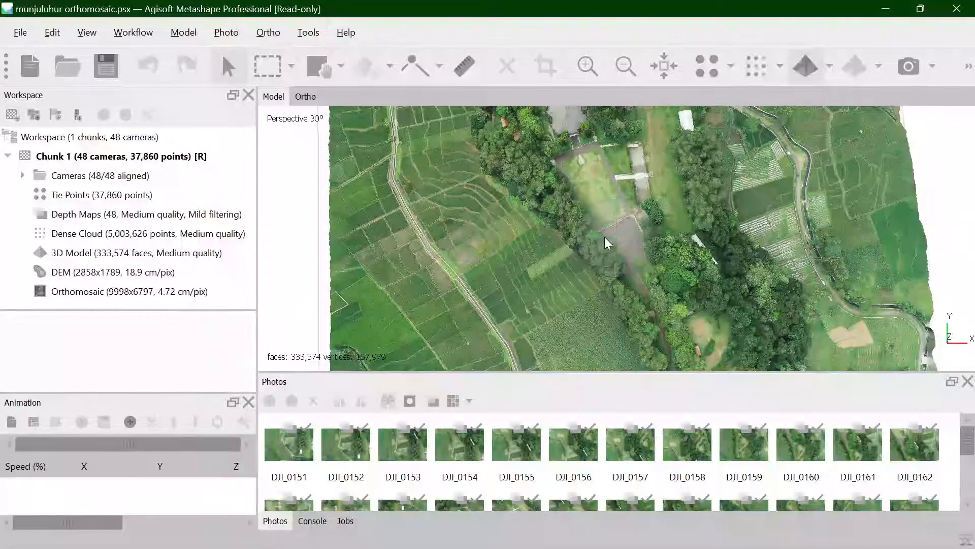
- Inspect the 3D model from a low side angle and review drone photos DJI_0151 to DJI_0198 in the 75% folder
drag(623, 238, 615, 194)
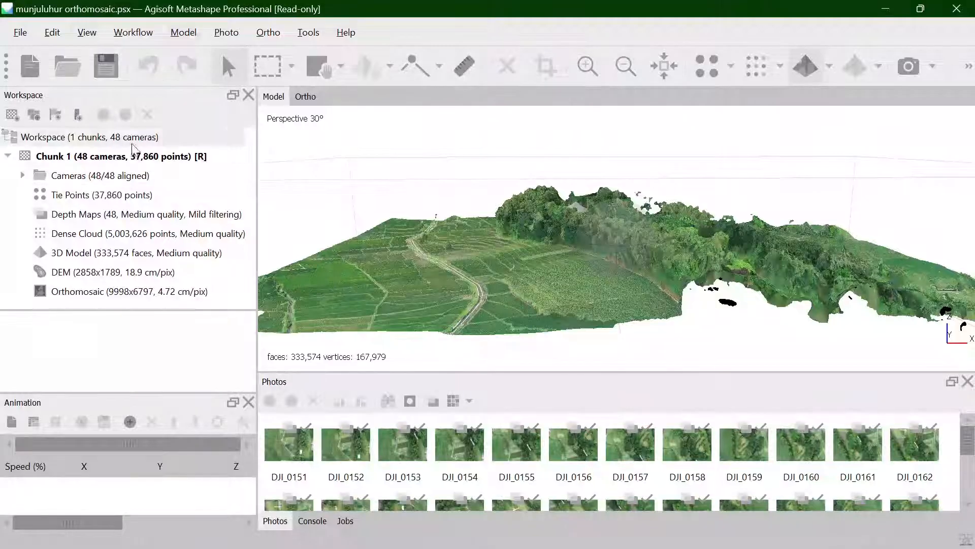
key(alt+Tab)
key(alt+Tab)
key(alt+Tab)
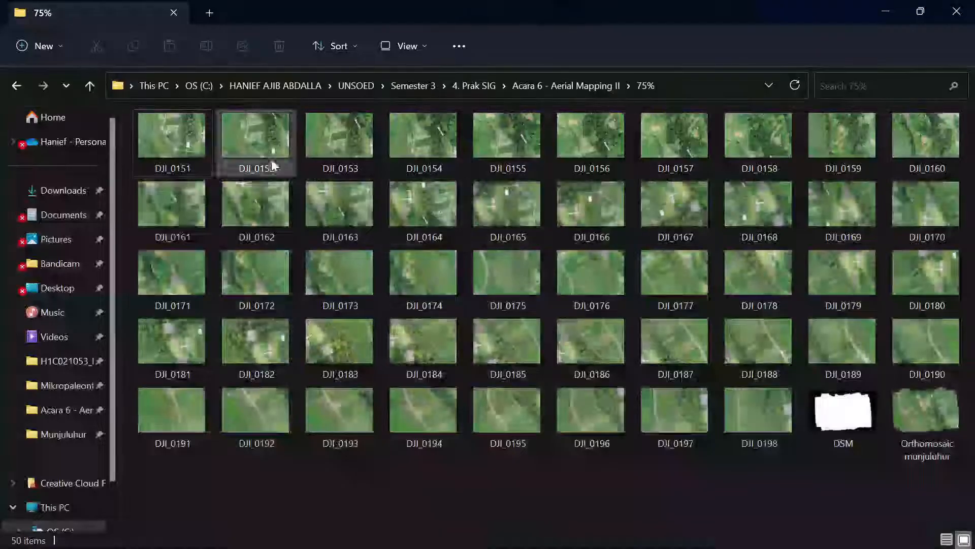
click(142, 121)
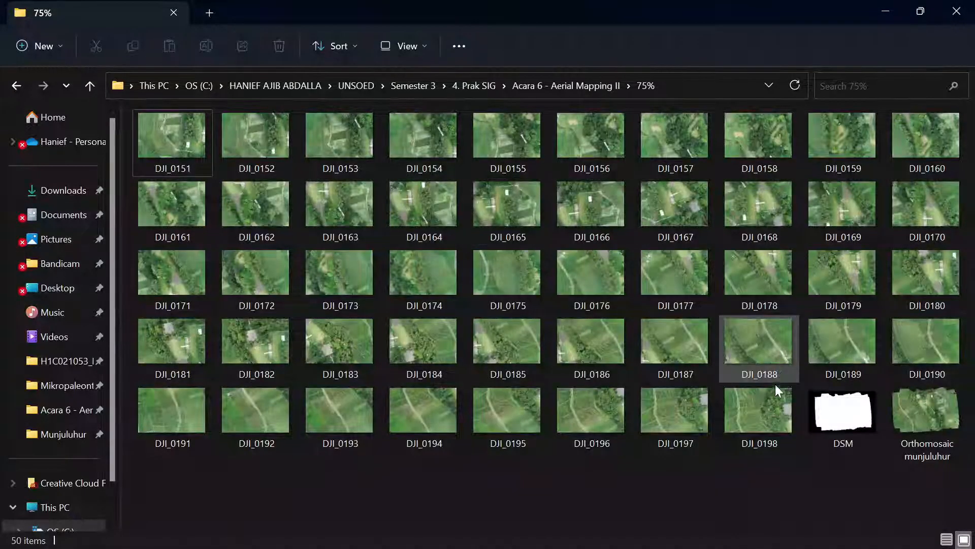
shift+click(773, 387)
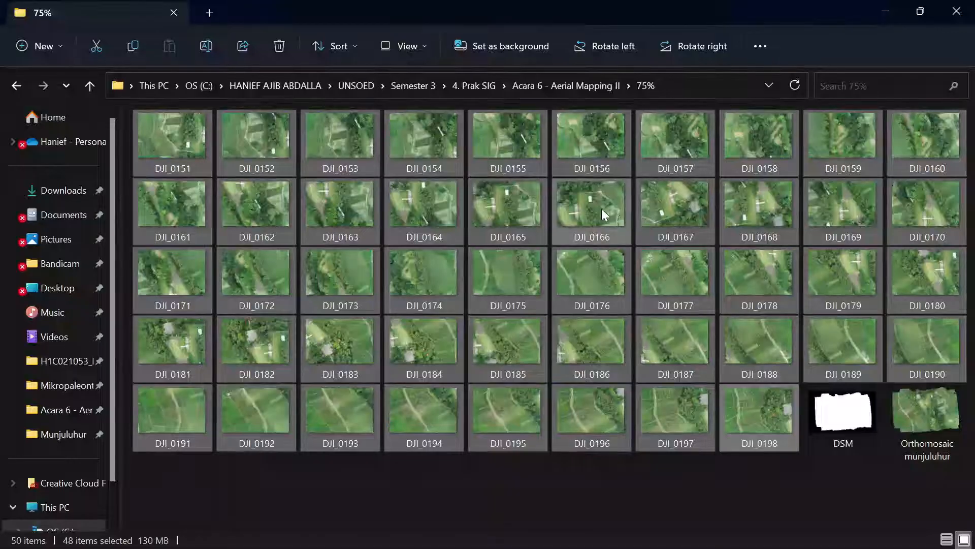
click(591, 216)
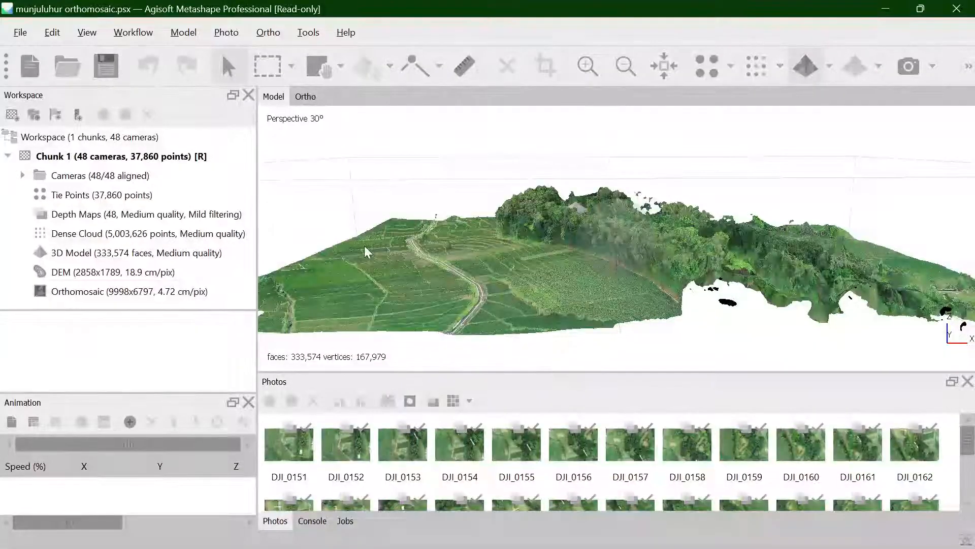
- Review the photogrammetry processing commands and locate the exported DSM and Orthomosaic munjuluhur files in the 75% folder
click(133, 32)
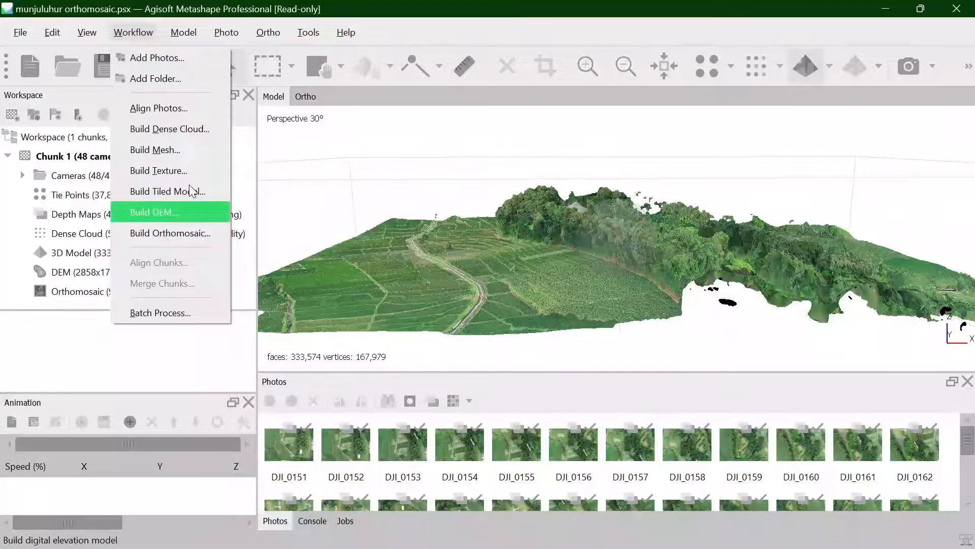
click(278, 3)
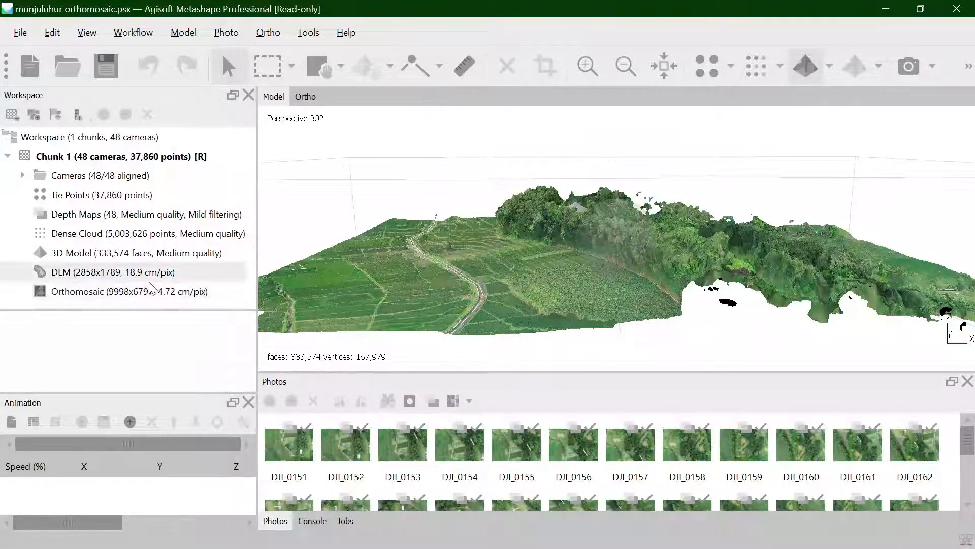
key(alt+Tab)
click(862, 426)
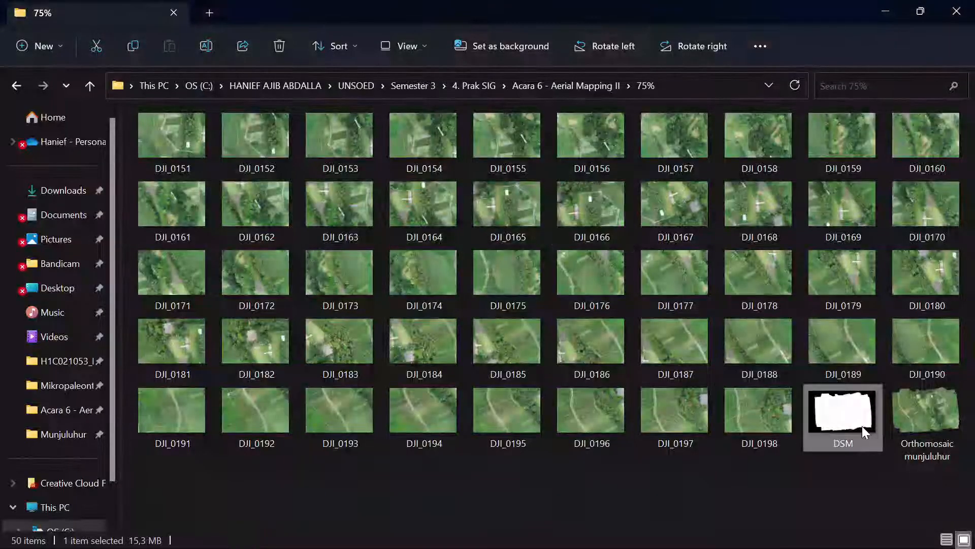
ctrl+click(907, 425)
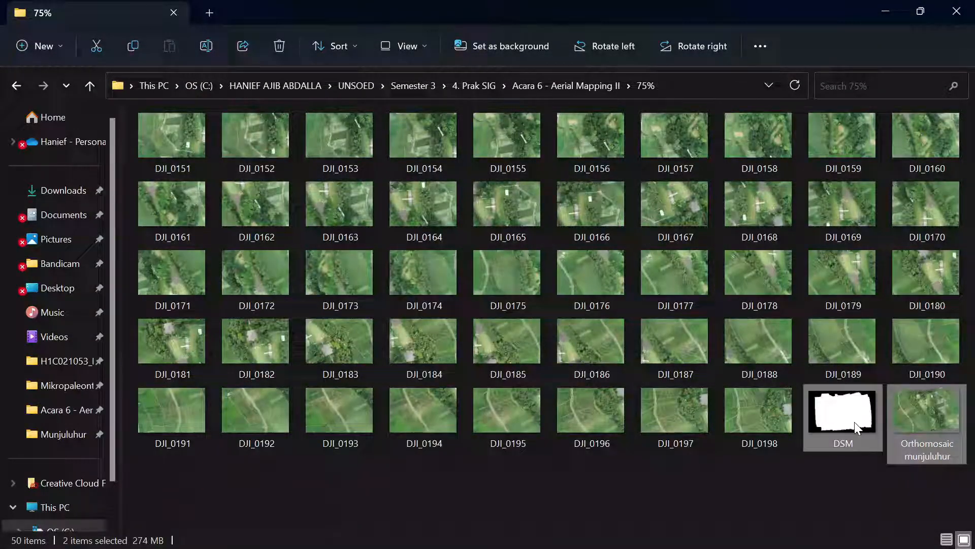
click(834, 466)
- Start Geomatica 2014 from the desktop's SIG APK folder, launch its Focus application and close the launcher bar
mouse_move(628, 543)
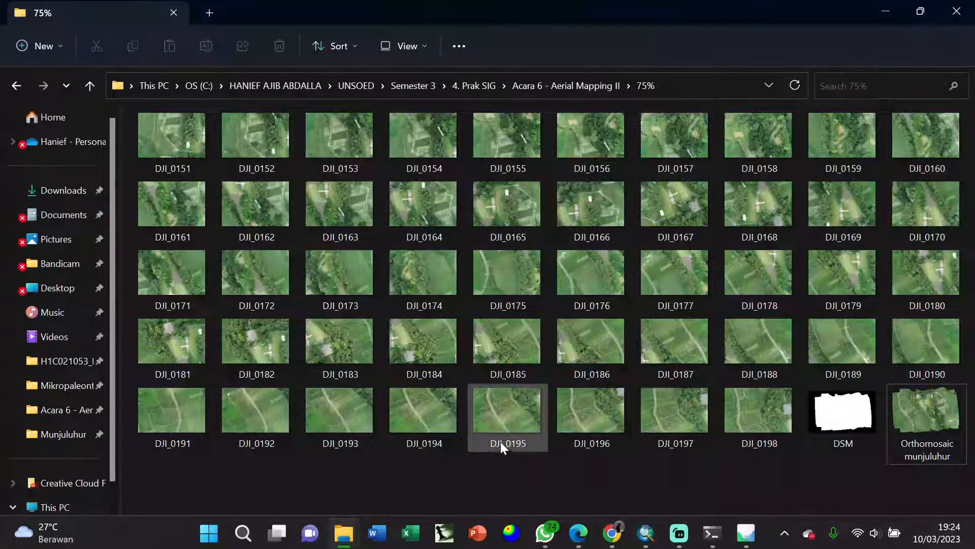
key(alt+Tab)
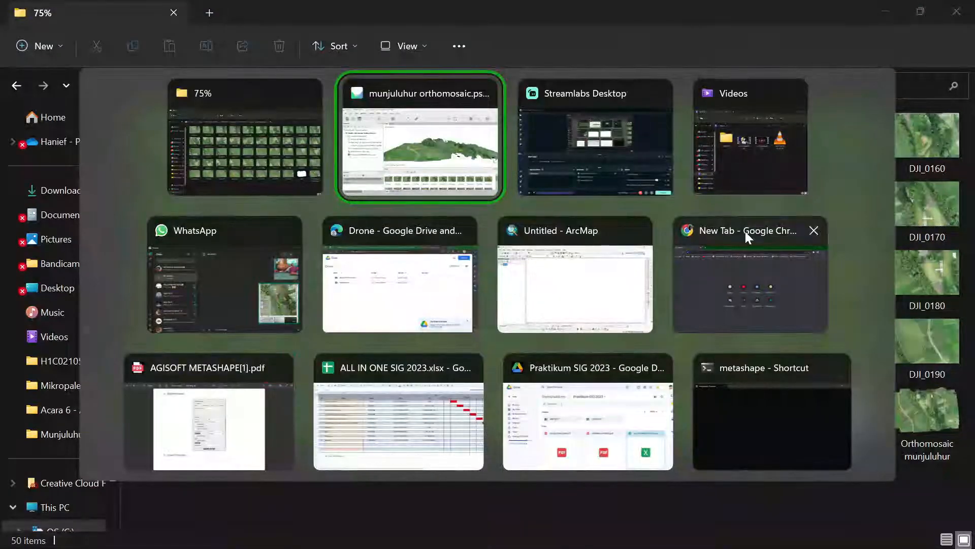
key(super+d)
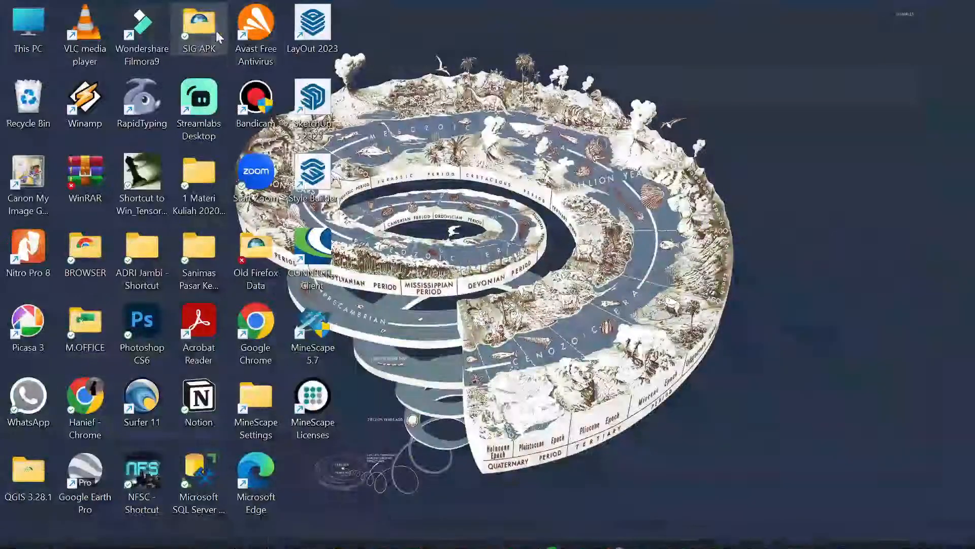
double_click(216, 31)
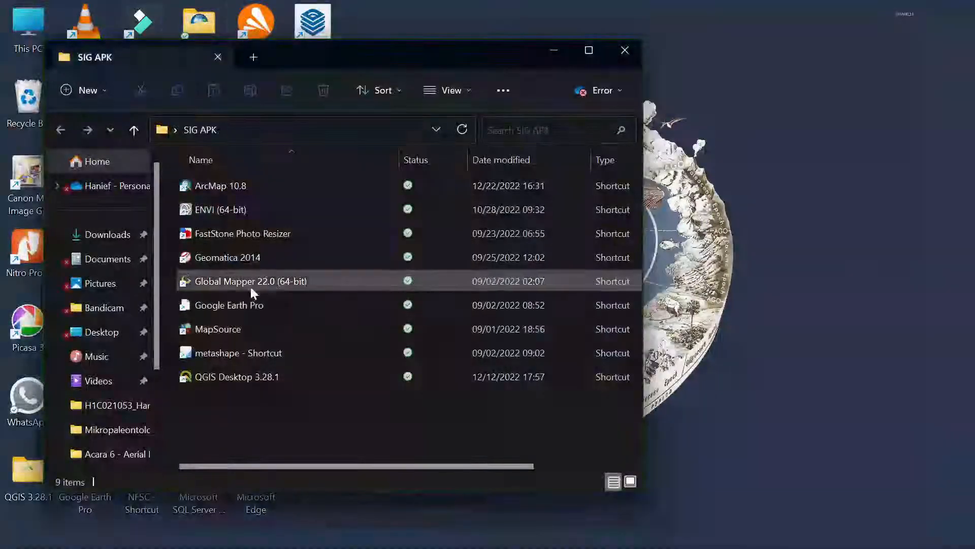
click(264, 256)
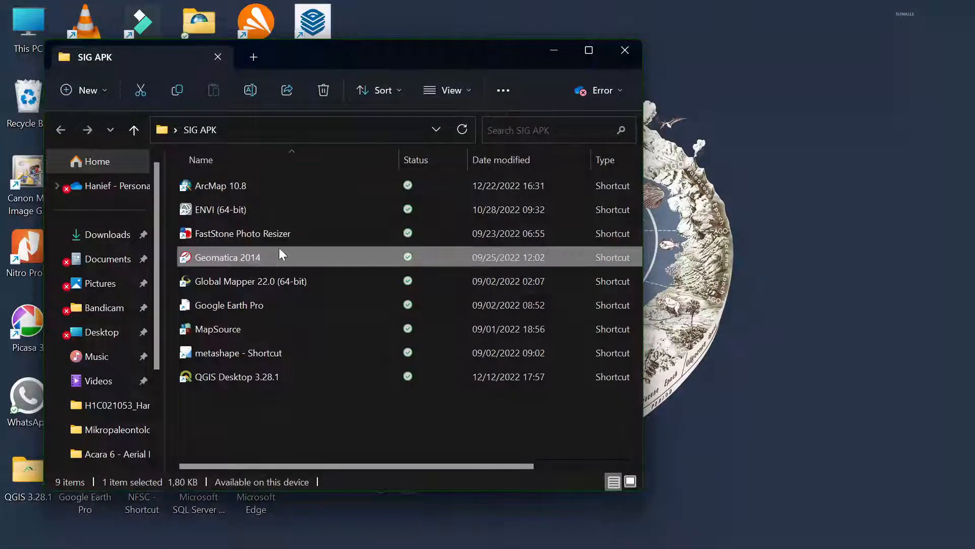
double_click(279, 248)
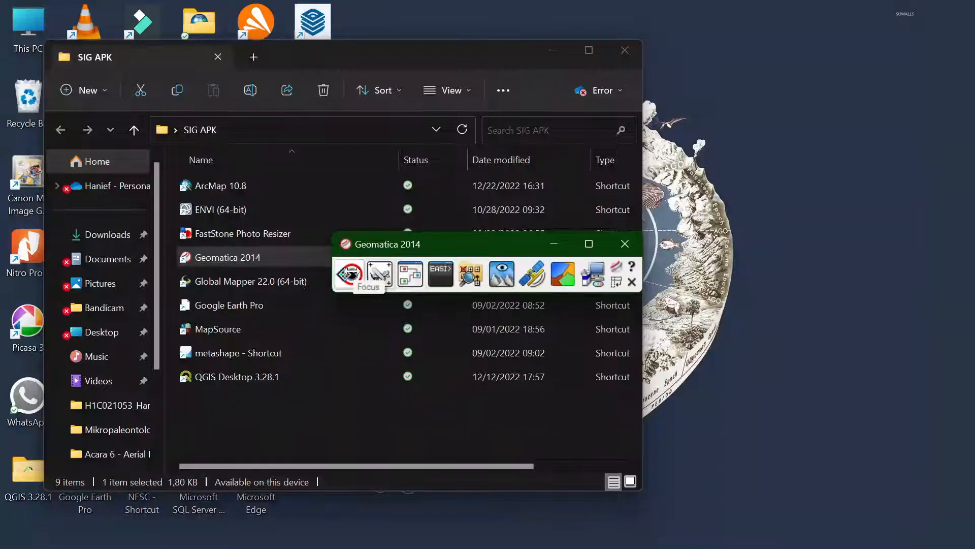
double_click(351, 270)
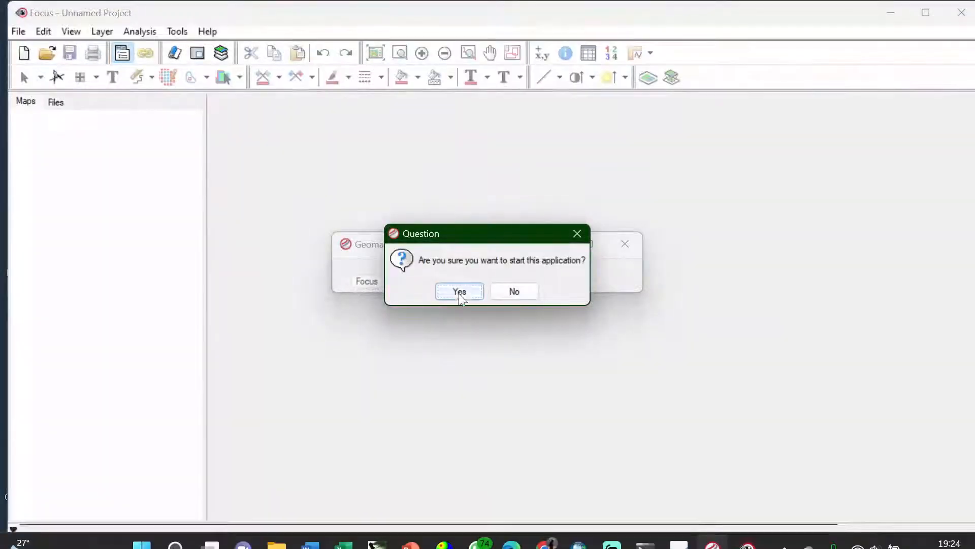
click(459, 291)
click(625, 244)
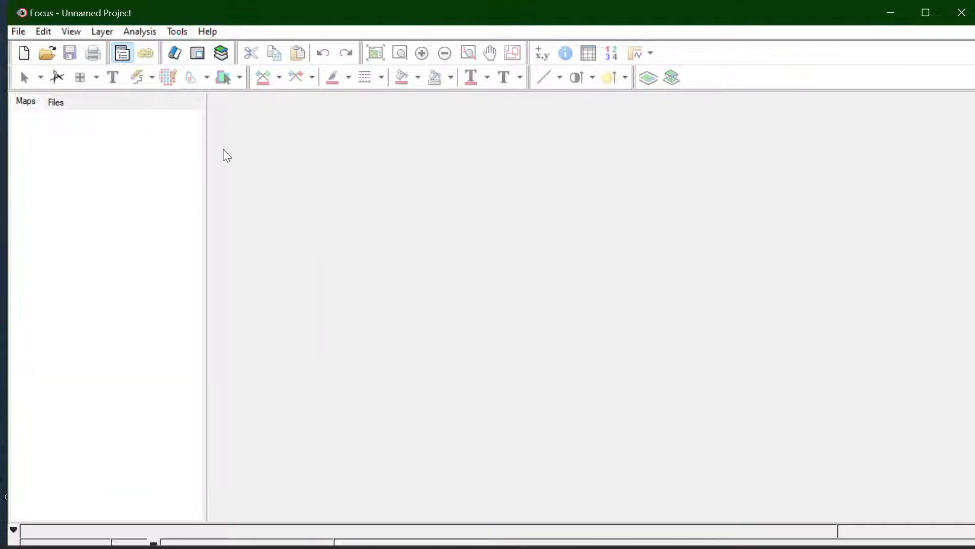
click(47, 54)
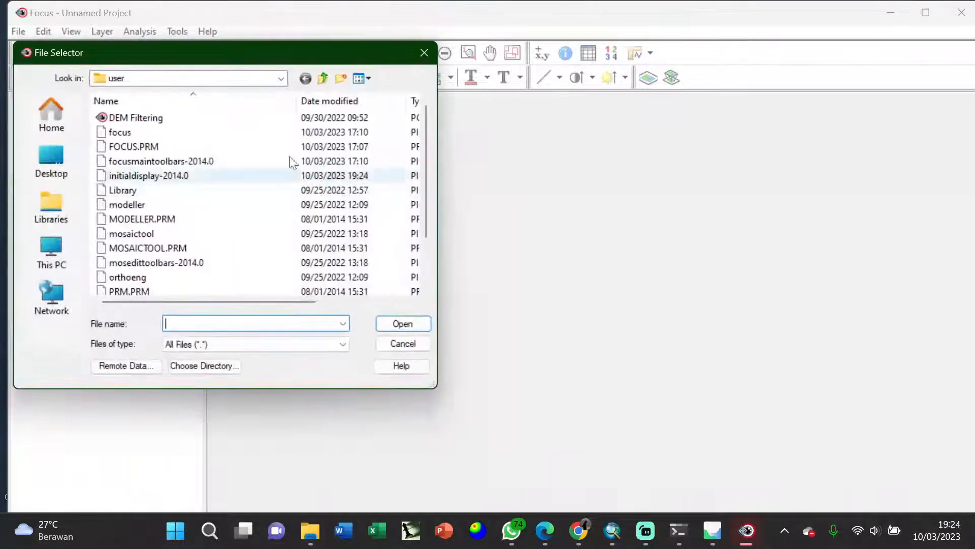
click(320, 77)
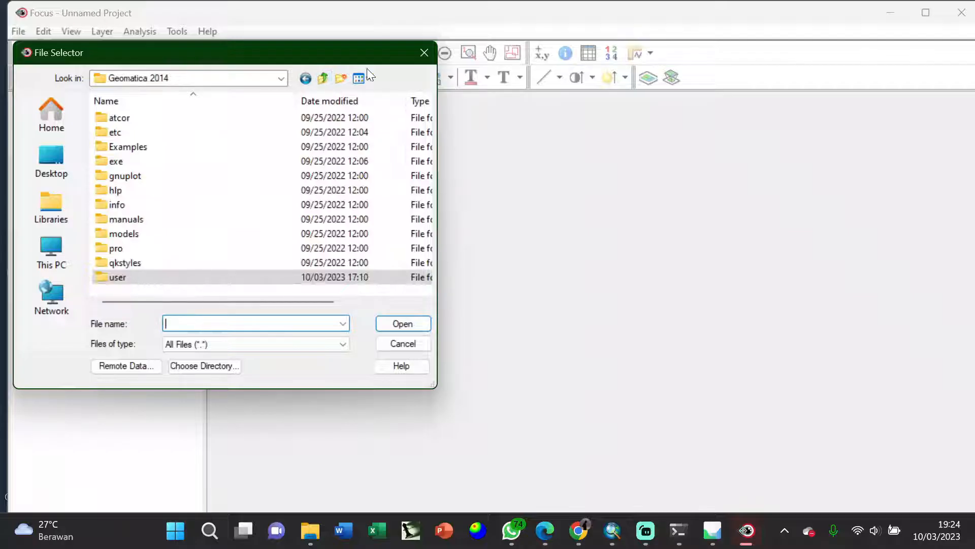
click(424, 52)
- Load the DSM file from the 75% folder into Focus as a map layer
key(alt+Tab)
key(alt+Tab)
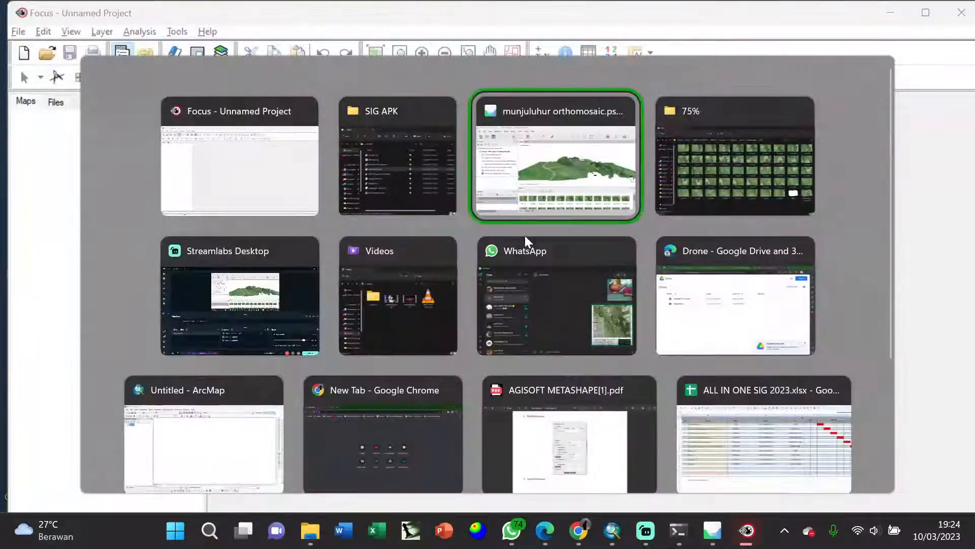
key(alt+Tab)
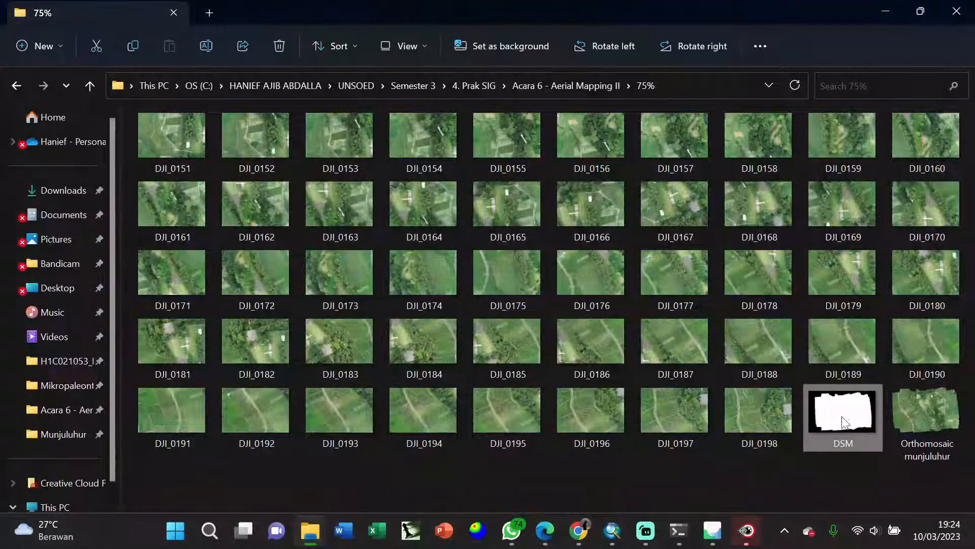
key(alt+Tab)
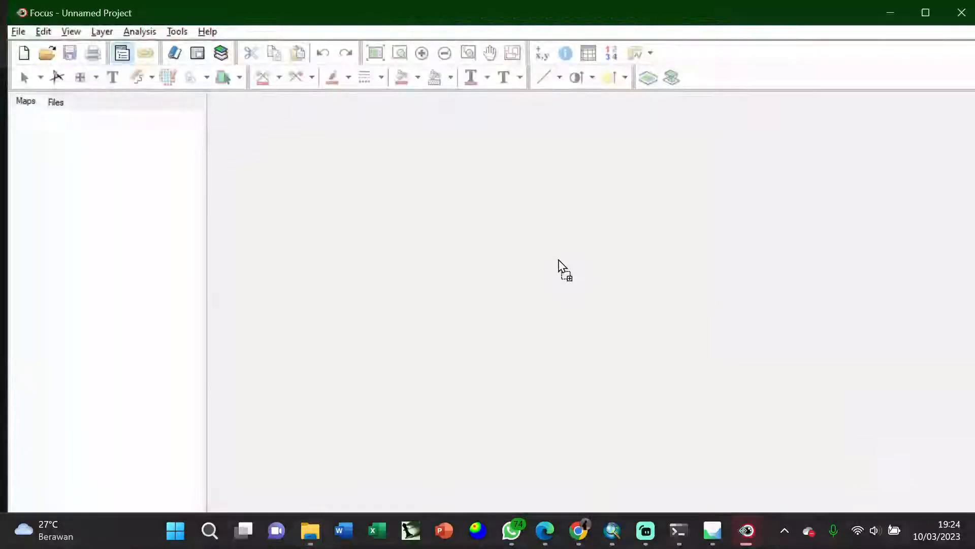
drag(558, 260, 556, 258)
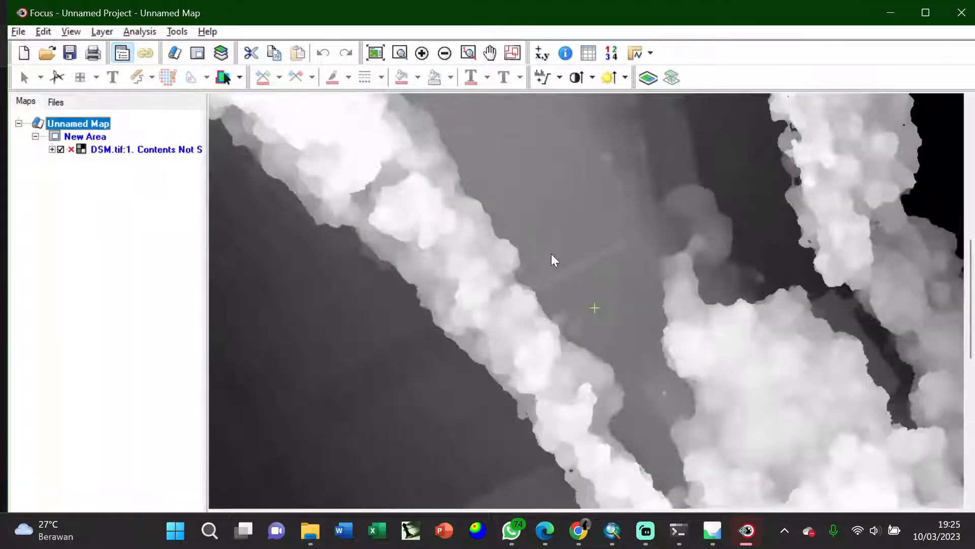
scroll(551, 254, down, 4)
scroll(267, 221, up, 1)
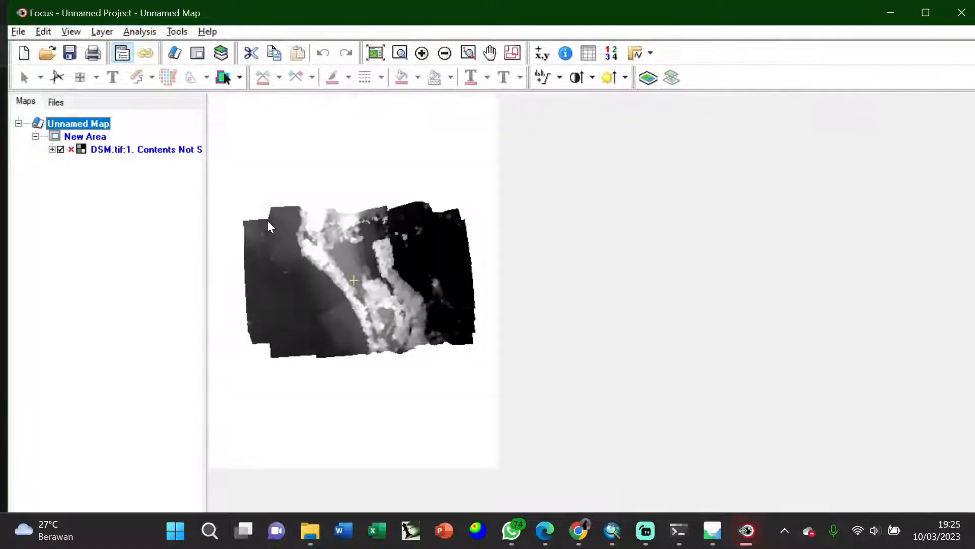
scroll(267, 220, up, 1)
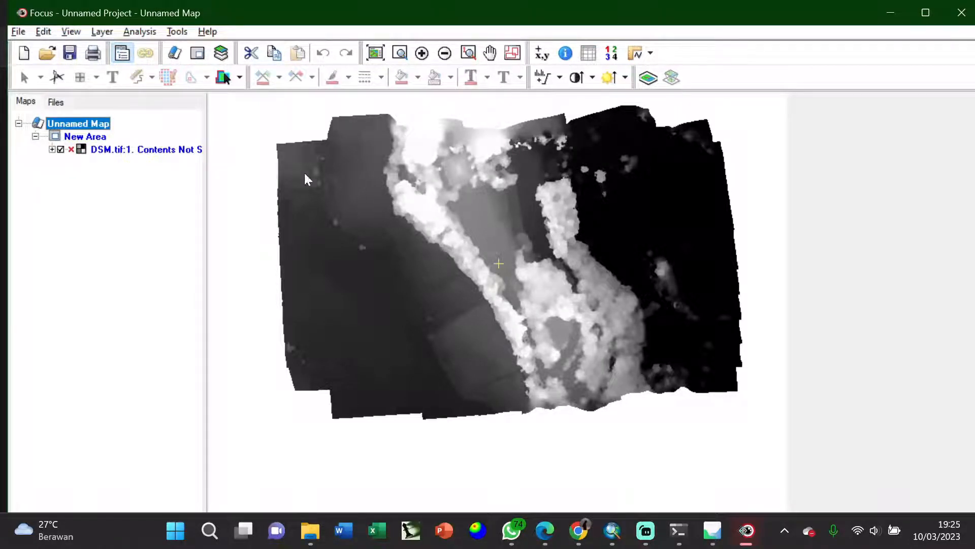
- Save the DSM layer as a PCIDSK (.pix) file named Project1 in the 75% folder
click(139, 154)
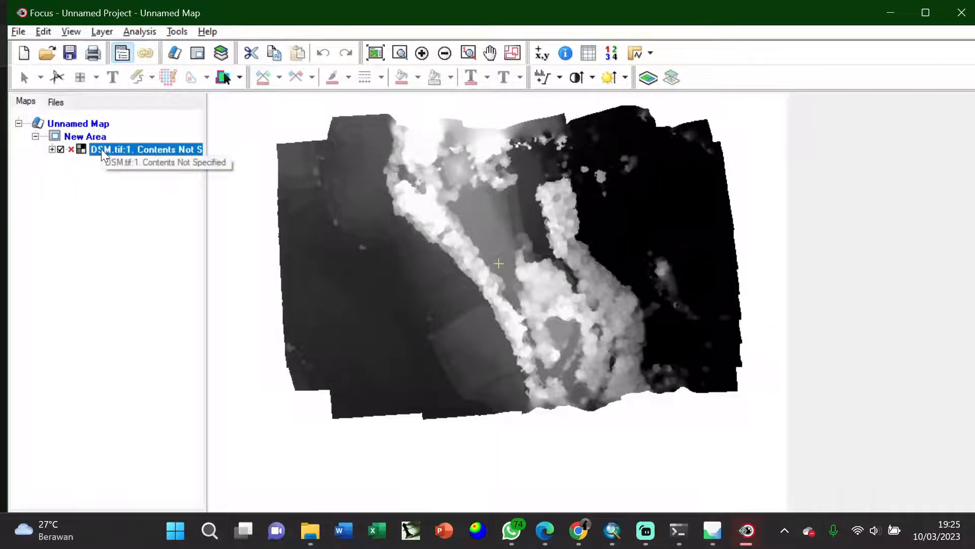
right_click(121, 150)
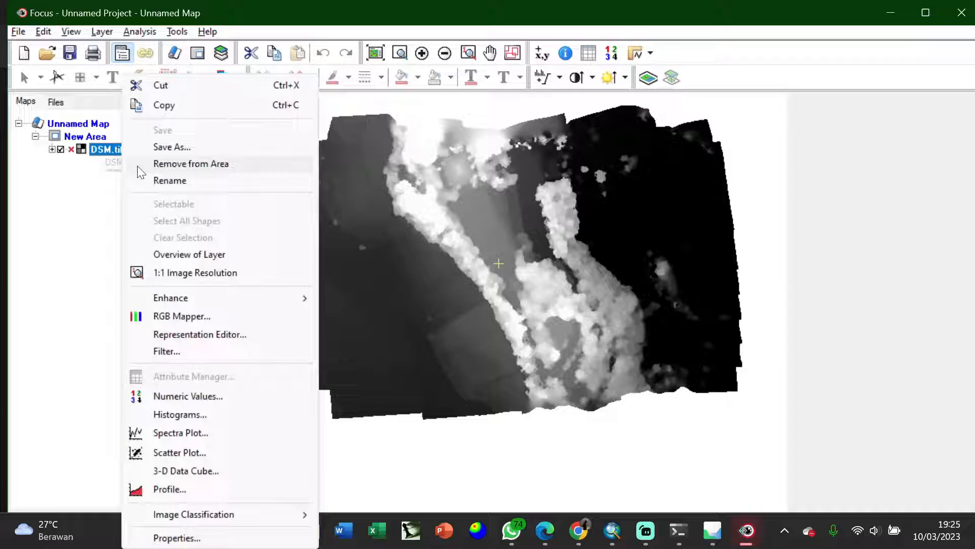
click(165, 146)
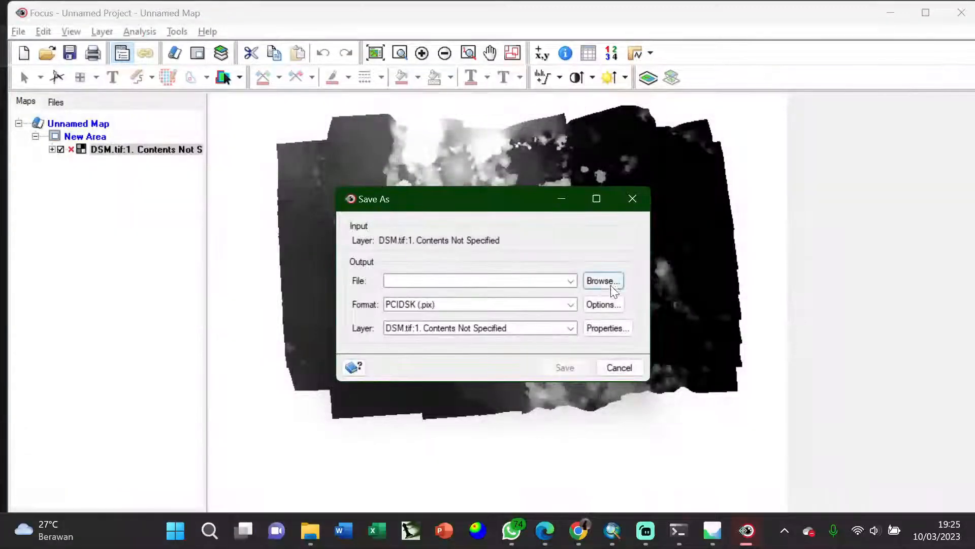
click(611, 285)
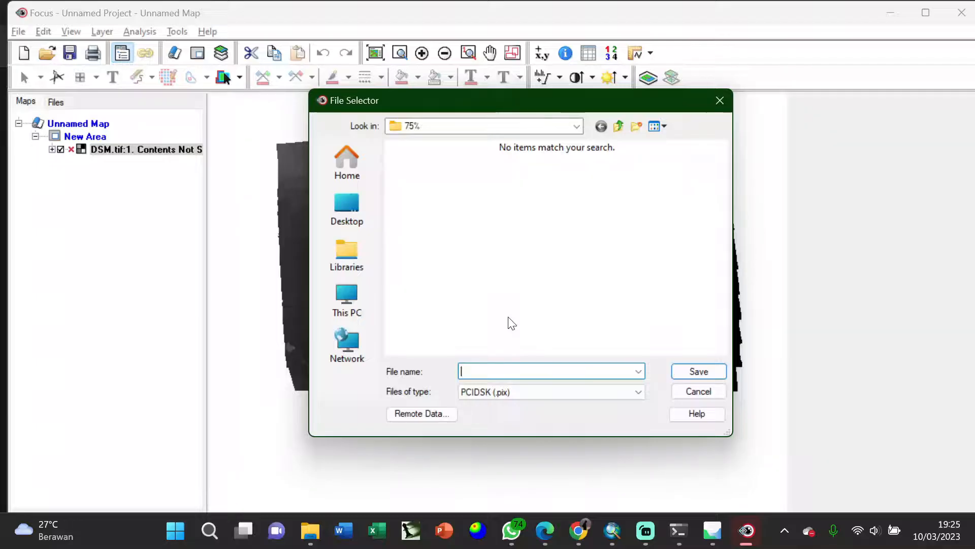
text(Proj)
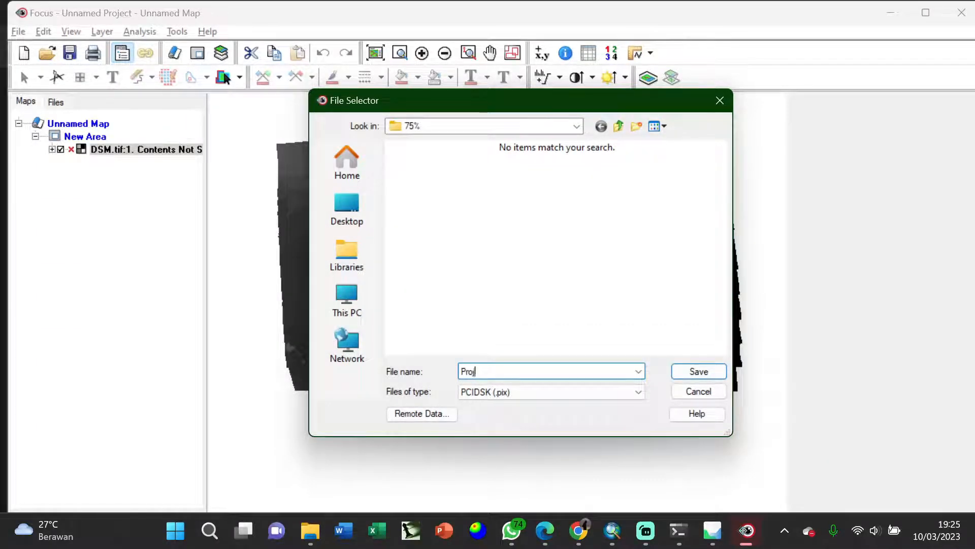
text(ect)
key(Return)
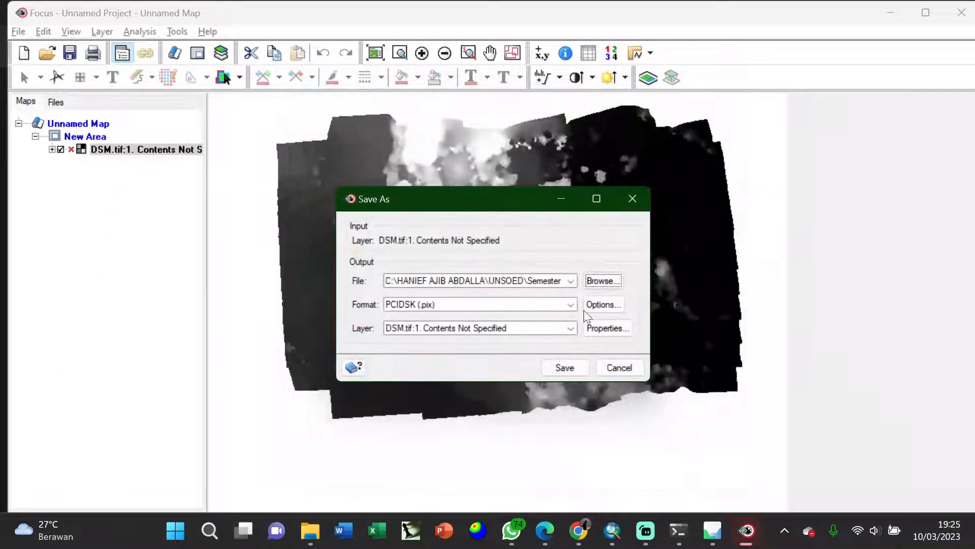
click(566, 367)
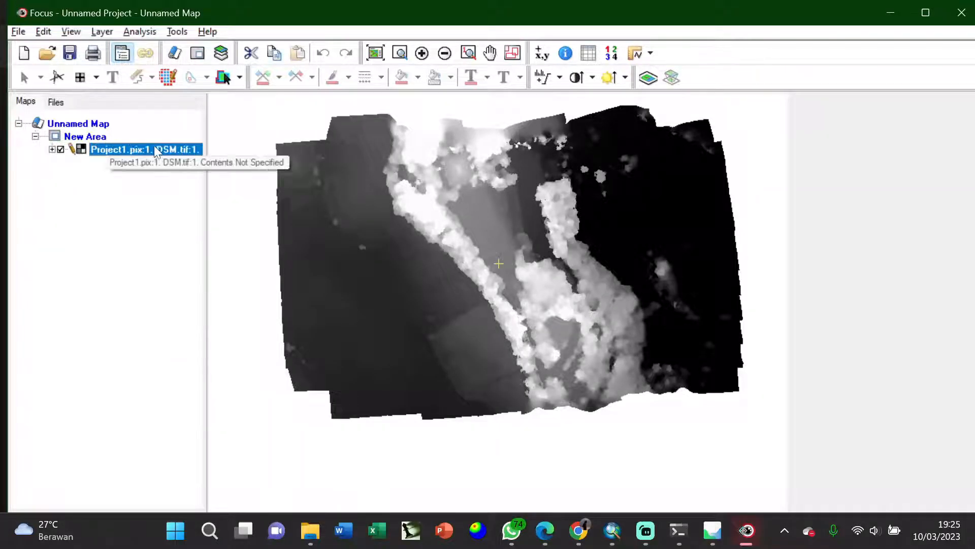
- Open DEM Editing for the Project1 layer and move its window clear of the central part of the map
click(102, 31)
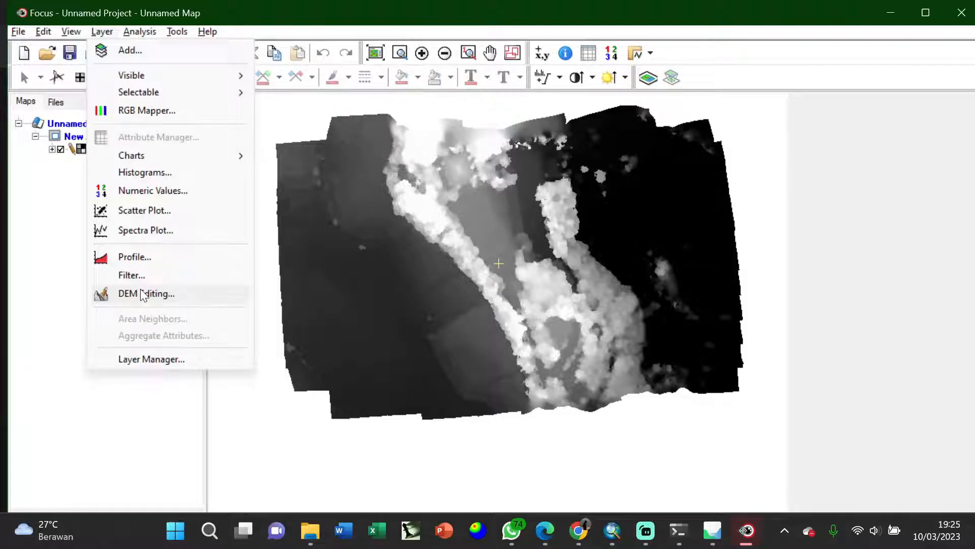
click(140, 294)
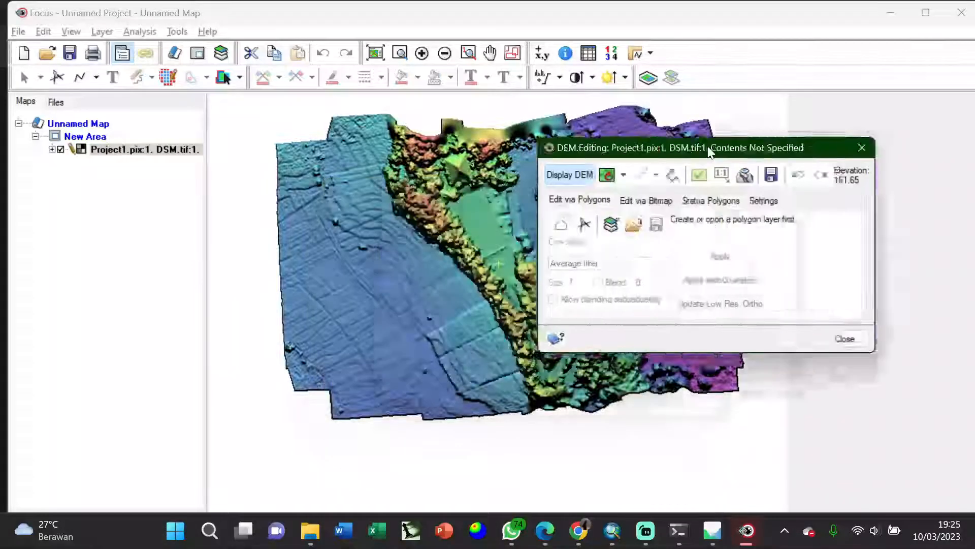
drag(709, 153, 801, 96)
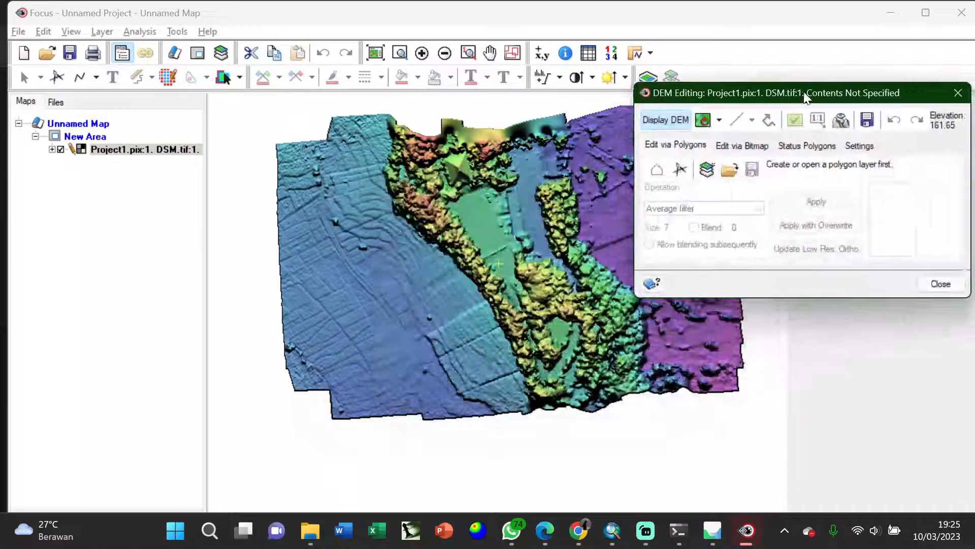
- Create a new polygon layer for DEM editing and draw a four-sided polygon enclosing the entire DSM
click(703, 169)
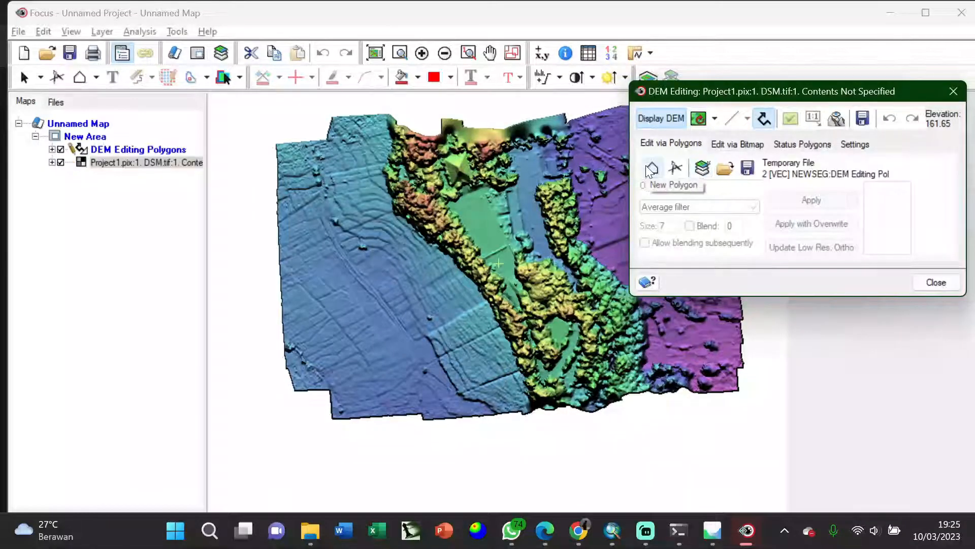
drag(728, 94, 871, 65)
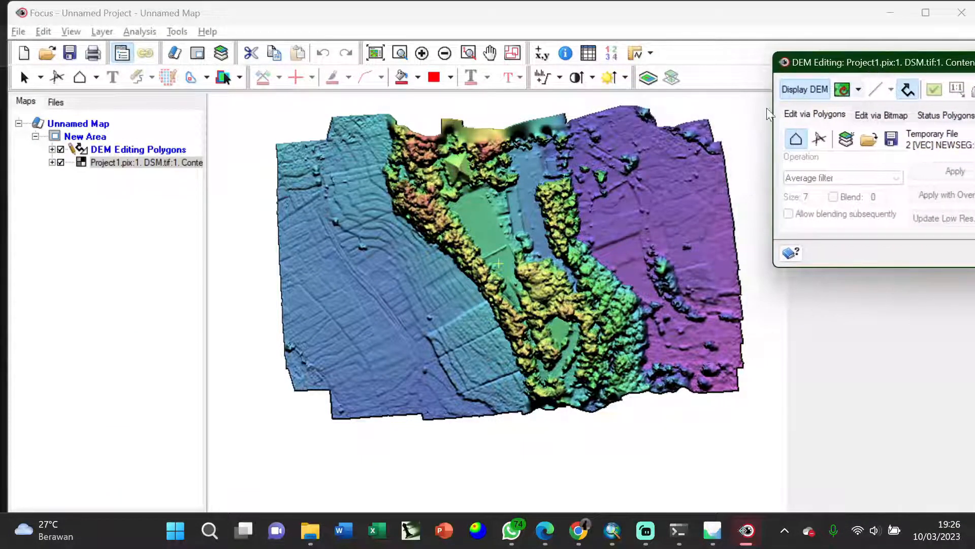
click(260, 97)
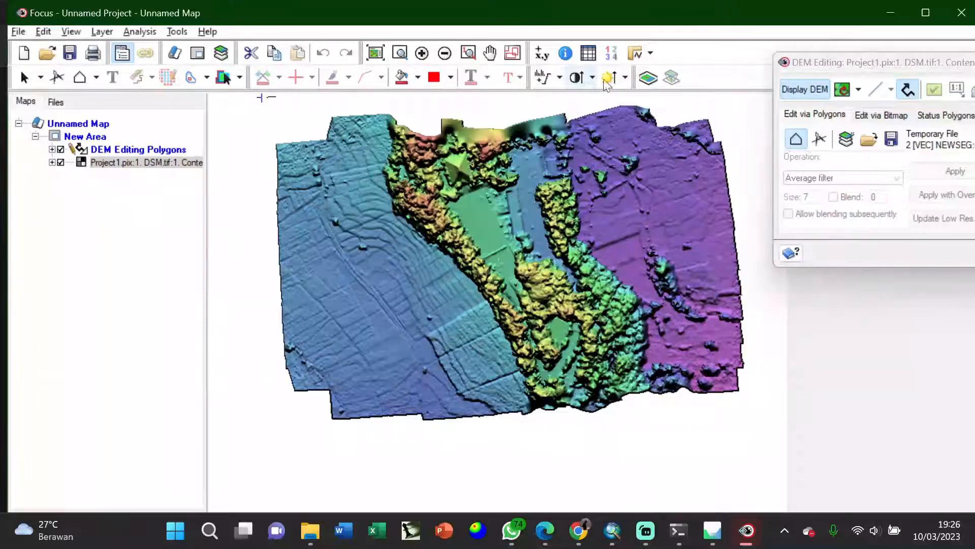
scroll(606, 229, down, 1)
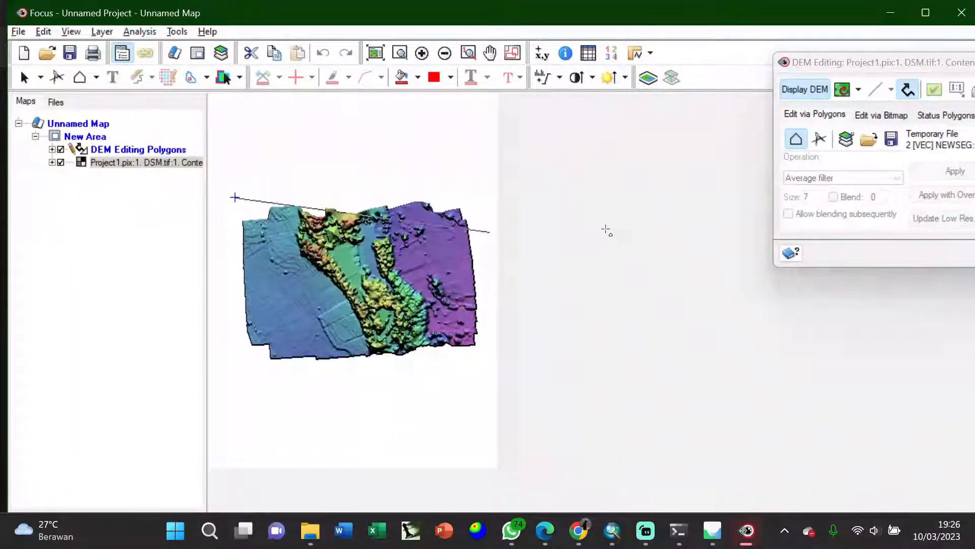
click(492, 182)
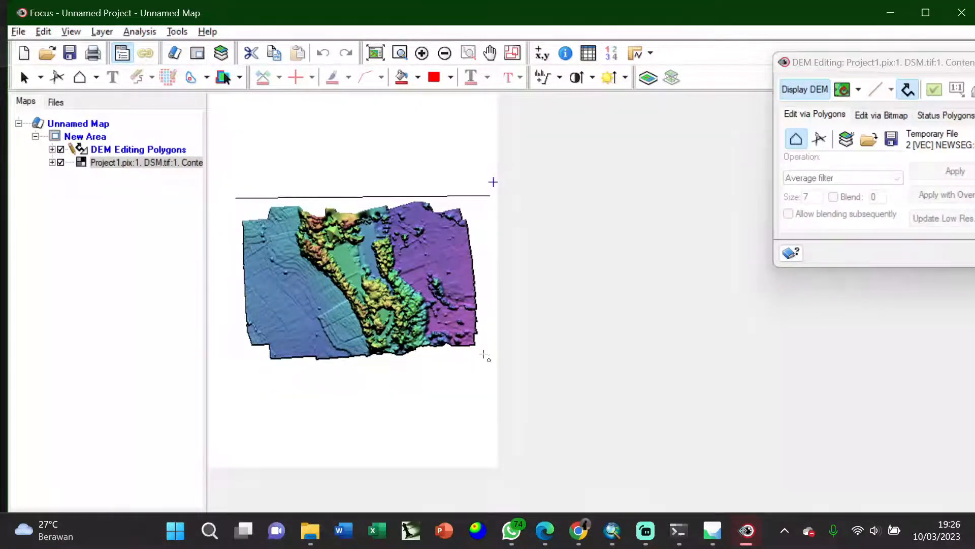
click(496, 397)
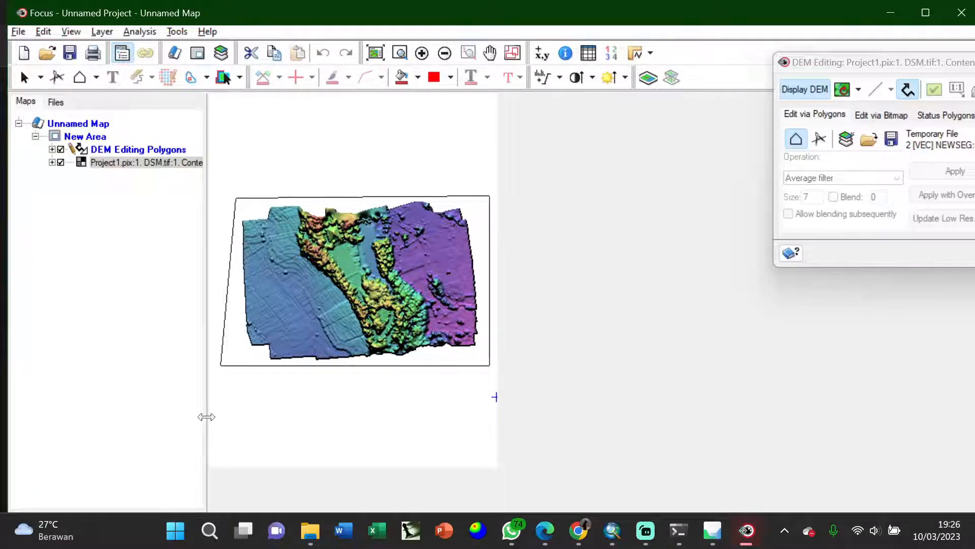
double_click(220, 366)
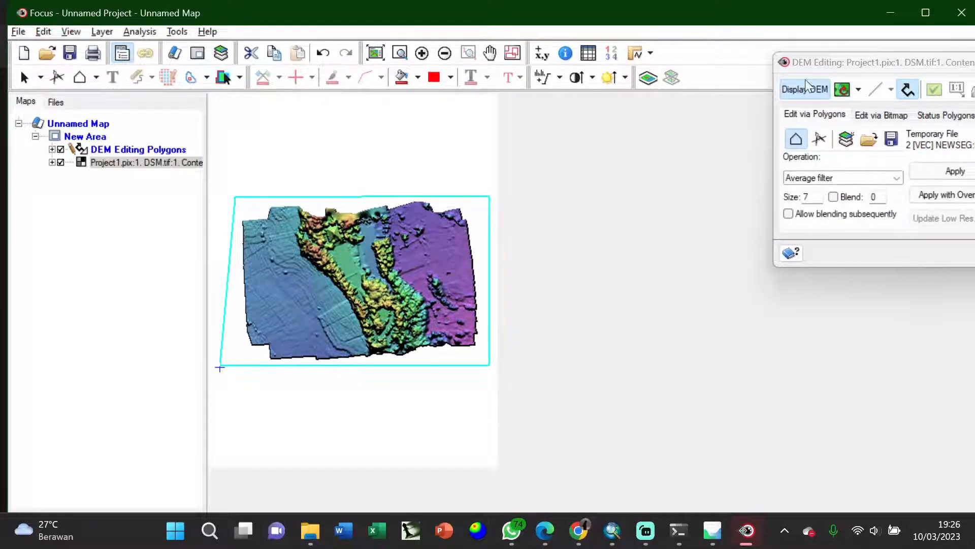
- Set the polygon's editing operation to Terrain filter (flat) and move the DEM Editing window off most of the DSM
drag(860, 62, 571, 99)
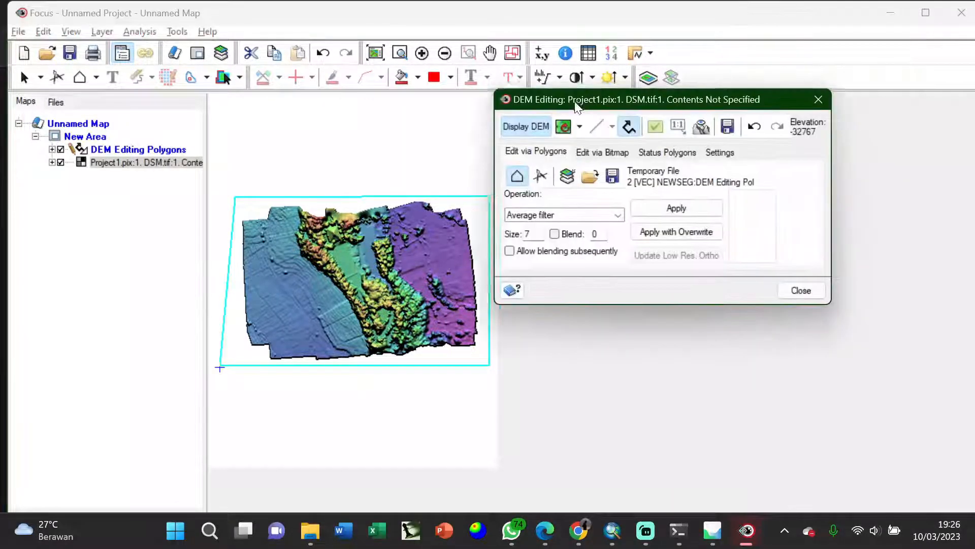
click(514, 215)
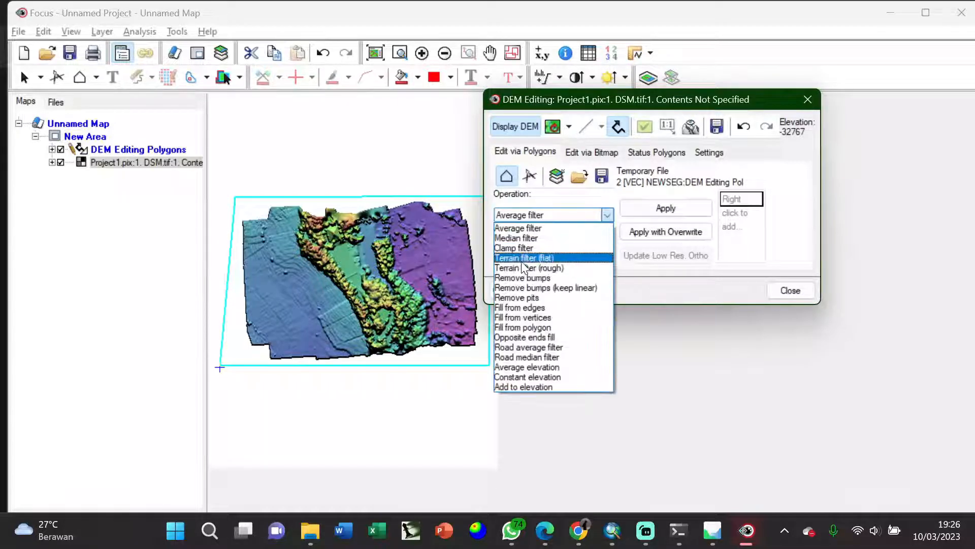
click(518, 258)
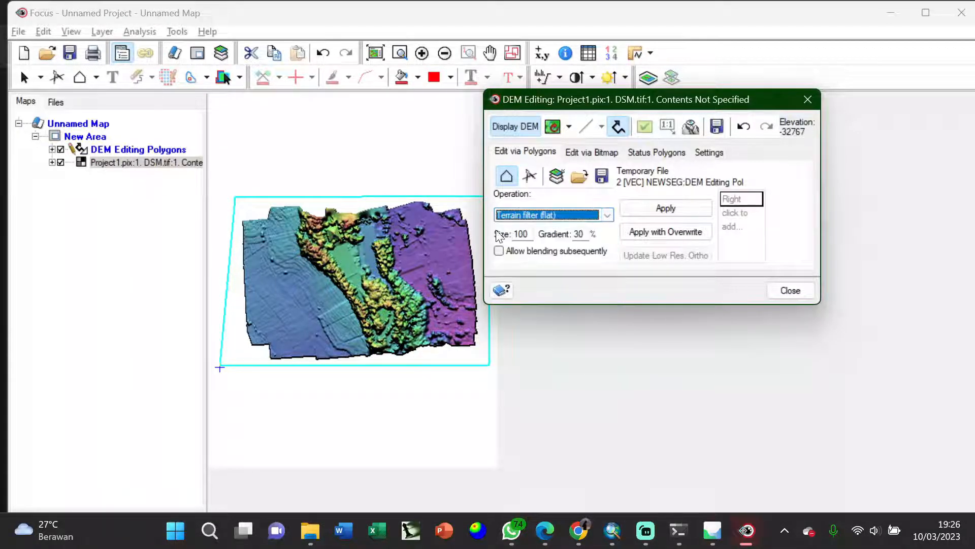
drag(639, 104, 686, 88)
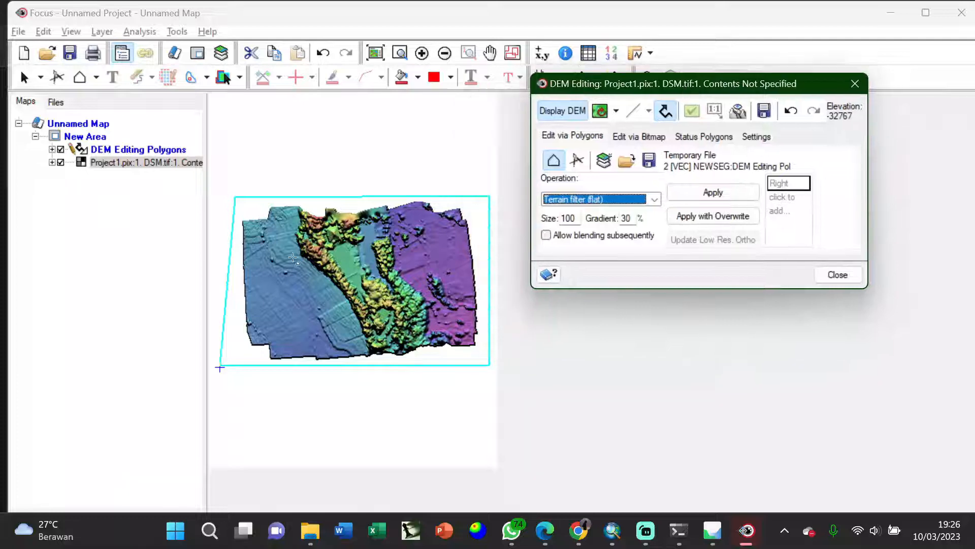
click(255, 276)
scroll(254, 275, up, 1)
drag(607, 78, 750, 11)
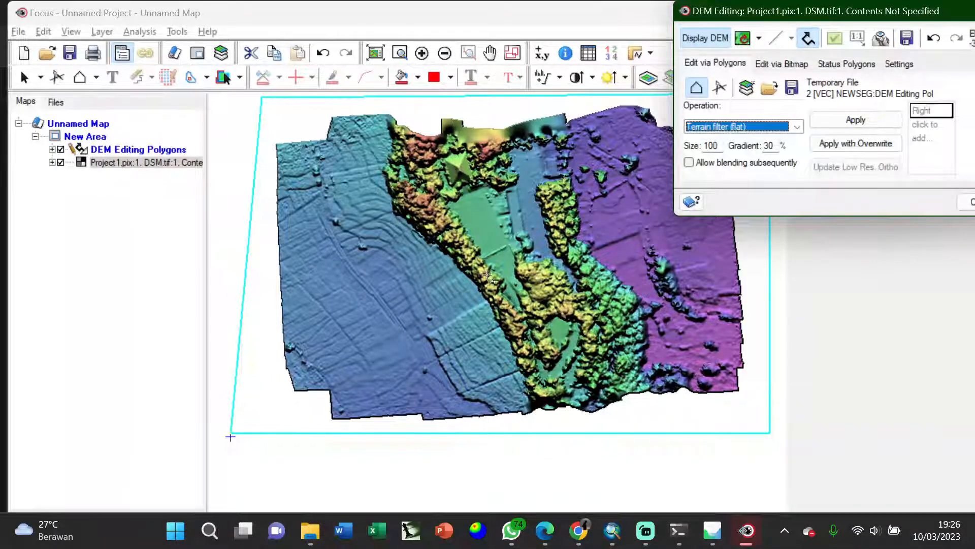
- Apply the flat terrain filter to the polygon area four times in succession, and close DEM Editing
click(863, 116)
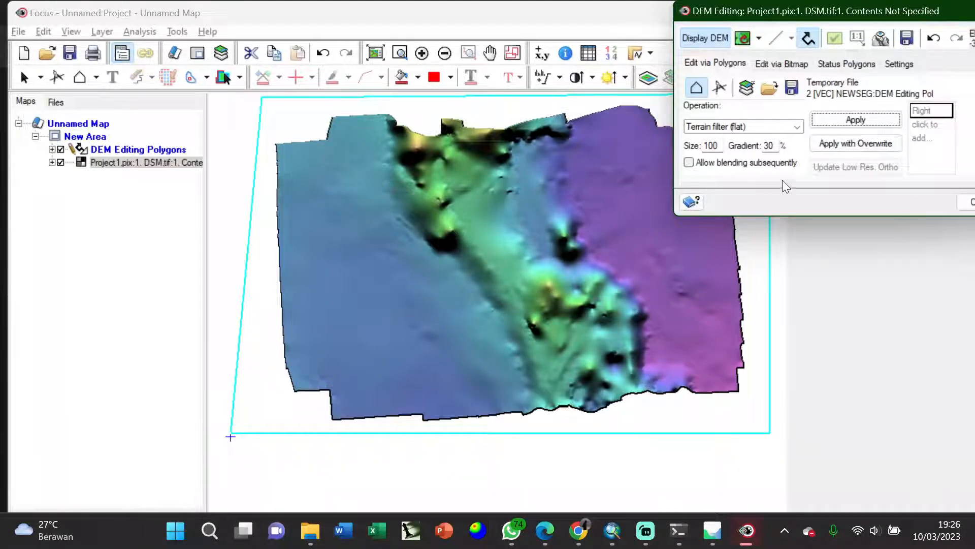
click(841, 121)
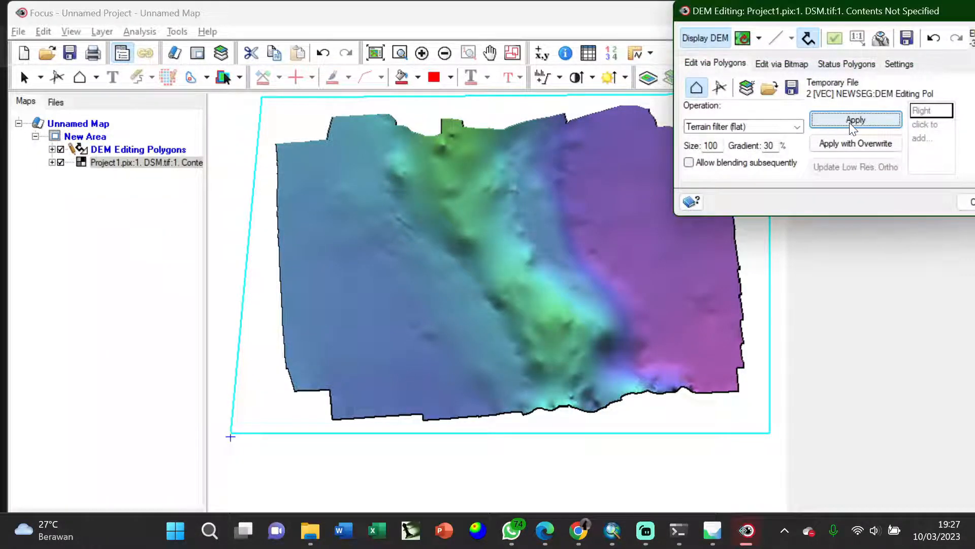
click(849, 123)
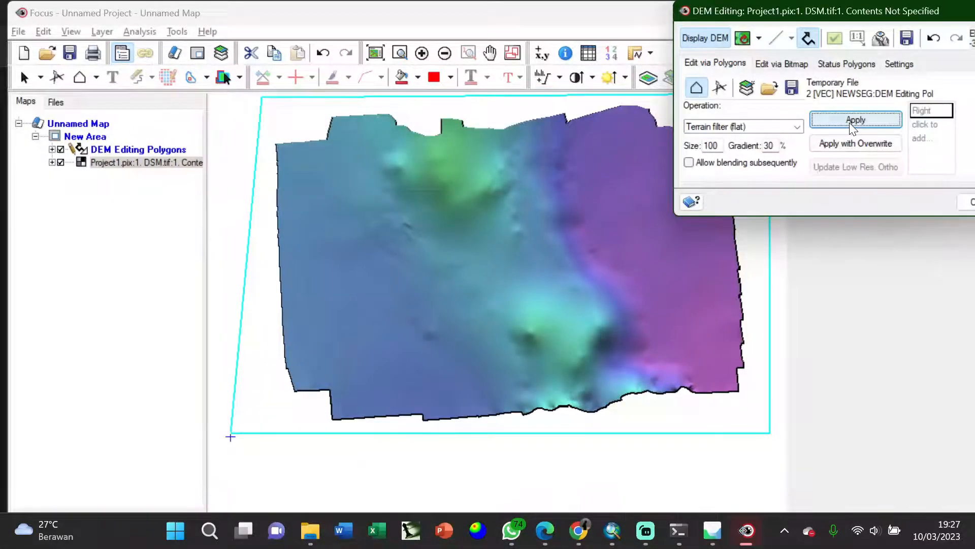
click(849, 123)
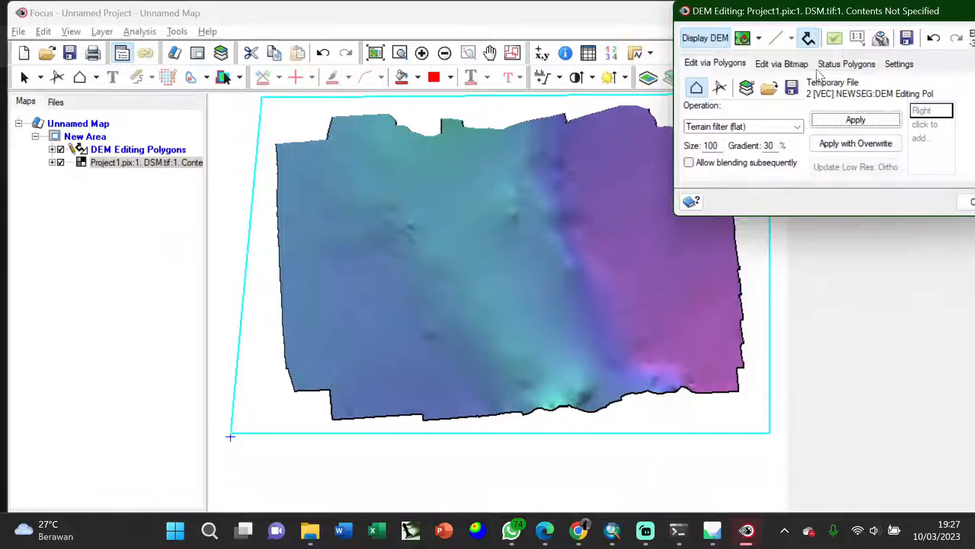
drag(837, 9, 734, 41)
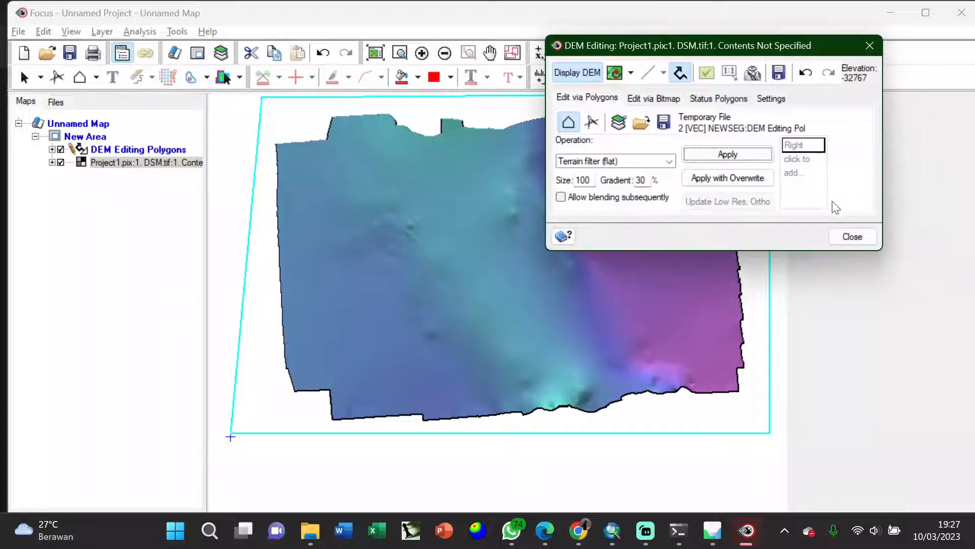
click(852, 237)
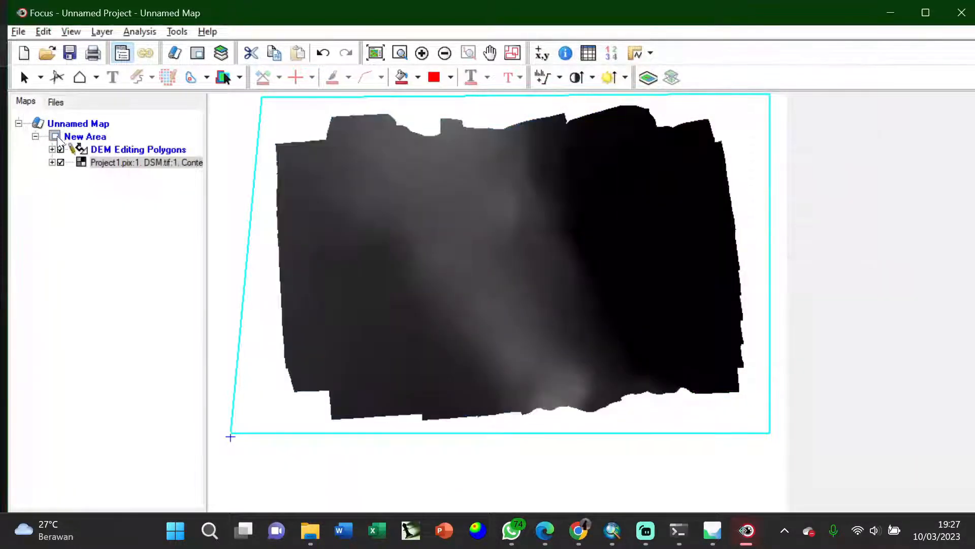
- Make the filtered Project1 layer active and open its Save As settings
click(115, 162)
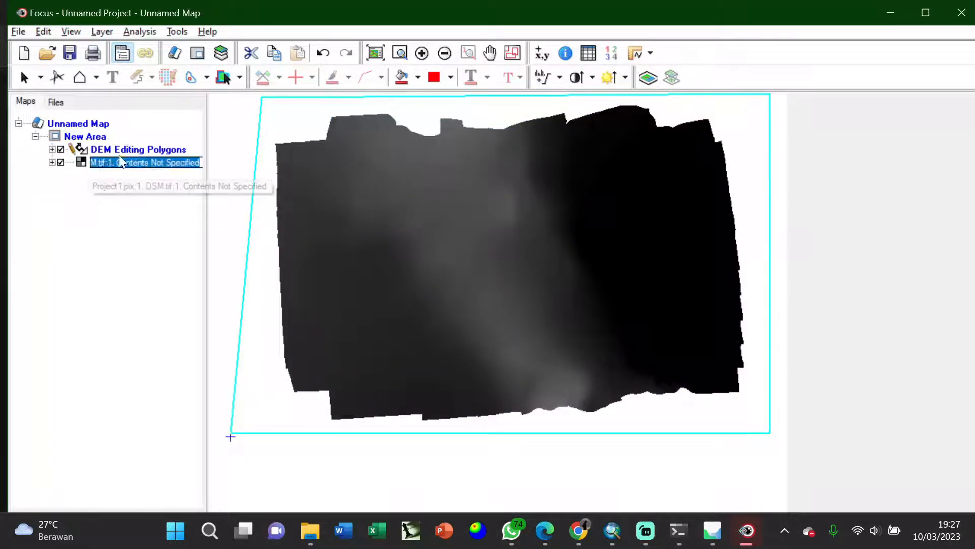
click(135, 185)
click(130, 162)
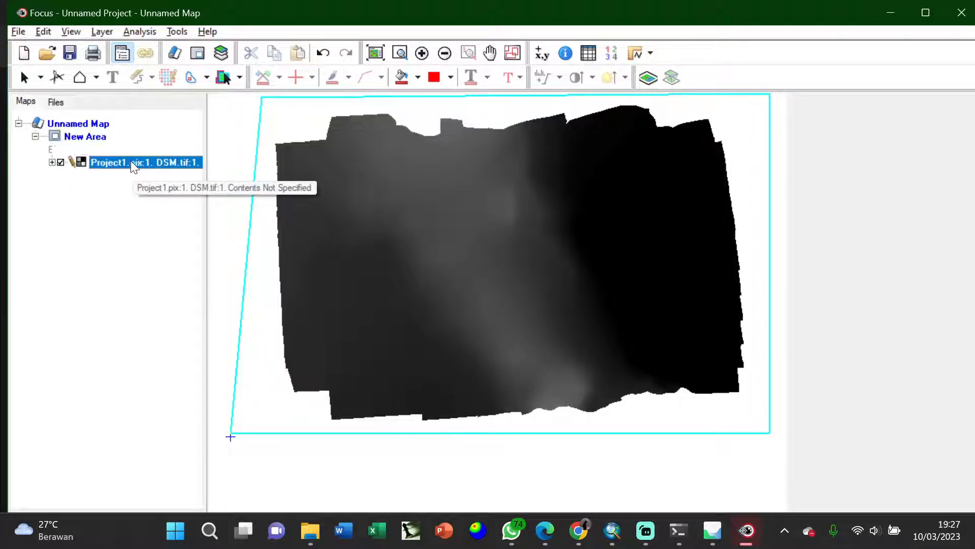
click(132, 150)
click(124, 161)
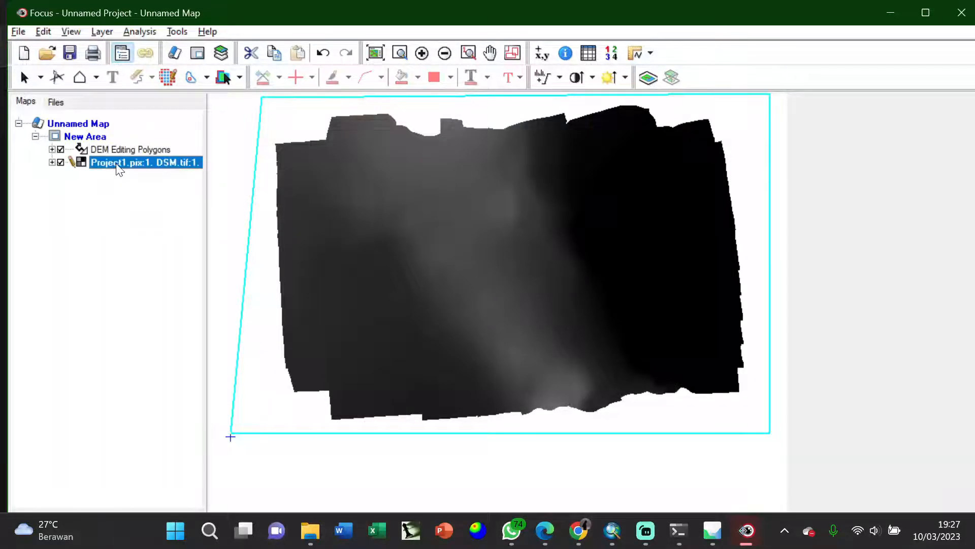
right_click(117, 168)
click(140, 146)
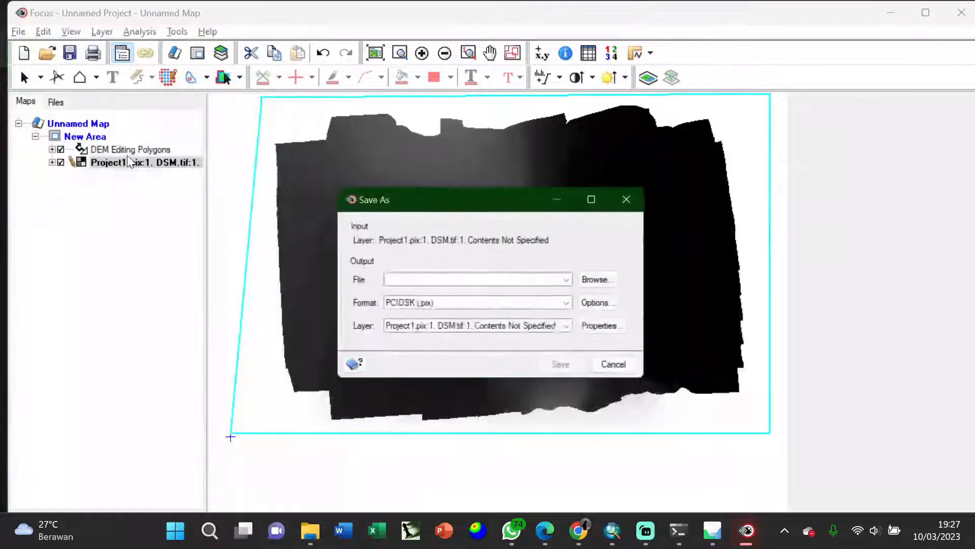
- Save the filtered layer in TIFF 6.0 (.tif) format as DTM in the 75% folder
click(602, 281)
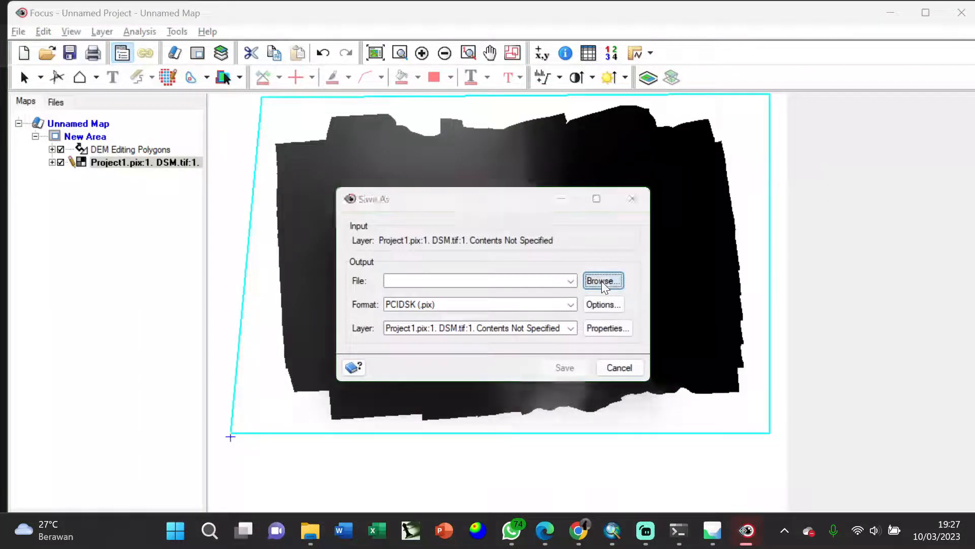
drag(604, 105, 797, 62)
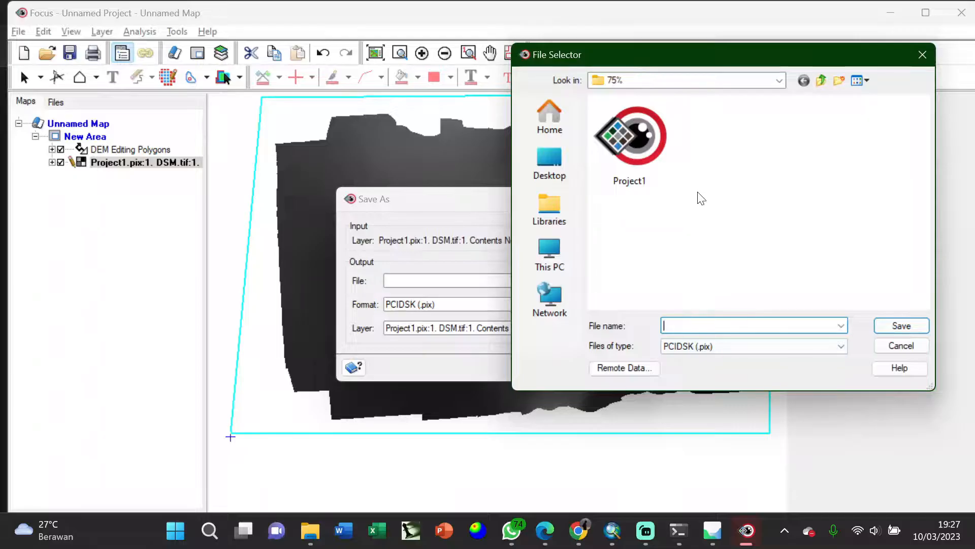
text(DTM)
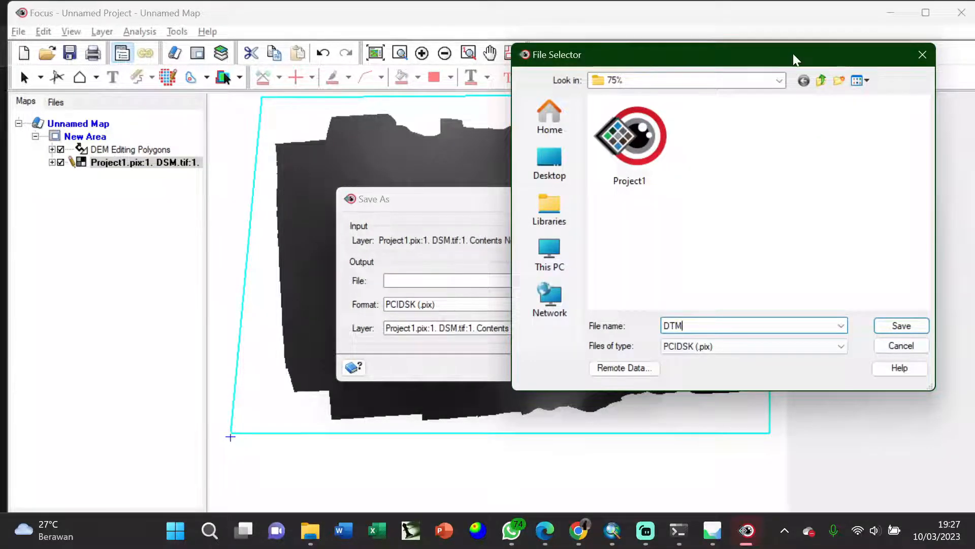
drag(793, 53, 759, 65)
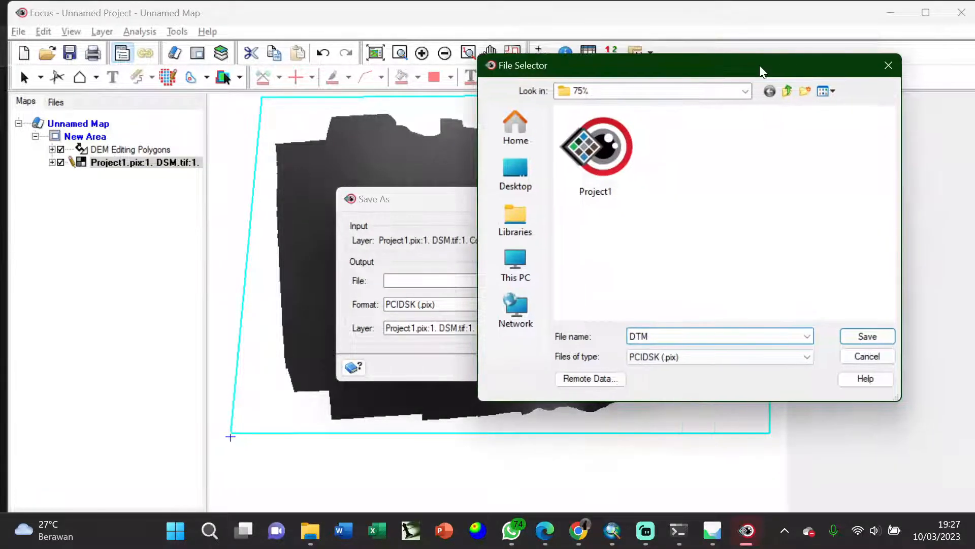
click(858, 337)
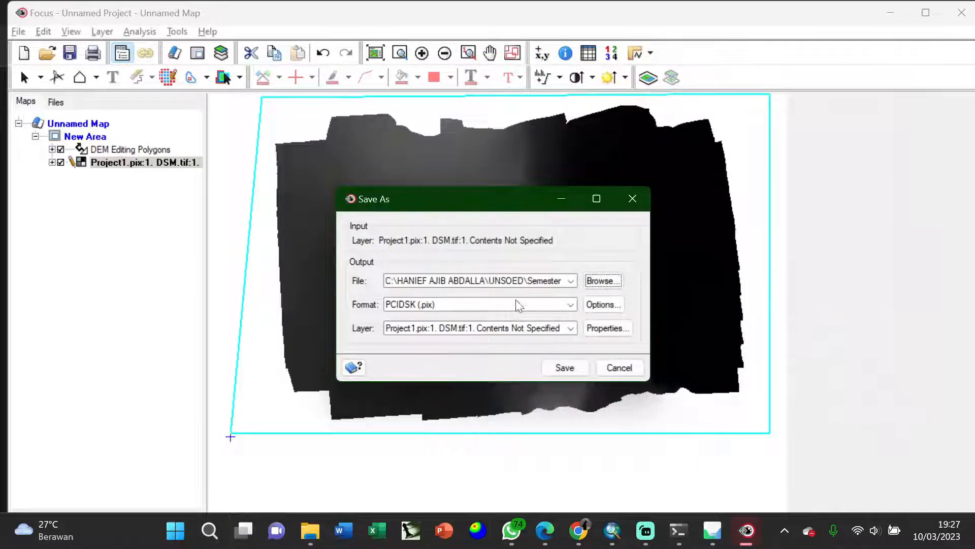
click(569, 304)
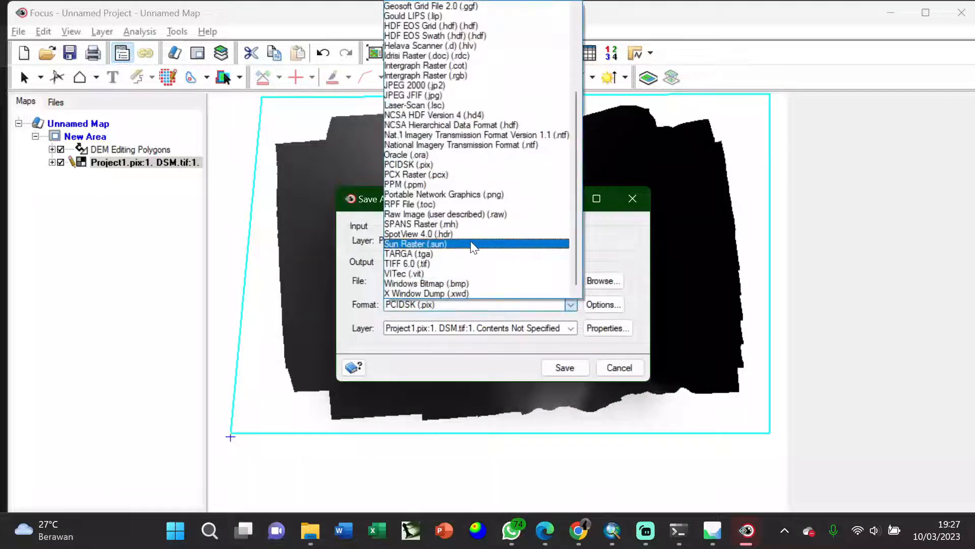
click(480, 270)
click(558, 370)
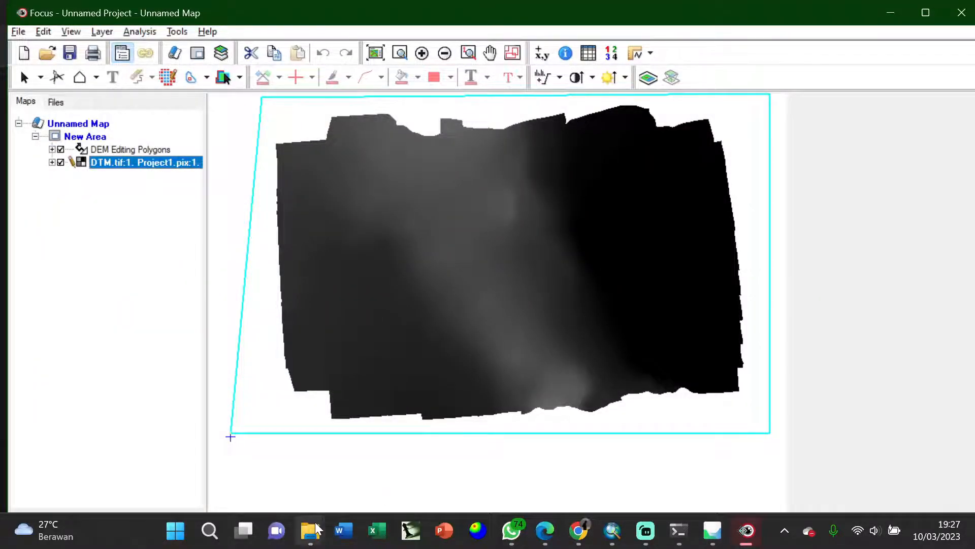
- Switch to File Explorer, check the exported DTM file in the 75% folder, and view the DSM image before closing its viewer
mouse_move(315, 528)
click(196, 462)
scroll(433, 373, down, 1)
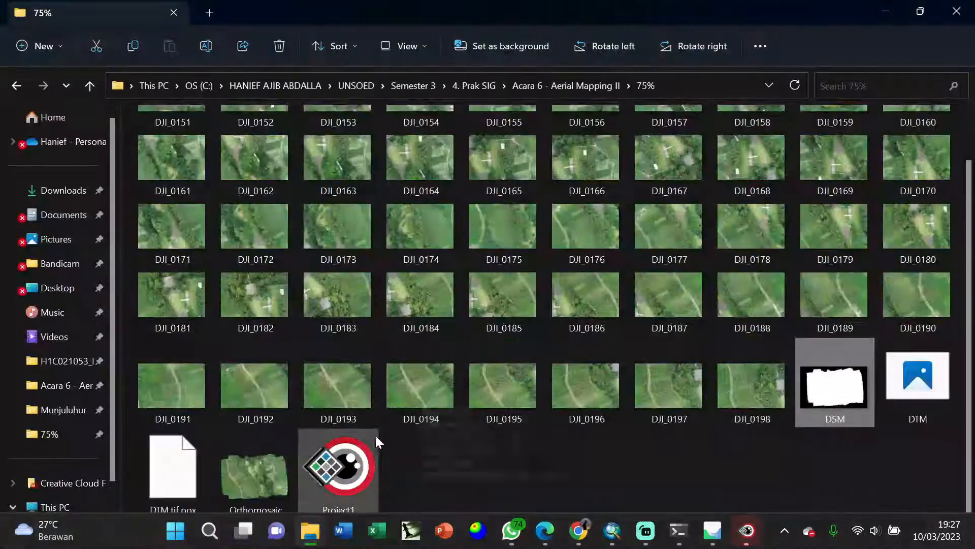
click(428, 462)
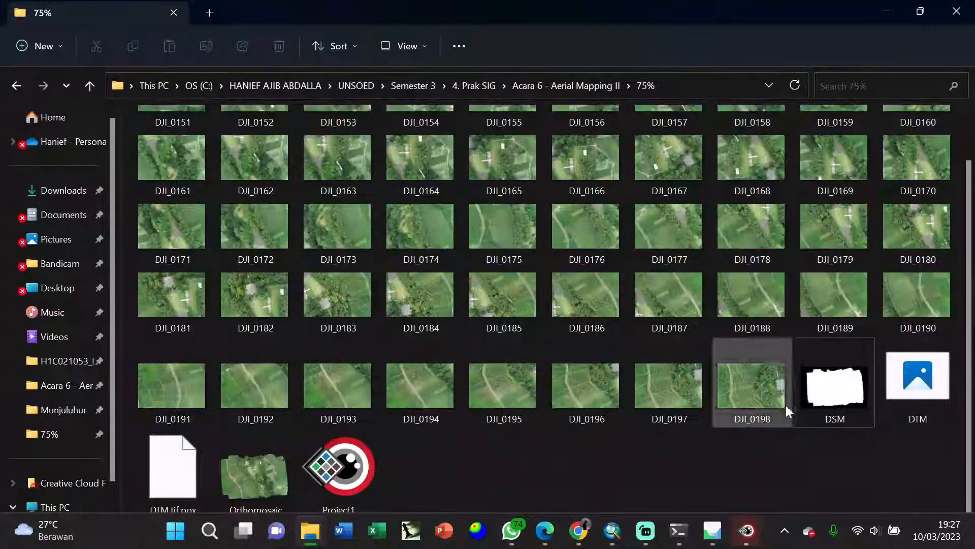
click(938, 390)
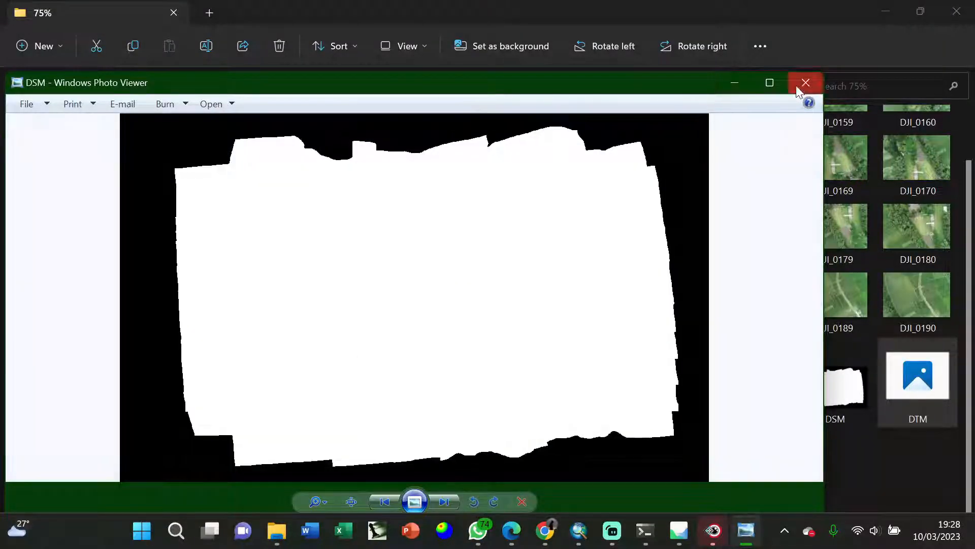
click(806, 83)
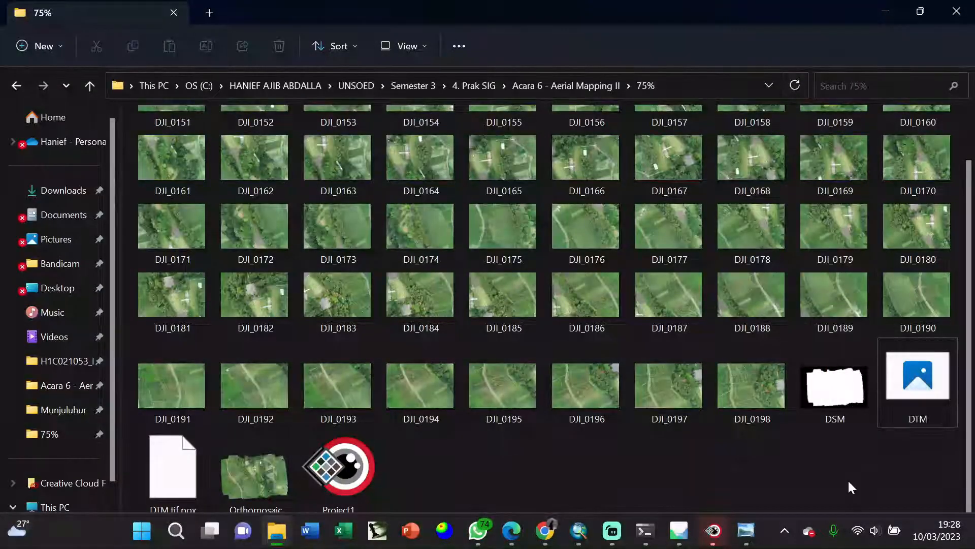
- Close the remaining Geomatica windows without saving the unnamed Focus project, and close the DSM image viewer
mouse_move(714, 528)
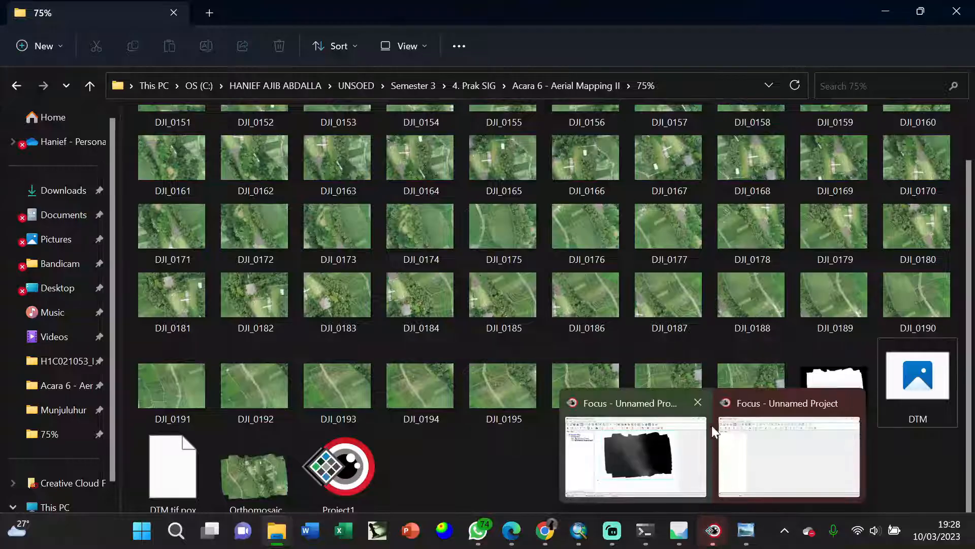
click(703, 403)
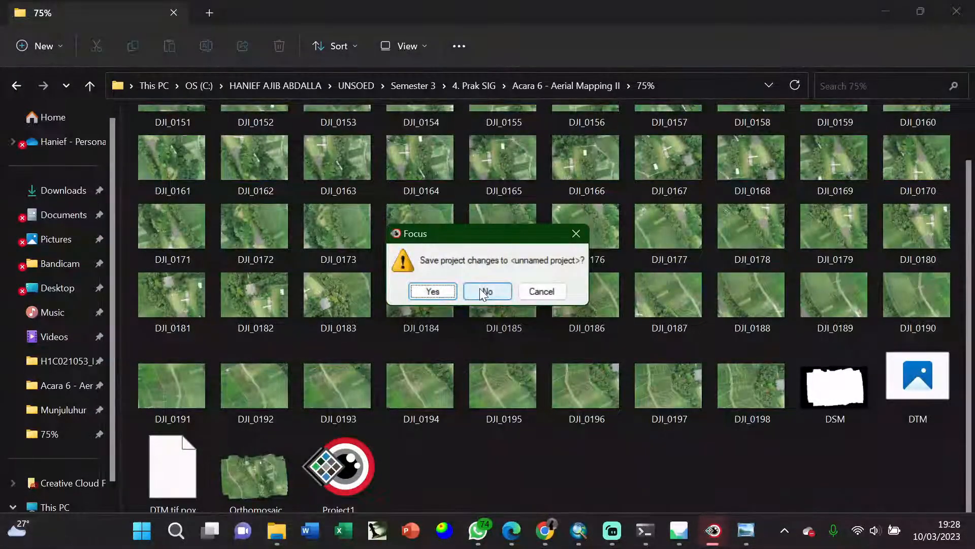
click(480, 288)
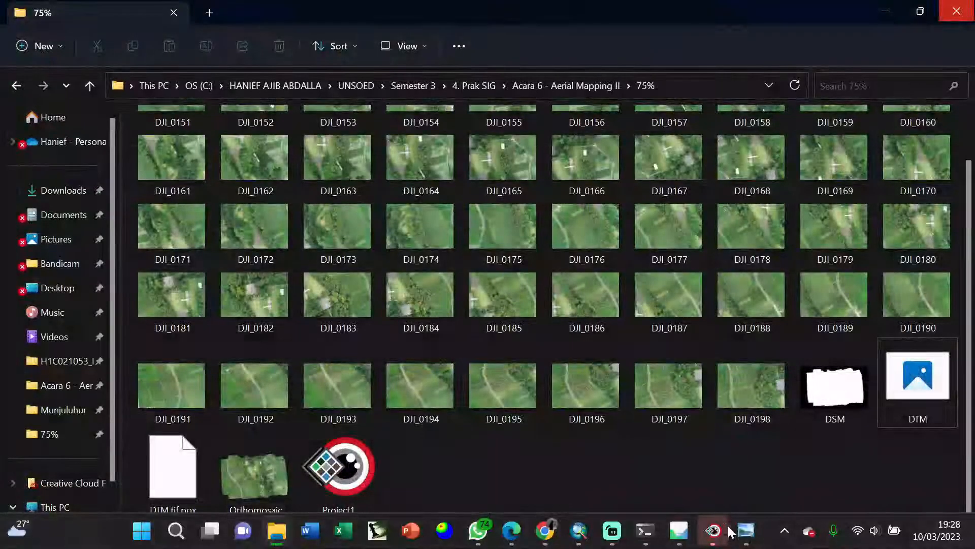
click(720, 538)
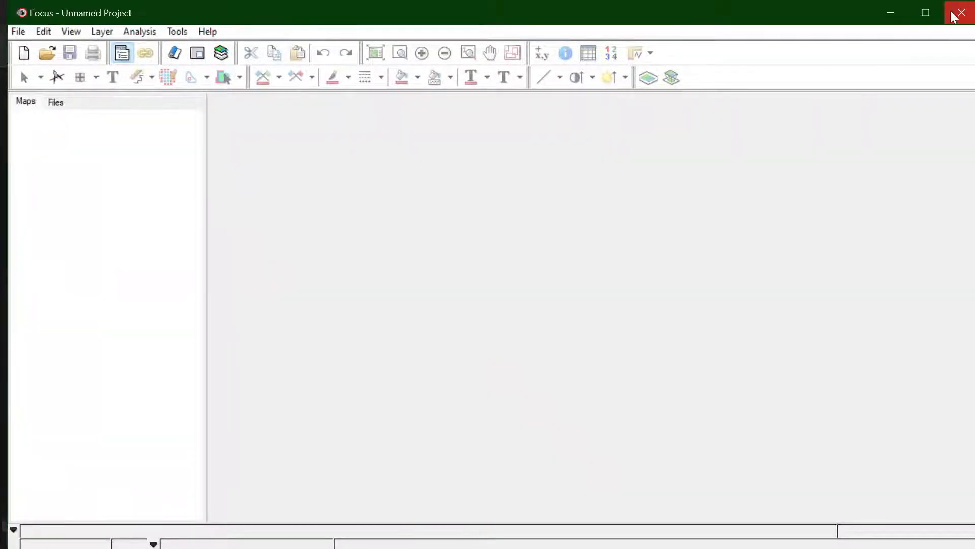
click(960, 11)
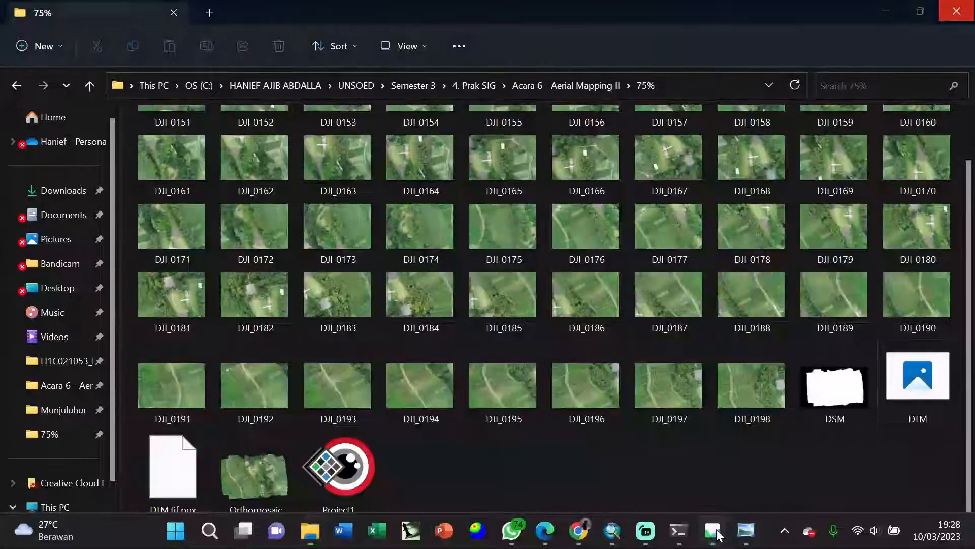
click(719, 535)
click(963, 8)
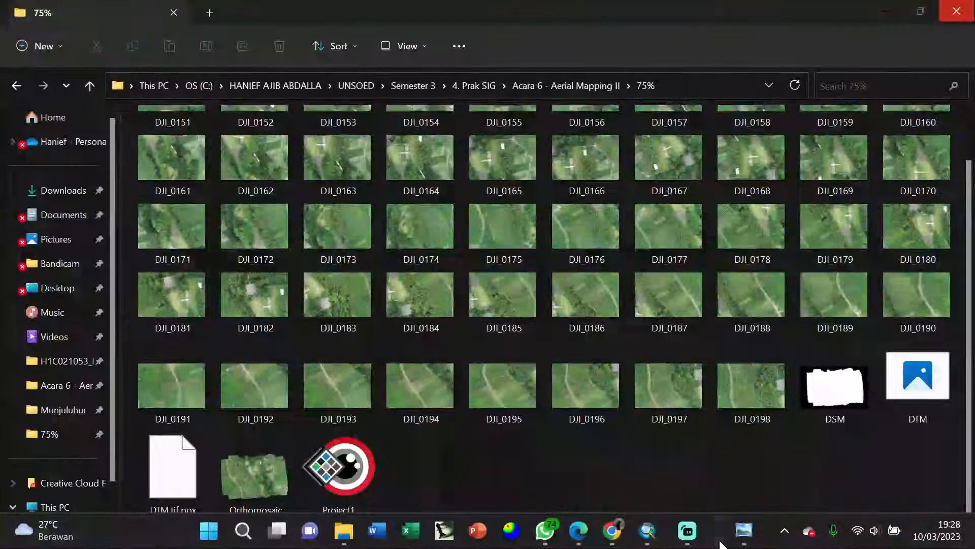
mouse_move(739, 530)
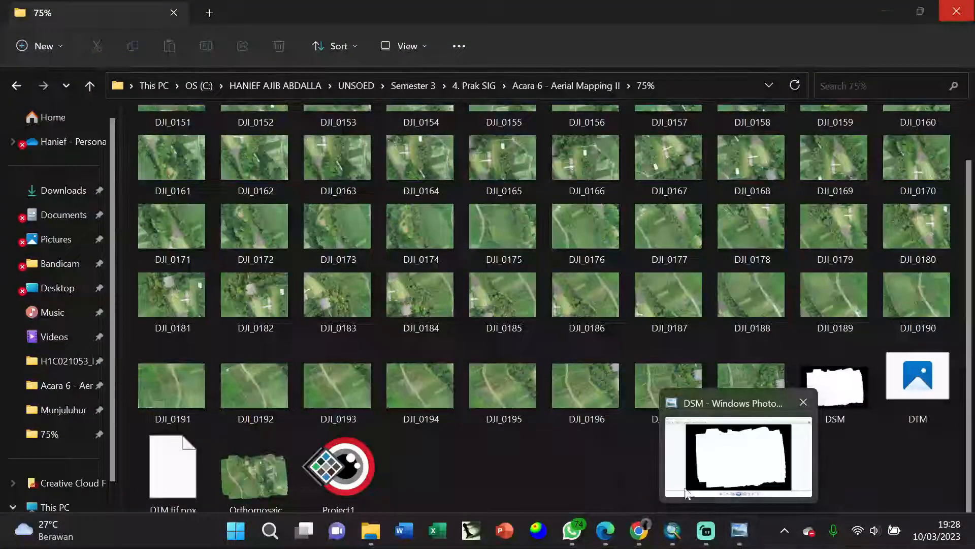
click(803, 402)
- Switch to ArcMap and save the blank map document as "peta foto udara" in the ArcGIS folder
click(690, 531)
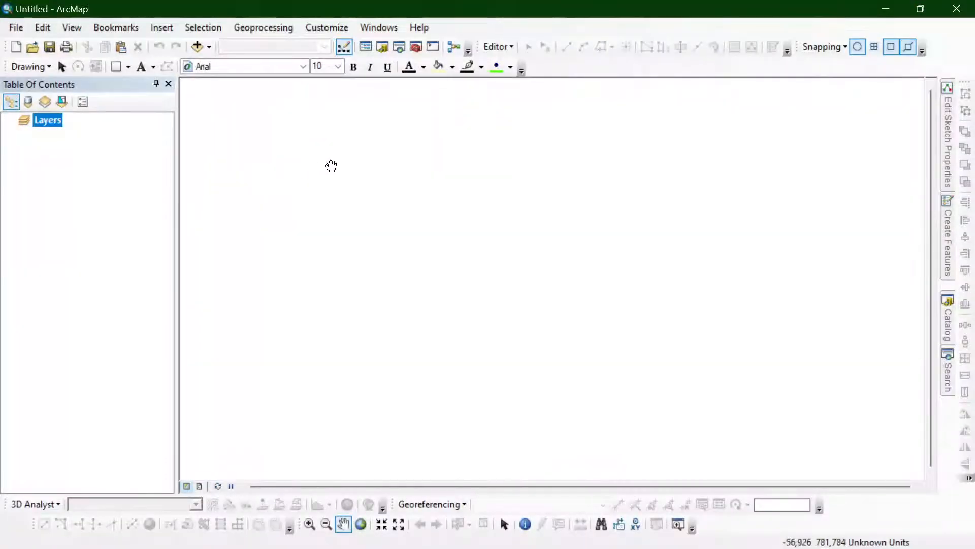
key(ctrl+s)
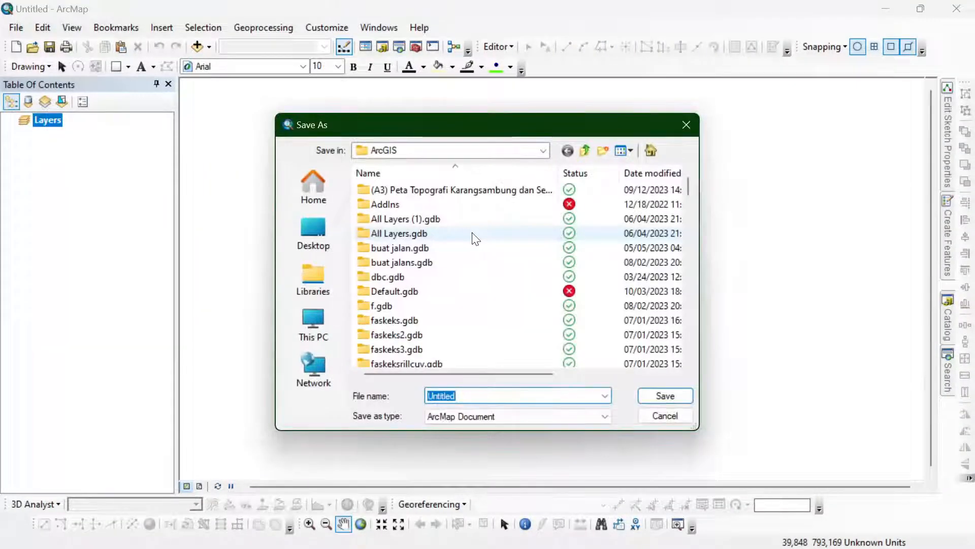
text(peta)
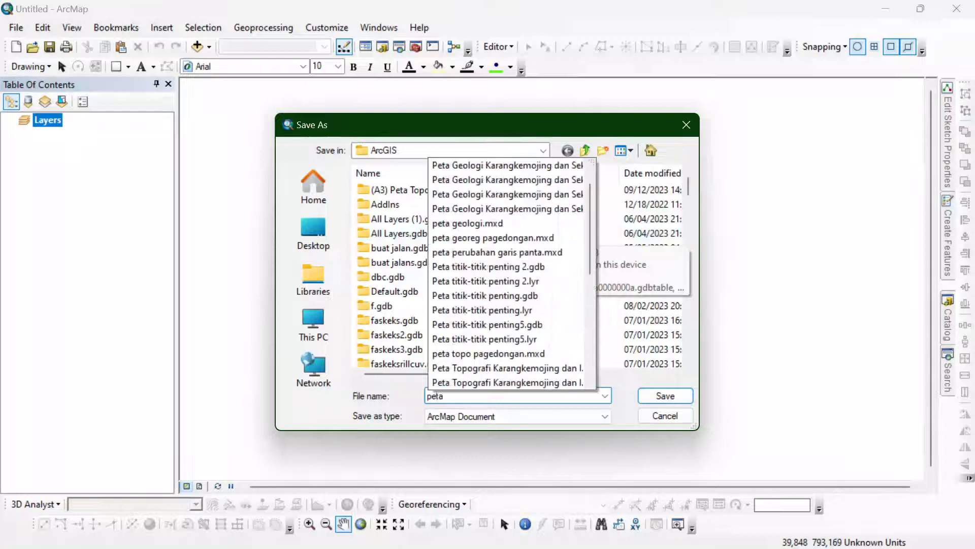
text(foto)
key(BackSpace)
key(BackSpace)
key(BackSpace)
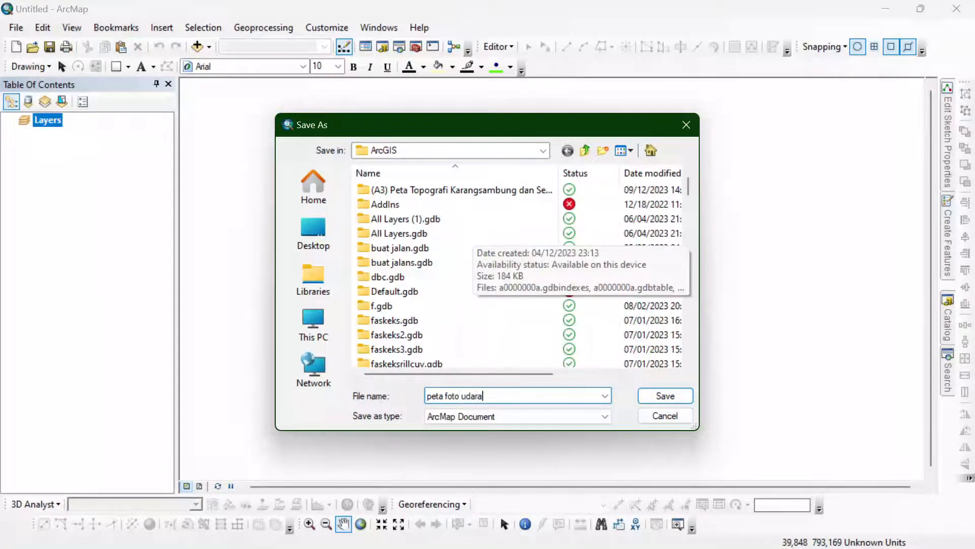
text(foto udara)
key(Return)
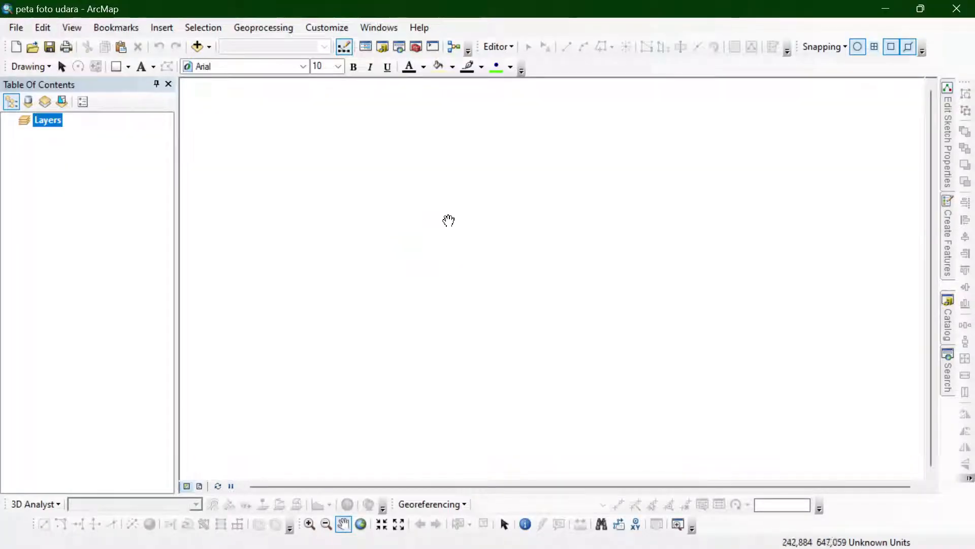
- Add the DSM raster from the 75% folder in File Explorer to the ArcMap document
key(alt+Tab)
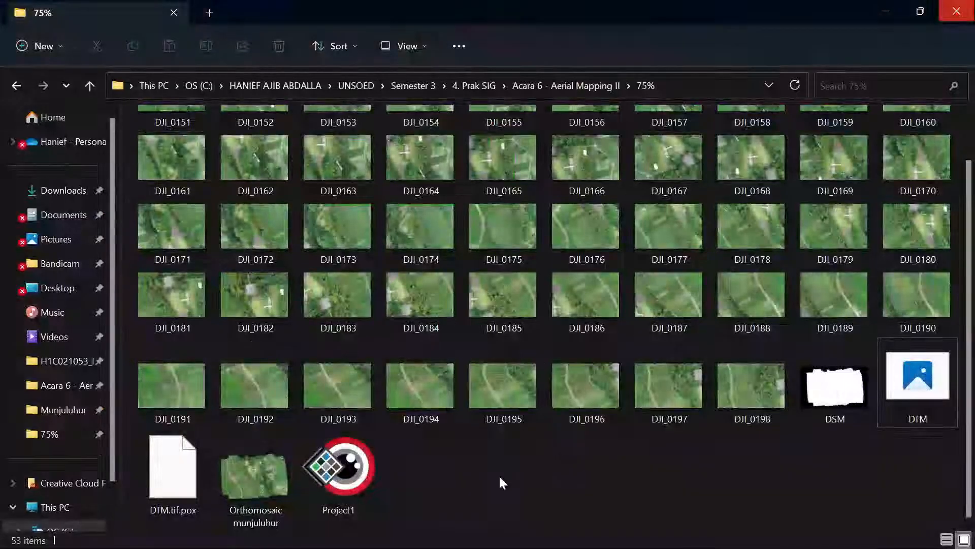
click(857, 398)
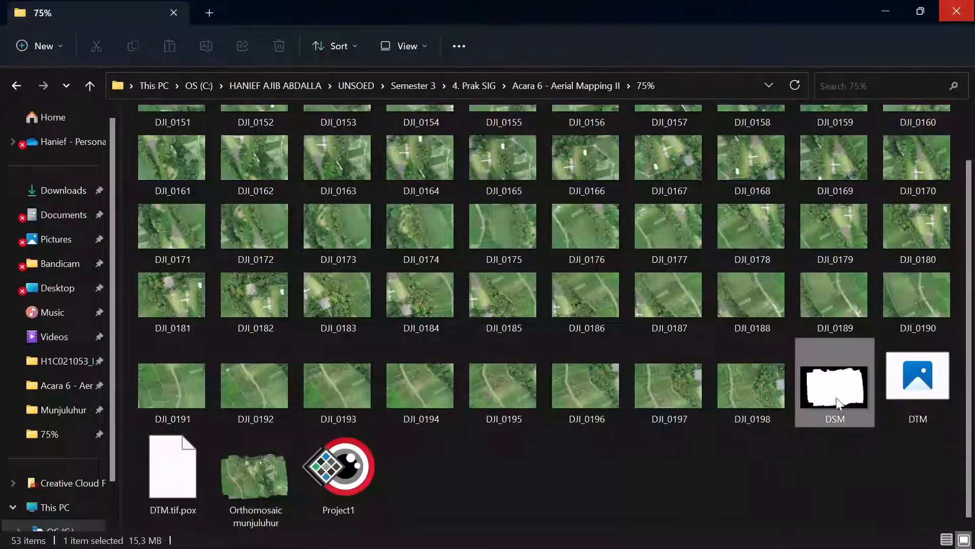
drag(830, 384, 514, 271)
key(alt+Tab)
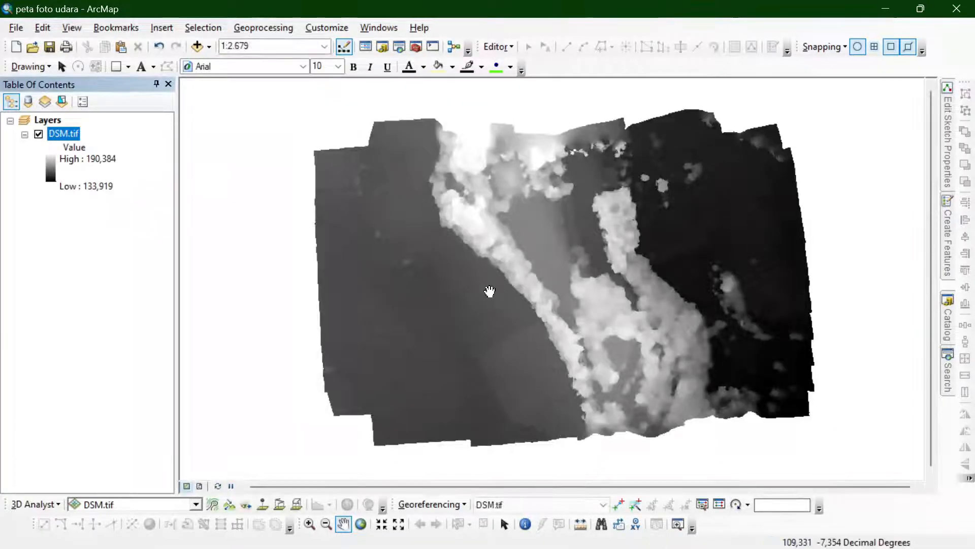
- Add the "Orthomosaic munjuluhur" image from the 75% folder to the map as a layer above DSM.tif
key(alt+Tab)
click(234, 486)
drag(232, 482, 379, 367)
key(alt+Tab)
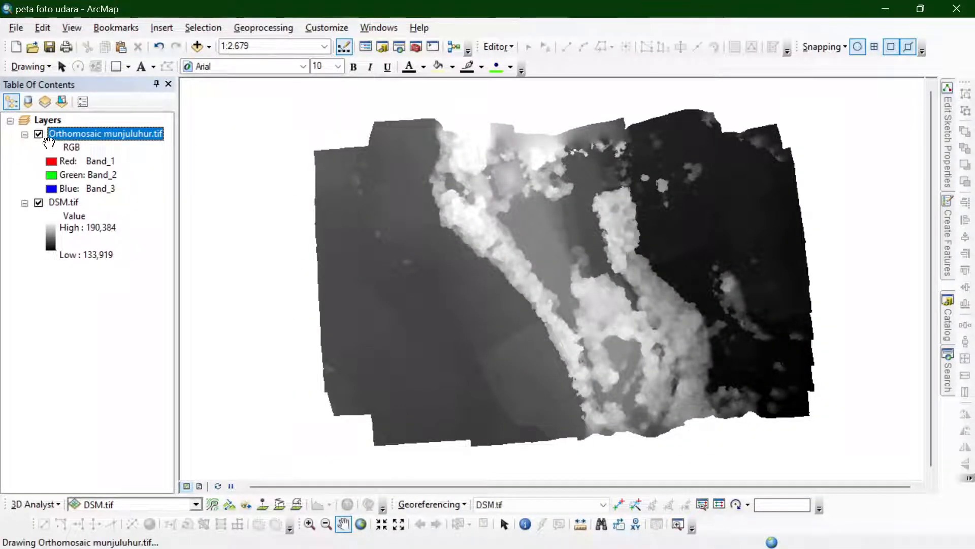
key(alt+Tab)
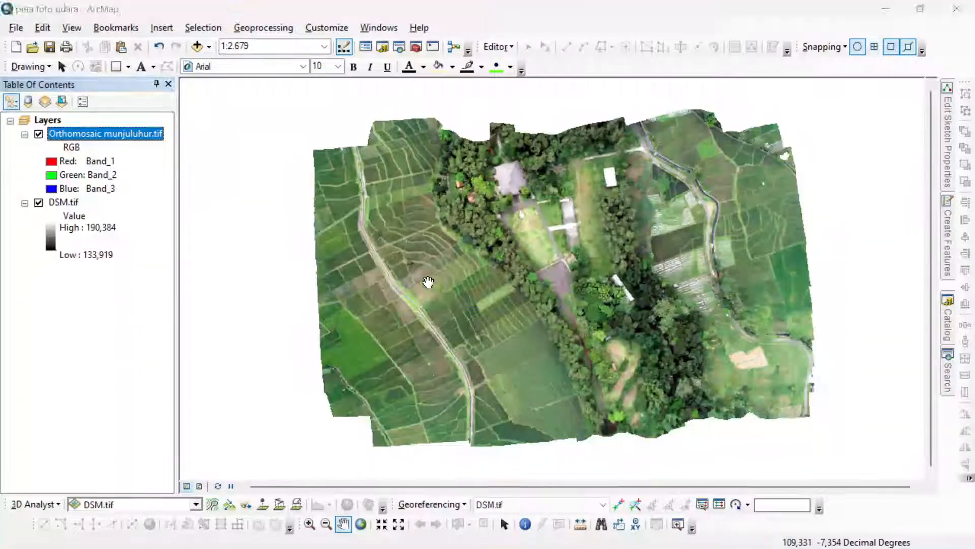
key(alt+Tab)
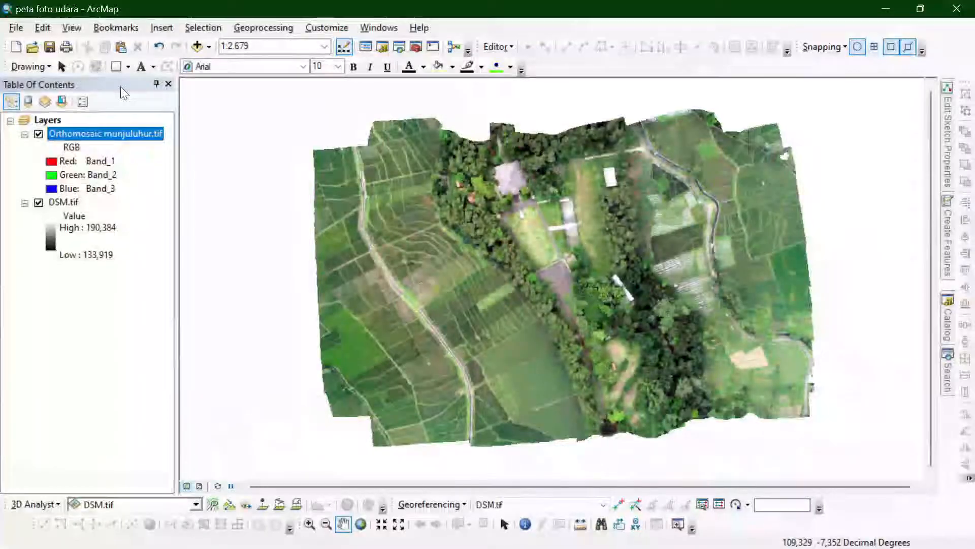
- Set the Layers data frame's coordinate system to WGS 1984 UTM Zone 49S, and toggle the orthomosaic layer off and back on
double_click(50, 122)
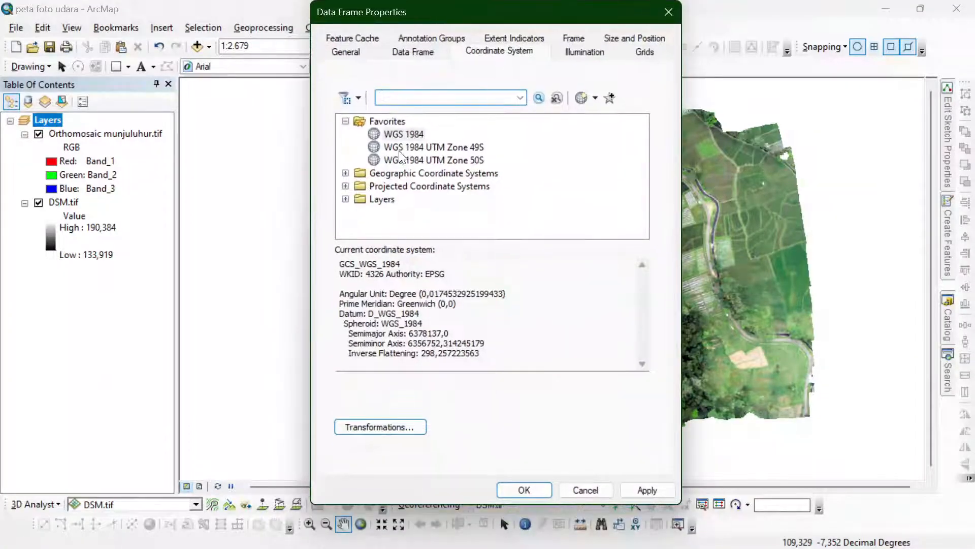
click(406, 147)
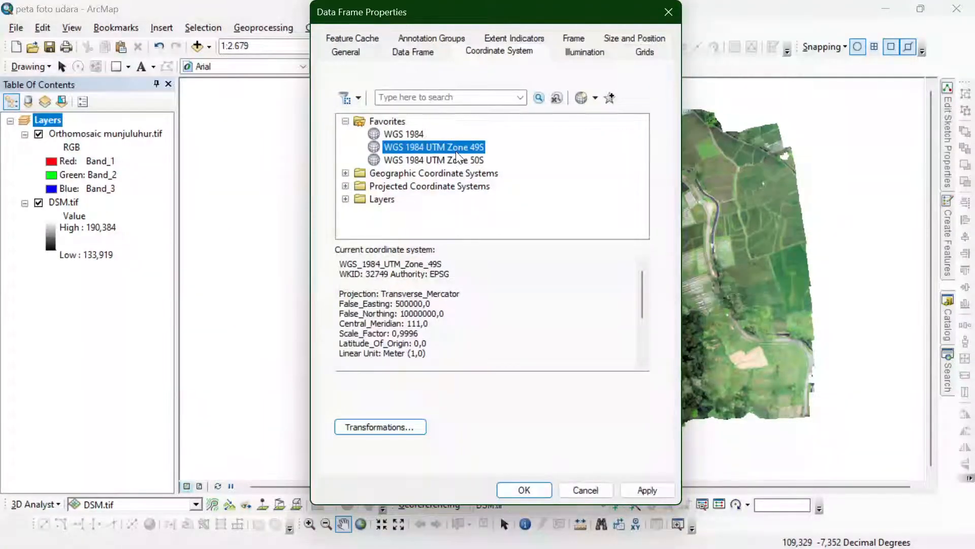
click(511, 488)
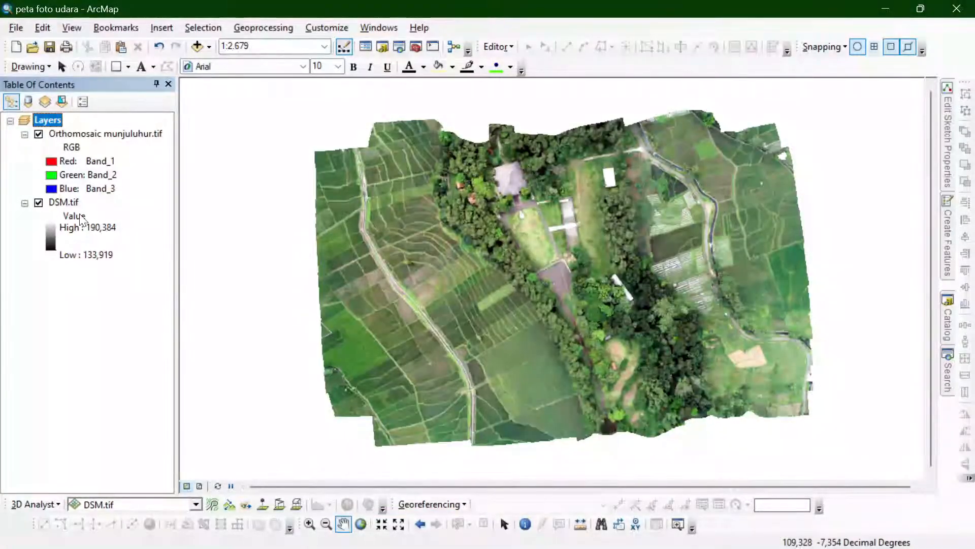
click(39, 134)
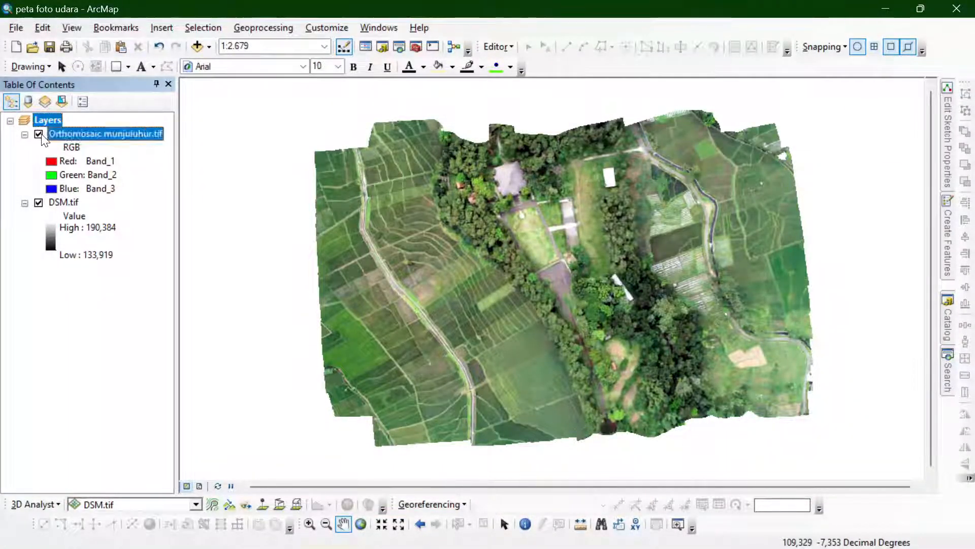
click(40, 134)
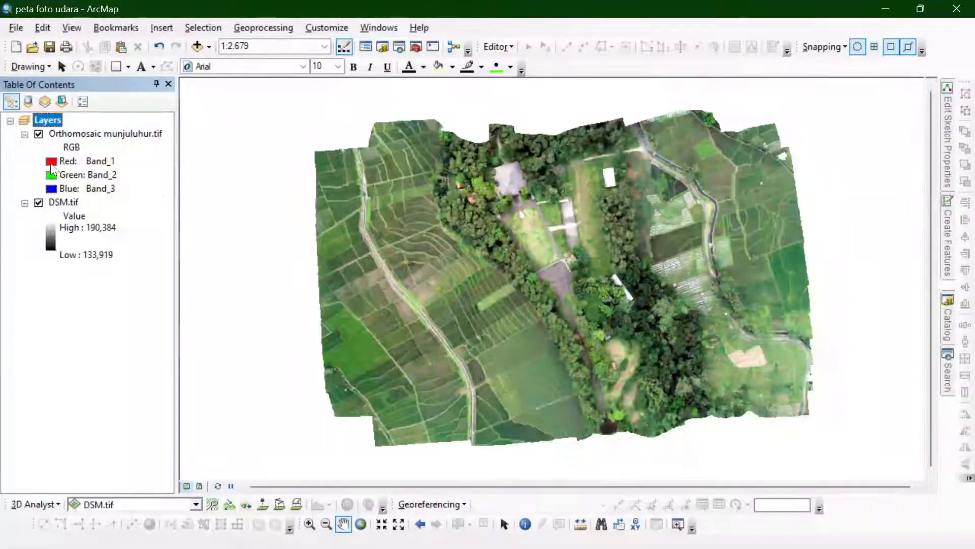
- Search for the contour tools, open Contour with Barriers and choose DSM.tif as its input raster
click(947, 358)
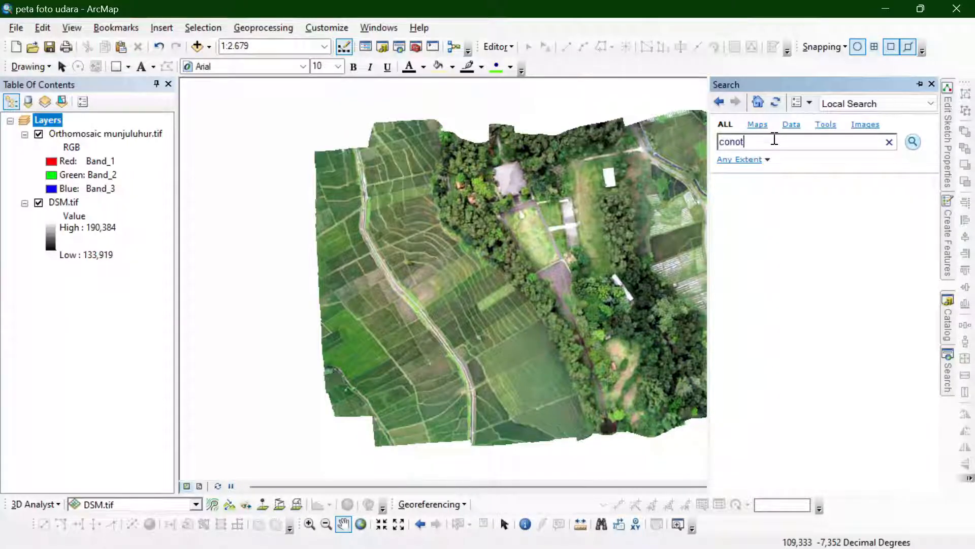
text(contour)
key(Return)
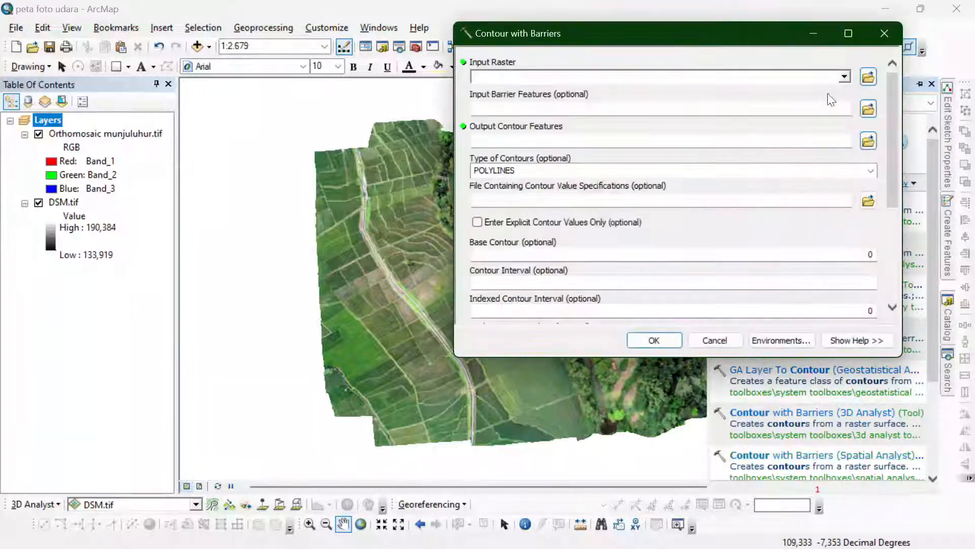
click(845, 77)
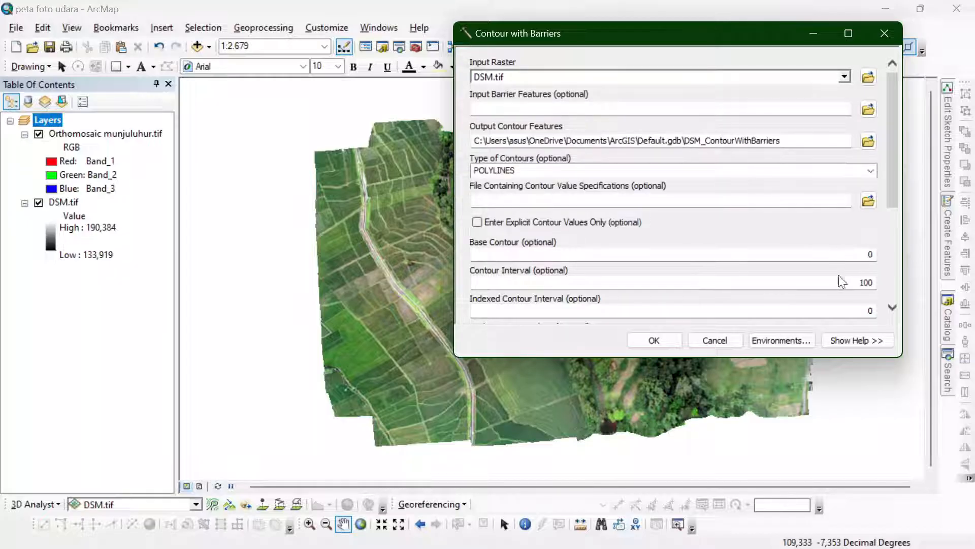
double_click(842, 281)
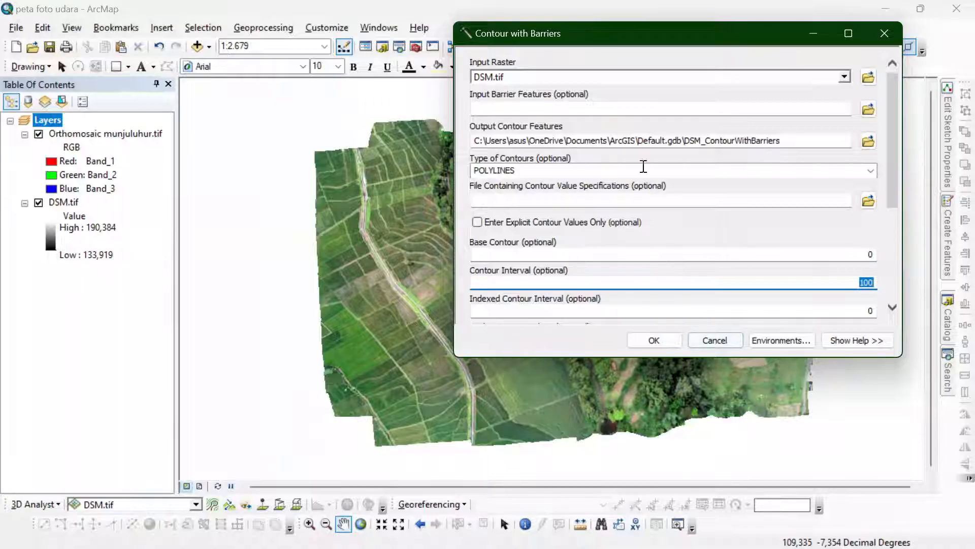
mouse_move(605, 31)
mouse_down()
mouse_move(730, 19)
mouse_move(541, 87)
mouse_move(322, 99)
mouse_move(604, 34)
mouse_up()
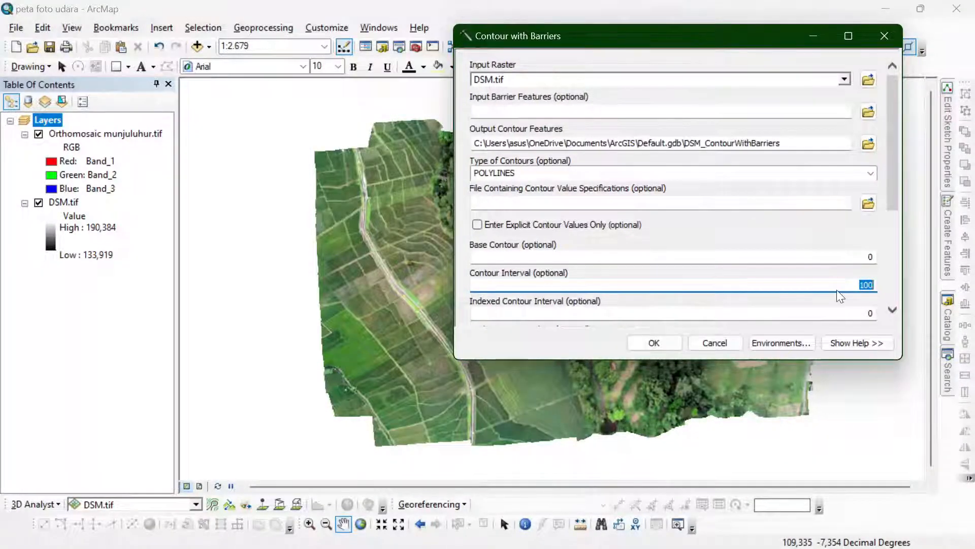
text(0)
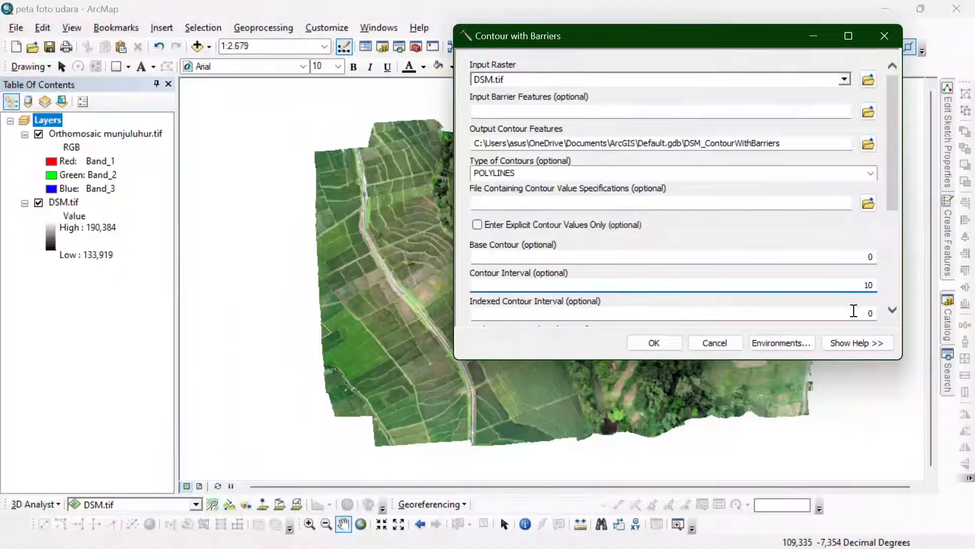
key(Tab)
text(2)
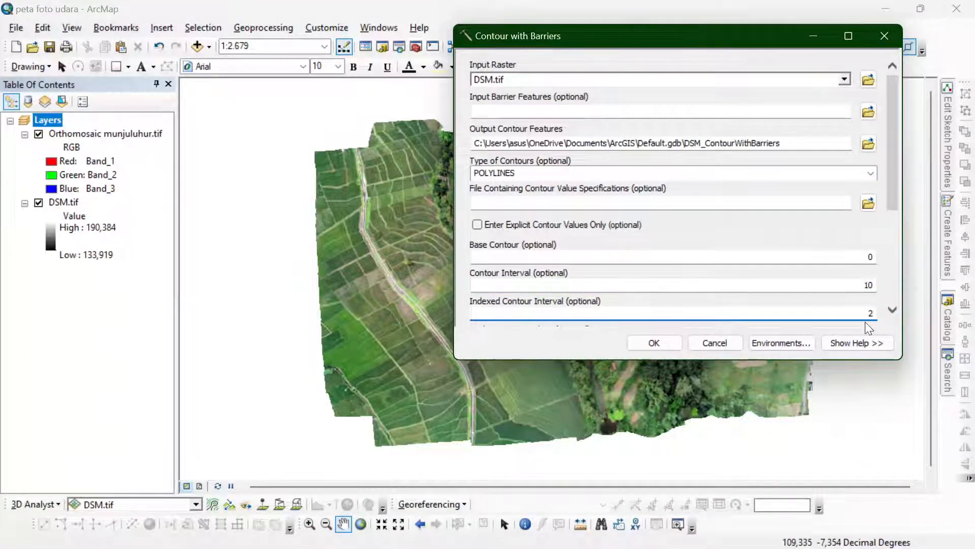
key(BackSpace)
text(50)
key(BackSpace)
key(BackSpace)
- Set the contour interval to 5 and the indexed contour interval to 20, and generate the contours from the DSM
double_click(839, 283)
text(5)
key(Tab)
text(20)
scroll(703, 268, down, 1)
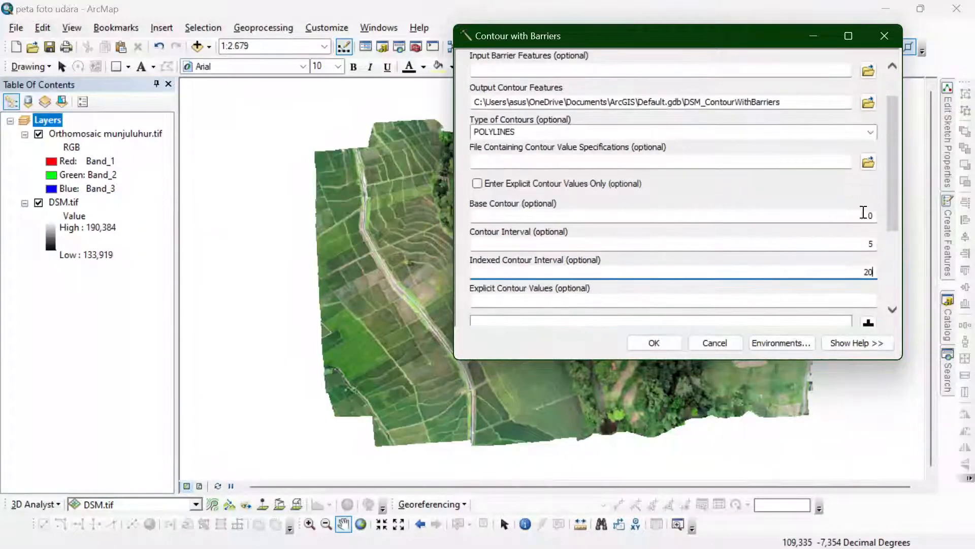
click(650, 344)
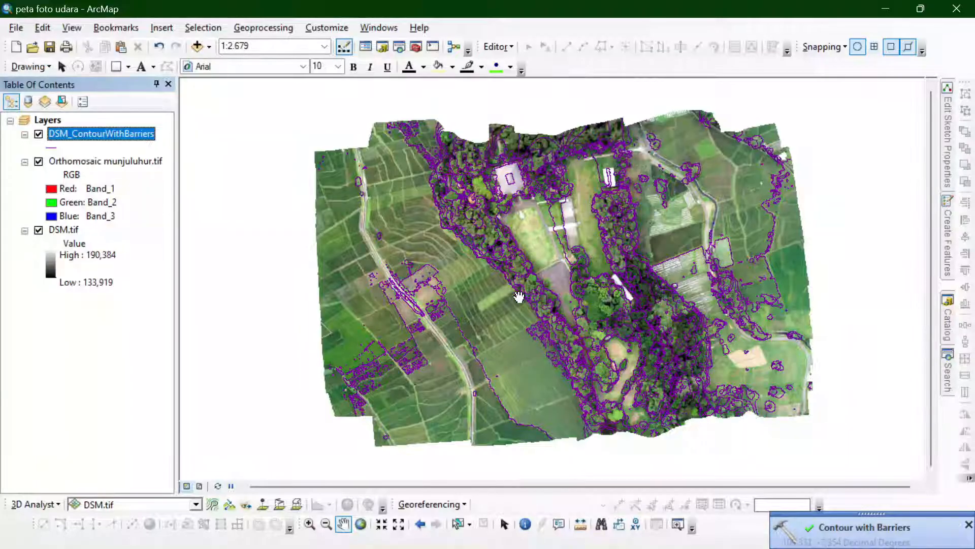
scroll(519, 297, up, 1)
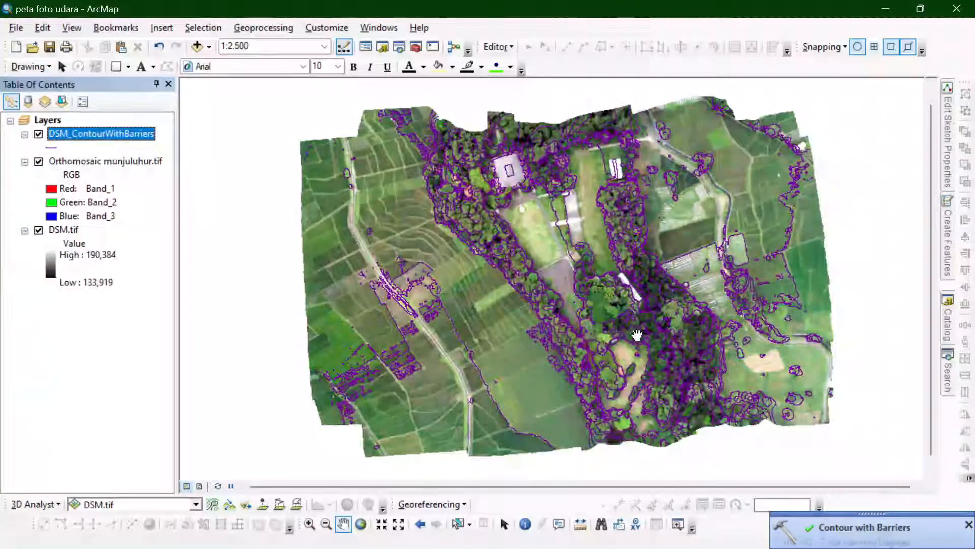
scroll(606, 330, up, 1)
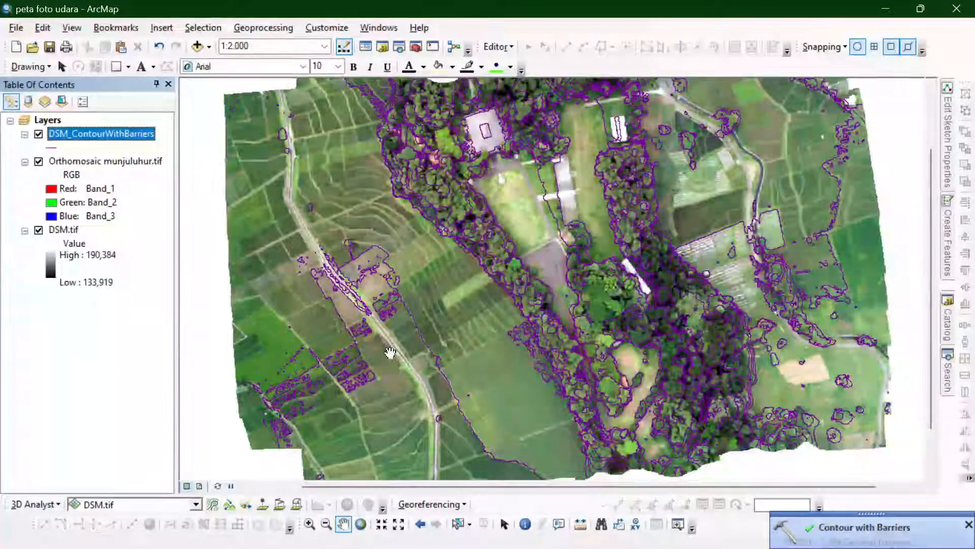
scroll(390, 352, down, 1)
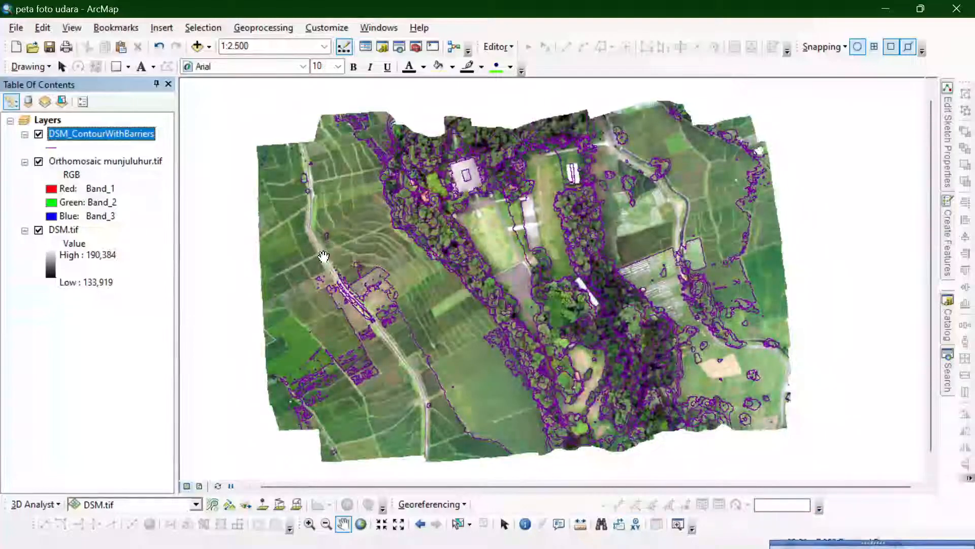
- Examine the generated contours over the orthomosaic, toggling the contour layer off and back on
scroll(325, 265, up, 1)
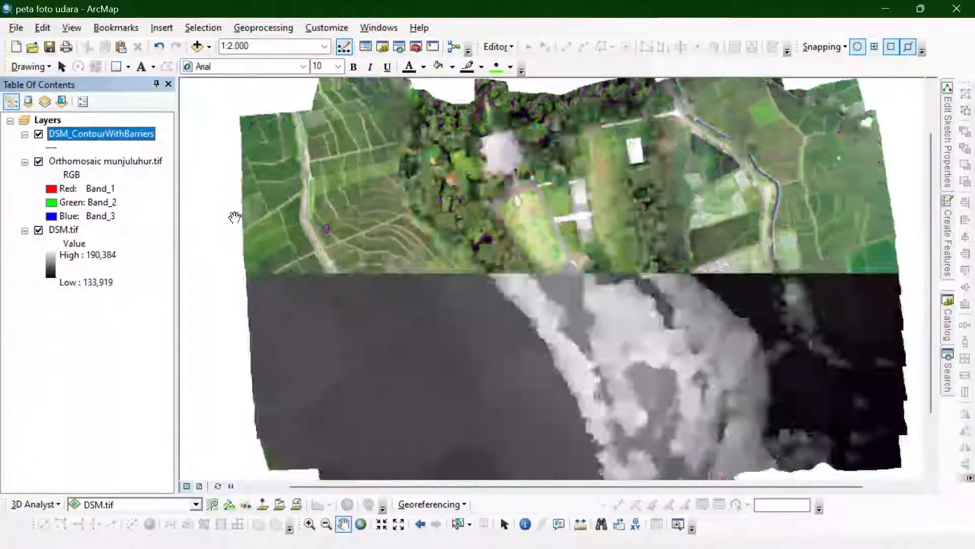
click(38, 135)
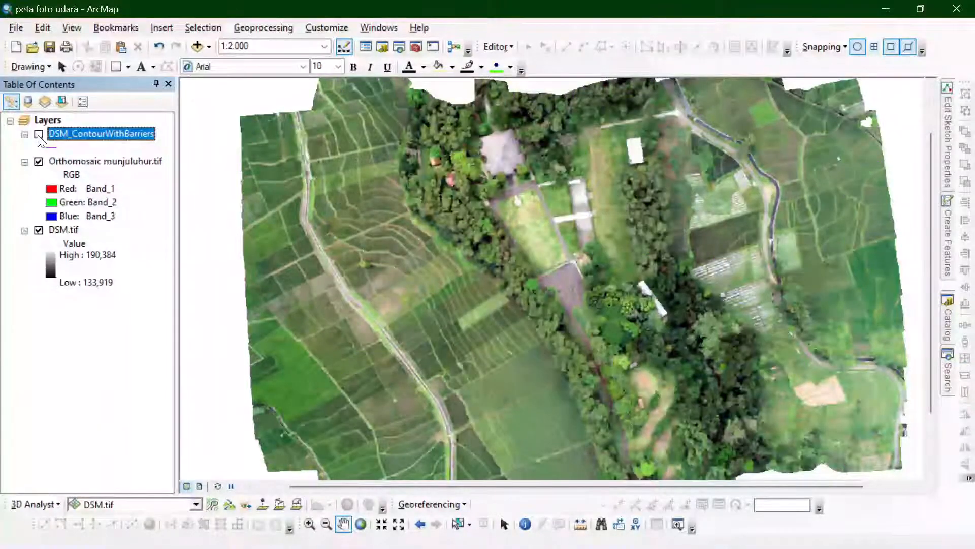
click(38, 135)
click(81, 160)
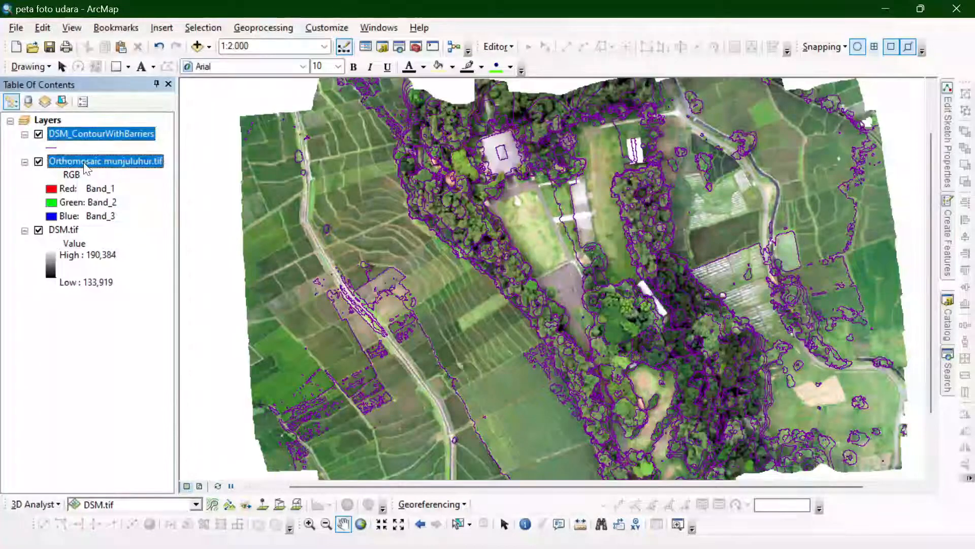
click(81, 130)
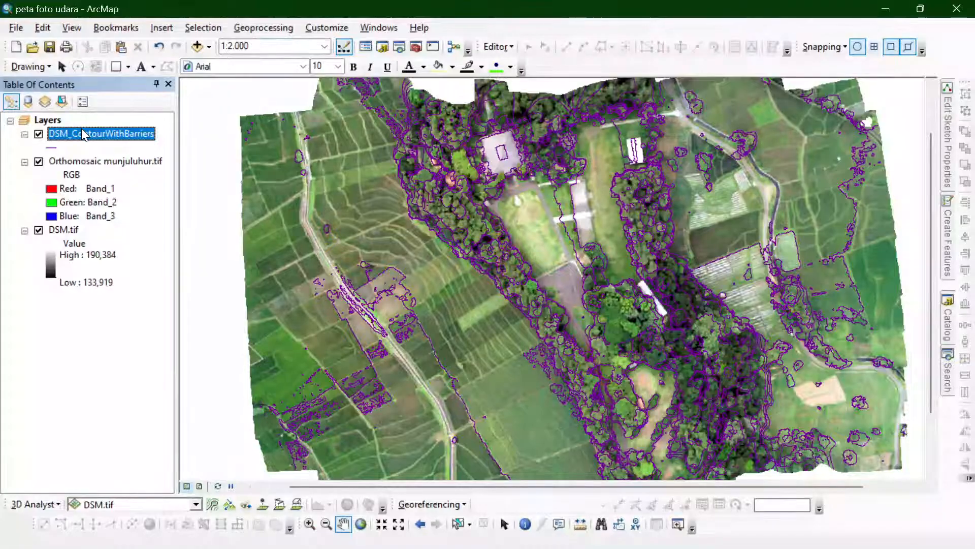
- Symbolize the DSM_ContourWithBarriers layer by unique values of the Type field and add all its values
right_click(81, 128)
click(142, 443)
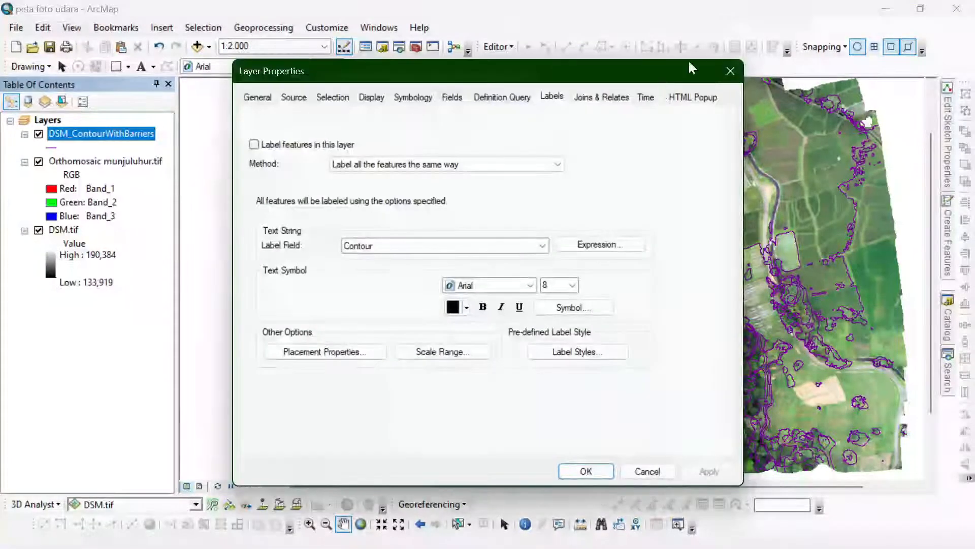
drag(623, 66, 714, 48)
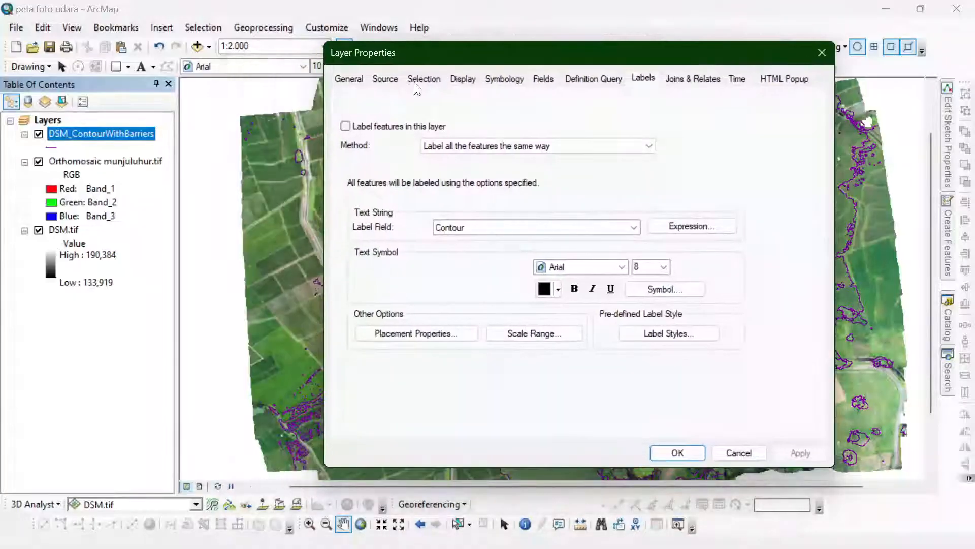
click(505, 81)
click(344, 131)
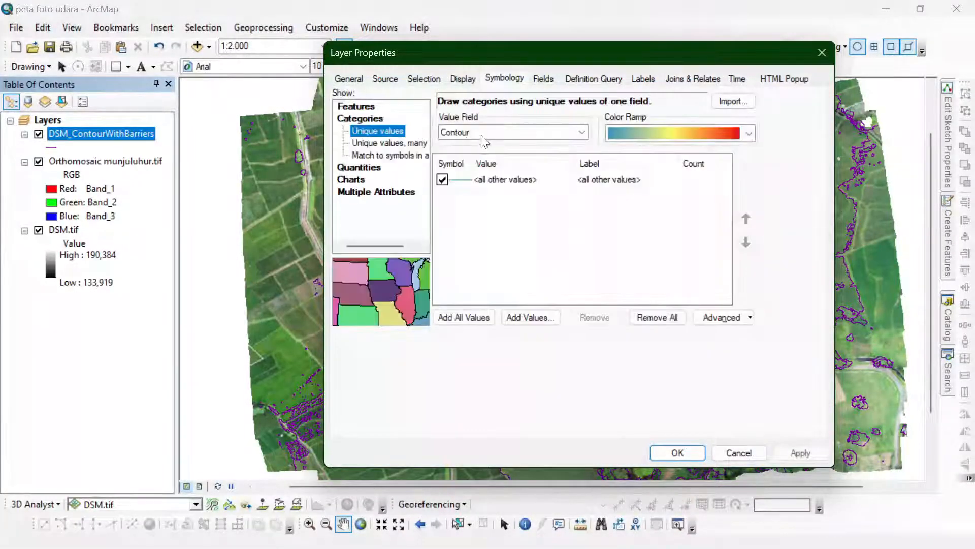
click(481, 133)
click(468, 152)
click(463, 315)
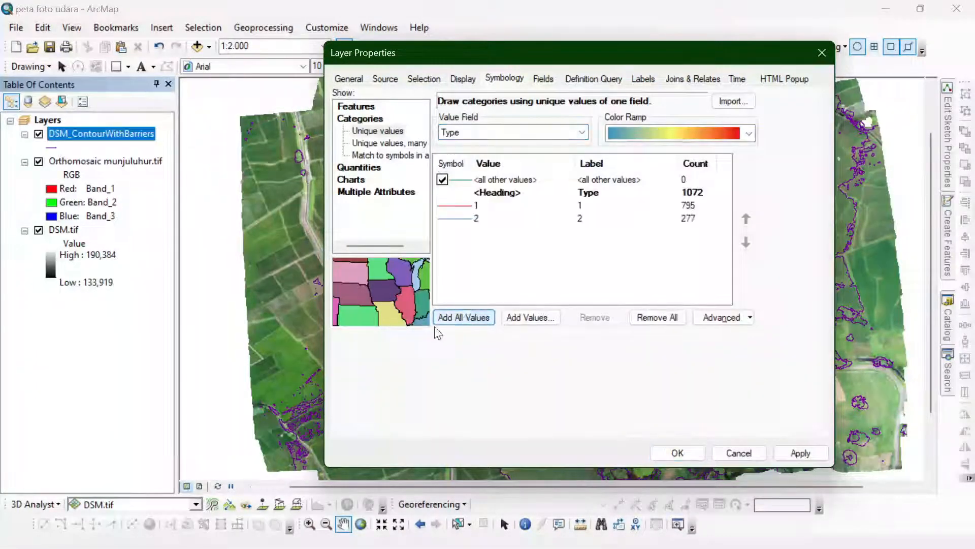
- Give contour Type 1 the thin "Contour, Bathymetric, Primary" line symbol and color it orange
double_click(465, 205)
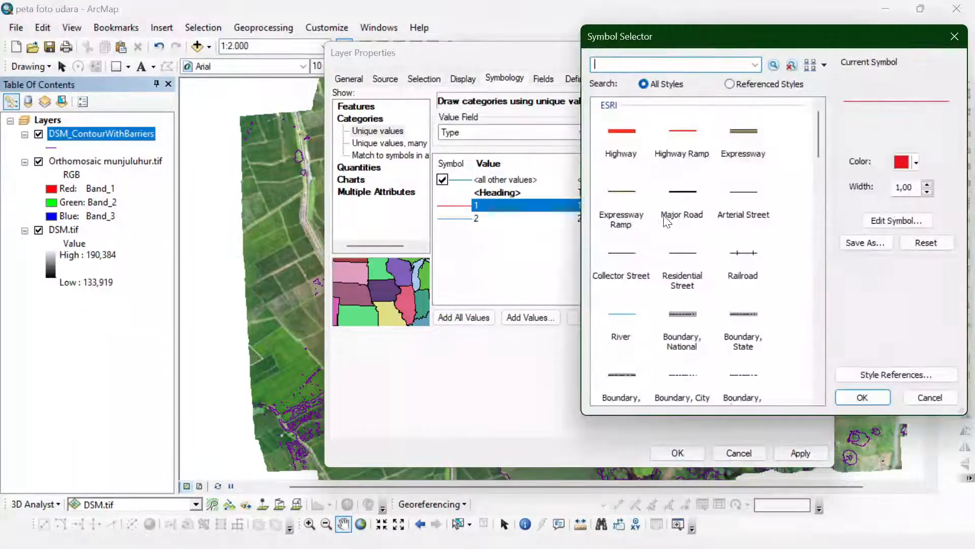
scroll(694, 213, down, 15)
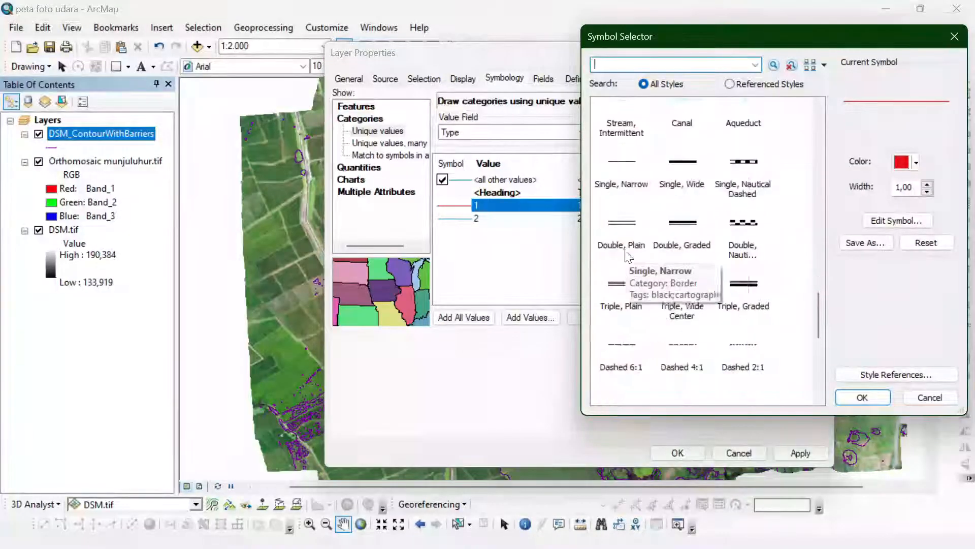
scroll(620, 282, up, 5)
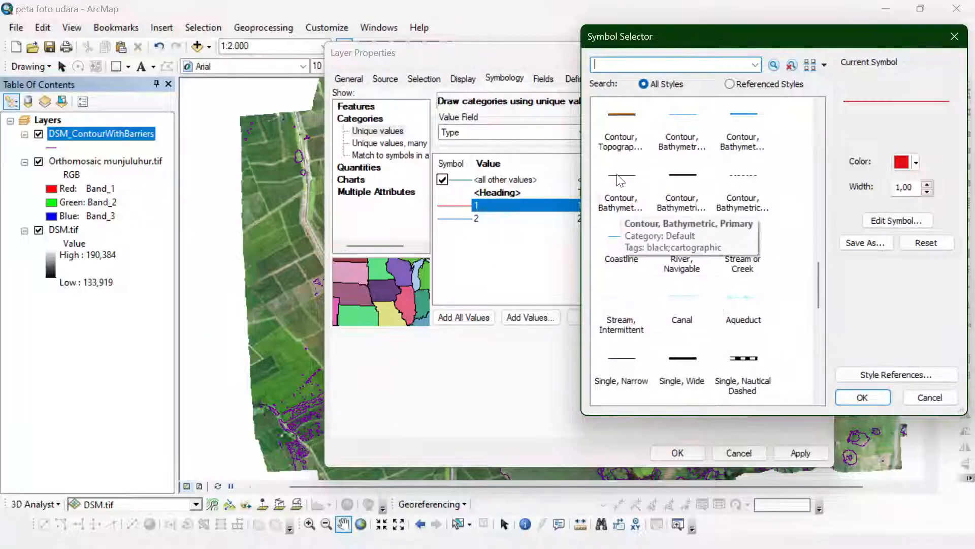
click(620, 177)
click(912, 162)
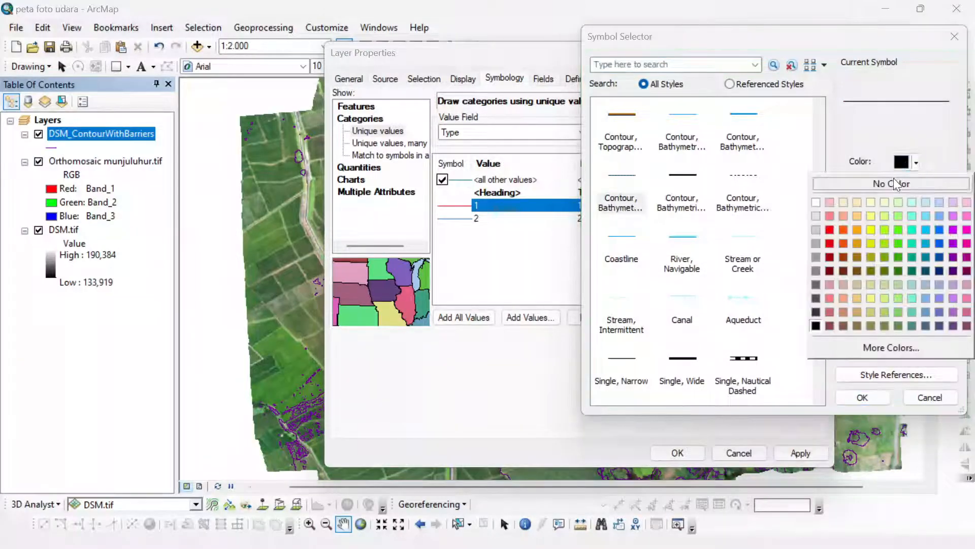
click(856, 228)
click(862, 397)
- Give contour Type 2 the thick black bathymetric contour line symbol and recolor it orange
double_click(459, 219)
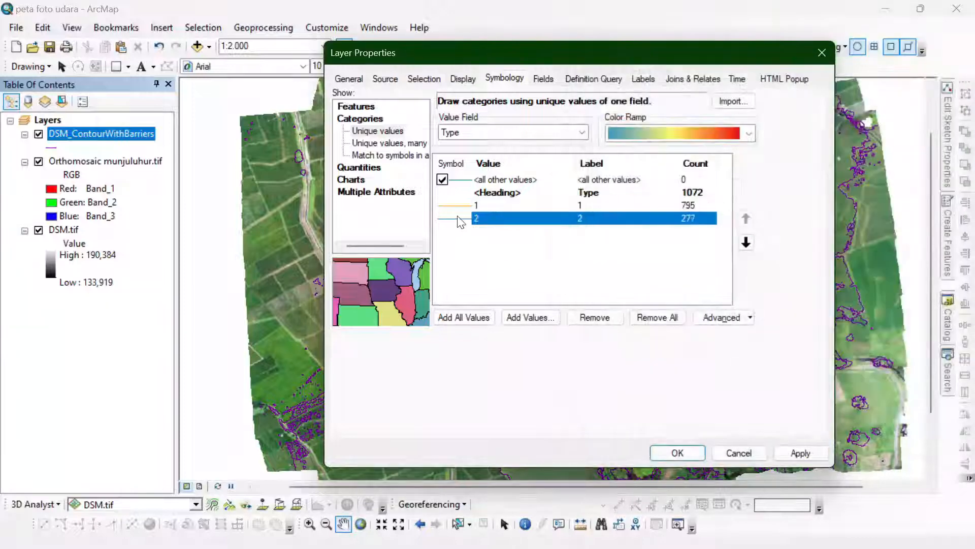
scroll(686, 227, down, 5)
scroll(686, 279, up, 3)
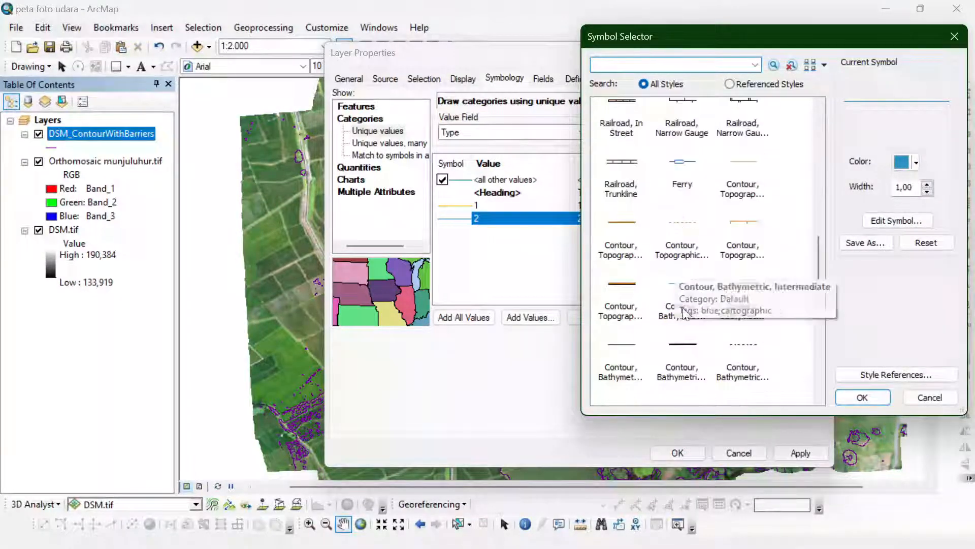
click(681, 350)
click(901, 162)
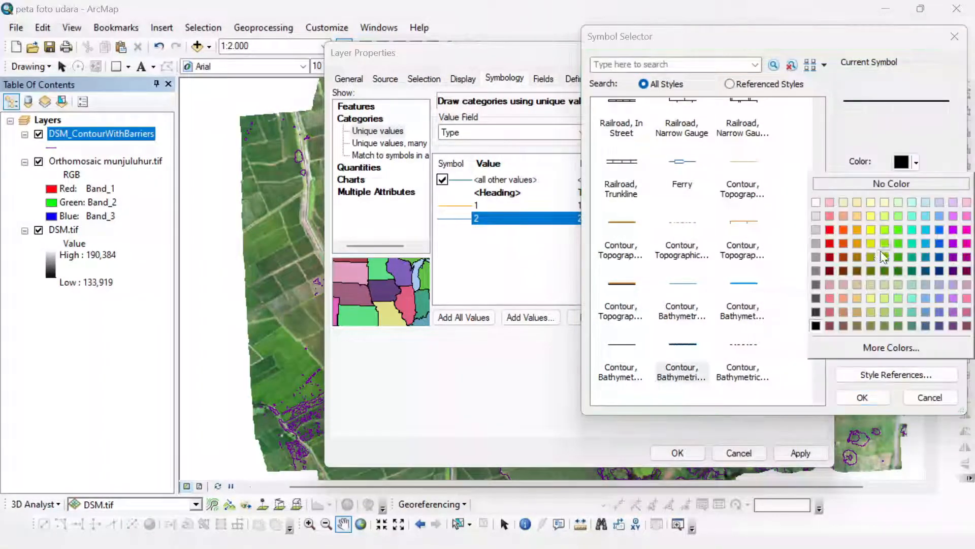
click(859, 229)
click(884, 402)
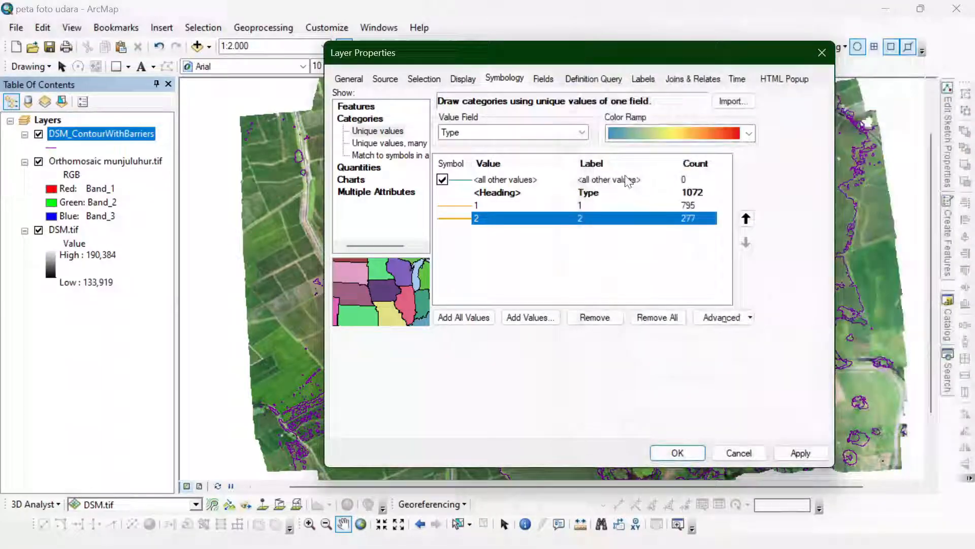
- Label the contour layer by feature classes, limiting the Default class to features matching the SQL query Type = 2
click(643, 78)
click(421, 102)
click(439, 118)
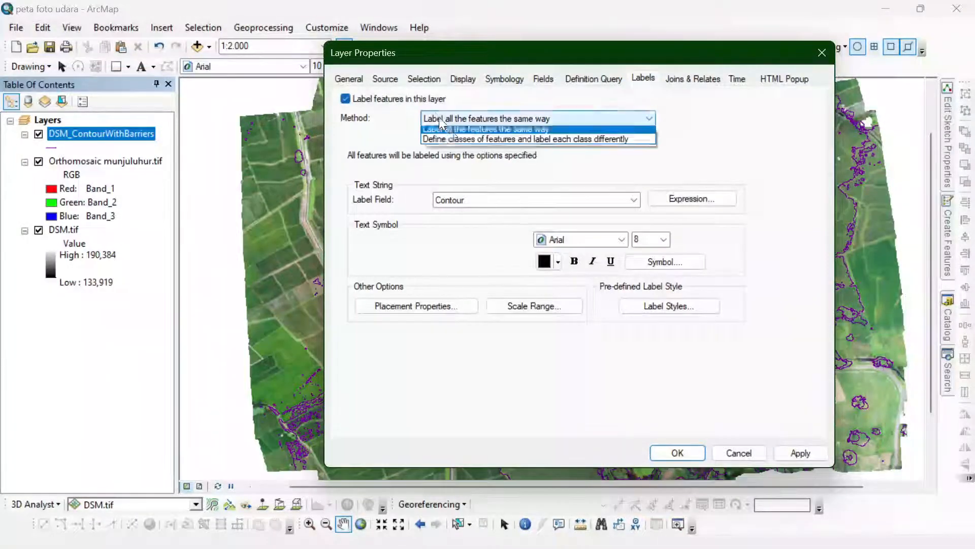
click(454, 142)
click(584, 164)
double_click(459, 144)
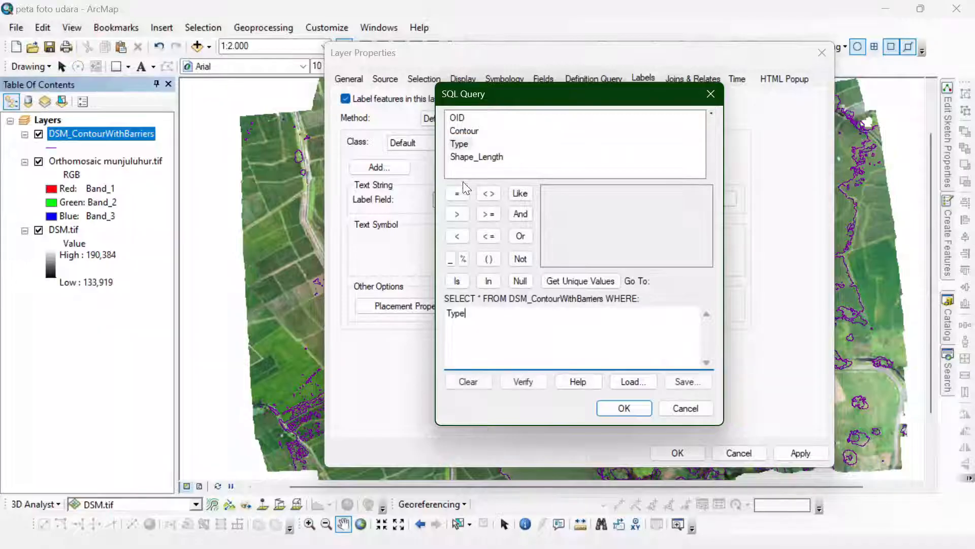
click(457, 193)
click(581, 281)
double_click(549, 205)
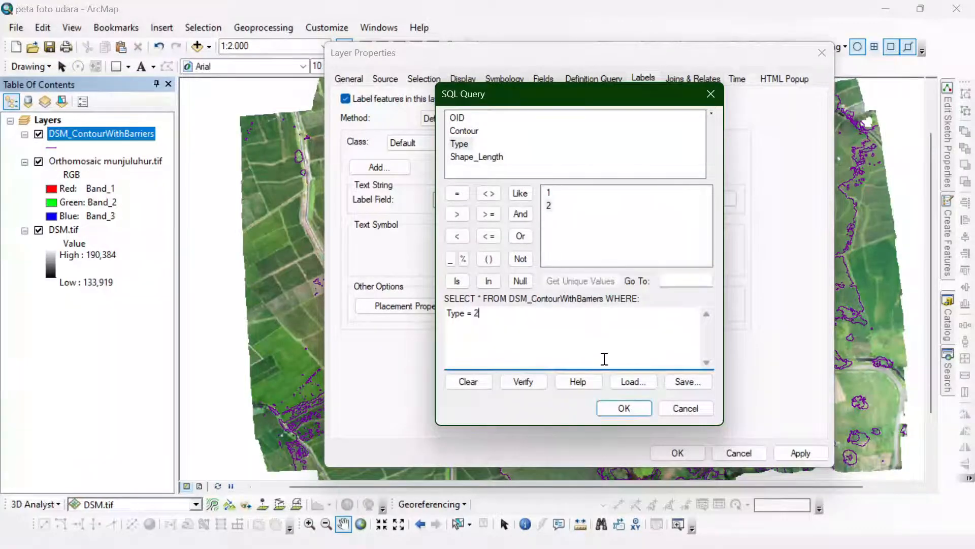
click(620, 409)
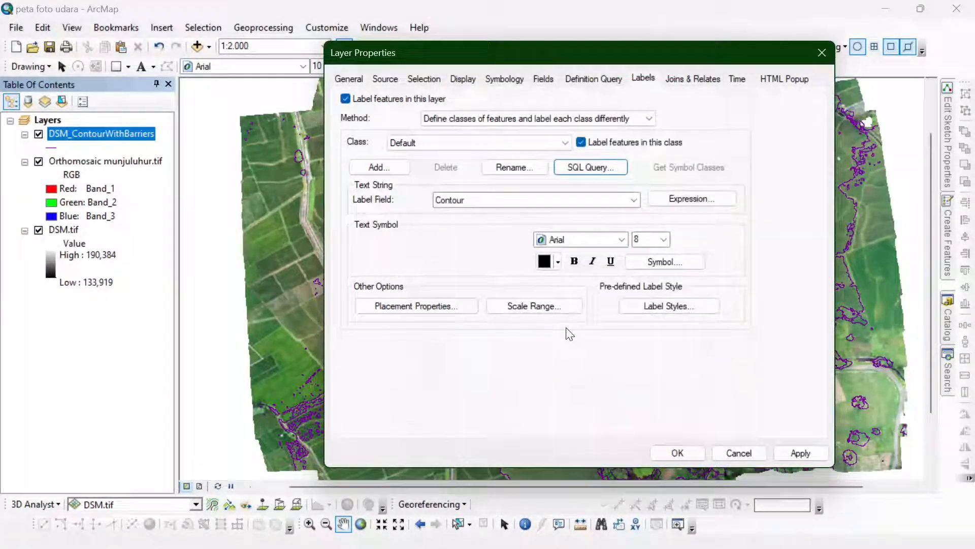
- Set the contour label placement to sit on the line, parallel to it
click(470, 301)
click(569, 158)
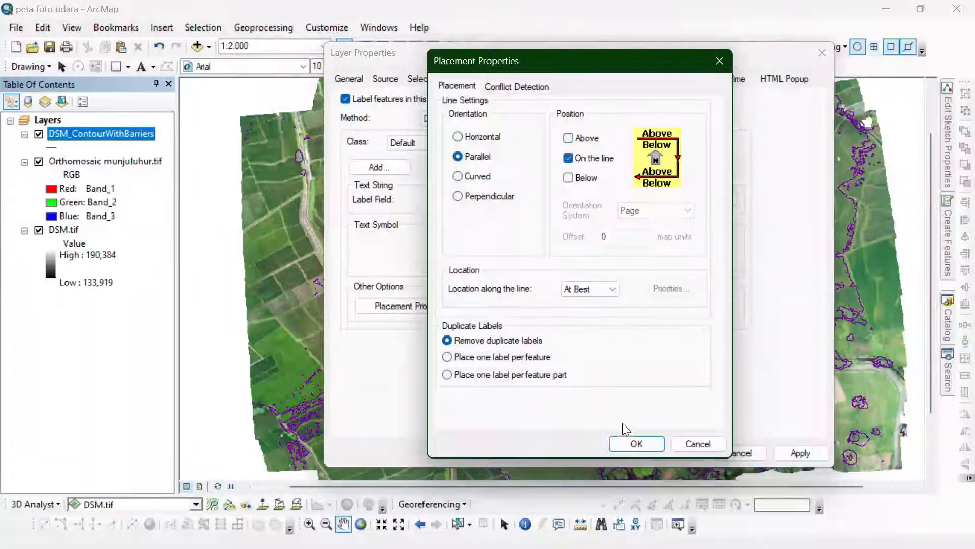
click(636, 443)
- Add a halo mask to the contour label text symbol and apply the layer properties
click(656, 261)
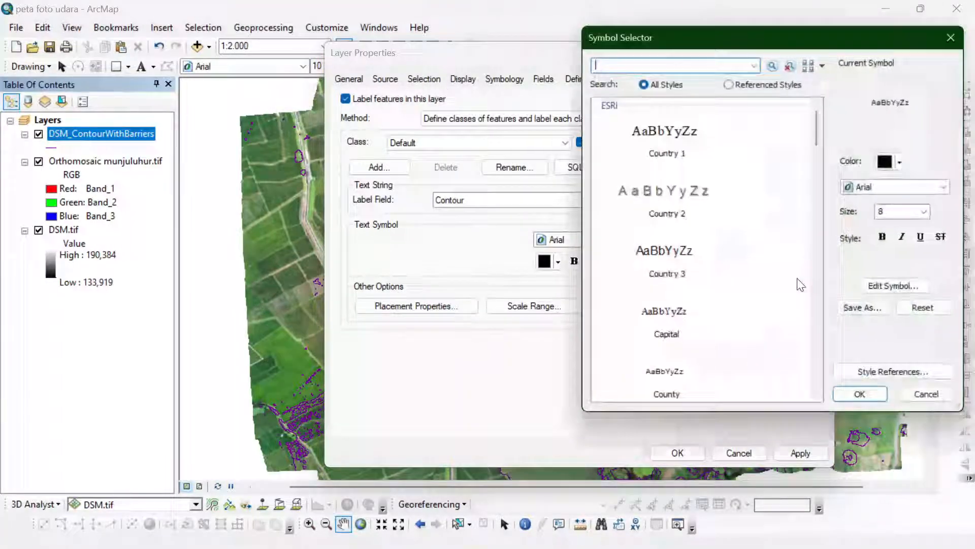
click(874, 292)
click(831, 113)
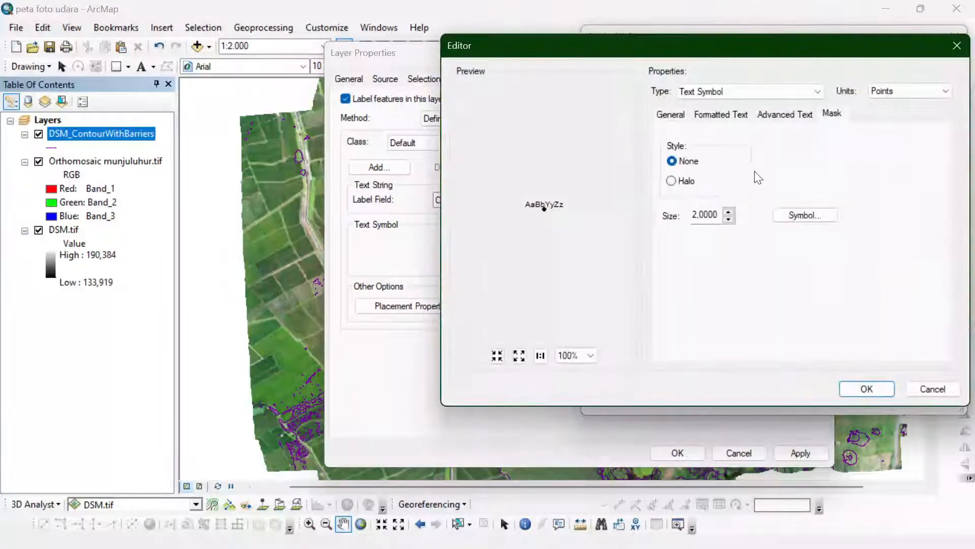
click(671, 181)
click(846, 388)
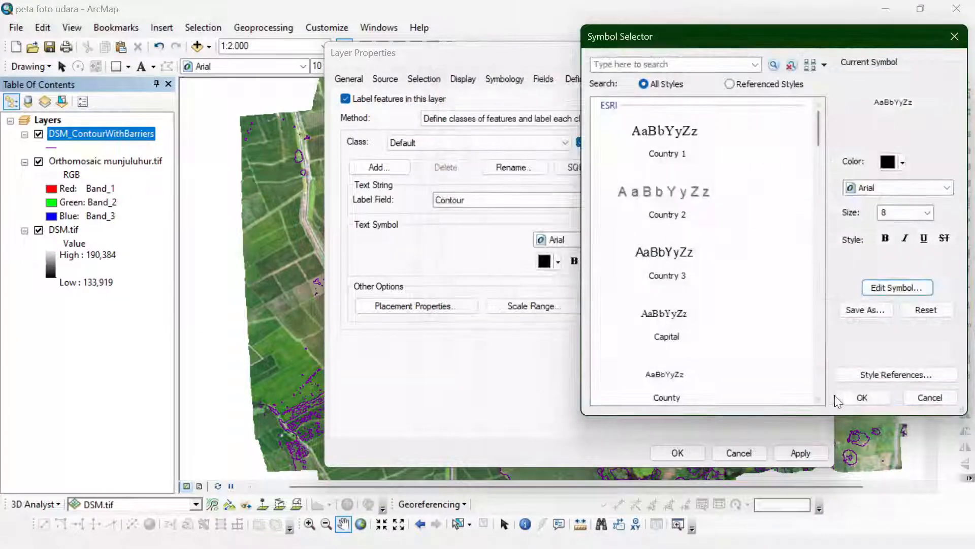
click(854, 397)
click(677, 452)
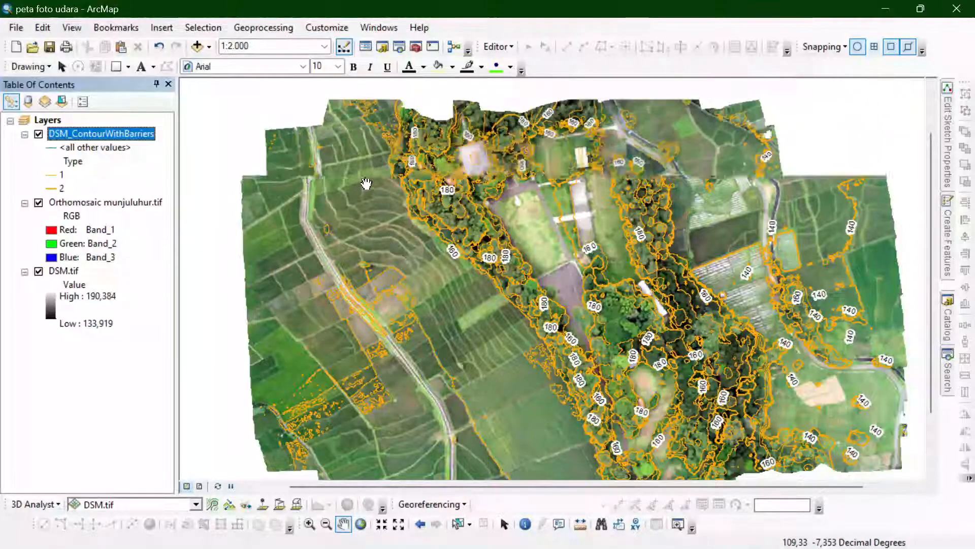
- Inspect the labeled contours over the map, switching the orthomosaic layer off and back on to compare them with the DSM
scroll(398, 254, down, 1)
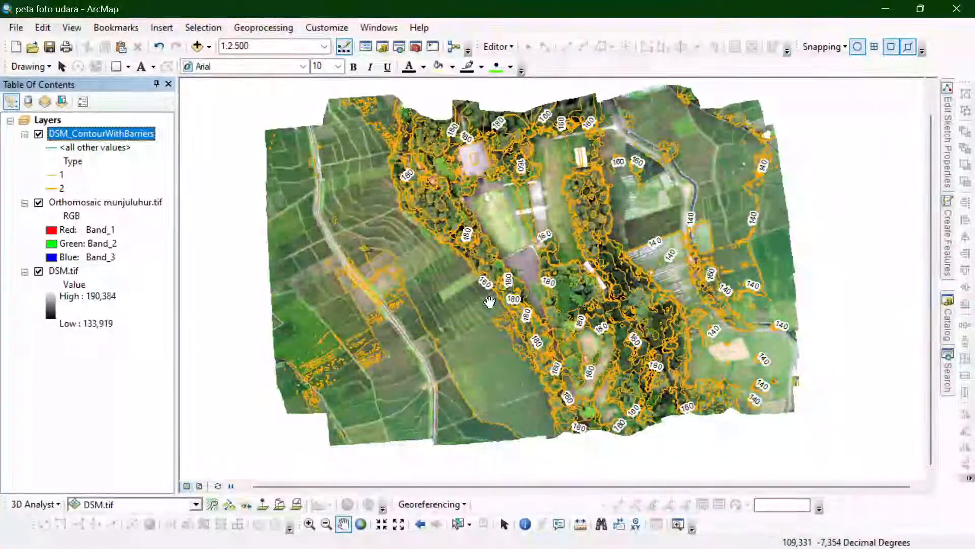
scroll(489, 300, up, 1)
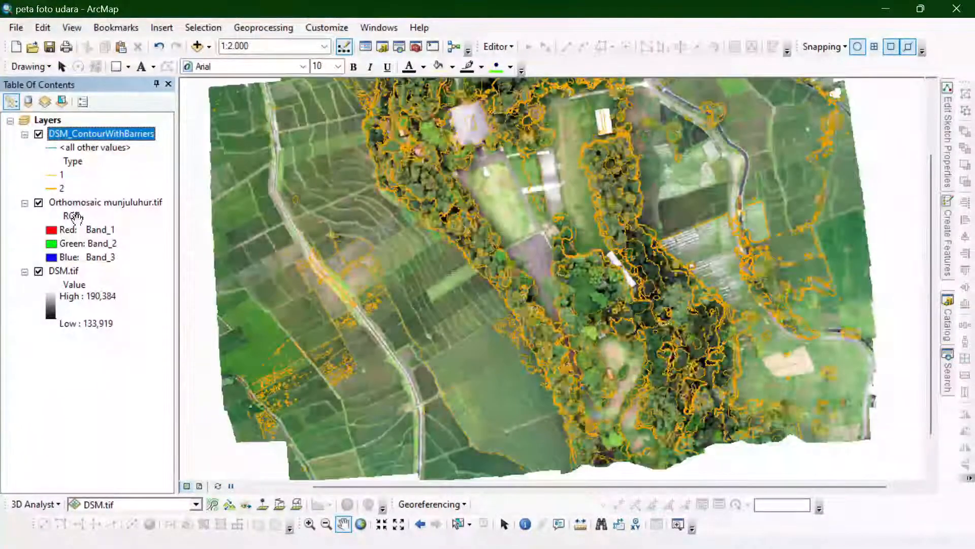
click(39, 203)
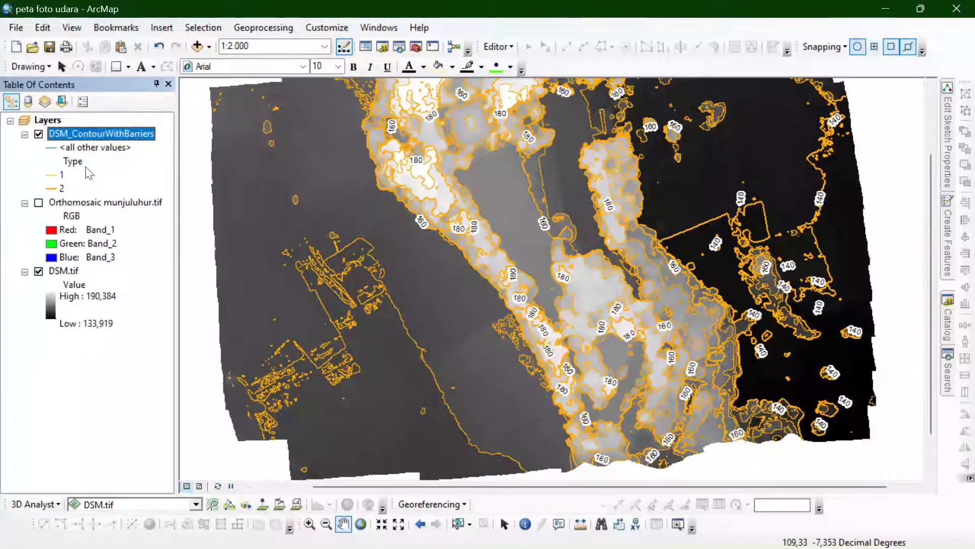
click(39, 203)
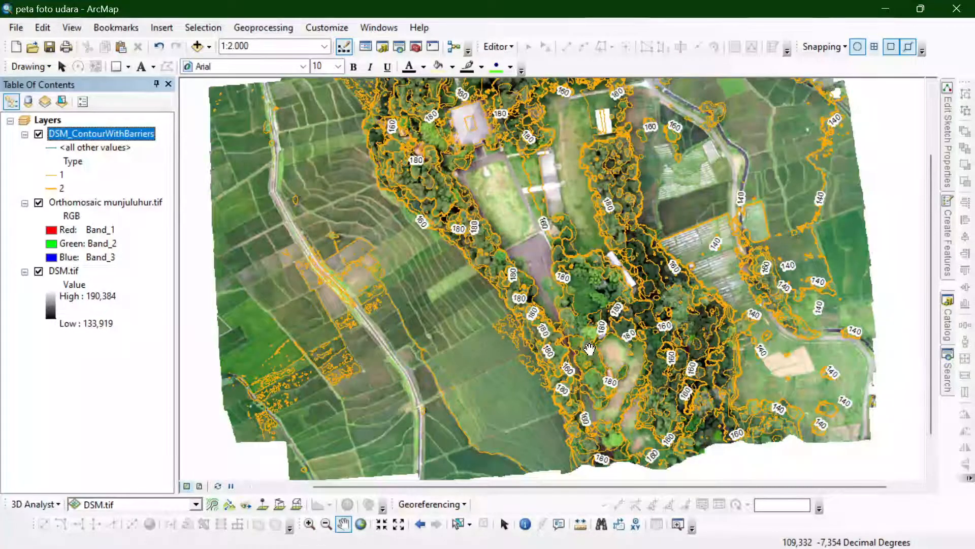
- Hide the contour layer and add the DTM image from the 75% folder to the map, creating its pyramids
click(38, 134)
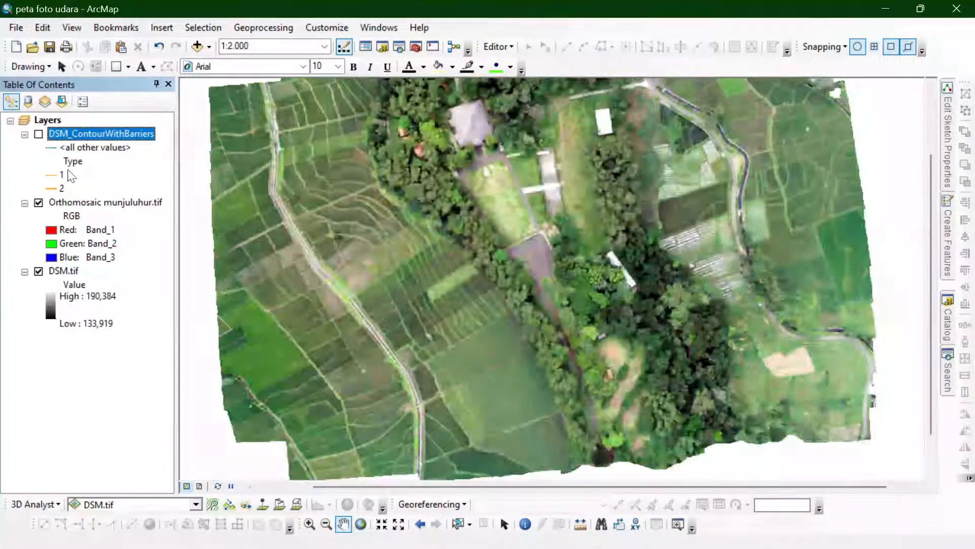
key(alt+Tab)
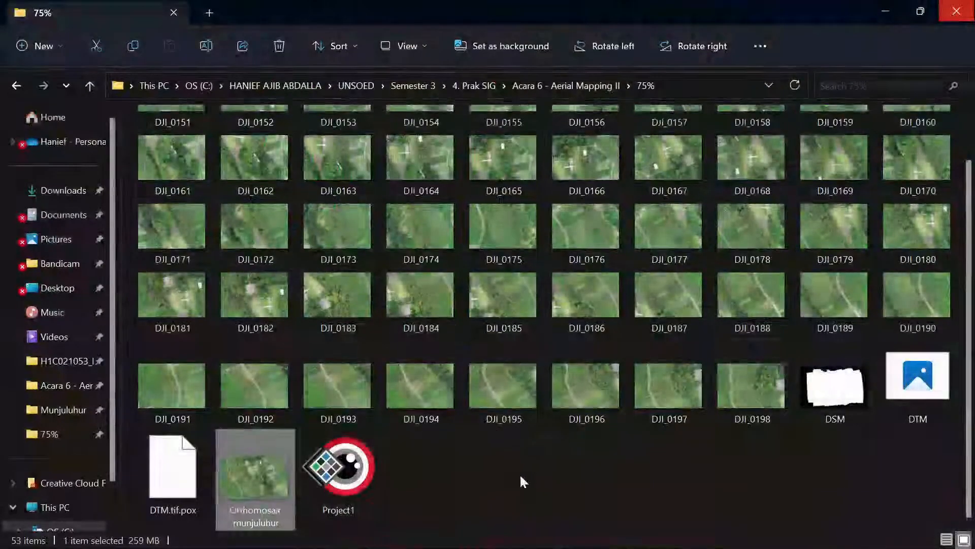
drag(917, 386, 517, 281)
key(alt+Tab)
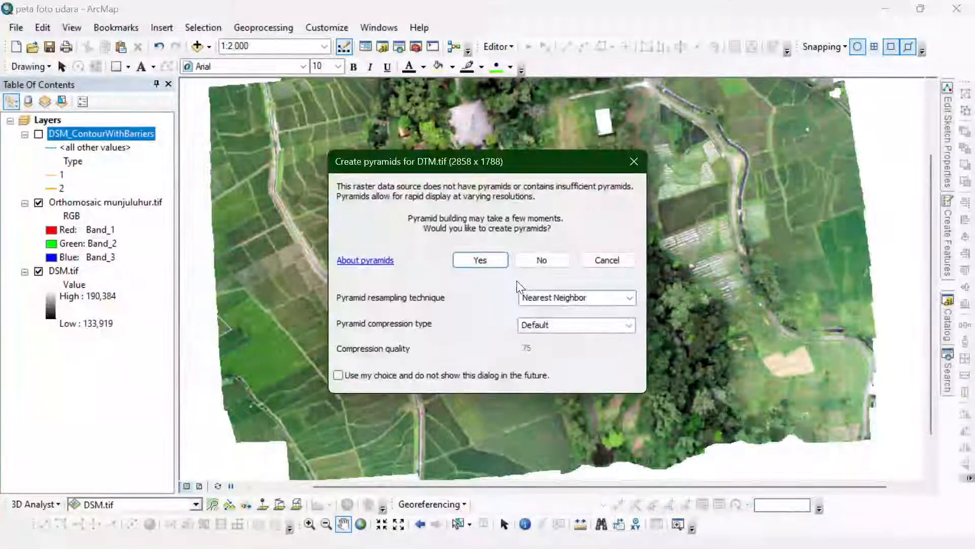
click(478, 259)
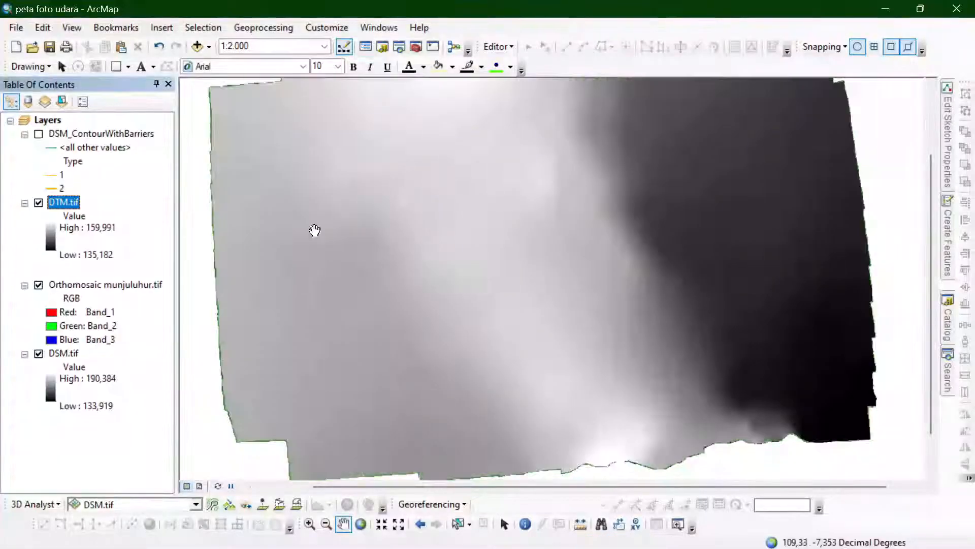
- Check the spatial reference of the DTM layer in its source properties and view the raster's full extent
double_click(60, 203)
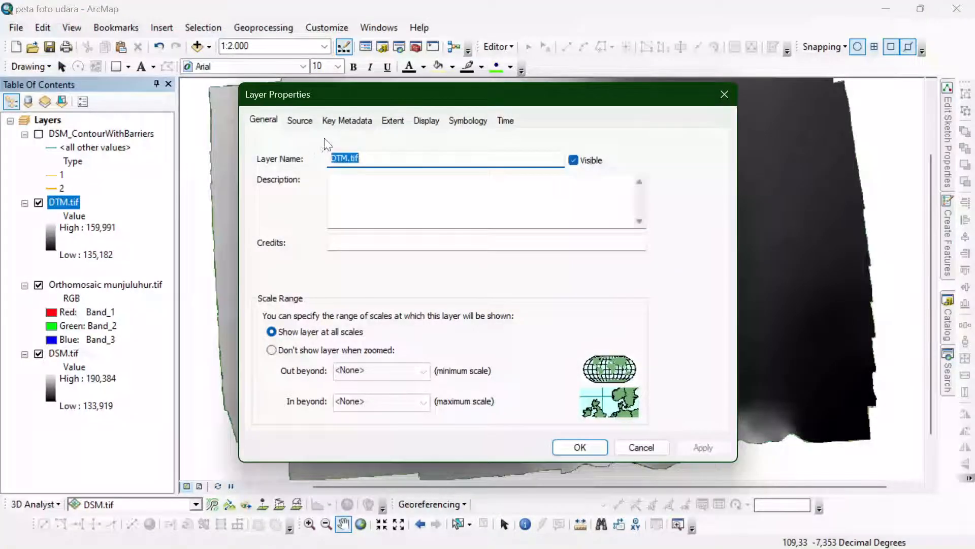
click(300, 120)
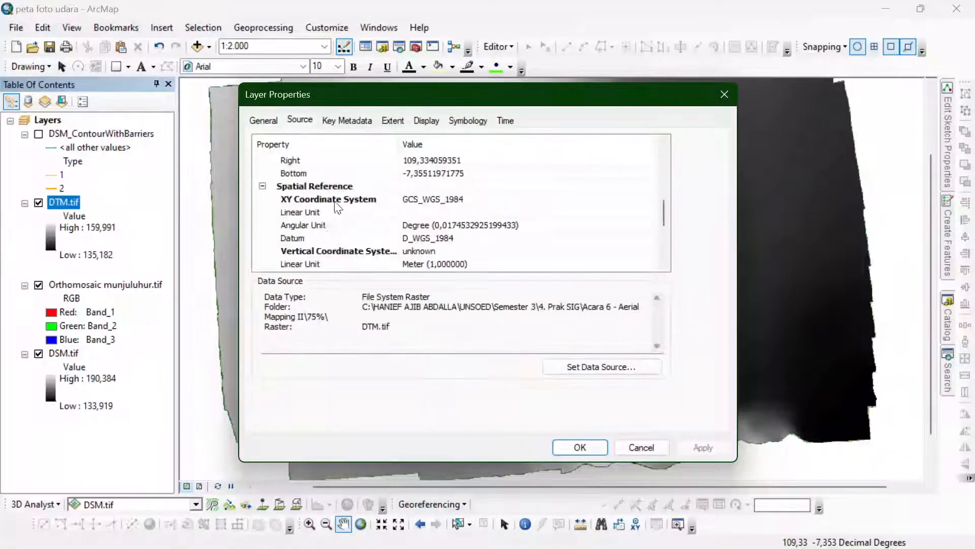
click(580, 446)
scroll(564, 396, up, 1)
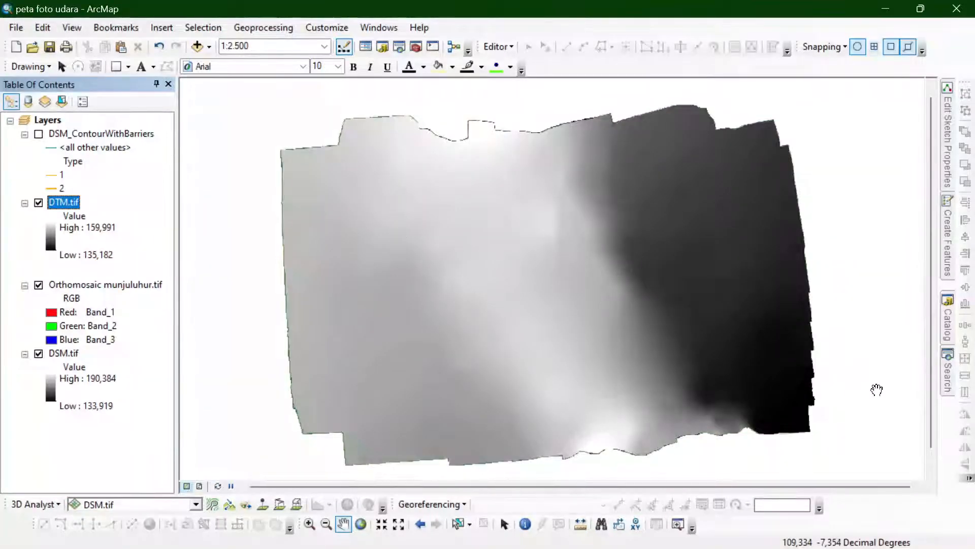
- Run Contour with Barriers (Spatial Analyst) on DTM.tif with a contour interval of 1 and an indexed contour interval of 5
click(945, 370)
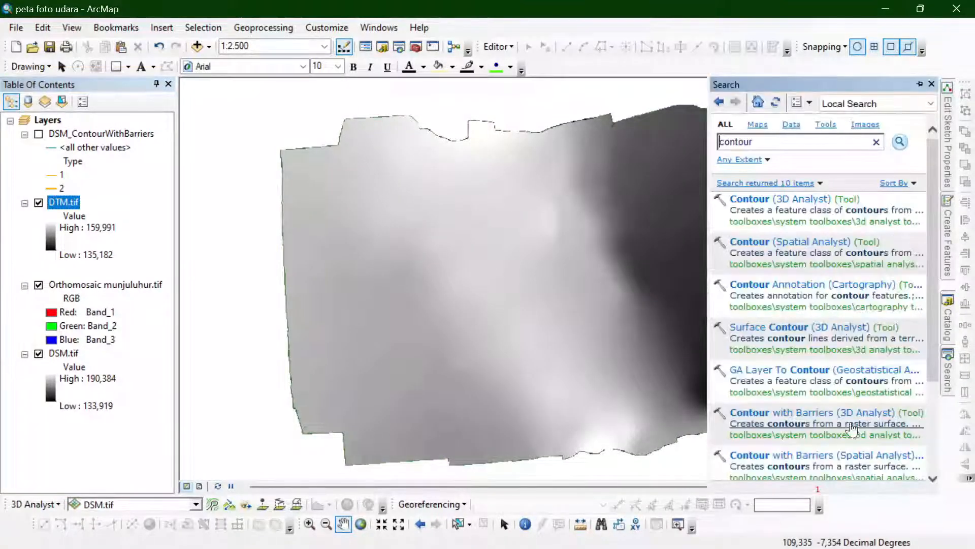
click(827, 456)
click(844, 80)
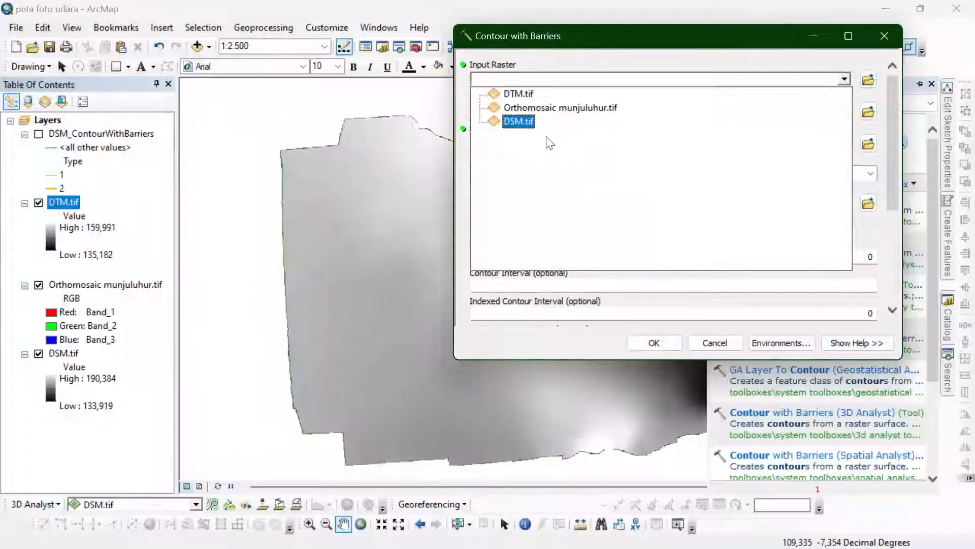
click(508, 87)
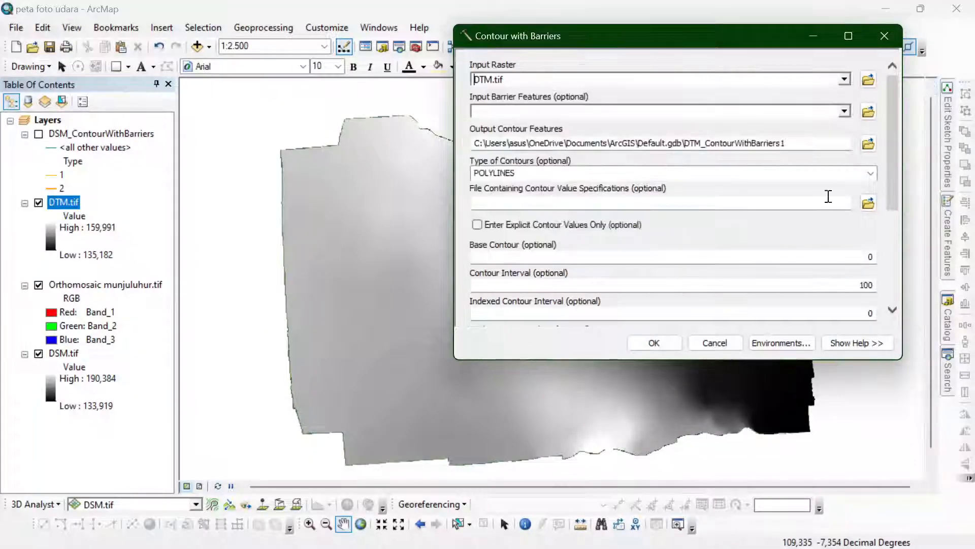
double_click(855, 287)
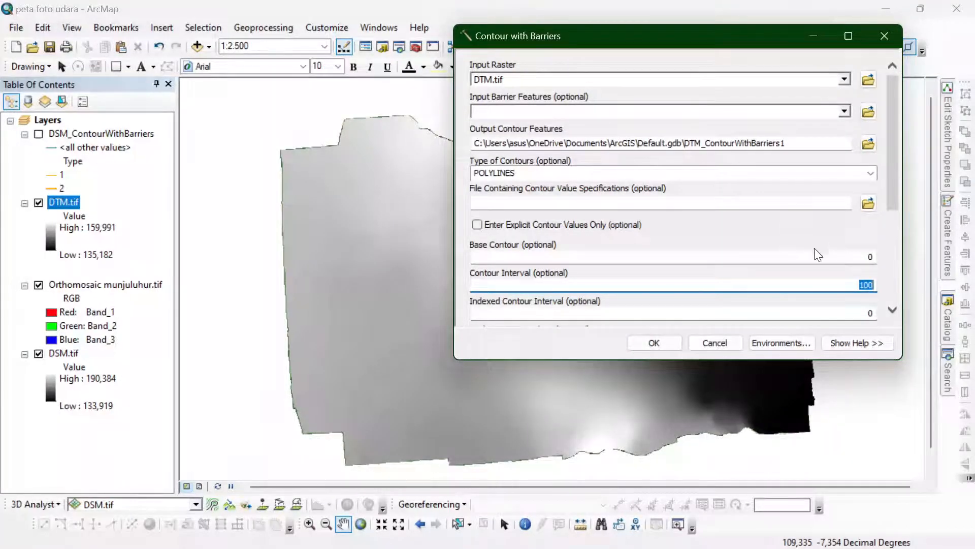
text(1)
key(Tab)
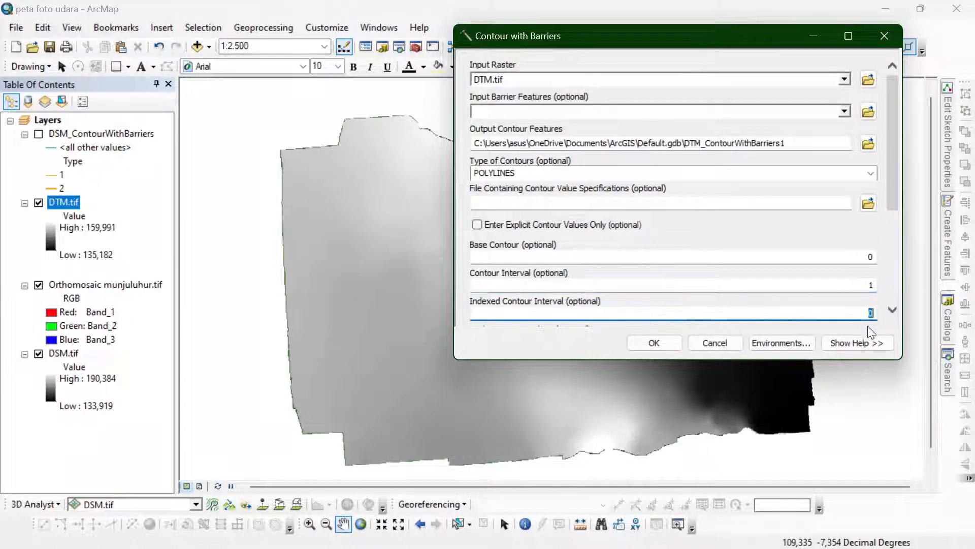
scroll(686, 283, down, 1)
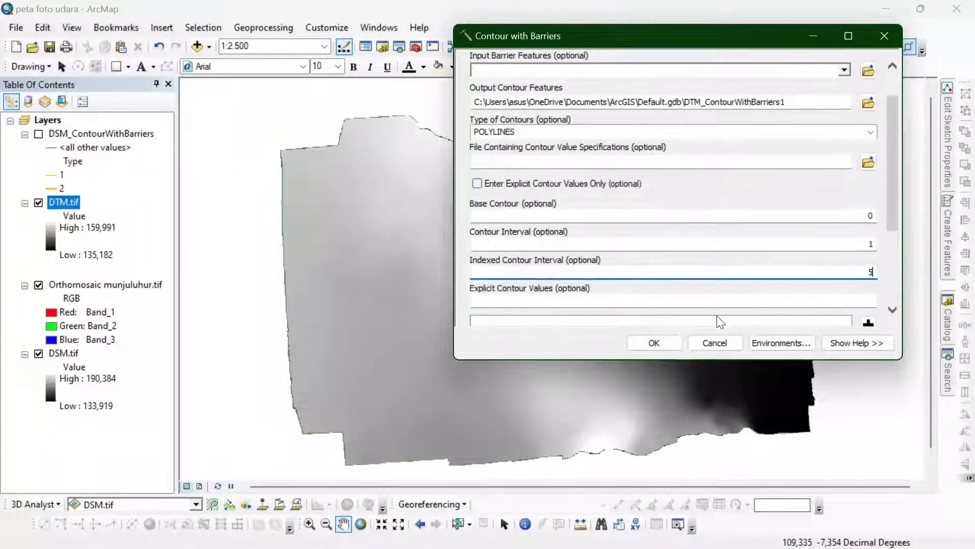
click(664, 342)
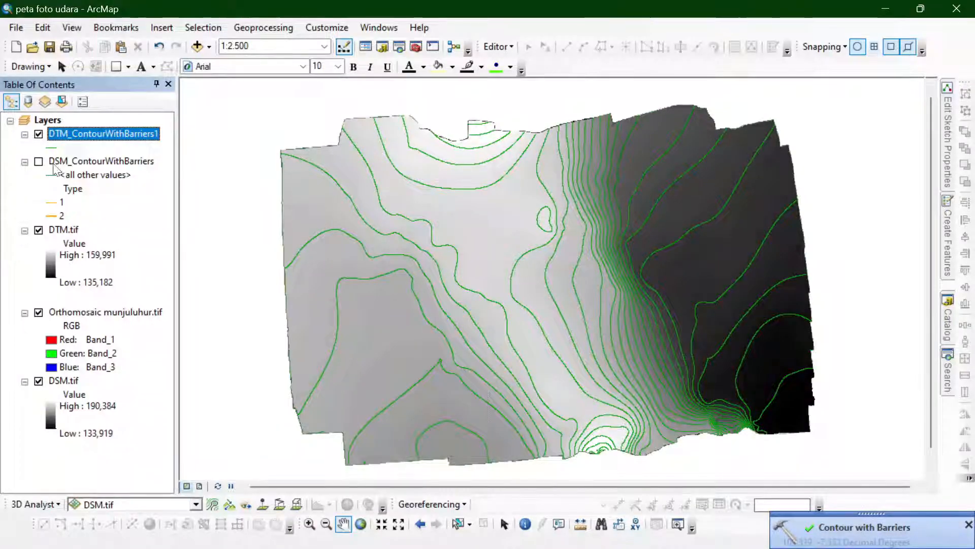
- Symbolize the new DTM contour layer by unique values of the Type field, adding all values
right_click(65, 137)
double_click(61, 133)
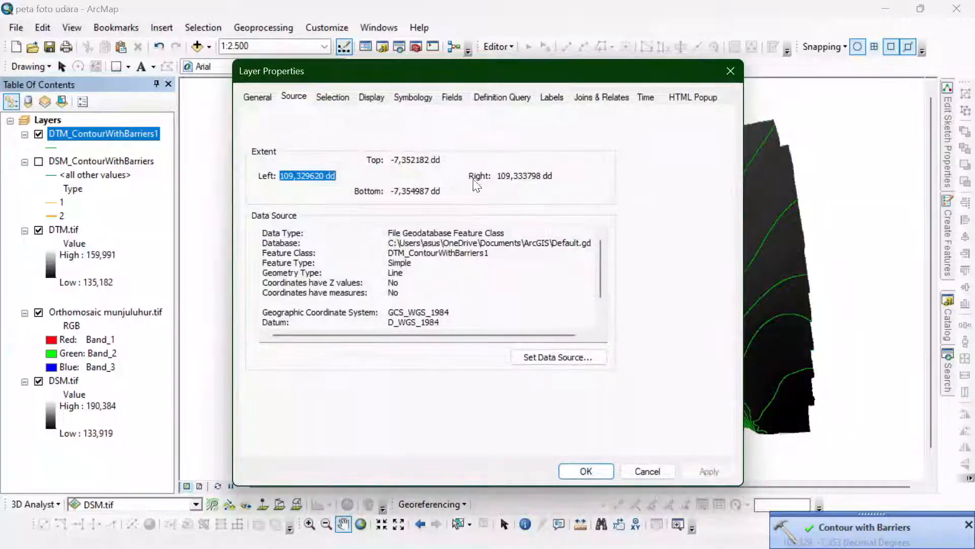
click(413, 97)
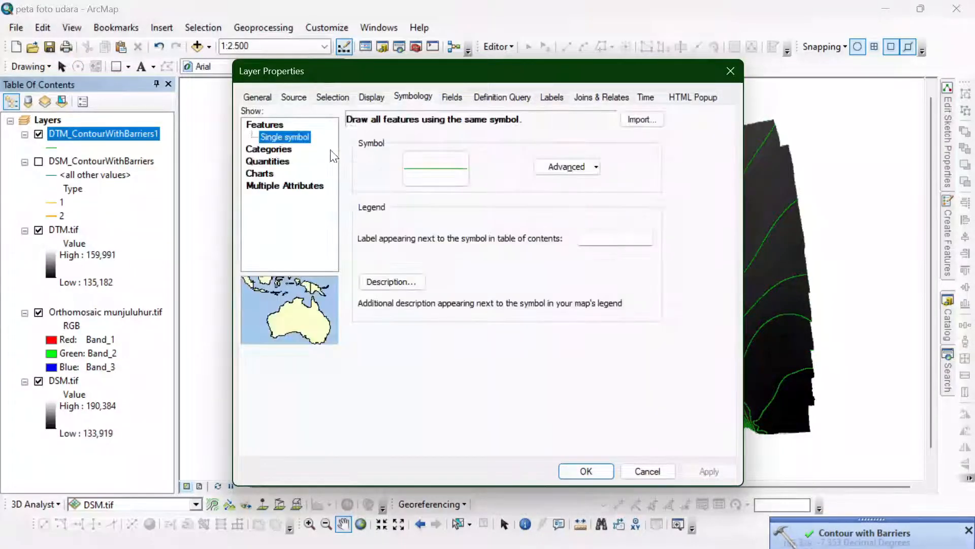
click(269, 146)
click(360, 150)
click(364, 167)
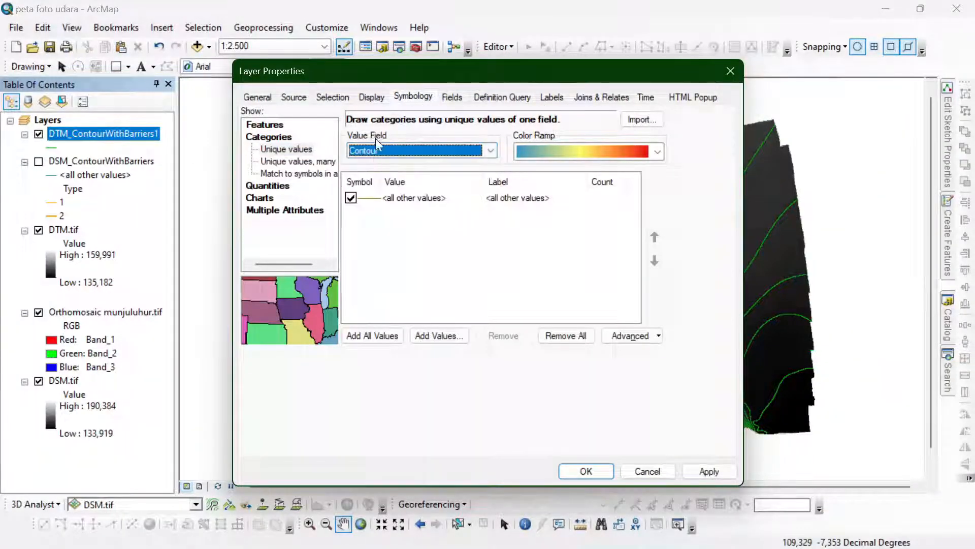
click(371, 151)
click(370, 174)
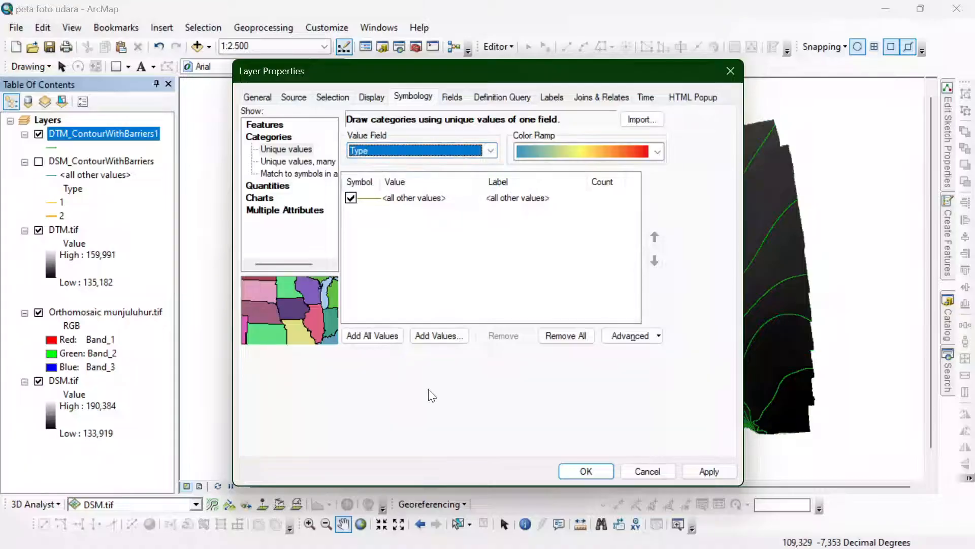
click(390, 337)
- Give the type 1 DTM contours the Contour, Bathymetric, Primary line symbol in orange
click(373, 237)
double_click(371, 223)
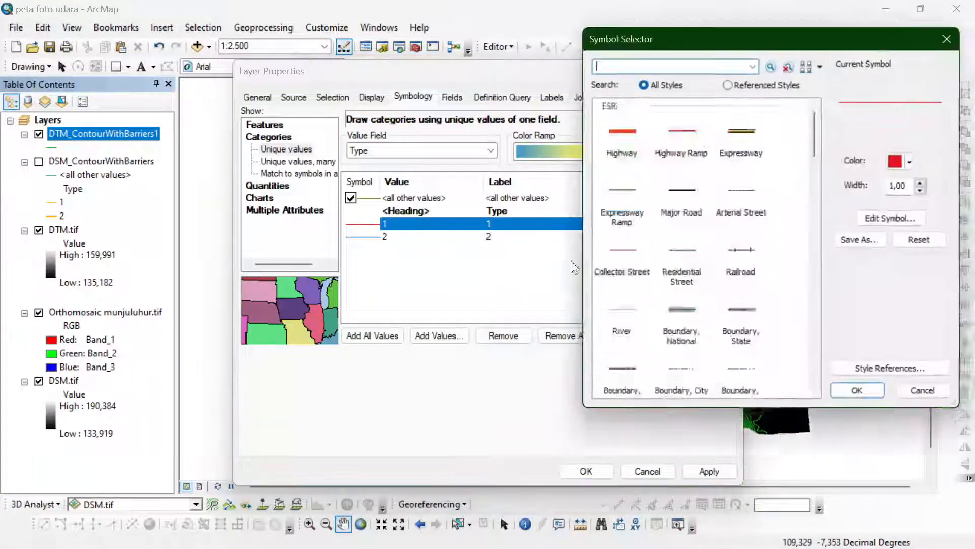
scroll(612, 242, down, 10)
click(621, 368)
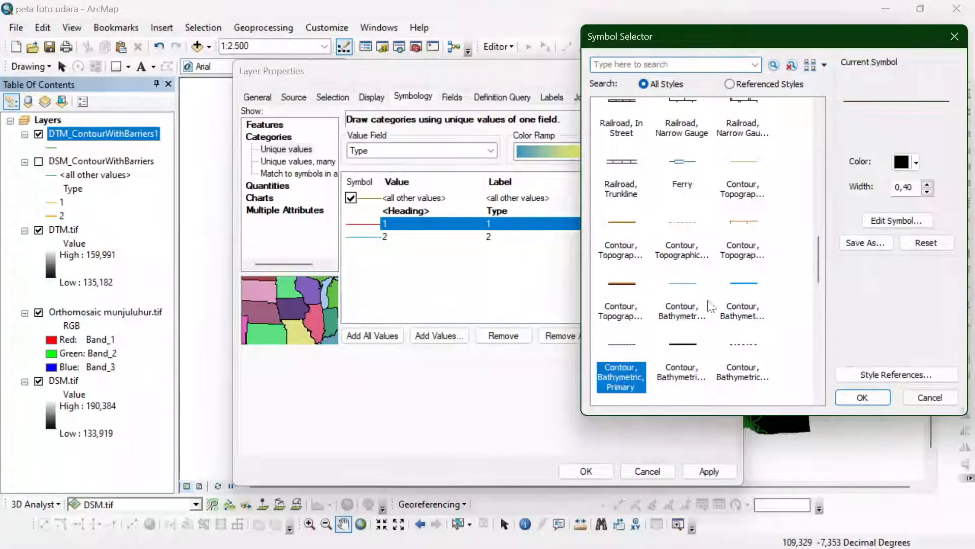
click(906, 162)
click(861, 230)
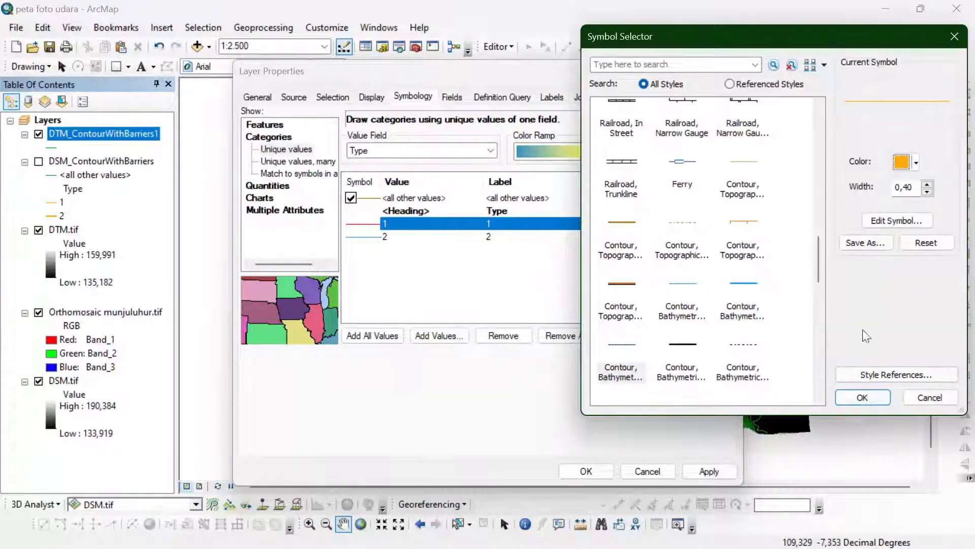
click(862, 397)
- Give the type 2 DTM contours the Contour, Bathymetric, Index Primary line symbol in orange
double_click(370, 237)
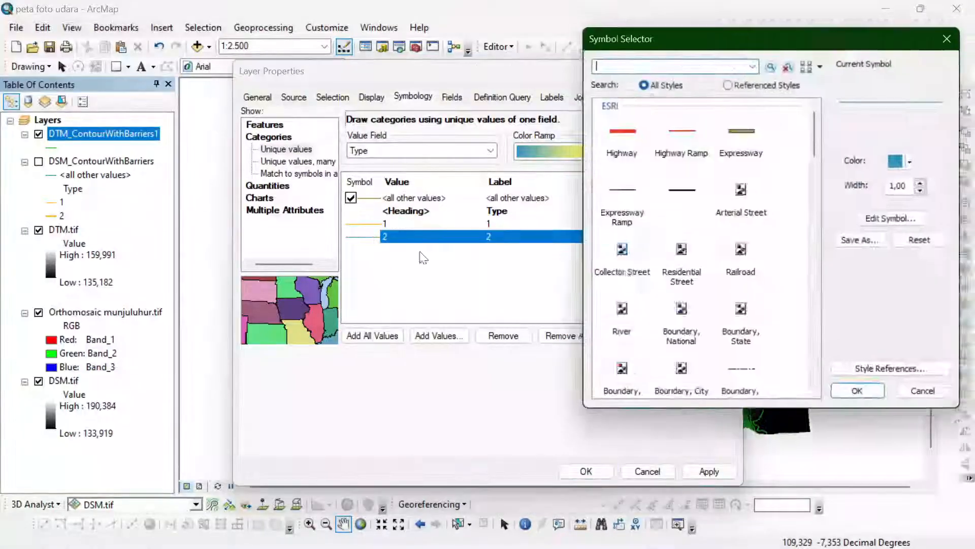
scroll(693, 280, down, 10)
click(694, 279)
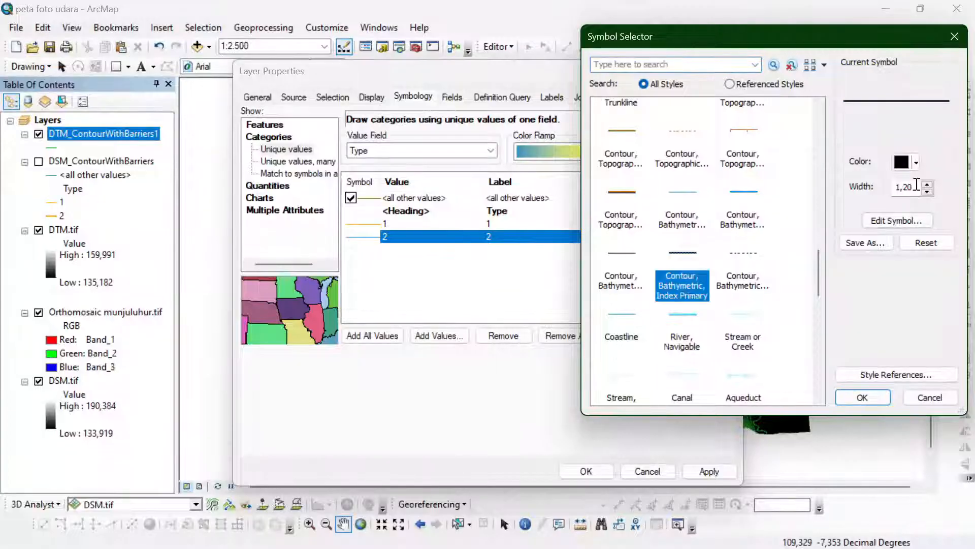
click(914, 163)
click(857, 228)
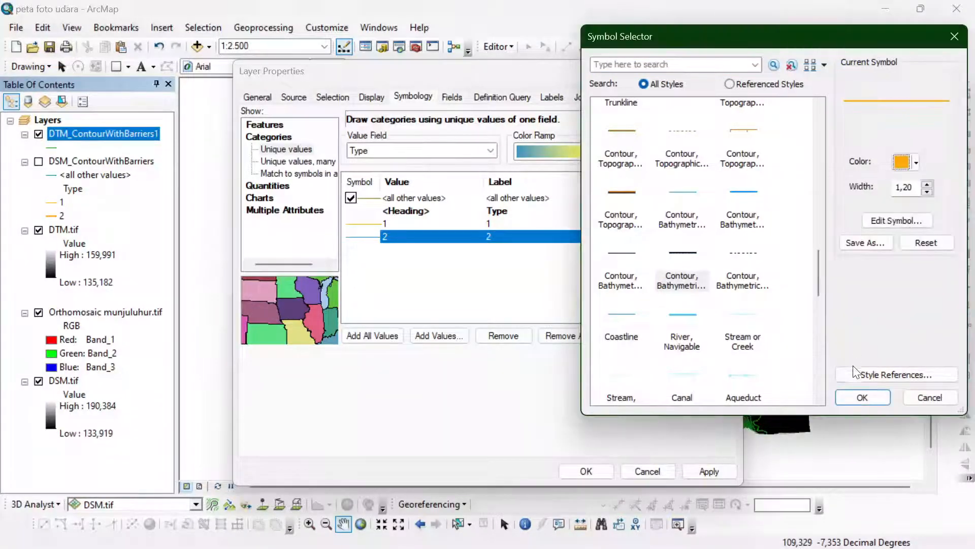
click(855, 393)
- Enable labels for the DTM contours by feature class and limit the Default class to Type = 2 with an SQL query
click(552, 96)
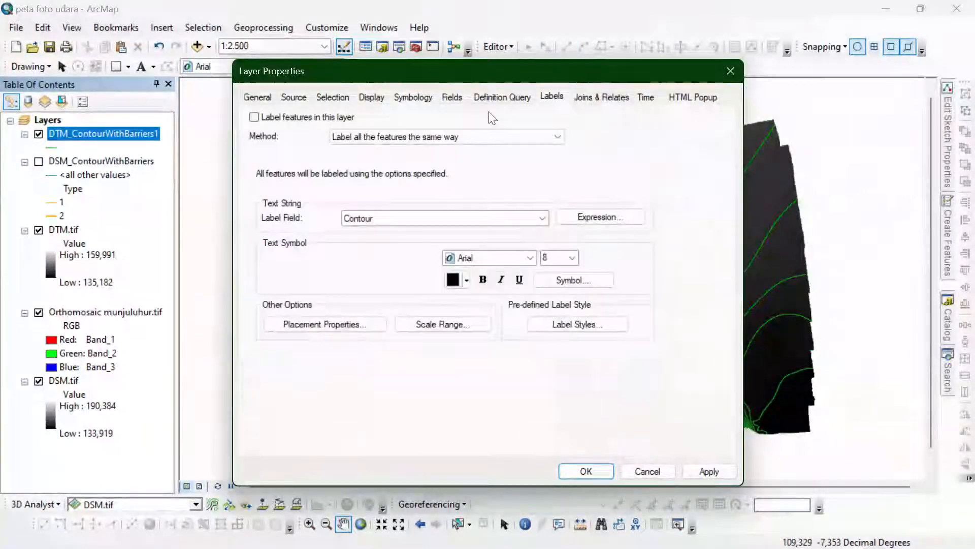
click(276, 121)
click(359, 134)
click(373, 157)
click(497, 183)
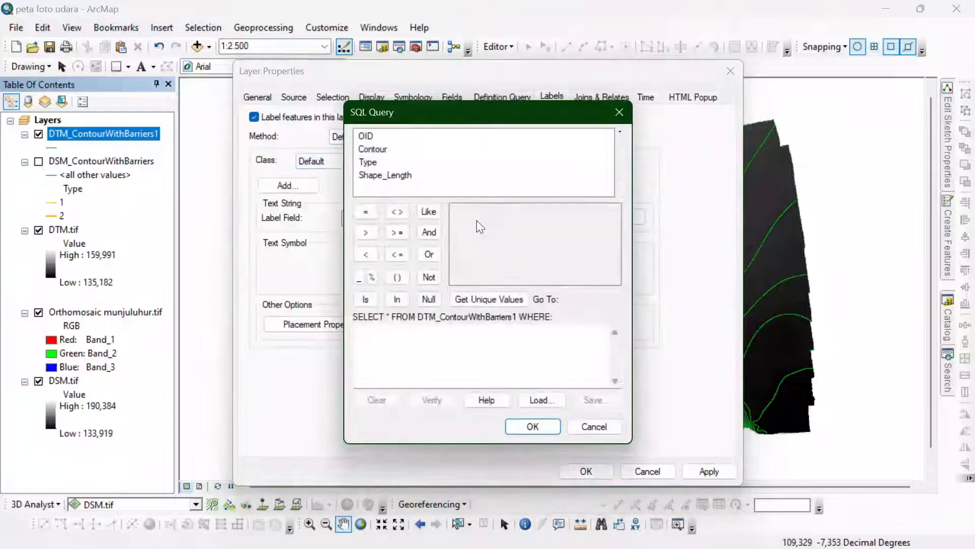
double_click(368, 162)
click(470, 299)
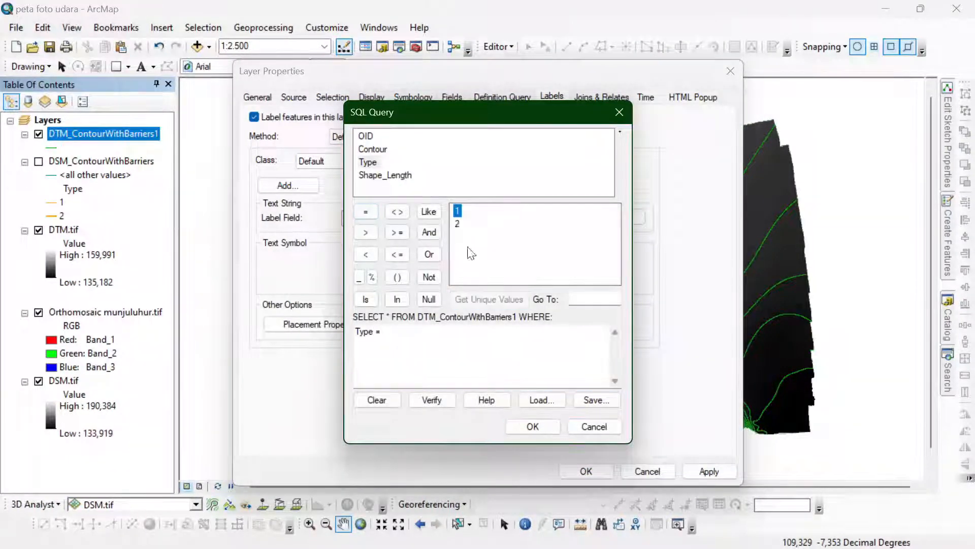
double_click(457, 211)
double_click(459, 224)
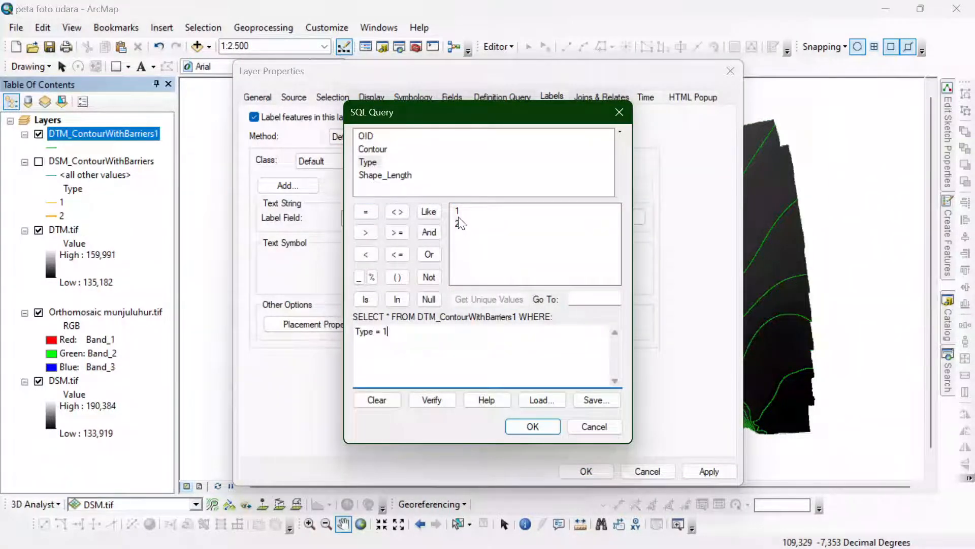
double_click(458, 220)
click(553, 426)
- Set the DTM contour labels to sit on the line rather than above it
click(350, 324)
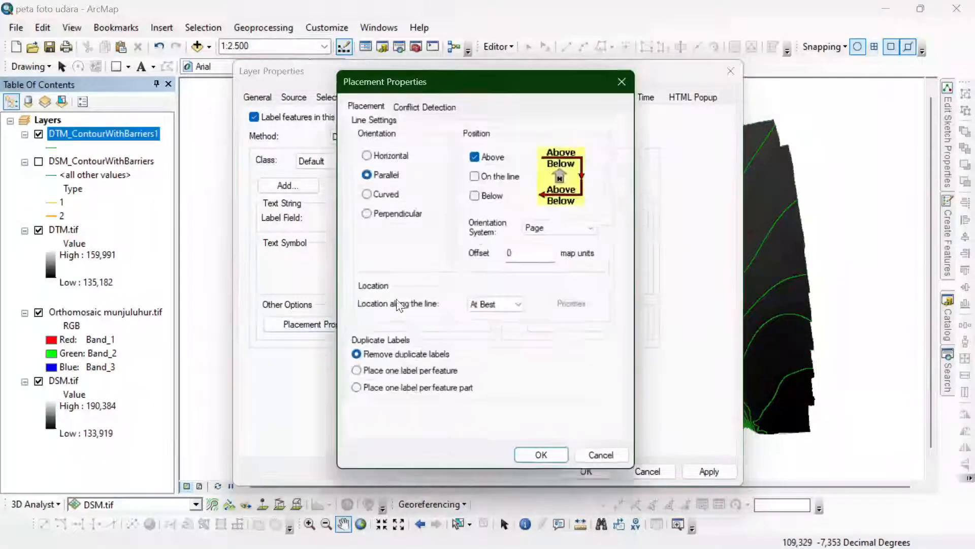
click(490, 158)
click(485, 176)
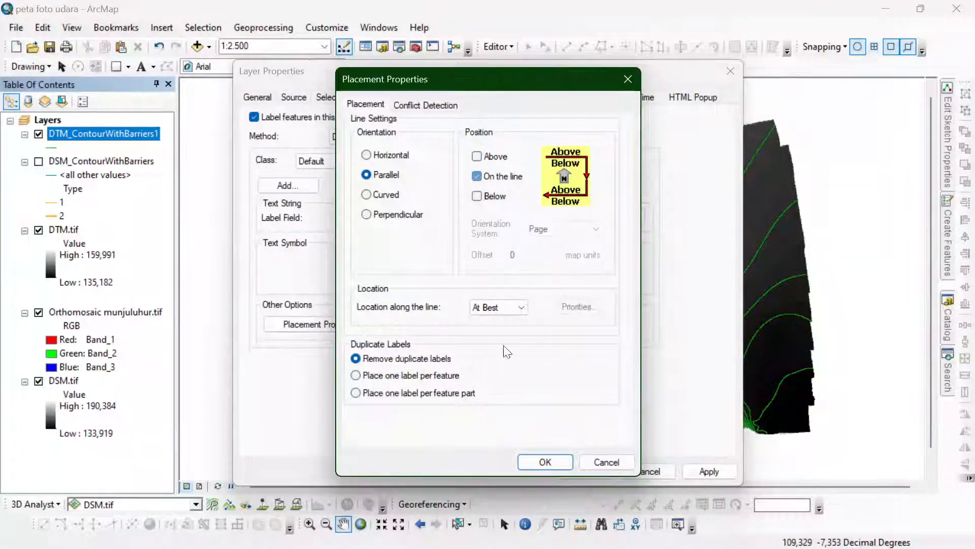
click(536, 455)
- Add a halo mask to the DTM contour label text symbol and accept the layer properties
click(582, 279)
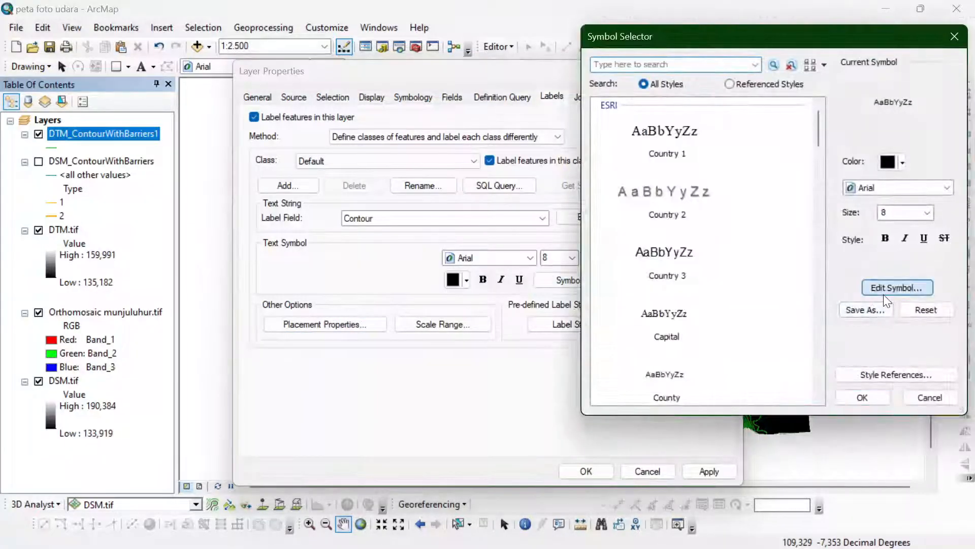
click(886, 286)
click(831, 115)
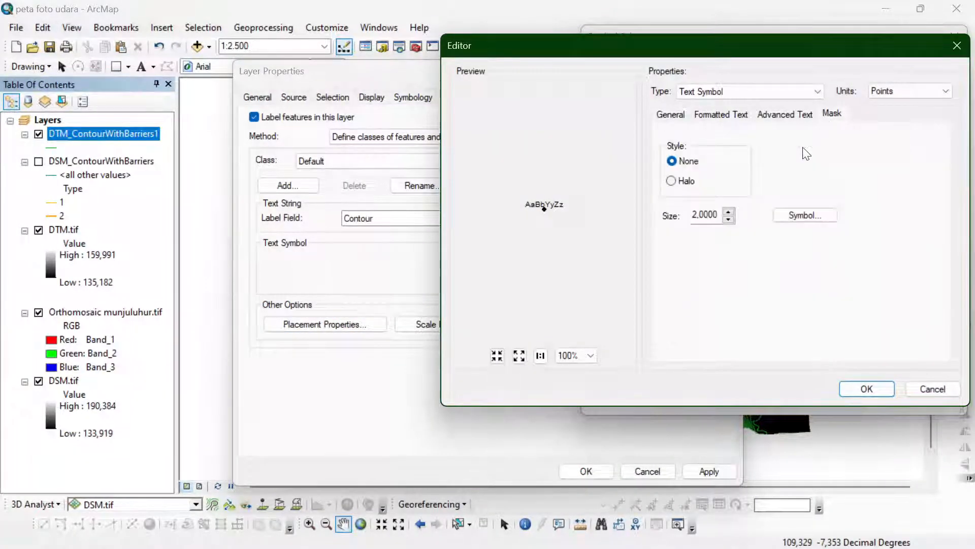
click(671, 181)
click(867, 389)
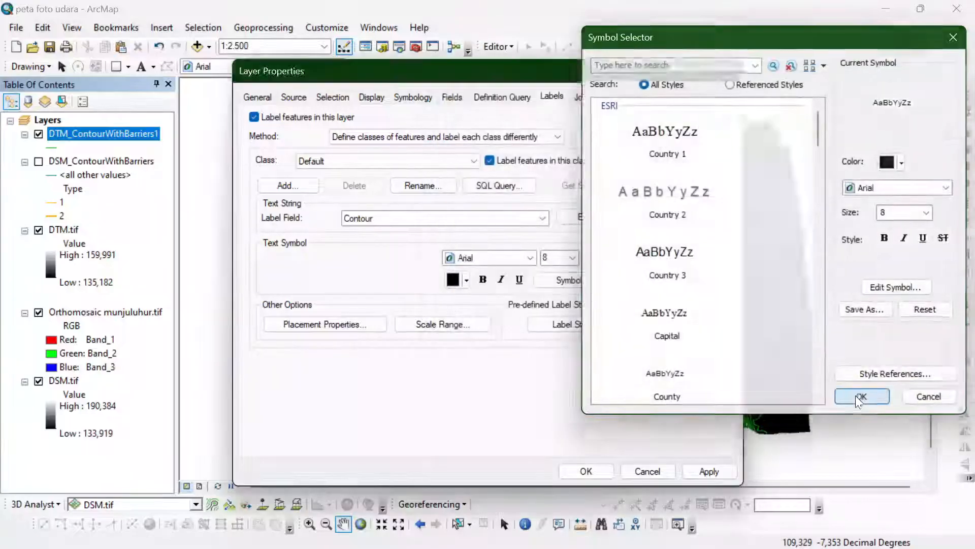
click(859, 396)
click(607, 472)
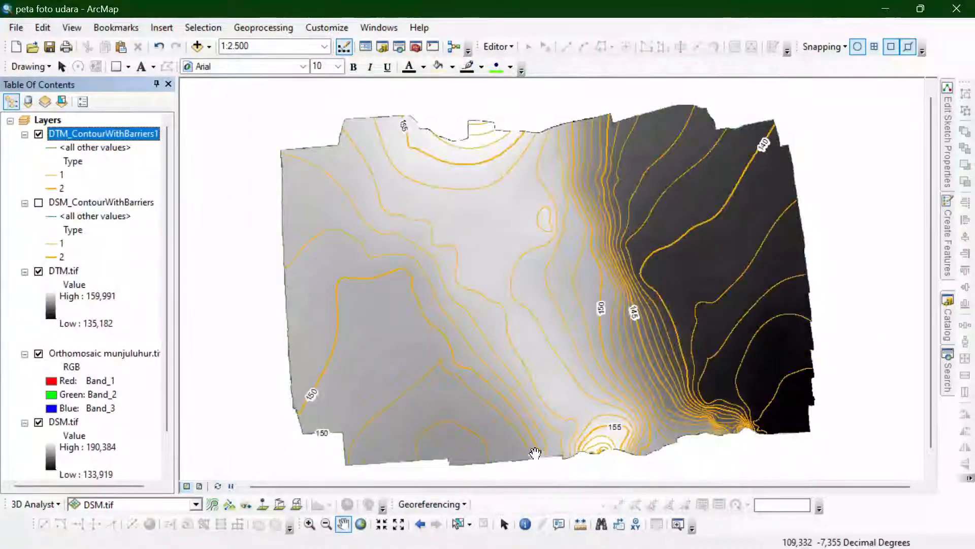
- Briefly show the DSM contours for comparison, hide them again, and move the orthomosaic layer above DTM.tif
click(38, 202)
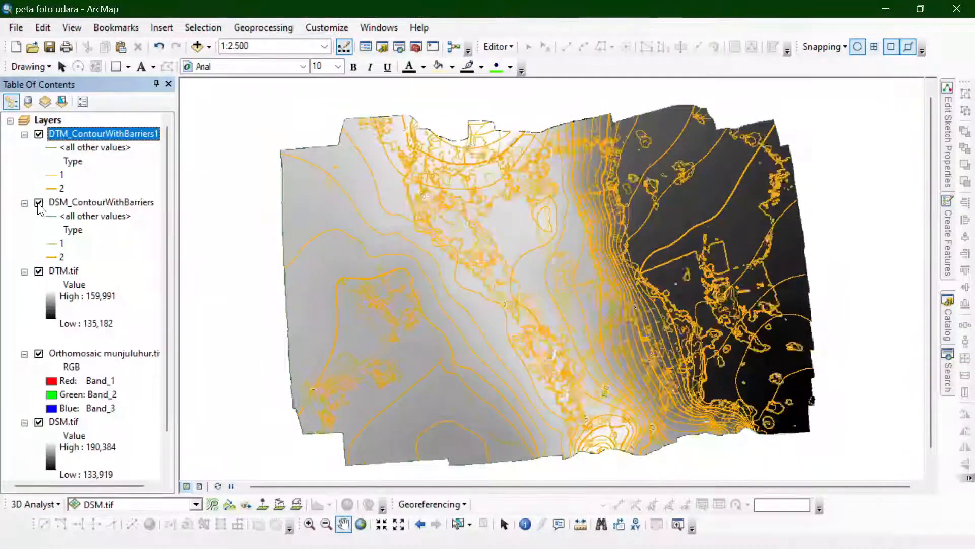
click(39, 202)
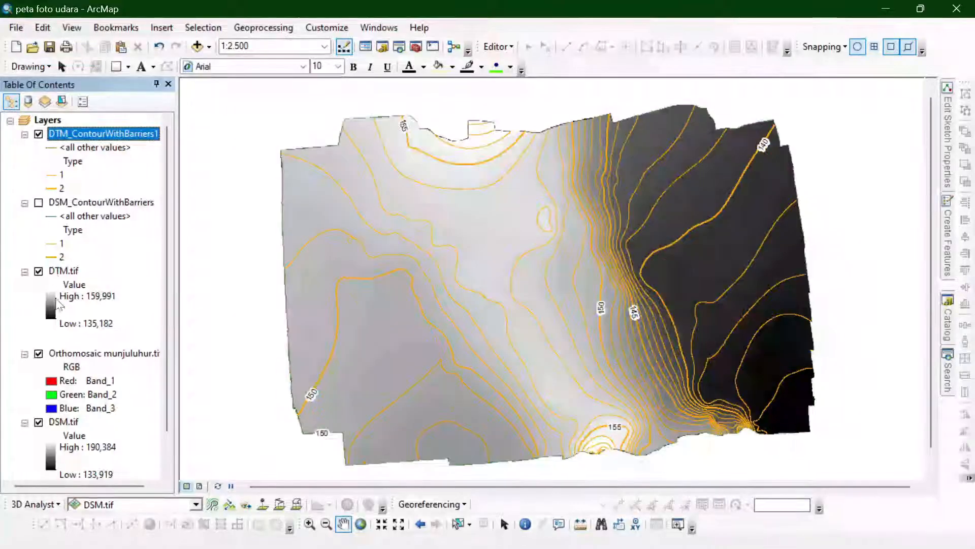
click(56, 358)
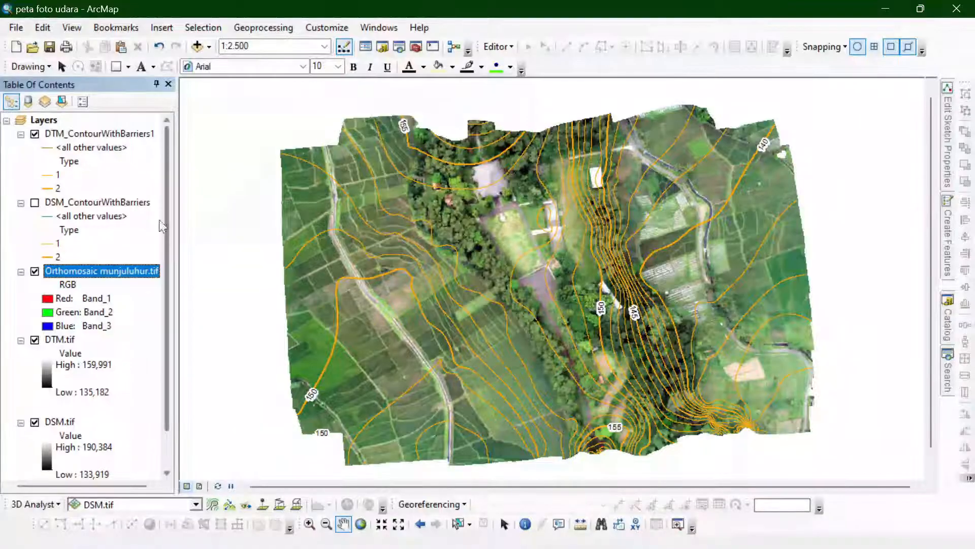
- Compare the DSM and DTM contours over the orthomosaic by toggling the DSM contour layer, leaving it hidden
click(35, 204)
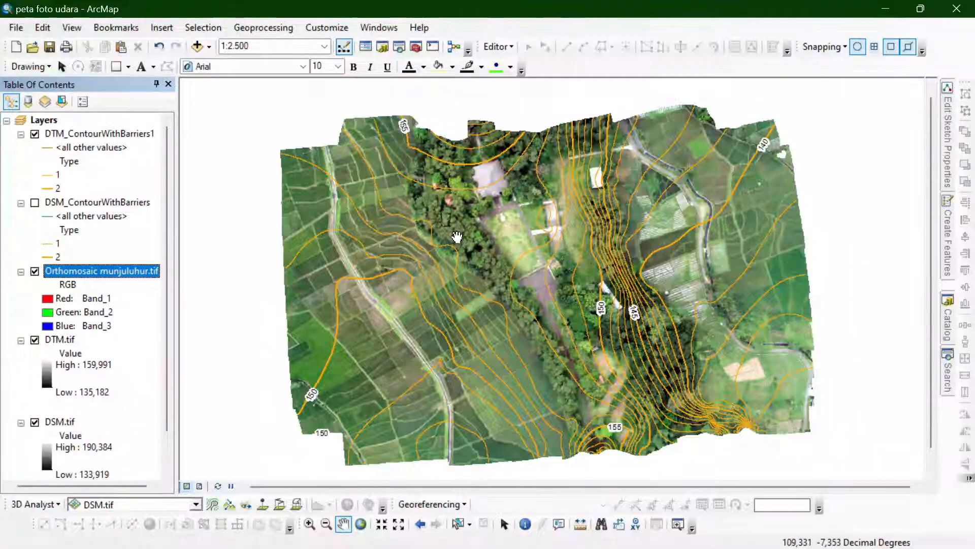
click(34, 203)
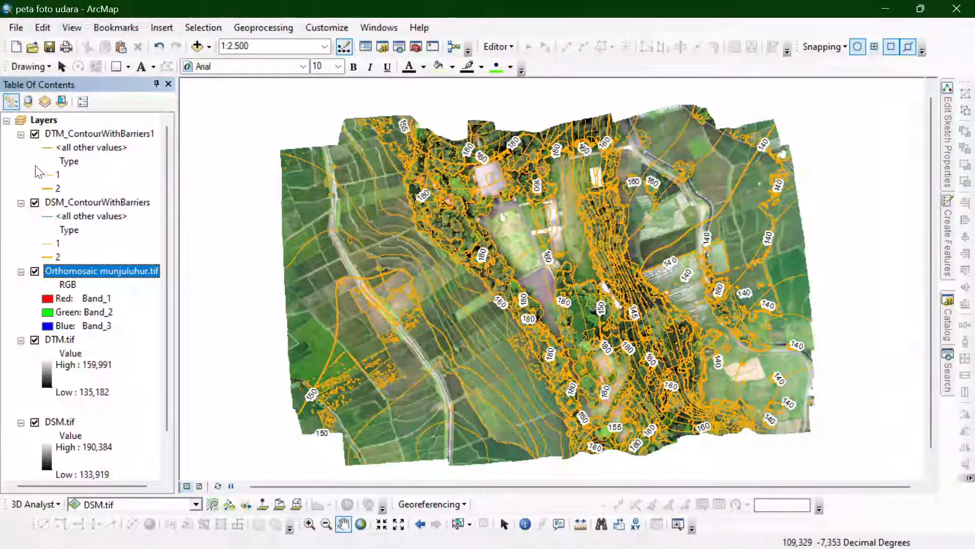
click(35, 202)
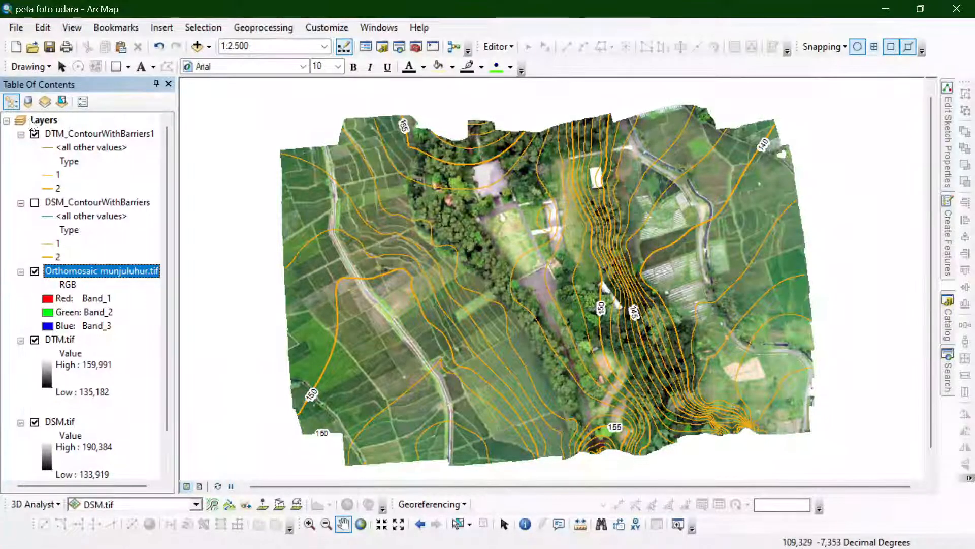
- Move the DSM_ContourWithBarriers layer below DSM.tif in the layer order
drag(68, 200, 81, 442)
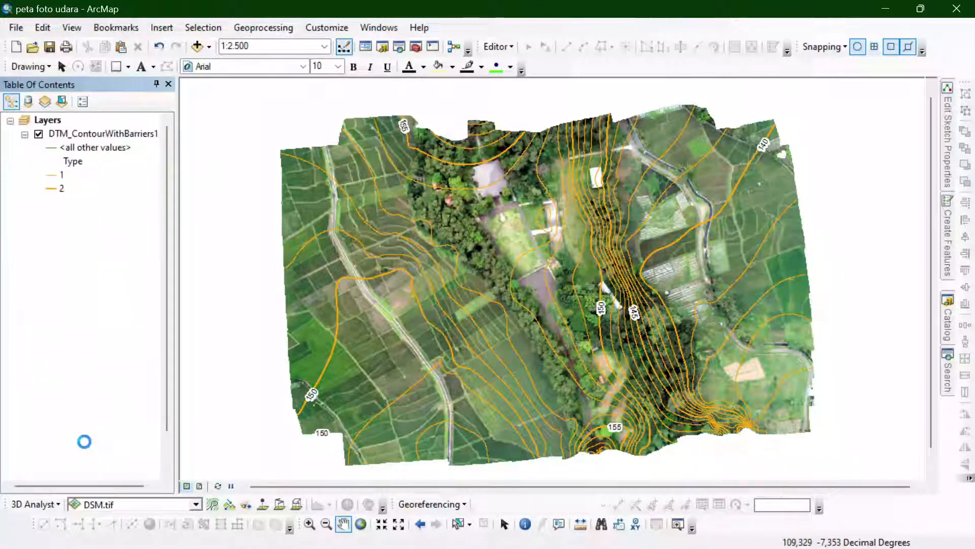
scroll(59, 247, up, 1)
- Recolor the class 2 lines of the DTM contours to a darker orange-brown shade
click(57, 193)
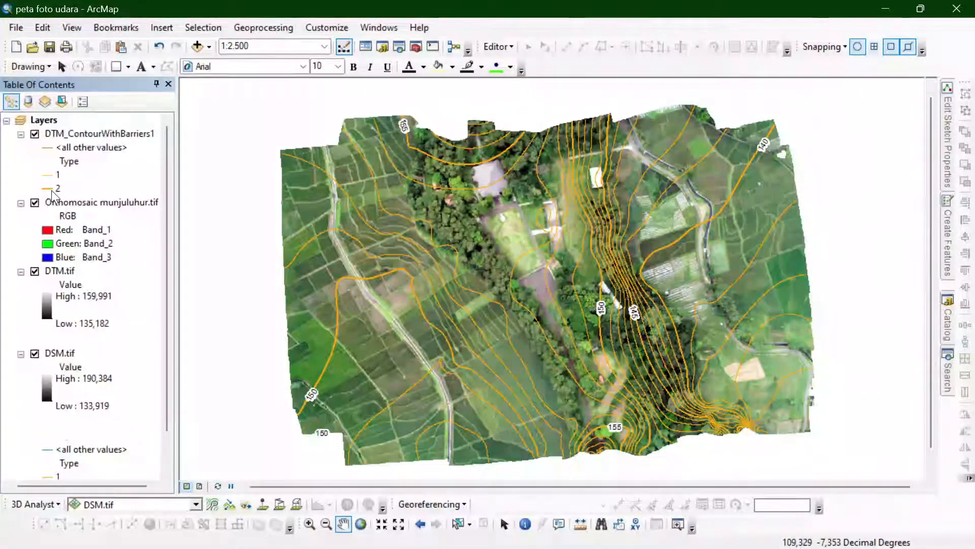
click(909, 161)
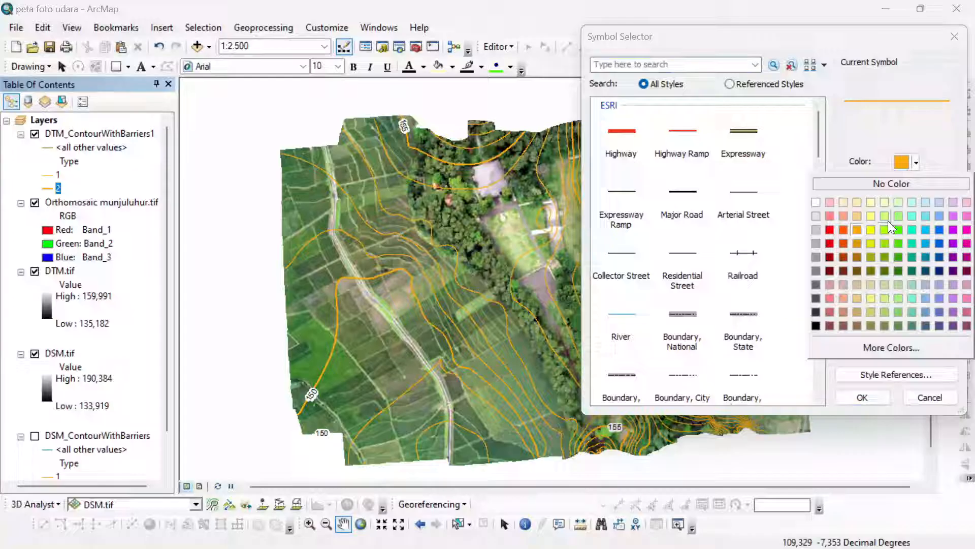
click(856, 248)
click(862, 397)
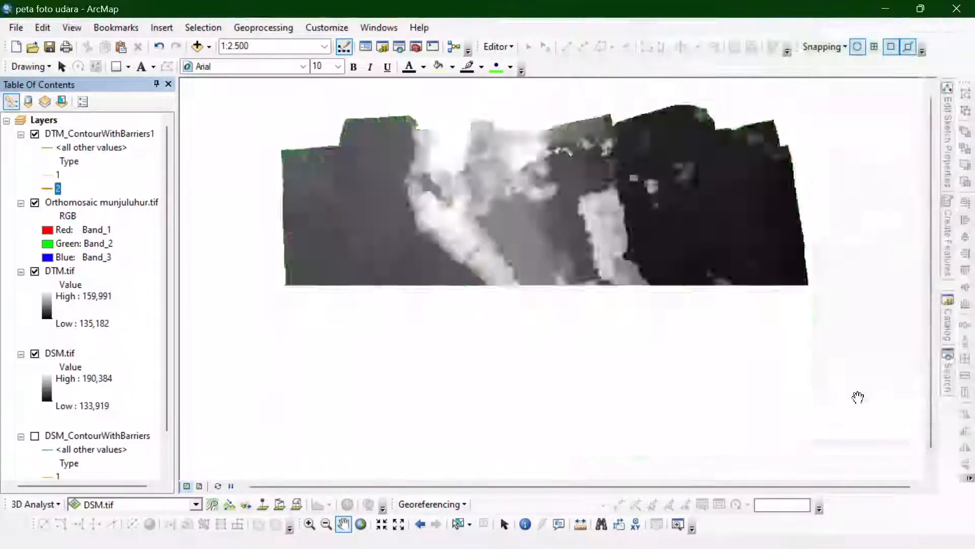
click(53, 188)
click(916, 162)
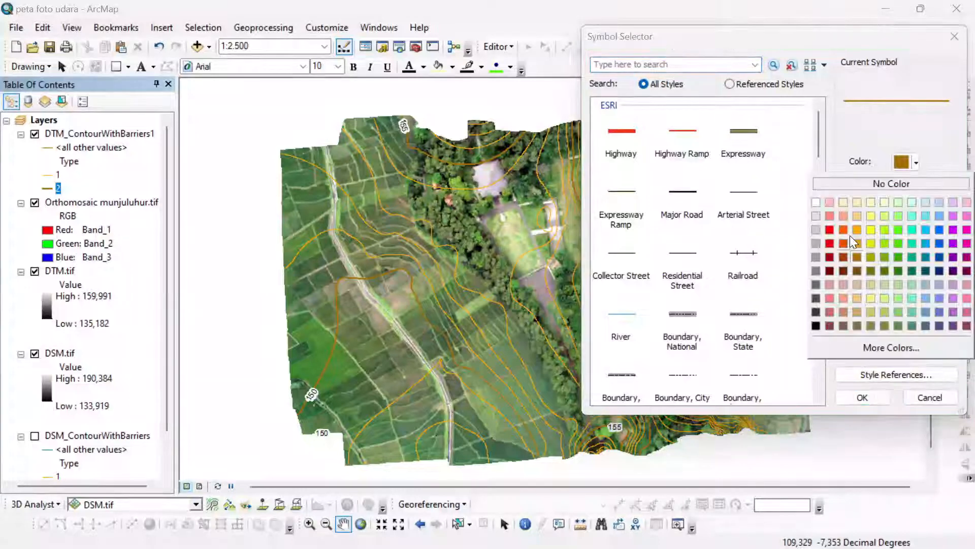
click(859, 242)
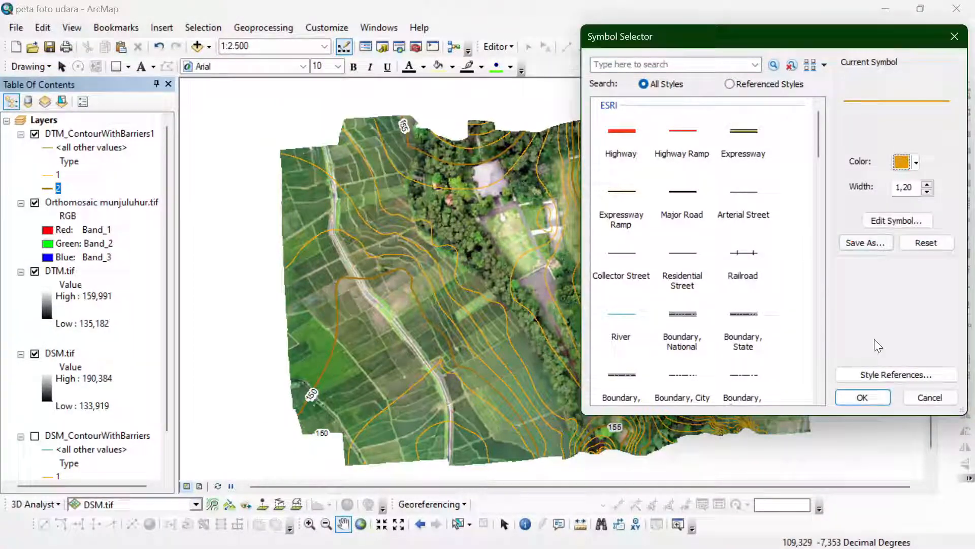
click(859, 397)
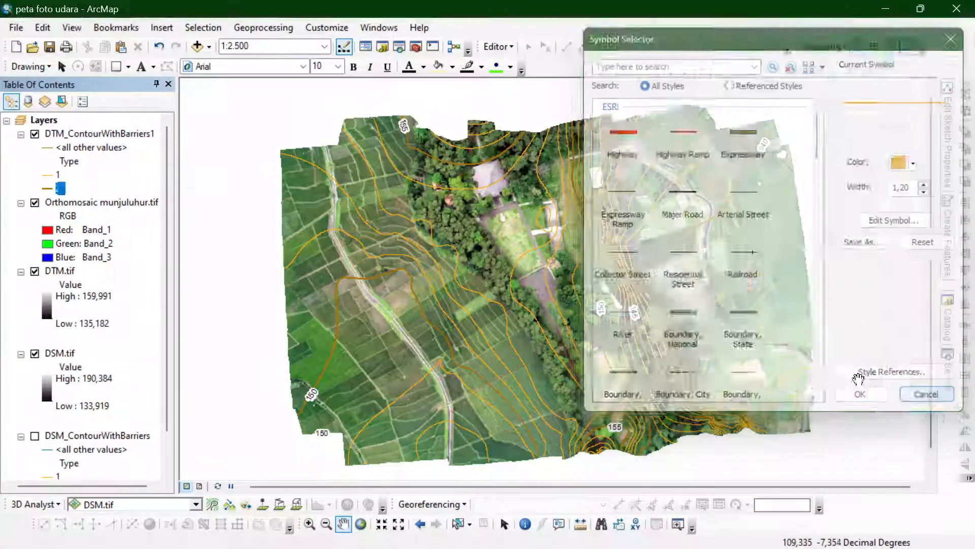
- Recolor the class 1 lines of the DTM contours to a pale orange and check them over the orthomosaic
double_click(48, 175)
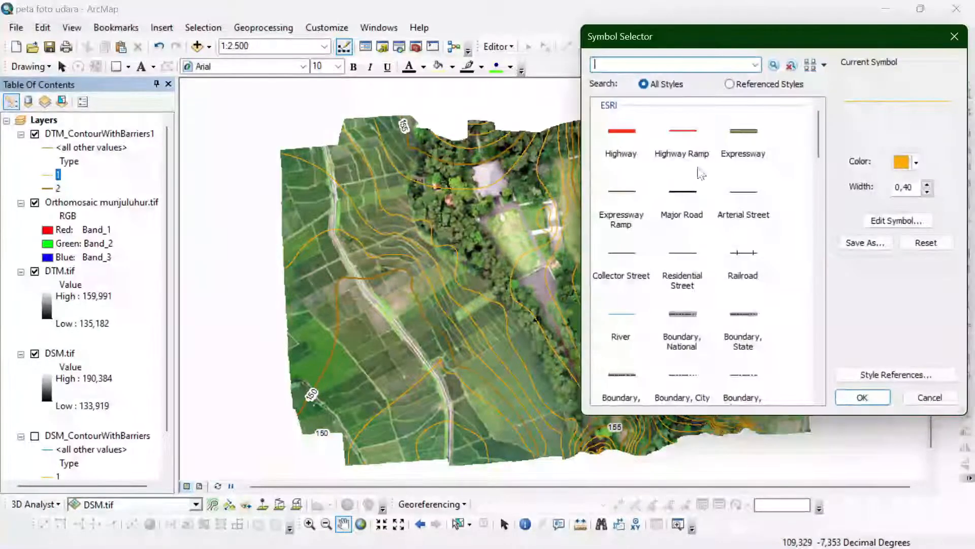
click(900, 171)
click(858, 218)
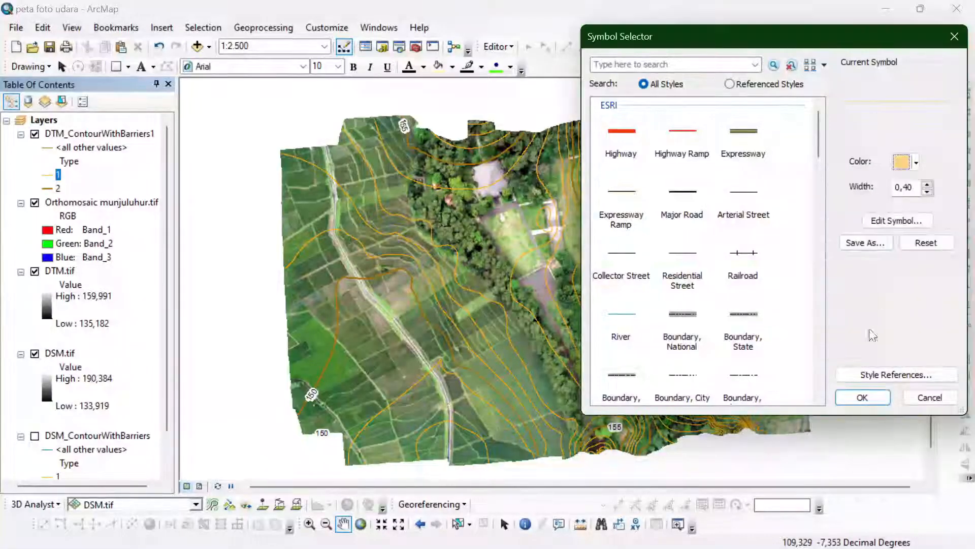
click(848, 398)
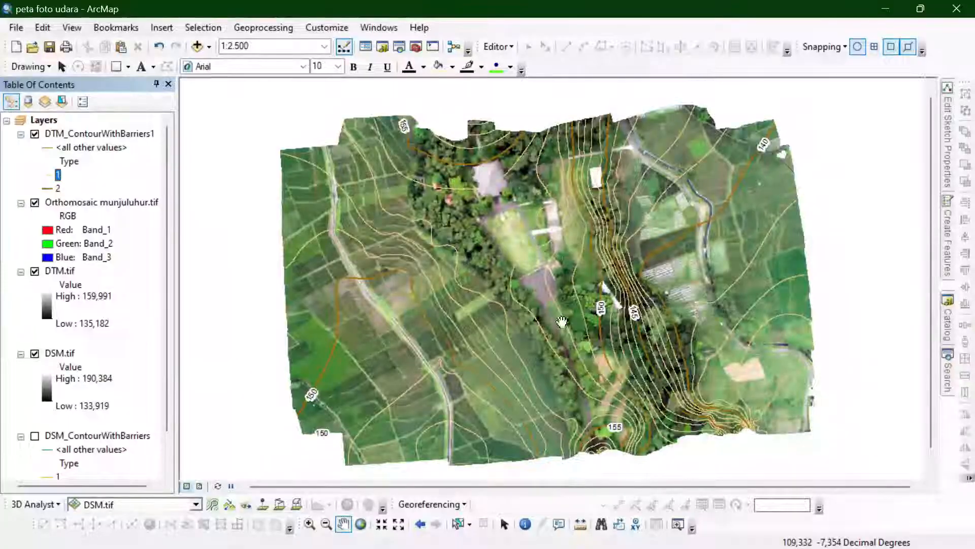
scroll(601, 299, up, 1)
scroll(601, 300, down, 1)
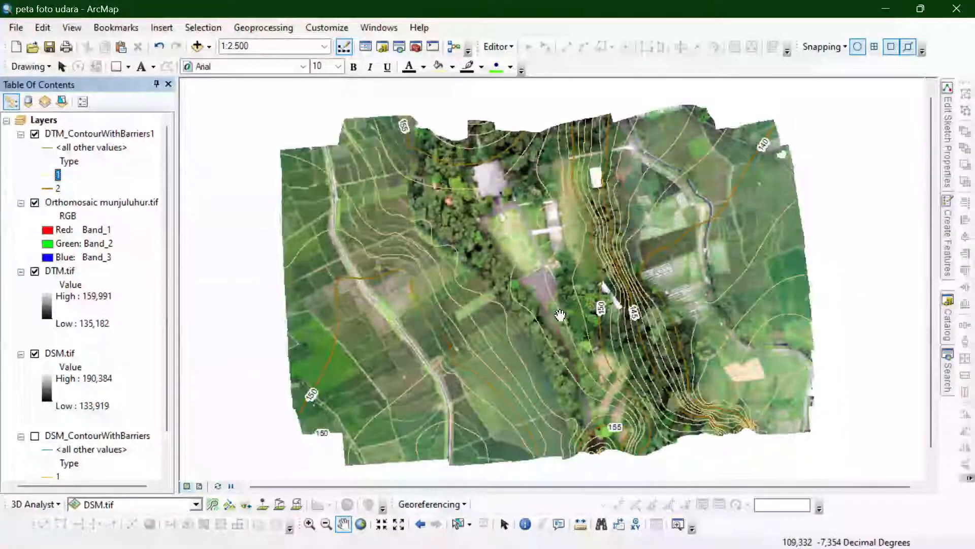
- Hide the DTM contours and start a new shapefile in the connected Asisten Praktikum\Asistensi folder
click(34, 135)
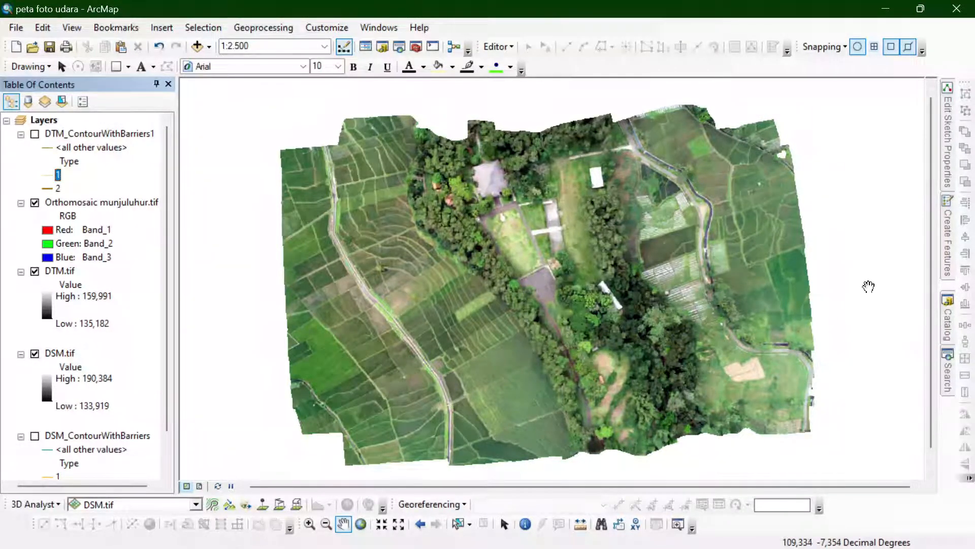
click(949, 323)
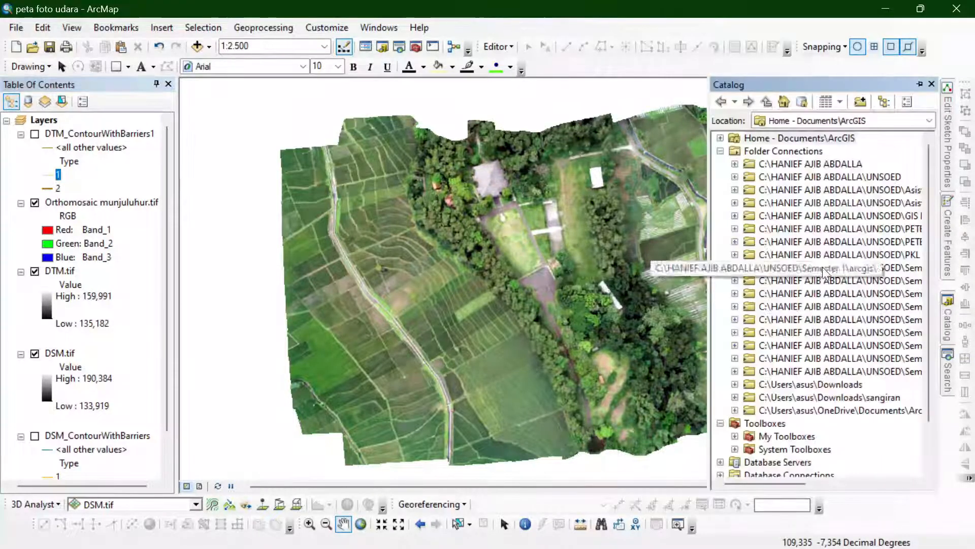
click(735, 189)
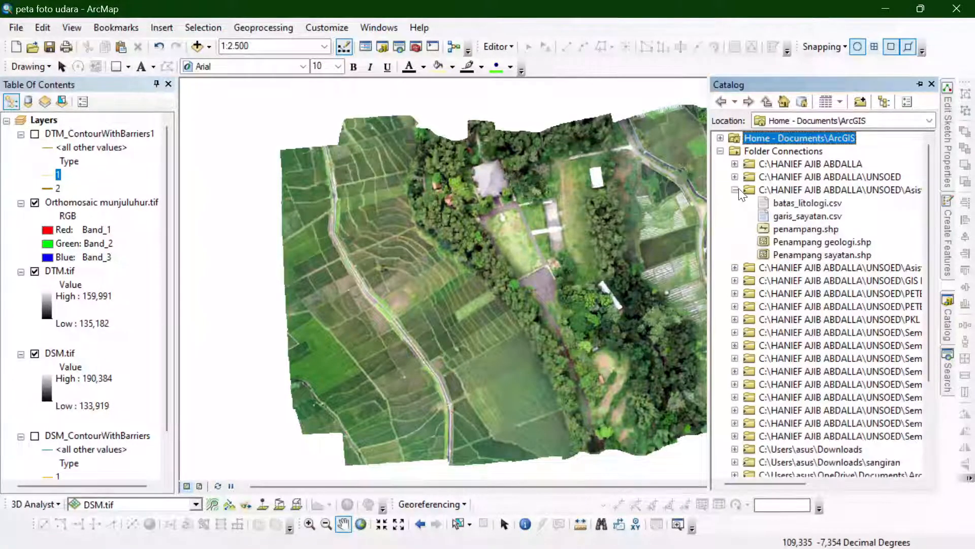
right_click(796, 189)
mouse_move(838, 281)
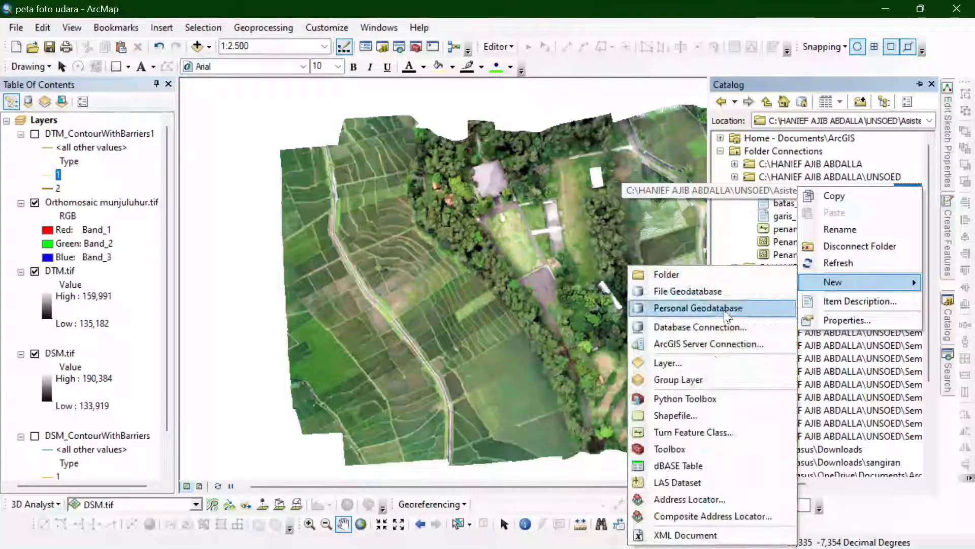
click(694, 414)
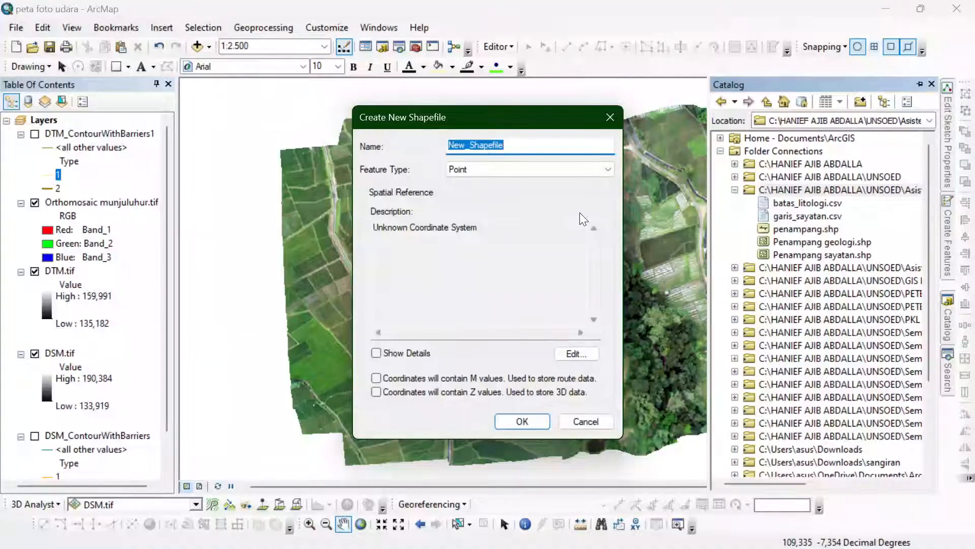
- Name the new shapefile infrastruktur and set its feature type to Polygon
text(Dig)
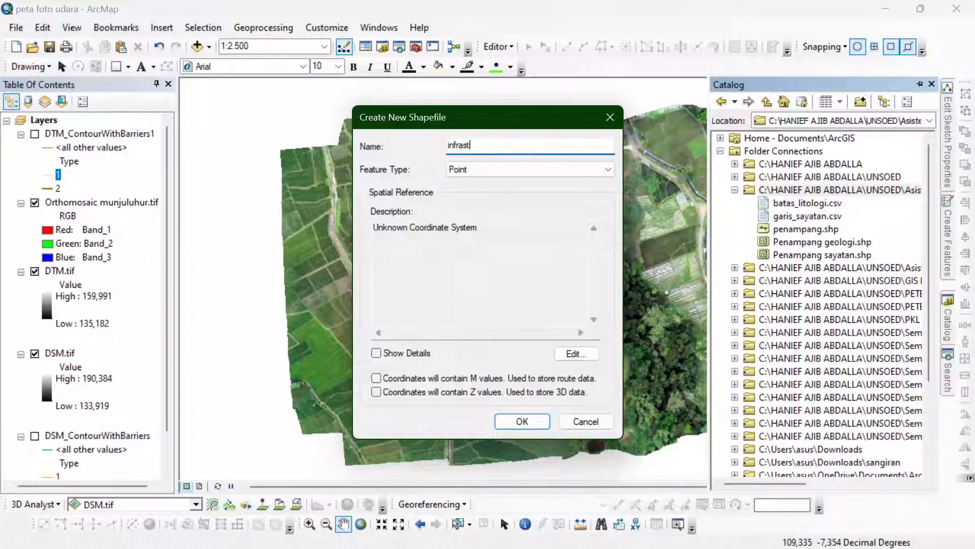
click(521, 172)
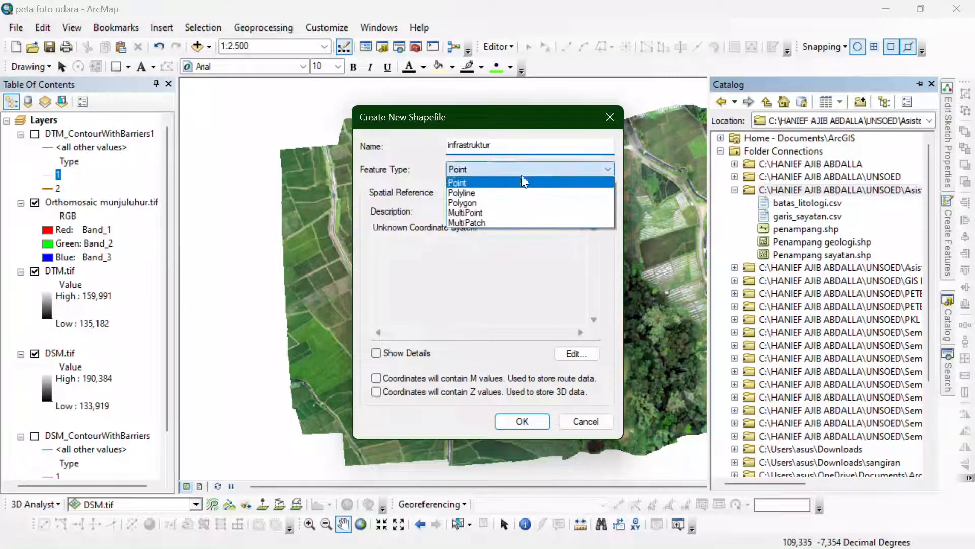
click(523, 198)
- Assign the WGS 1984 UTM Zone 49S coordinate system to the infrastruktur shapefile and create it
click(576, 354)
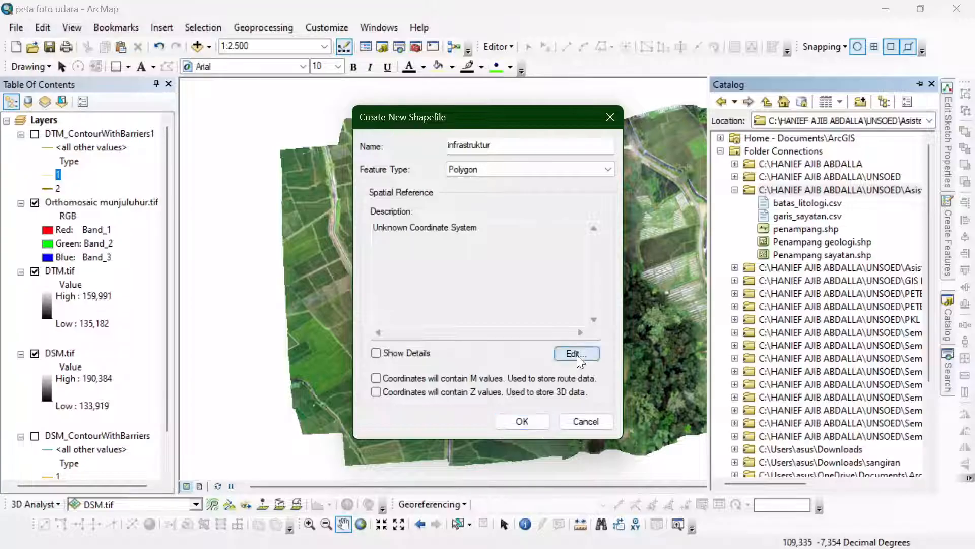
double_click(407, 176)
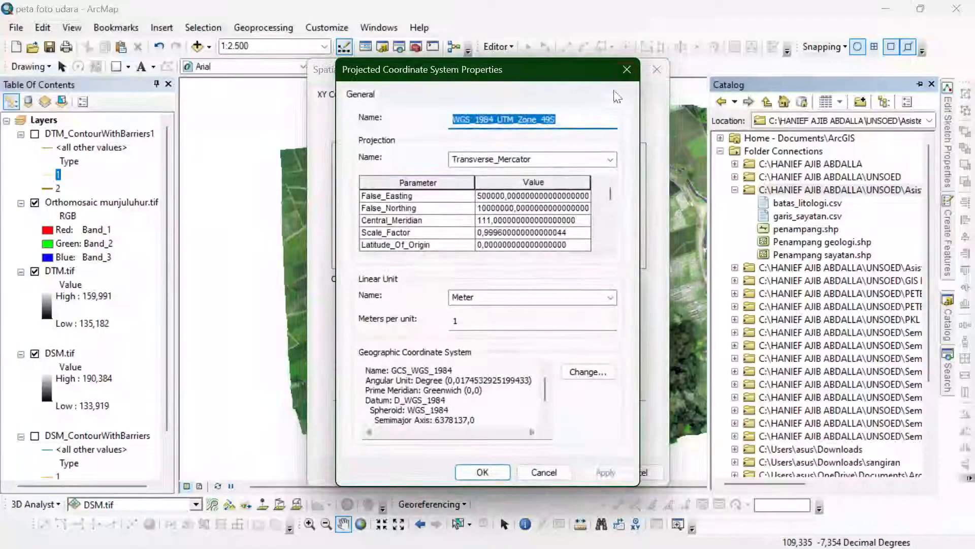
click(627, 69)
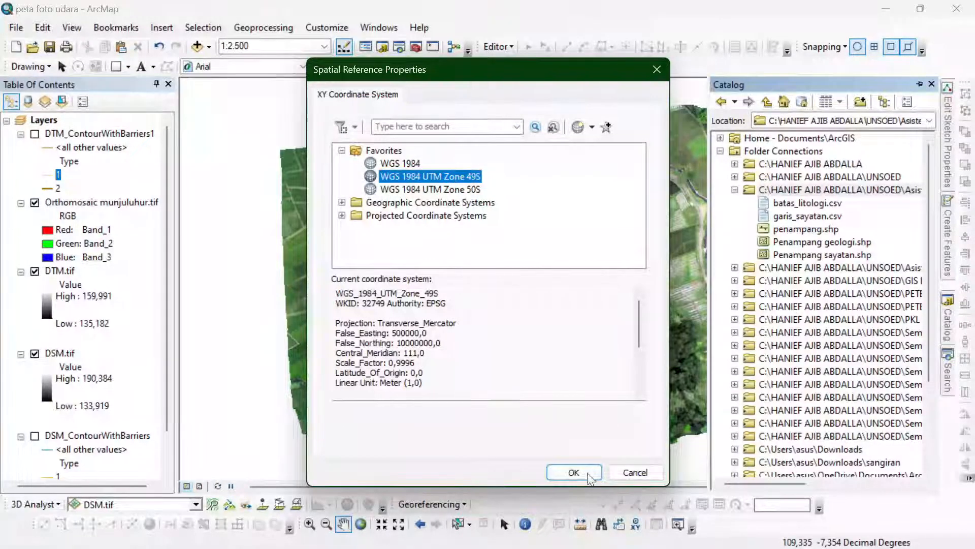
click(579, 471)
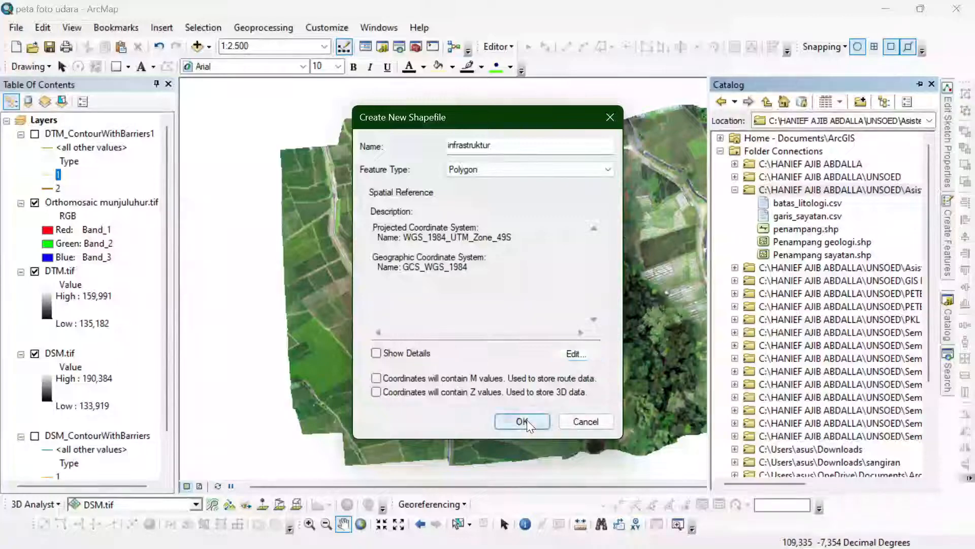
click(523, 421)
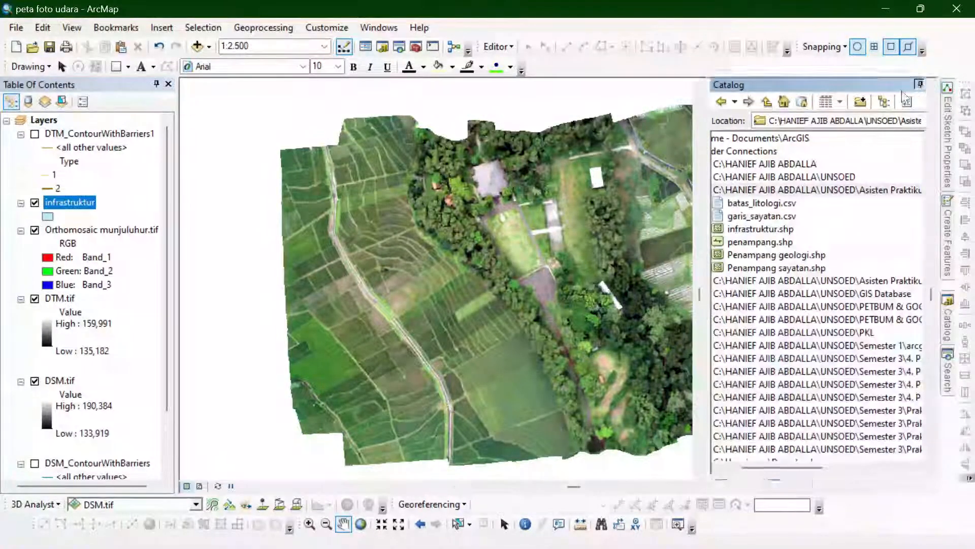
- Start editing the infrastruktur layer and choose its template with the Polygon construction tool
right_click(84, 203)
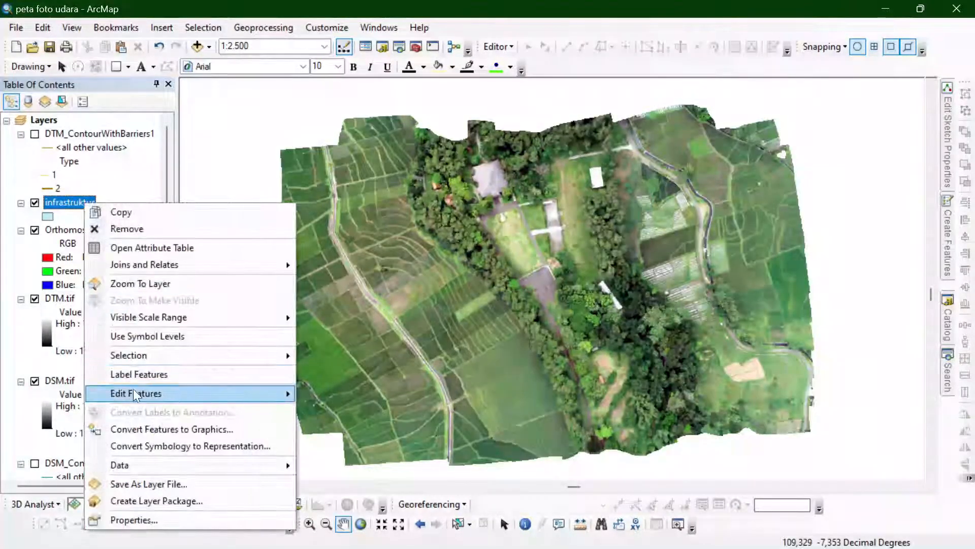
mouse_move(136, 395)
click(358, 394)
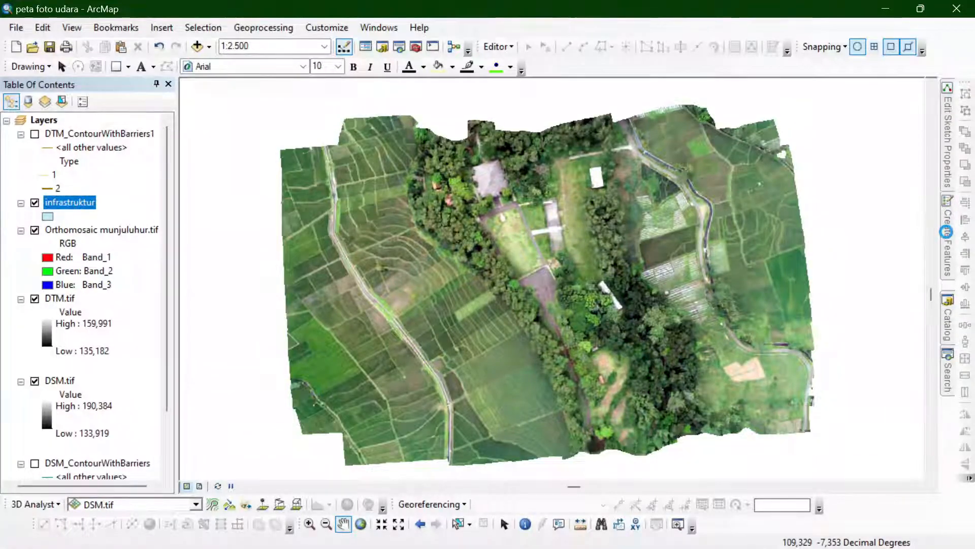
click(946, 232)
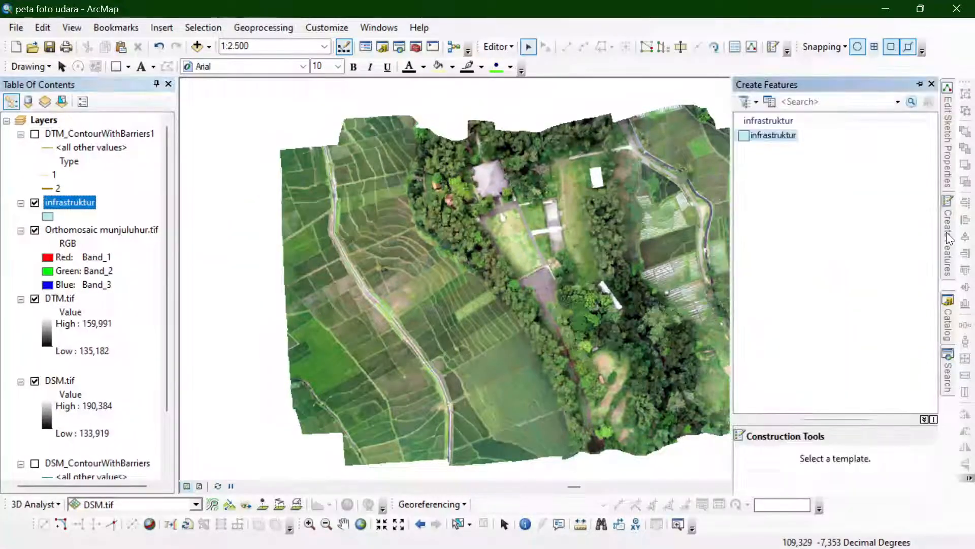
click(770, 134)
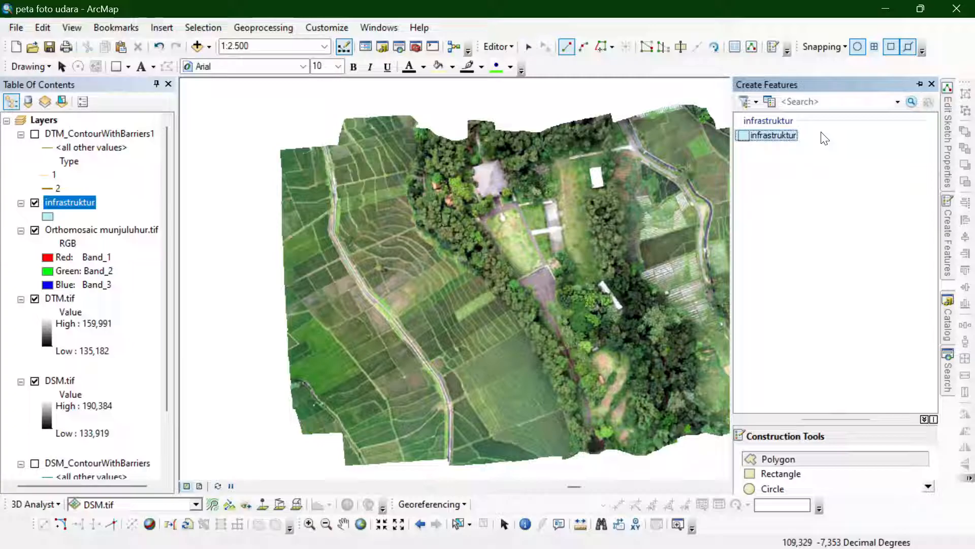
click(918, 84)
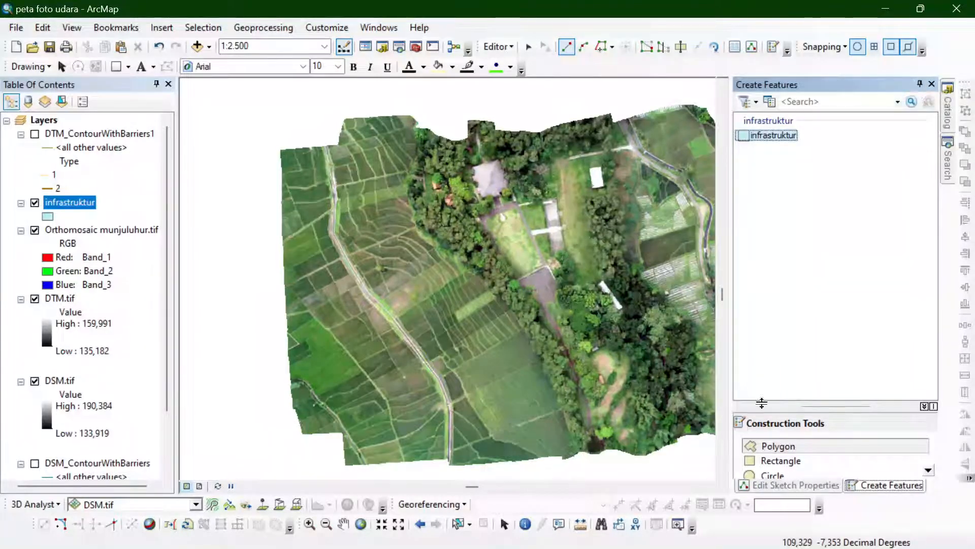
click(775, 447)
click(918, 84)
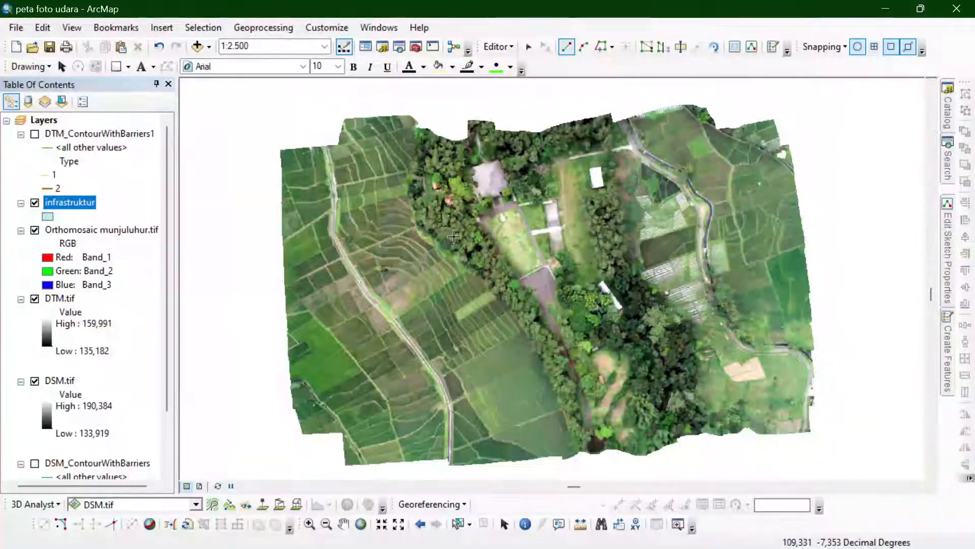
- Start the large roofed building's polygon with a north edge about 24 m long and trace around its first east-side roof projection
scroll(478, 169, down, 2)
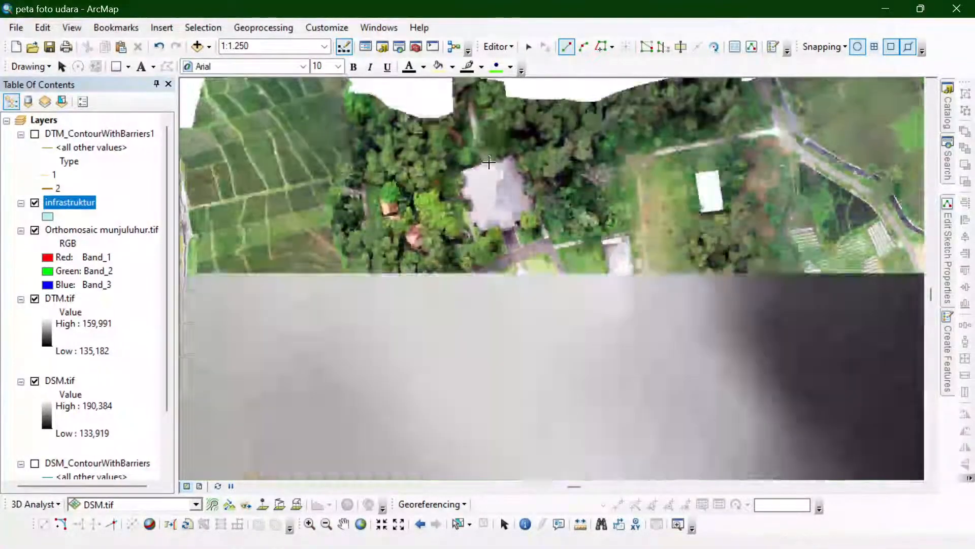
scroll(489, 162, down, 3)
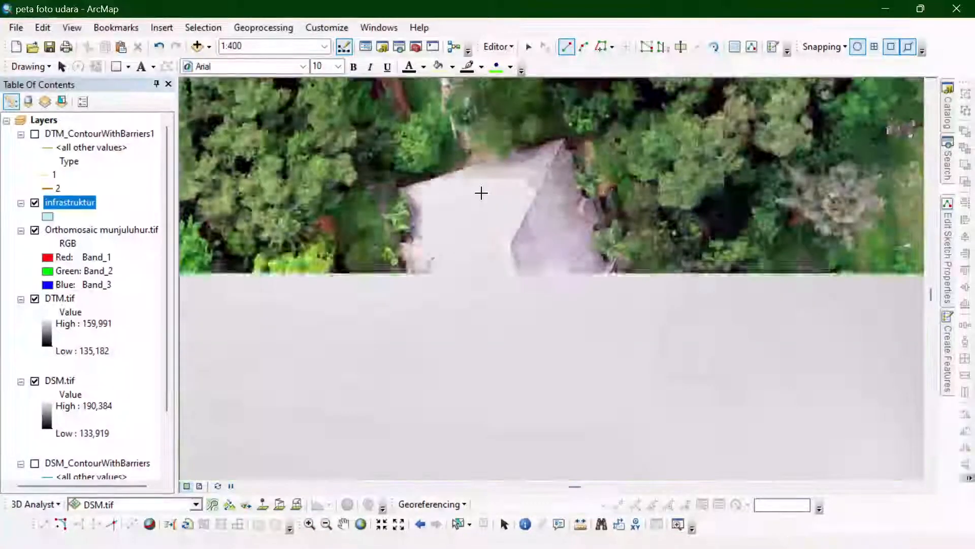
scroll(467, 175, down, 1)
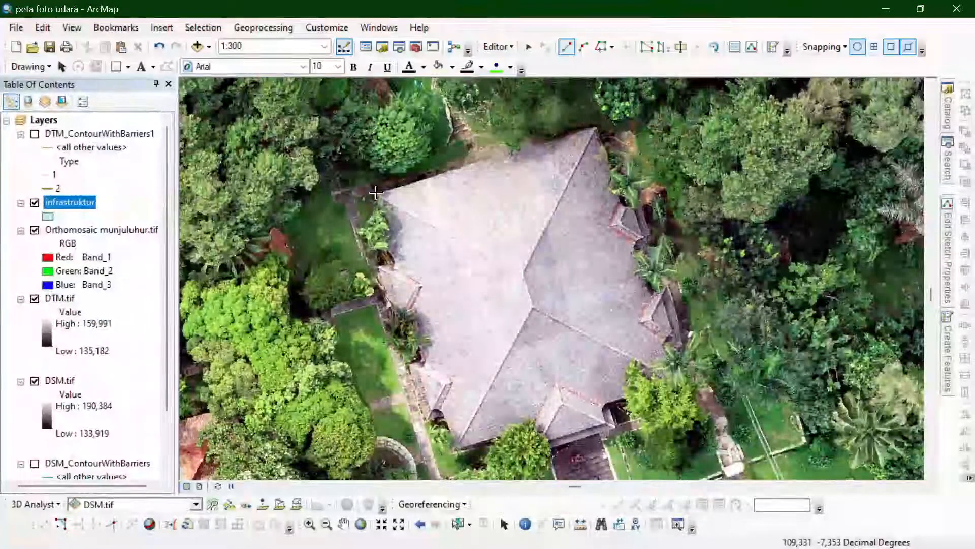
click(376, 193)
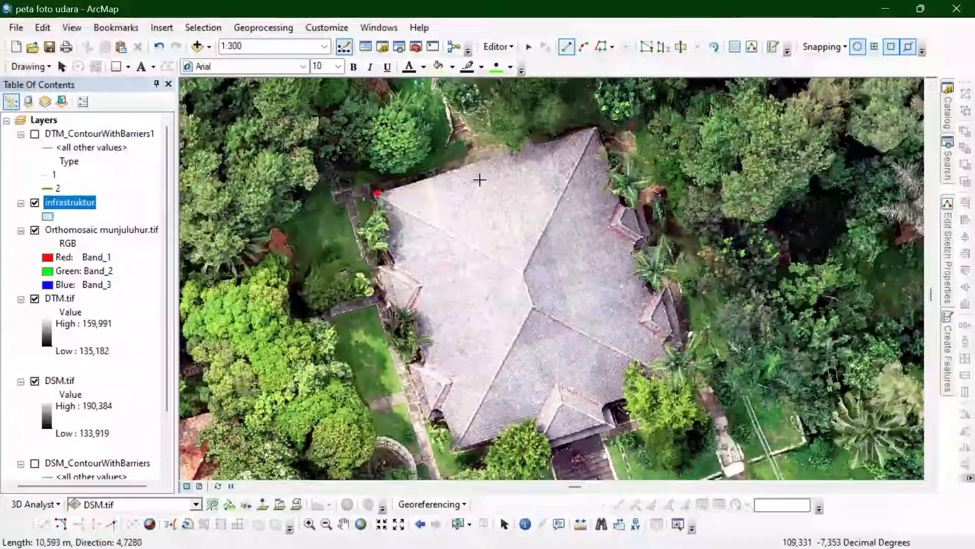
click(597, 126)
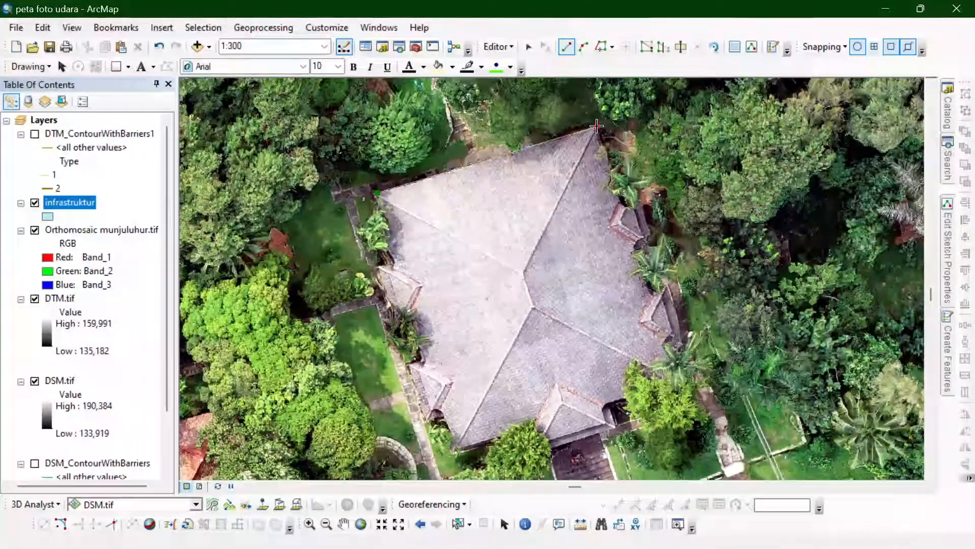
click(620, 204)
click(643, 200)
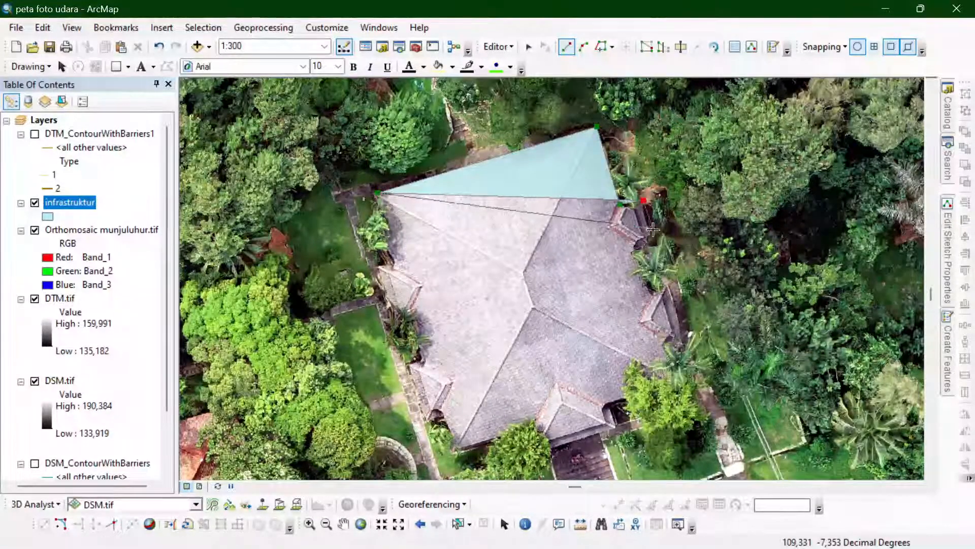
click(650, 234)
click(644, 244)
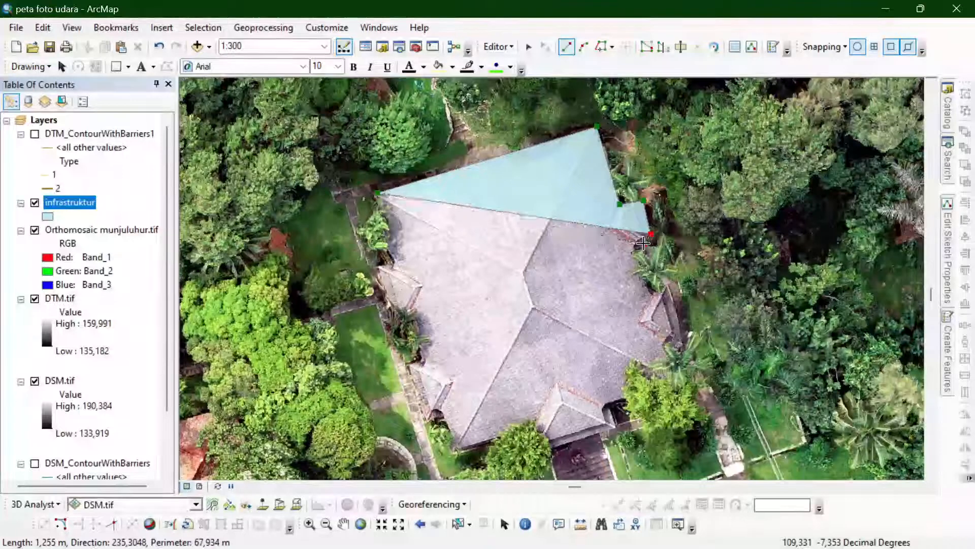
click(637, 249)
click(637, 256)
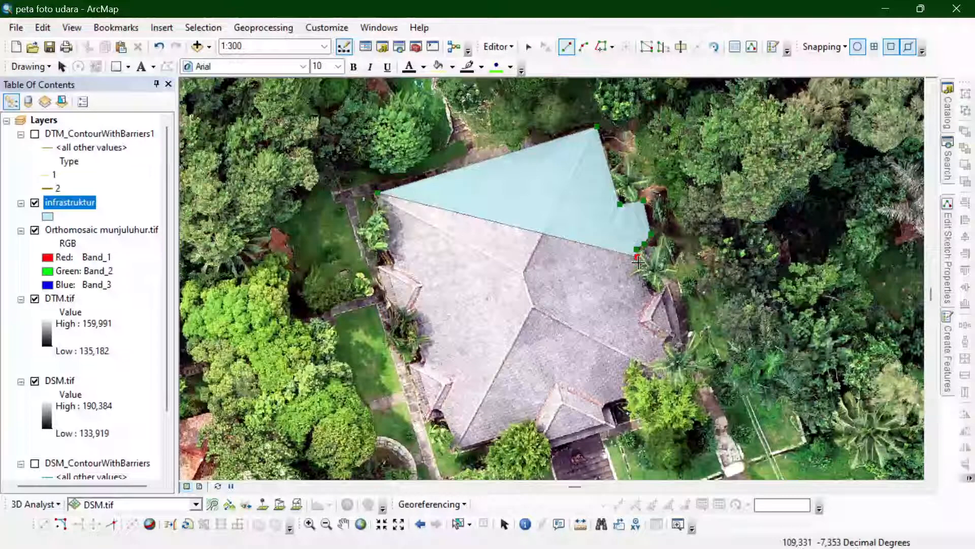
- Continue the building outline around the second east-side roof projection to the southeast corner
click(646, 289)
click(653, 297)
click(666, 293)
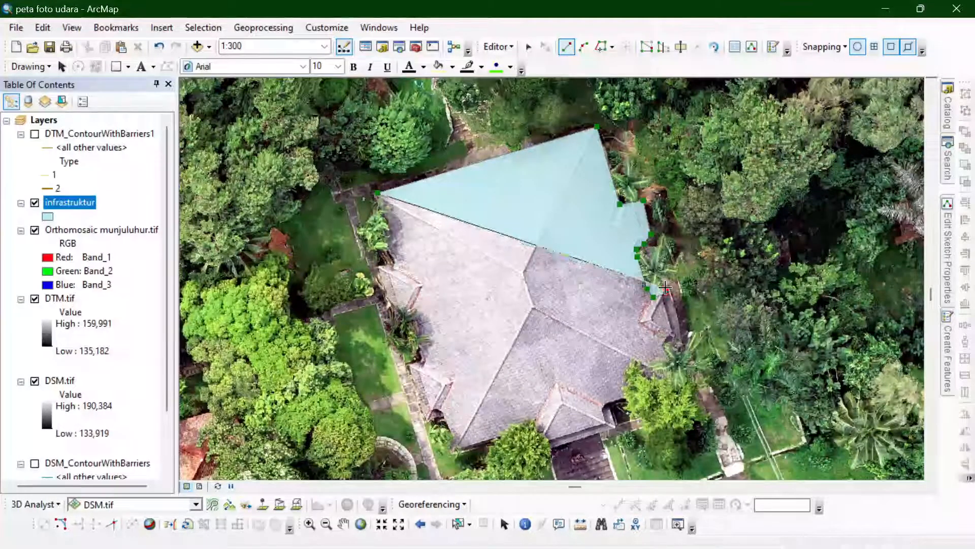
click(670, 289)
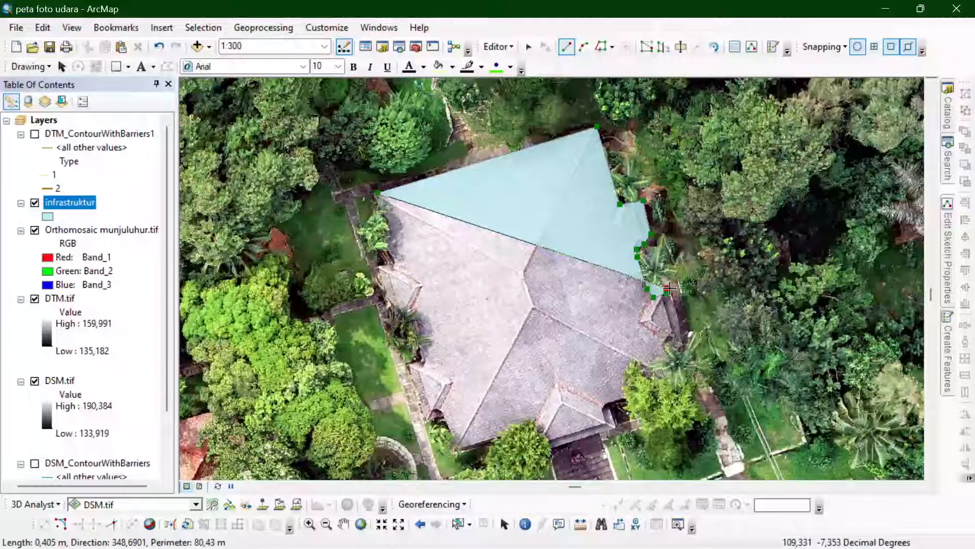
click(682, 340)
click(682, 347)
double_click(678, 352)
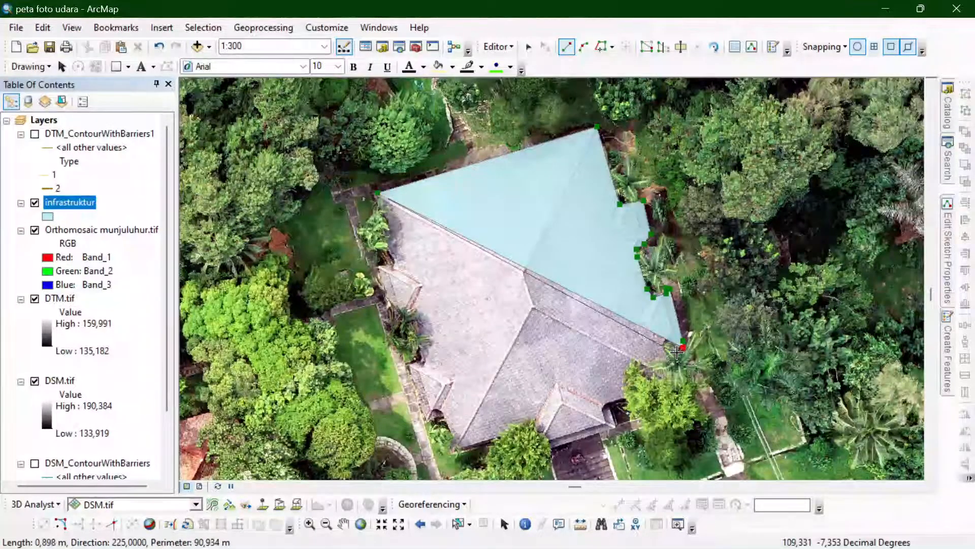
click(674, 369)
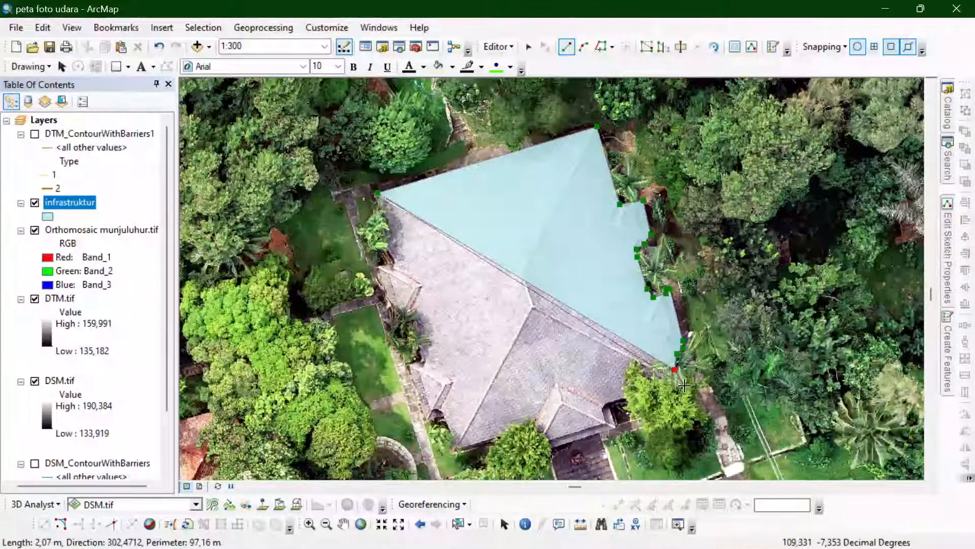
click(681, 383)
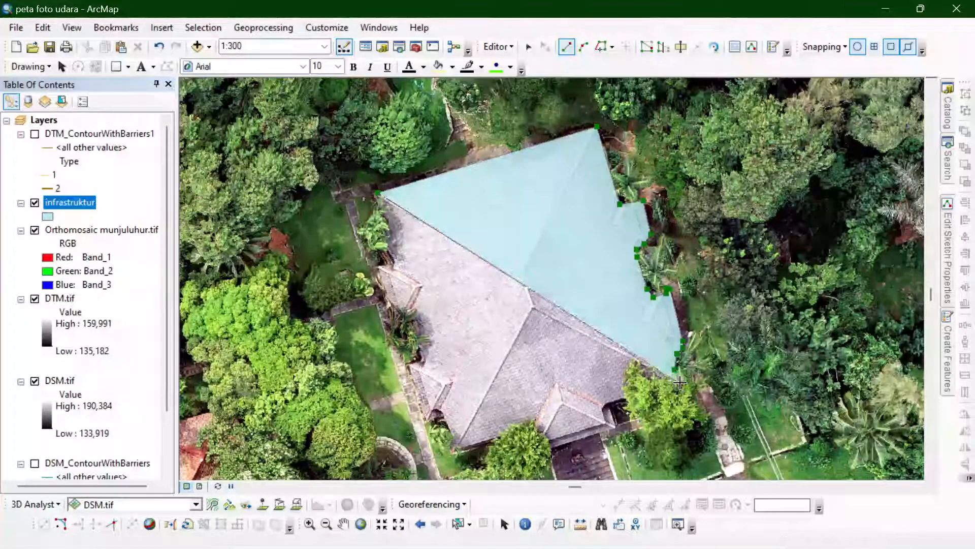
- Trace the building's south side around the entrance roof to the southwest corner, re-placing the vertex just west of the entrance roof
click(609, 404)
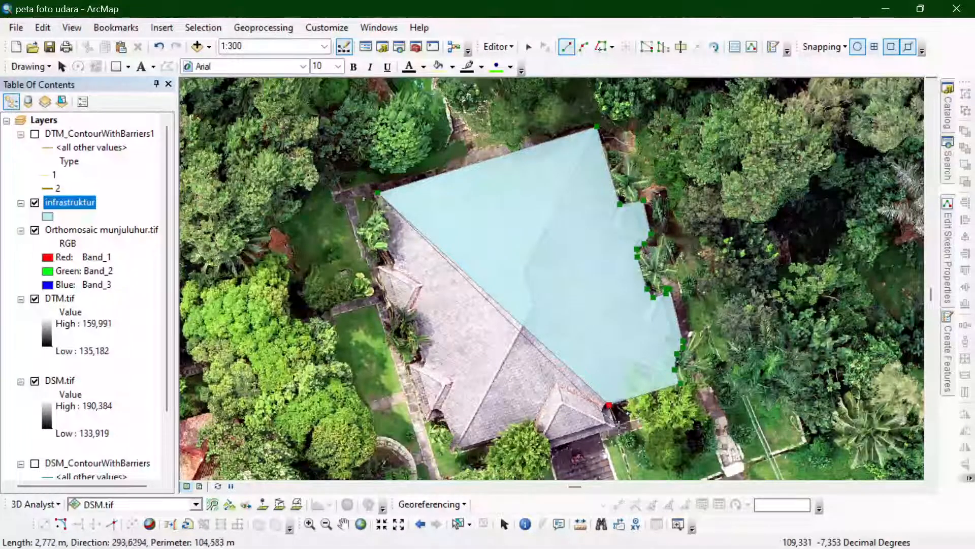
click(618, 429)
click(539, 449)
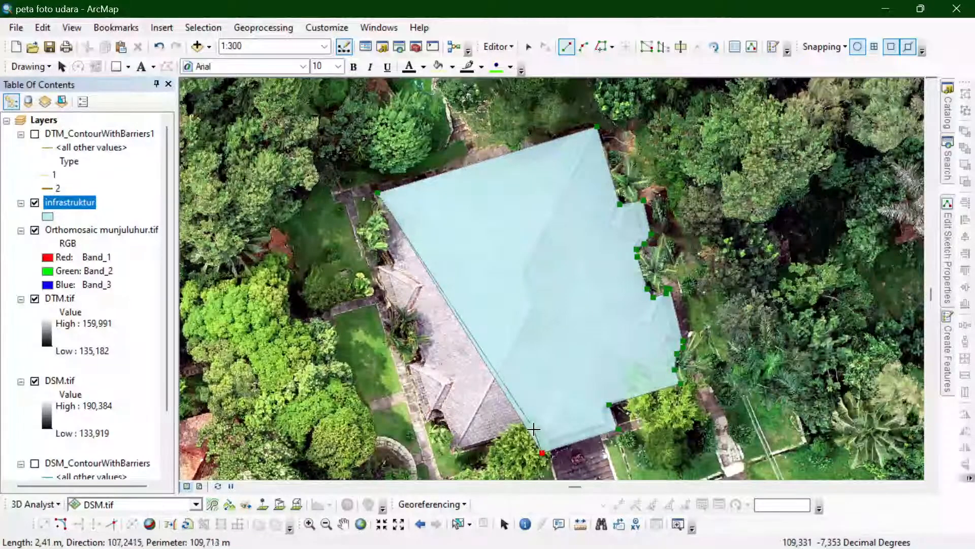
click(533, 429)
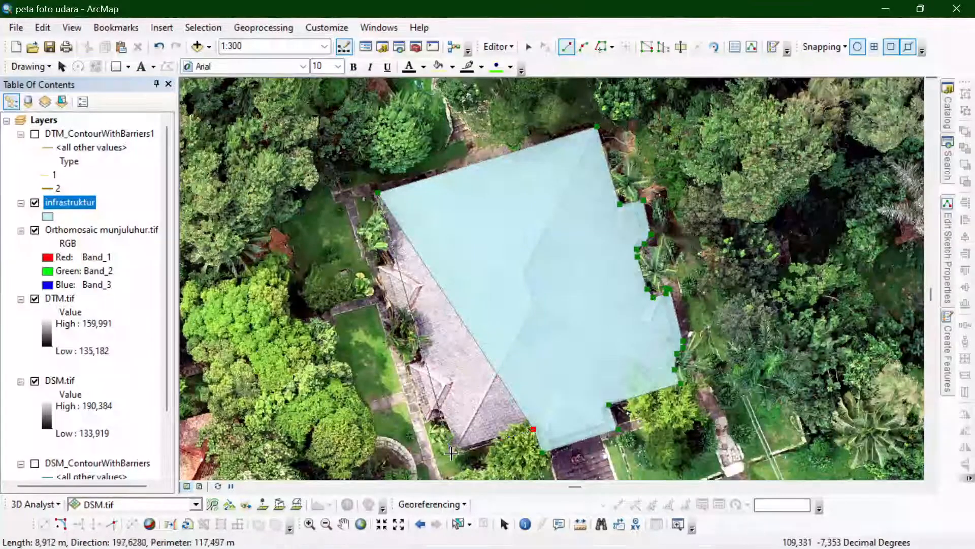
key(ctrl+z)
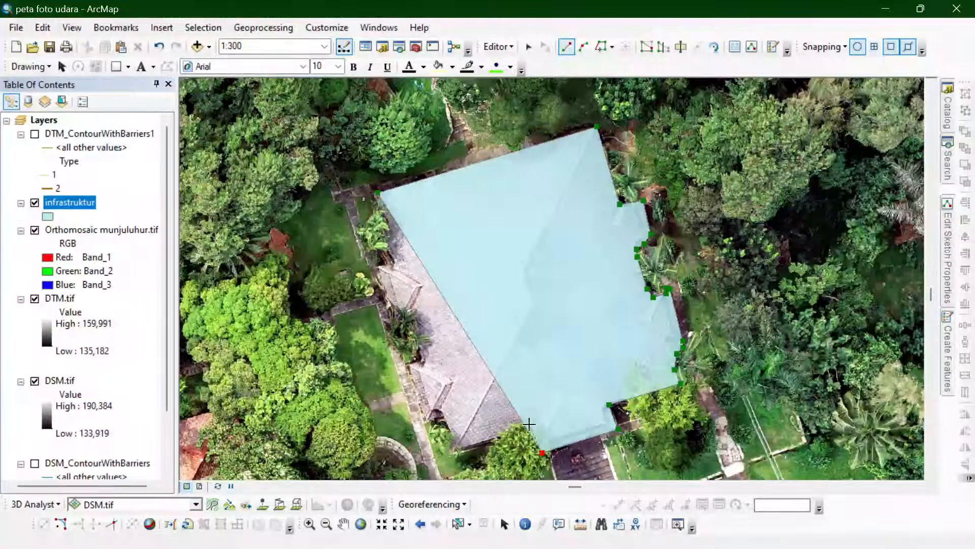
click(532, 435)
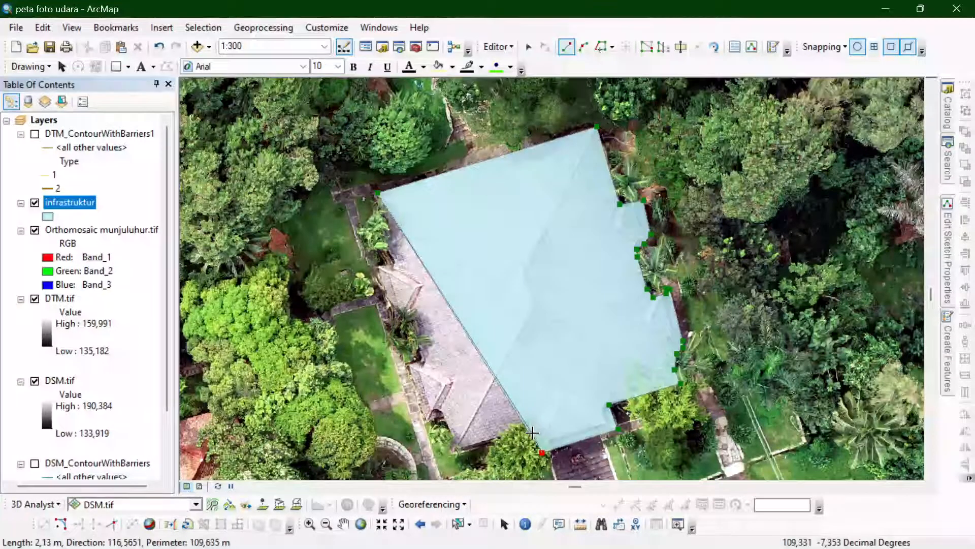
click(455, 453)
- Trace the two roof projections along the building's west side and finish the polygon
click(447, 421)
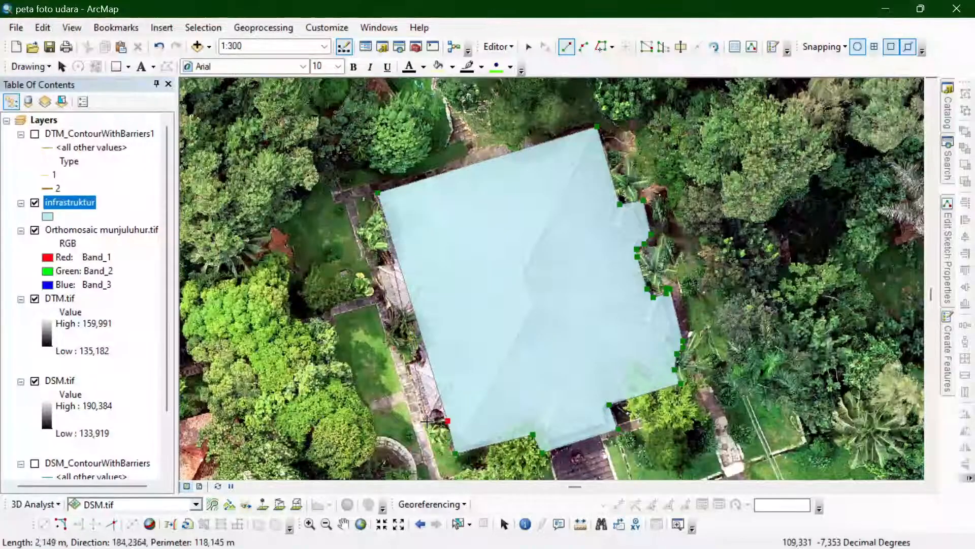
click(427, 423)
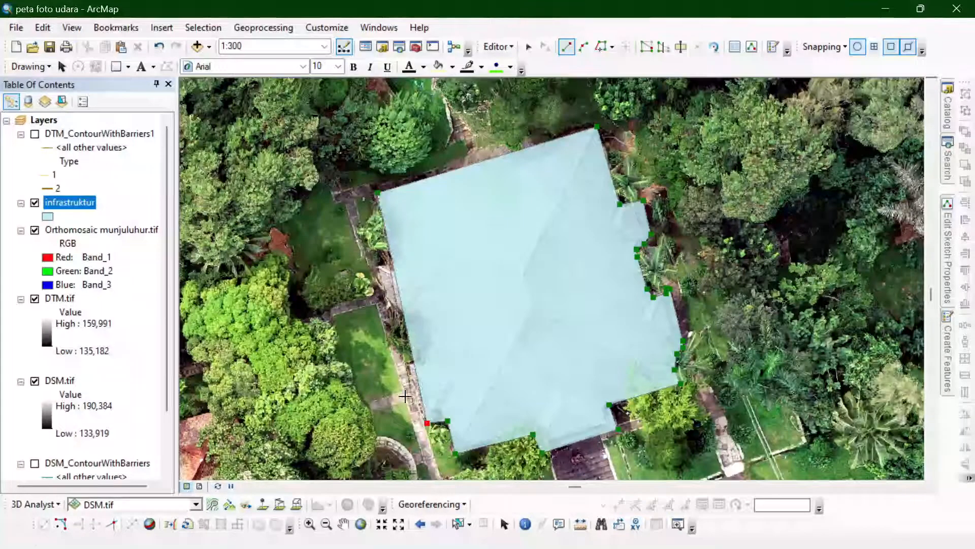
click(409, 362)
click(425, 360)
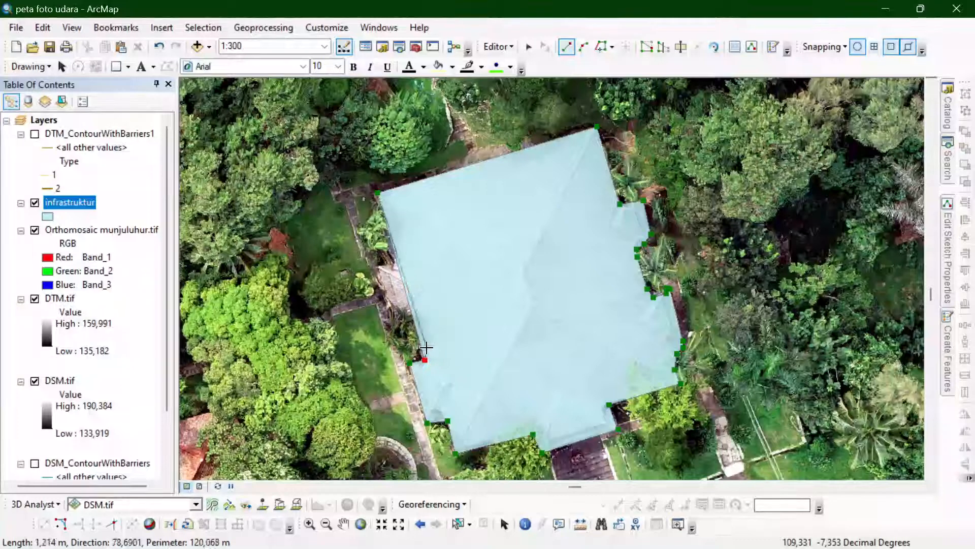
click(413, 316)
click(394, 321)
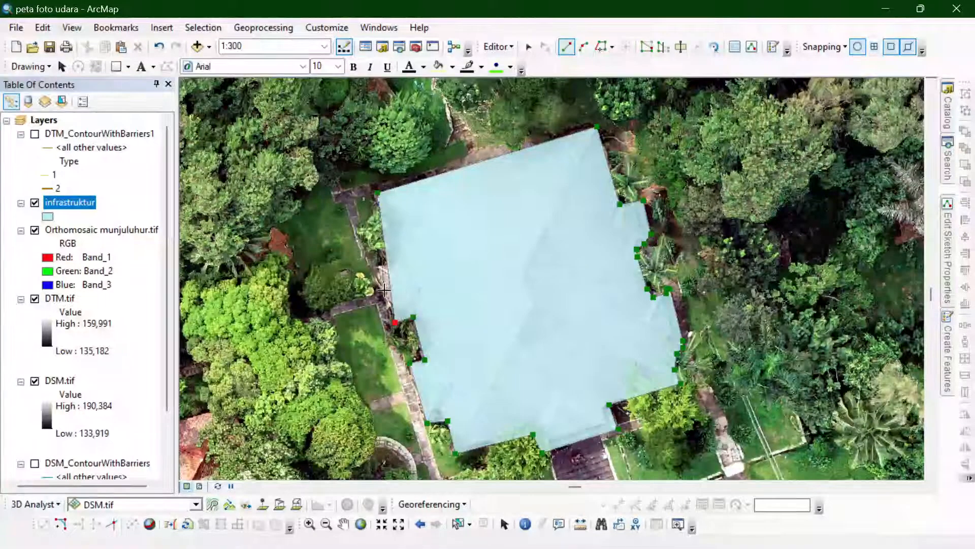
double_click(378, 263)
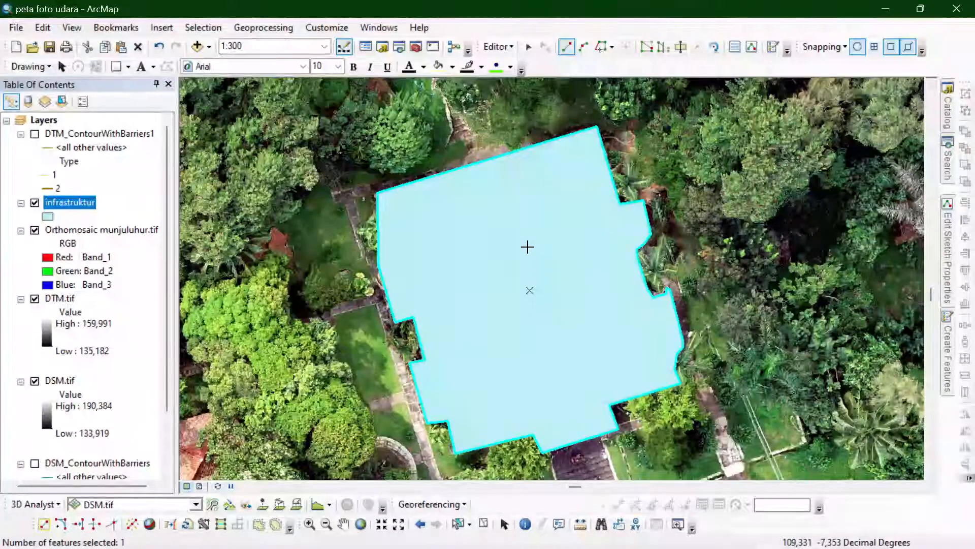
- Start a polygon for the grass field south of the building, tracing its north edge about 23 m long and the rounded northeast corner
scroll(527, 247, up, 2)
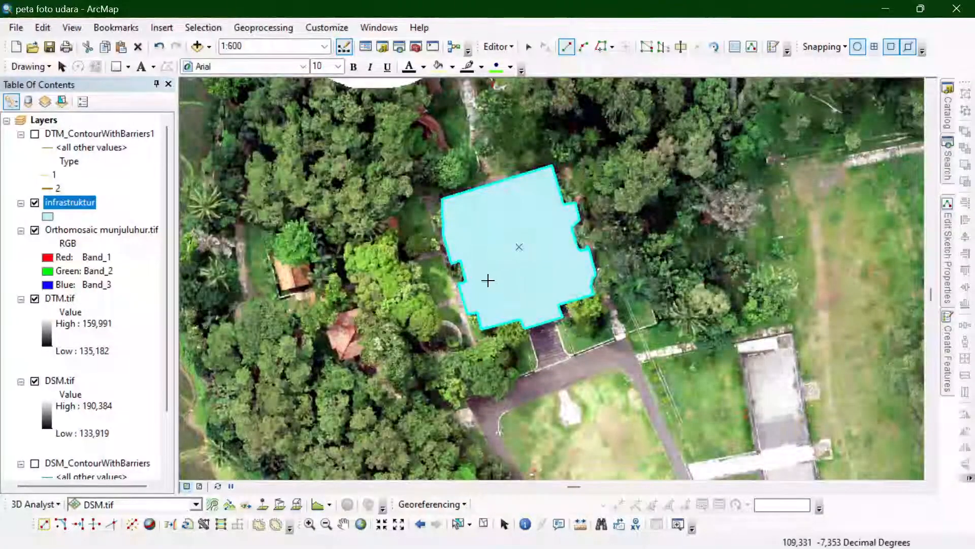
scroll(488, 280, up, 2)
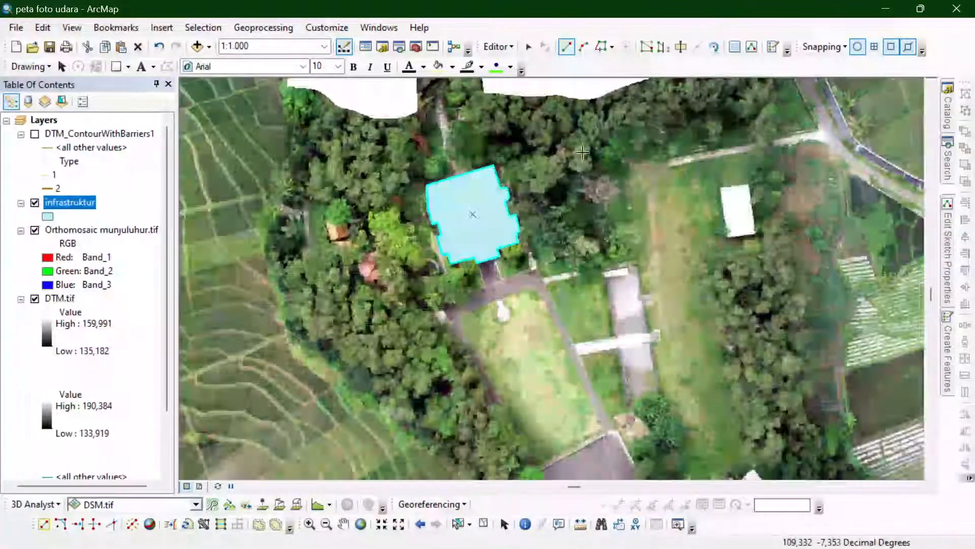
scroll(549, 266, down, 4)
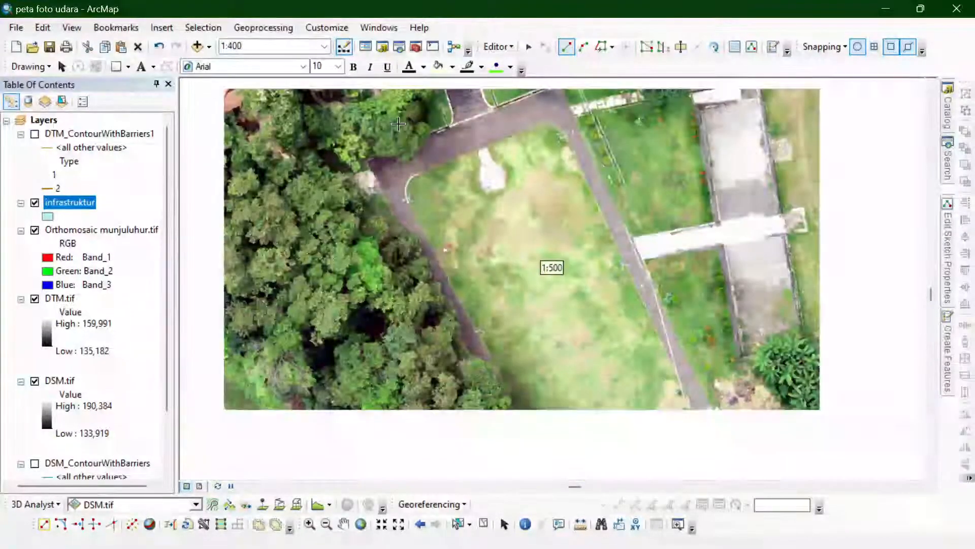
scroll(409, 191, up, 1)
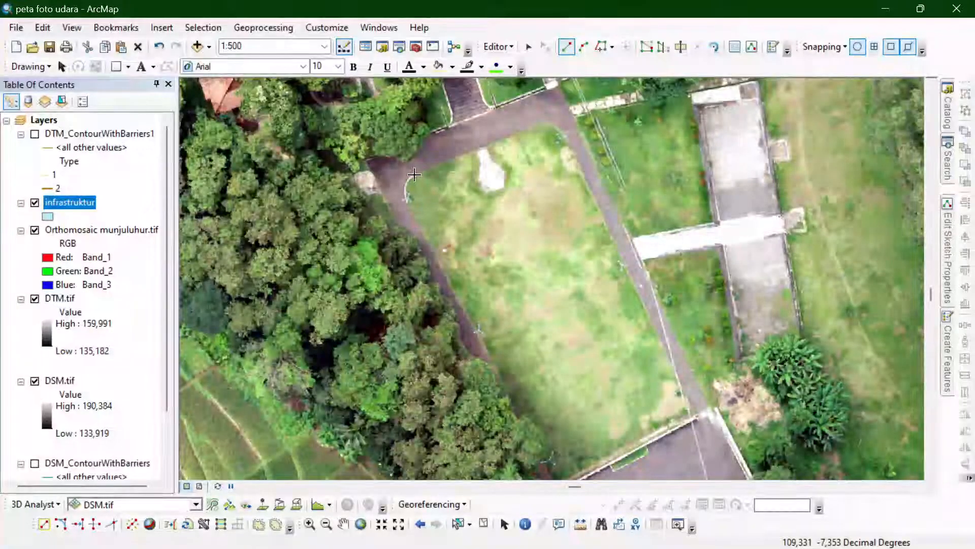
click(415, 174)
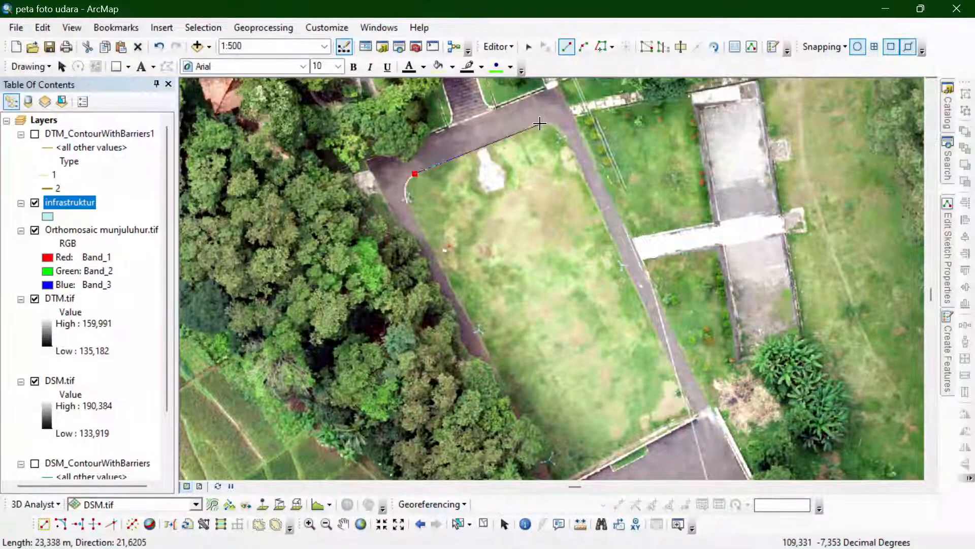
click(539, 124)
click(549, 123)
click(557, 127)
click(561, 130)
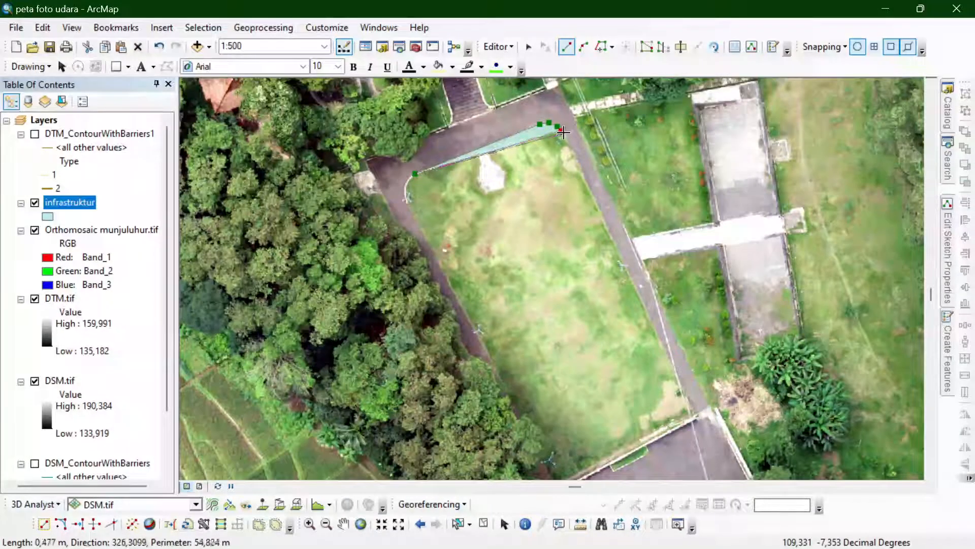
click(564, 133)
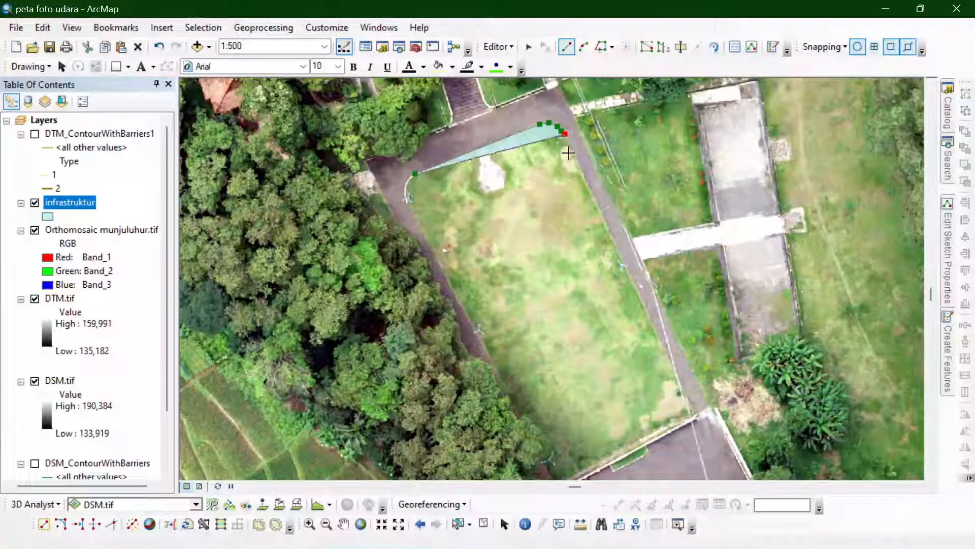
- Trace the field's east side about 54 m, south side about 29 m and west side about 57 m, and finish the polygon
click(697, 414)
scroll(643, 121, up, 2)
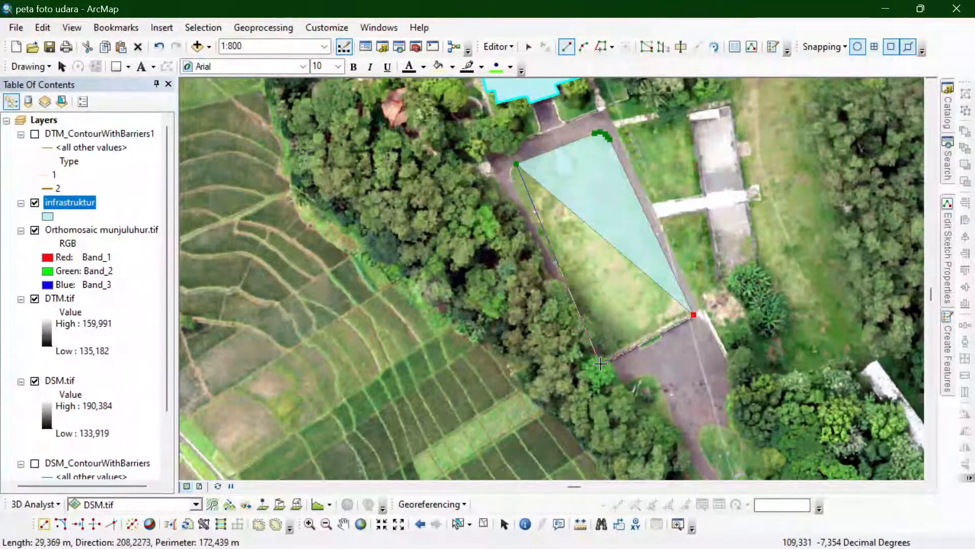
click(600, 364)
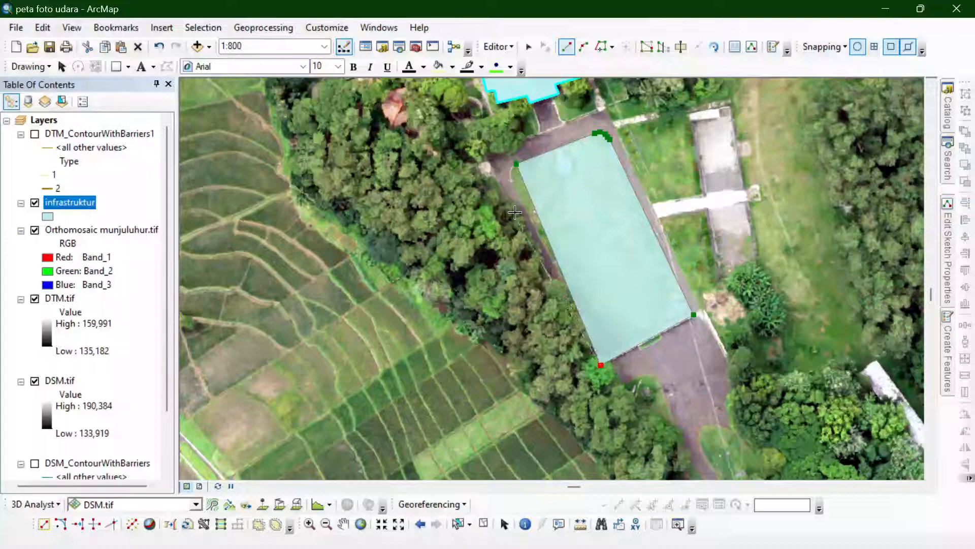
click(510, 179)
double_click(508, 167)
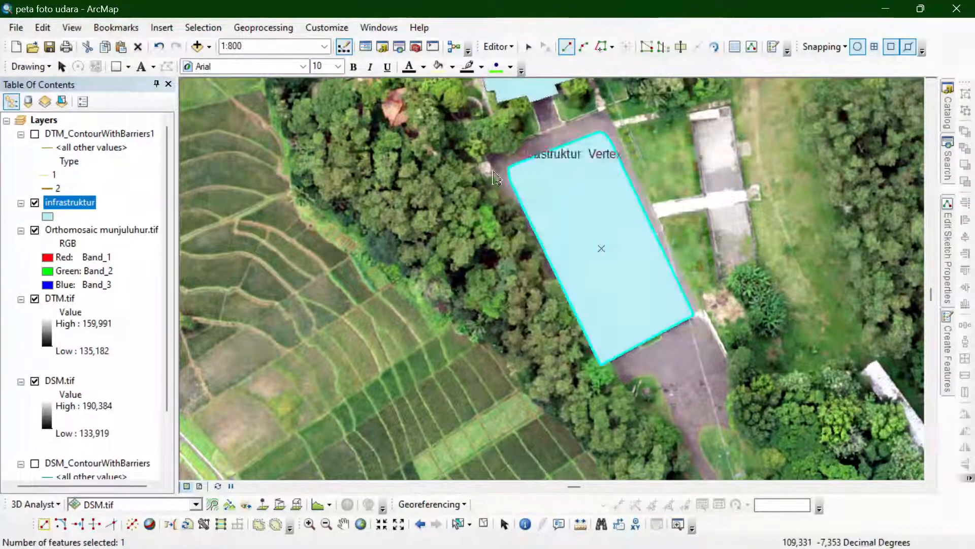
scroll(599, 151, up, 2)
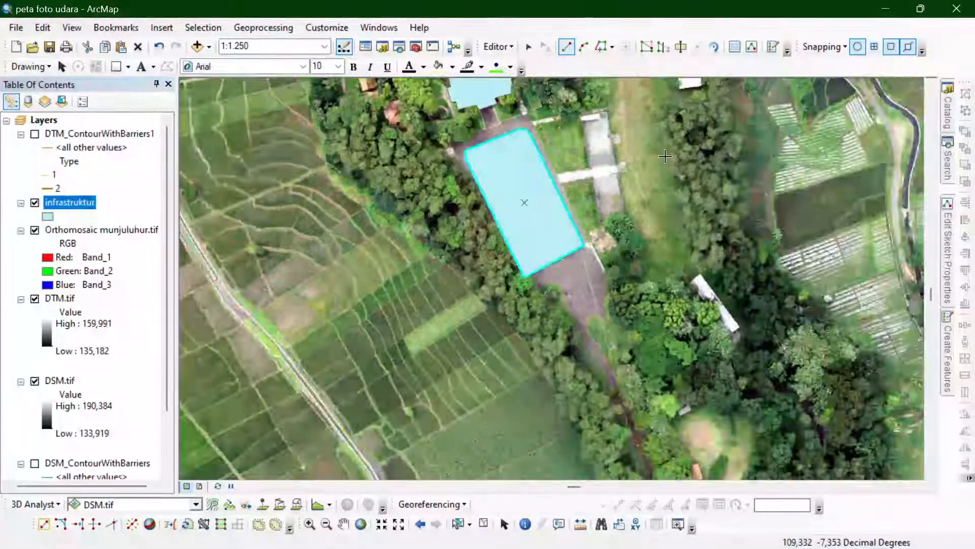
scroll(648, 129, down, 3)
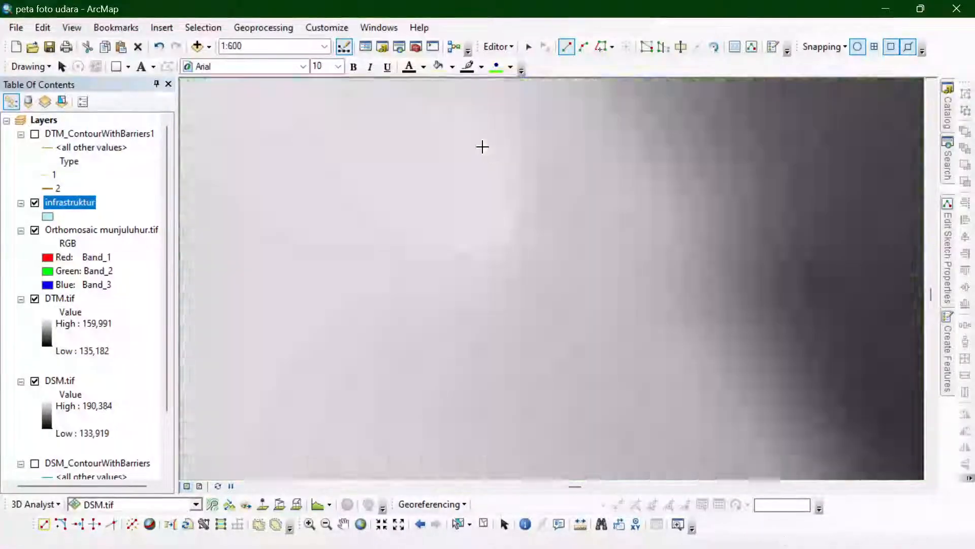
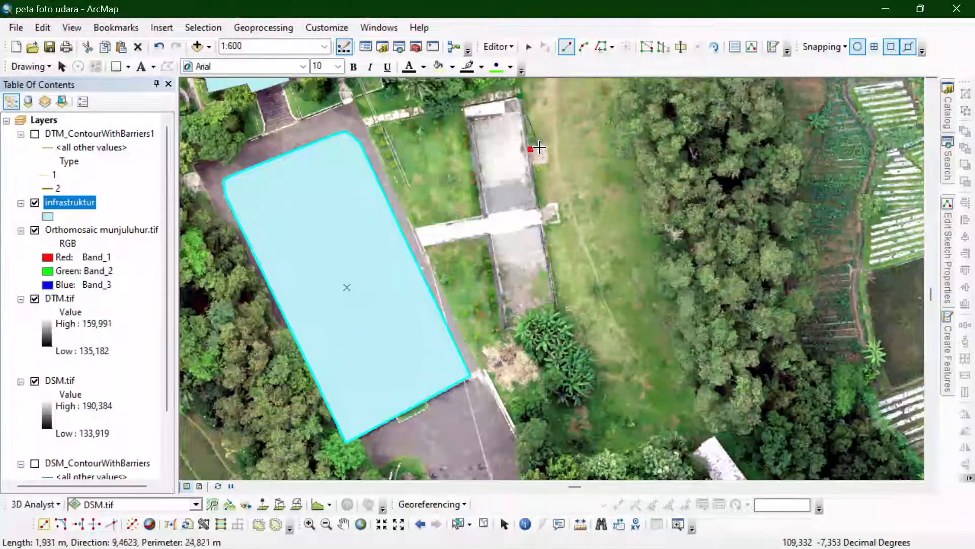
- Remove the last misplaced vertices and trace the first small projection on the east side of the narrow building east of the field
key(ctrl+z)
key(ctrl+z)
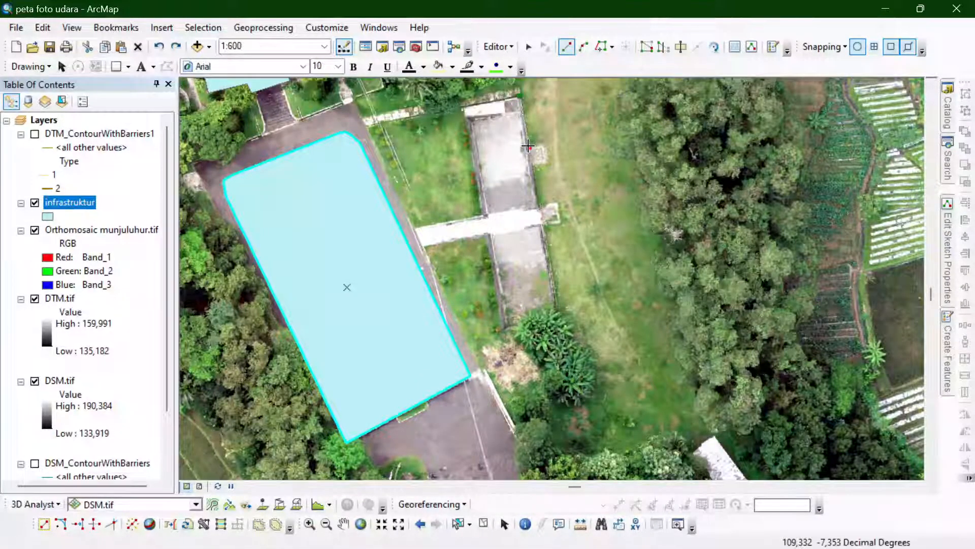
click(545, 145)
click(549, 162)
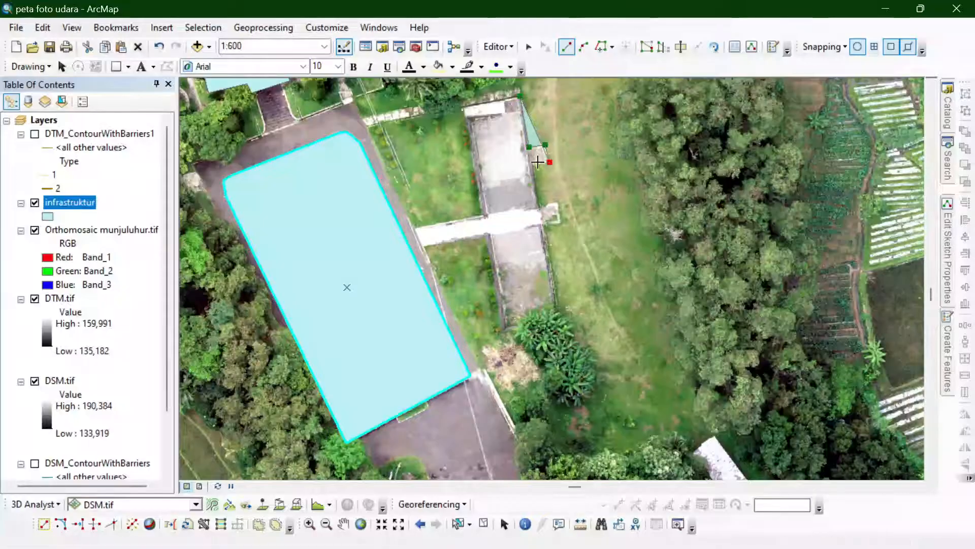
click(533, 166)
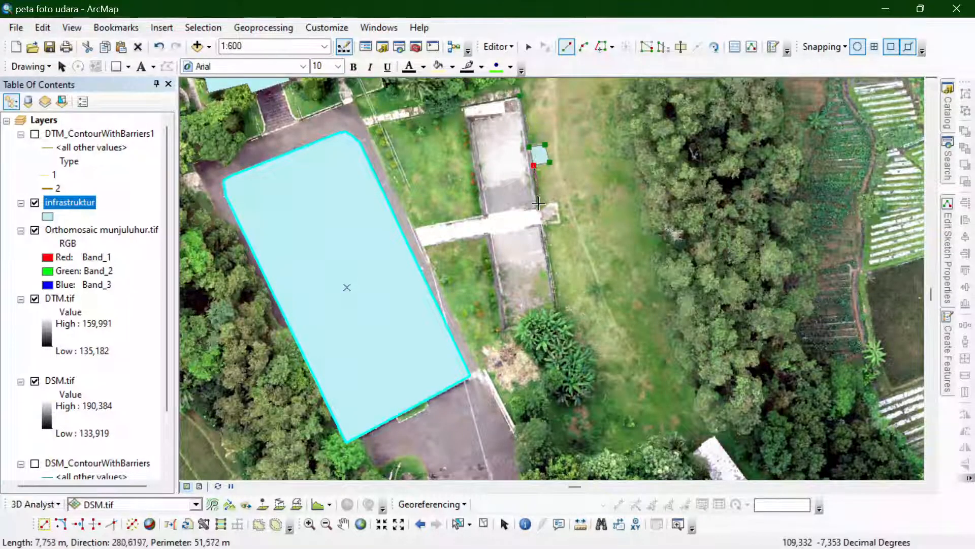
- Trace the east wall to the second small projection and outline that projection, about 4 m deep
click(539, 206)
click(557, 202)
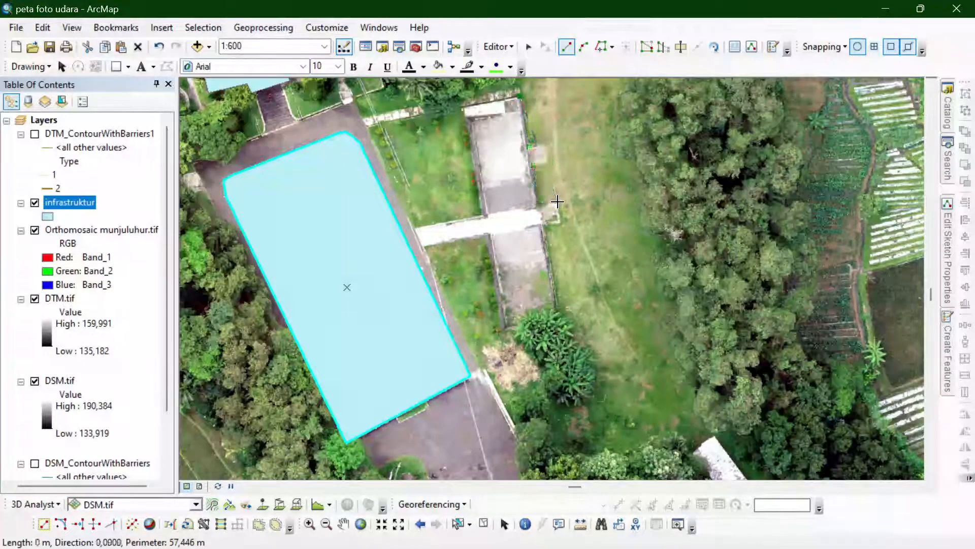
click(562, 221)
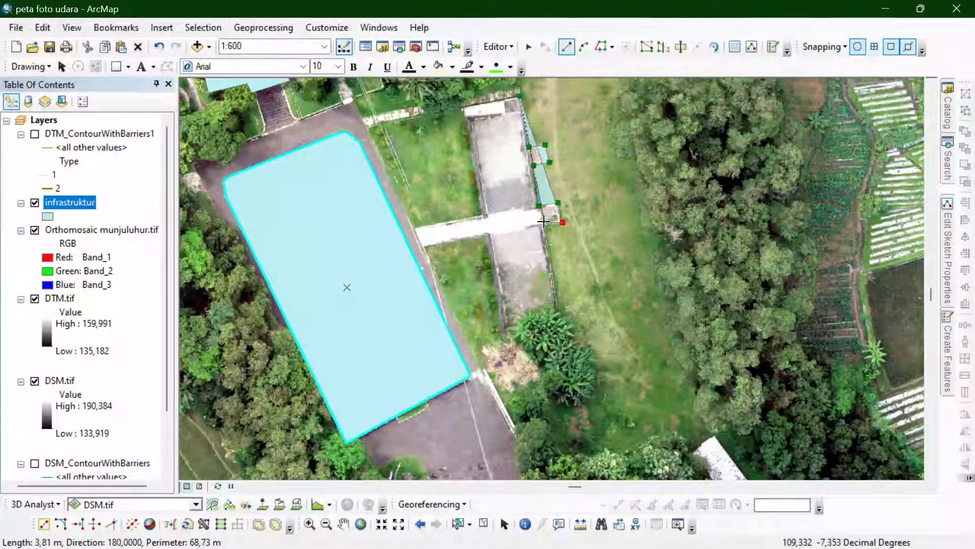
click(542, 224)
click(529, 230)
click(498, 250)
click(522, 269)
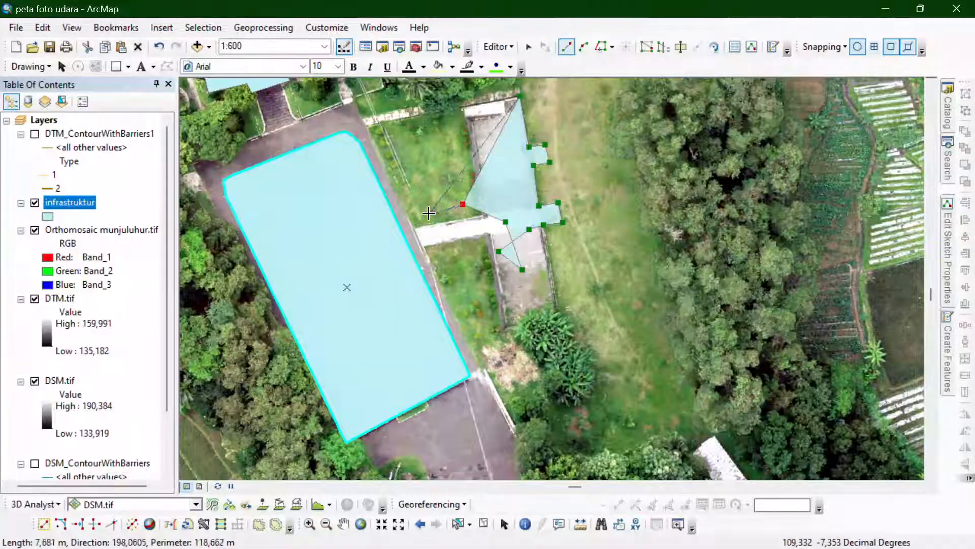
key(ctrl+z)
key(ctrl+z)
key(ctrl+z)
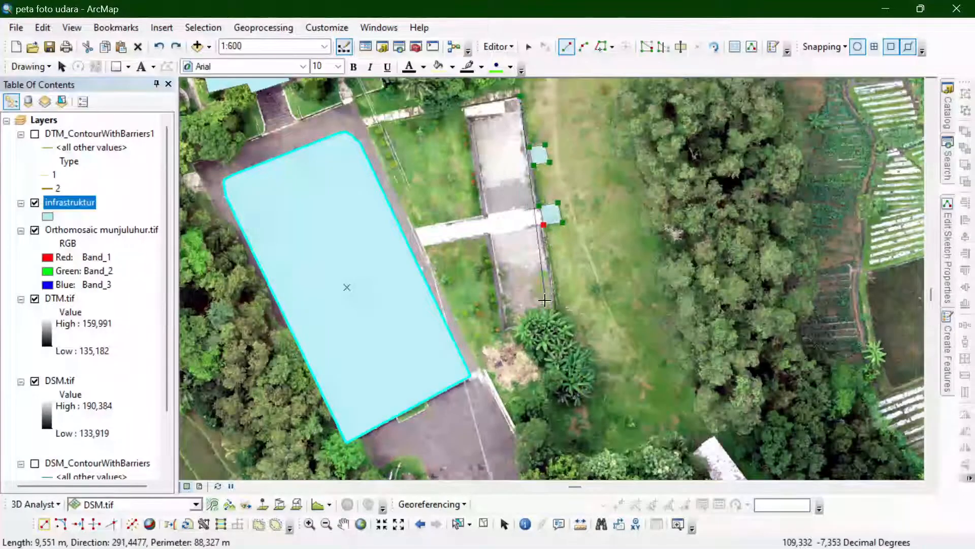
- Trace the narrow building's remaining east wall, its south end about 12 m wide and its west side, and finish the polygon
click(560, 325)
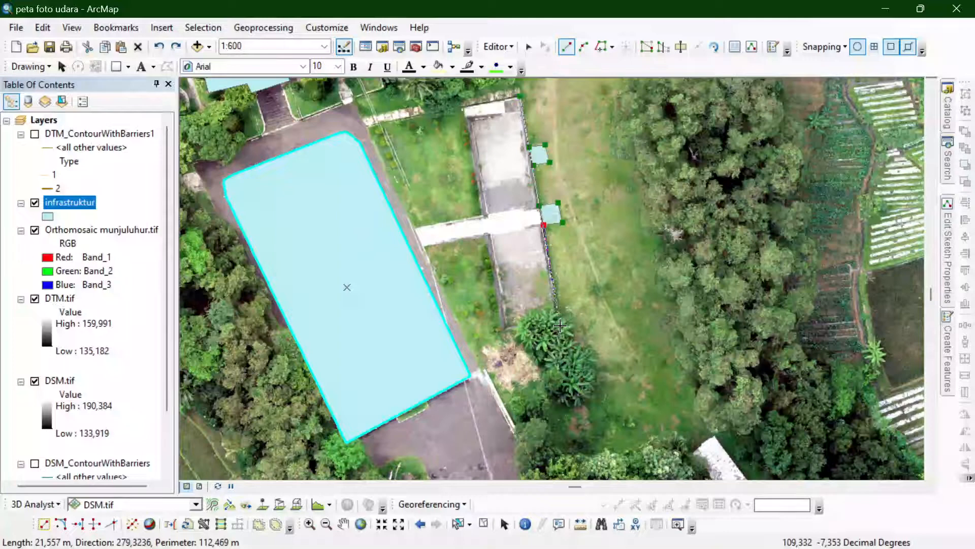
click(503, 331)
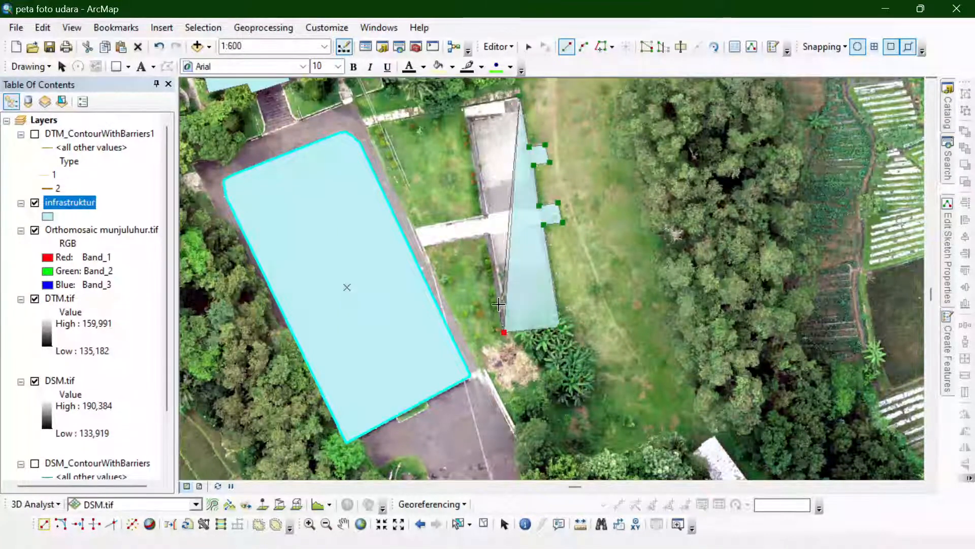
click(486, 234)
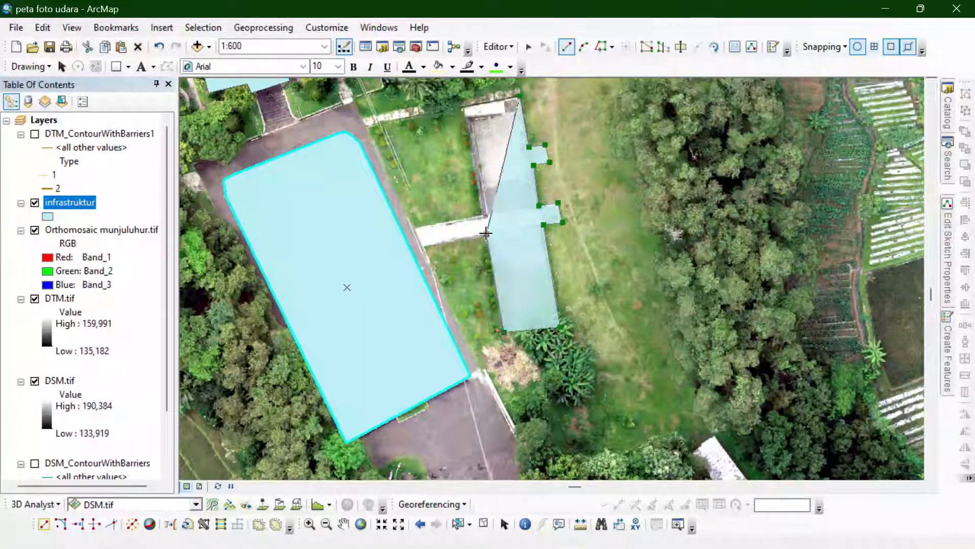
double_click(460, 107)
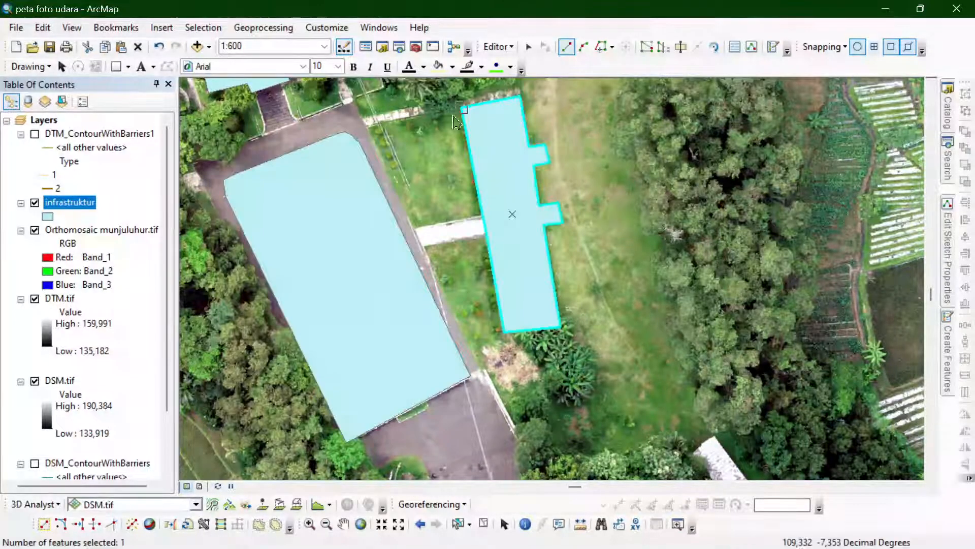
- Digitize the long white-roofed building among the trees to the southeast as a four-sided polygon about 29 m long
scroll(406, 178, up, 2)
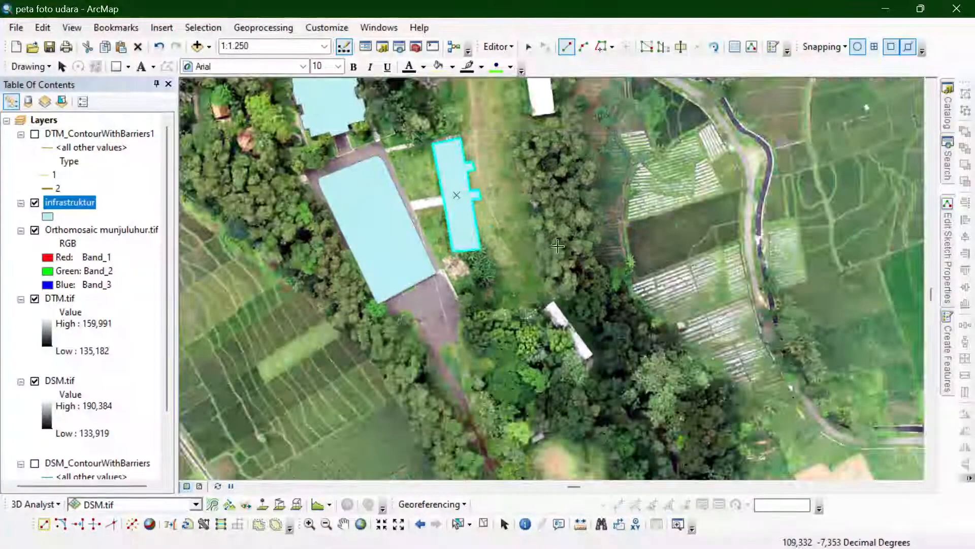
scroll(607, 375, down, 2)
scroll(465, 230, down, 1)
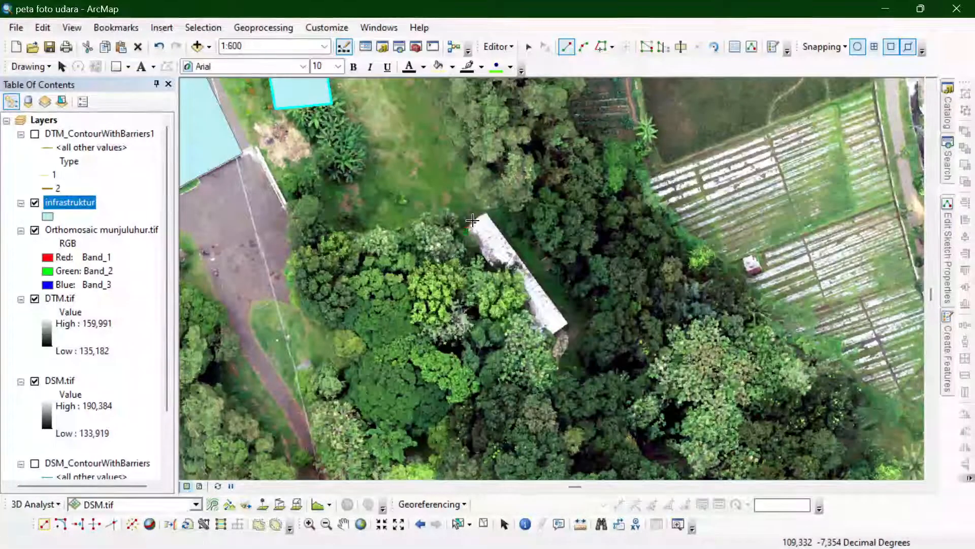
click(474, 220)
click(485, 214)
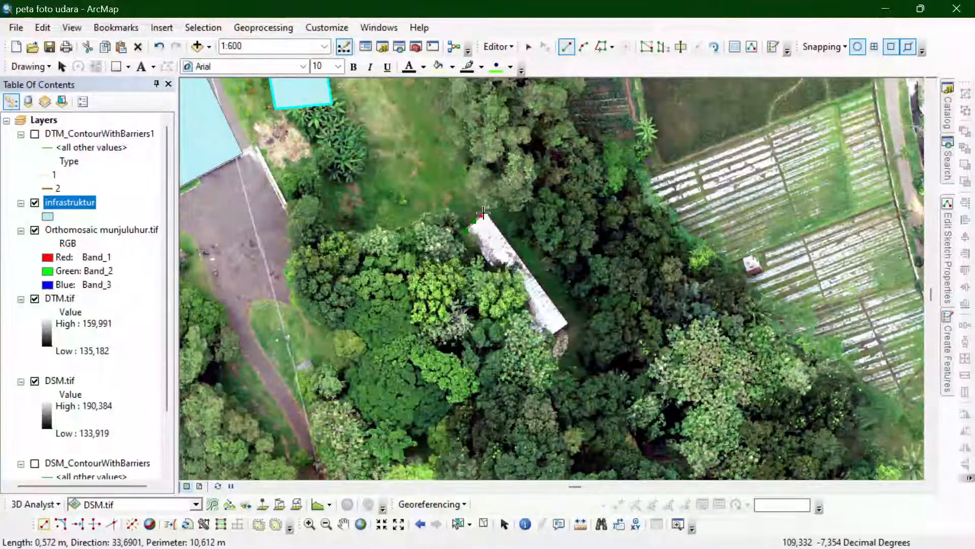
click(568, 321)
click(544, 337)
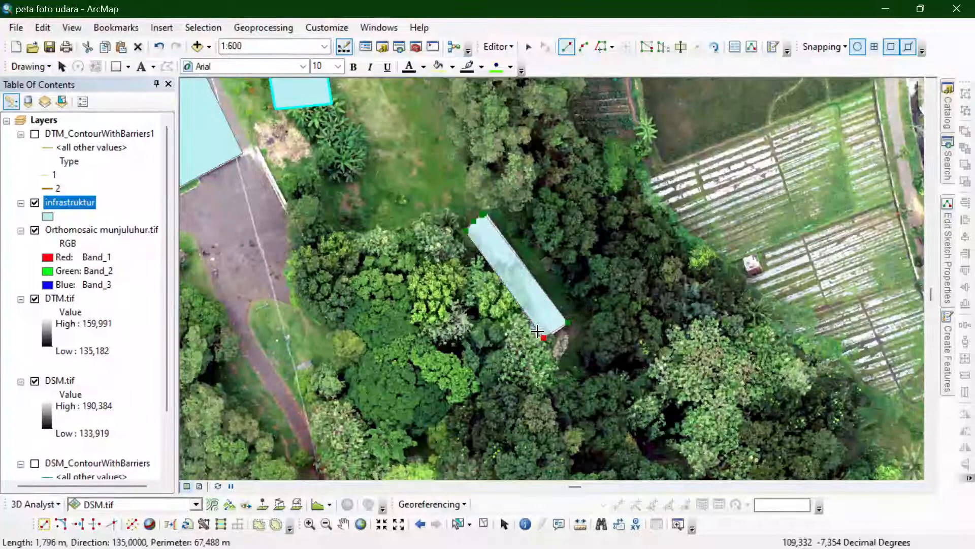
double_click(466, 234)
- Start a polygon for the bare clearing in the southern woods, tracing its west edge northward from the small orange-roofed structure
scroll(654, 90, down, 2)
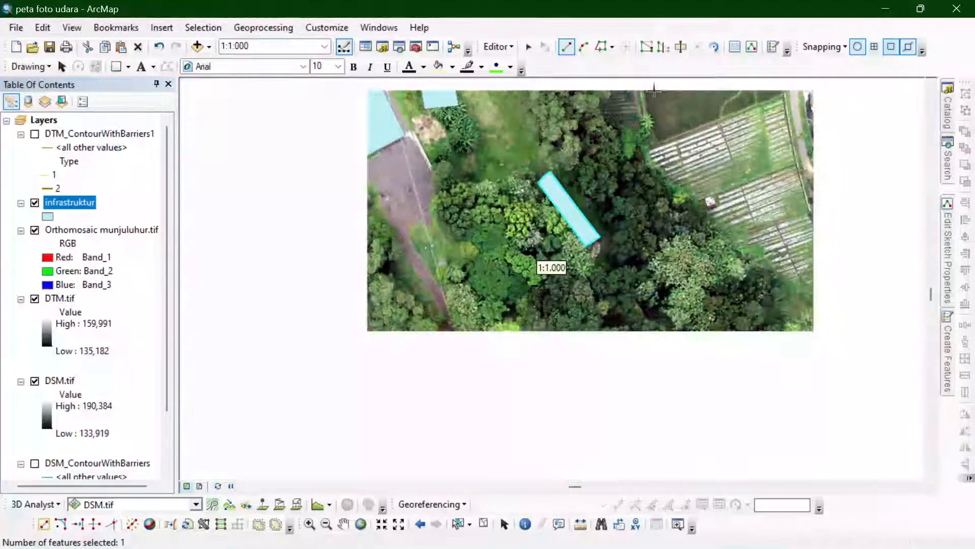
scroll(605, 413, up, 2)
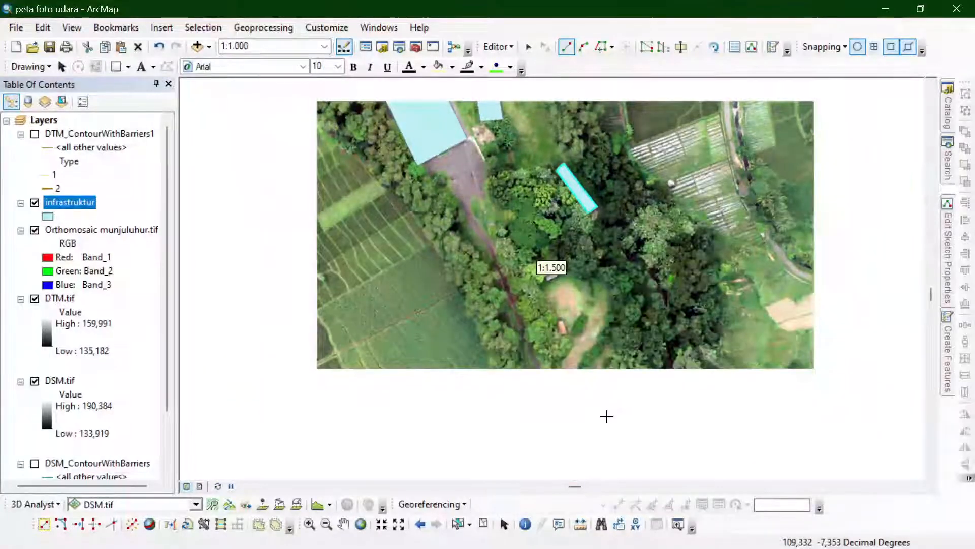
scroll(617, 433, up, 3)
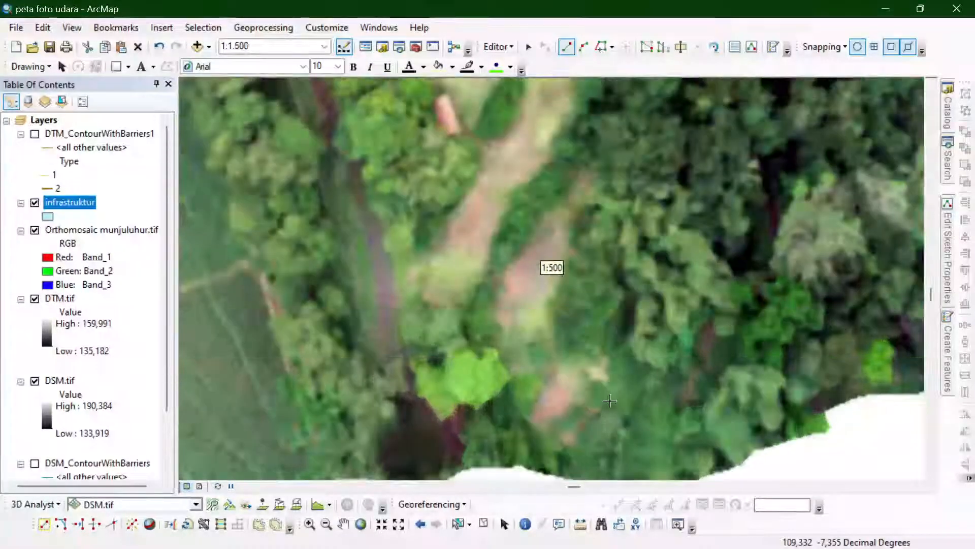
scroll(609, 434, down, 1)
scroll(551, 277, down, 2)
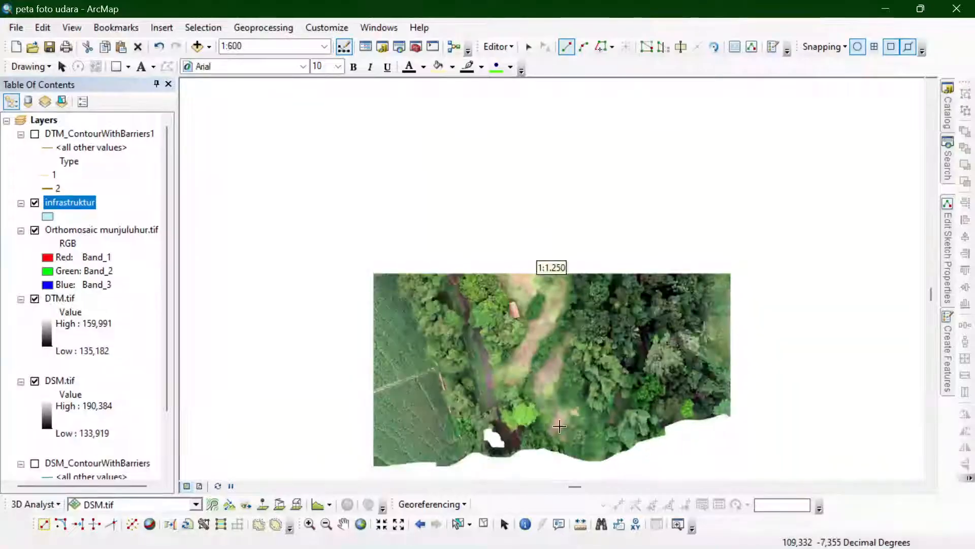
scroll(588, 337, up, 1)
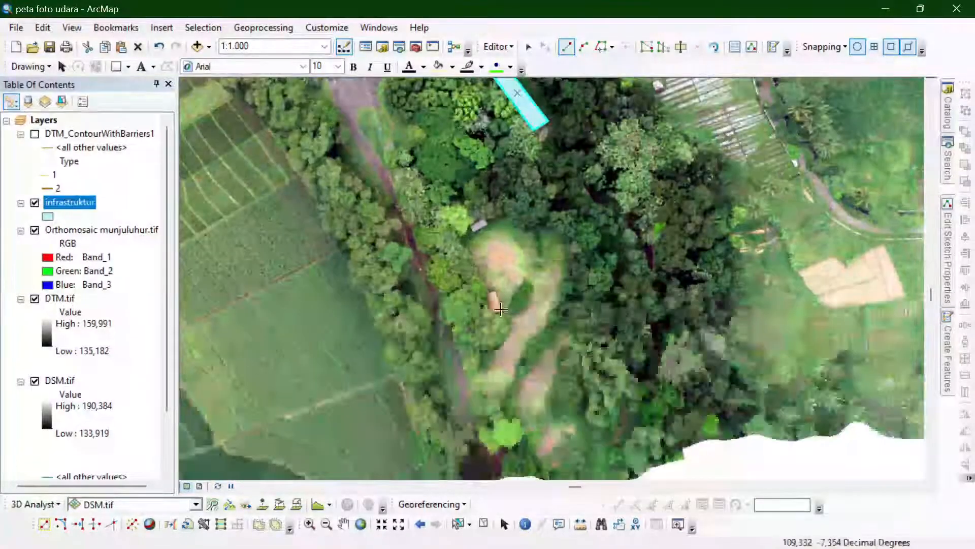
click(496, 313)
click(491, 308)
click(488, 301)
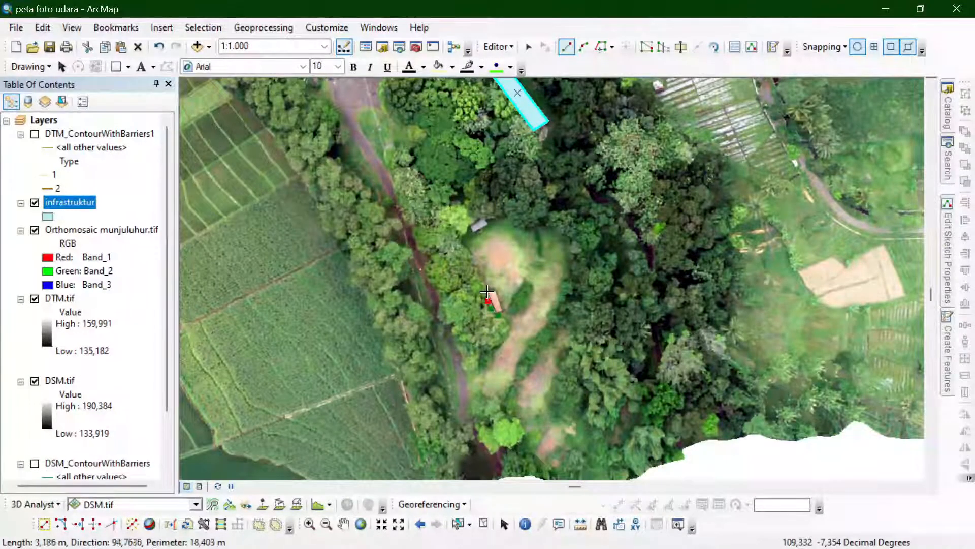
click(488, 293)
click(479, 274)
click(475, 262)
click(468, 246)
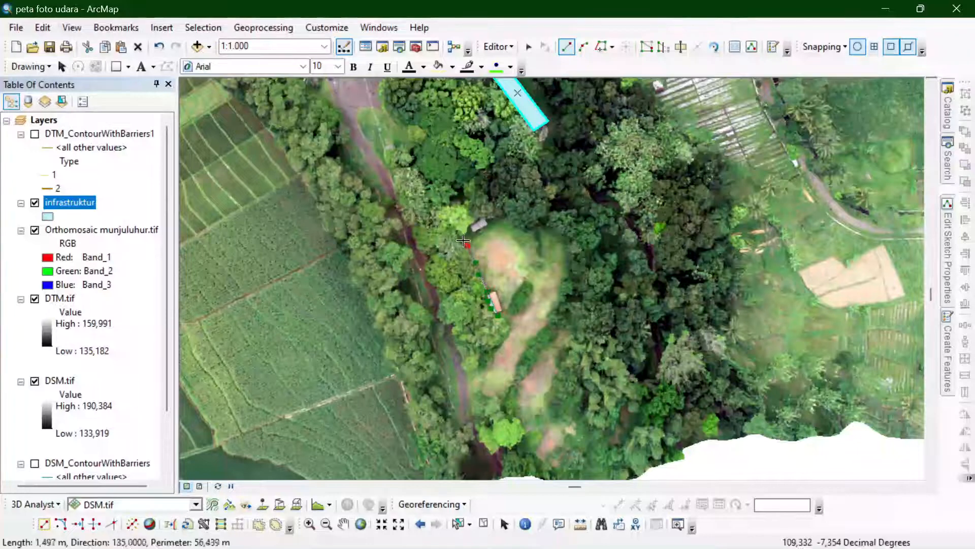
- Trace the clearing's rounded northwest corner and its north edge, including the shallow dip in the middle
click(464, 238)
click(463, 227)
click(472, 220)
click(487, 214)
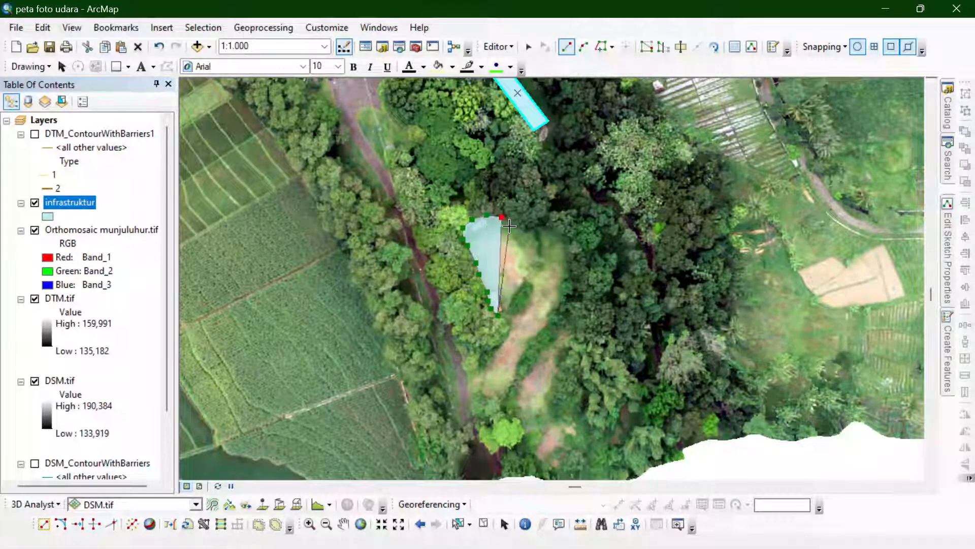
click(501, 217)
click(510, 226)
click(521, 233)
click(534, 229)
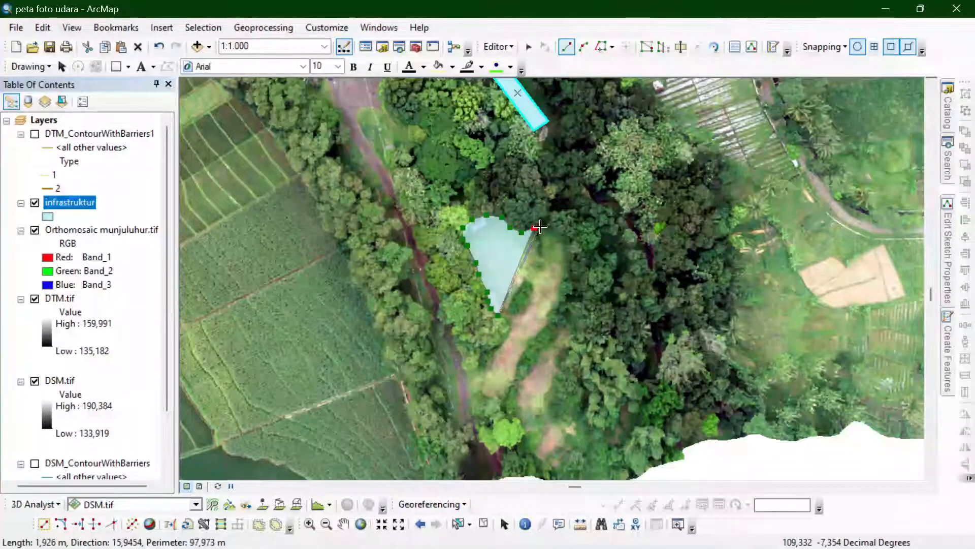
- Trace the clearing's rounded northeast corner and its east side down to the narrow waist
click(540, 229)
click(552, 235)
click(565, 239)
click(570, 250)
click(570, 267)
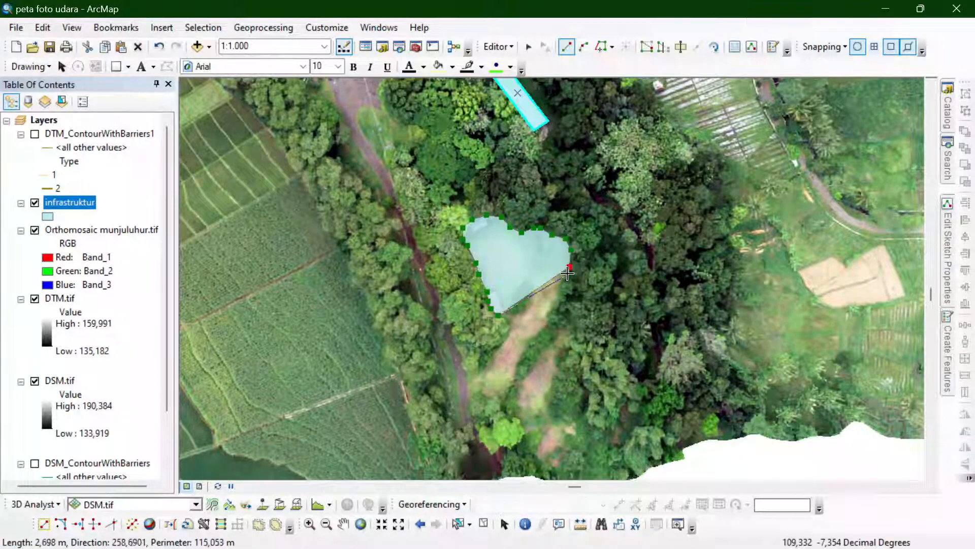
click(565, 282)
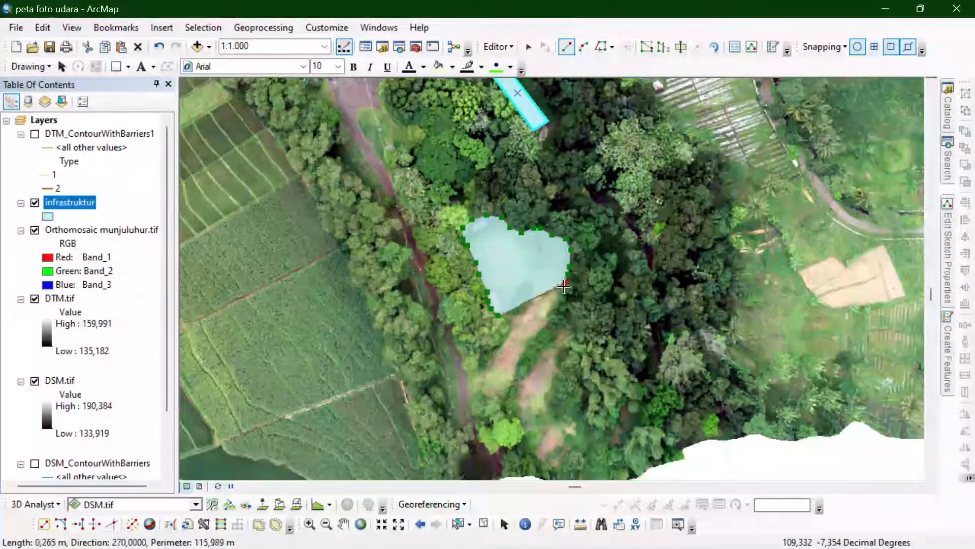
click(546, 312)
- Trace the east edge of the clearing's middle part, around its eastern bulge and down to the southern lobe
click(550, 323)
click(561, 328)
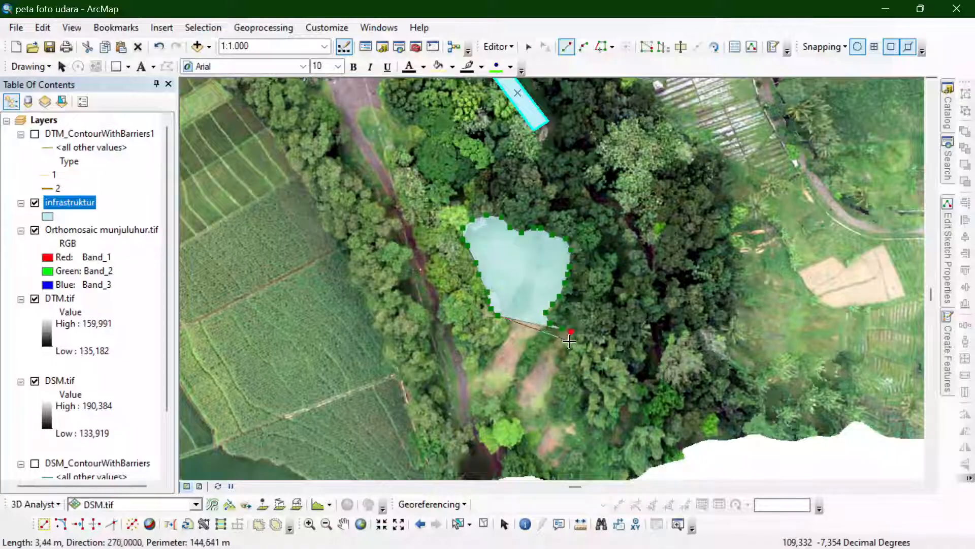
click(569, 341)
click(561, 353)
click(555, 364)
click(546, 406)
click(550, 412)
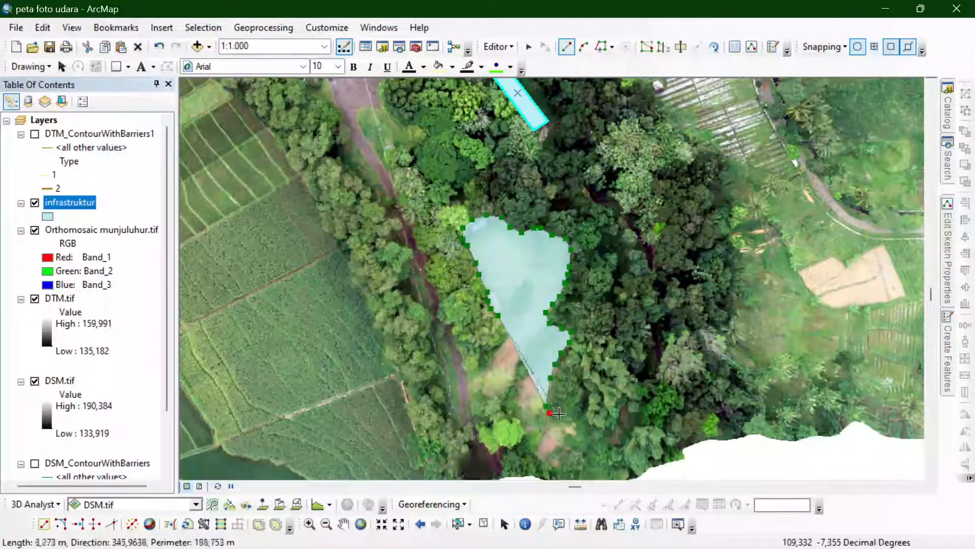
- Trace around the clearing's rounded southern lobe and back up its west side
click(568, 415)
click(584, 441)
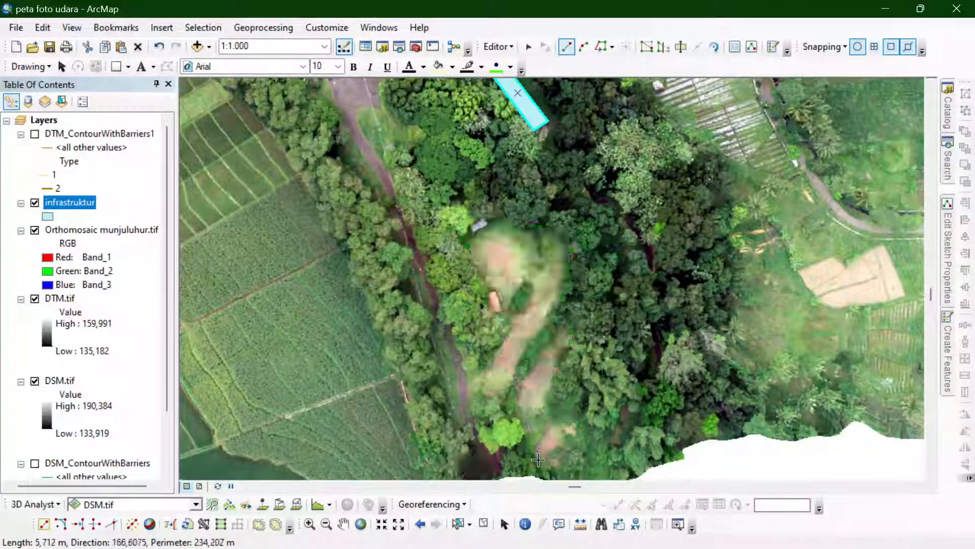
click(568, 459)
click(555, 463)
click(528, 453)
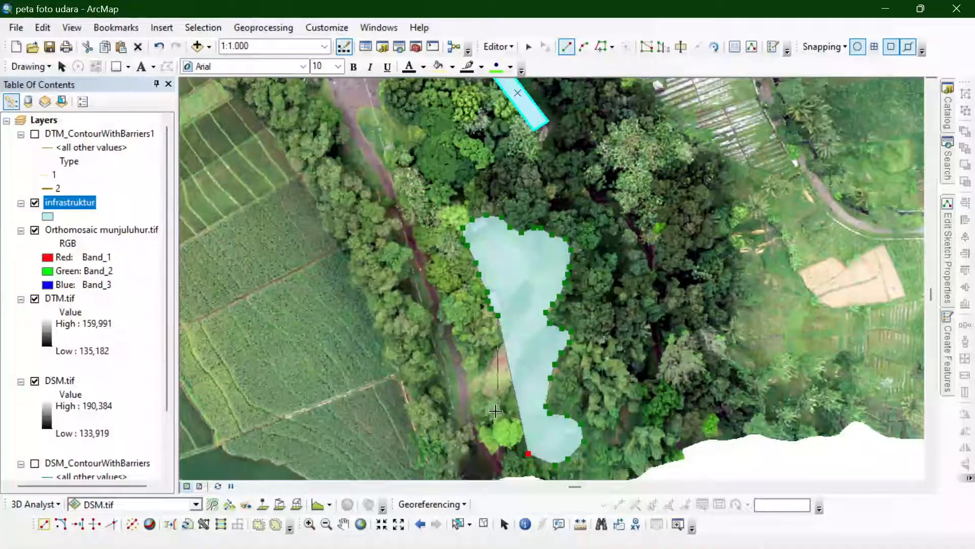
click(523, 418)
- Trace the clearing's southwest corner and west side back to the start, re-placing the misplaced corner vertex, and finish the polygon
click(498, 411)
click(486, 417)
click(468, 418)
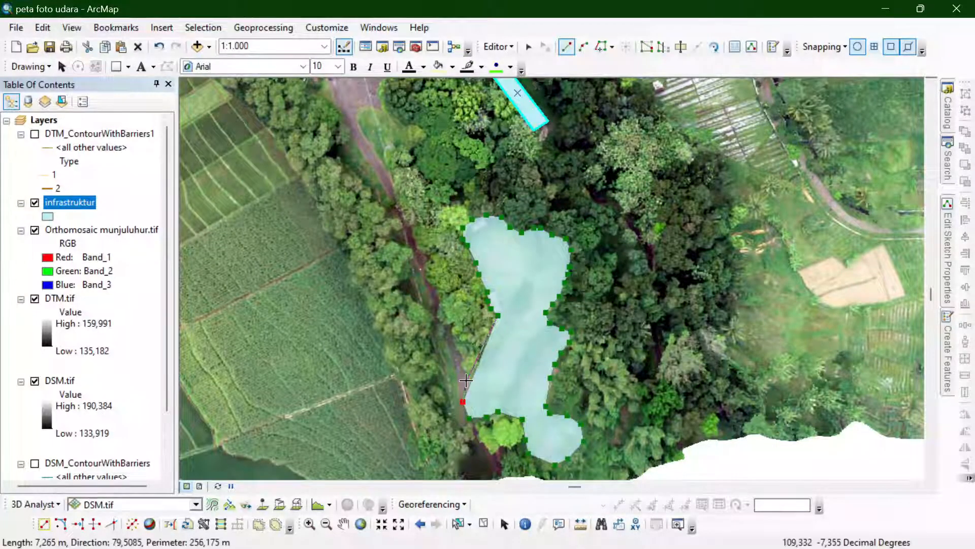
key(ctrl+z)
key(ctrl+y)
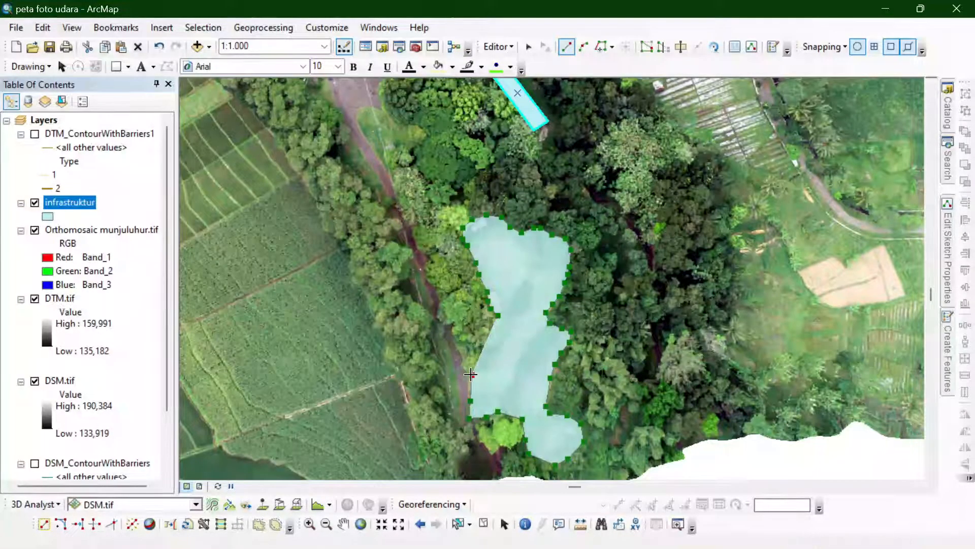
click(472, 374)
click(498, 356)
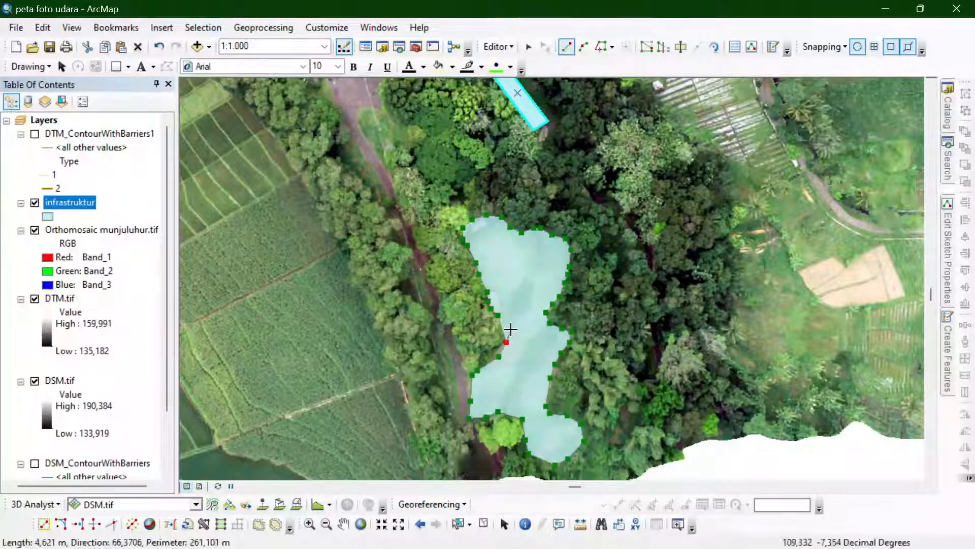
click(511, 330)
double_click(503, 318)
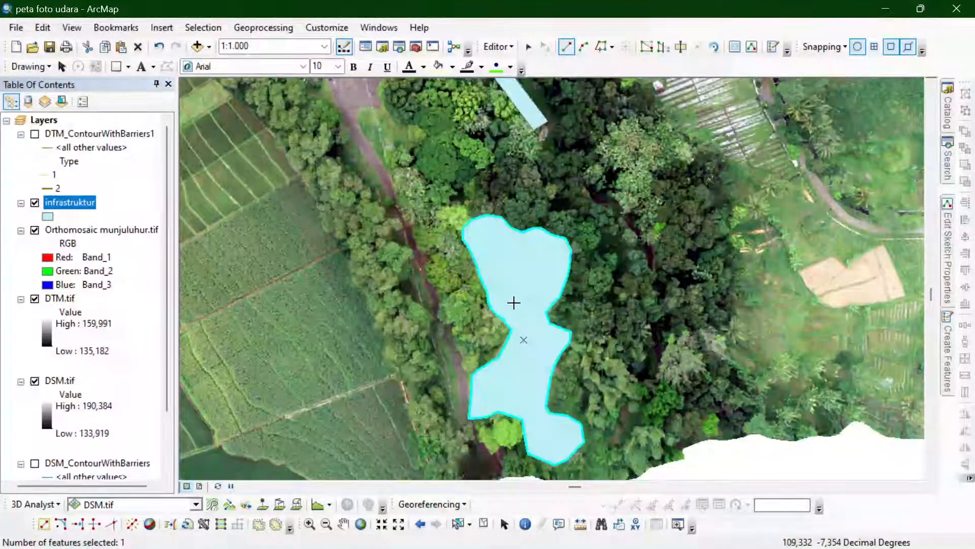
scroll(521, 308, up, 3)
scroll(556, 338, up, 3)
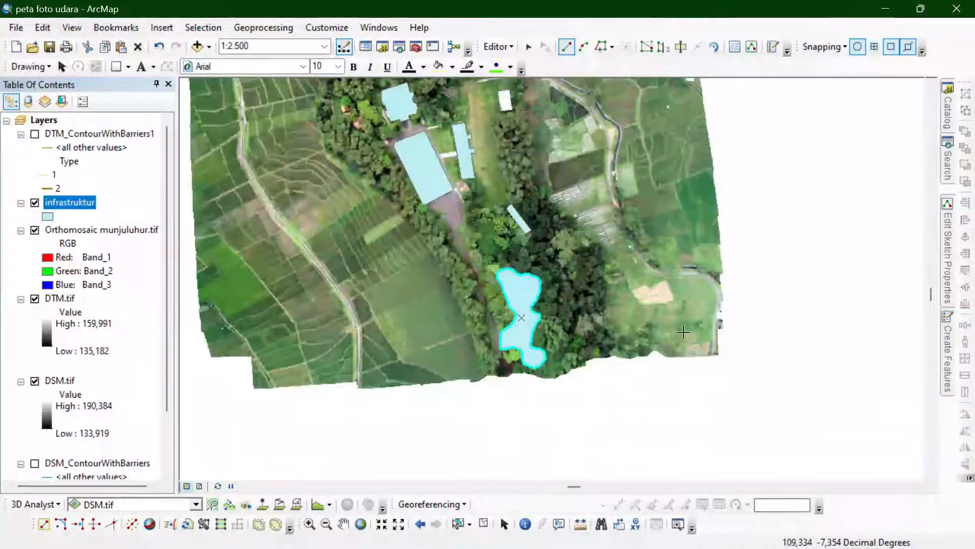
- Digitize the small white-roofed building at the north end of the long grass strip as a four-cornered polygon
scroll(544, 155, down, 5)
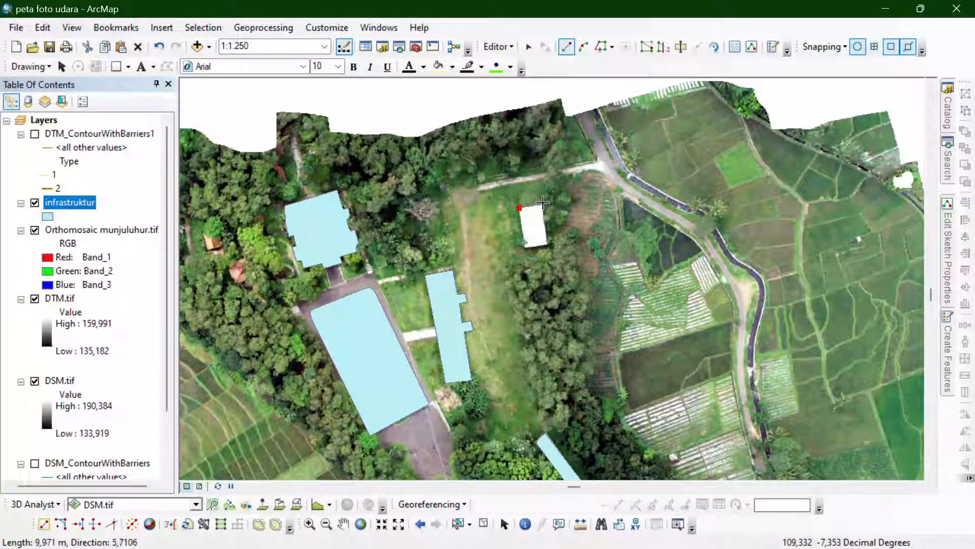
click(543, 204)
click(547, 245)
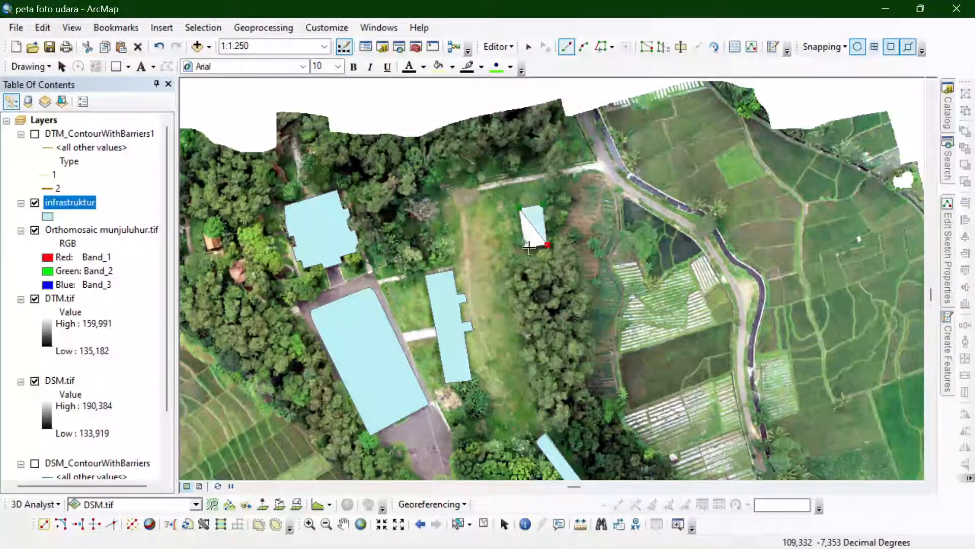
double_click(524, 247)
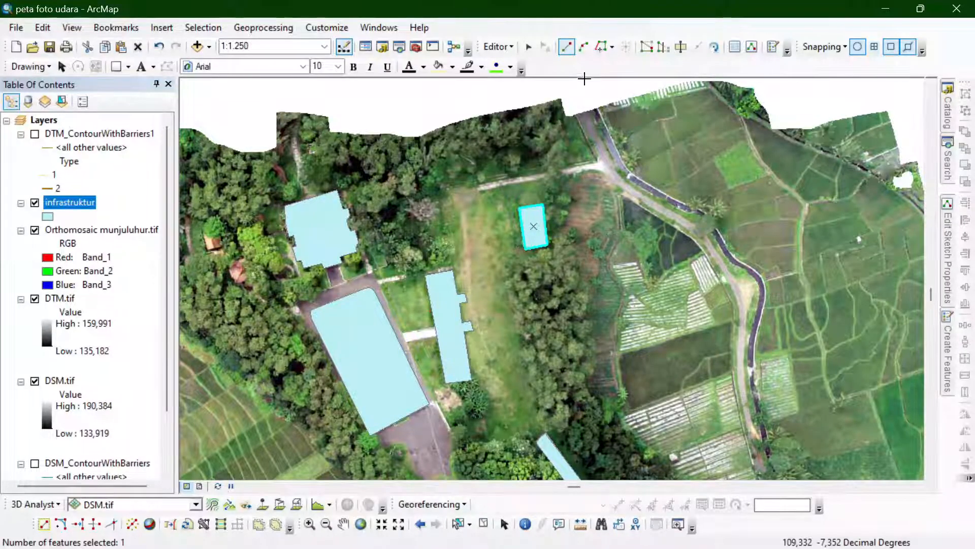
scroll(588, 87, up, 3)
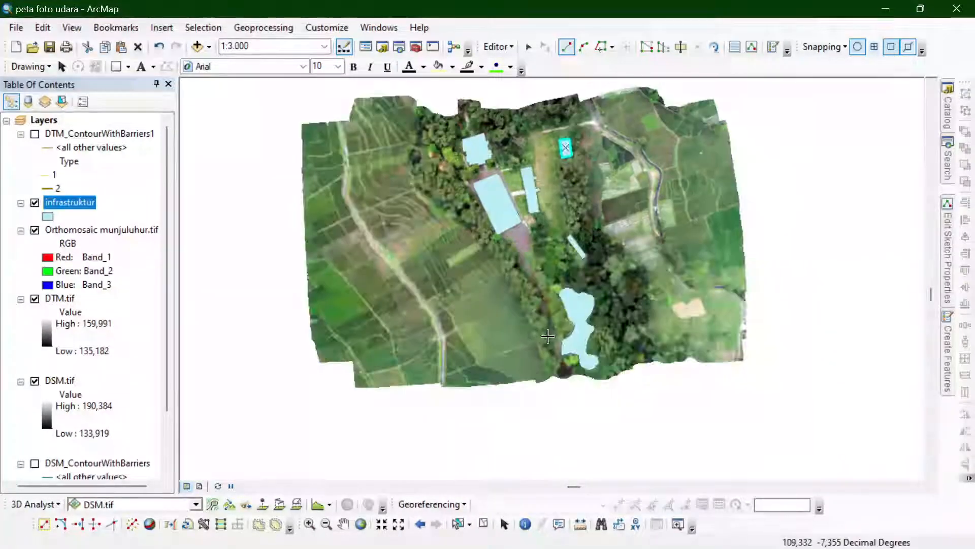
- Digitize the red-roofed house among the trees southwest of the northern building as a polygon
scroll(544, 206, down, 1)
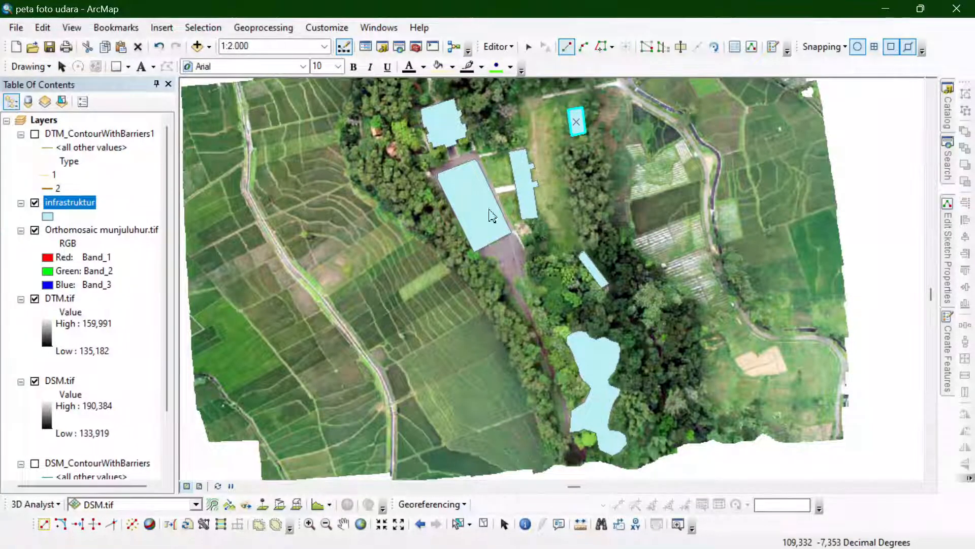
scroll(384, 138, down, 5)
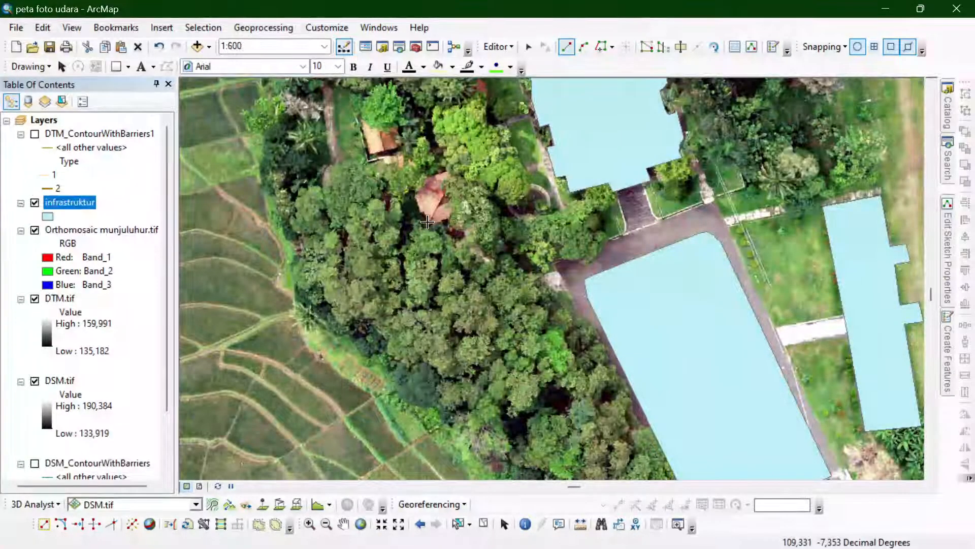
click(427, 222)
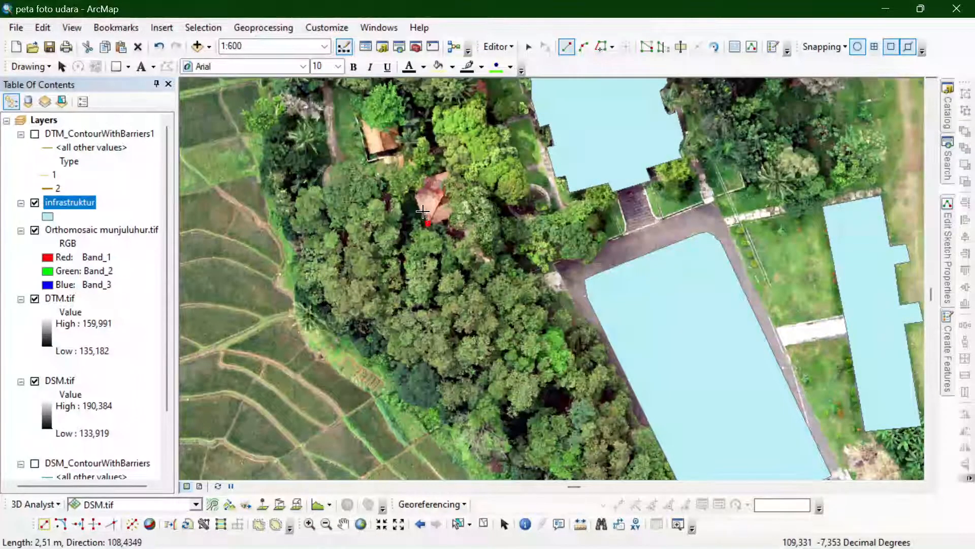
click(422, 212)
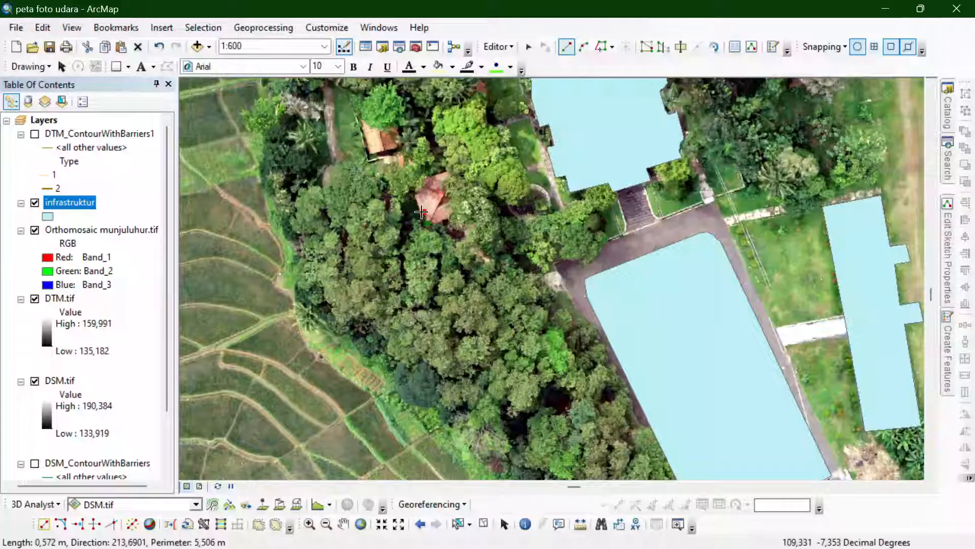
click(411, 181)
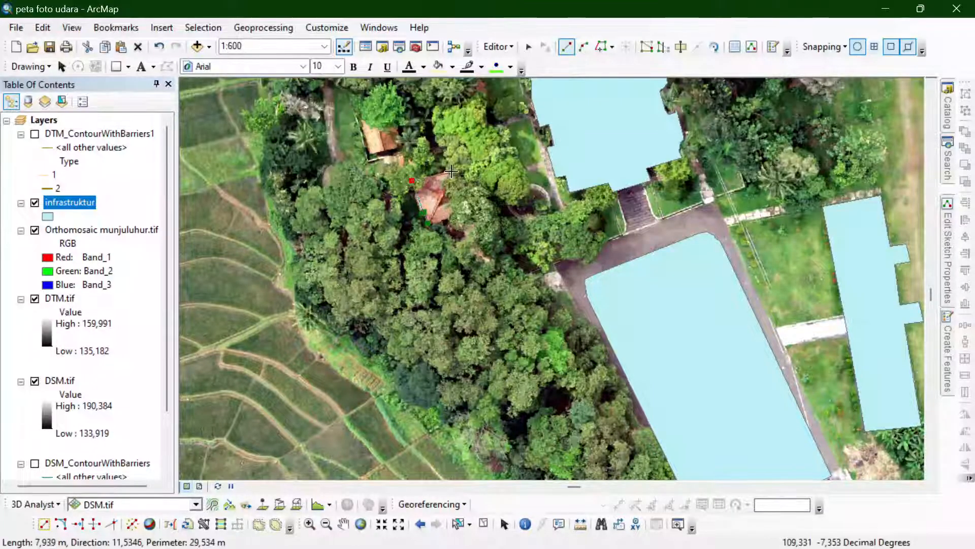
double_click(474, 209)
- Digitize the orange-roofed house just northwest of the red-roofed one as a polygon, including its tree-covered corner
scroll(368, 223, up, 2)
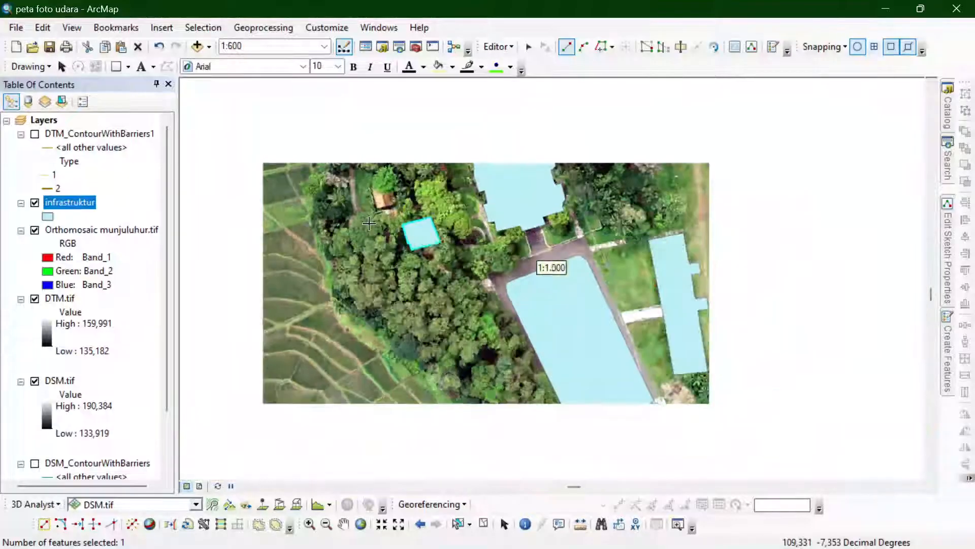
scroll(369, 223, up, 1)
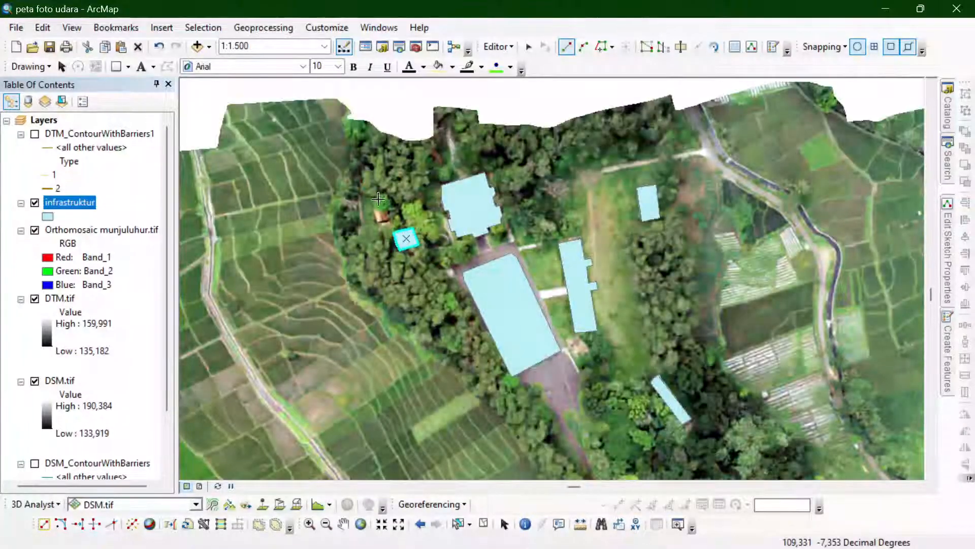
scroll(380, 215, down, 3)
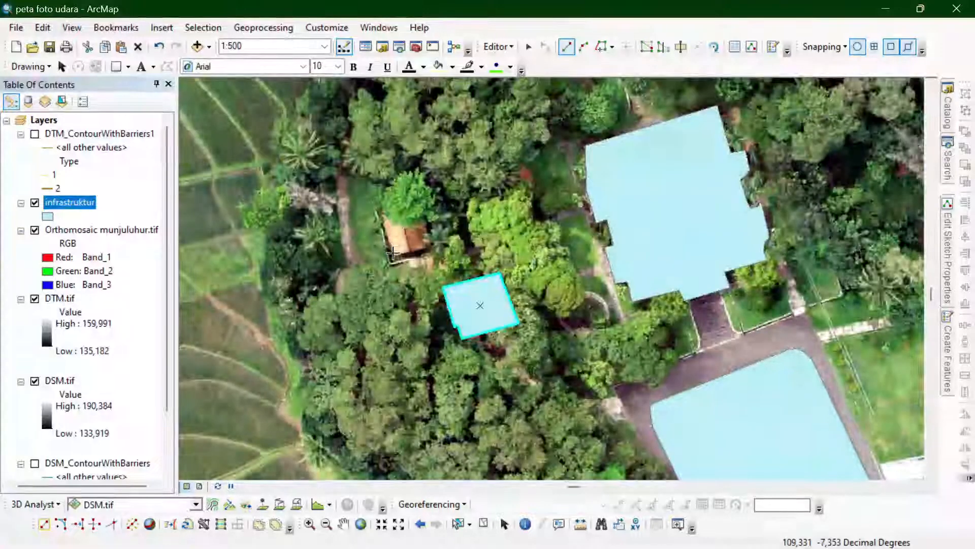
click(393, 256)
click(379, 211)
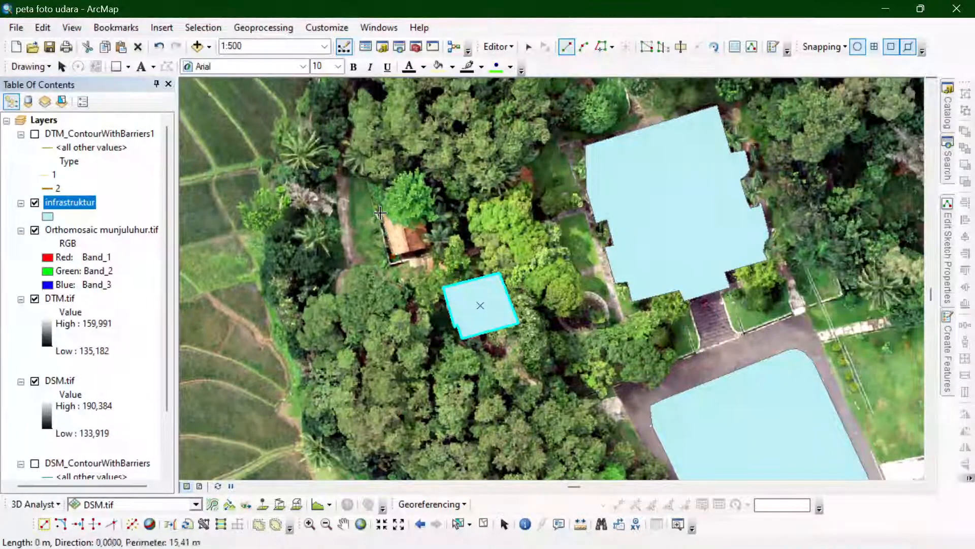
click(416, 202)
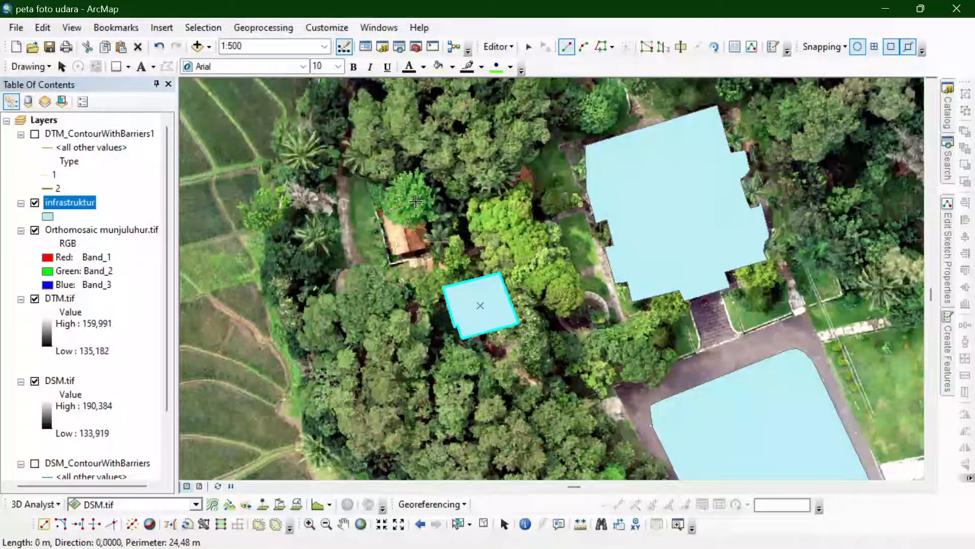
double_click(429, 245)
- Stop the editing session and save the edits to the infrastruktur layer
scroll(332, 145, down, 3)
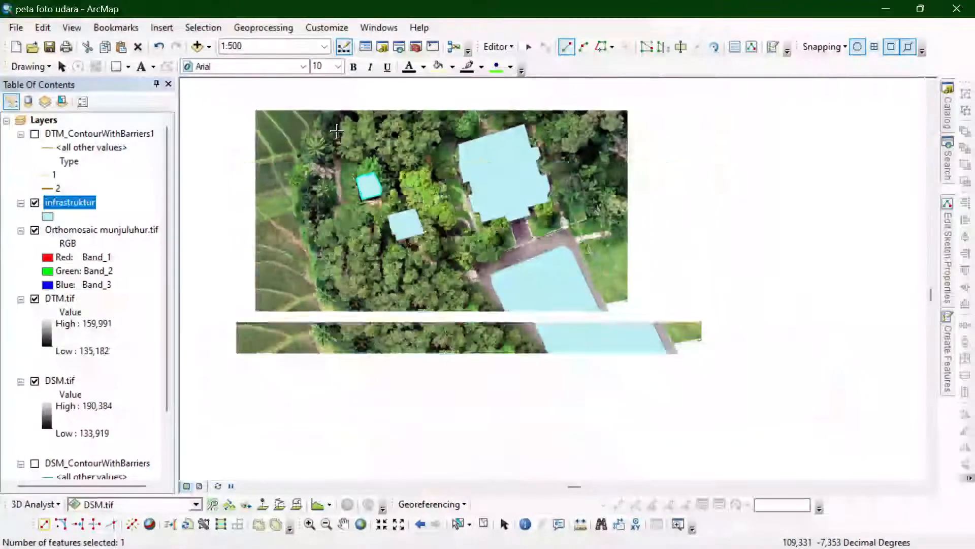
scroll(356, 168, down, 2)
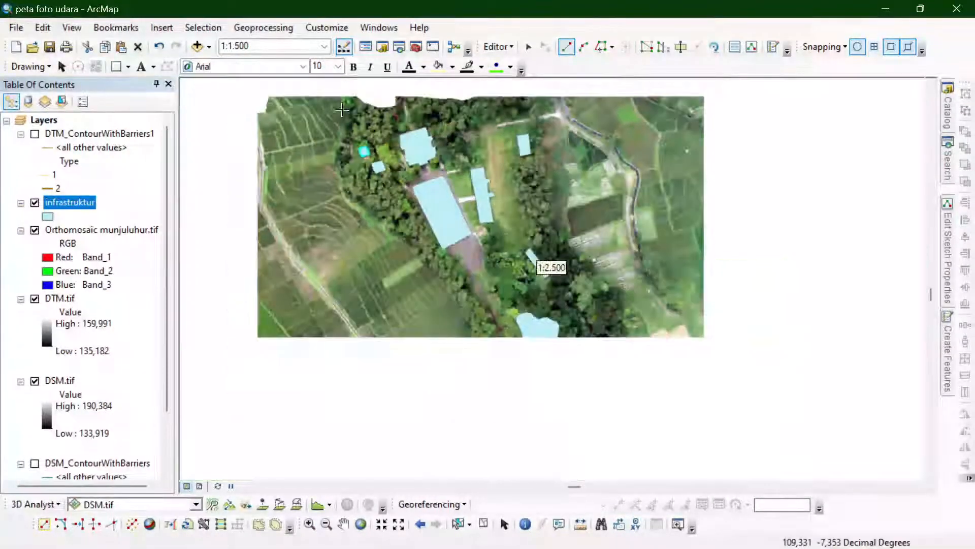
scroll(356, 168, up, 1)
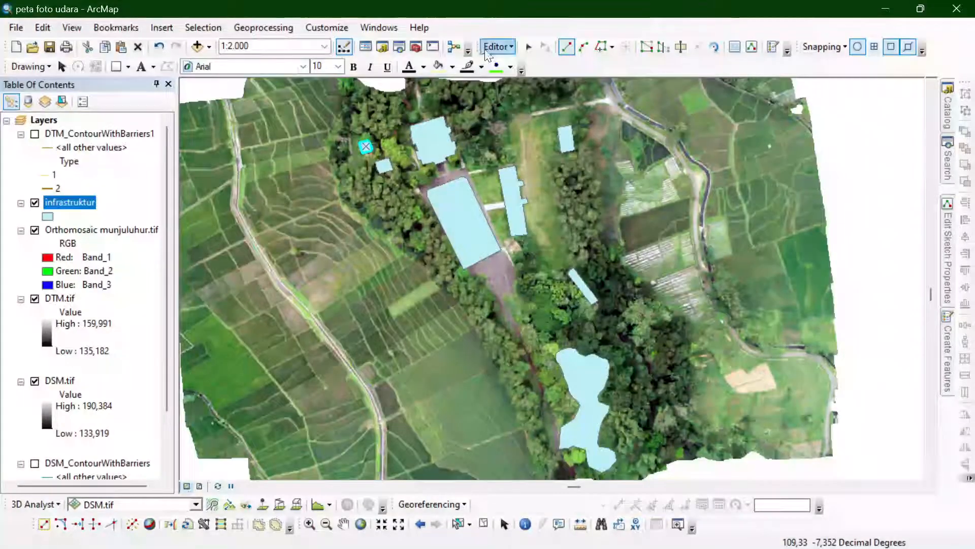
click(486, 50)
click(510, 72)
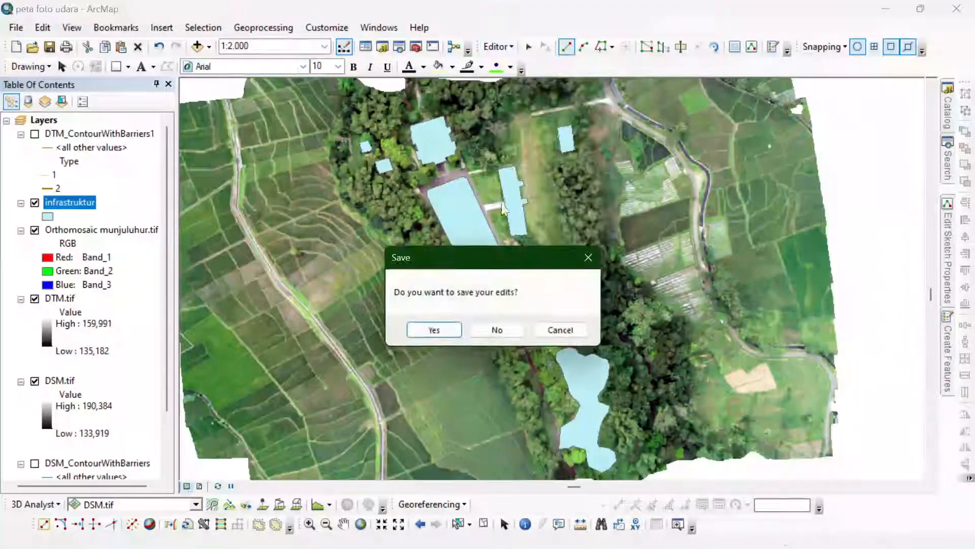
click(430, 330)
- Open the infrastruktur attribute table, move it off the digitized buildings, and select the record with FID 6
right_click(61, 208)
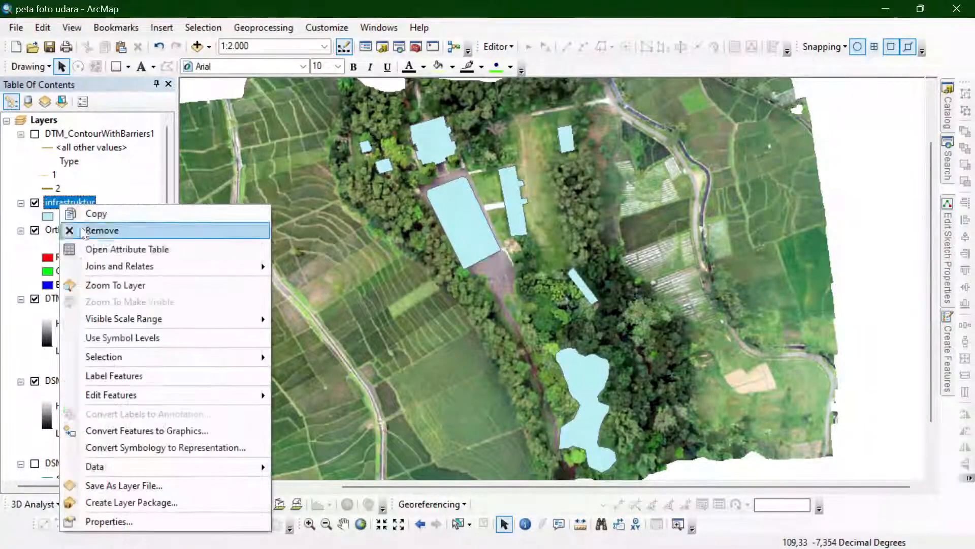
click(97, 249)
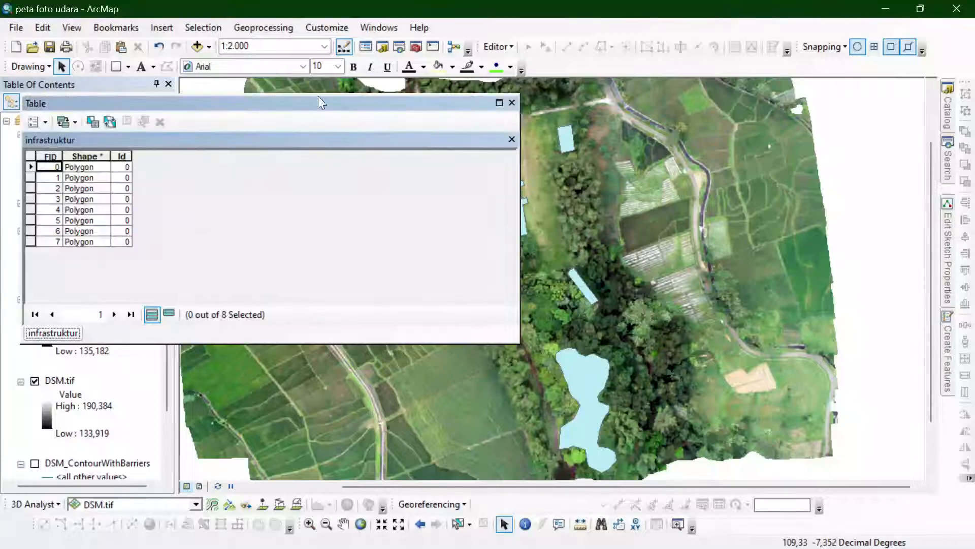
drag(322, 102, 818, 85)
click(575, 227)
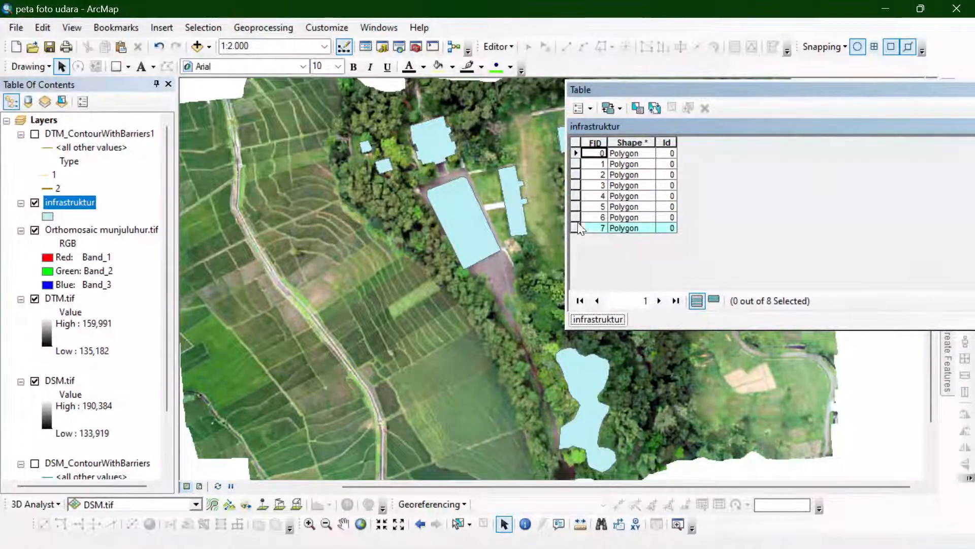
click(576, 216)
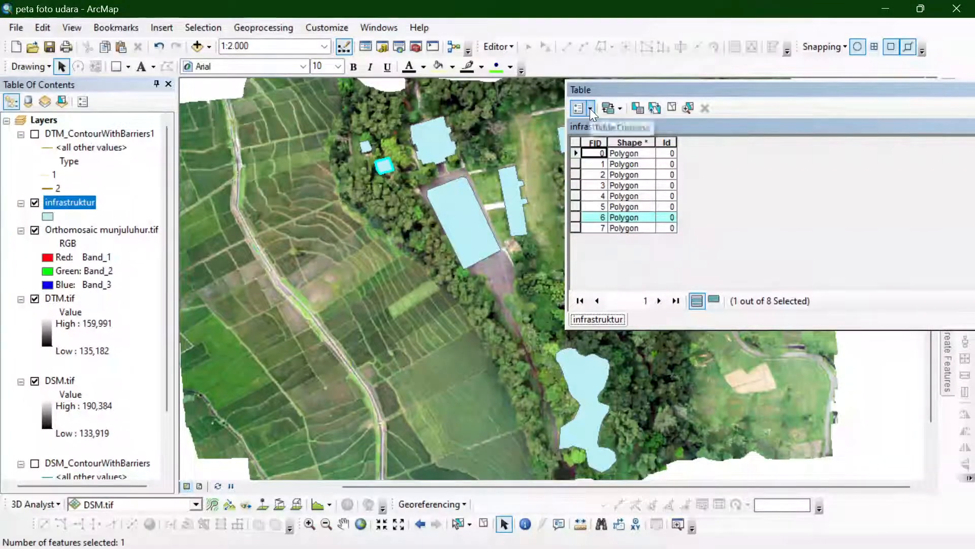
- Add a field named Luas of type Double to the infrastruktur attribute table
click(590, 109)
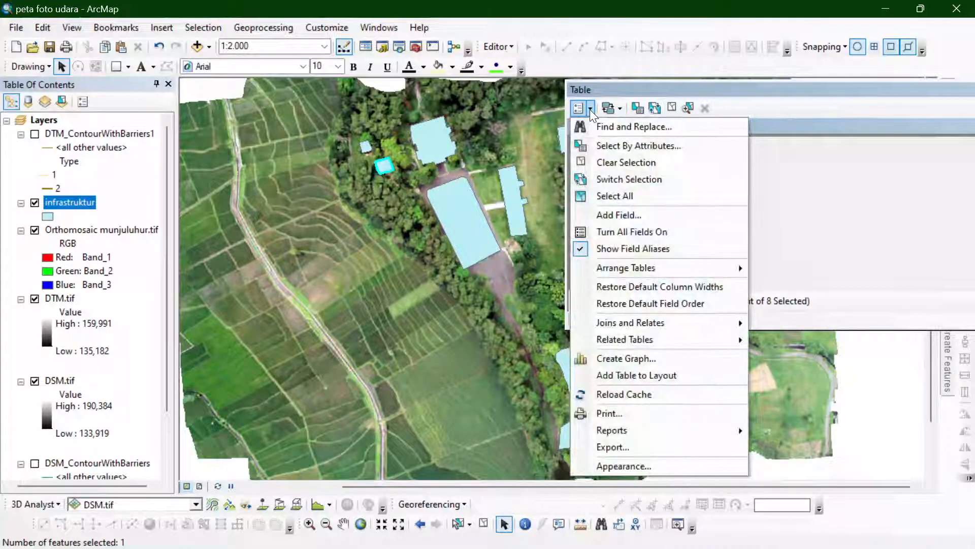
click(578, 111)
click(577, 111)
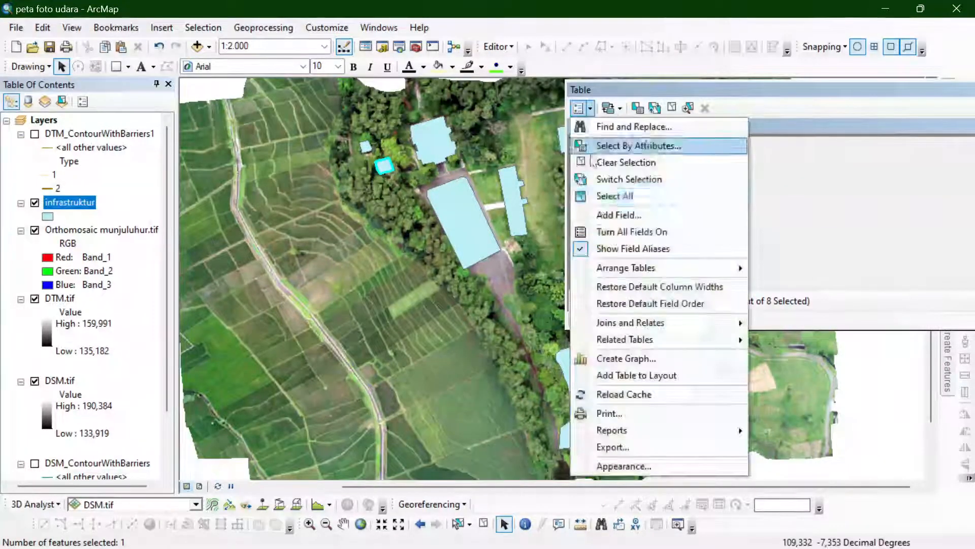
click(618, 215)
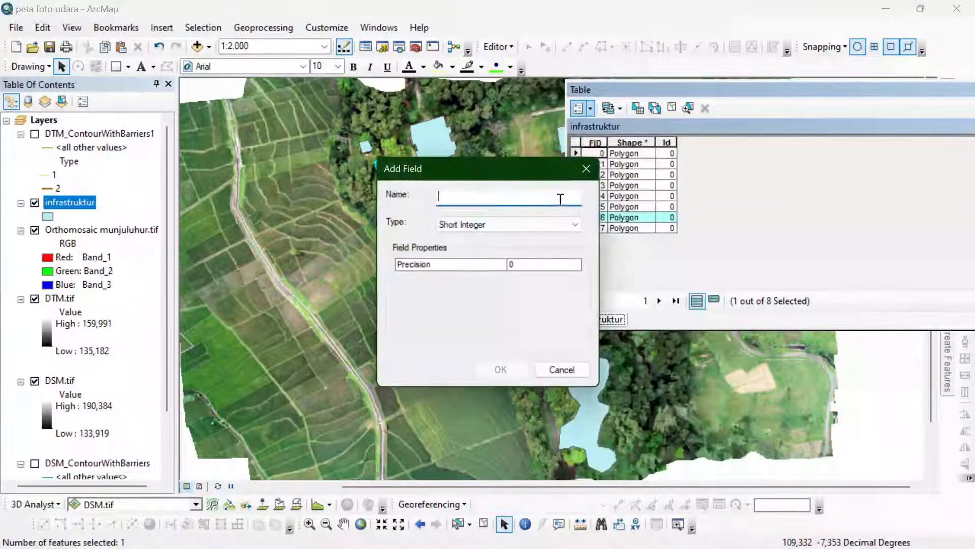
text(Luas)
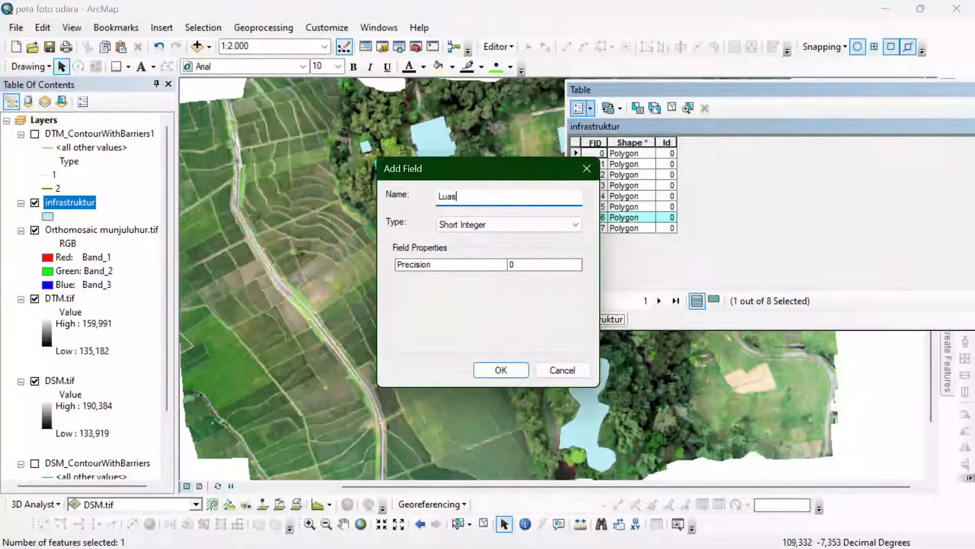
click(498, 223)
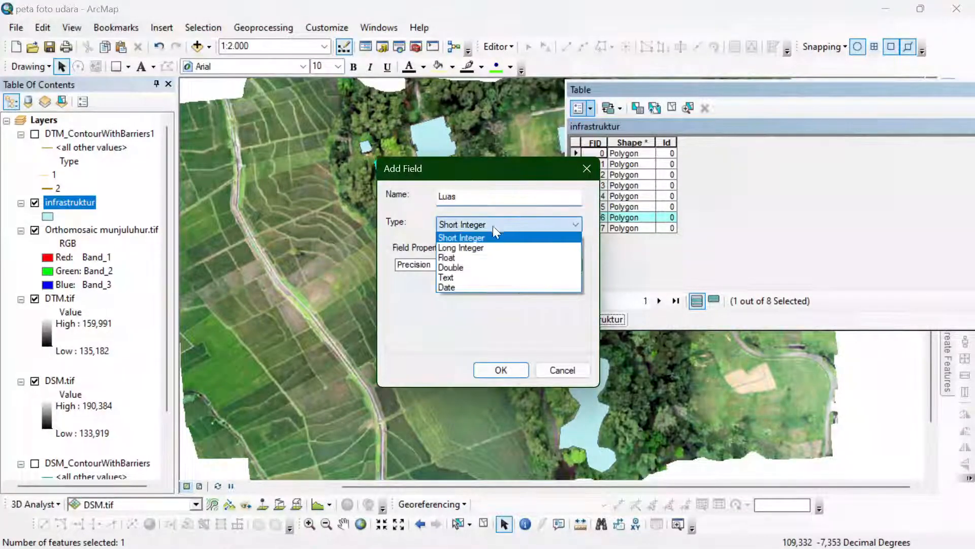
click(473, 268)
click(493, 367)
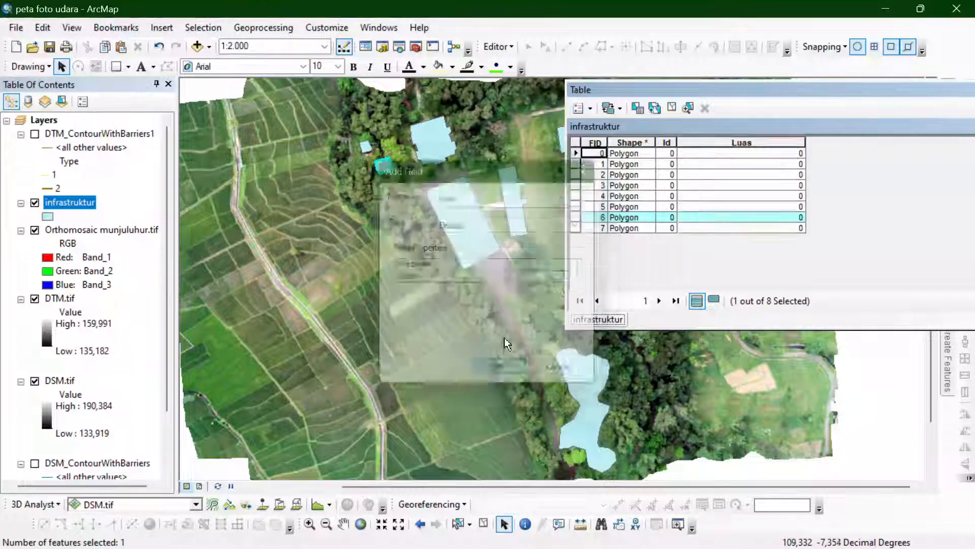
click(755, 143)
right_click(755, 143)
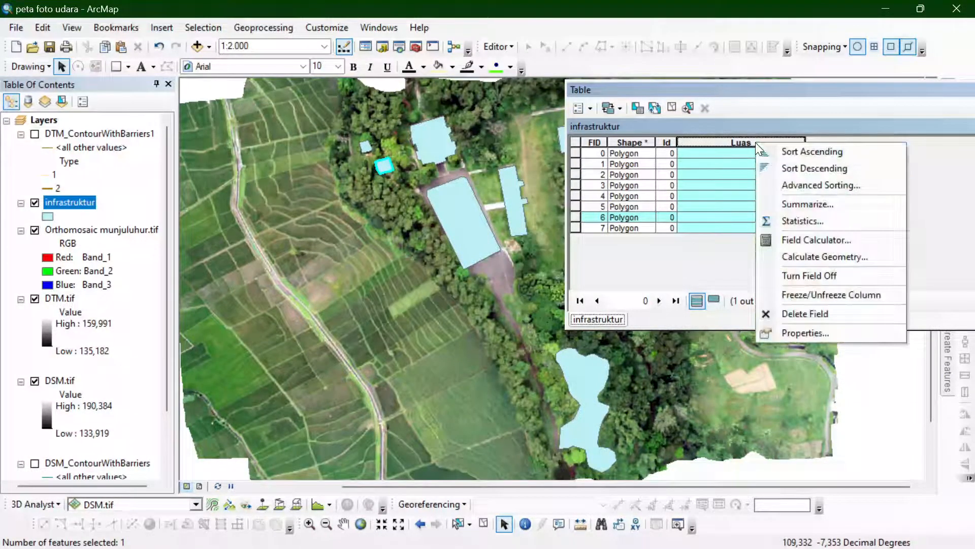
click(784, 241)
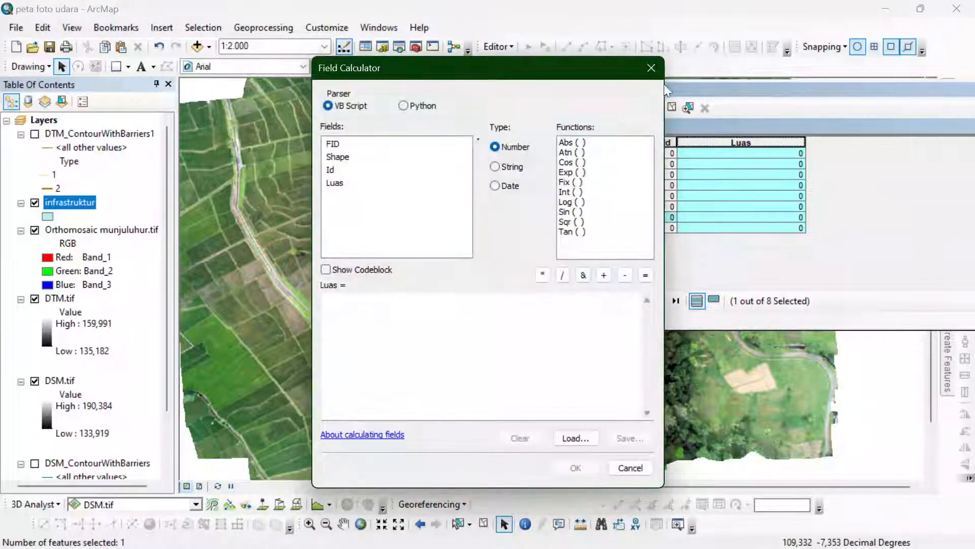
click(651, 68)
- Calculate the selected record's area into the Luas field in square kilometers, using the data source's coordinate system
right_click(715, 145)
click(796, 259)
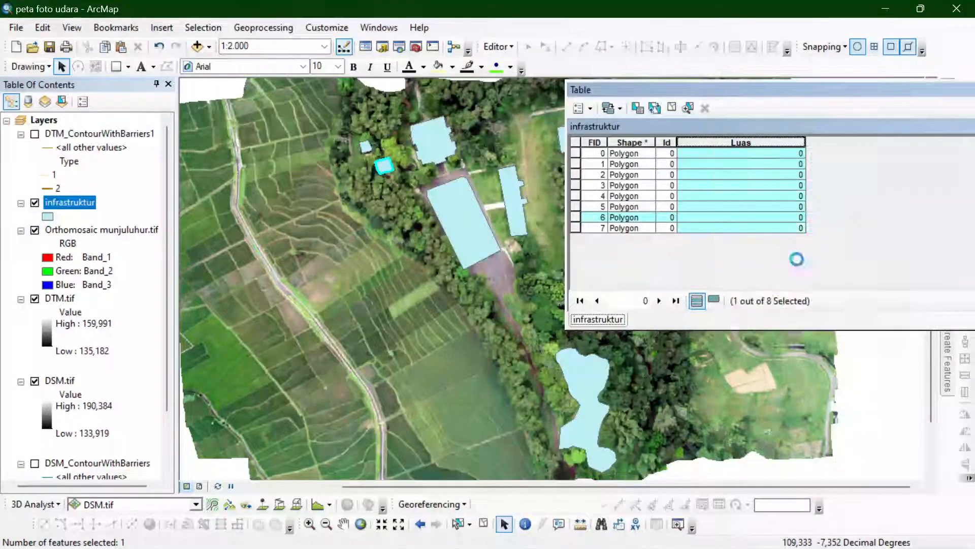
click(551, 196)
click(550, 196)
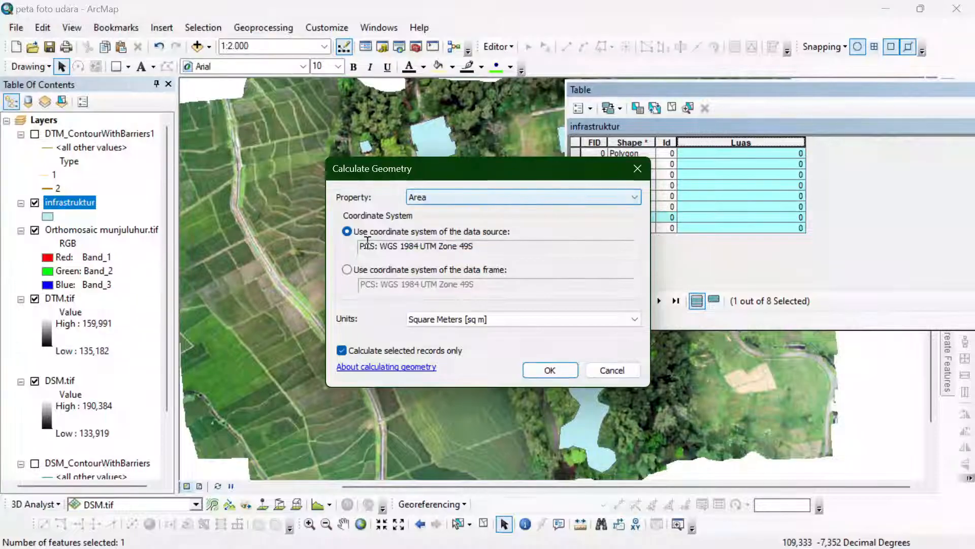
click(523, 319)
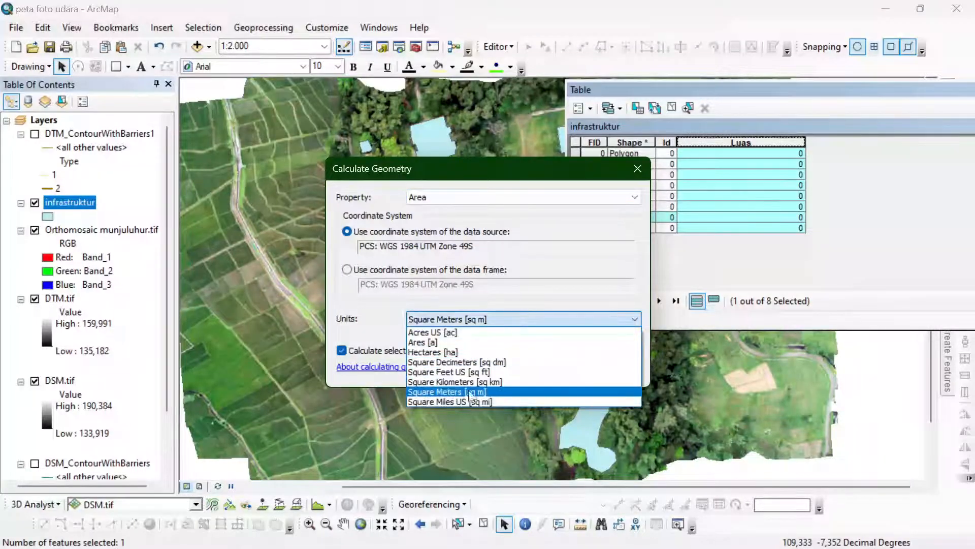
click(457, 381)
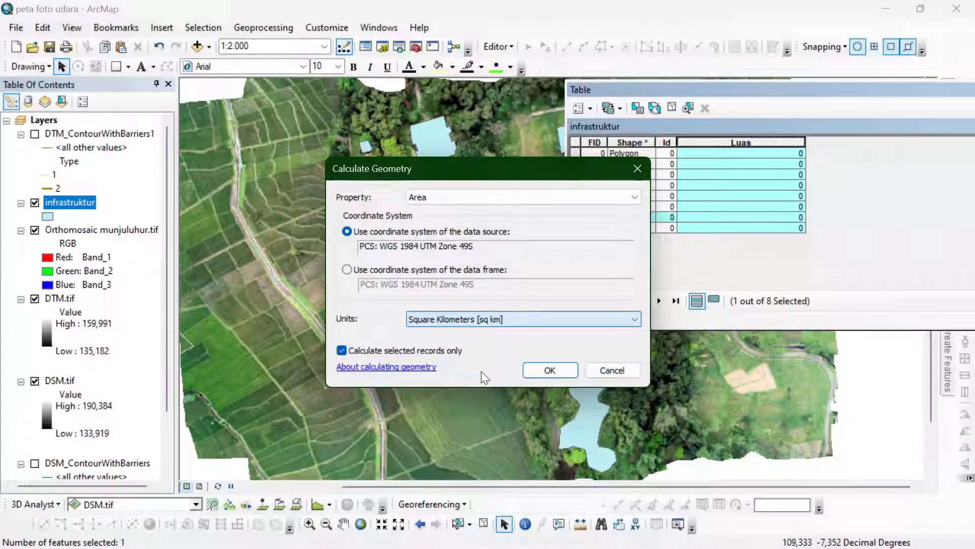
click(547, 369)
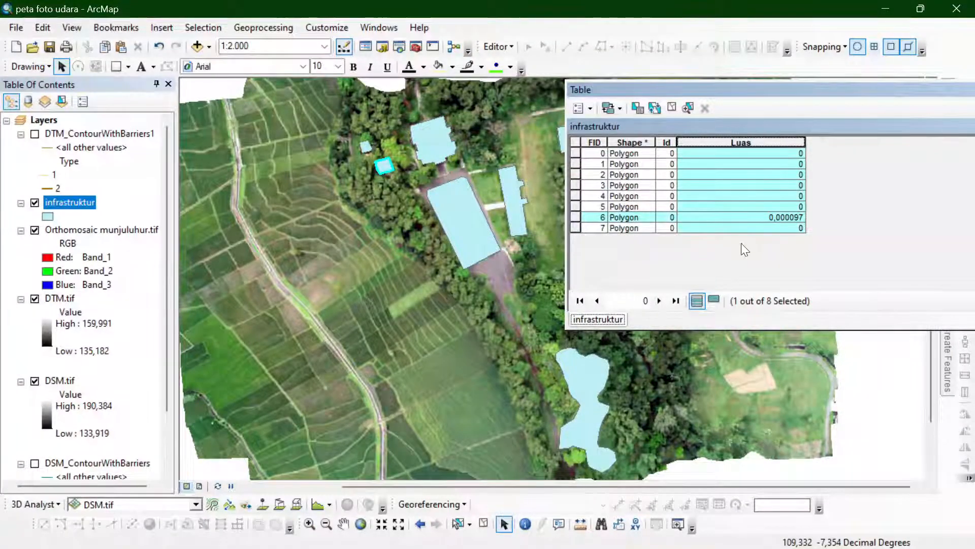
- Clear the record selection and calculate the area of all infrastruktur records into the Luas field in square kilometers
click(708, 174)
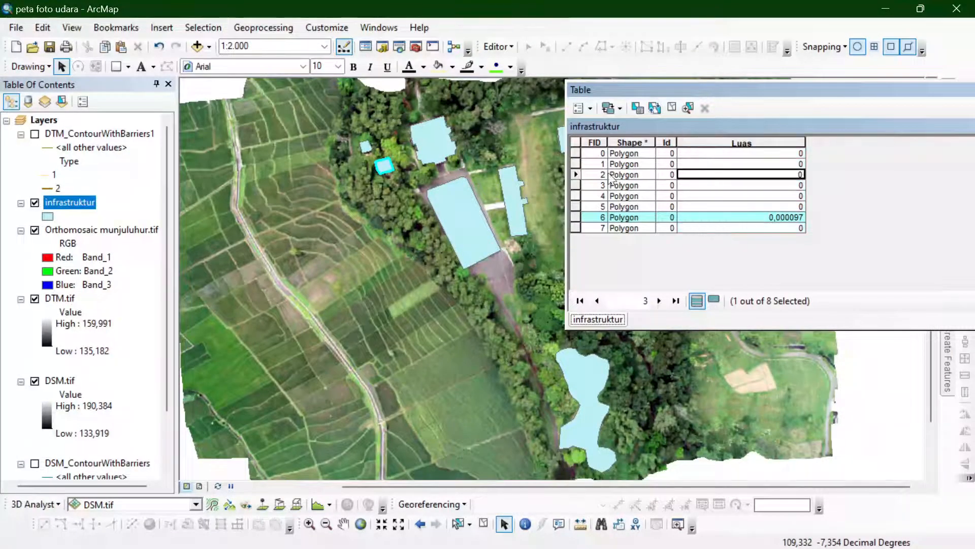
click(672, 107)
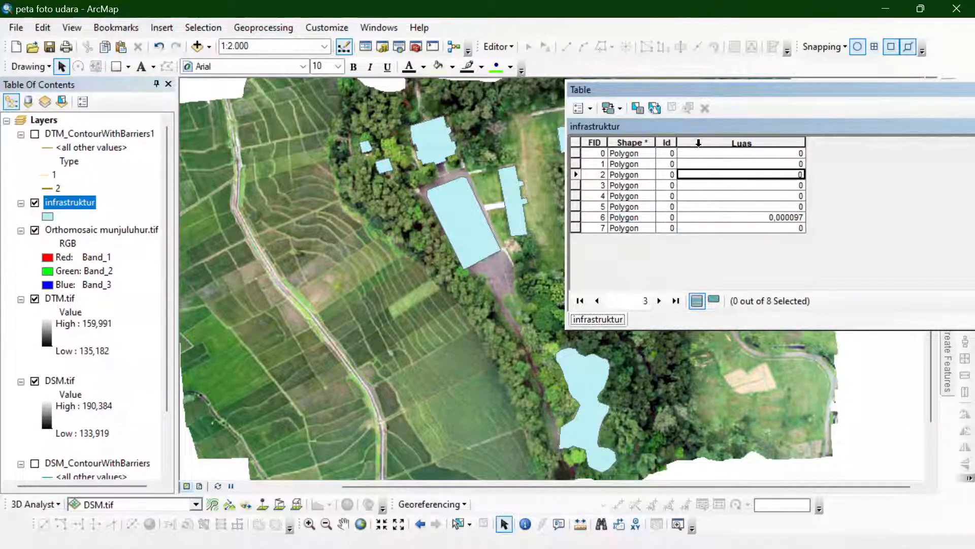
click(699, 144)
right_click(733, 139)
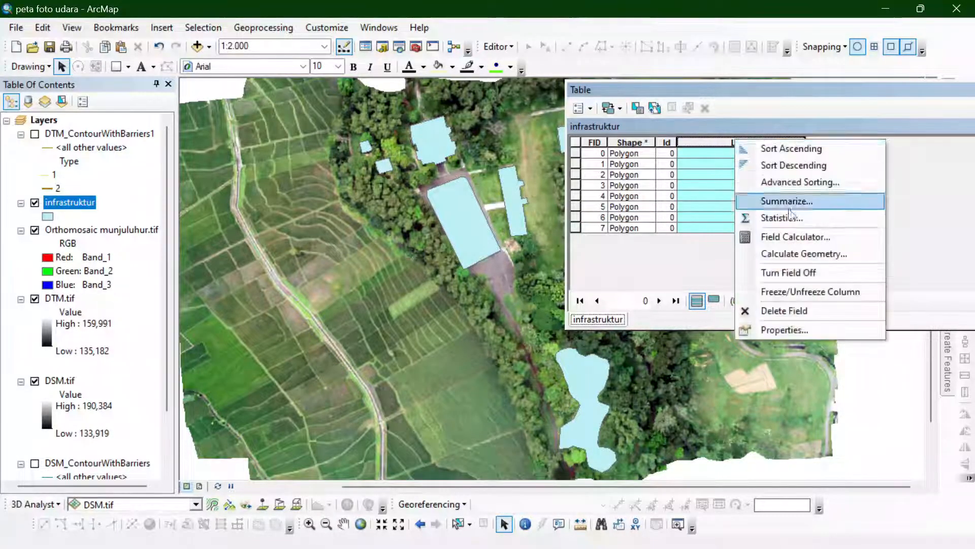
click(810, 255)
click(533, 318)
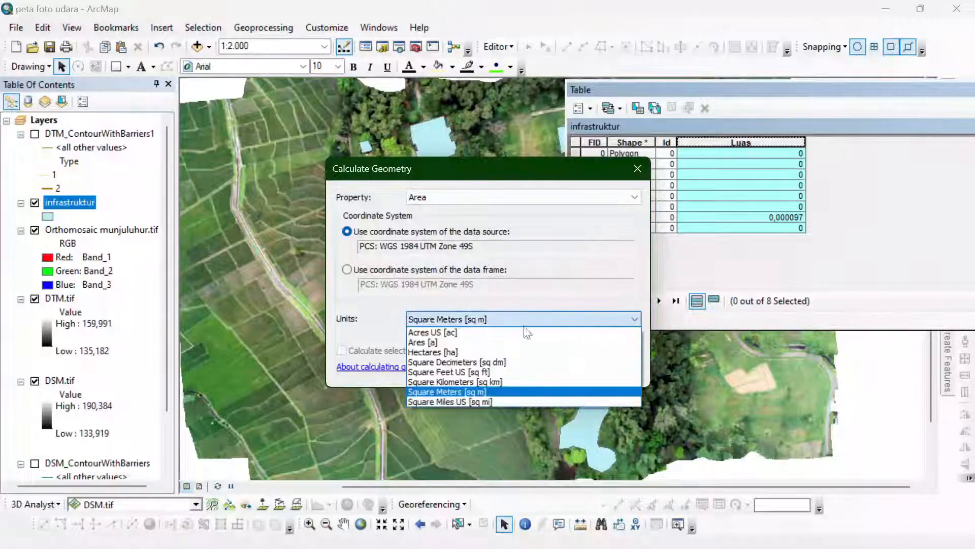
click(523, 373)
click(550, 370)
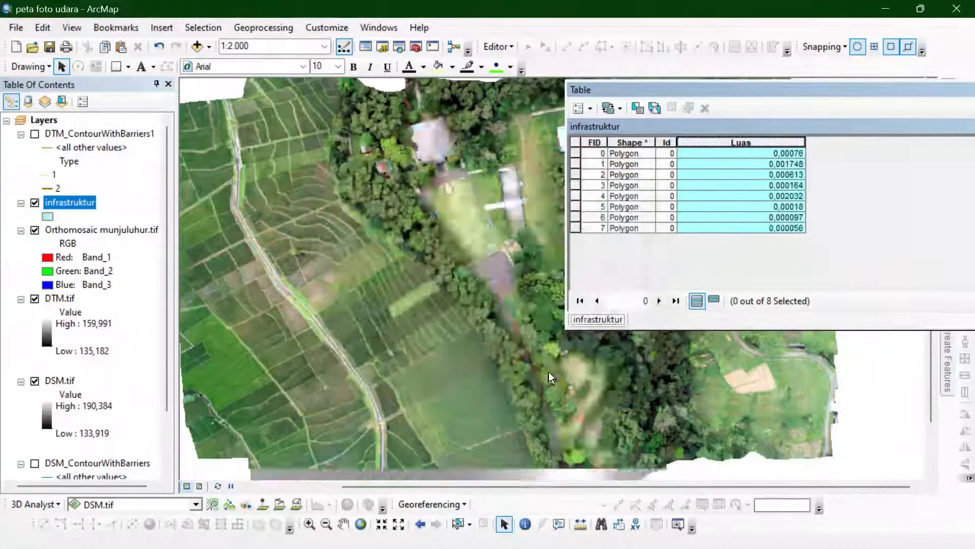
- Recalculate the Luas field for all records as area in square meters, using the data source's coordinate system
right_click(731, 143)
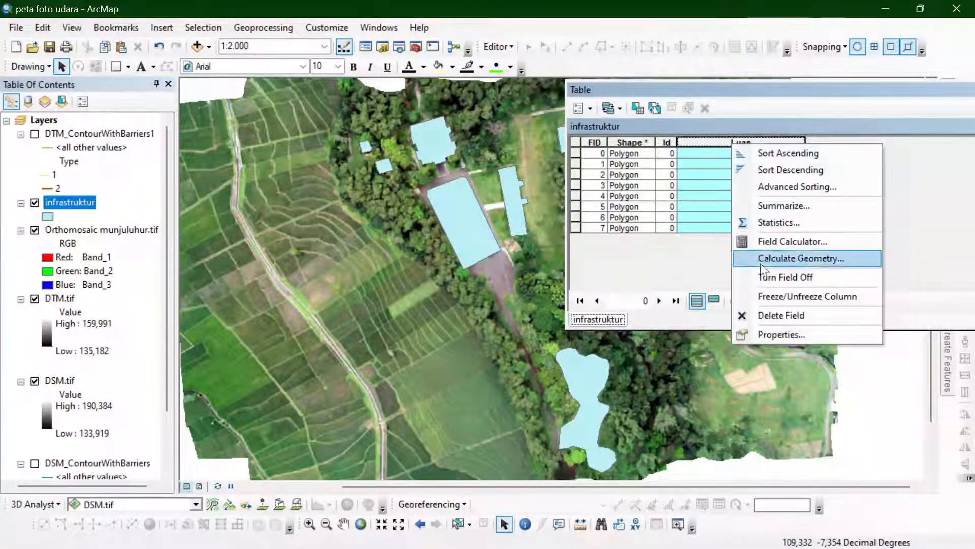
click(772, 262)
click(572, 319)
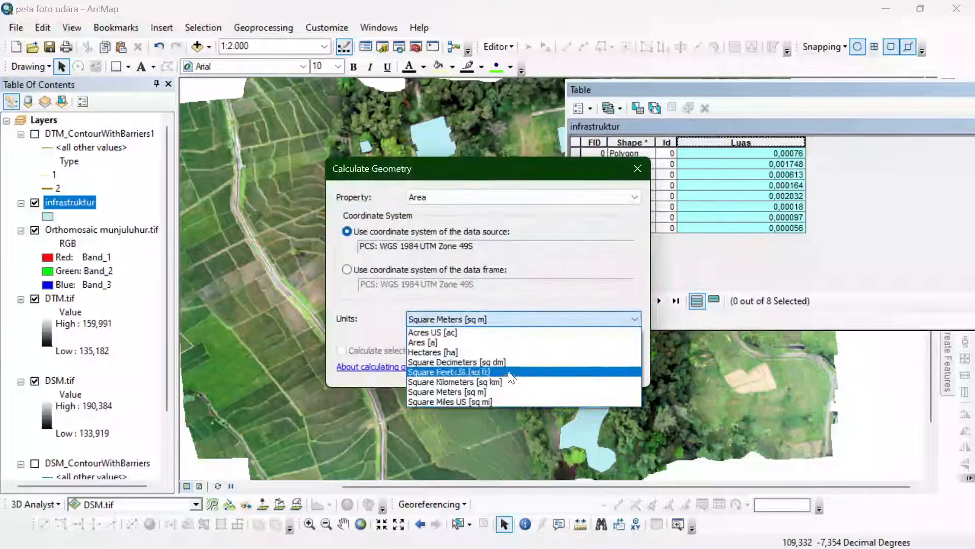
click(503, 392)
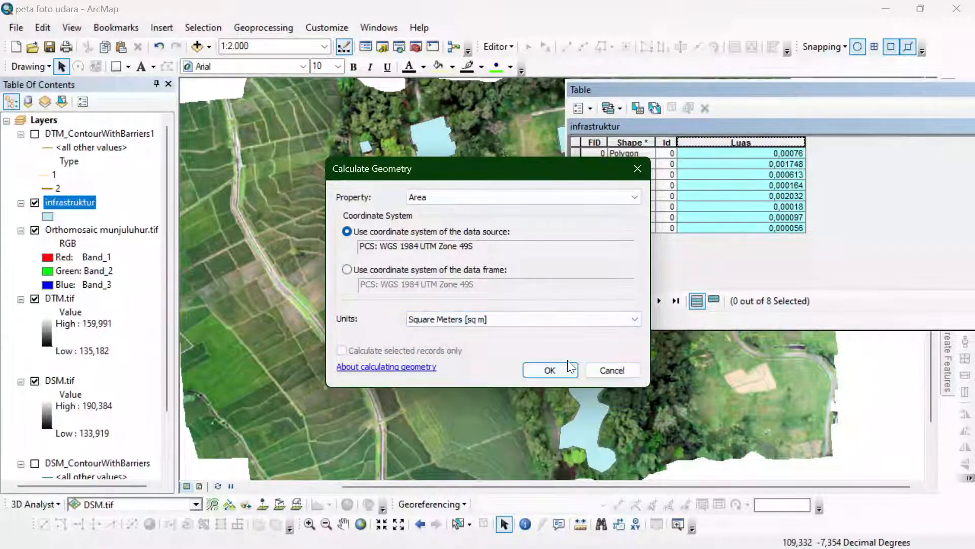
click(550, 370)
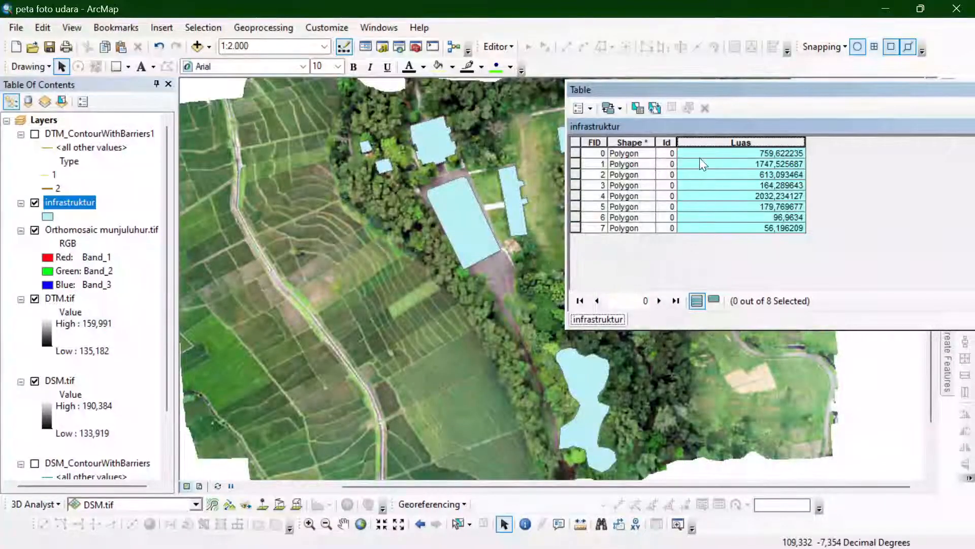
- Check the calculated areas against the map by selecting the records with FID 0 and FID 4, and close the attribute table
drag(800, 90, 818, 71)
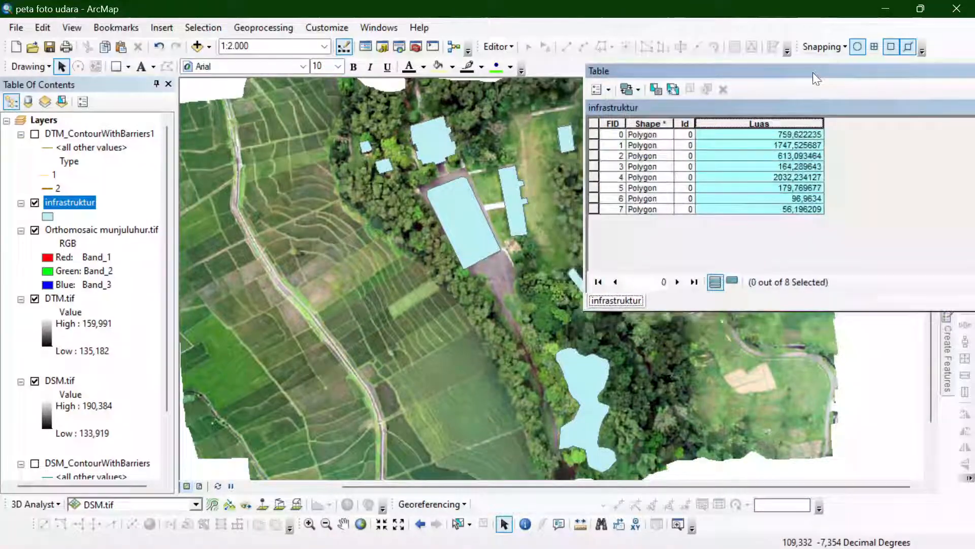
click(593, 133)
scroll(462, 110, down, 2)
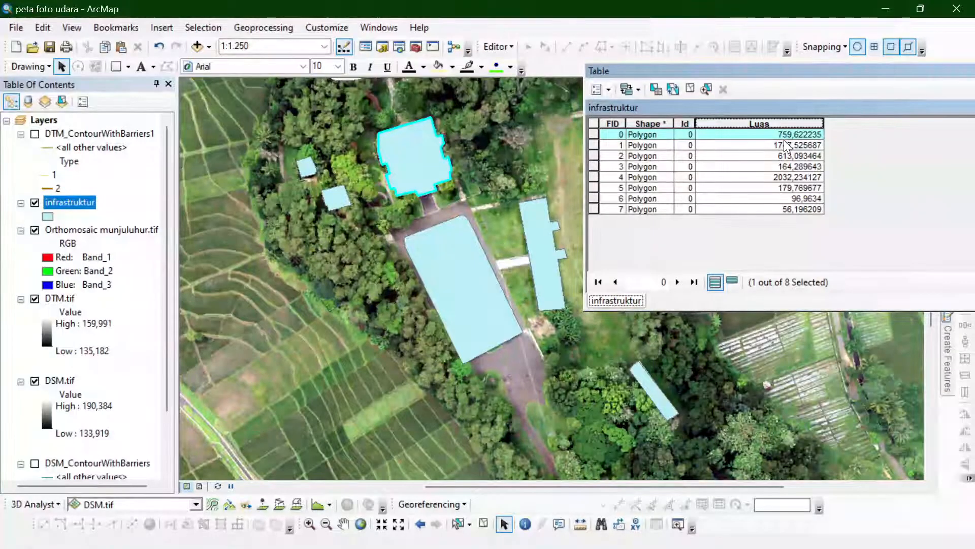
click(592, 177)
scroll(483, 145, up, 1)
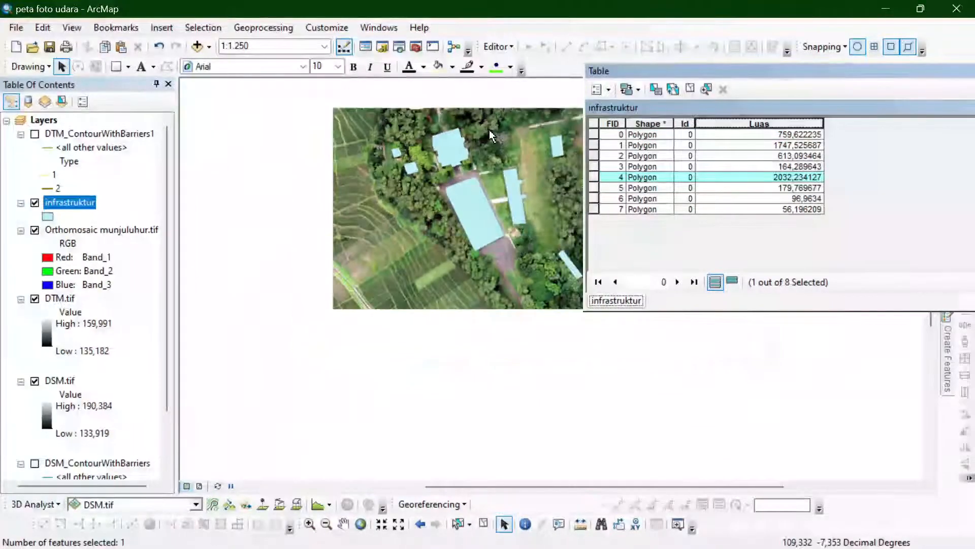
scroll(611, 366, down, 3)
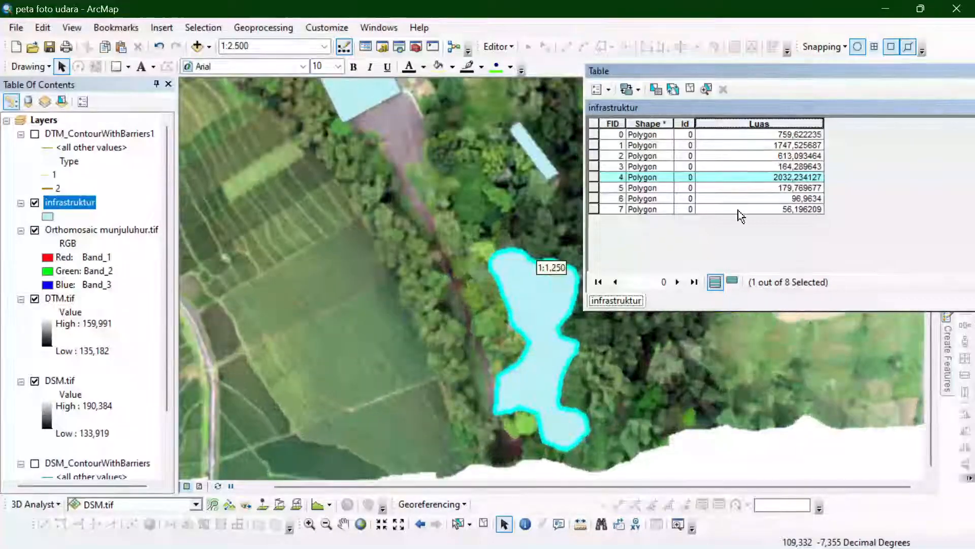
click(770, 188)
drag(805, 68, 569, 71)
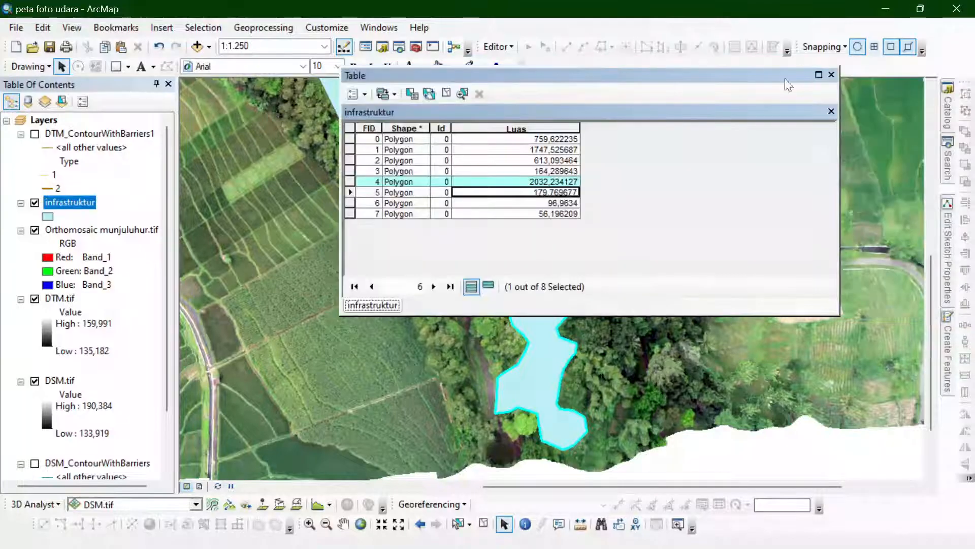
click(831, 74)
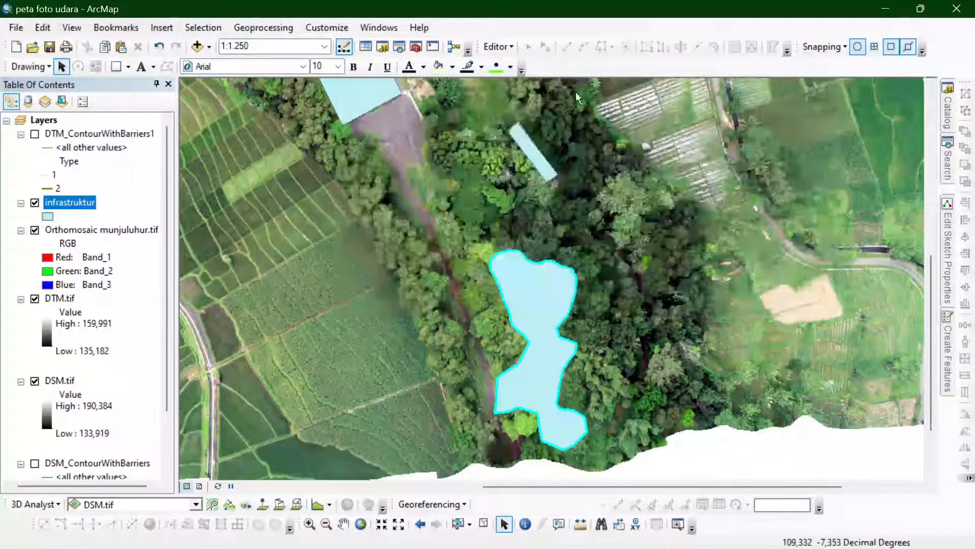
click(501, 47)
click(62, 209)
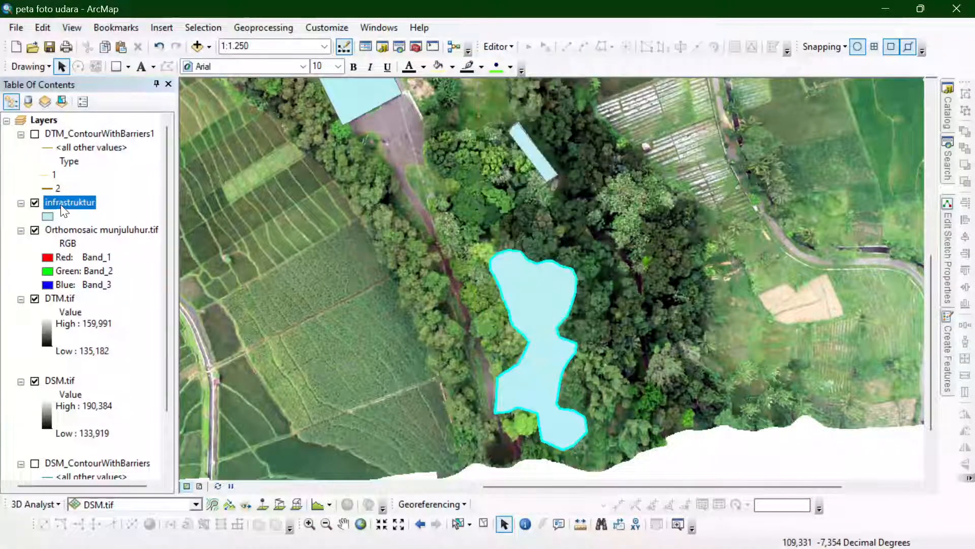
right_click(62, 210)
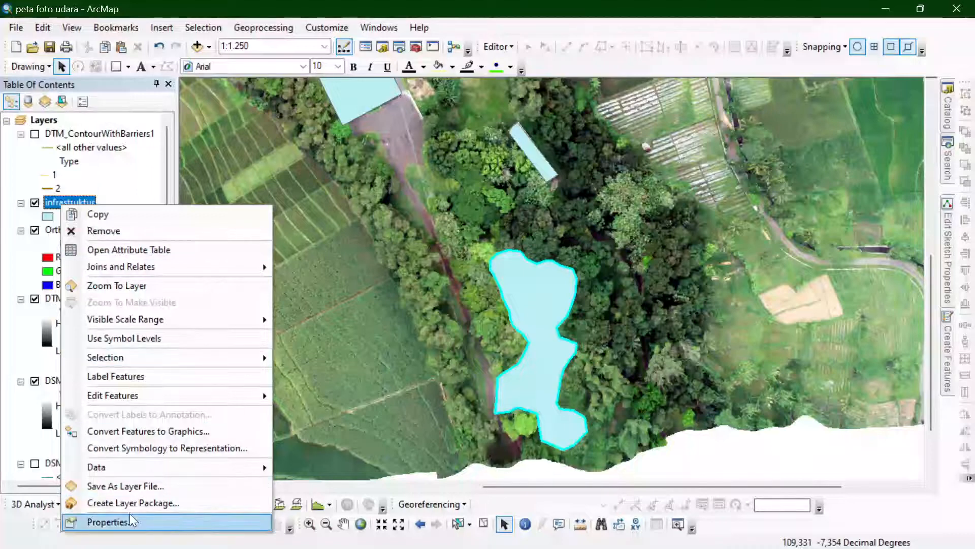
scroll(699, 460, up, 1)
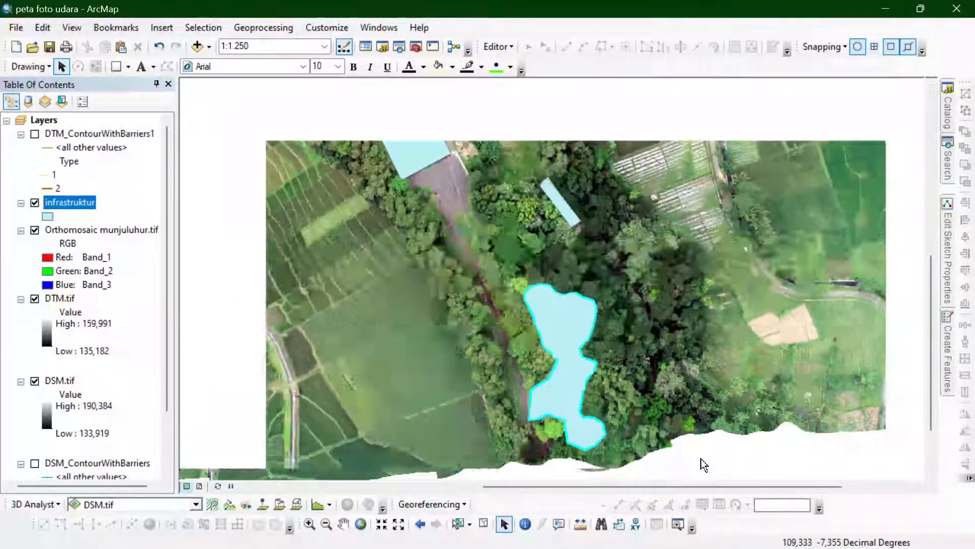
scroll(701, 464, up, 2)
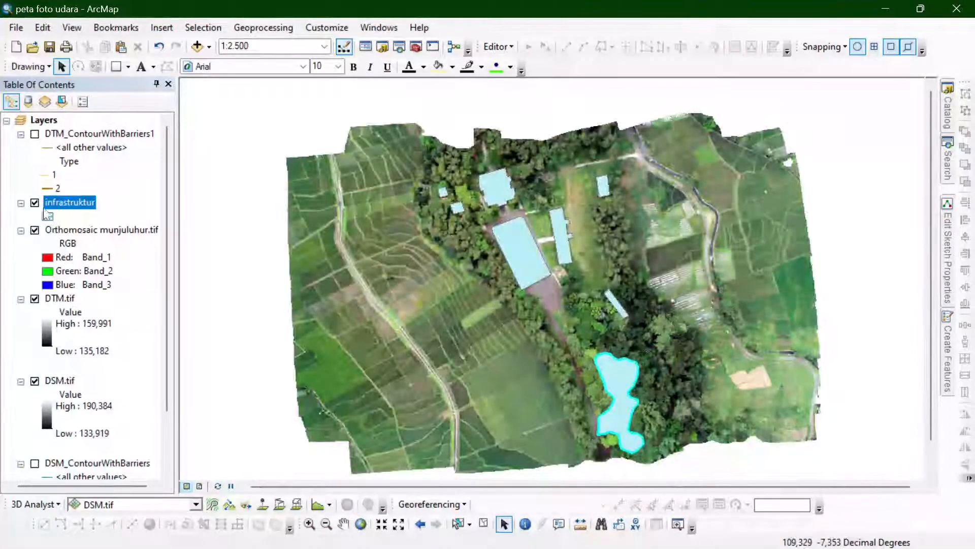
- Open the infrastruktur layer's symbology settings and switch them to unique value categories
double_click(57, 200)
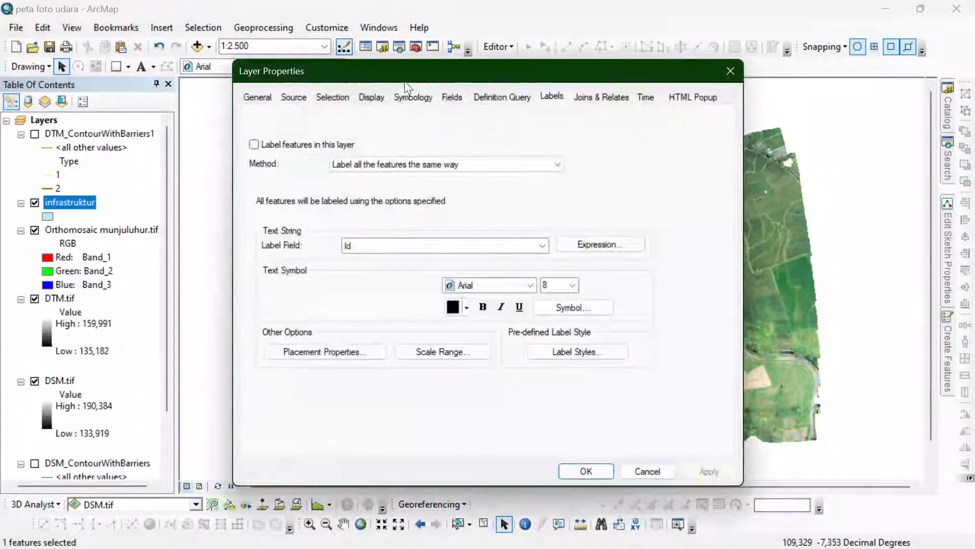
click(414, 98)
click(269, 148)
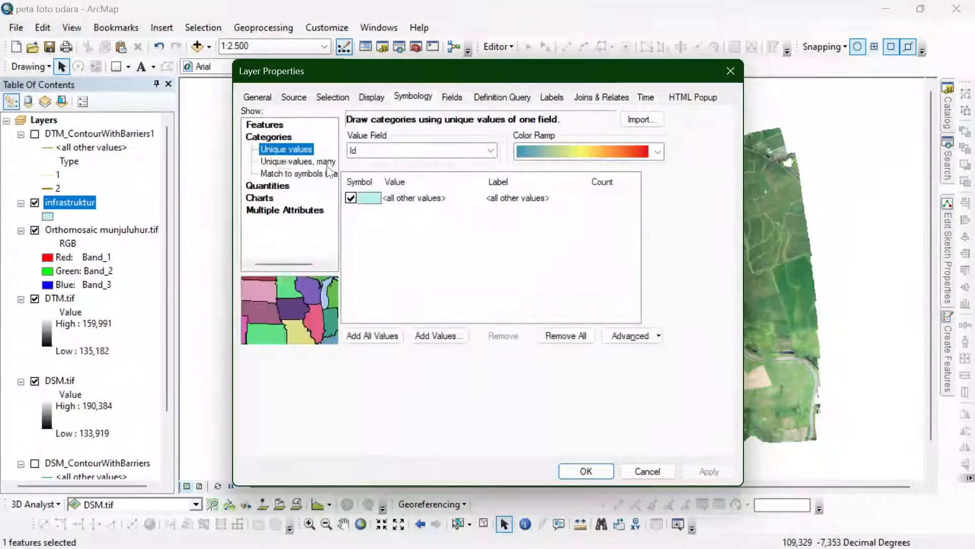
click(389, 151)
click(379, 165)
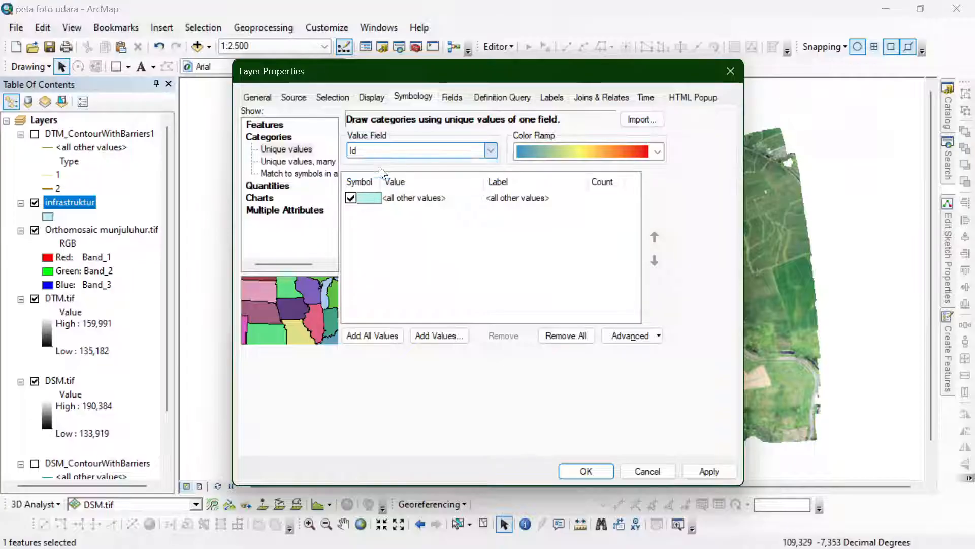
click(386, 334)
- Categorize the infrastruktur layer by the Luas field and add all of its values as classes
click(416, 150)
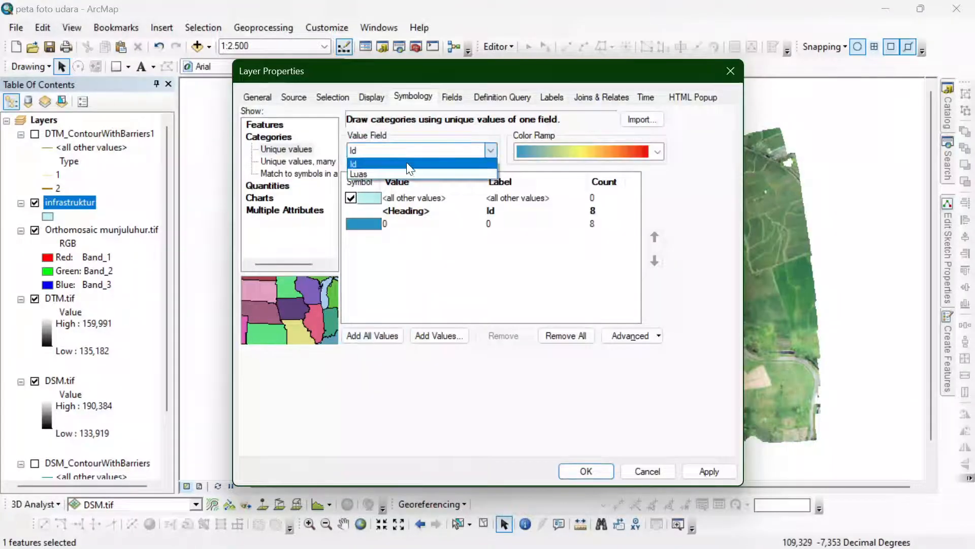
click(386, 174)
click(378, 337)
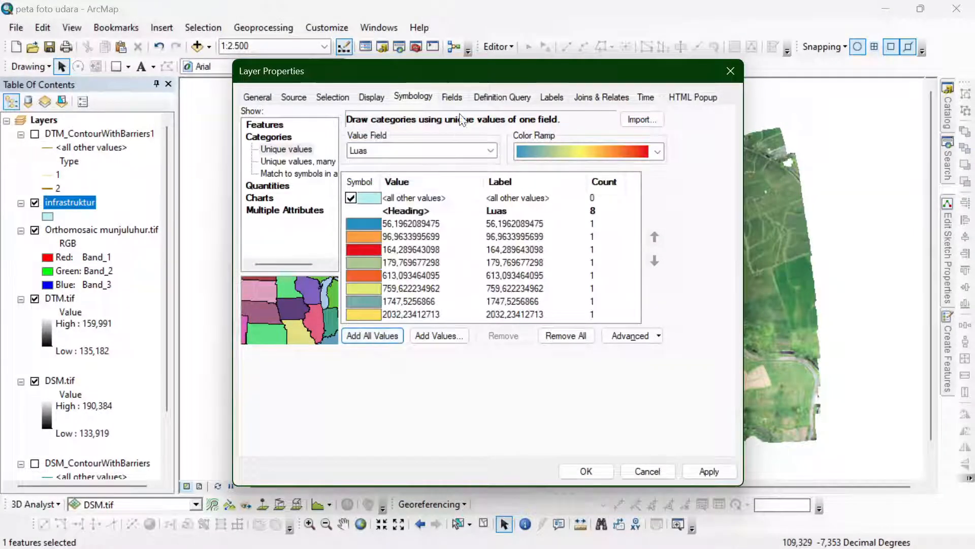
drag(471, 72, 271, 14)
click(167, 165)
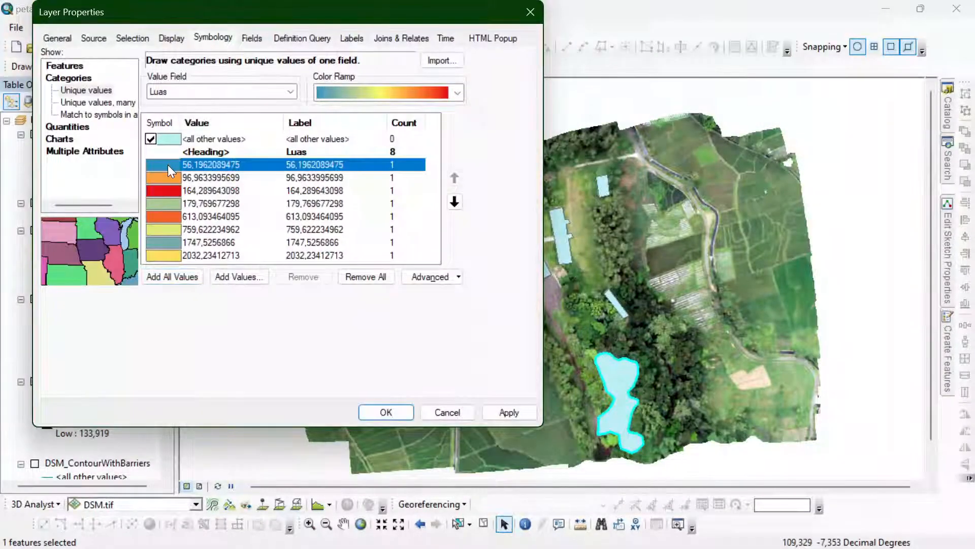
double_click(168, 164)
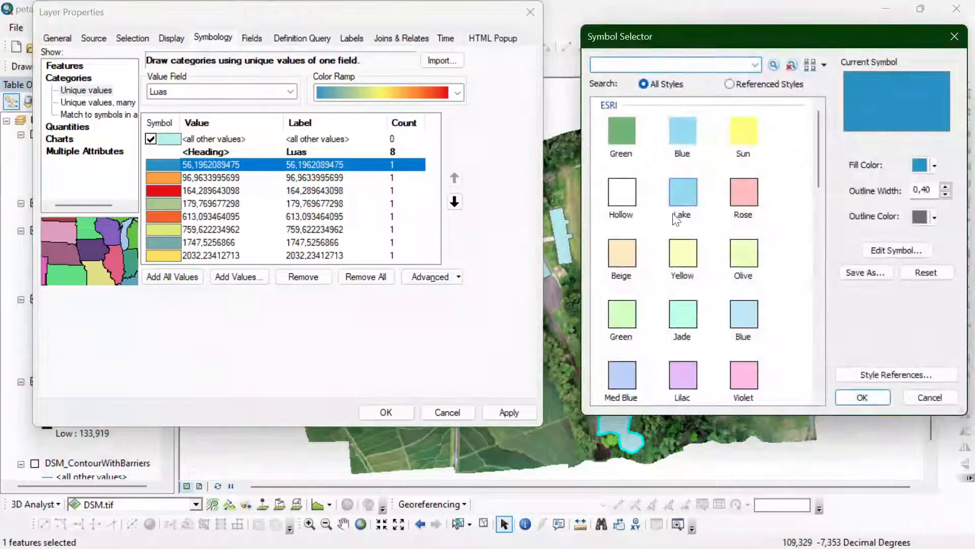
click(934, 217)
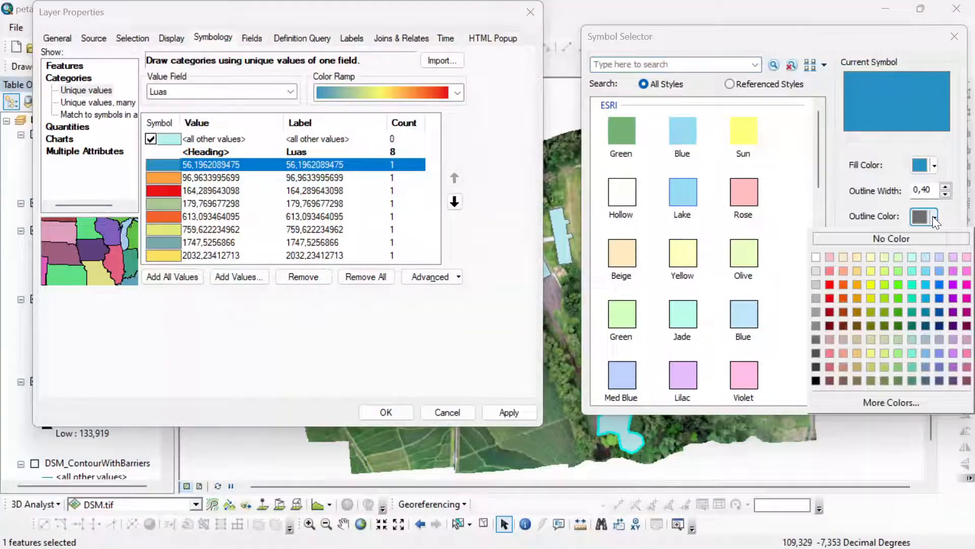
click(831, 285)
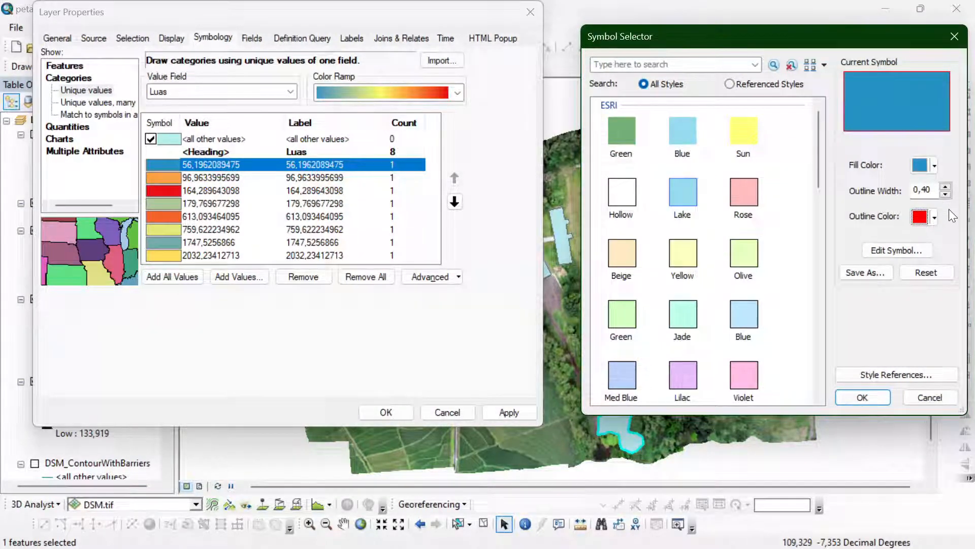
click(930, 167)
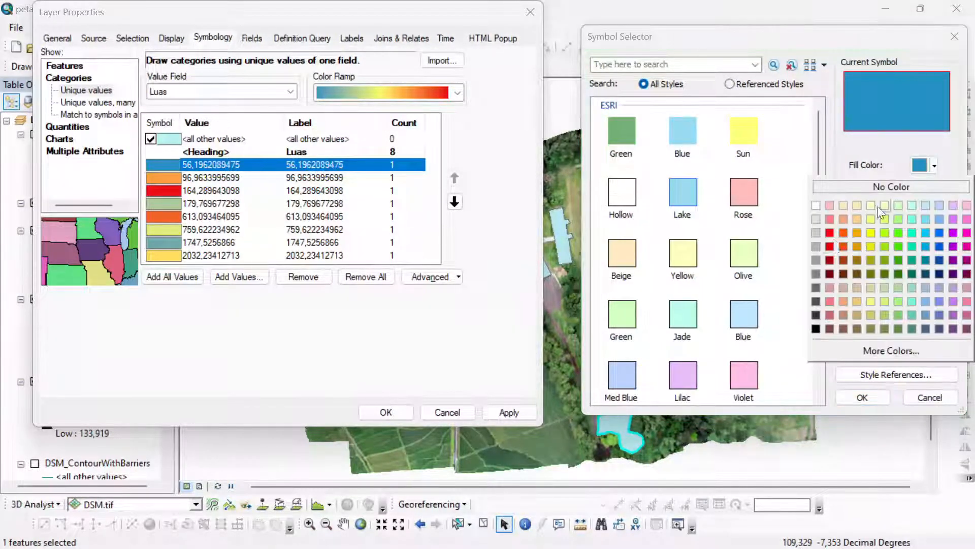
click(815, 237)
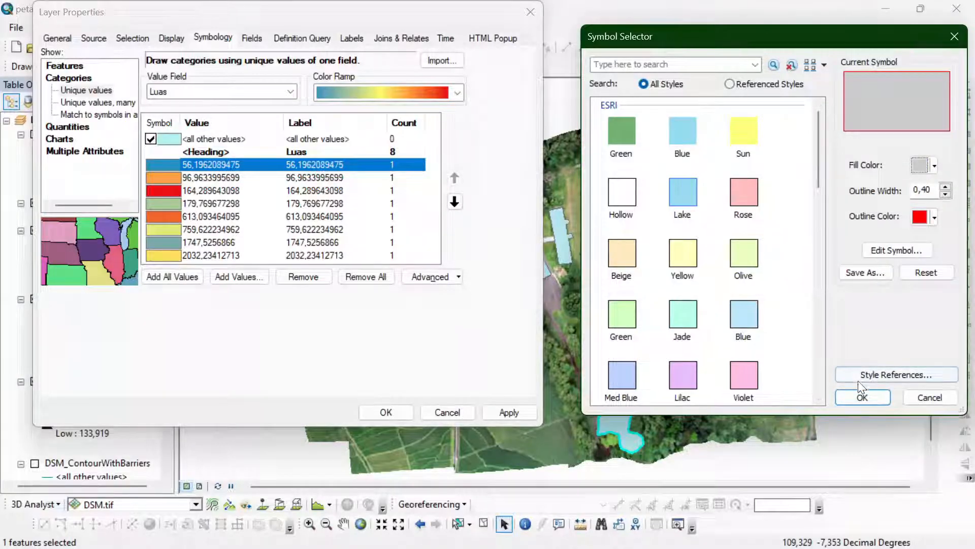
click(946, 187)
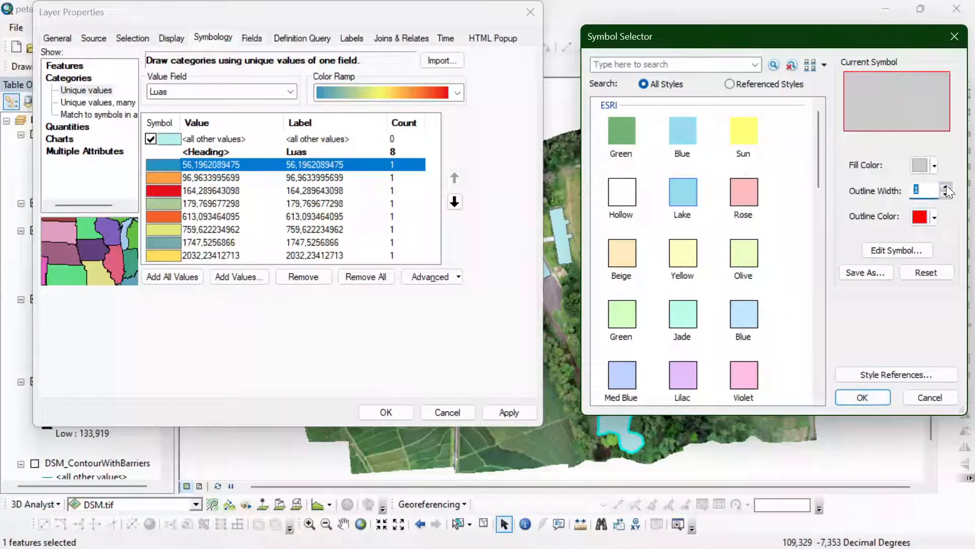
click(946, 187)
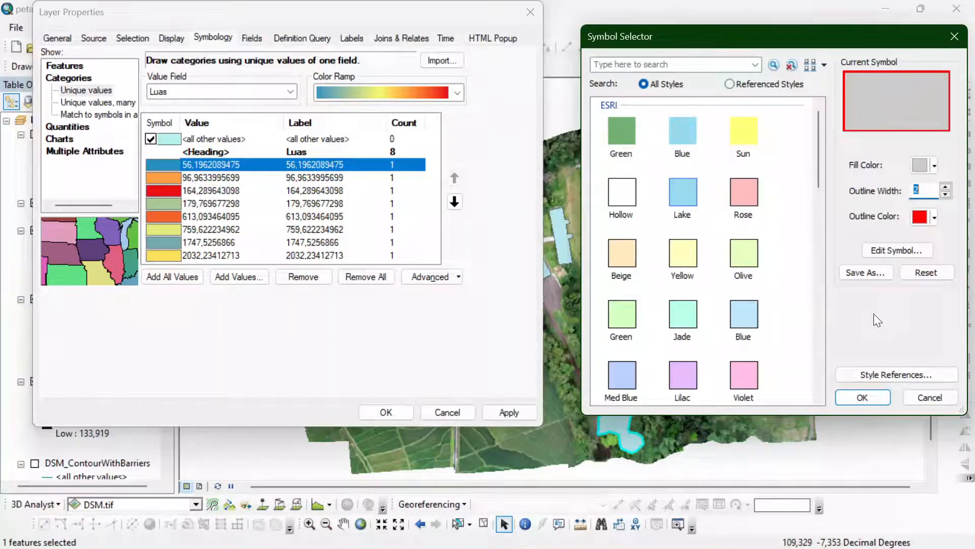
click(883, 402)
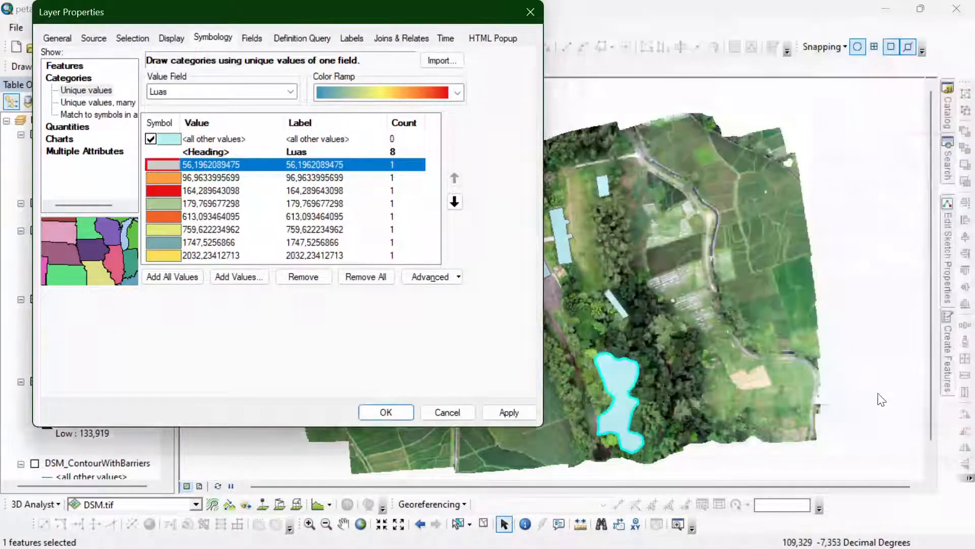
double_click(160, 179)
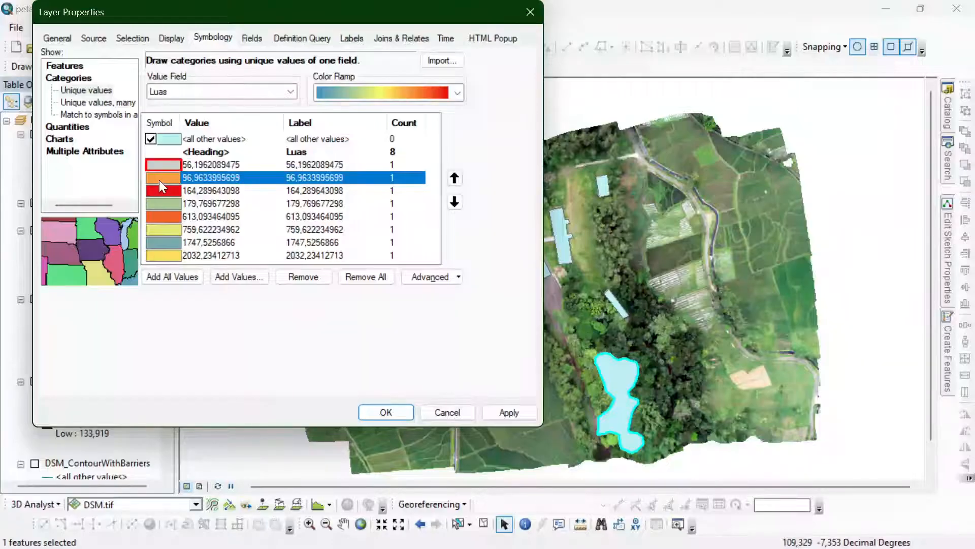
click(930, 218)
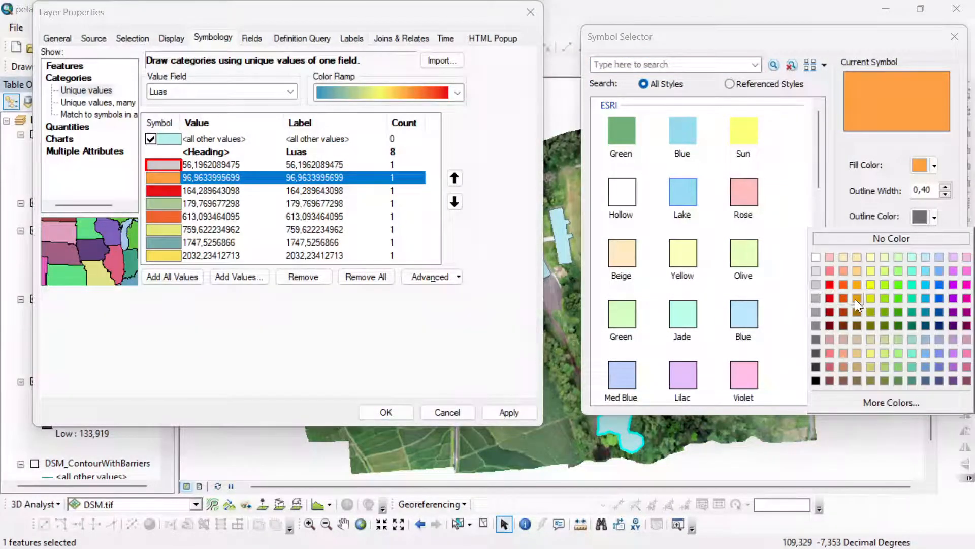
click(854, 285)
click(934, 166)
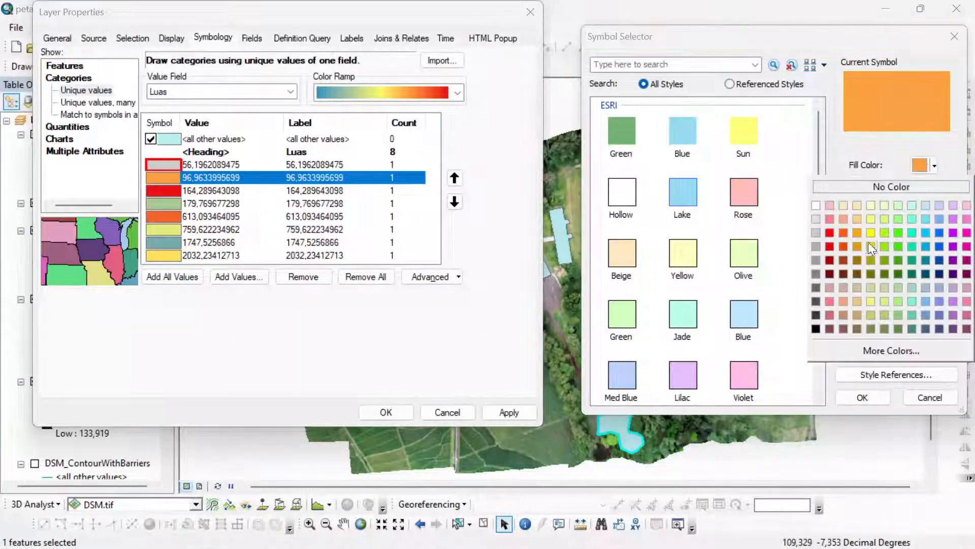
click(815, 232)
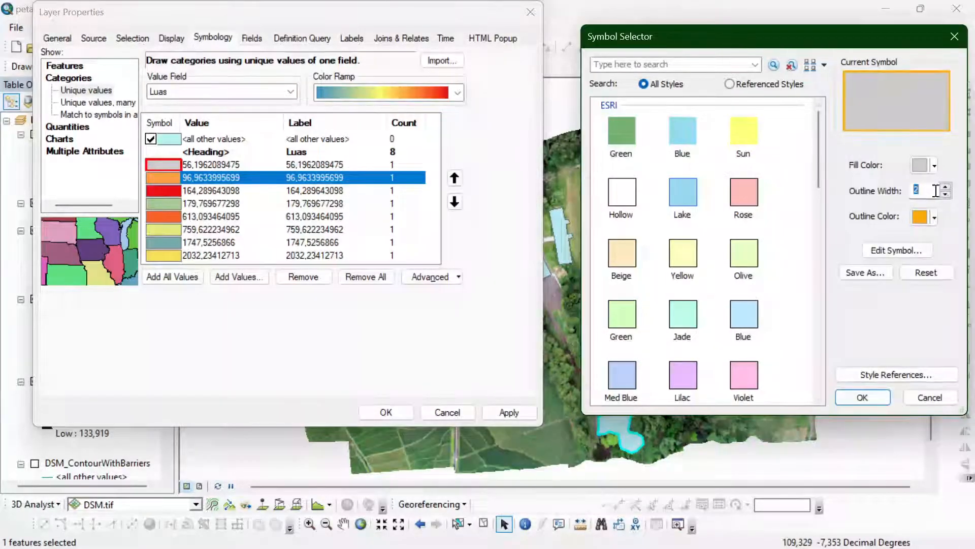
click(858, 395)
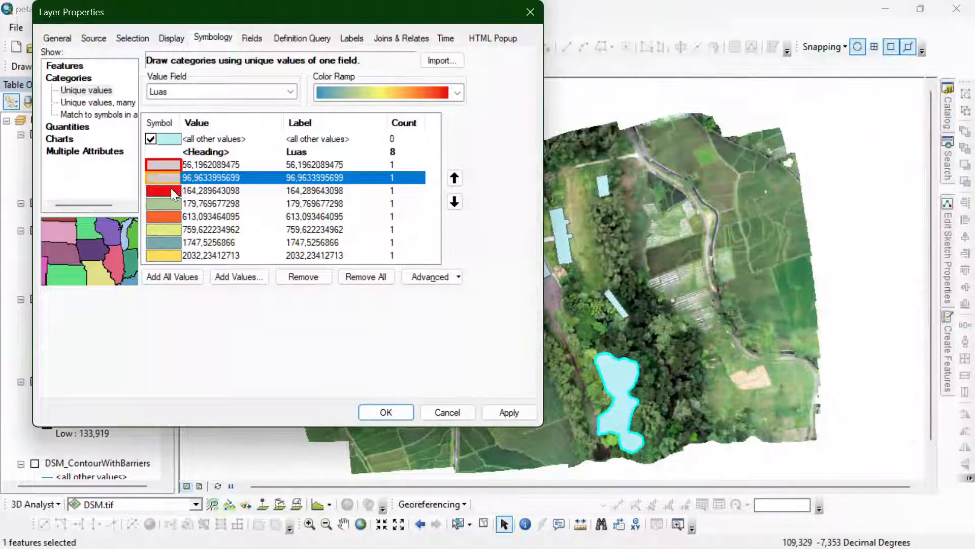
- Give the 164,289643098 class a light gray fill and a yellow outline with width 2
double_click(170, 191)
click(933, 166)
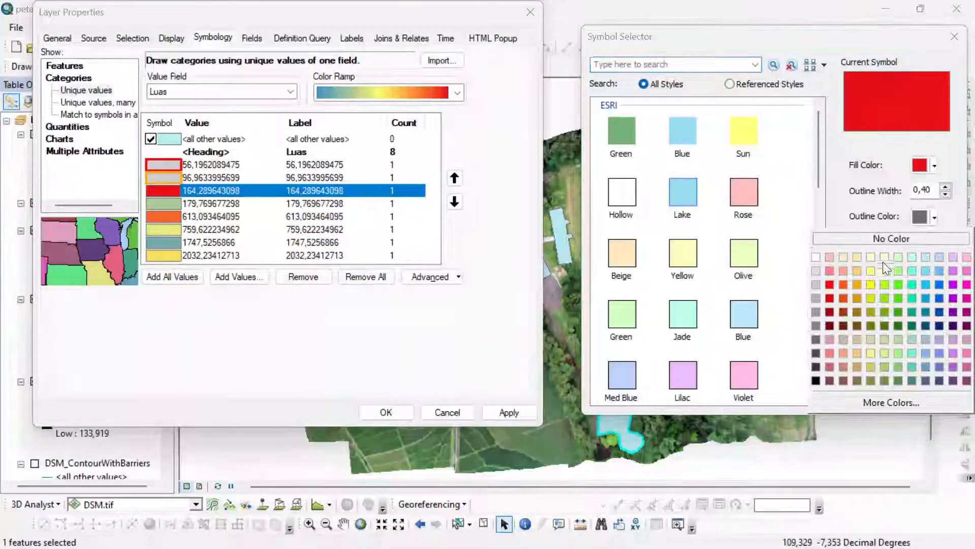
click(873, 285)
click(933, 165)
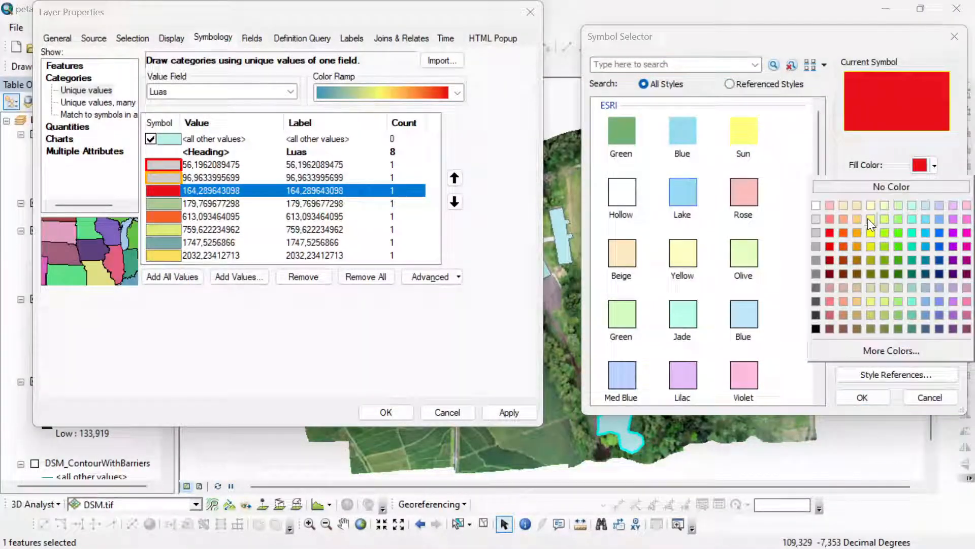
click(814, 232)
double_click(946, 187)
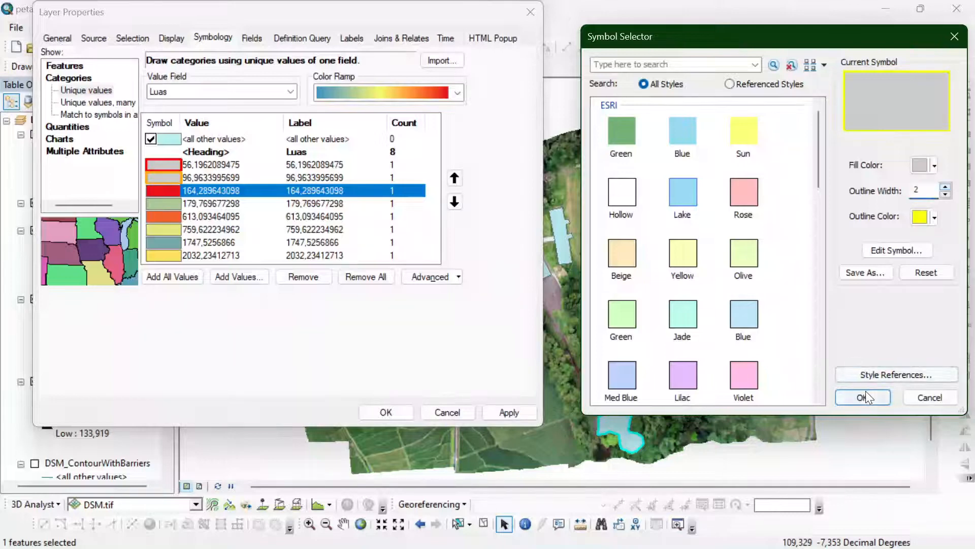
click(863, 396)
- Give the 179,769677298 class a light gray fill and a thick yellow-green outline
double_click(162, 201)
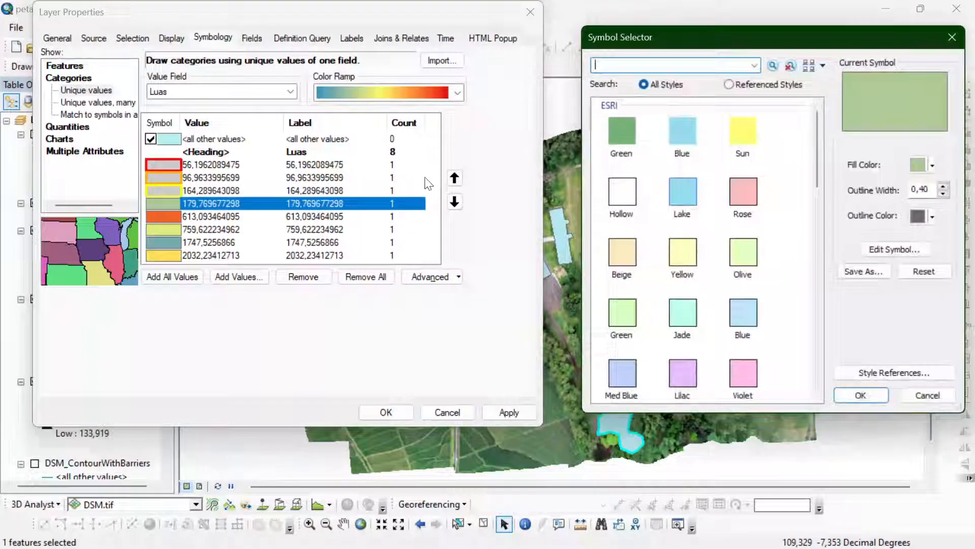
click(934, 166)
click(812, 232)
click(934, 217)
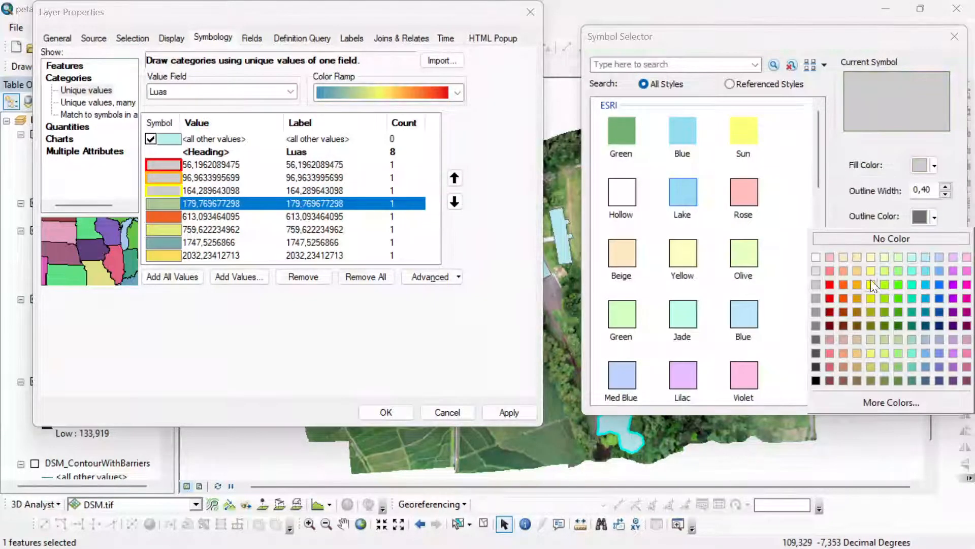
click(885, 299)
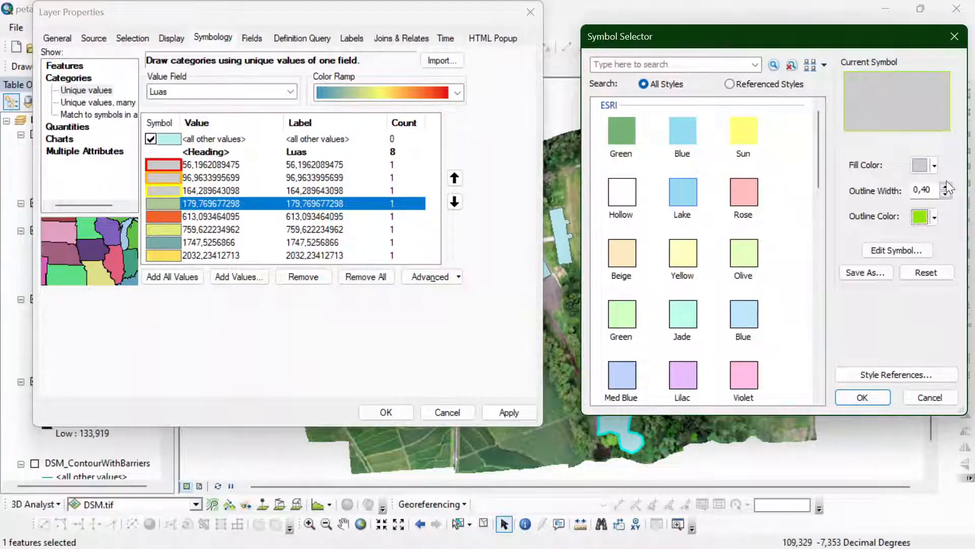
click(862, 398)
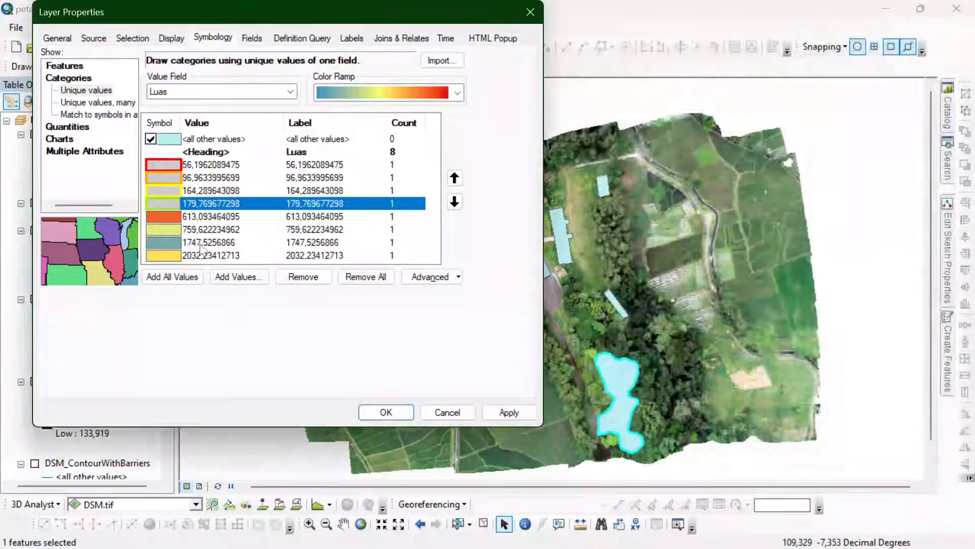
- Give the 613,093464095 class a light gray fill and a turquoise green outline with width 2
double_click(175, 217)
click(918, 167)
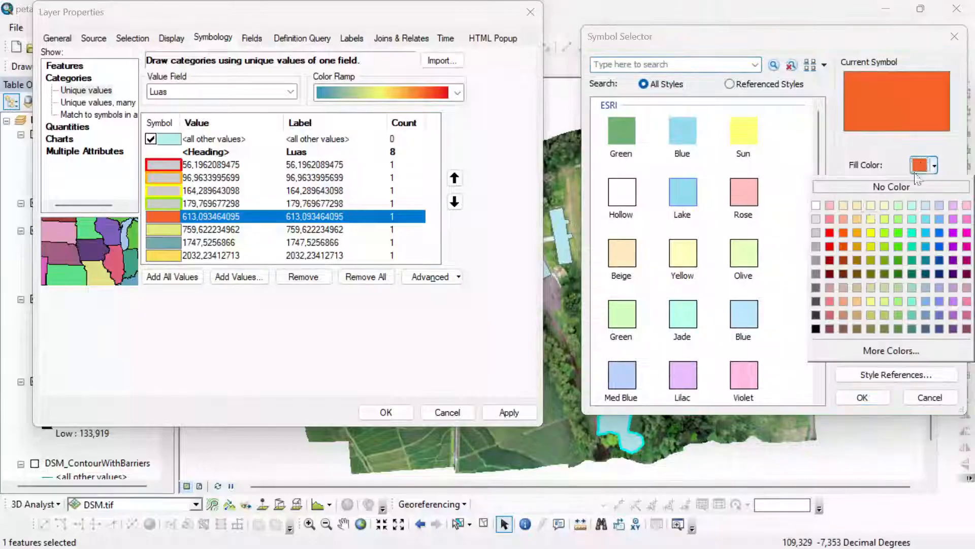
click(816, 218)
click(919, 217)
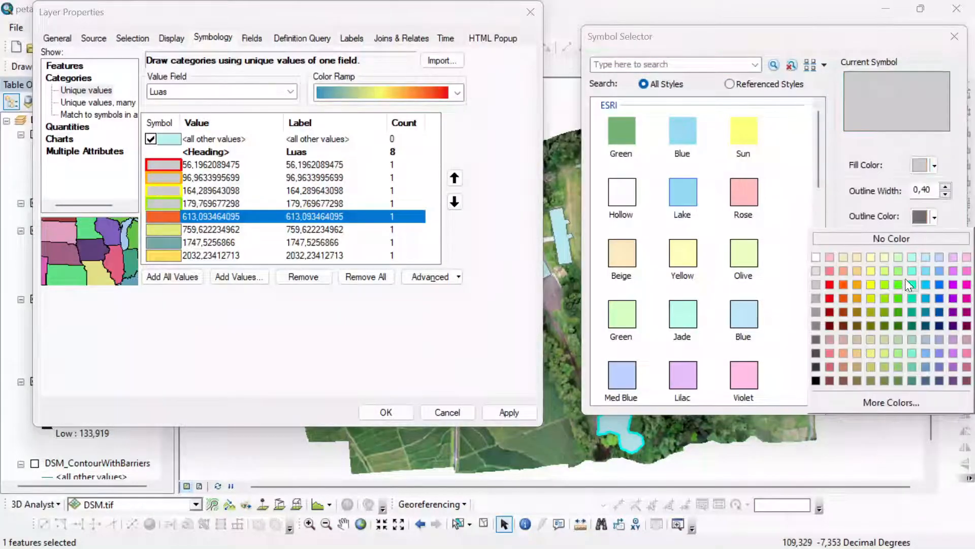
click(911, 299)
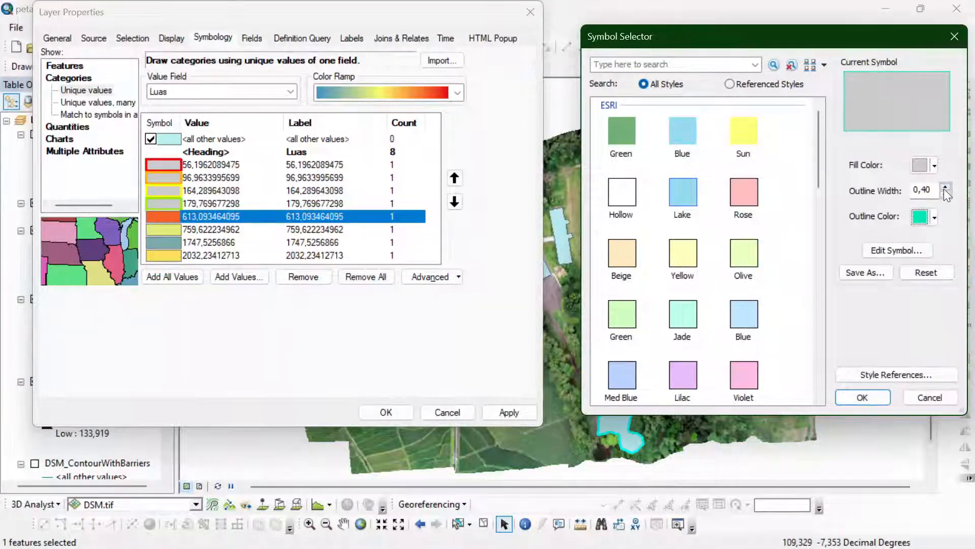
click(862, 397)
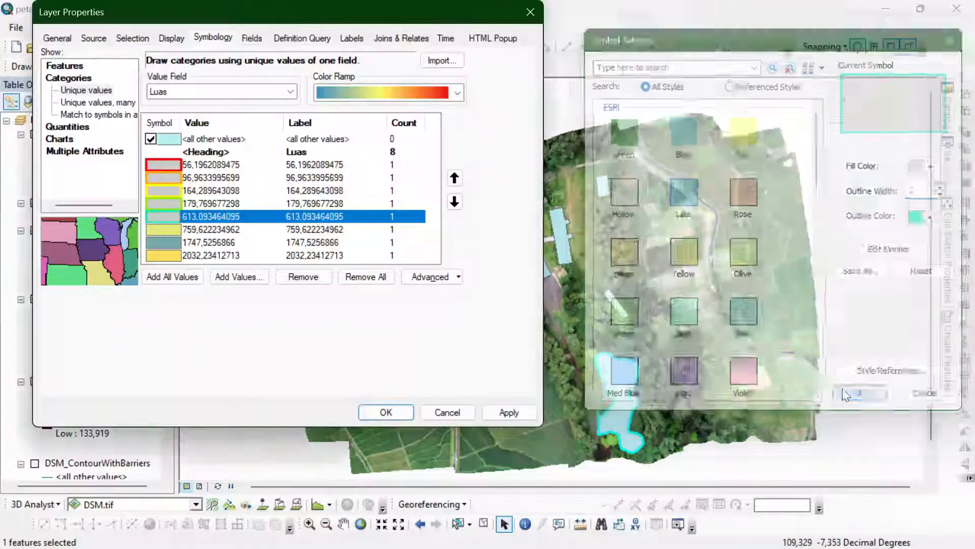
- Give the 759,622234962 class a light gray fill and a blue outline with width 2
double_click(175, 231)
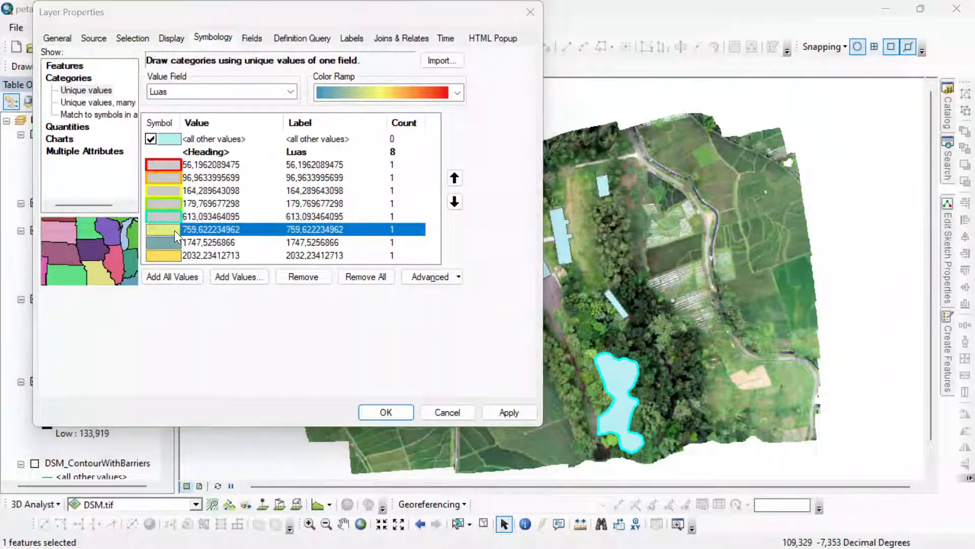
click(930, 166)
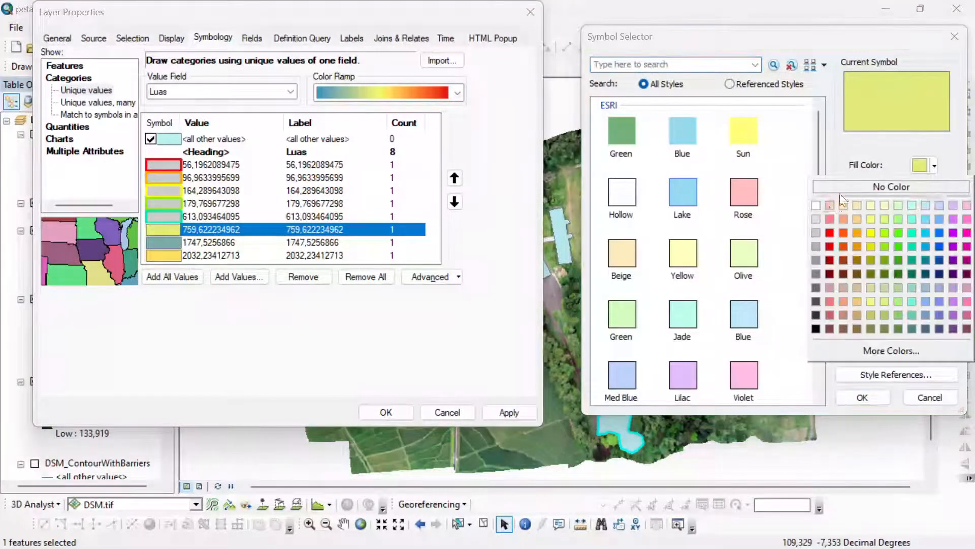
click(814, 232)
click(934, 217)
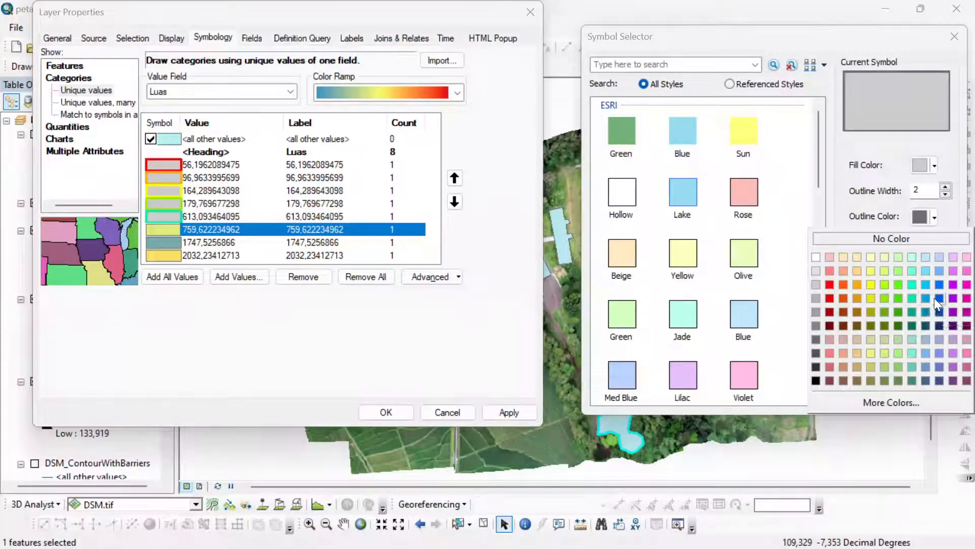
click(926, 298)
click(870, 401)
- Give the 1747,5256866 class a light gray fill and a purple outline with width 2
double_click(154, 241)
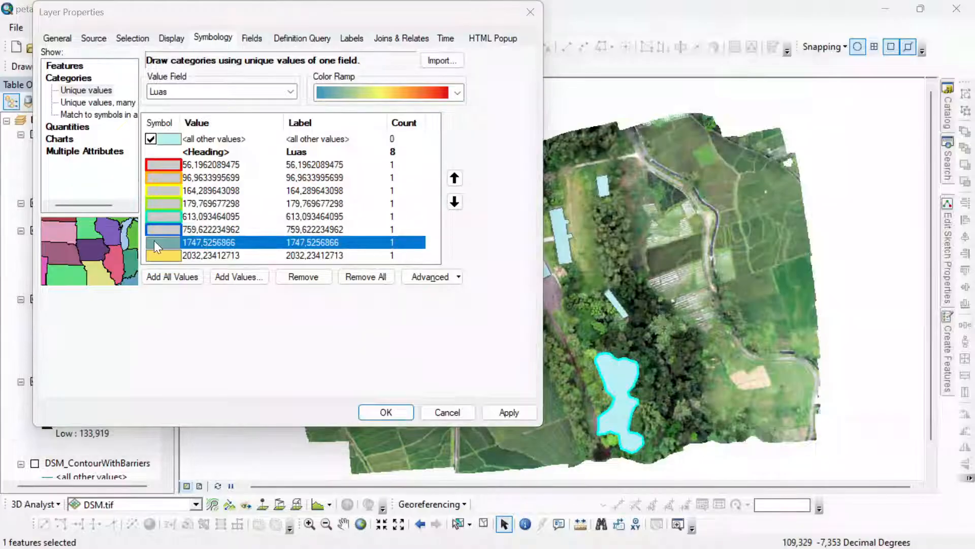
double_click(949, 186)
click(934, 166)
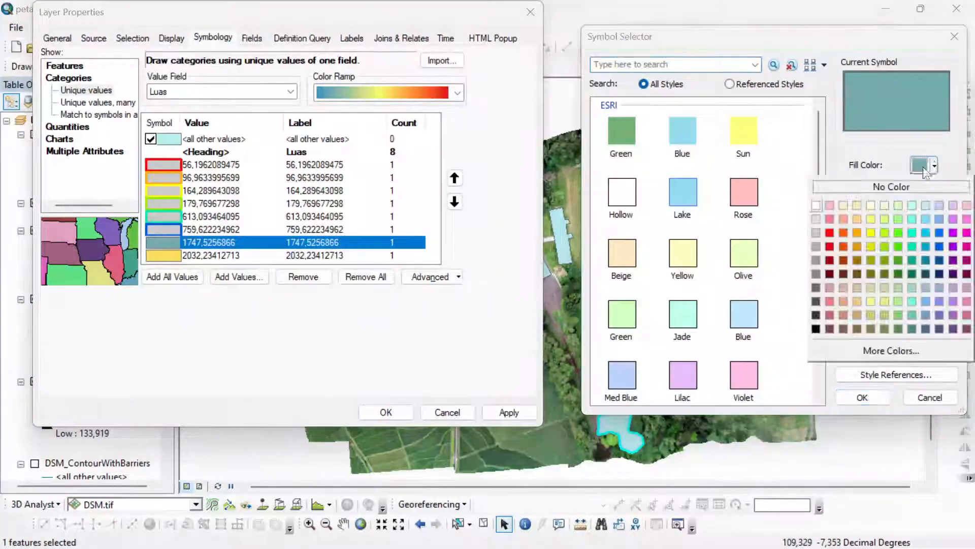
click(814, 232)
click(920, 216)
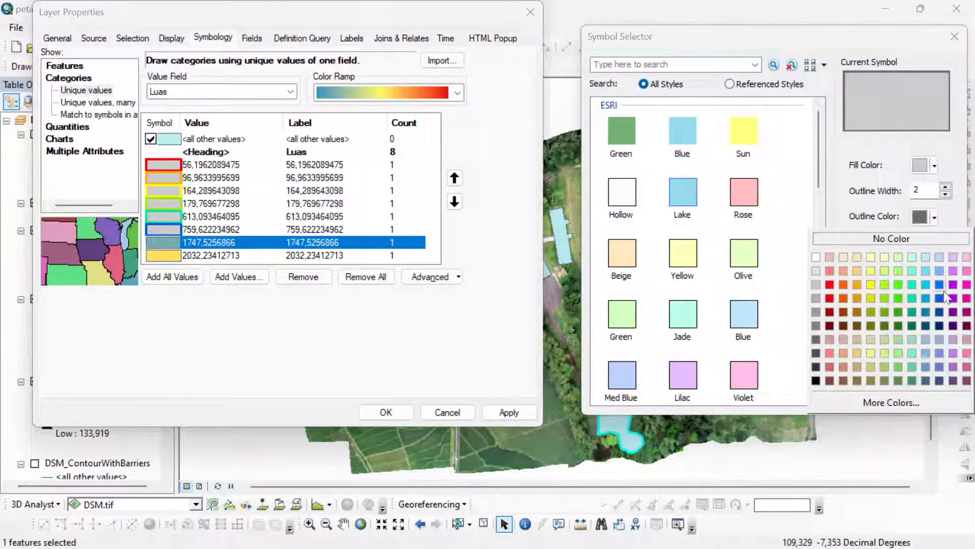
click(954, 299)
click(838, 409)
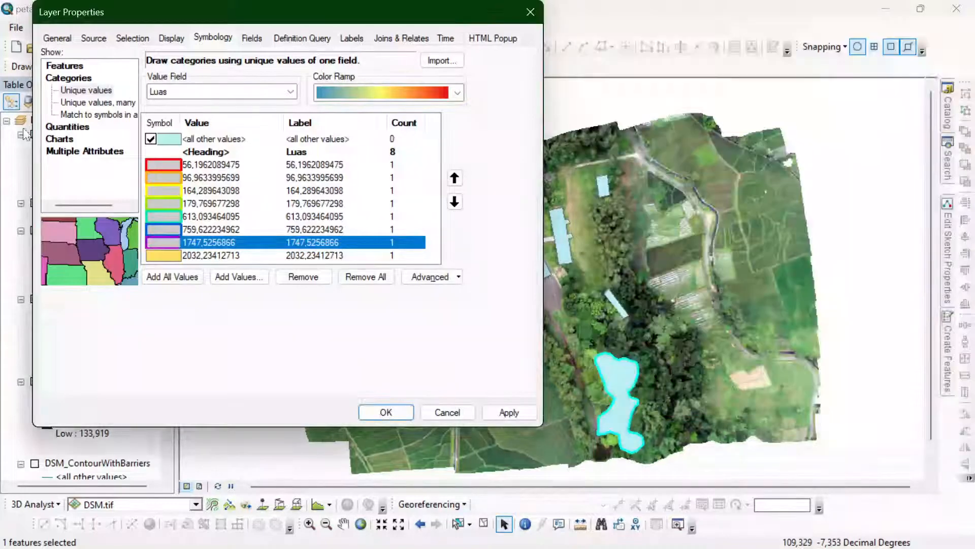
- Give the 2032,23412713 class a light gray fill and a magenta outline with width 2, and apply the symbology to the layer
double_click(163, 256)
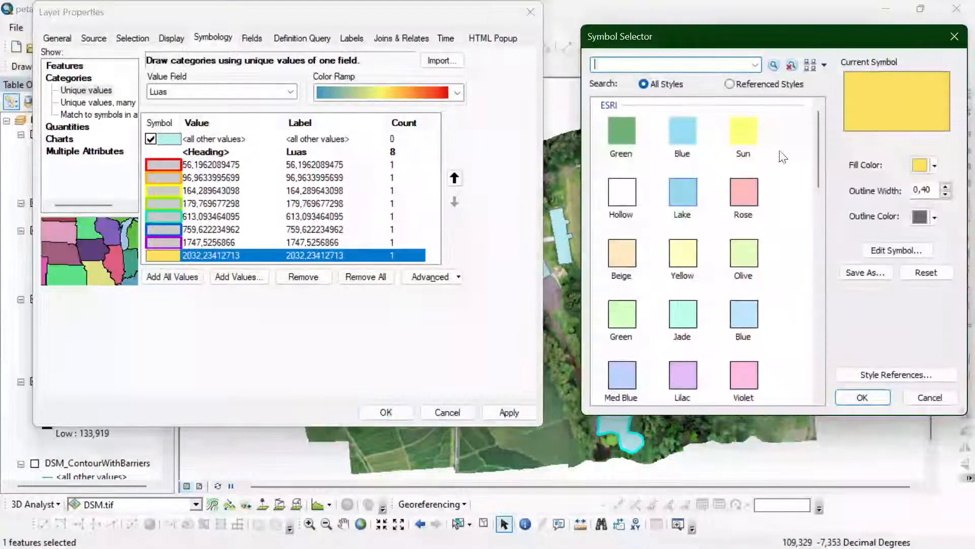
click(934, 165)
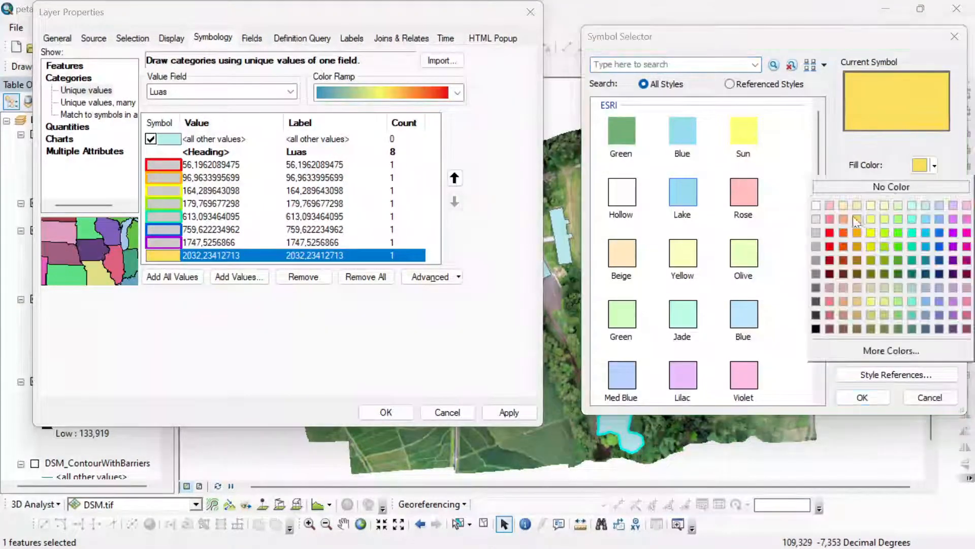
click(816, 234)
click(934, 217)
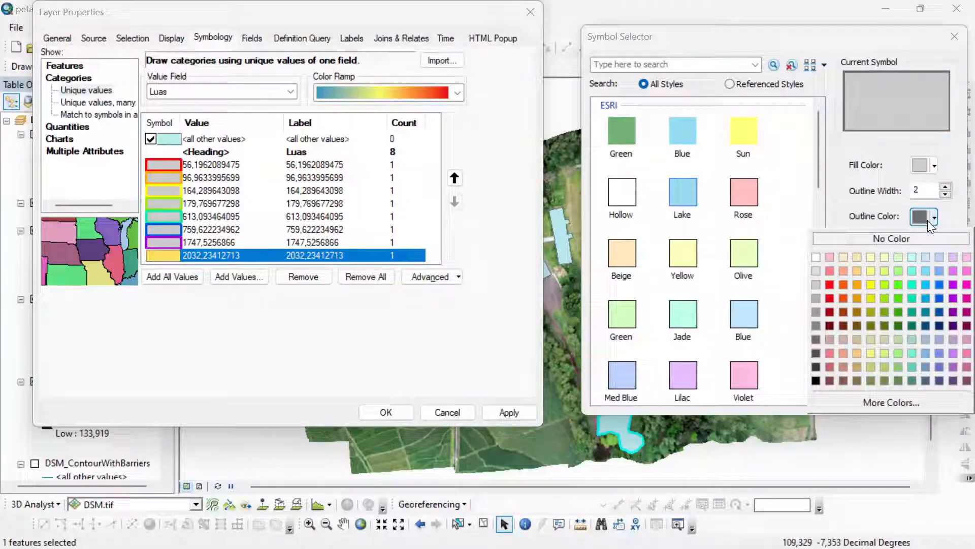
click(967, 282)
click(862, 398)
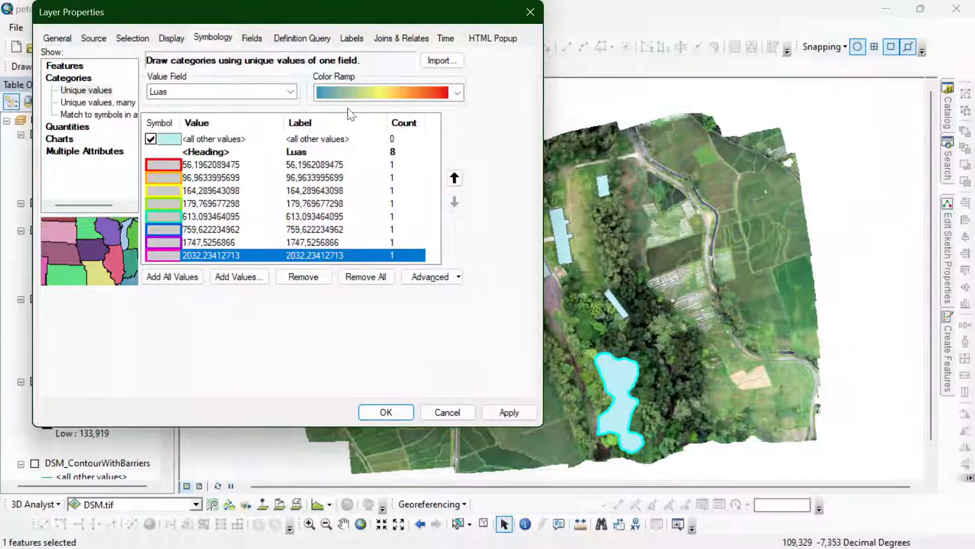
click(500, 416)
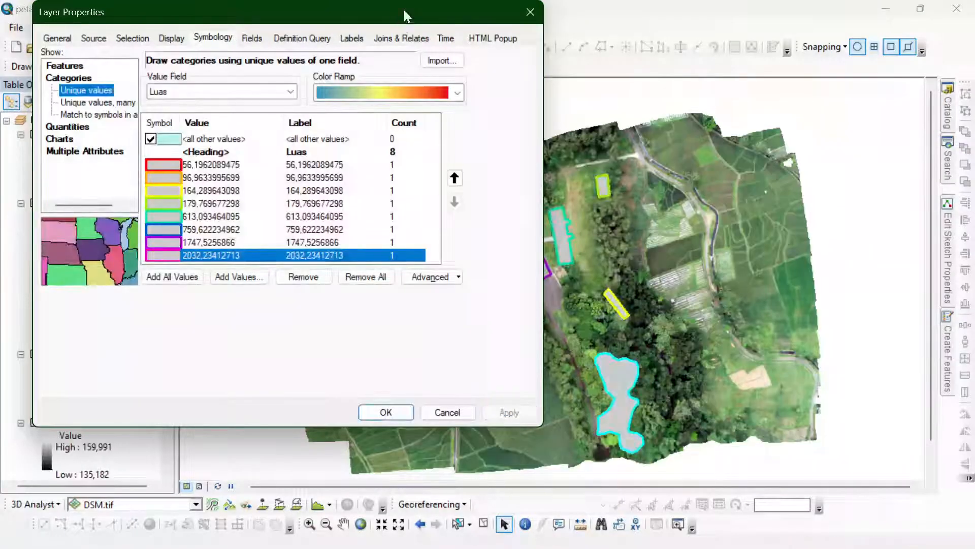
- Set the infrastruktur layer's transparency to 50% and apply it to the map
drag(406, 15, 398, 39)
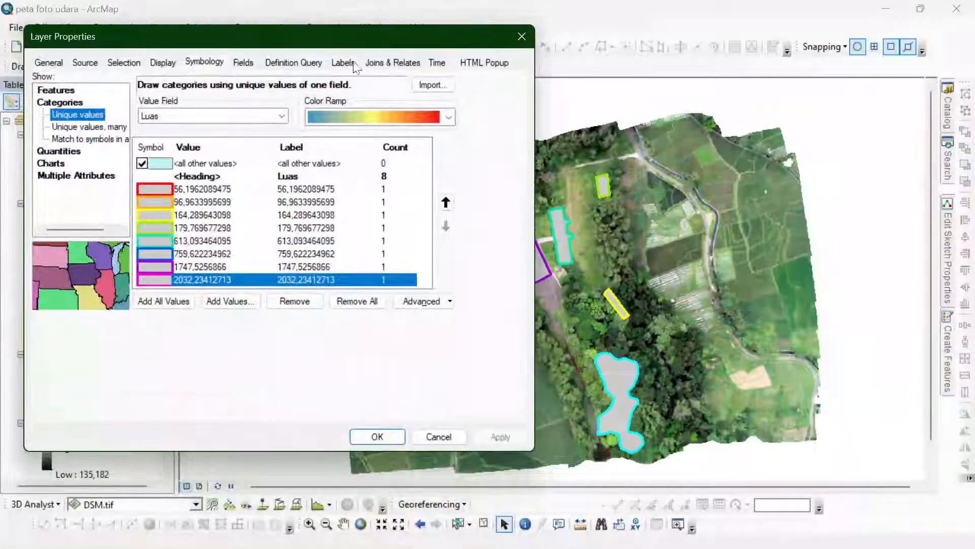
click(162, 65)
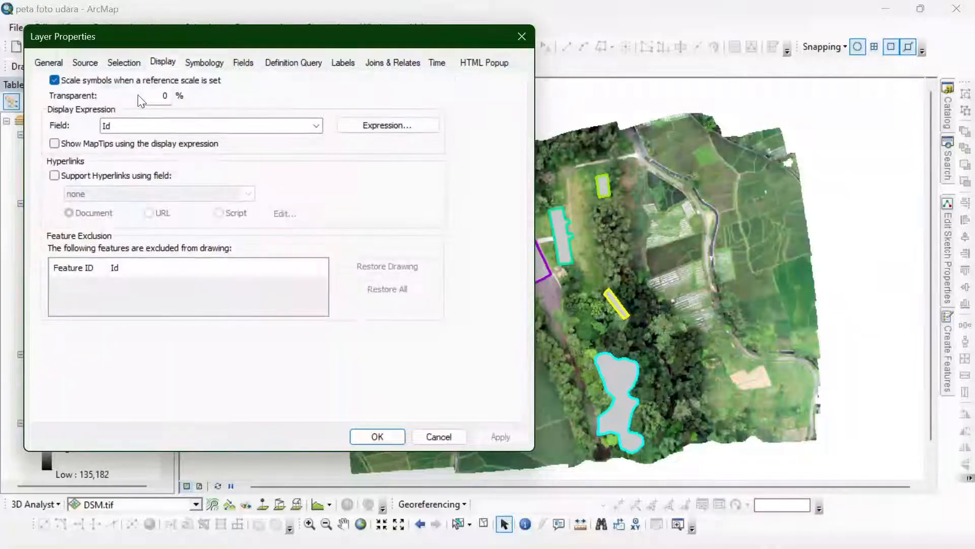
double_click(143, 99)
text(59)
click(500, 434)
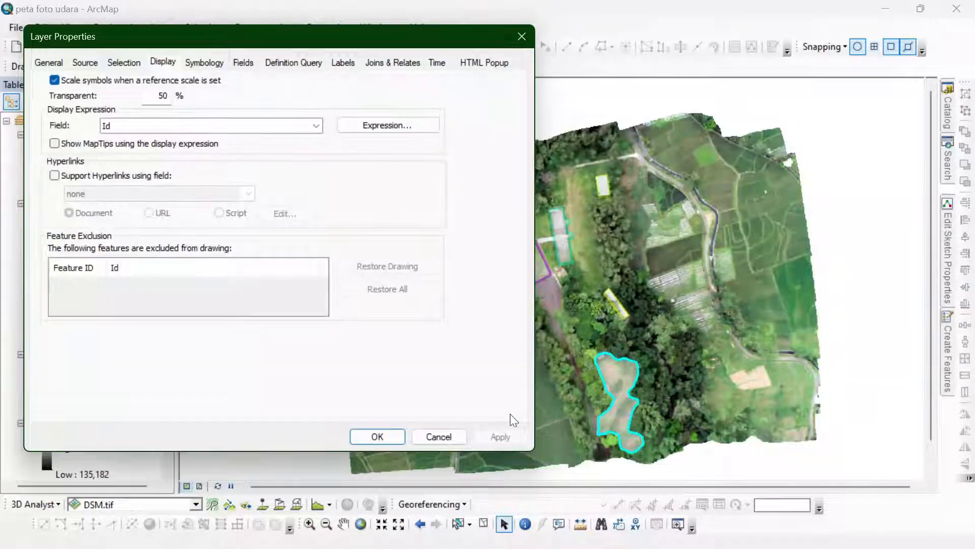
- Try the infrastruktur layer's transparency at 70% and 60%, and return it to 50%
drag(466, 44, 445, 59)
text(7)
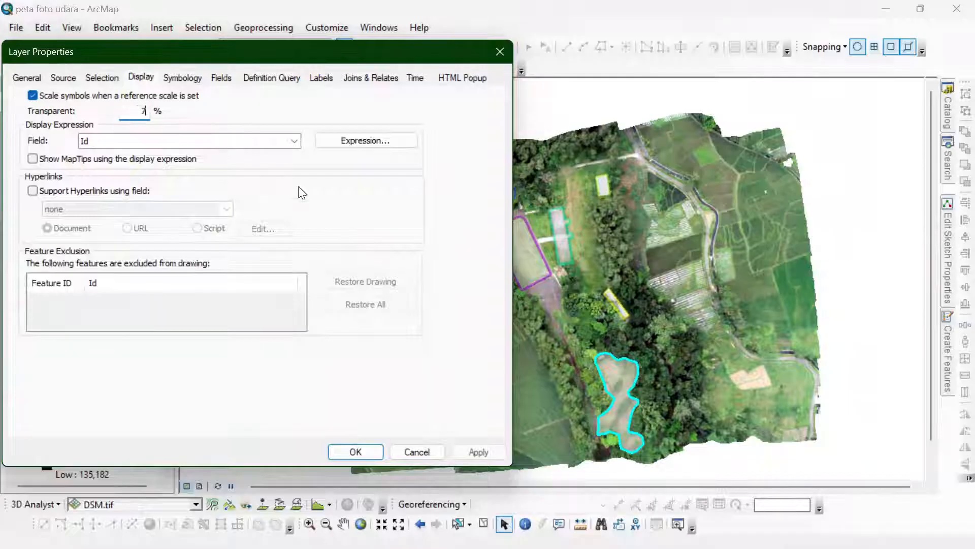
click(478, 453)
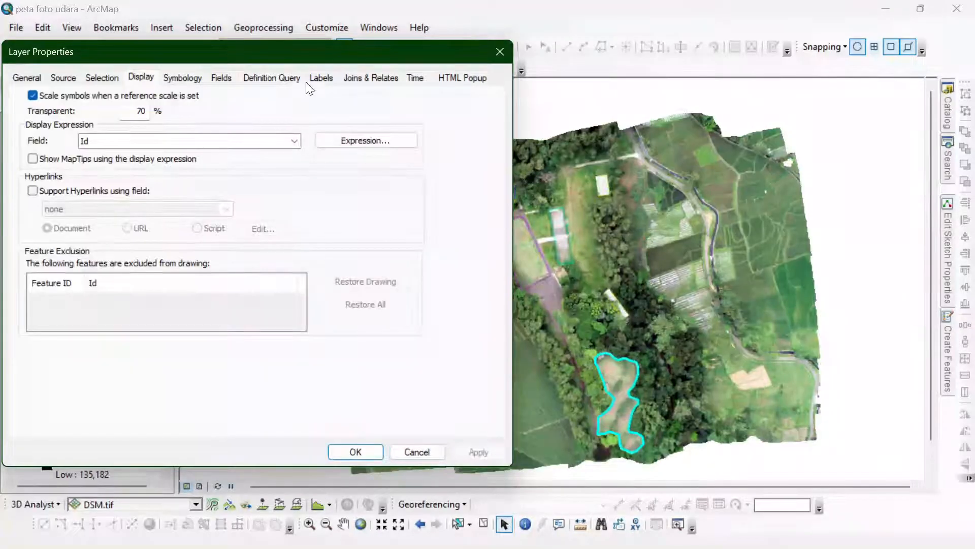
text(6)
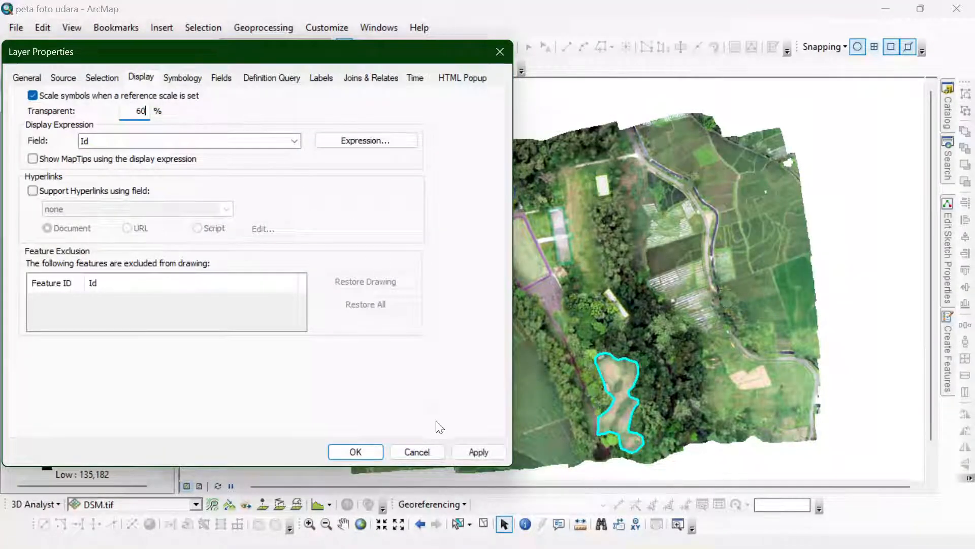
click(478, 452)
drag(376, 51, 444, 70)
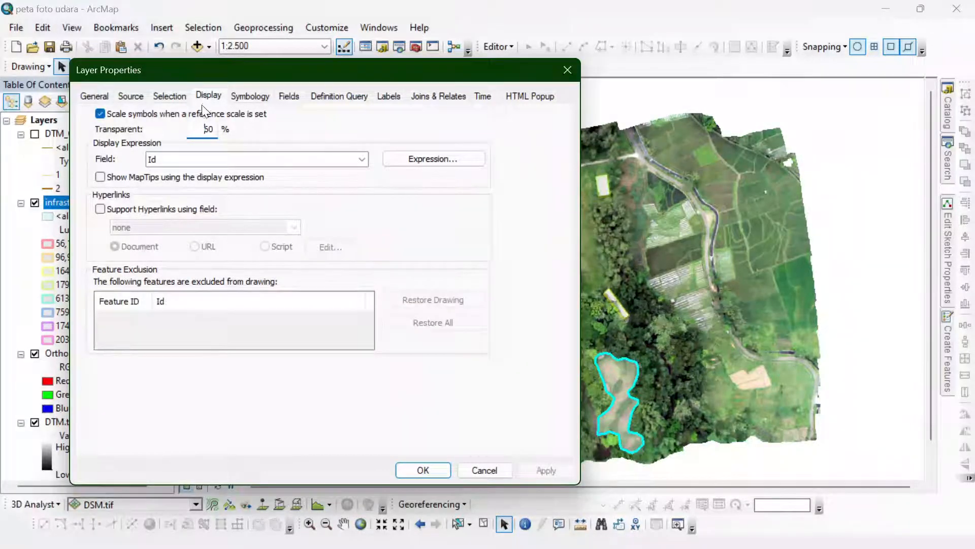
- Set the infrastruktur layer's transparency to 60% and apply it to the map
drag(380, 66, 446, 49)
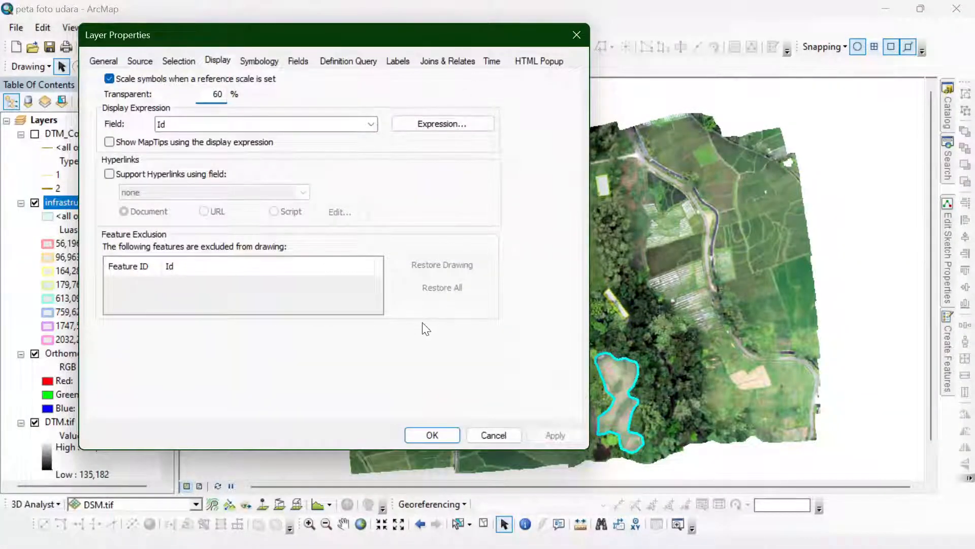
click(425, 435)
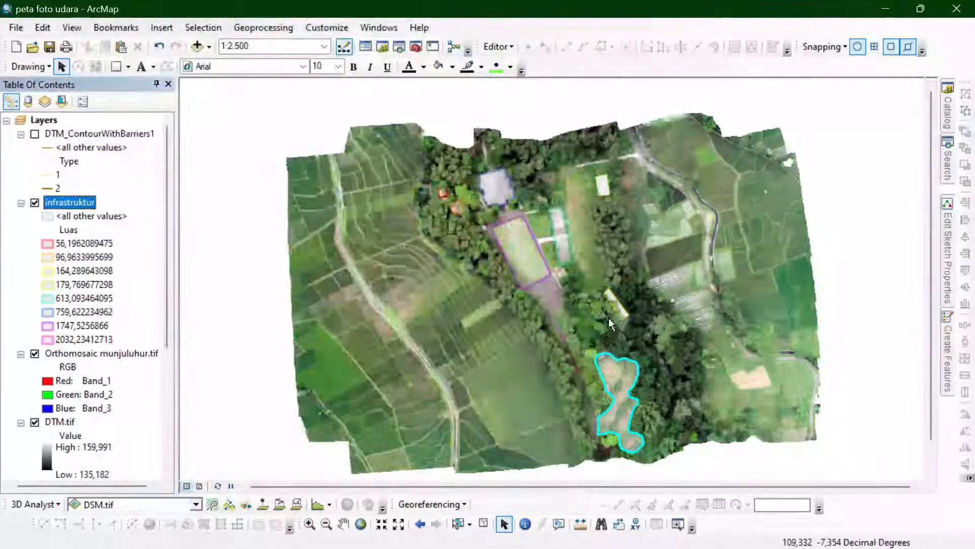
scroll(613, 304, down, 1)
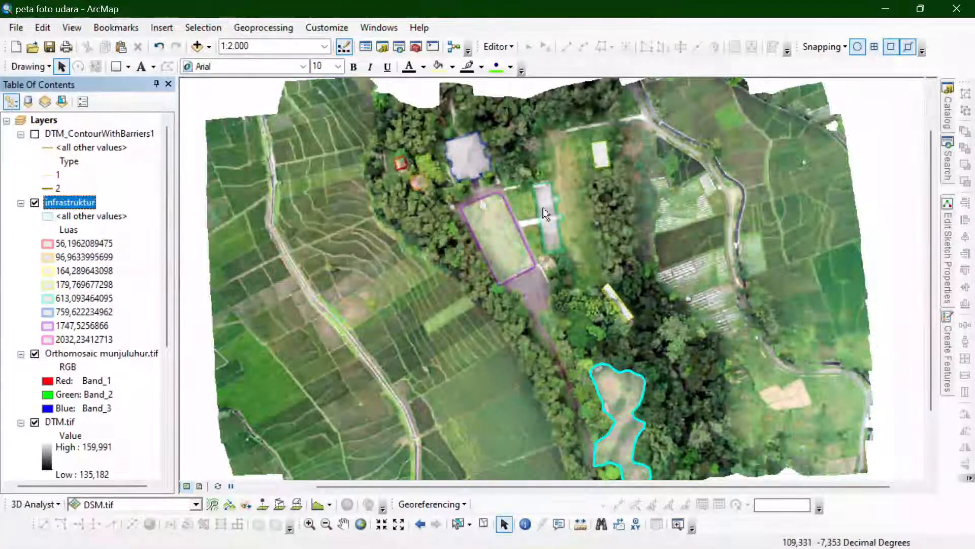
- Open the infrastruktur attribute table, placed clear of the upper polygons, and select its first record
right_click(56, 202)
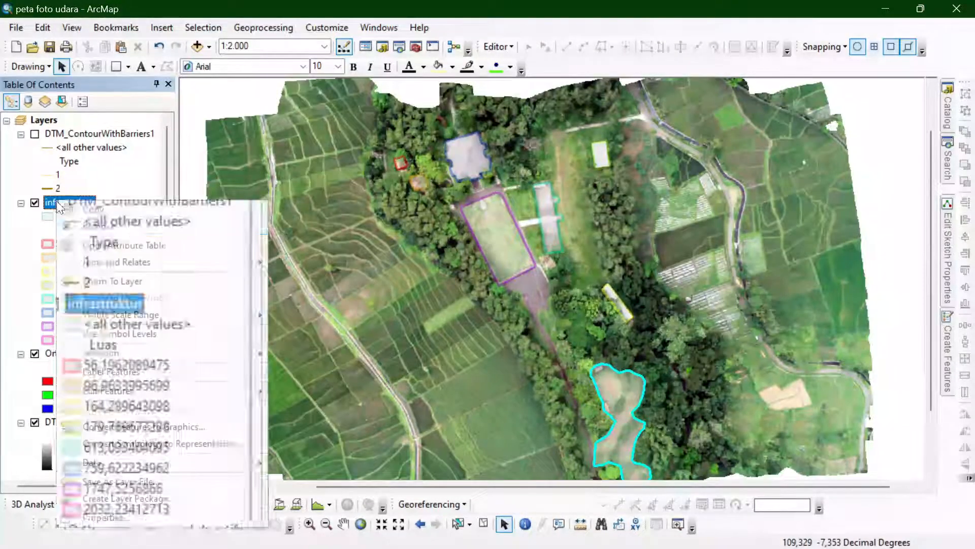
click(102, 244)
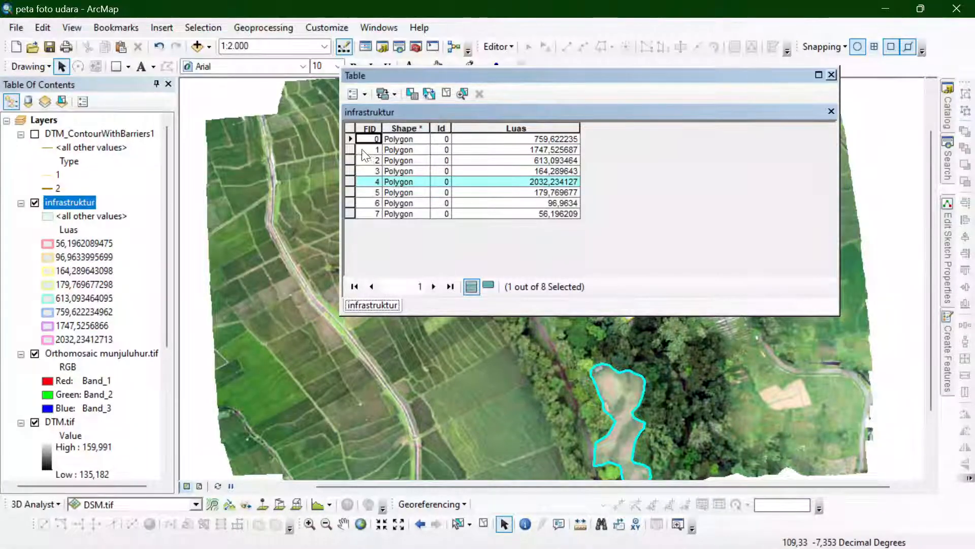
click(350, 138)
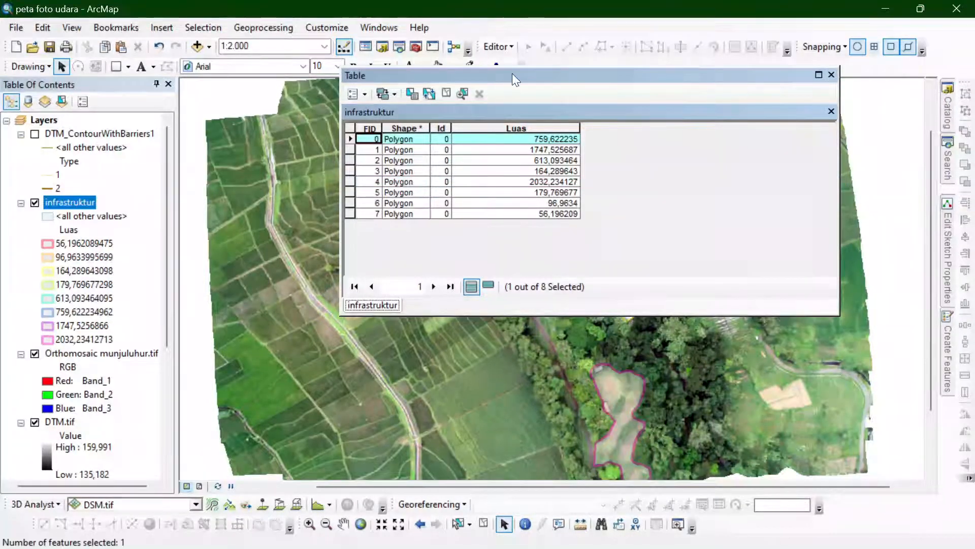
drag(511, 73, 675, 19)
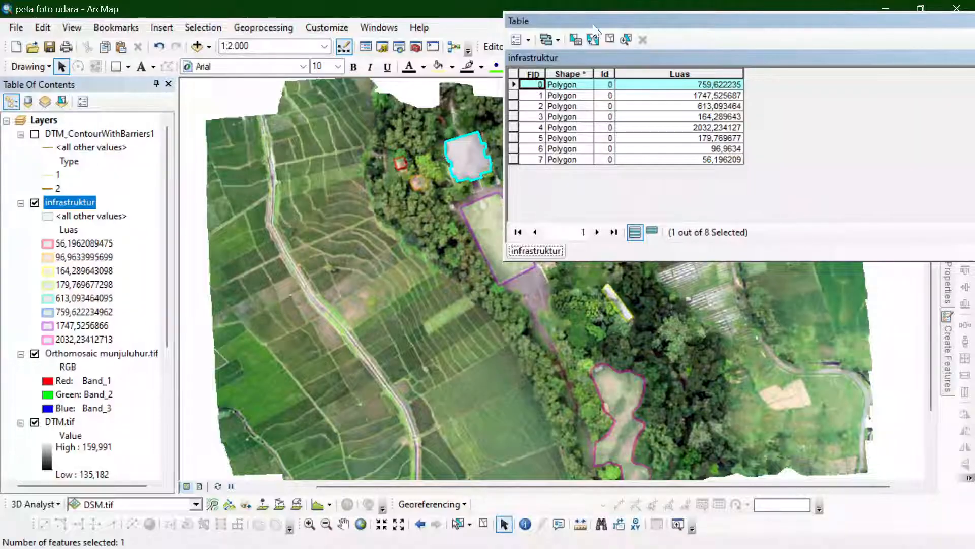
drag(593, 24, 638, 45)
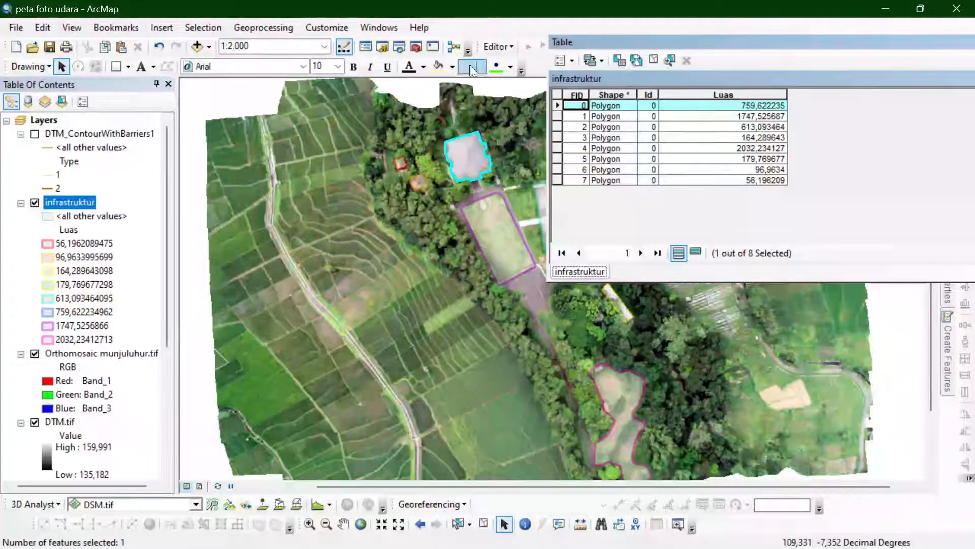
right_click(84, 199)
mouse_move(170, 389)
click(318, 388)
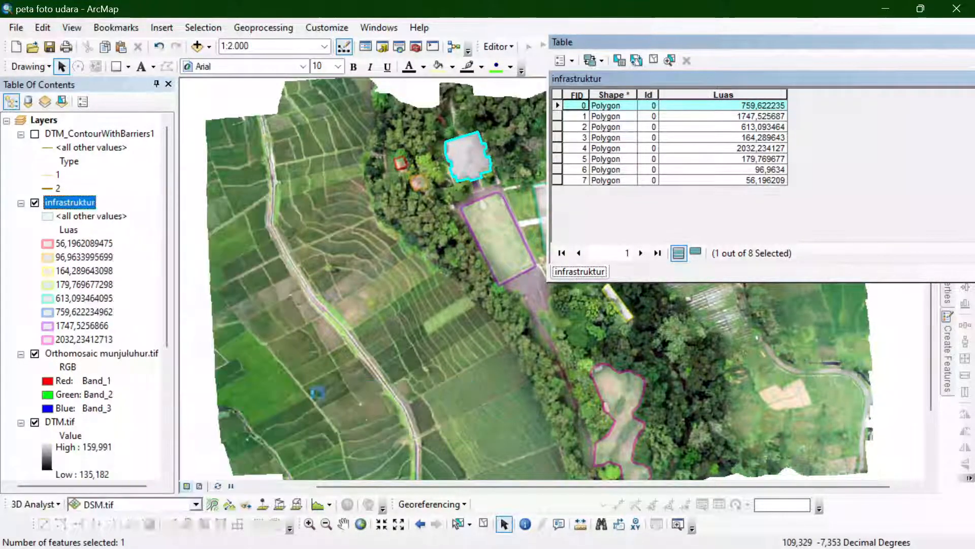
click(607, 105)
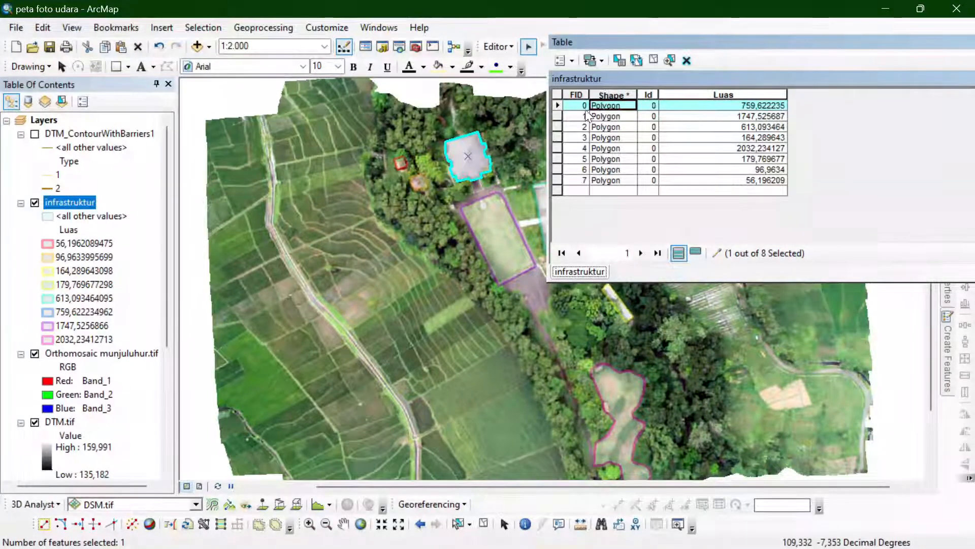
click(558, 107)
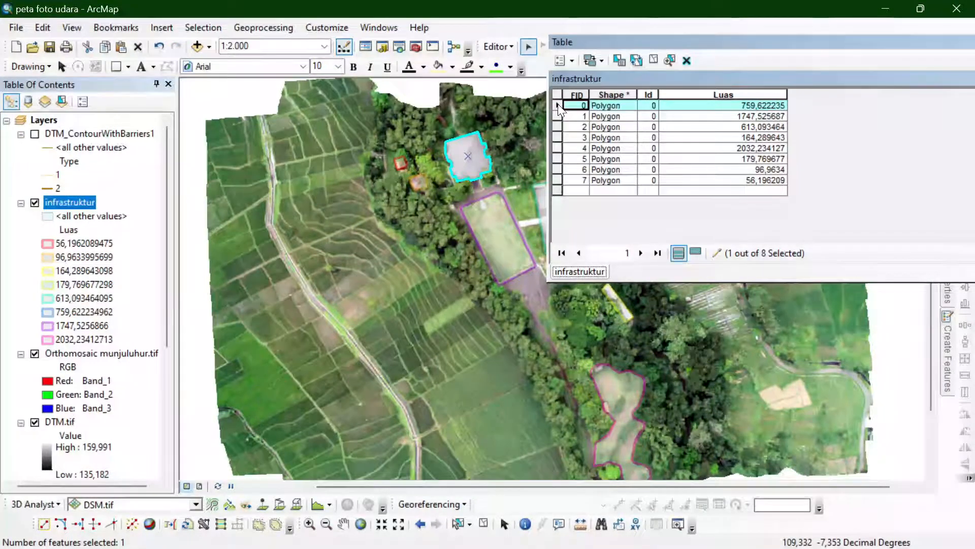
click(495, 46)
click(510, 76)
- Add a Text field named Nama to the infrastruktur attribute table
click(567, 60)
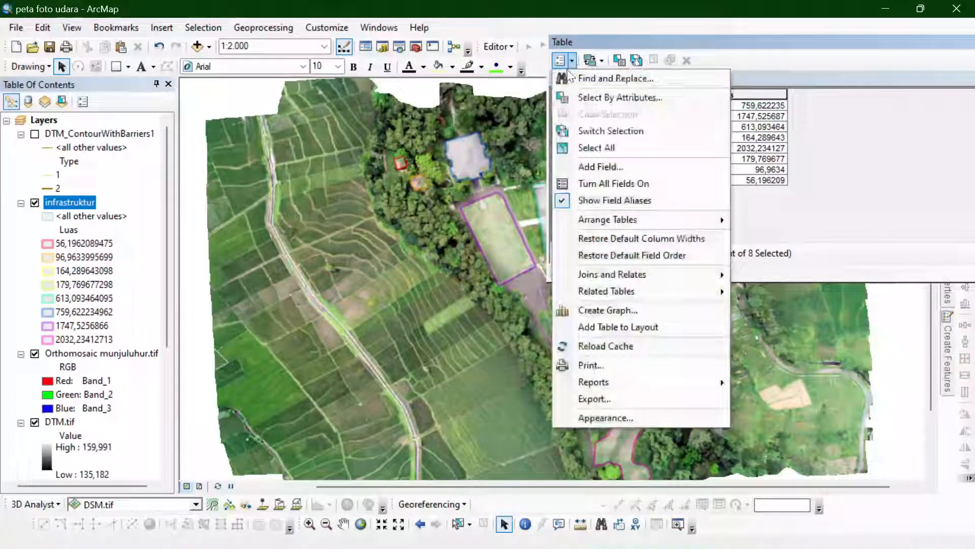
click(600, 167)
text(Nama)
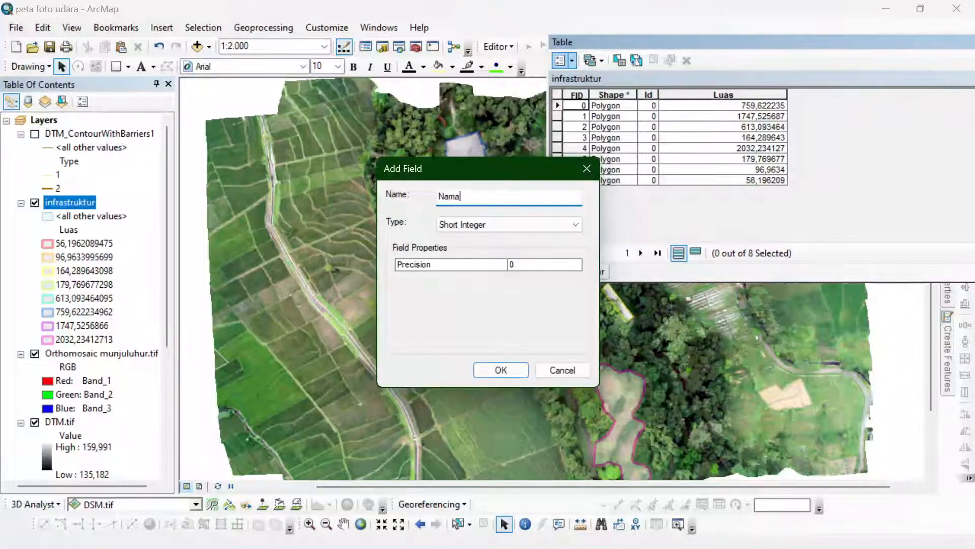
click(503, 224)
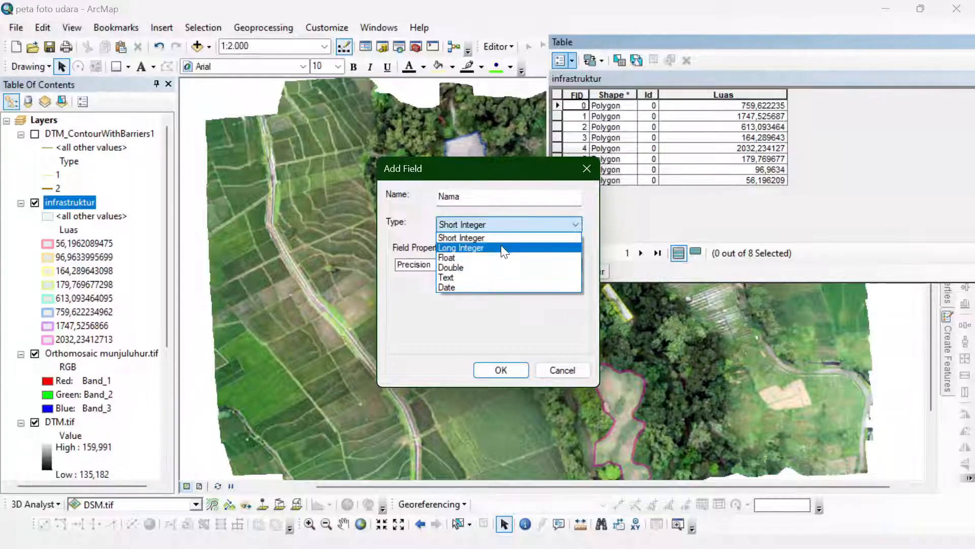
click(497, 276)
click(497, 374)
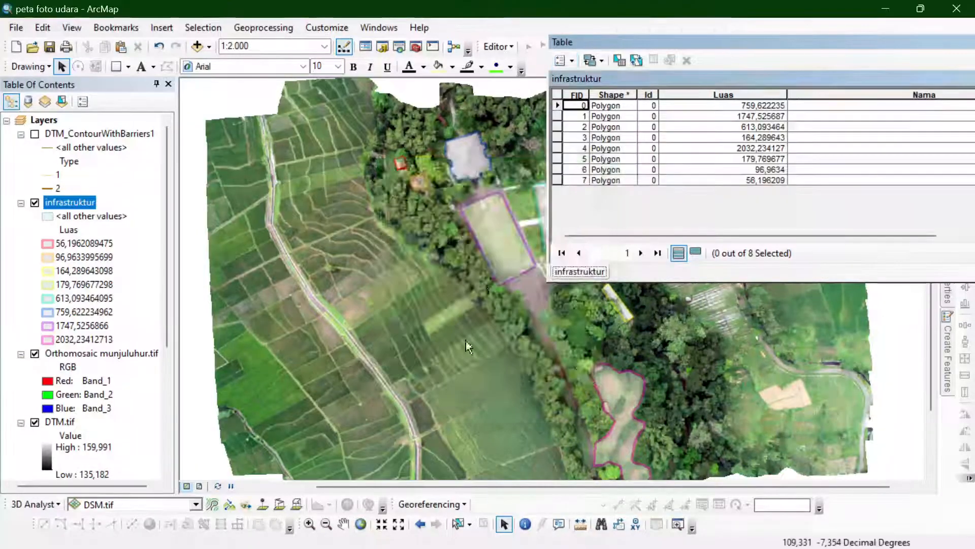
- Start editing the infrastruktur layer and enter Auditorium as the Nama value of the first record, the 759,622235 polygon
right_click(75, 201)
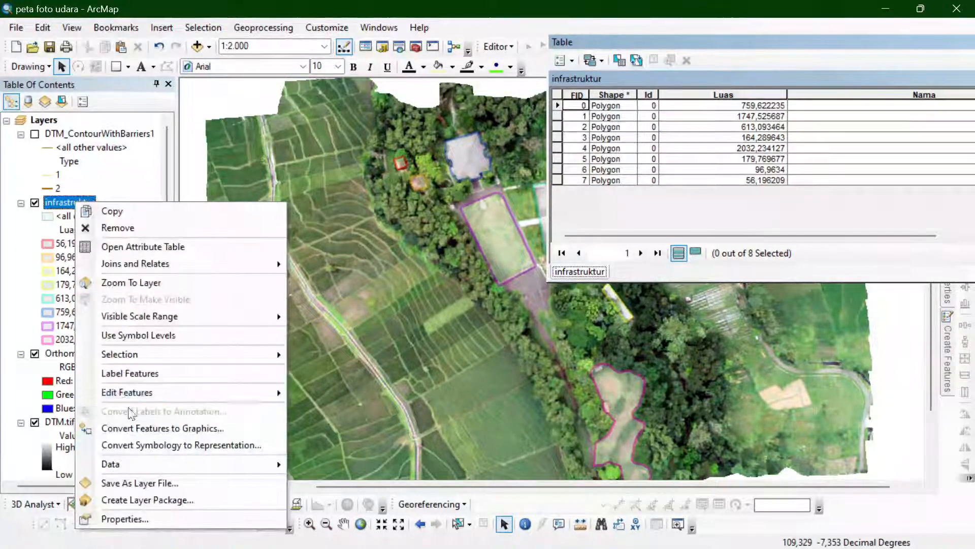
mouse_move(147, 395)
click(335, 392)
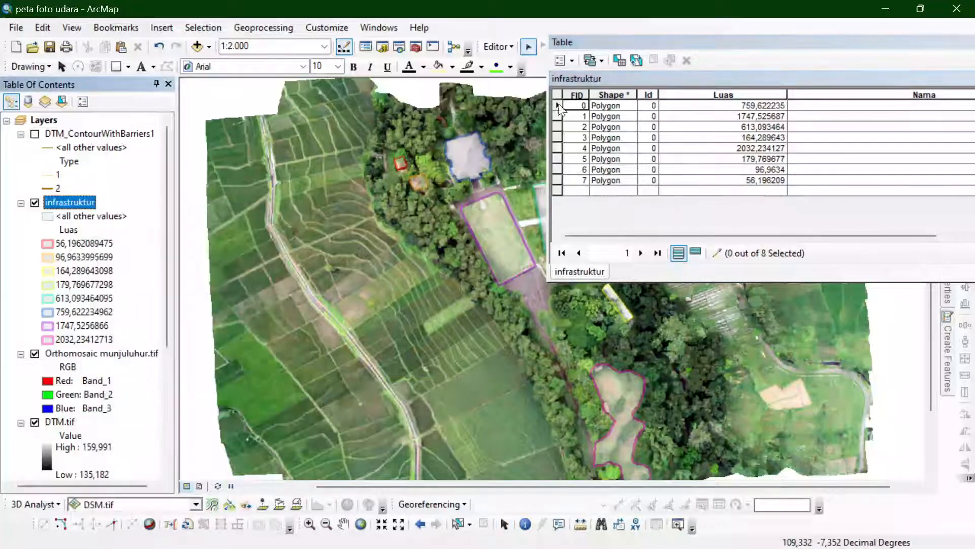
click(558, 105)
scroll(333, 193, down, 1)
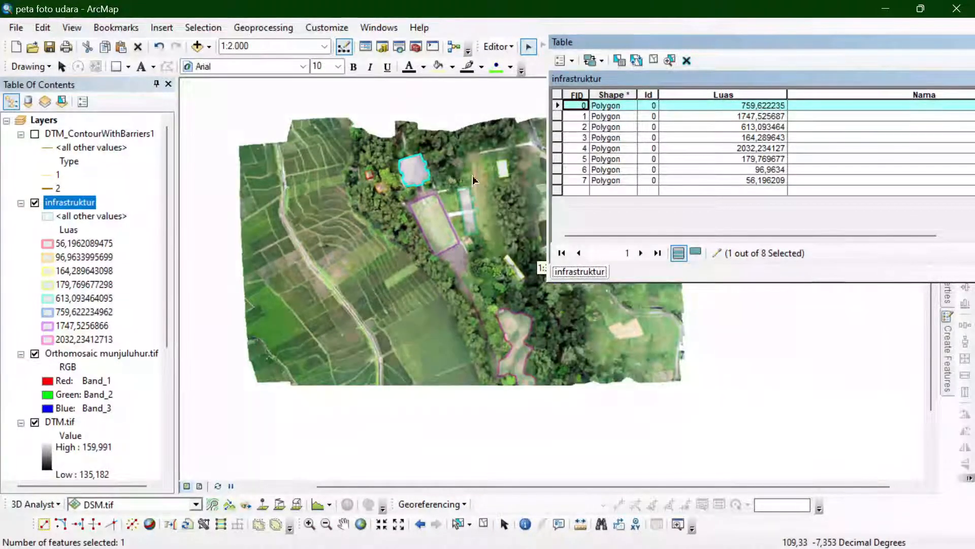
scroll(504, 157, up, 1)
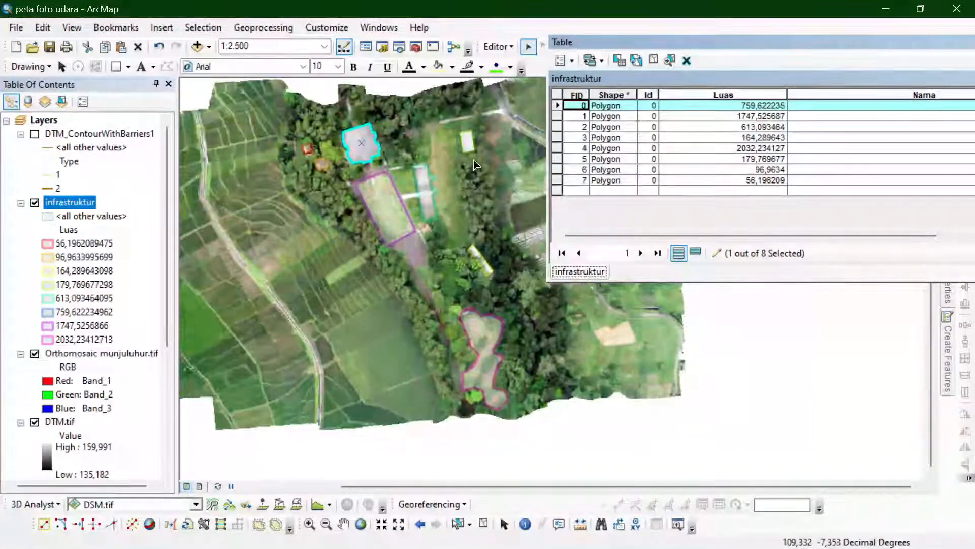
scroll(504, 156, up, 1)
scroll(838, 122, right, 1)
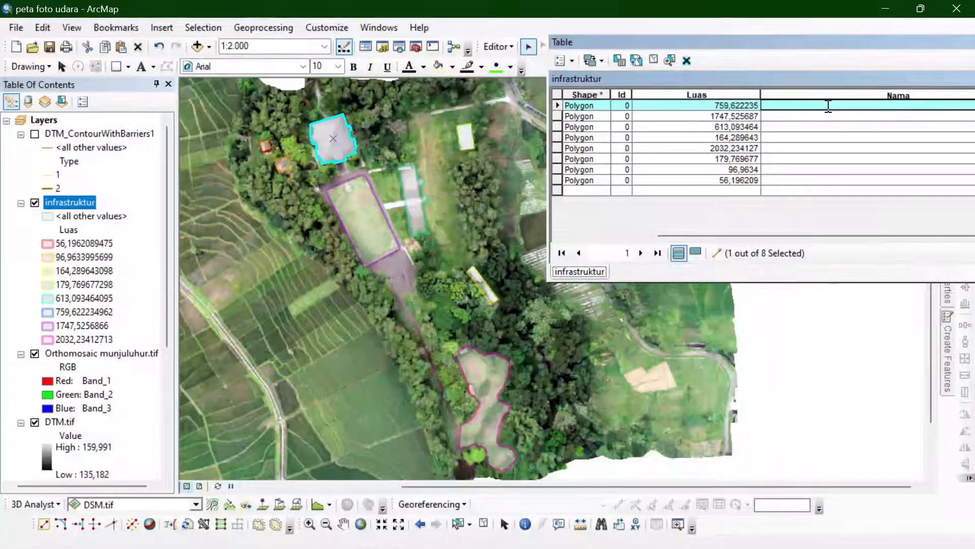
click(828, 106)
text(Auditorium)
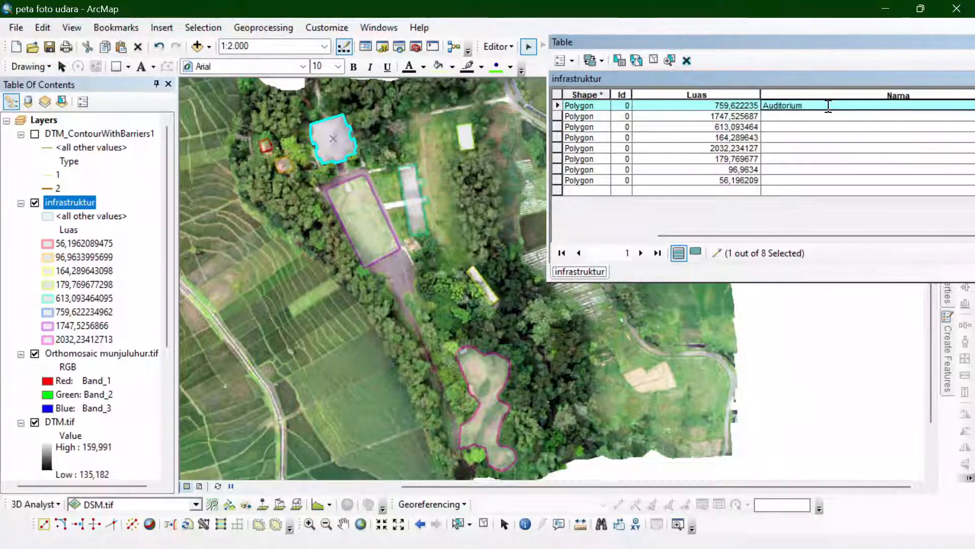
- Enter the Nama values Lapangan 1 for the 1747,525687 polygon and Lapangan 2 for the 613,093464 polygon
click(559, 116)
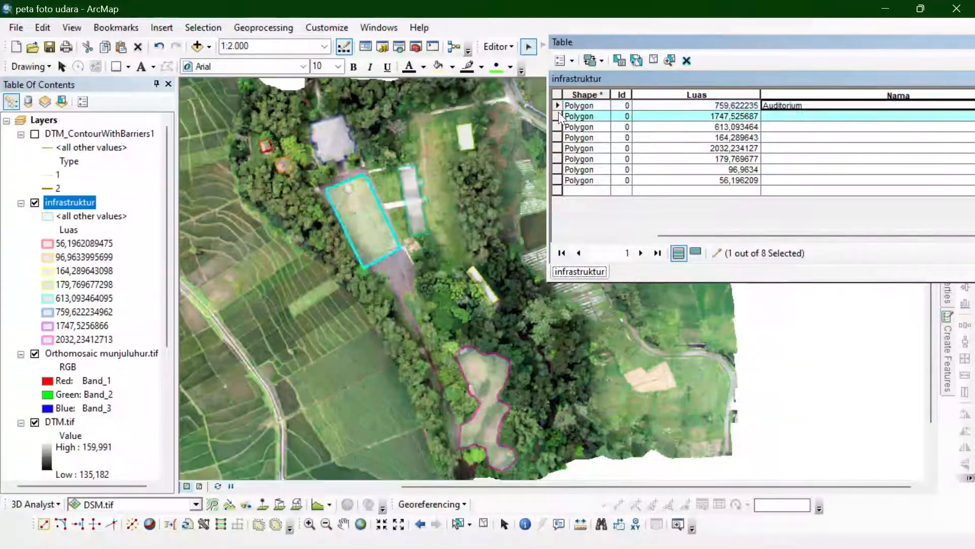
click(792, 116)
text(Lapangan 1)
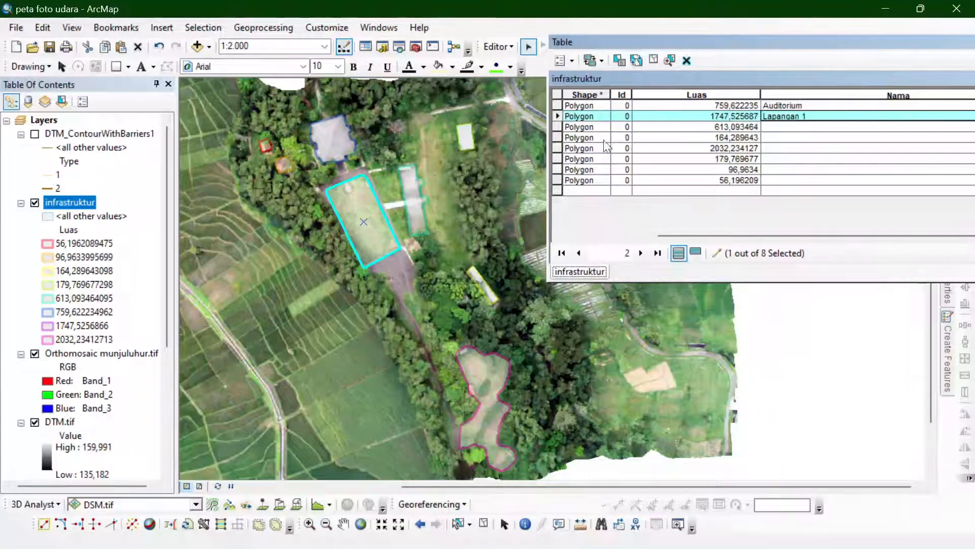
click(558, 127)
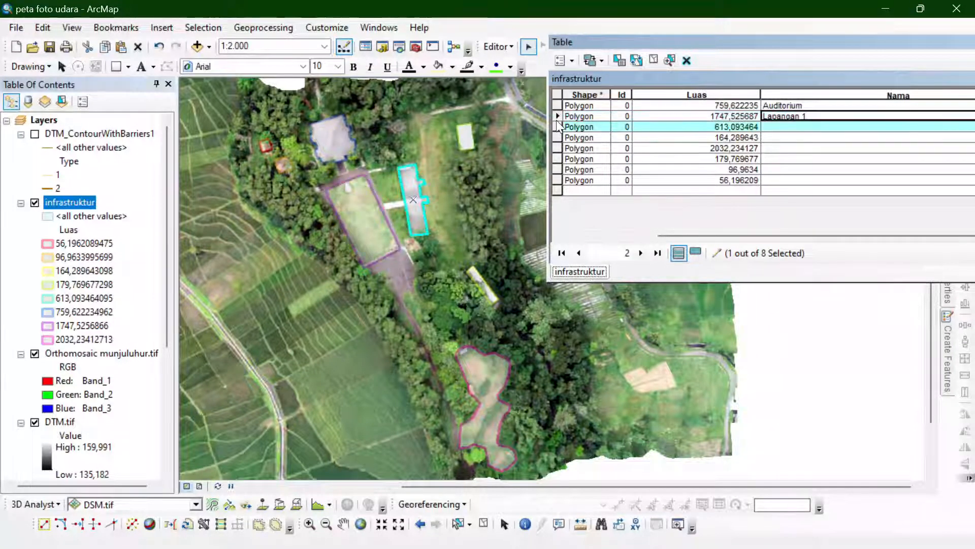
click(770, 126)
text(Lapang)
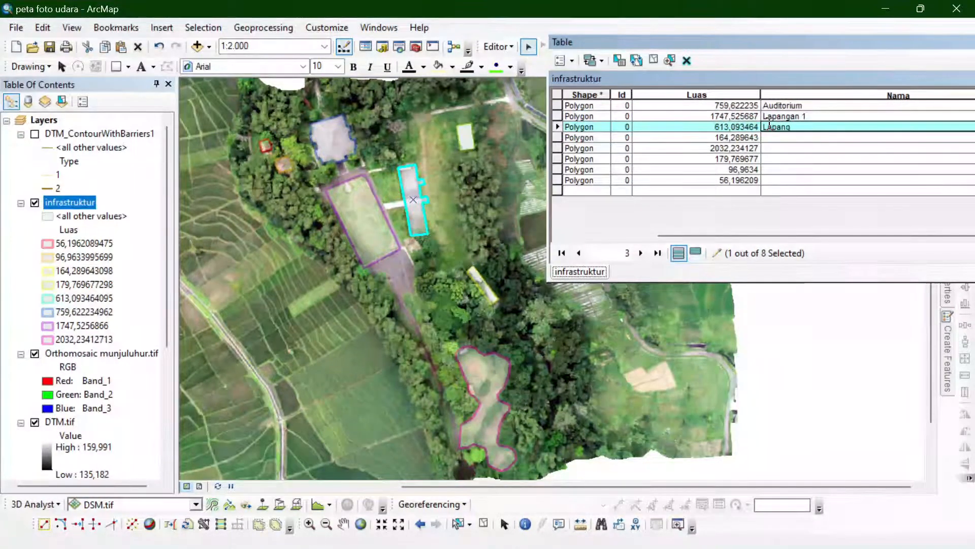
text(an 2)
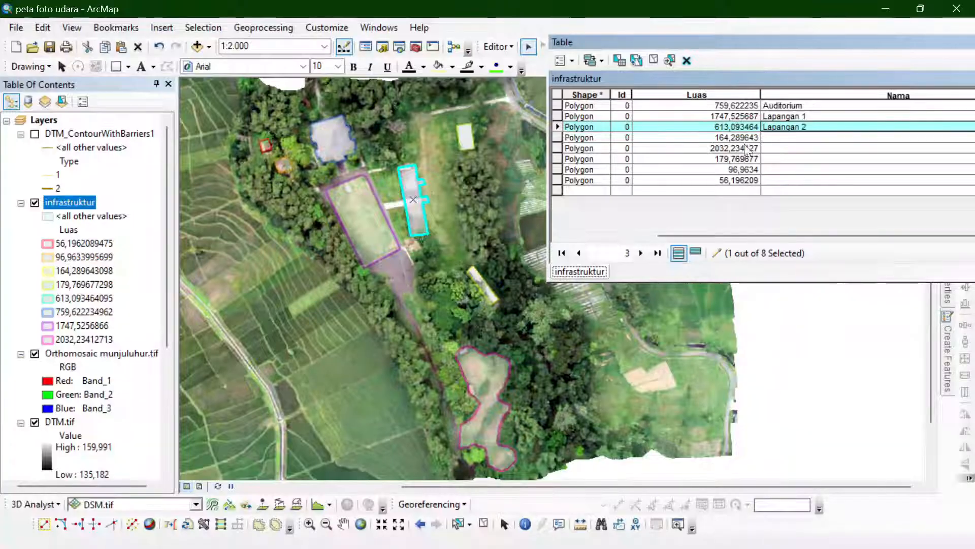
- Examine on the map which building the fourth infrastruktur record, the 164,289643 polygon, represents, comparing it with the neighbouring records
click(572, 138)
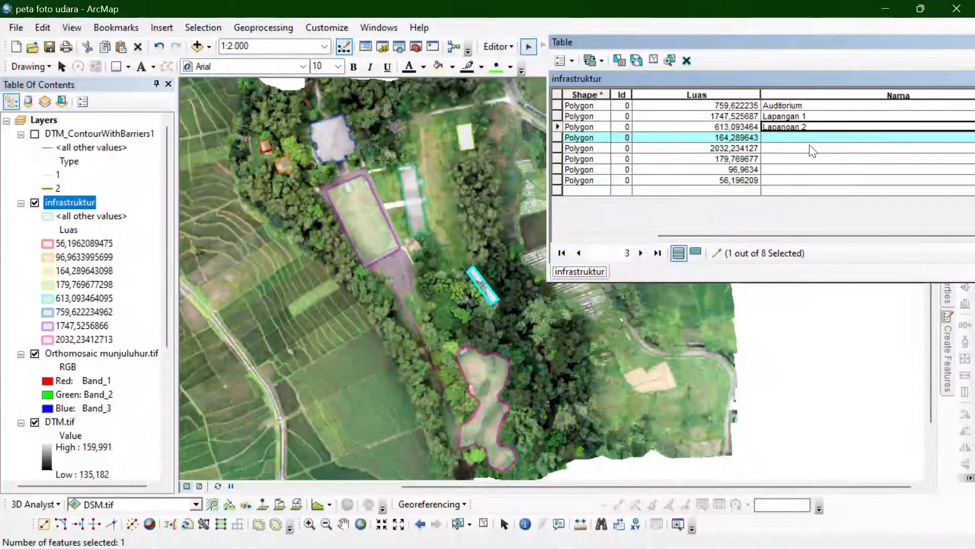
click(558, 116)
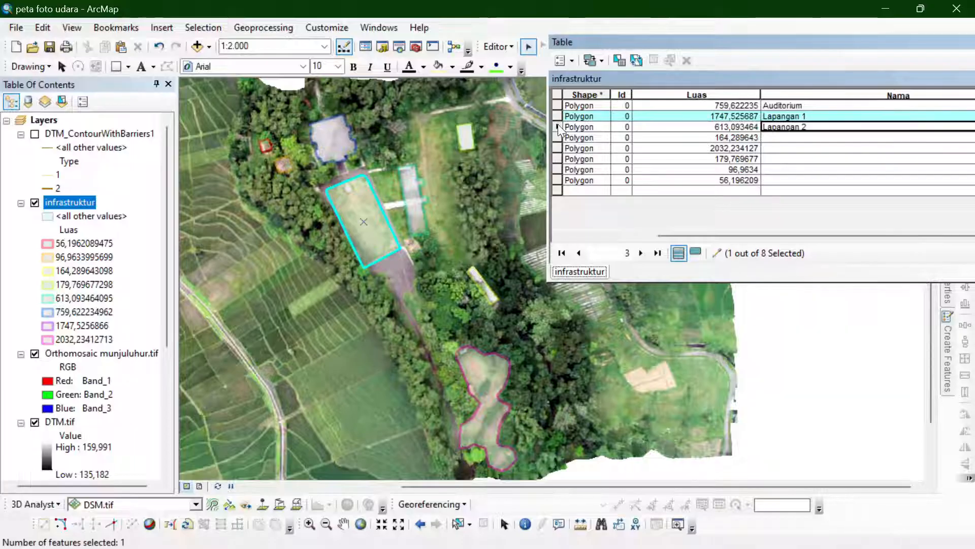
click(556, 127)
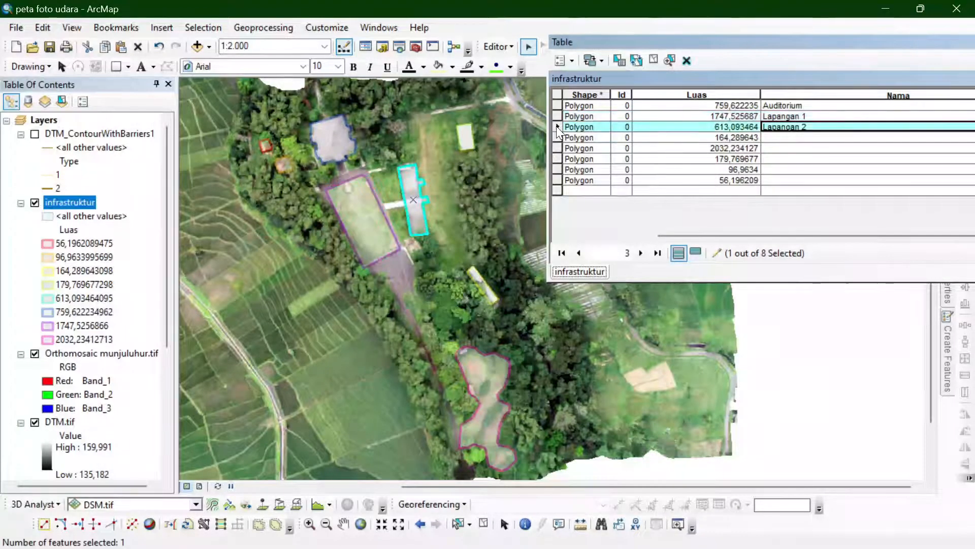
click(558, 138)
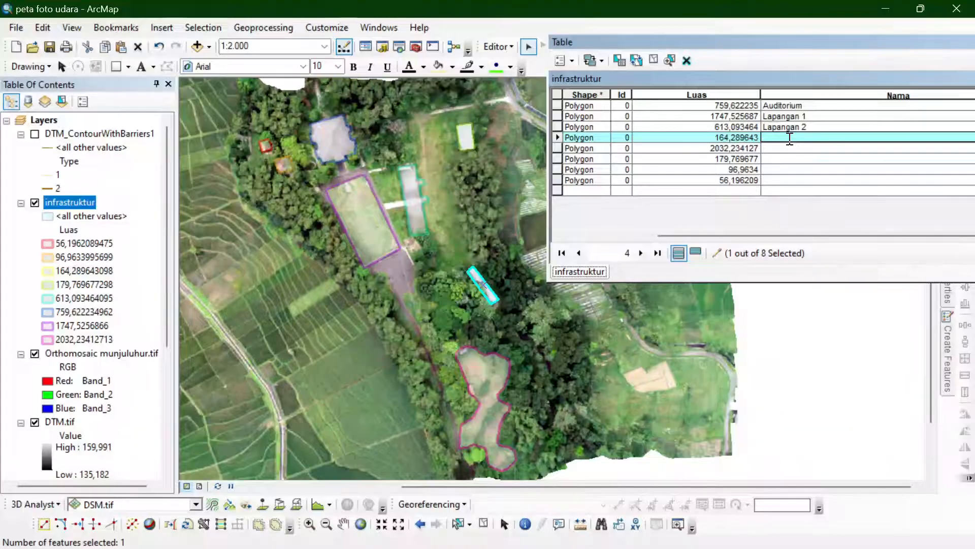
text(Ge)
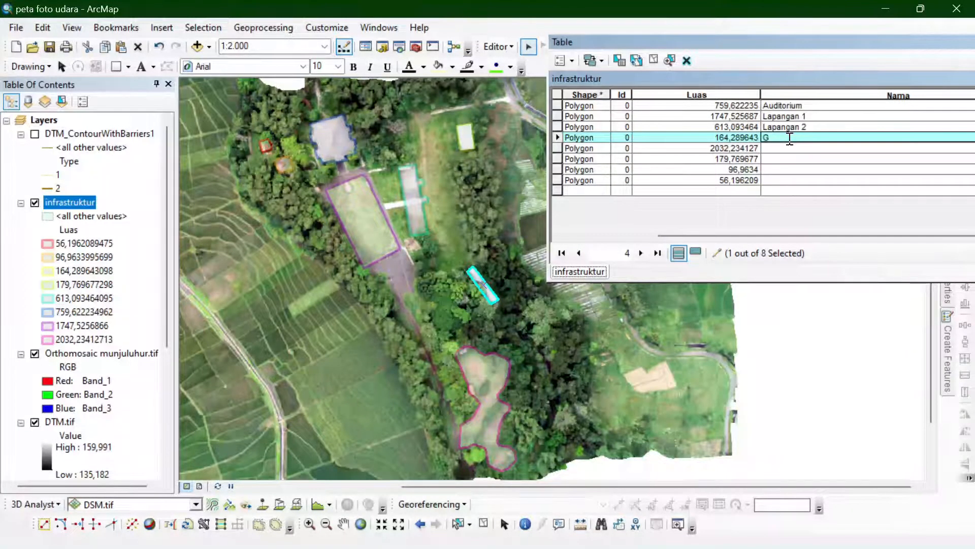
scroll(509, 280, down, 6)
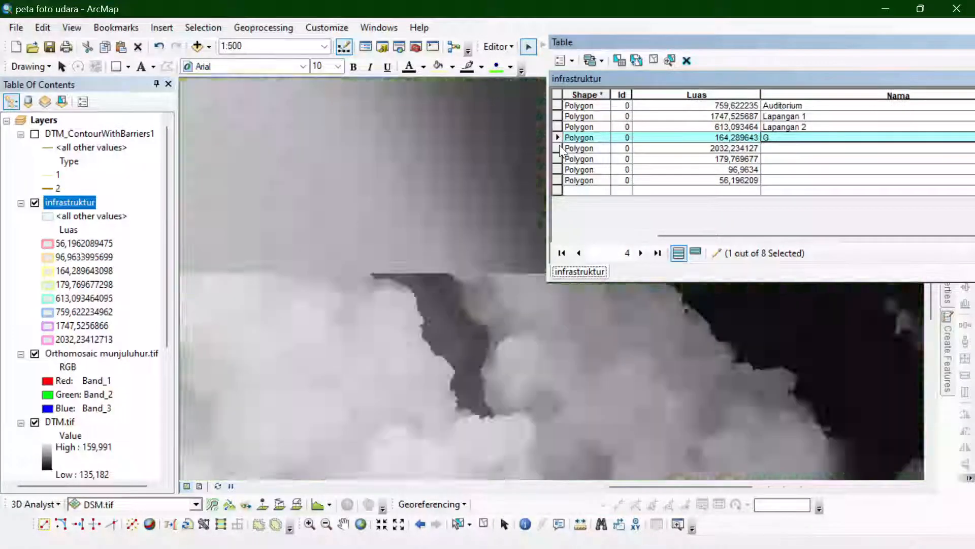
click(558, 145)
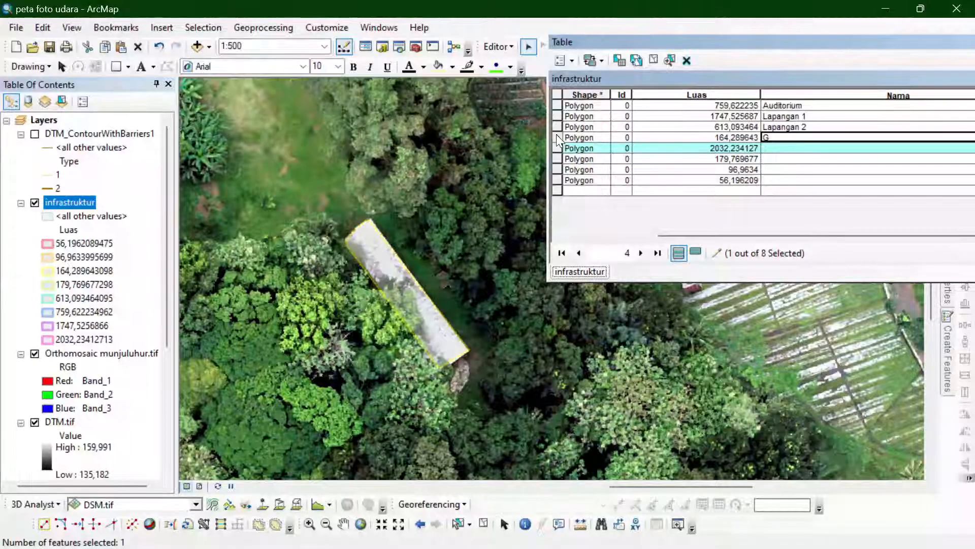
click(557, 137)
scroll(713, 344, up, 2)
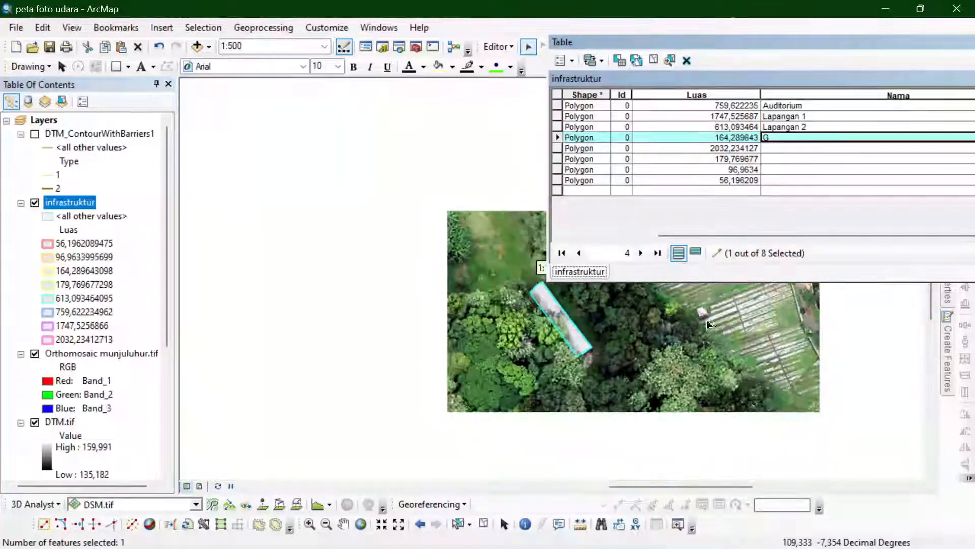
scroll(694, 334, up, 1)
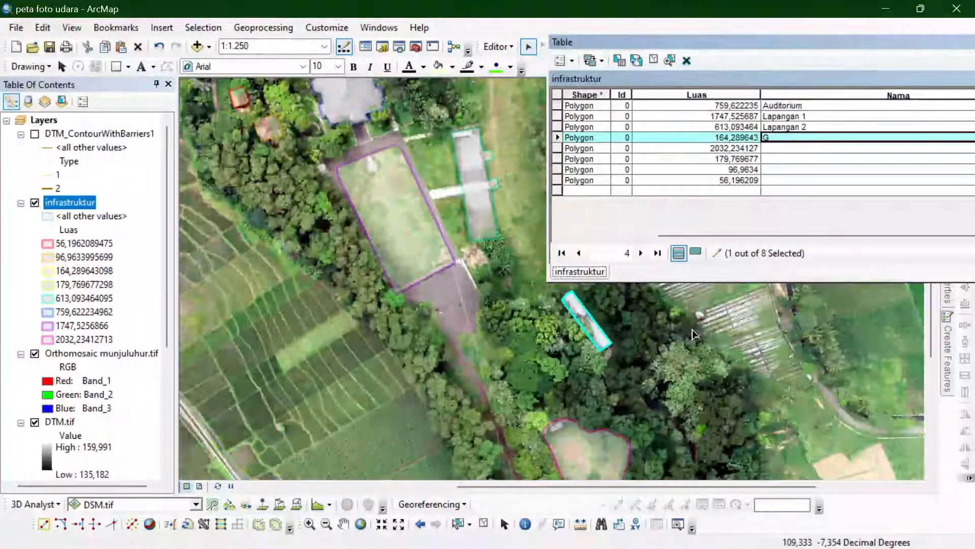
- Enter Parkiran as the Nama value of the 164,289643 polygon
click(781, 139)
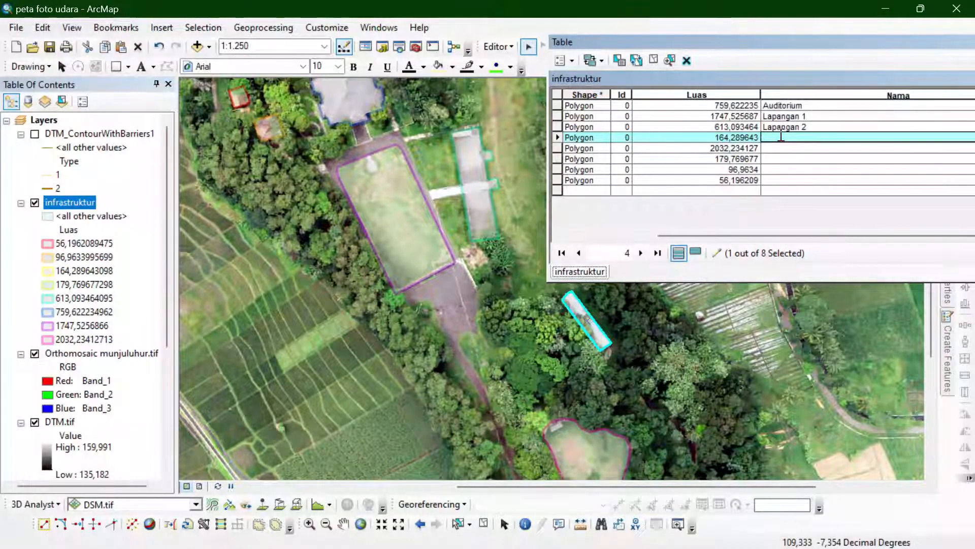
text(Par)
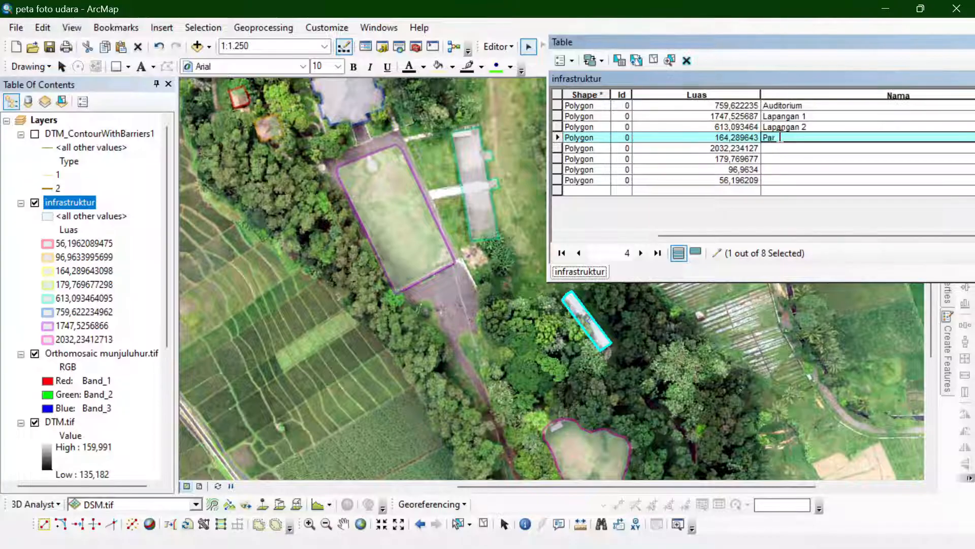
text(kiran)
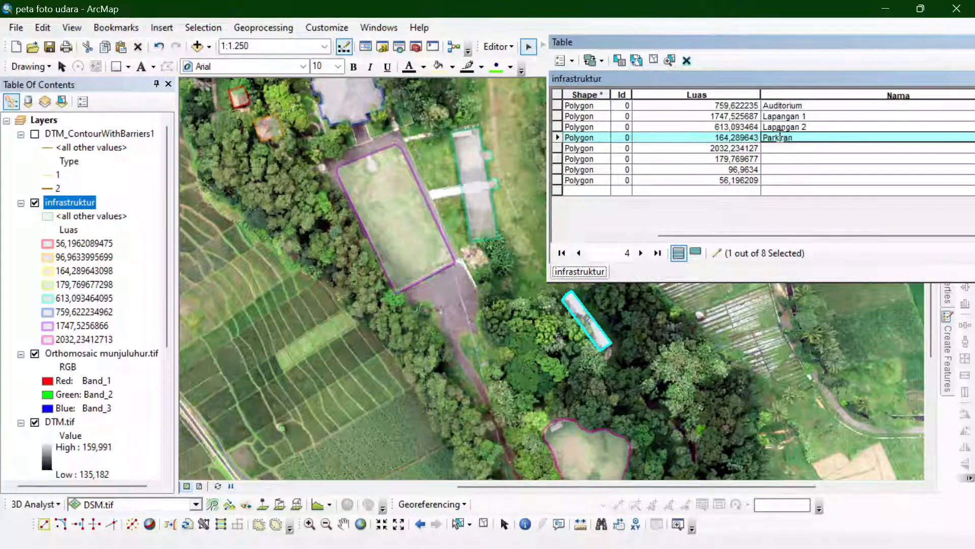
- Select the 2032,234127 polygon's record and enter Lapangan 3 as its Nama value
click(559, 148)
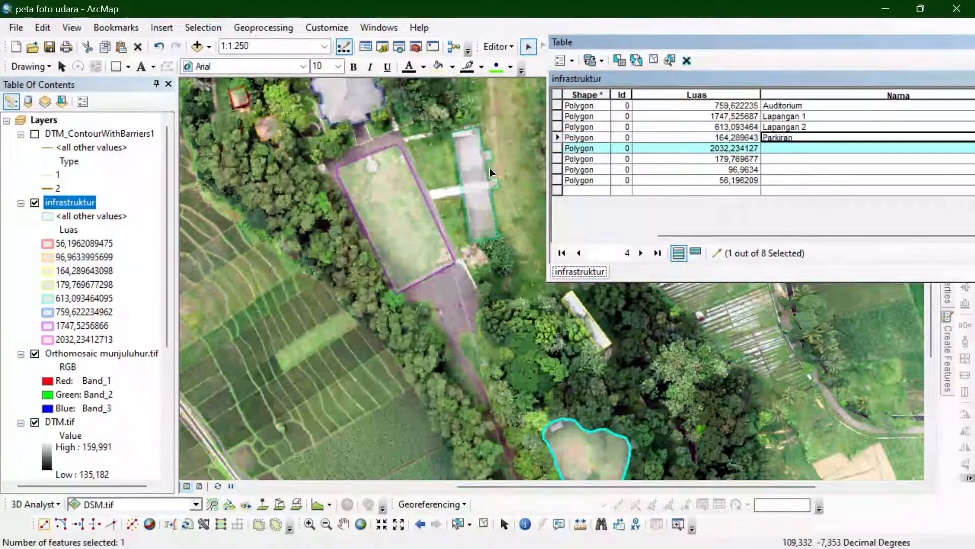
click(818, 147)
text(L)
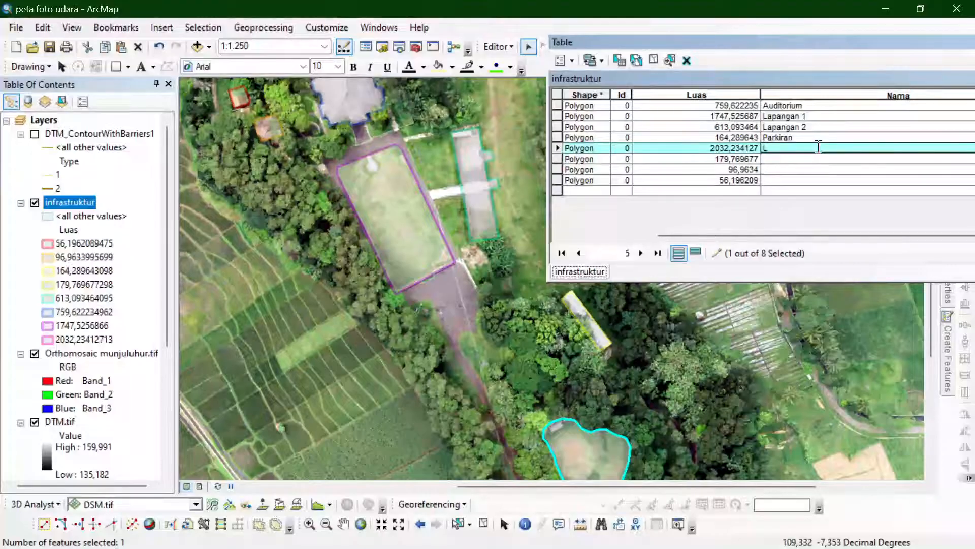
text(apanga)
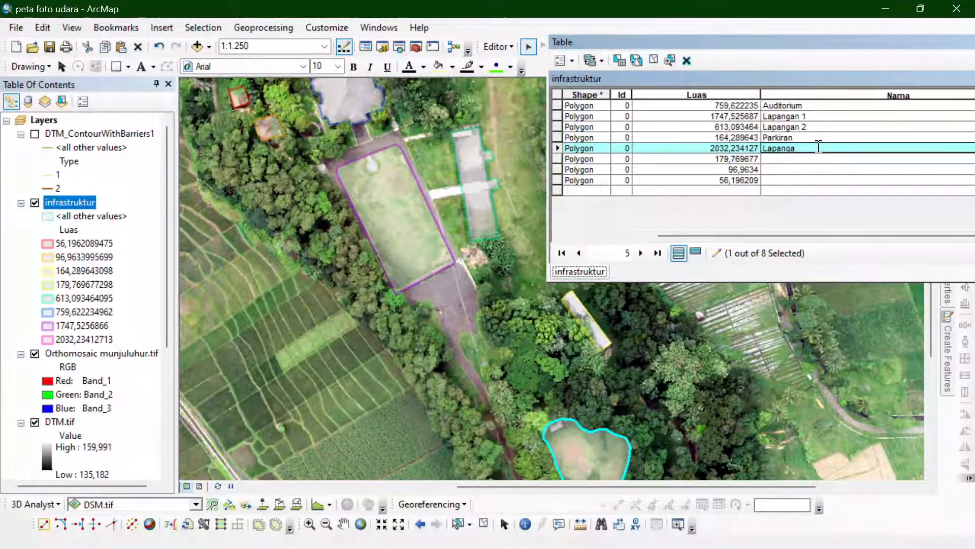
text(n 3)
- Locate the 179,769677 polygon on the map and enter Rumah 1 as its Nama value
click(557, 158)
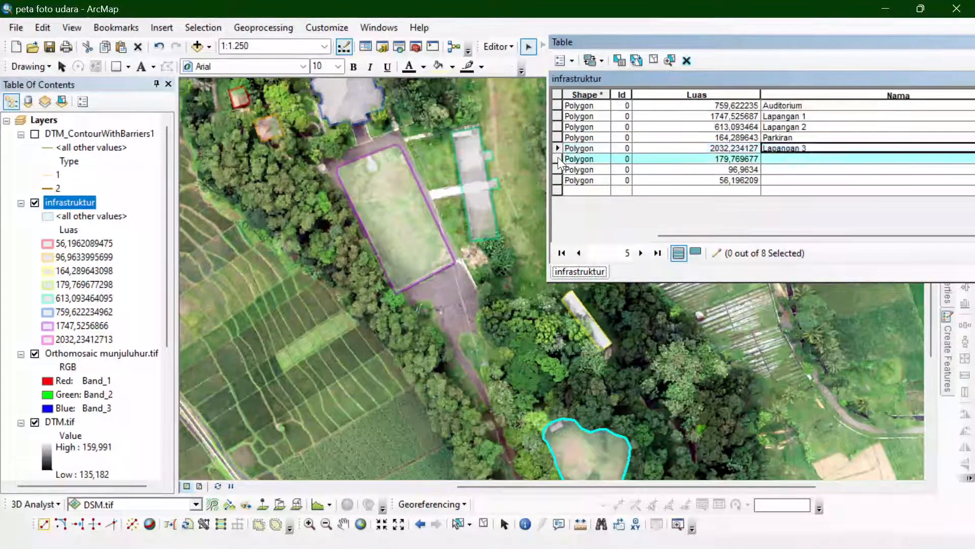
scroll(632, 368, up, 2)
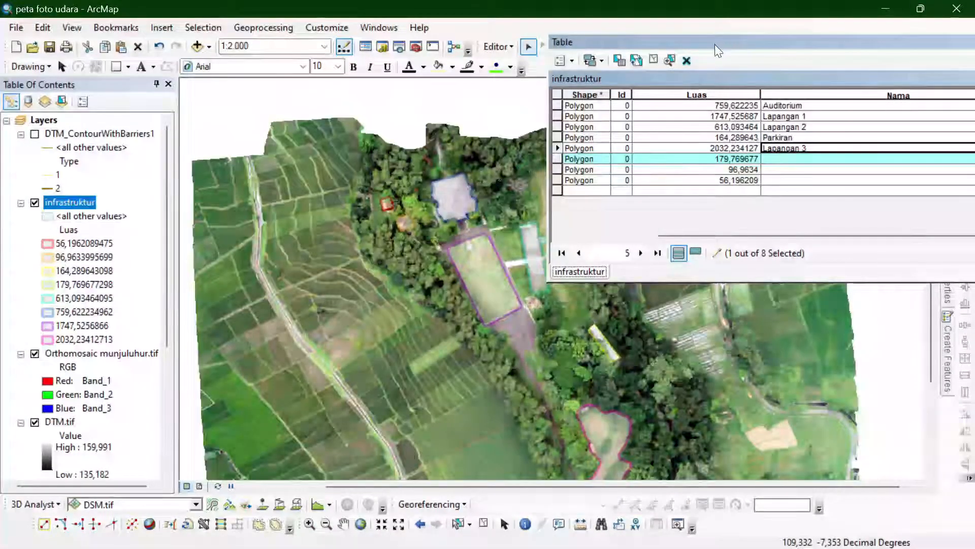
drag(714, 44, 481, 247)
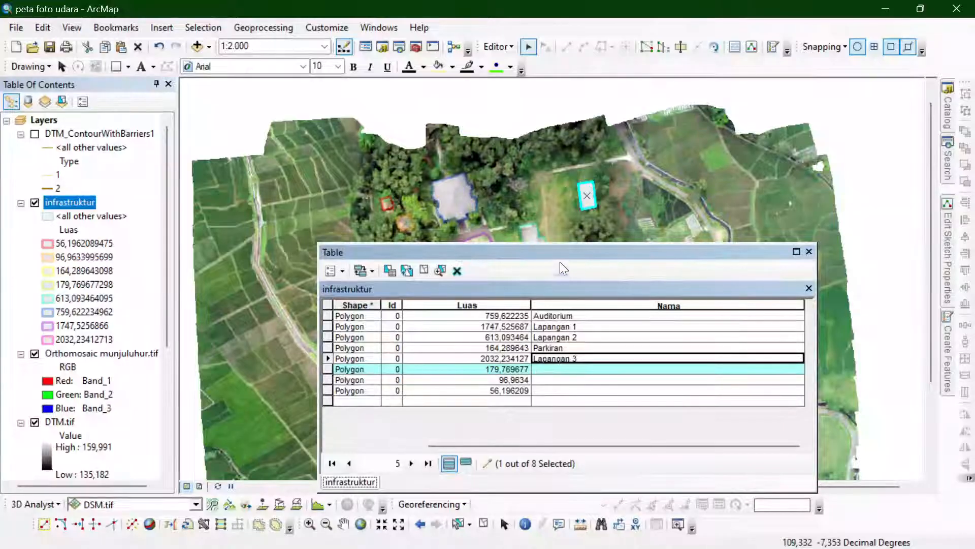
drag(567, 255, 737, 97)
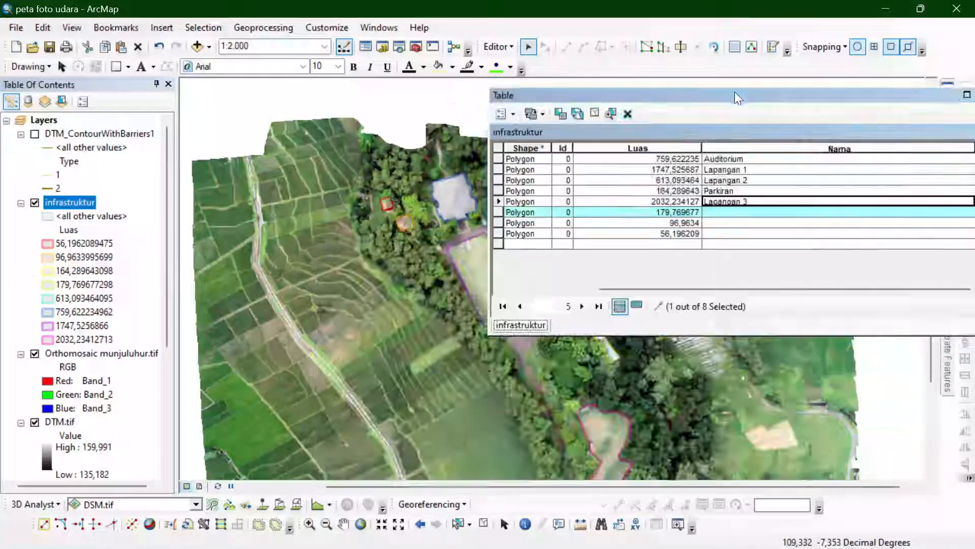
click(713, 212)
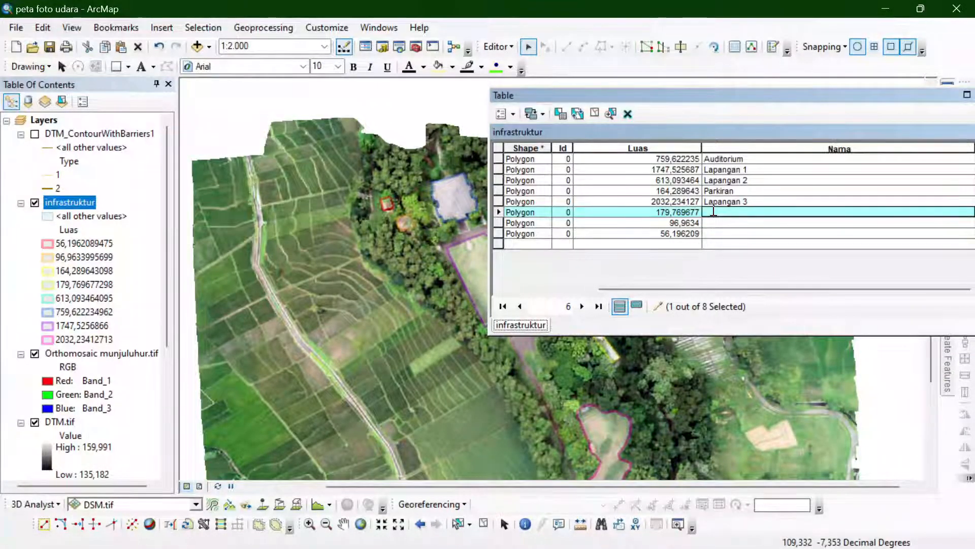
text(Rumah 1)
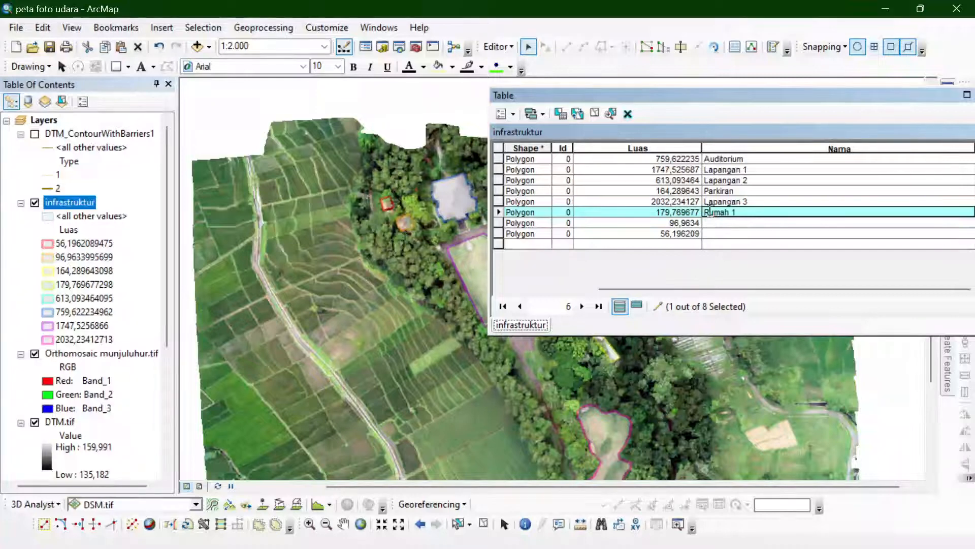
- Enter the Nama values Rumah 2 for the 96,9634 polygon and Rumah 3 for the 56,196209 polygon
click(502, 218)
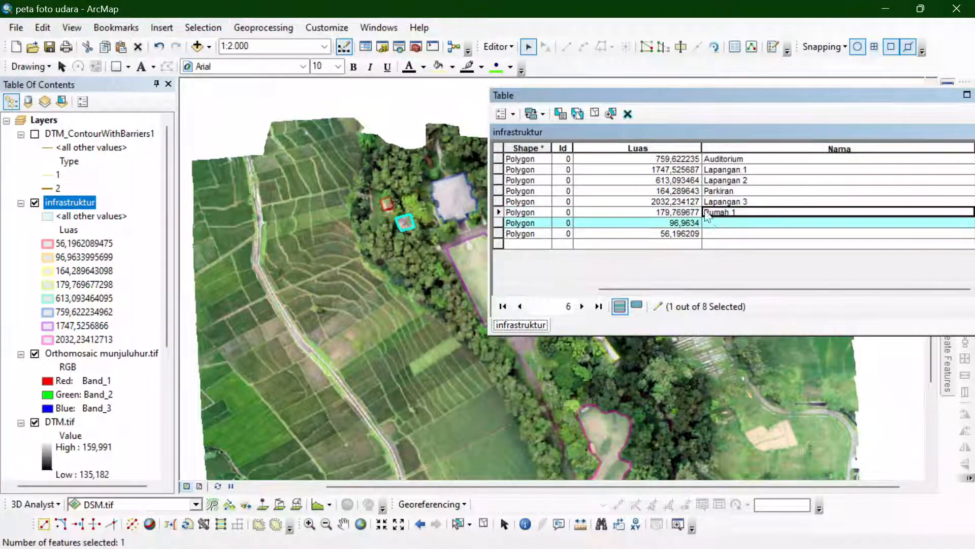
click(716, 225)
text(Rumah 2)
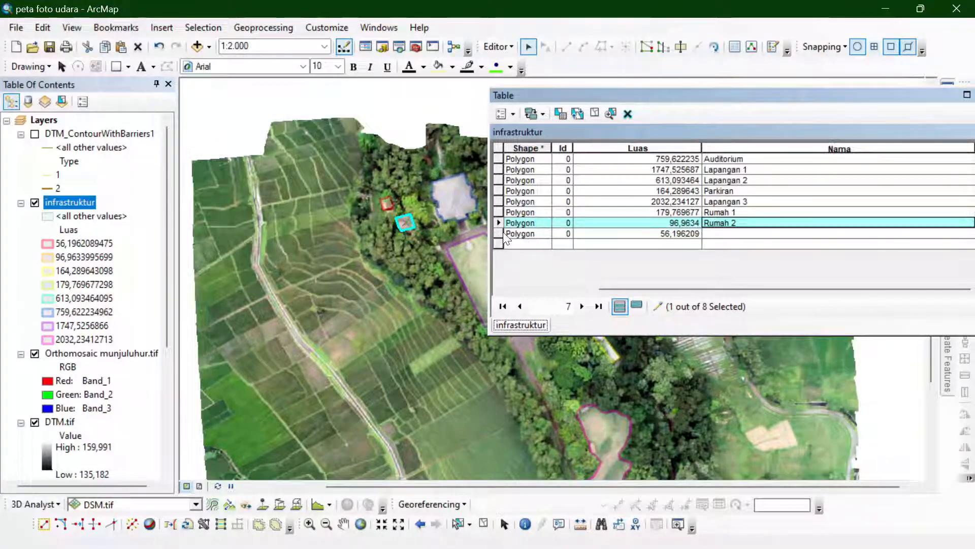
click(502, 233)
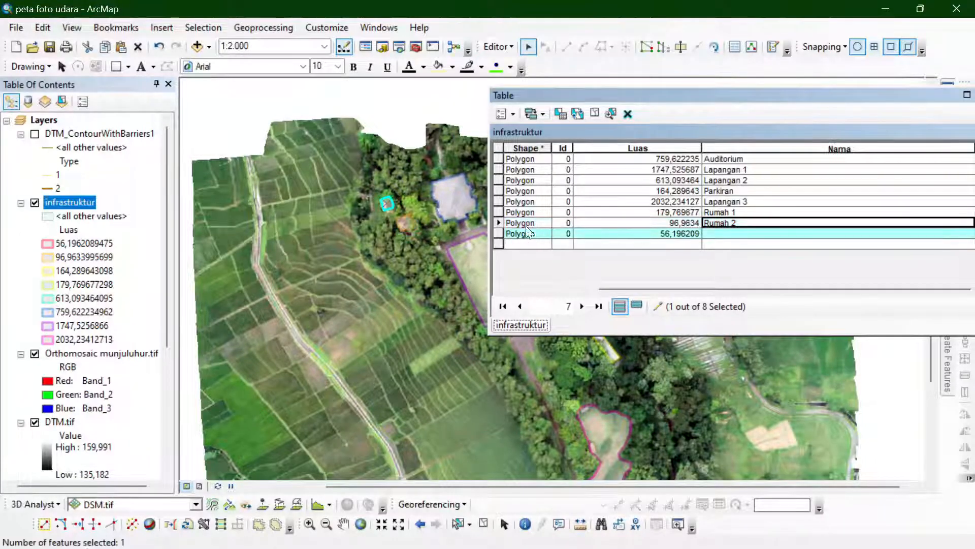
click(729, 234)
text(Rumah)
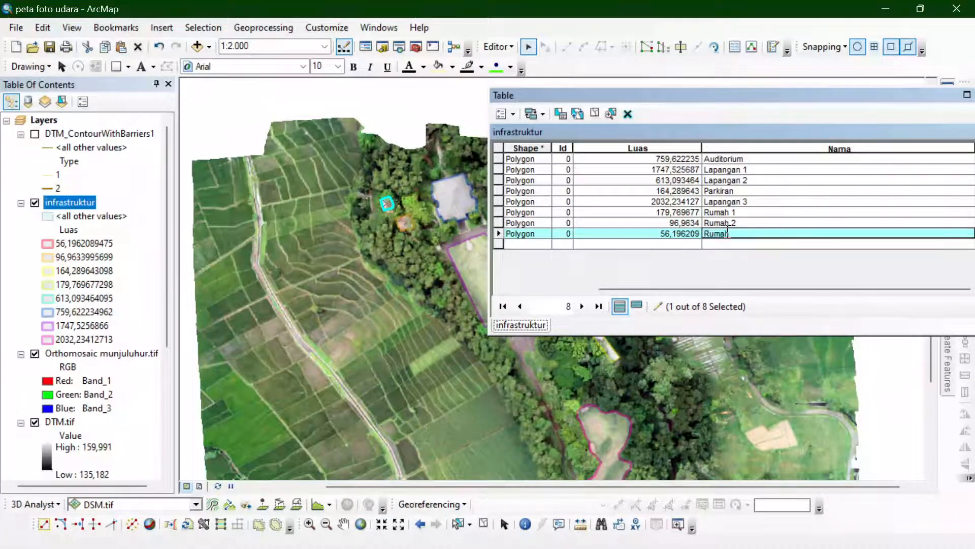
text( 3)
- End the edit session with the infrastruktur edits saved and close the attribute table
click(498, 47)
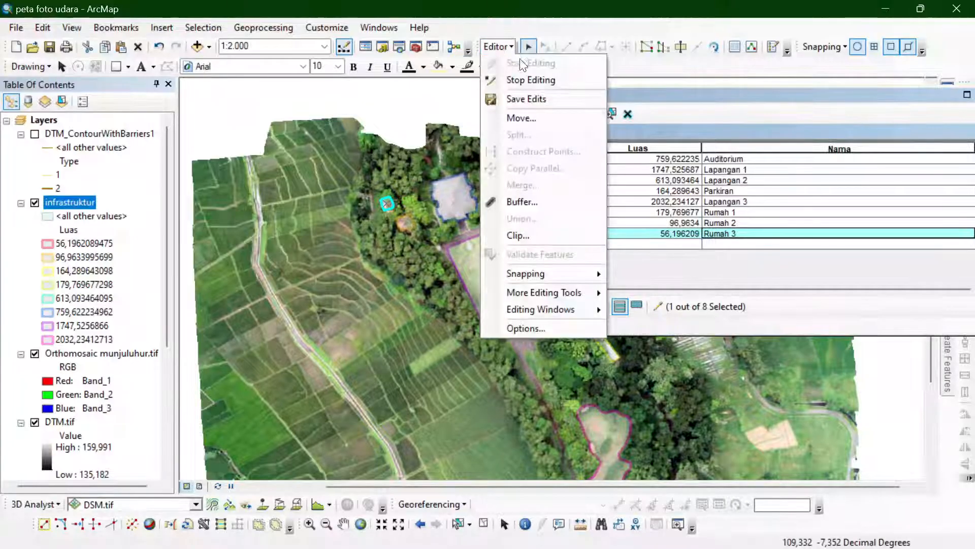
click(520, 97)
click(433, 329)
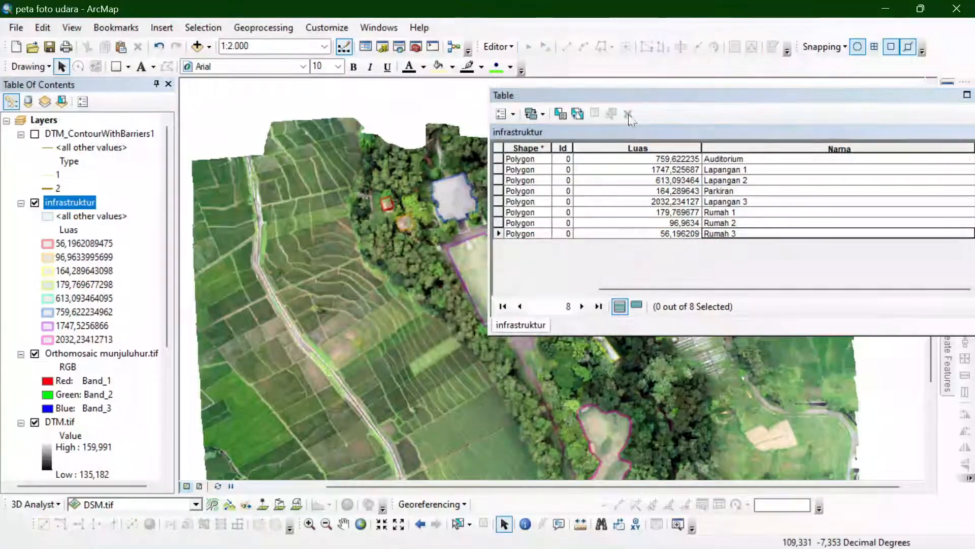
drag(639, 97, 357, 151)
click(702, 152)
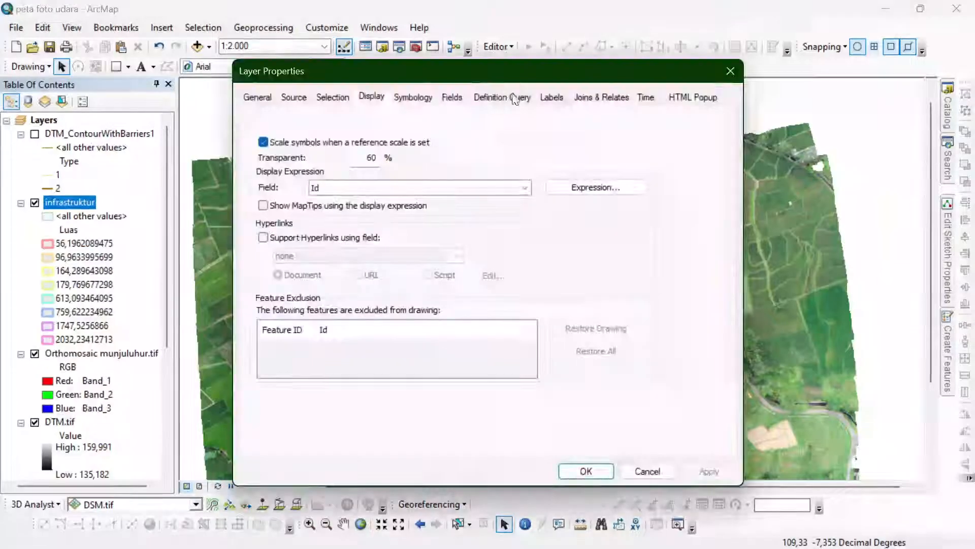
- Turn on labels for the infrastruktur layer with Nama as the label field and apply them to the map
click(551, 97)
drag(547, 63, 777, 15)
click(625, 169)
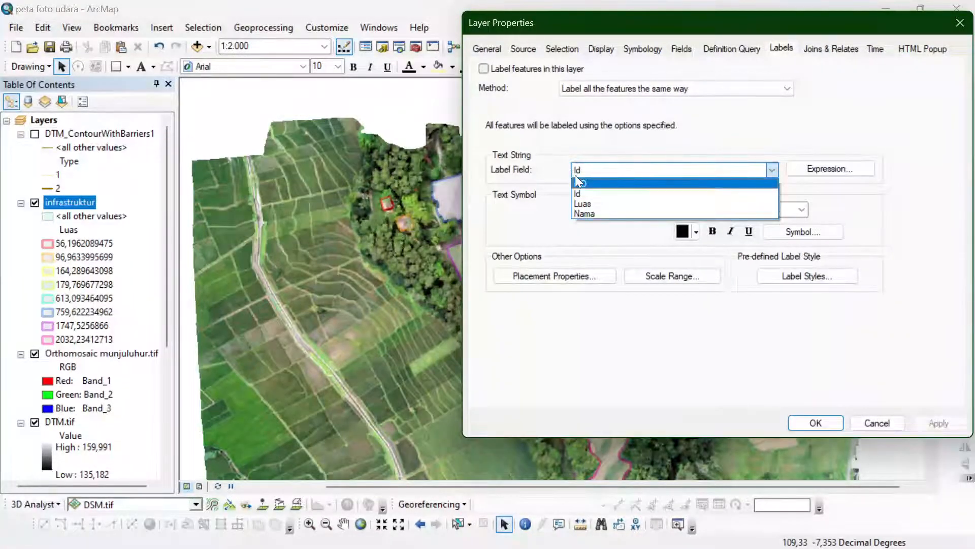
click(589, 214)
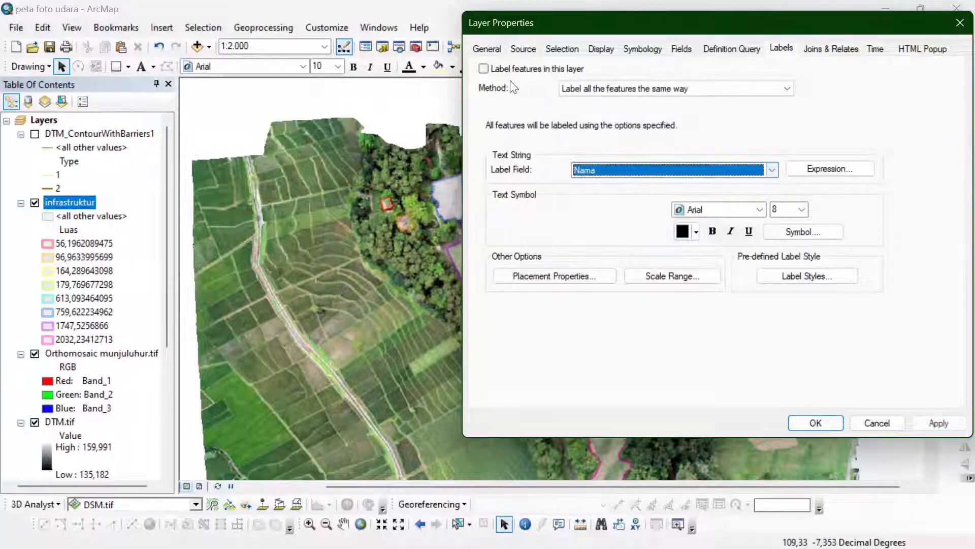
click(938, 423)
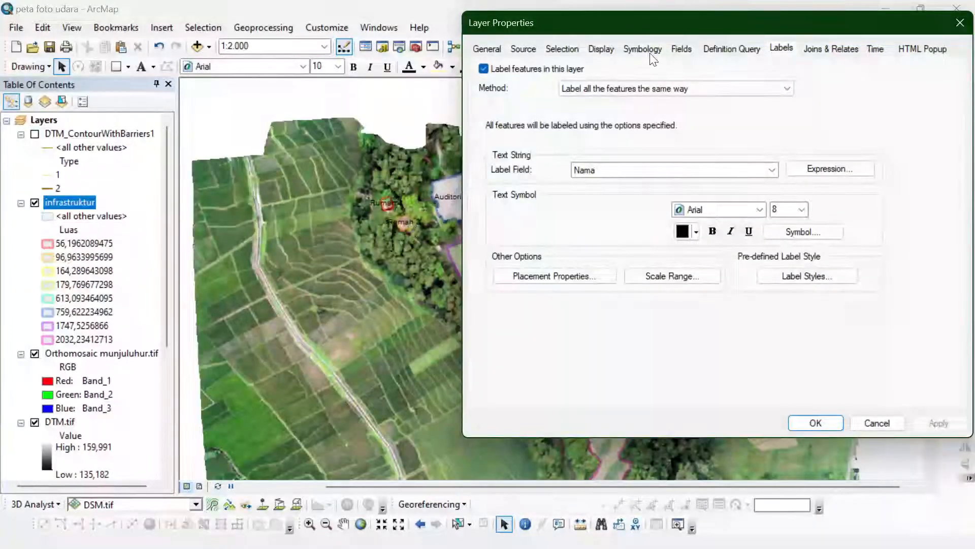
- Set the infrastruktur label placement to Always straight, keeping the layer's label settings open beside the map
drag(678, 29, 738, 49)
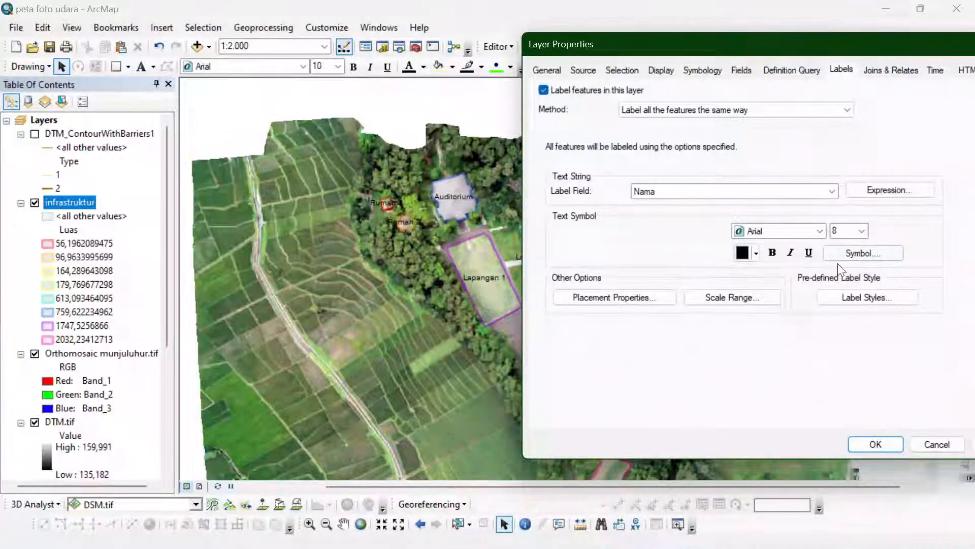
click(614, 297)
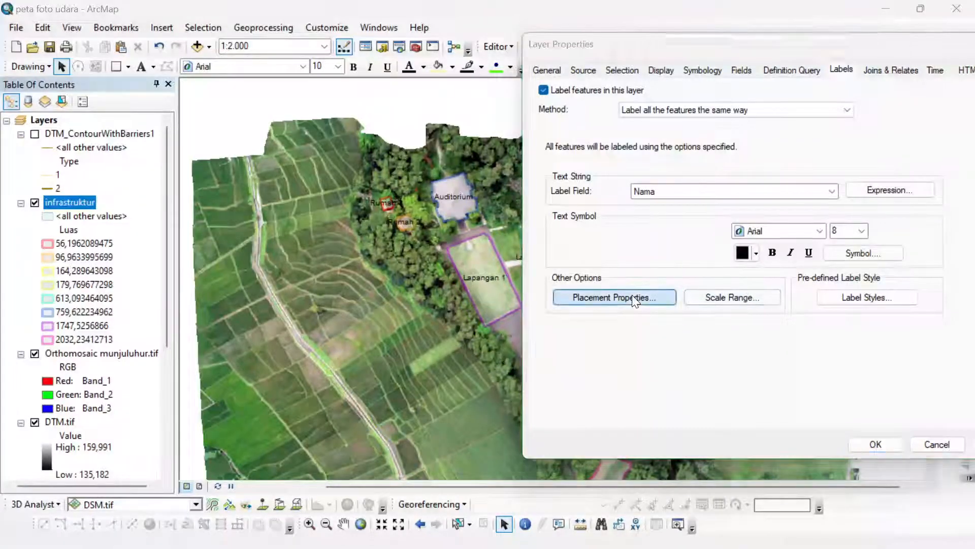
click(775, 155)
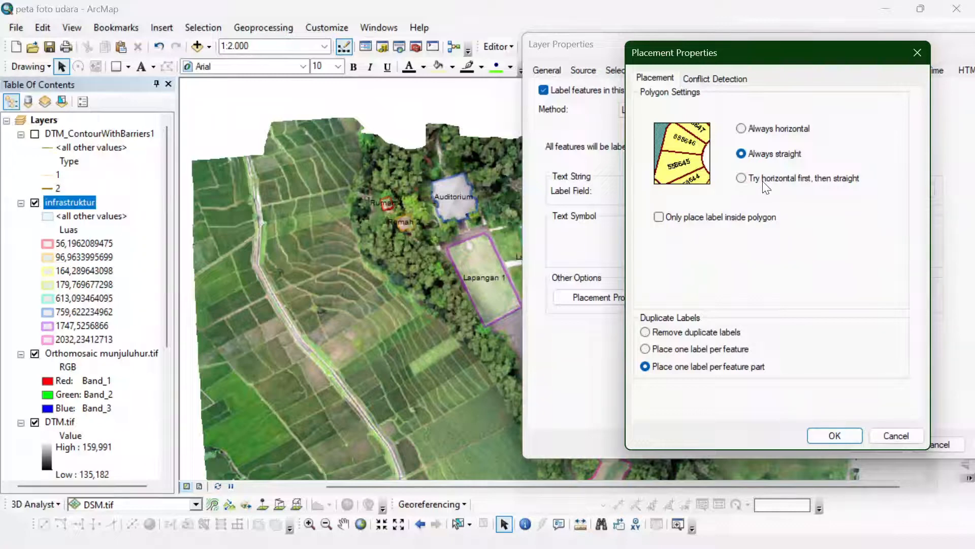
click(765, 179)
click(773, 155)
click(835, 435)
drag(819, 50, 757, 40)
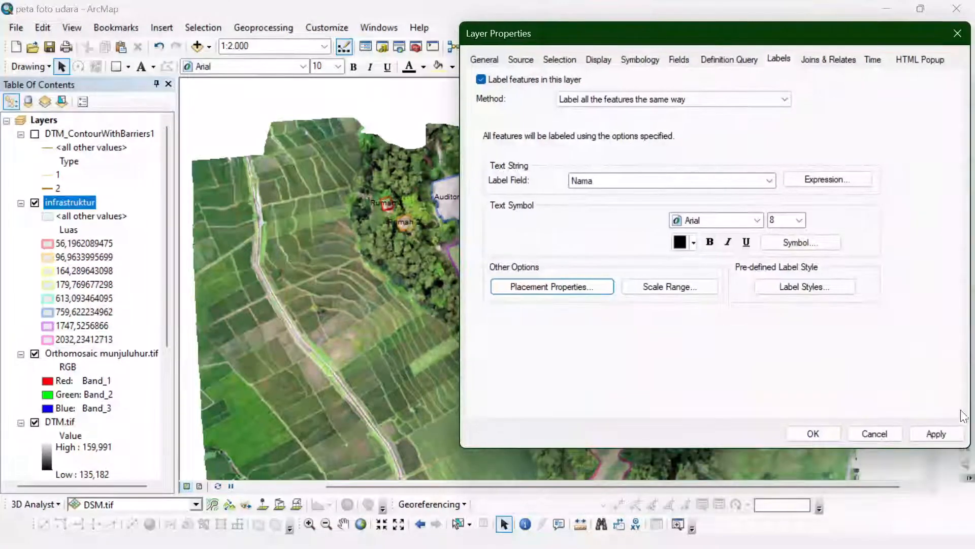
- Apply the straight placement to the infrastruktur labels and set their text size to 5
click(936, 434)
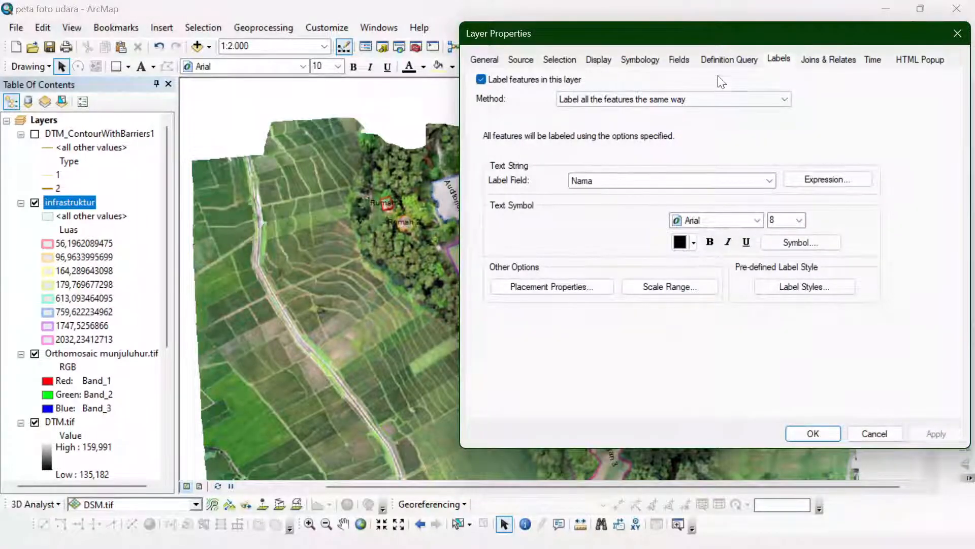
drag(728, 34, 187, 4)
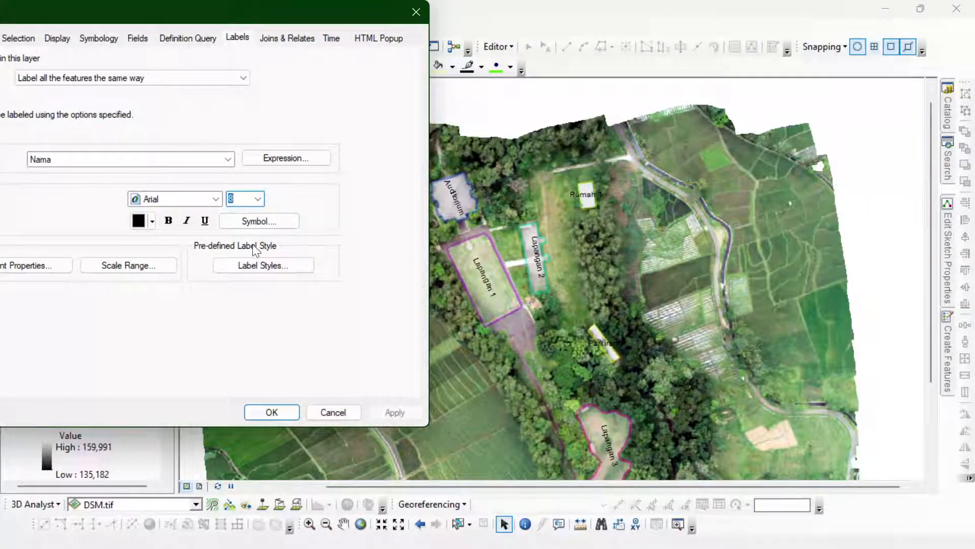
click(398, 412)
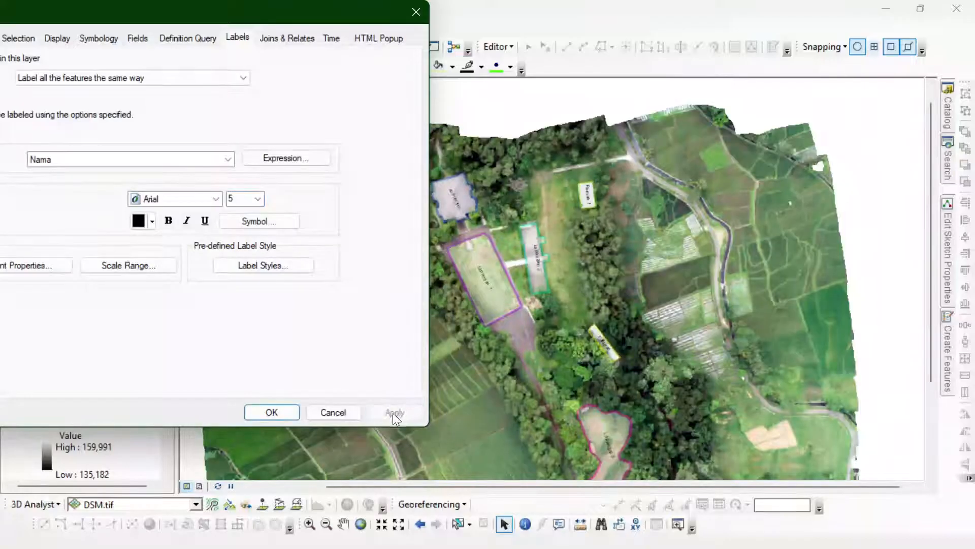
- Add a halo mask to the infrastruktur label symbol, apply it and close the layer properties
click(245, 221)
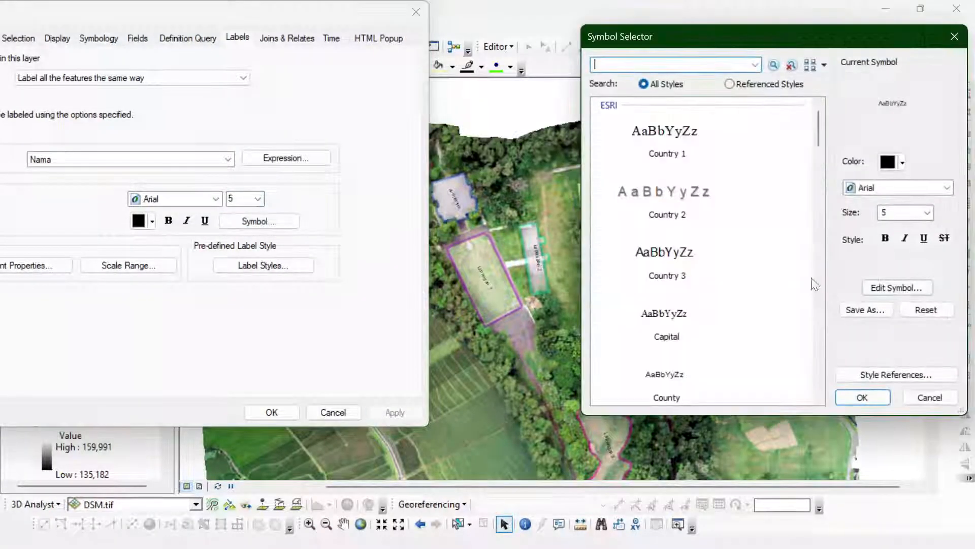
click(901, 288)
click(831, 114)
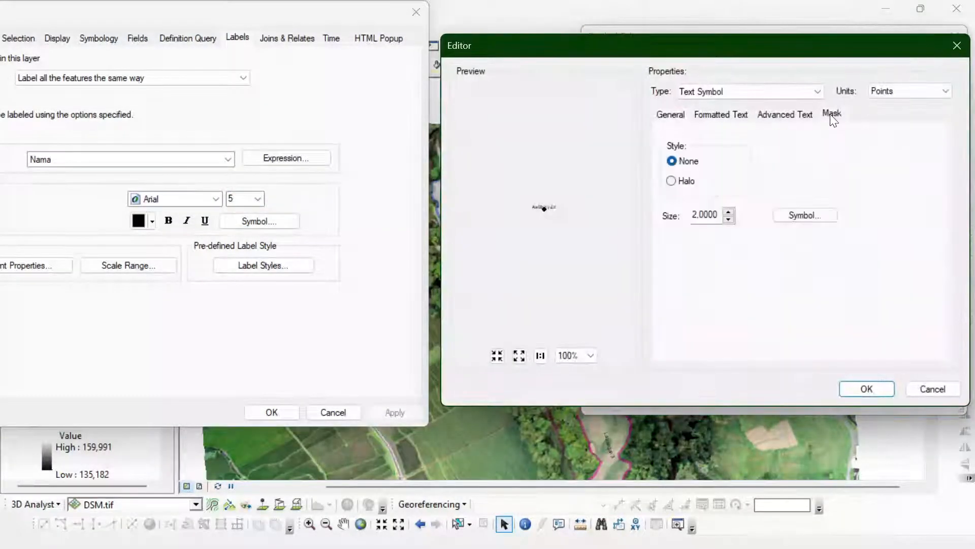
click(670, 180)
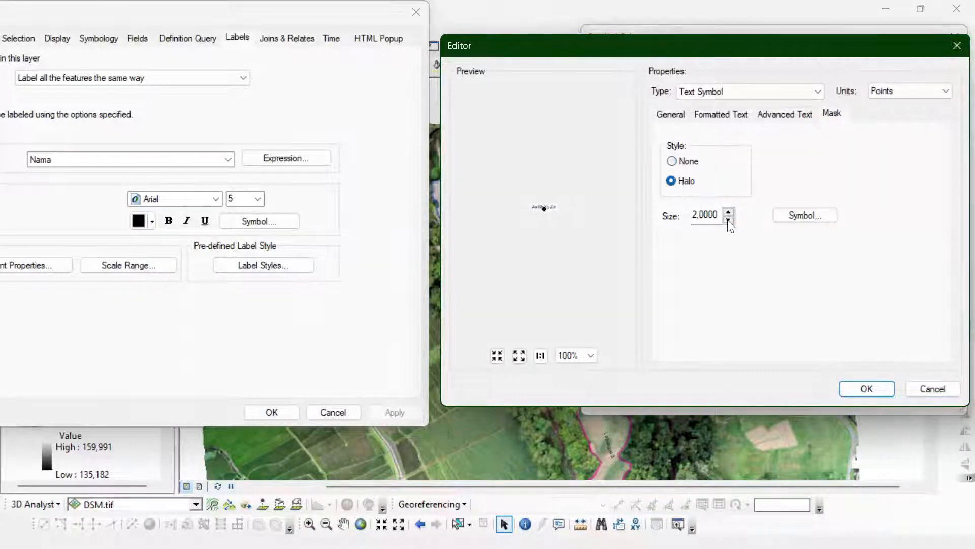
click(866, 388)
click(864, 395)
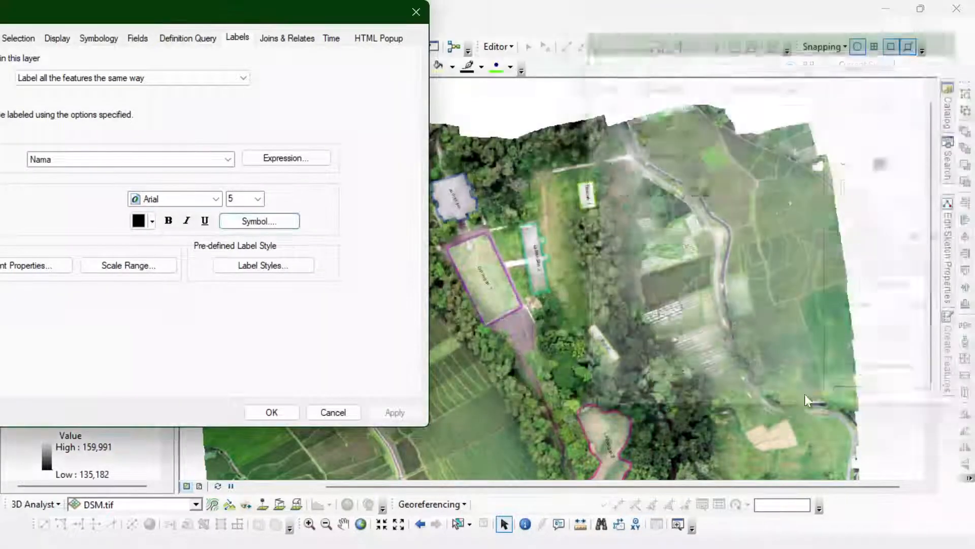
click(376, 413)
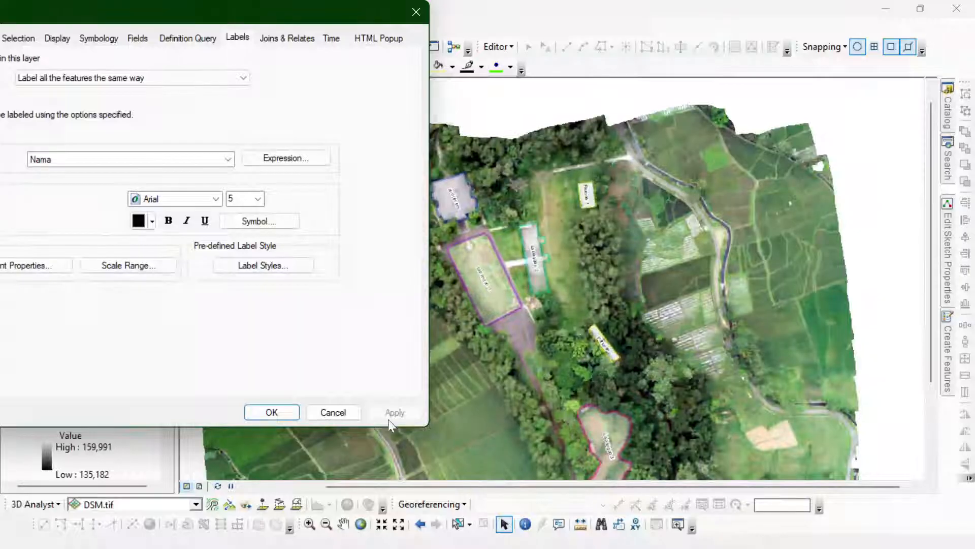
drag(283, 6, 427, 69)
click(415, 474)
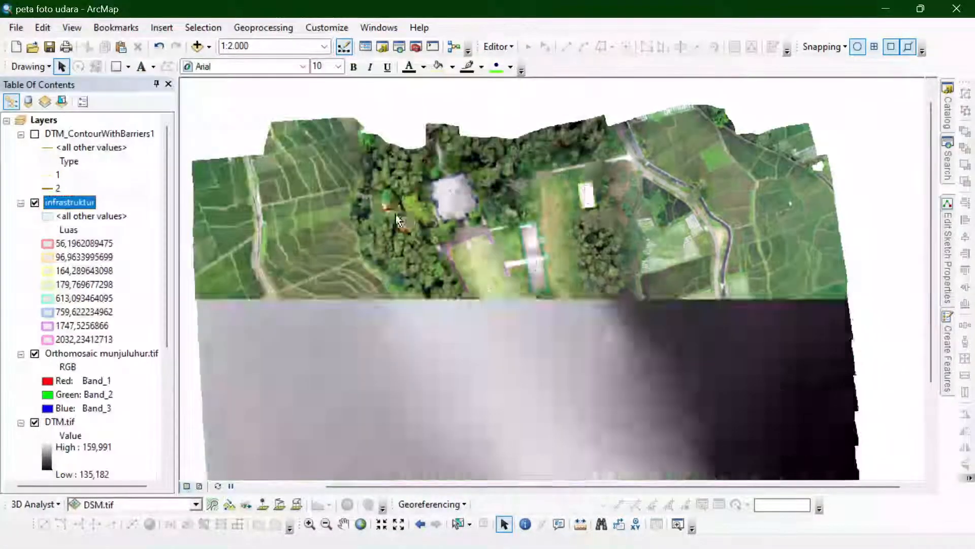
- Inspect the haloed infrastructure labels at different map scales and switch to the page layout view
scroll(386, 224, down, 3)
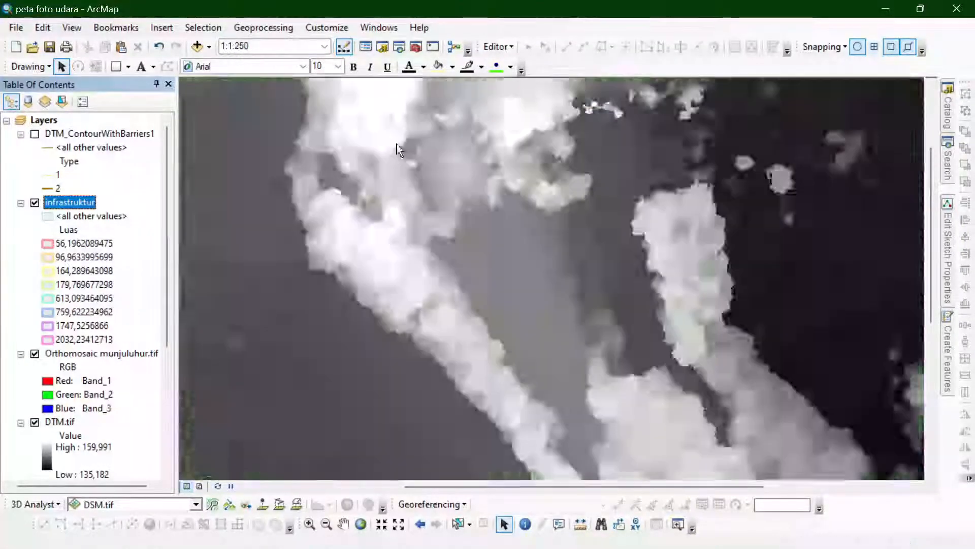
scroll(421, 128, up, 1)
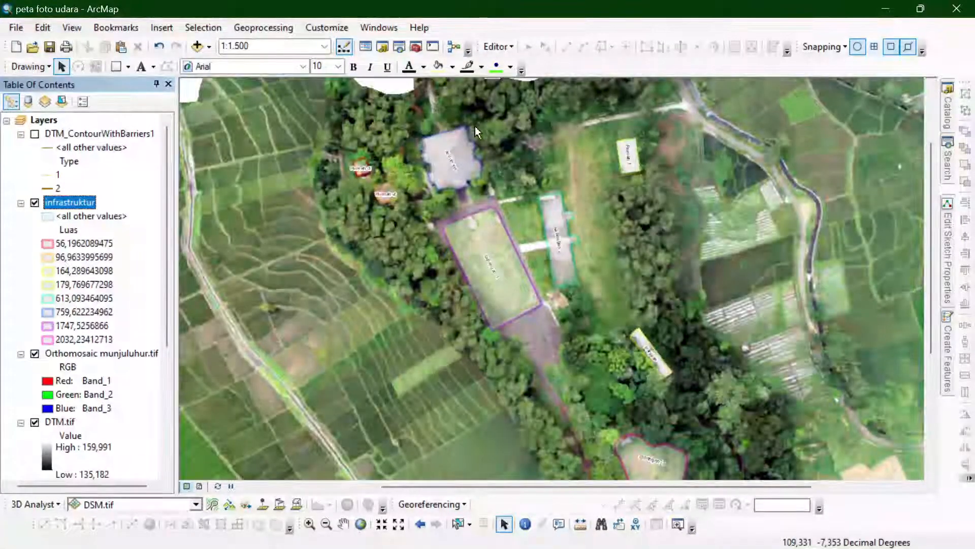
scroll(475, 126, up, 1)
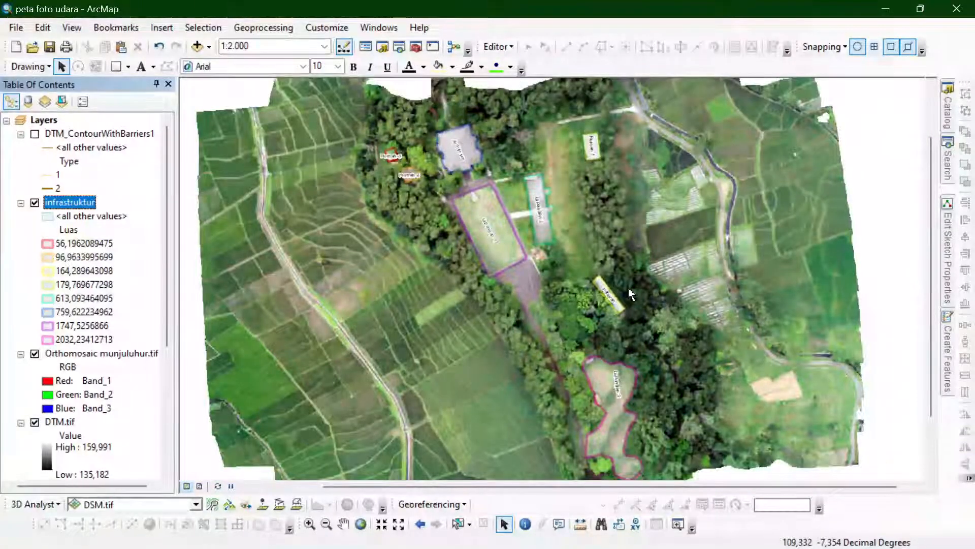
scroll(627, 289, down, 1)
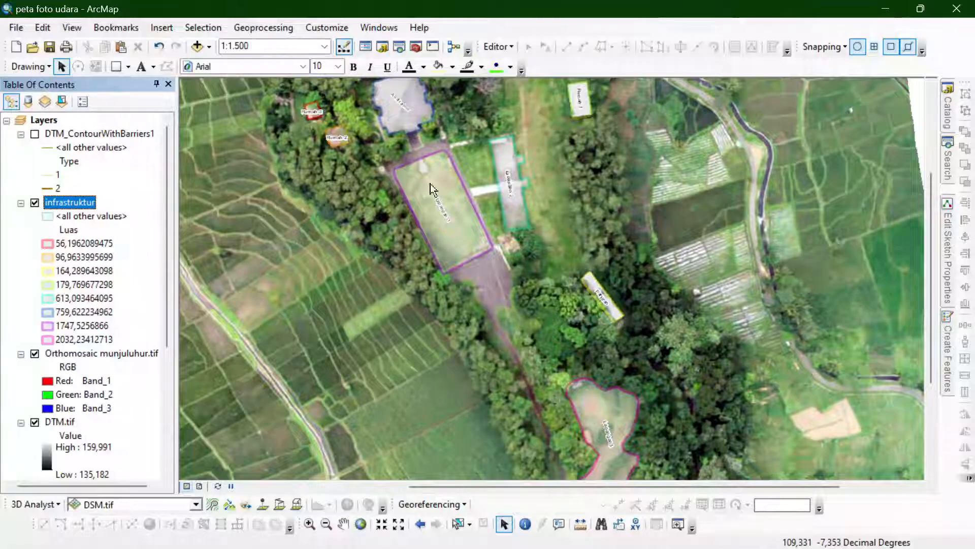
scroll(486, 246, up, 1)
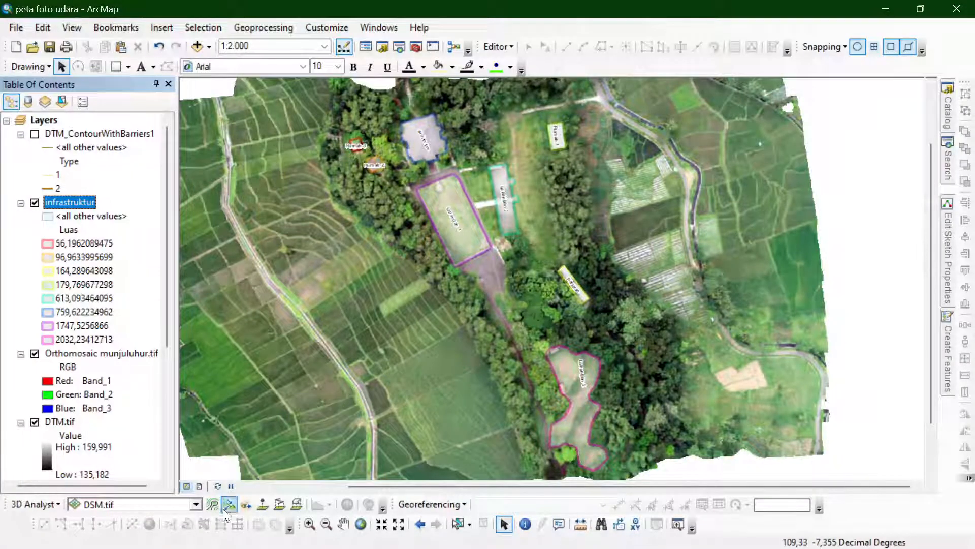
click(200, 486)
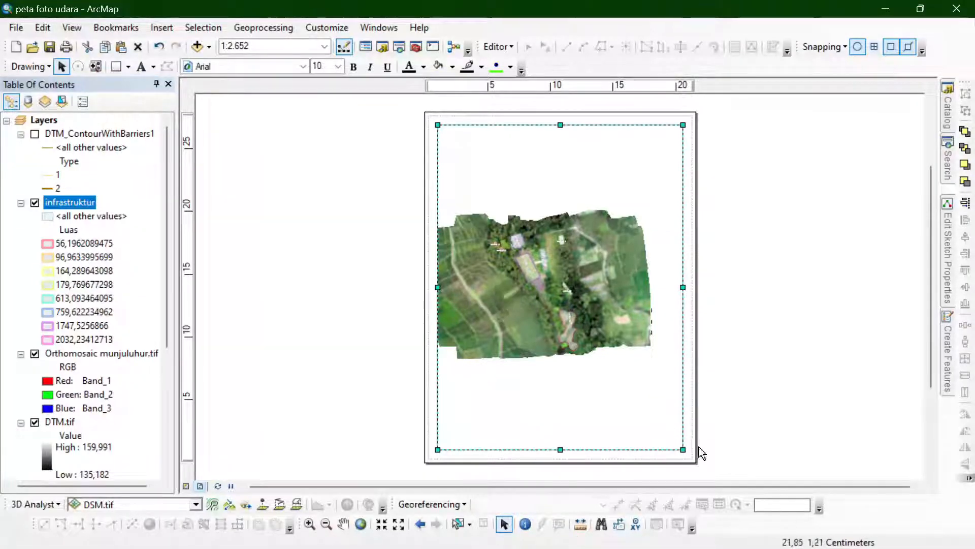
- Enlarge the map inside the layout's data frame to about 1:1.422 and shift it so the infrastructure polygons fit the frame
scroll(559, 277, down, 2)
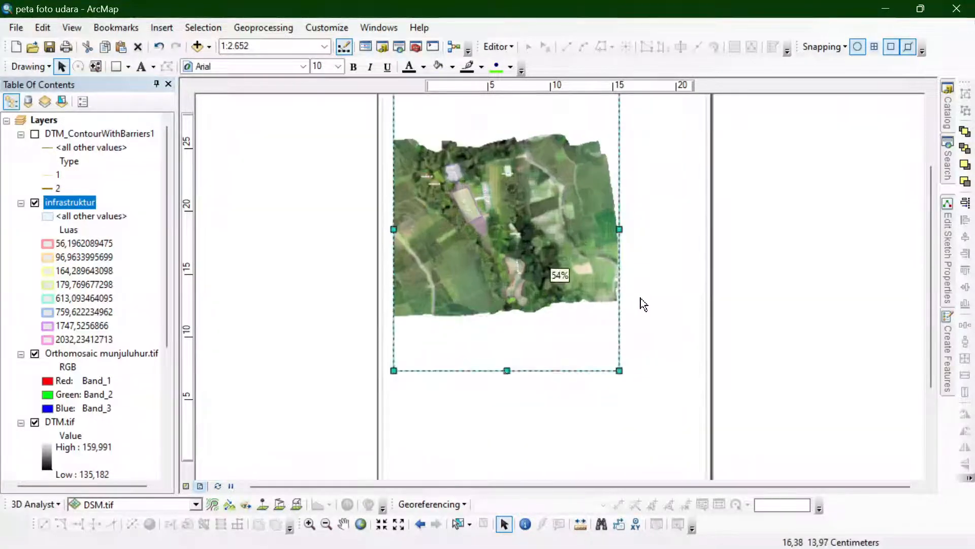
click(310, 523)
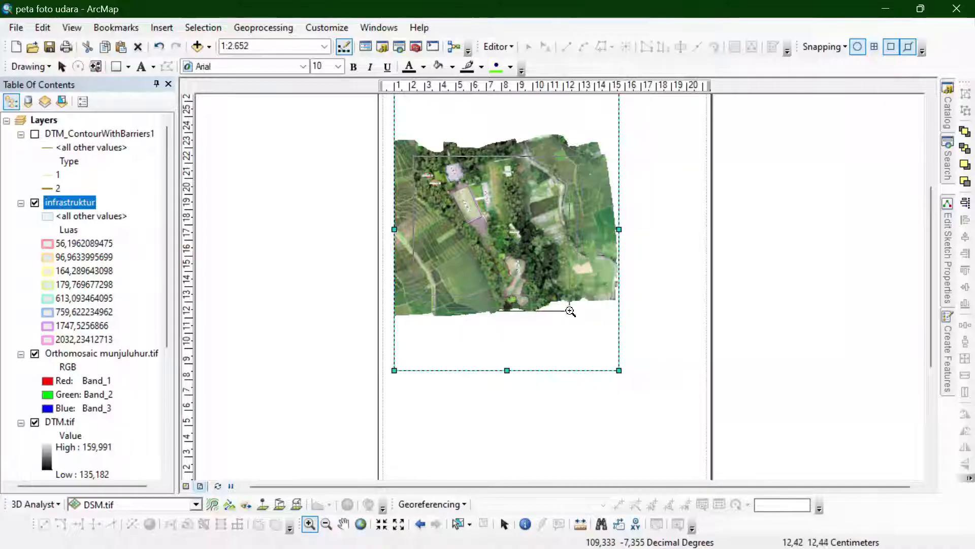
drag(531, 308, 531, 307)
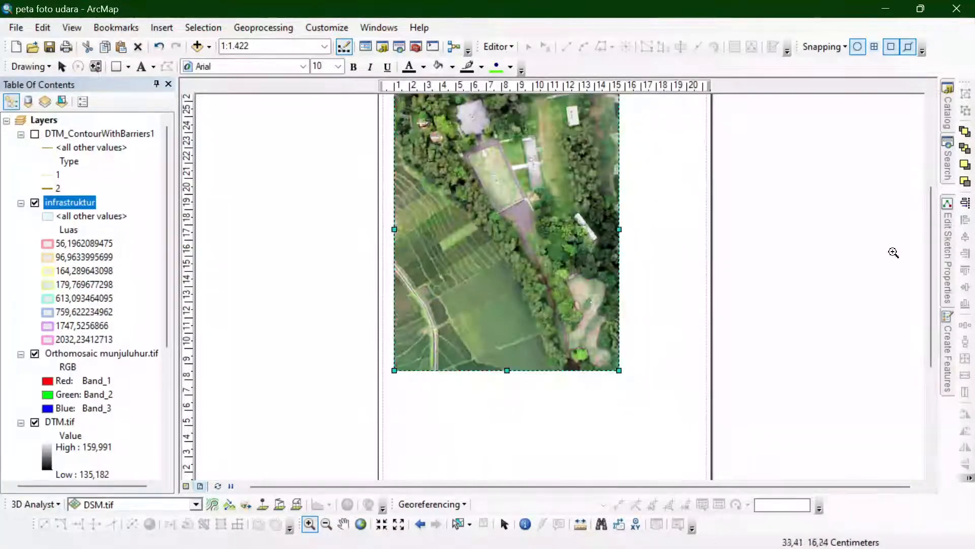
scroll(892, 252, up, 2)
click(343, 523)
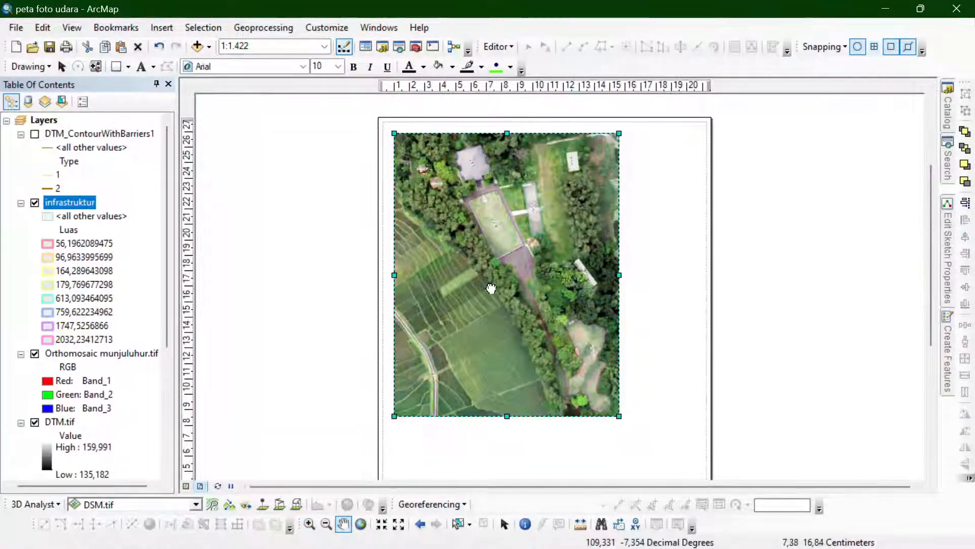
drag(491, 288, 482, 289)
click(503, 524)
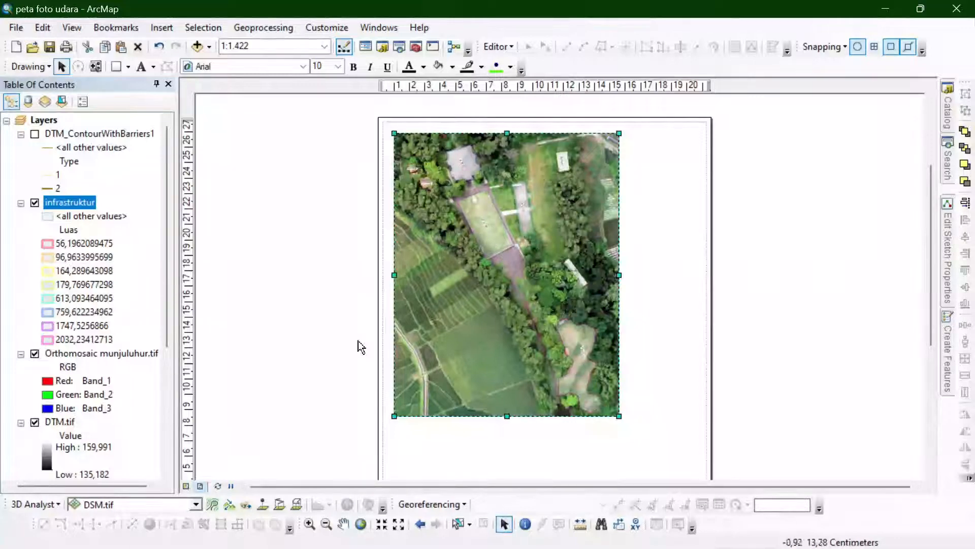
scroll(424, 165, down, 2)
scroll(424, 165, up, 2)
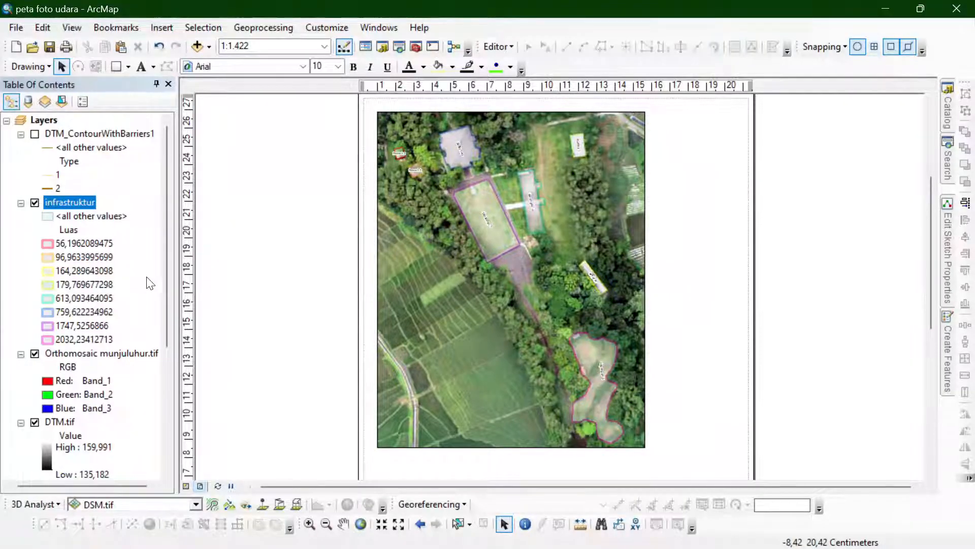
- Set the infrastruktur label text size to 6, review the label's mask settings and apply the change to the layout
double_click(77, 202)
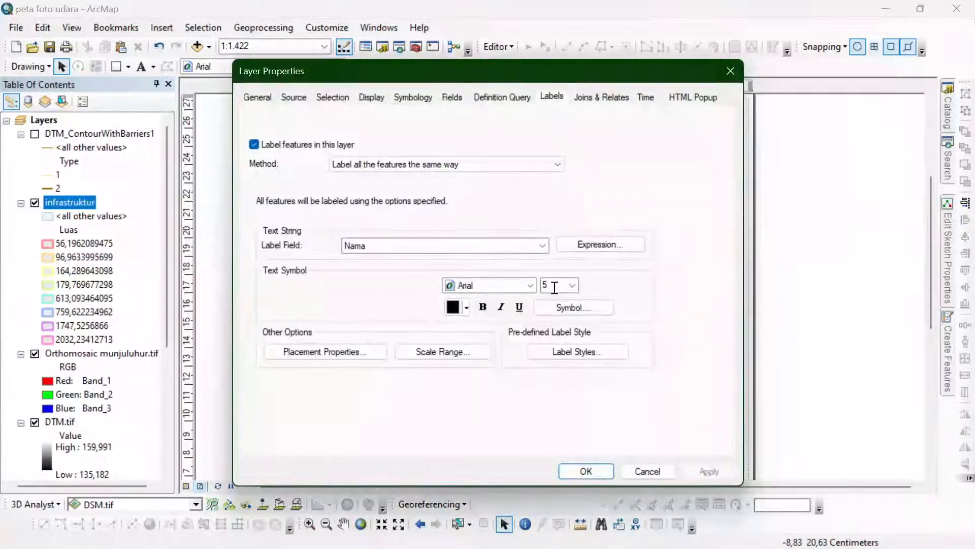
drag(527, 74, 239, 19)
click(422, 416)
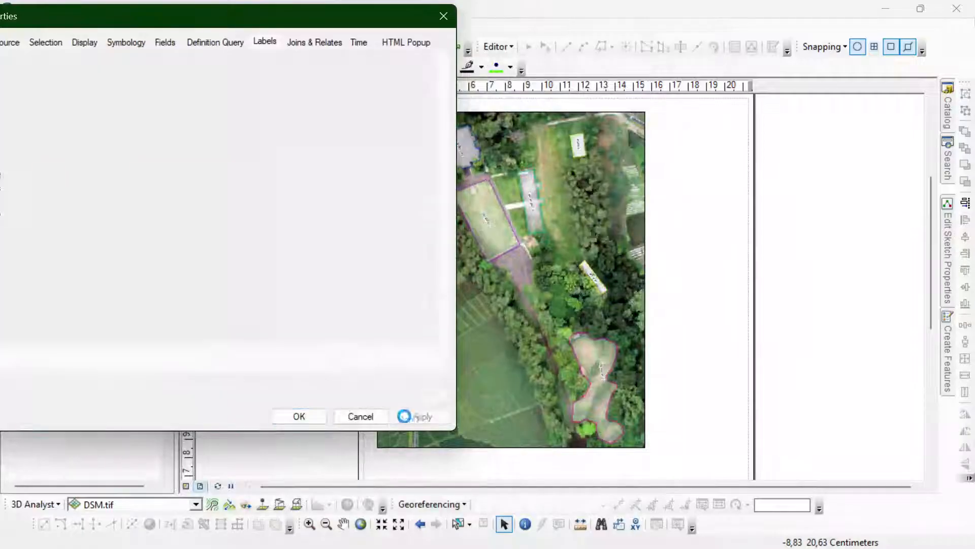
click(286, 225)
click(895, 287)
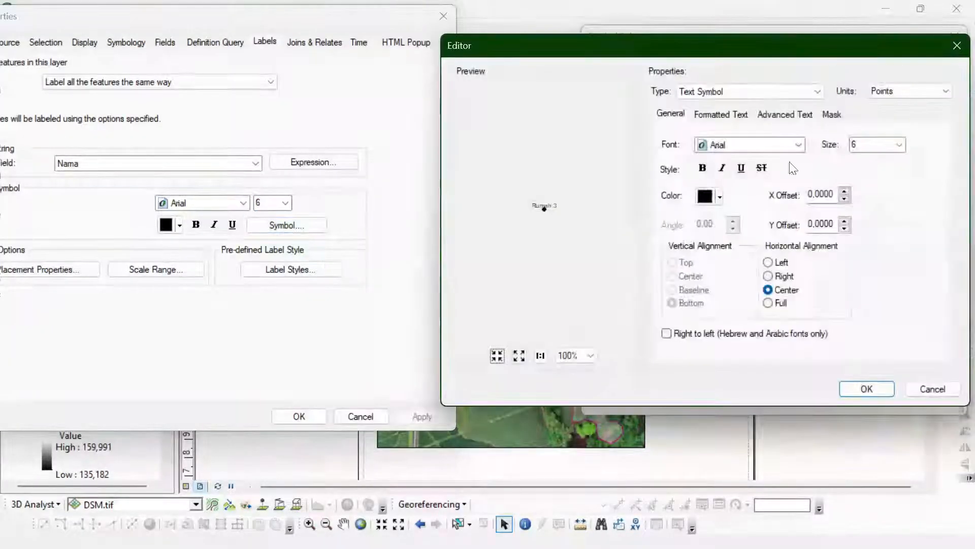
click(831, 113)
click(865, 389)
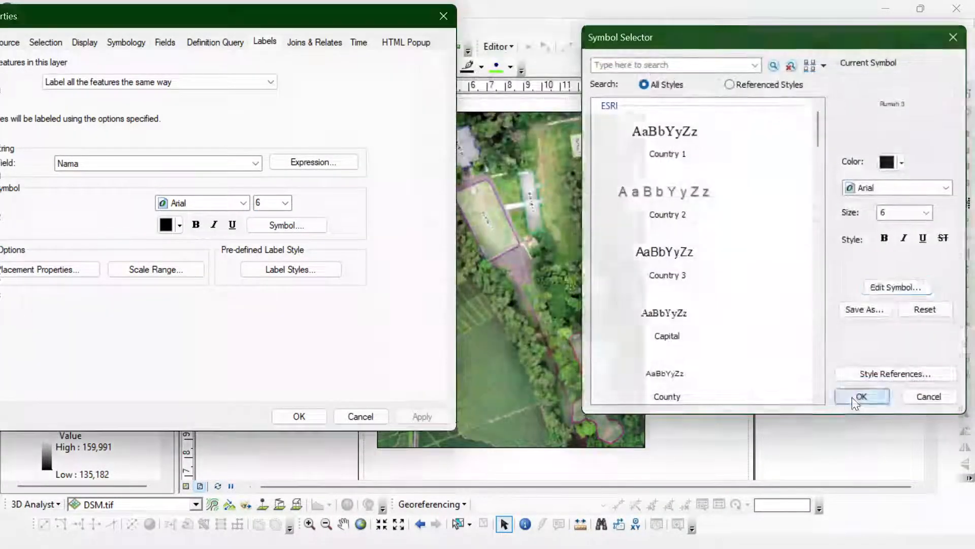
click(858, 397)
click(422, 416)
click(301, 420)
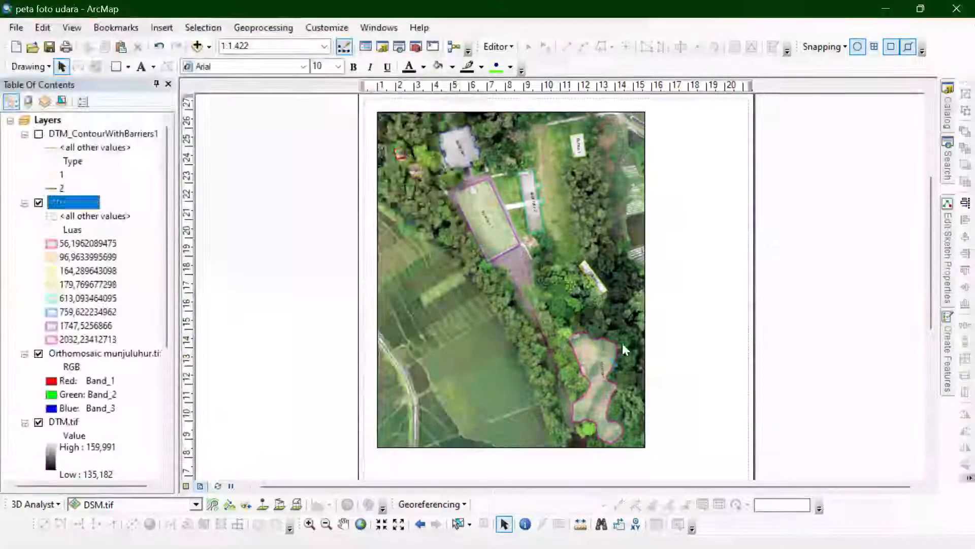
- Add a Graticule reference grid to the data frame, keeping its properties open beside the layout
right_click(524, 303)
click(584, 298)
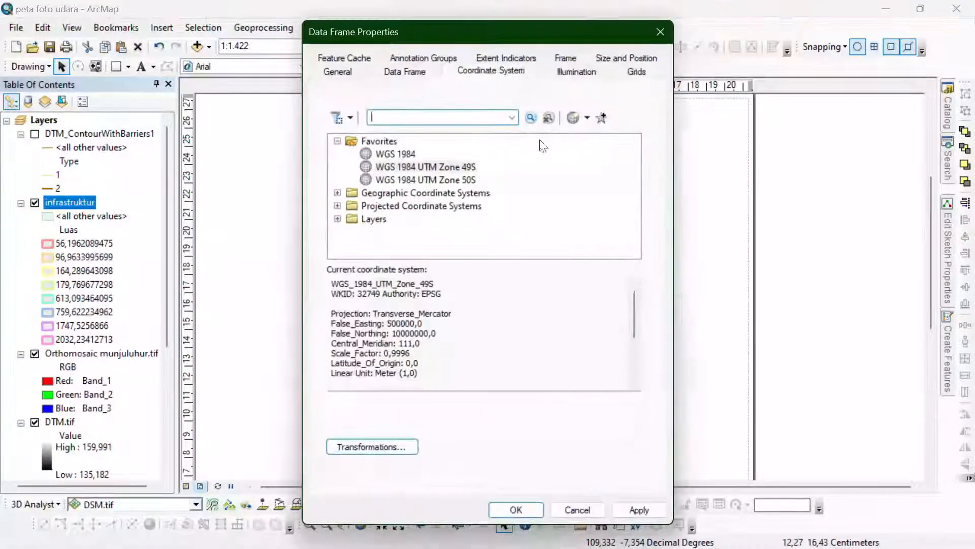
click(622, 74)
click(584, 120)
click(508, 230)
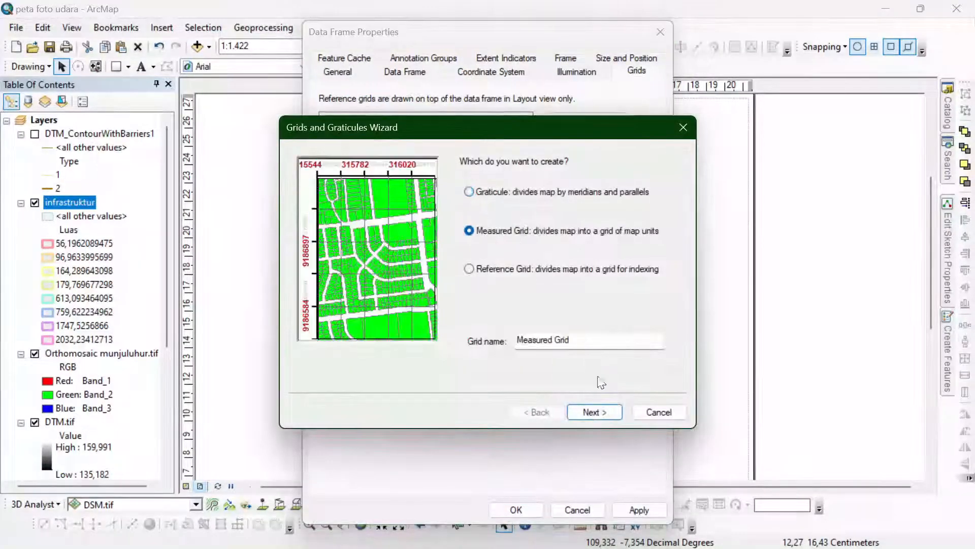
key(Up)
click(595, 411)
click(594, 412)
drag(355, 31, 65, 16)
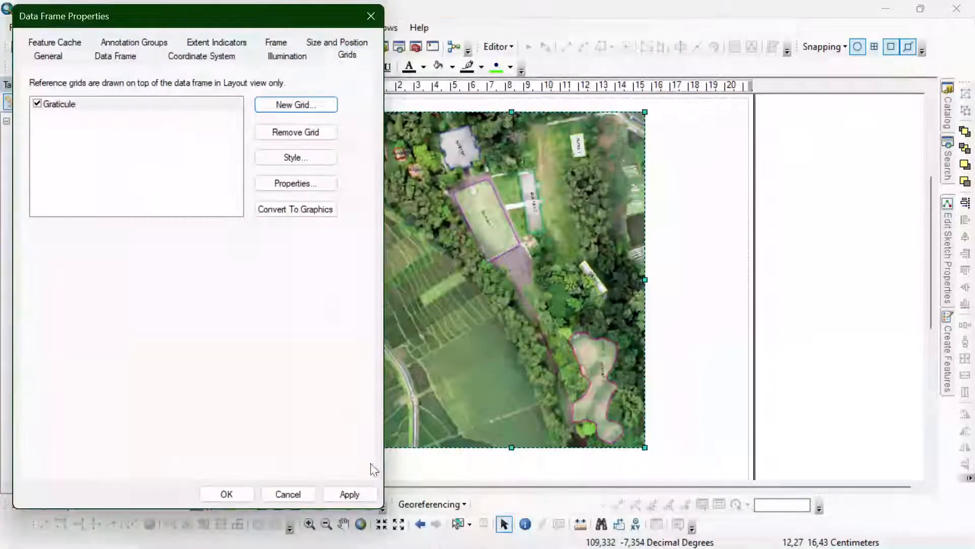
- Set the graticule's X and Y axis intervals to 5 seconds and apply them to the layout
drag(204, 16, 179, 61)
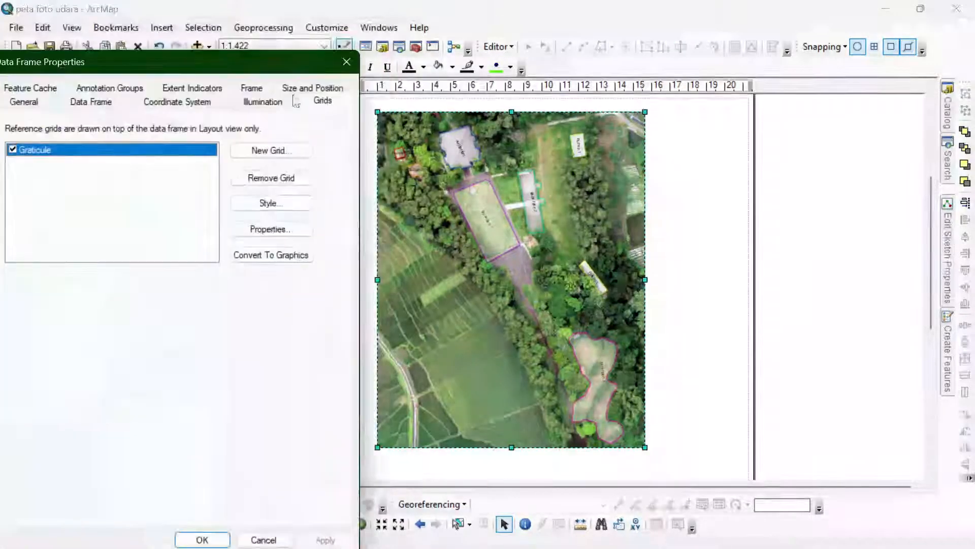
click(271, 229)
click(233, 136)
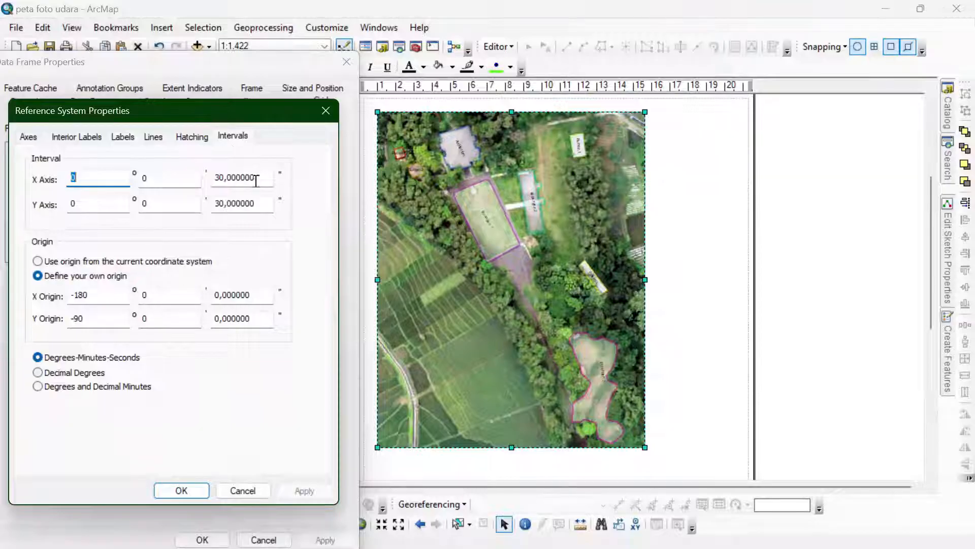
click(181, 490)
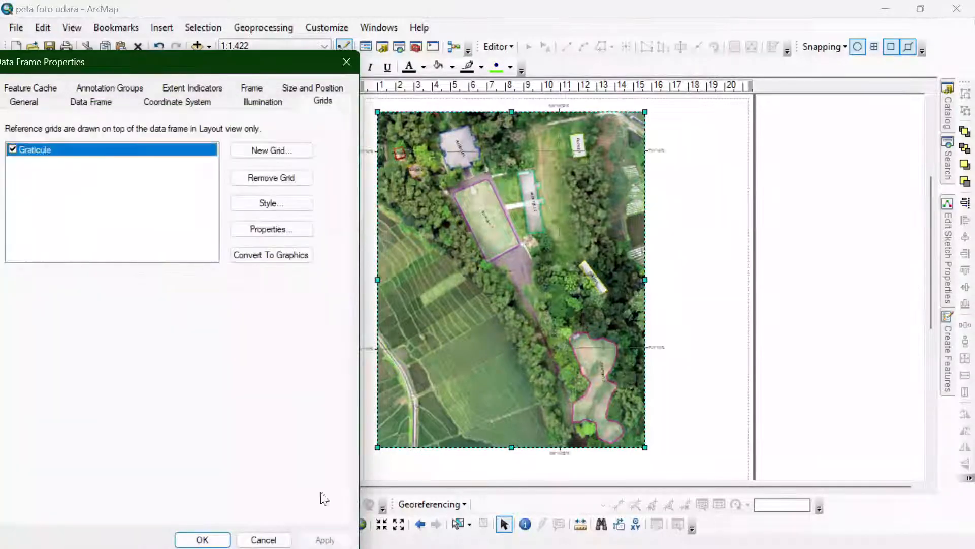
- Set the graticule's X and Y axis intervals to 3 seconds and apply them to the layout
click(260, 230)
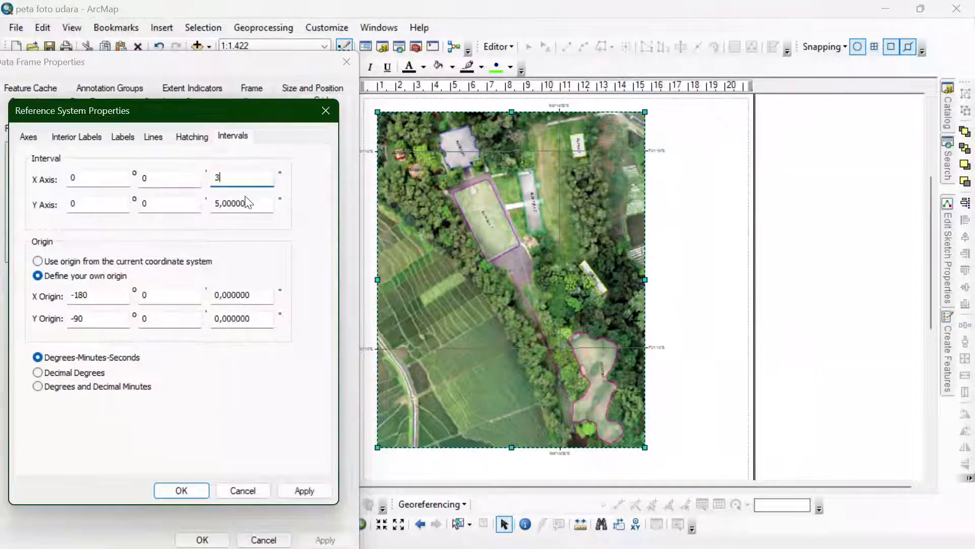
click(181, 490)
click(329, 540)
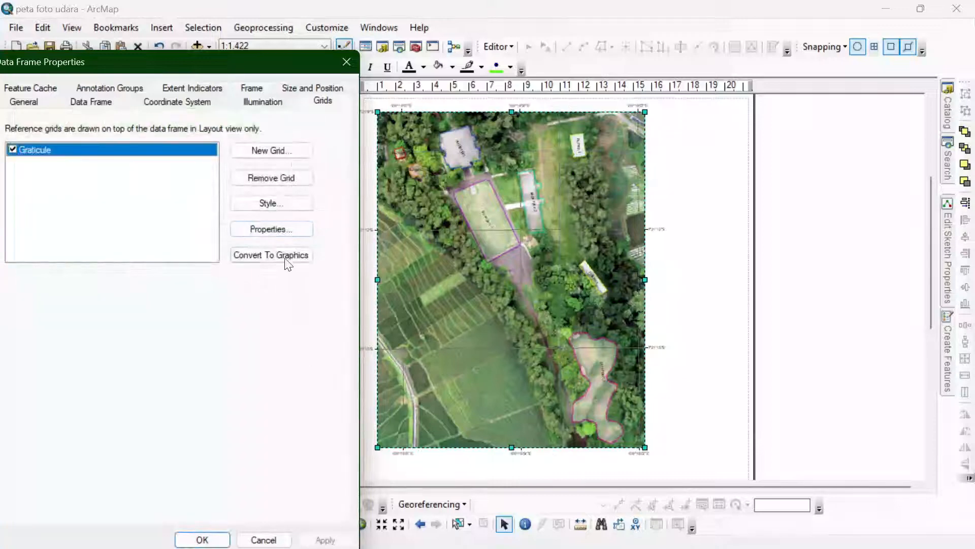
- Hide the graticule's grid lines, set its label font size to 10 and apply the changes to the layout
click(269, 230)
click(192, 137)
click(152, 136)
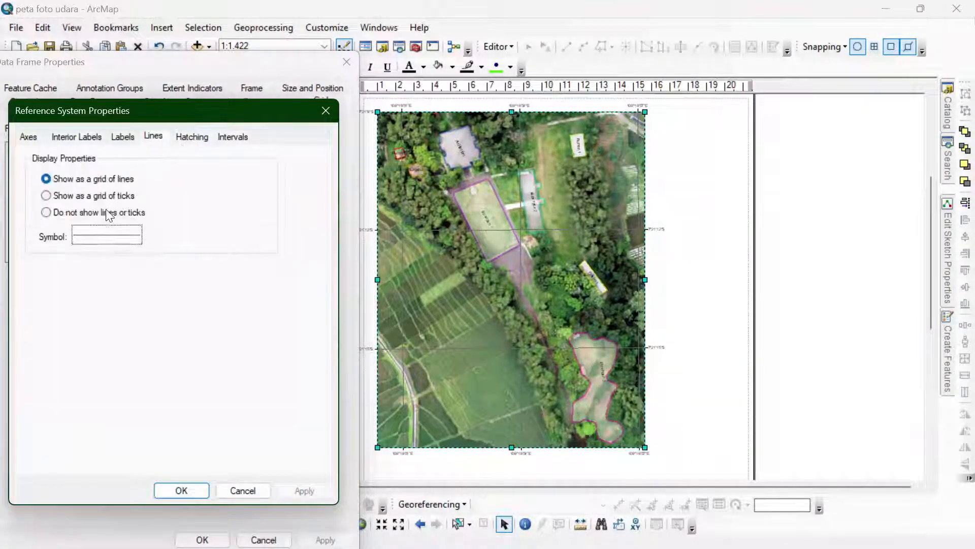
click(123, 136)
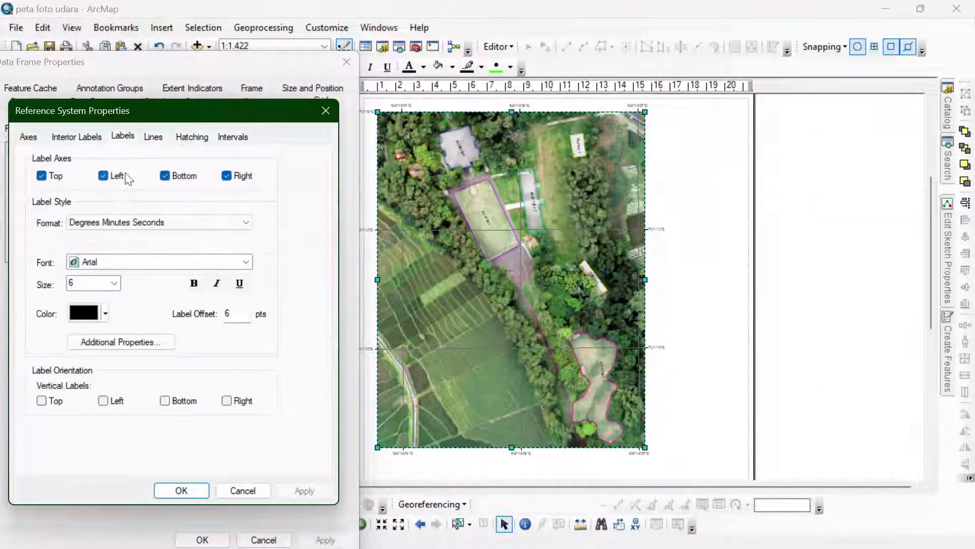
click(114, 282)
click(82, 330)
click(182, 490)
click(325, 540)
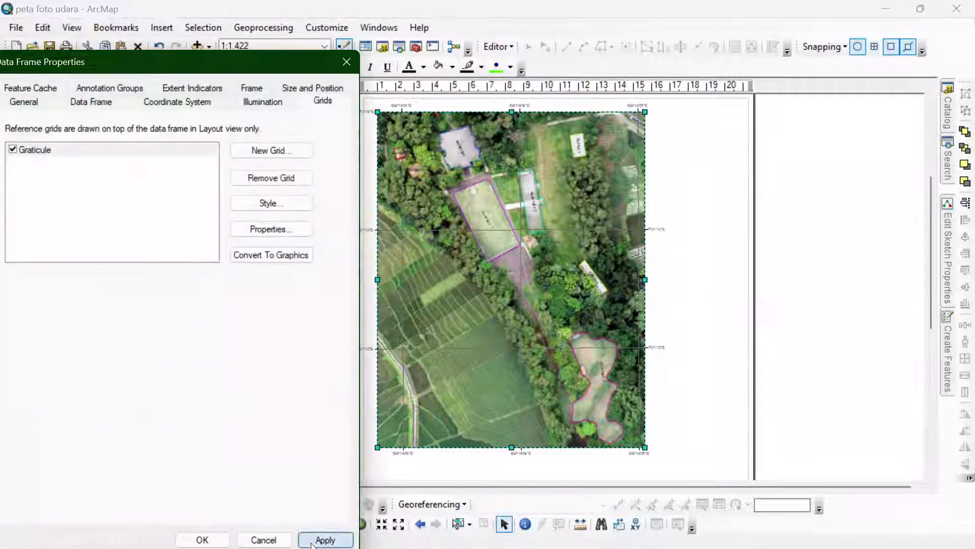
- Reduce the graticule's label font size, apply it to the layout and close the data frame properties
click(269, 229)
click(114, 282)
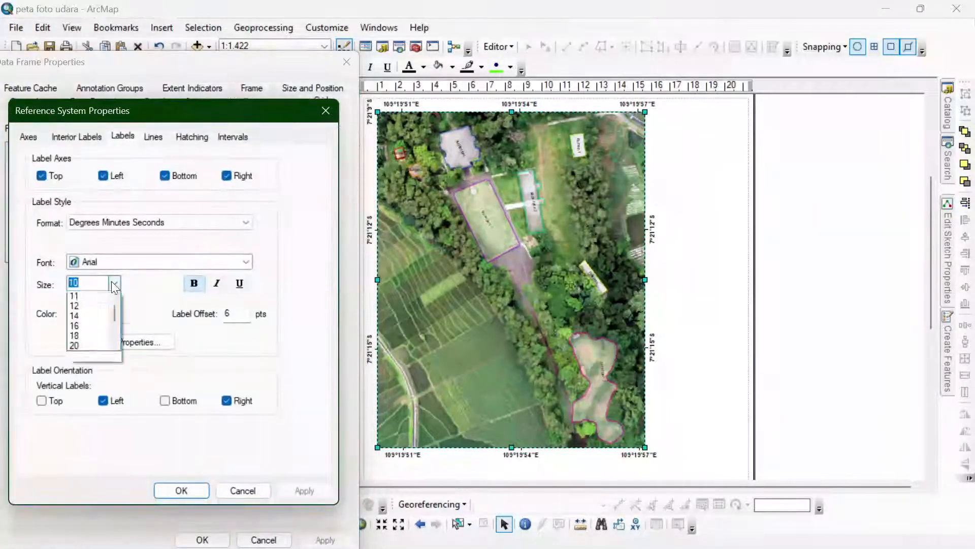
click(77, 319)
click(181, 490)
click(308, 539)
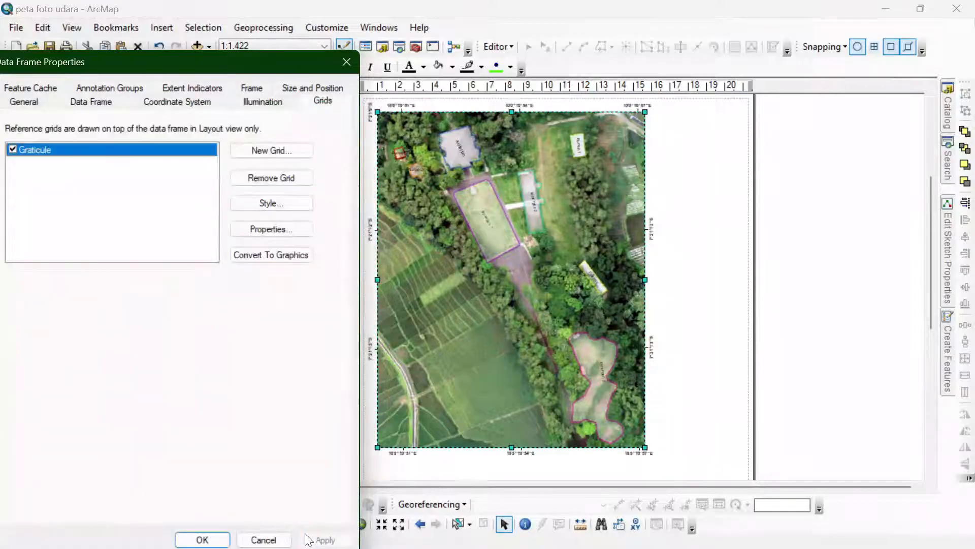
click(202, 539)
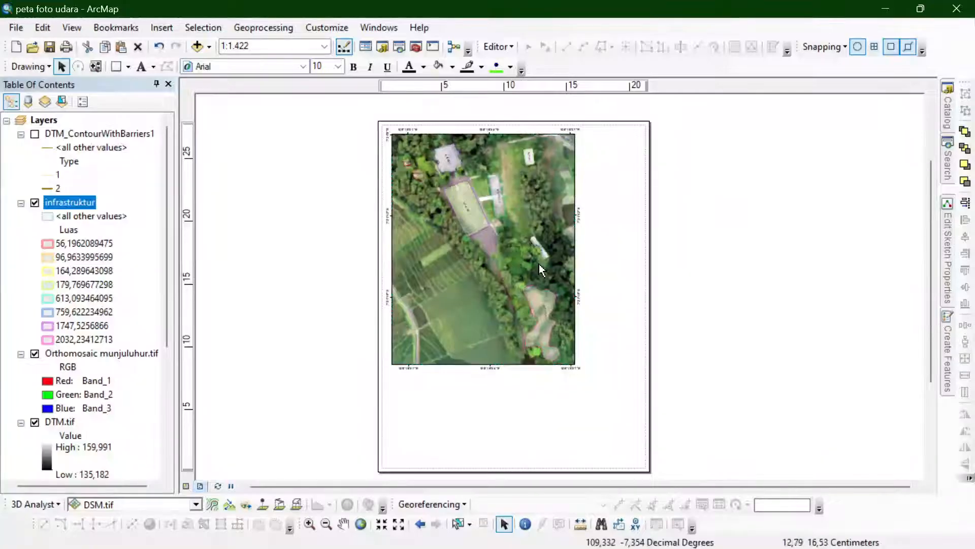
- Widen the data frame to nearly the full page width and pan the map so the orthomosaic fills the frame
drag(575, 248, 613, 254)
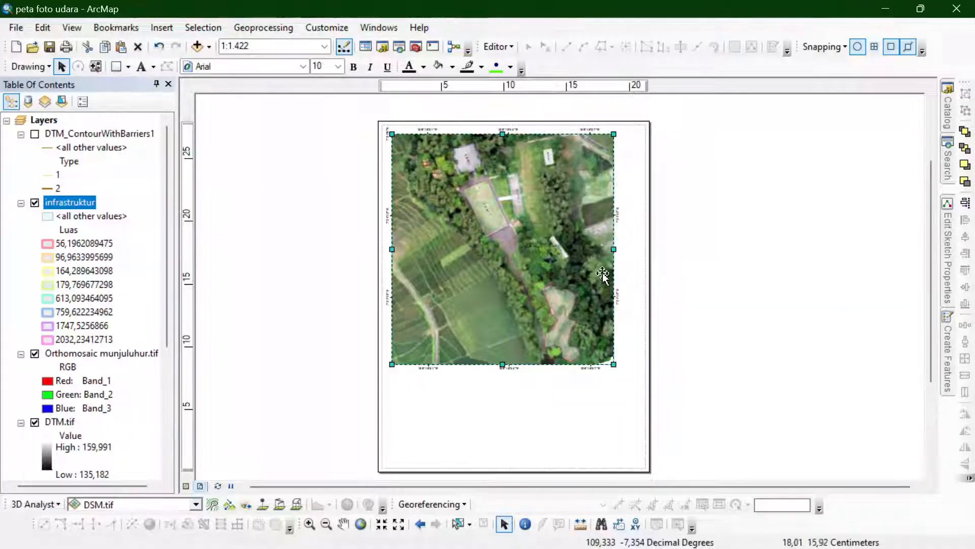
click(344, 524)
drag(464, 304, 484, 298)
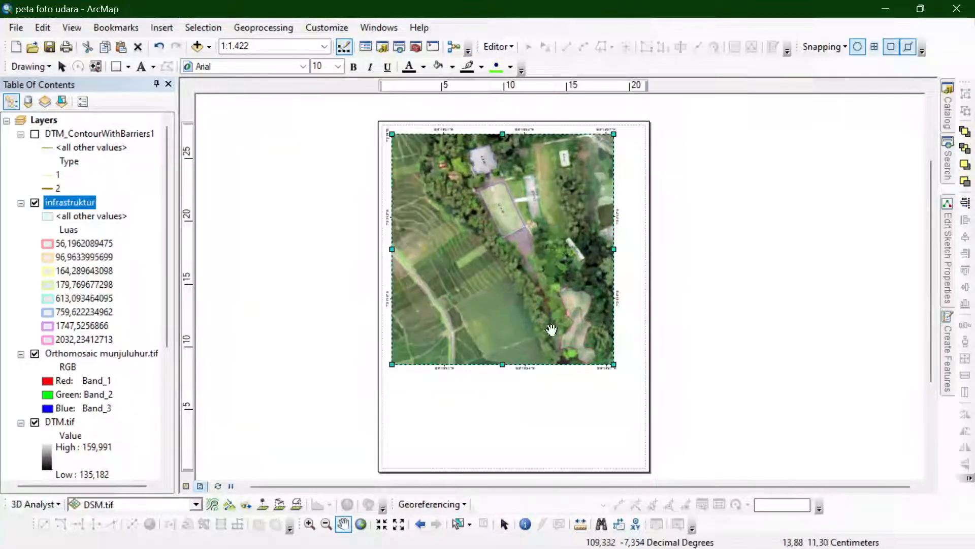
click(504, 524)
drag(613, 249, 643, 262)
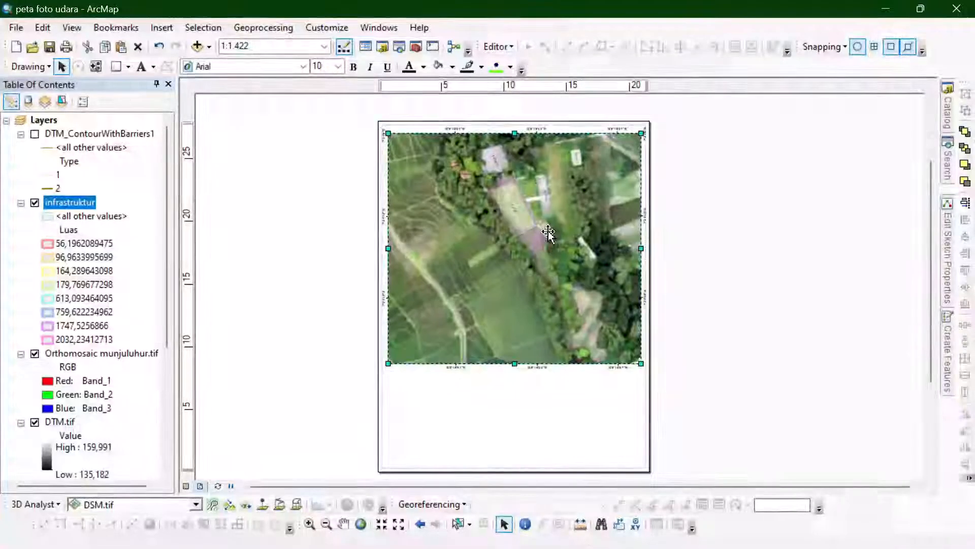
scroll(580, 241, up, 1)
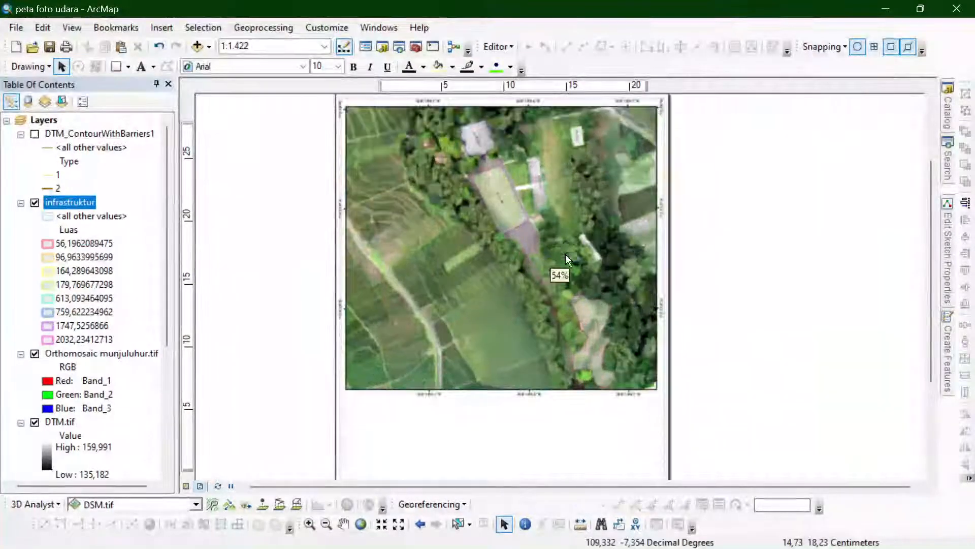
click(343, 523)
drag(475, 289, 486, 291)
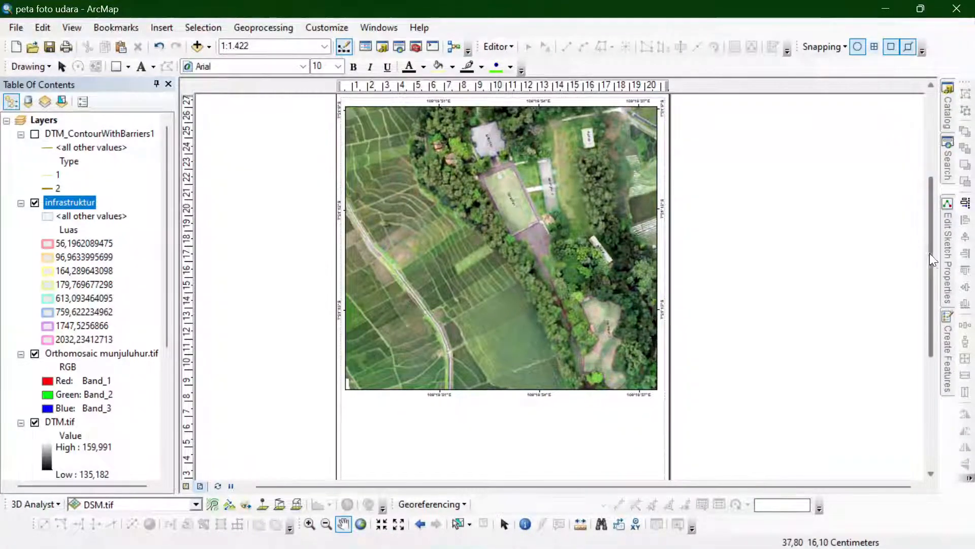
- Extend the lower edge of the data frame slightly downward on the page, keeping its width
drag(931, 254, 931, 231)
click(504, 524)
click(561, 379)
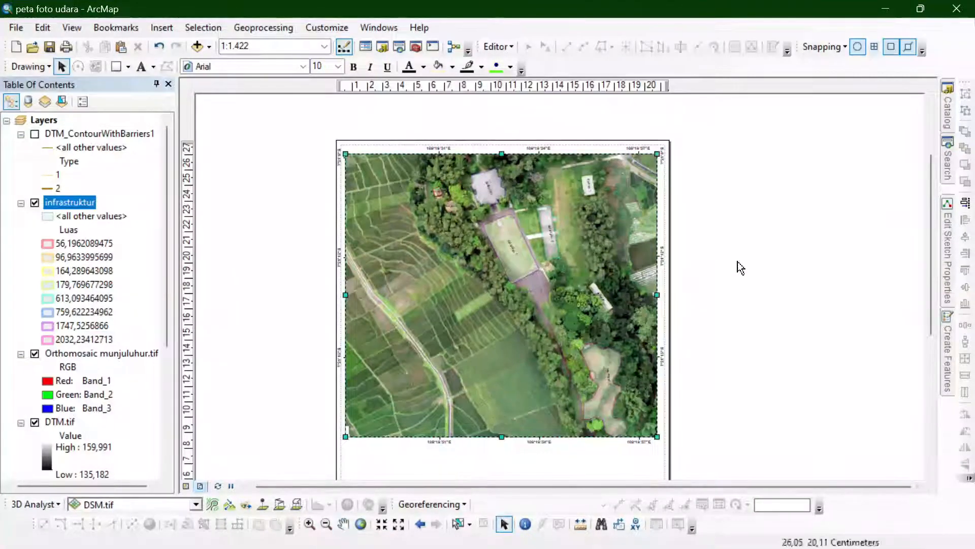
click(737, 261)
drag(931, 211, 919, 281)
click(498, 234)
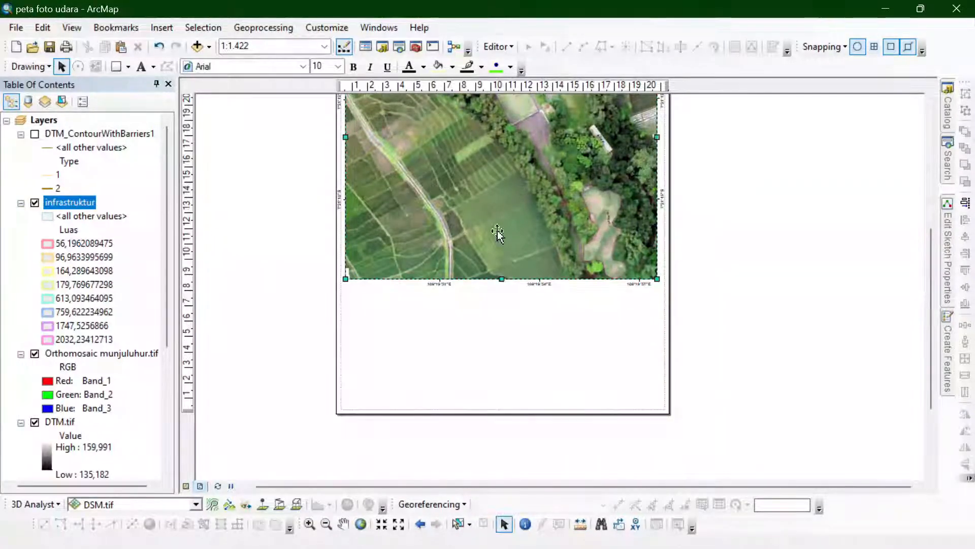
mouse_move(504, 281)
mouse_down()
mouse_move(502, 301)
mouse_move(501, 289)
mouse_up()
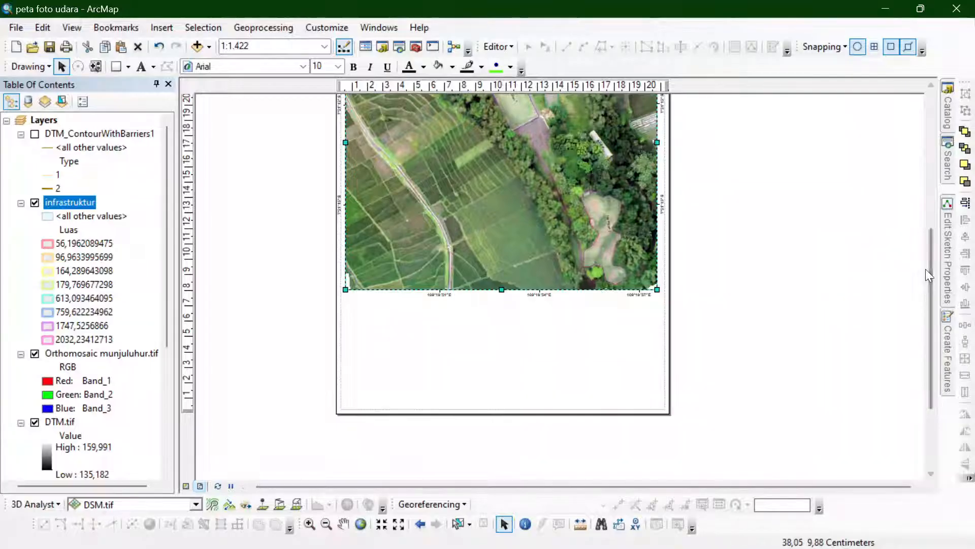
drag(931, 244, 929, 198)
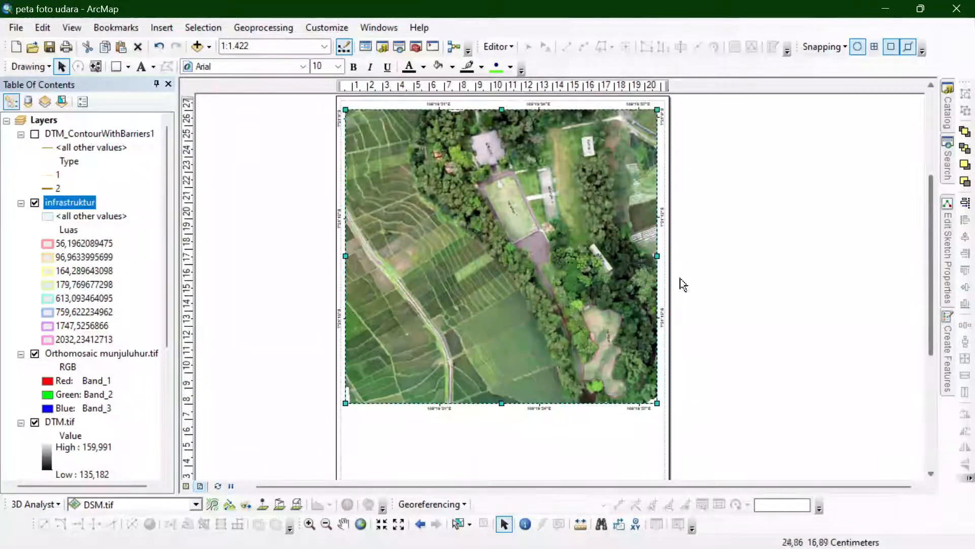
scroll(546, 270, down, 1)
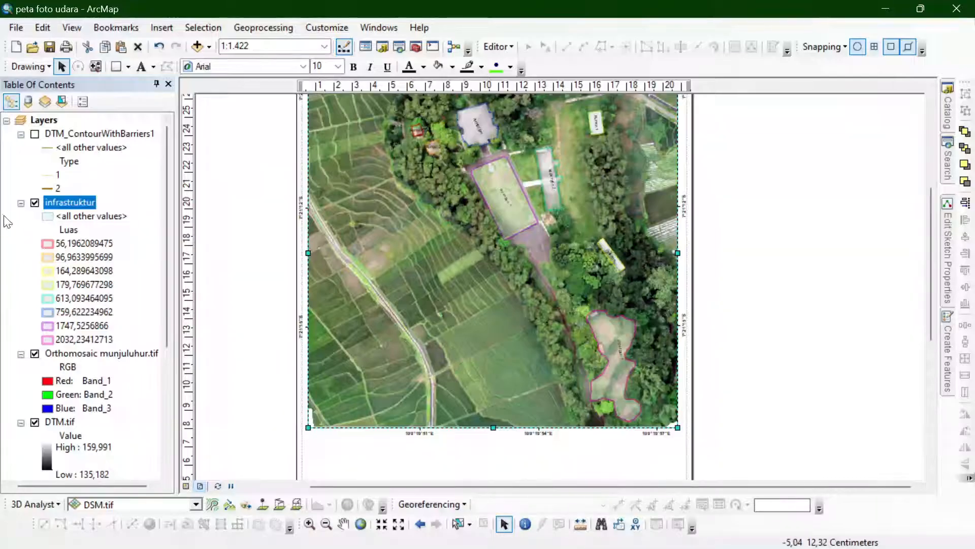
click(50, 244)
click(943, 42)
click(46, 315)
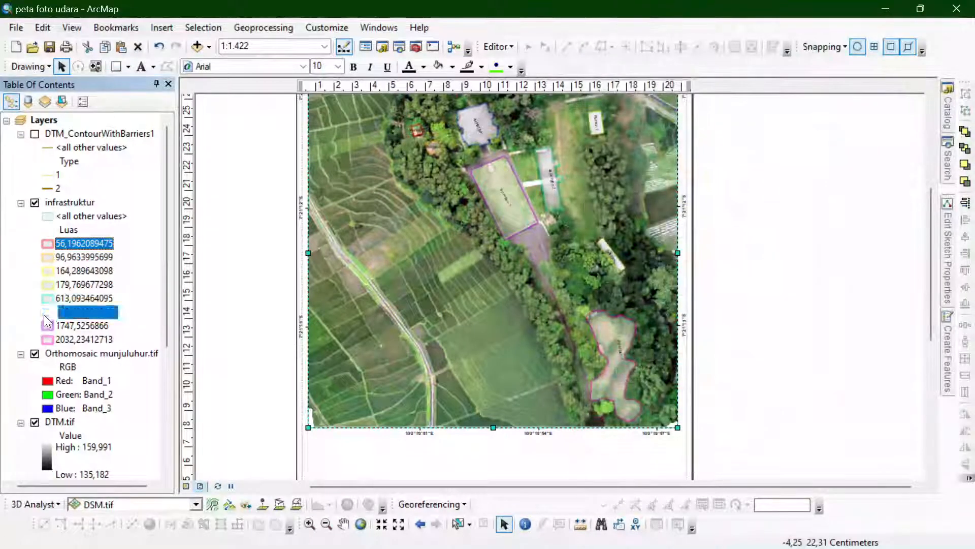
click(866, 401)
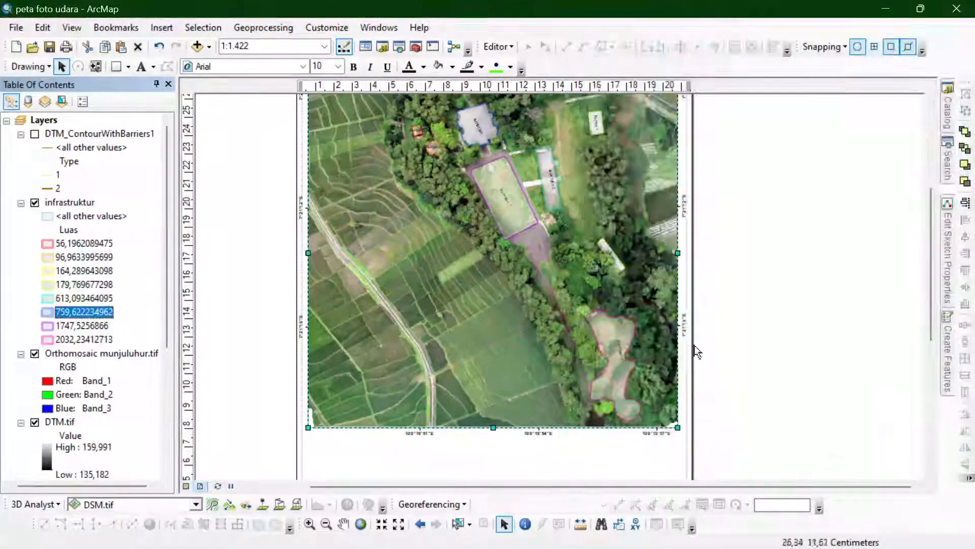
click(48, 313)
click(945, 195)
click(865, 400)
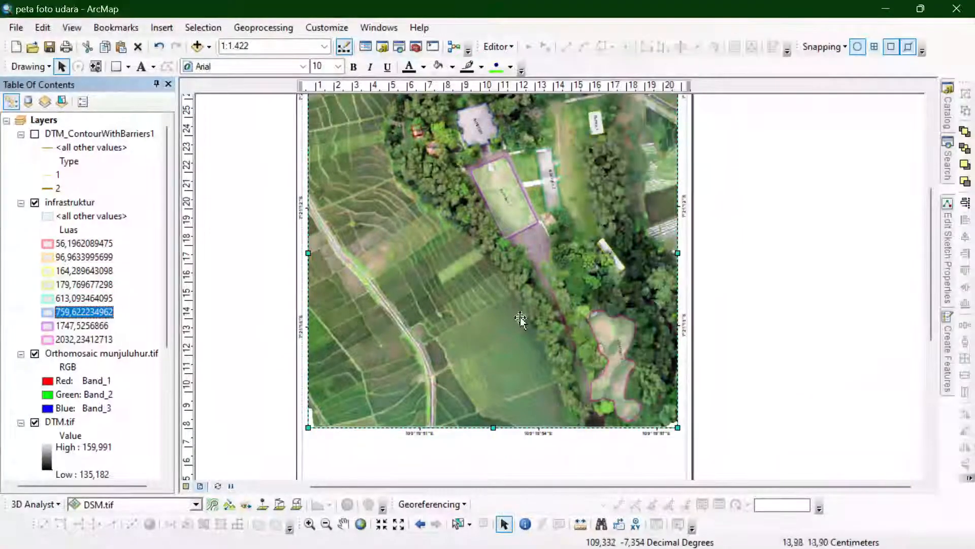
- Nudge the data frame slightly to centre it between the page margins
click(261, 317)
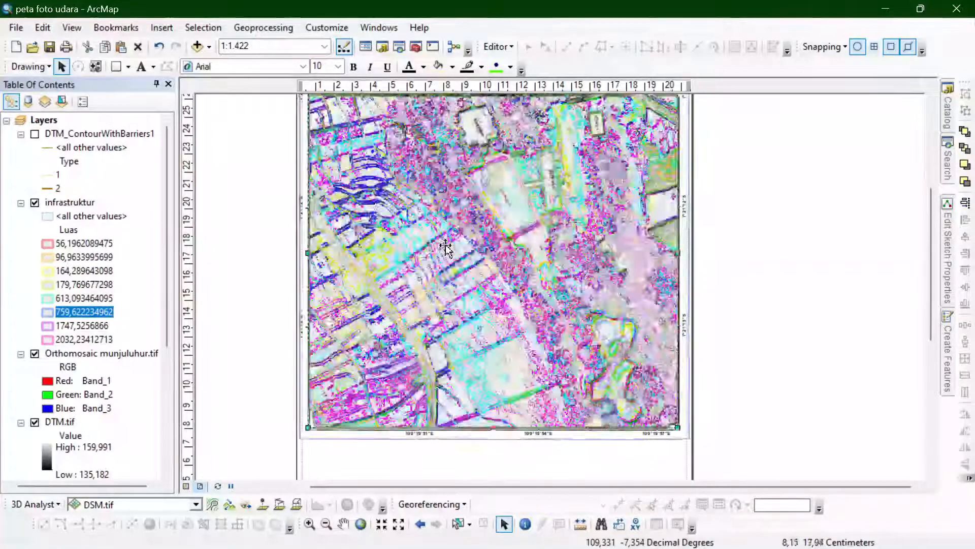
scroll(932, 293, down, 2)
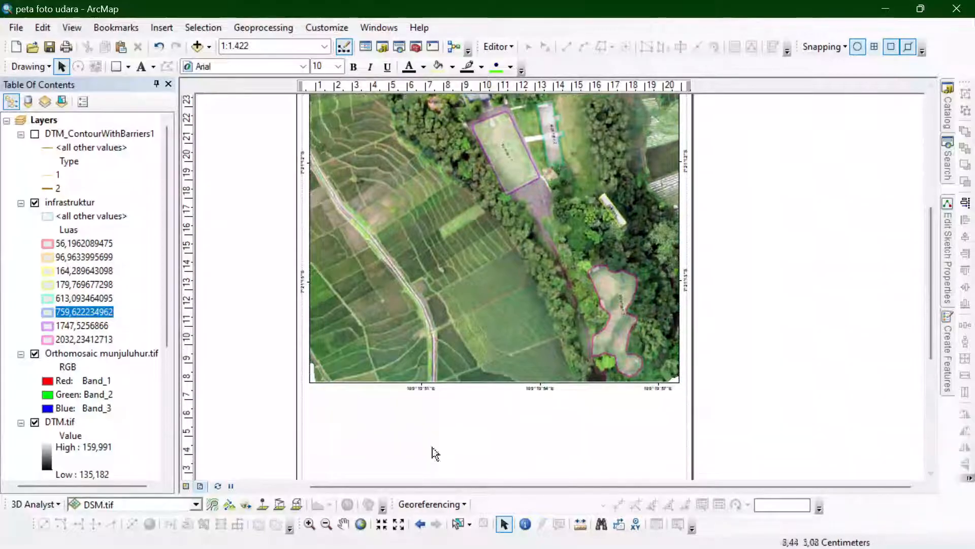
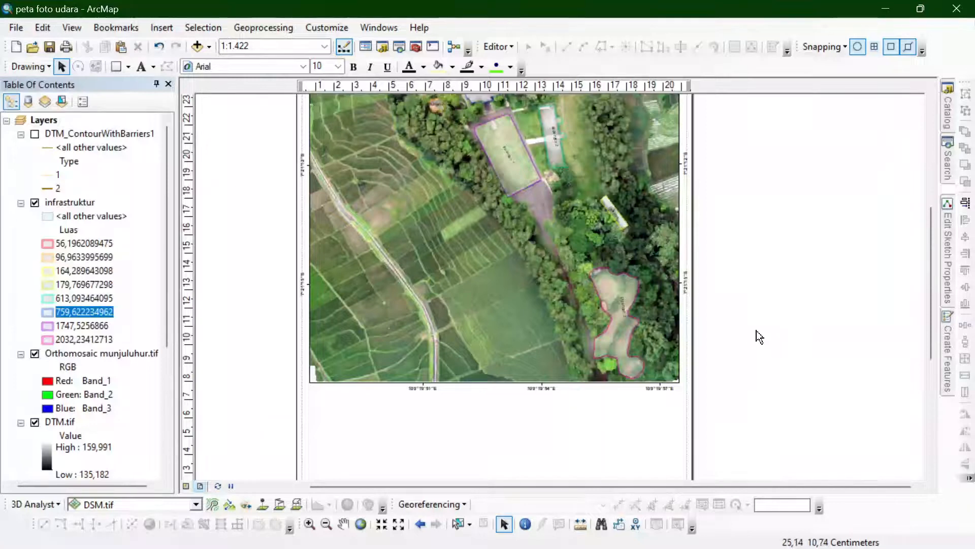
- Set the layout's paper size to A4 in the page and print setup
drag(933, 261, 926, 209)
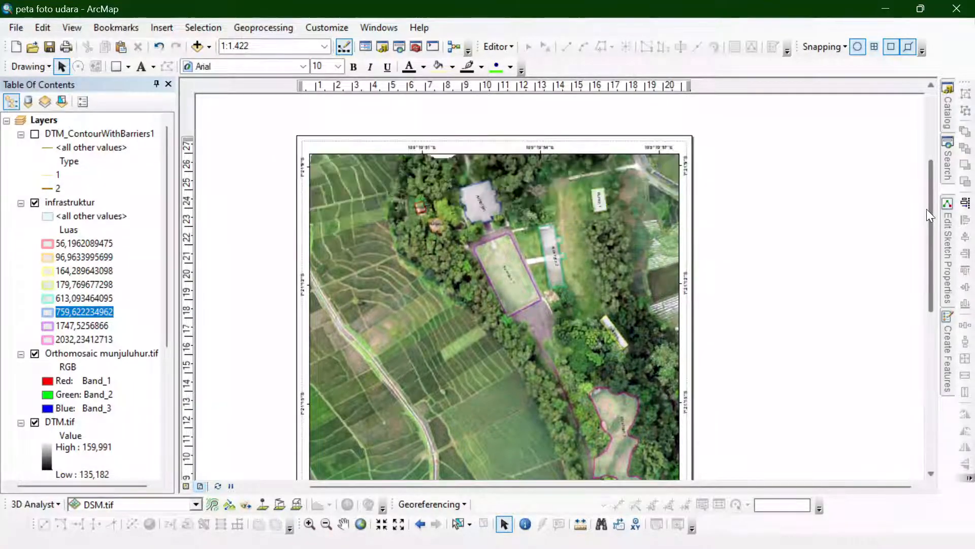
right_click(781, 169)
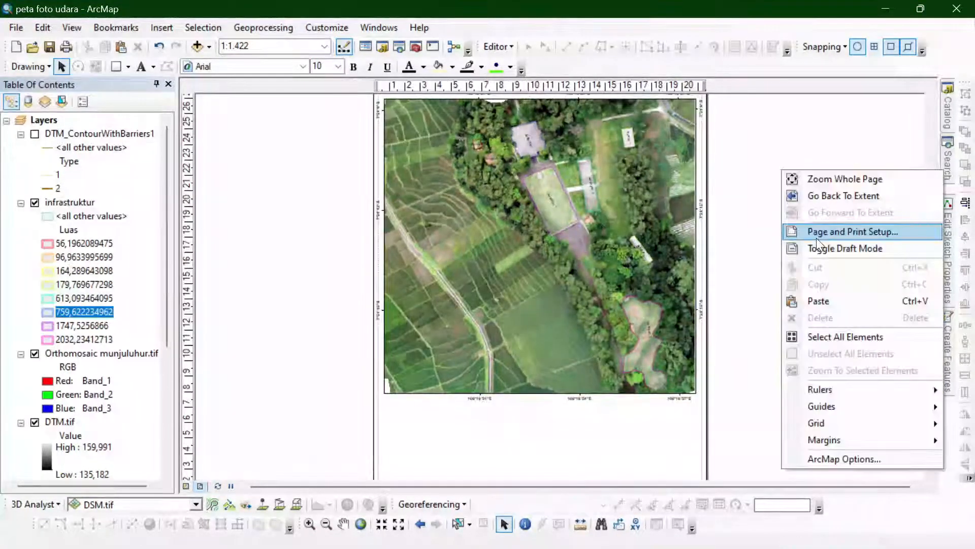
click(816, 230)
click(435, 213)
scroll(407, 259, up, 5)
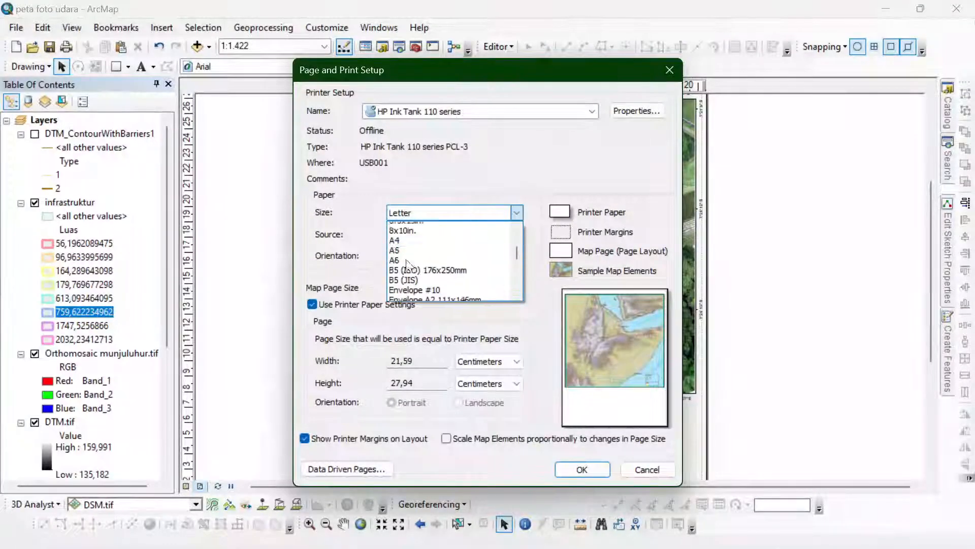
click(406, 259)
click(599, 471)
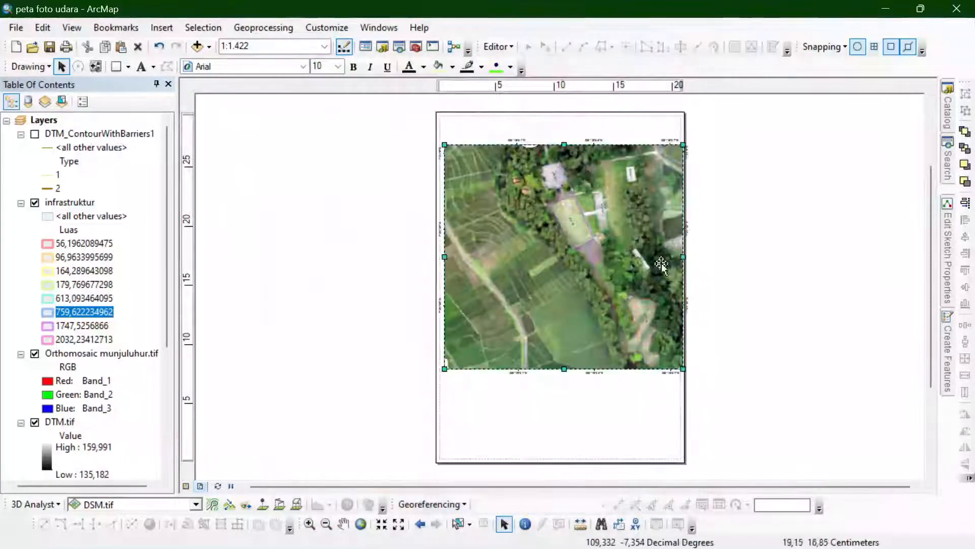
- Narrow the data frame slightly from its right edge and move it up close to the top margin of the page
drag(680, 258, 675, 257)
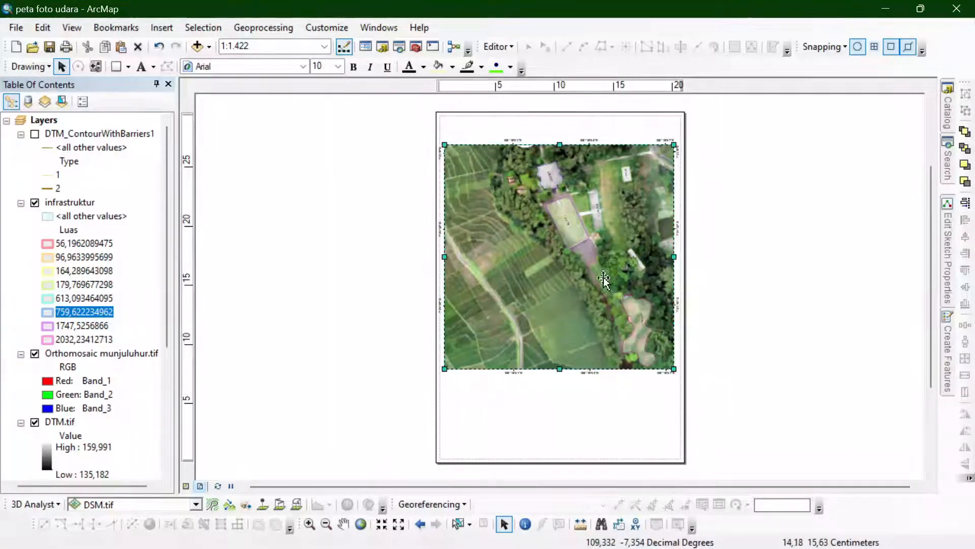
drag(603, 278, 604, 257)
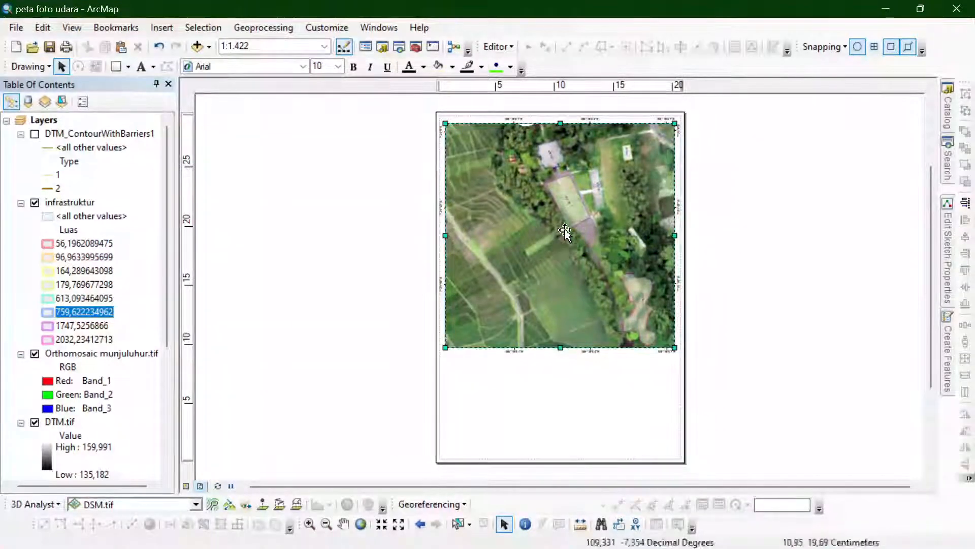
scroll(529, 105, down, 3)
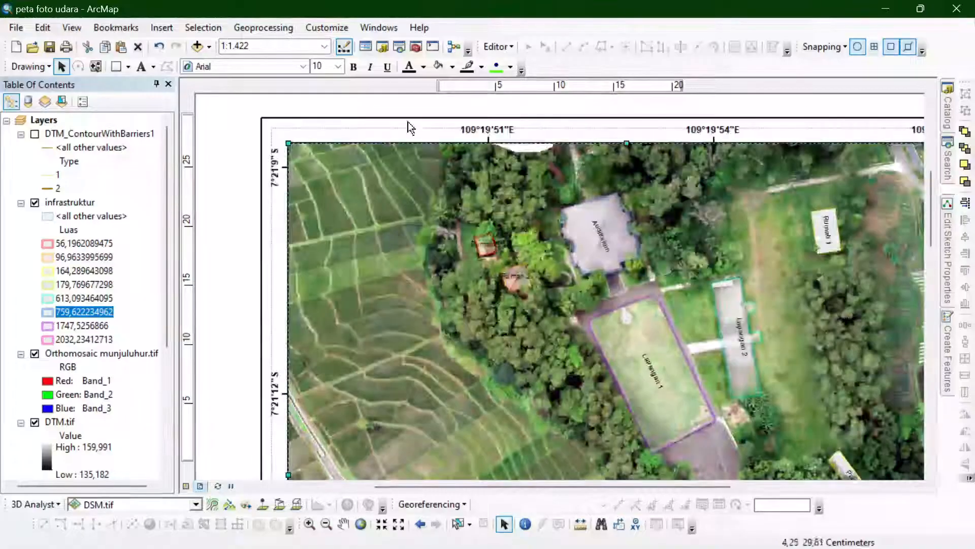
scroll(407, 120, up, 3)
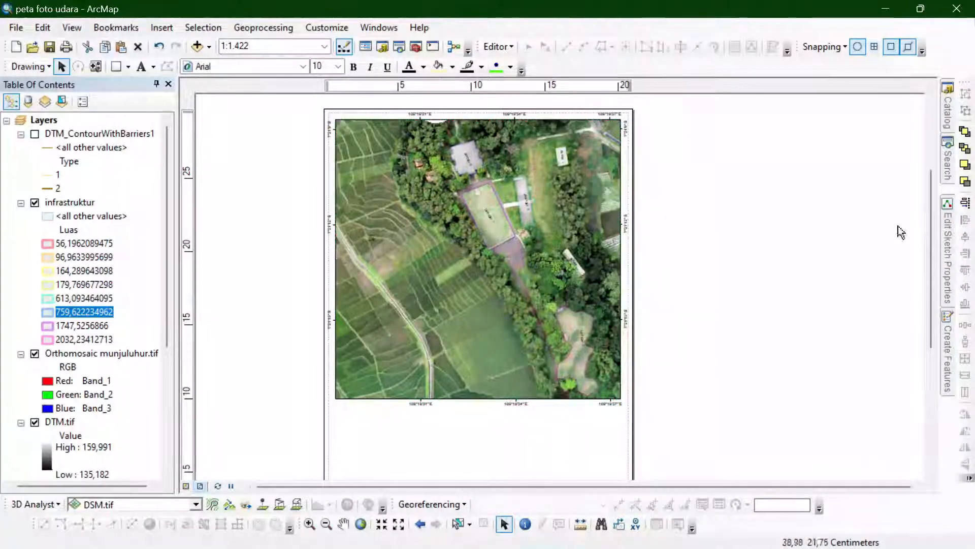
drag(459, 239, 459, 220)
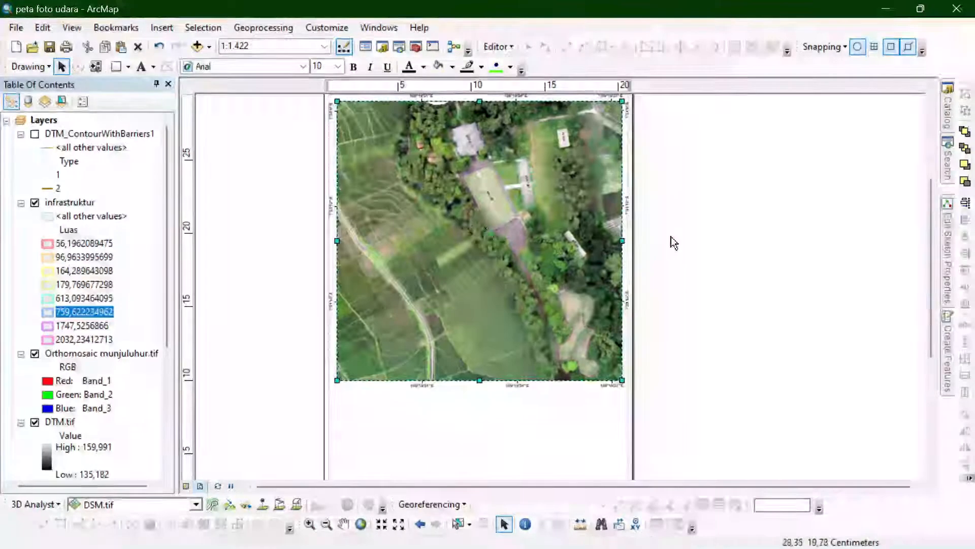
click(671, 243)
scroll(463, 338, up, 1)
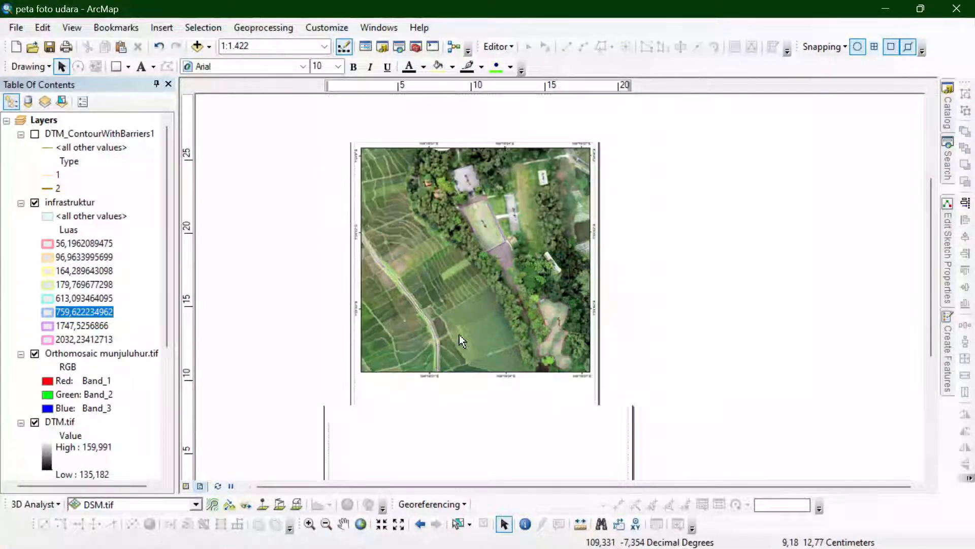
scroll(363, 183, down, 1)
- Reset the map to full extent, zoom to about 1:1.344 and pan so the orthomosaic and all infrastructure polygons fill the frame
click(361, 524)
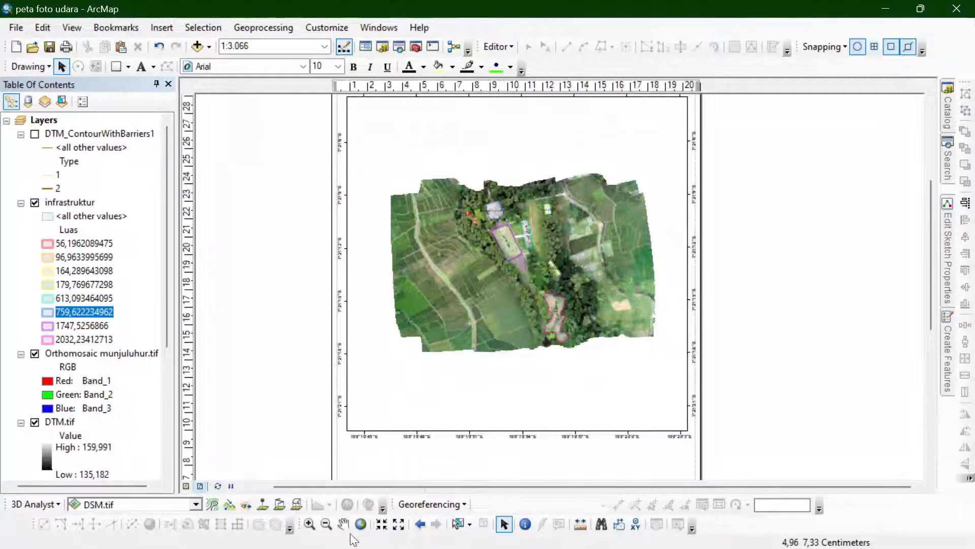
click(313, 525)
click(591, 331)
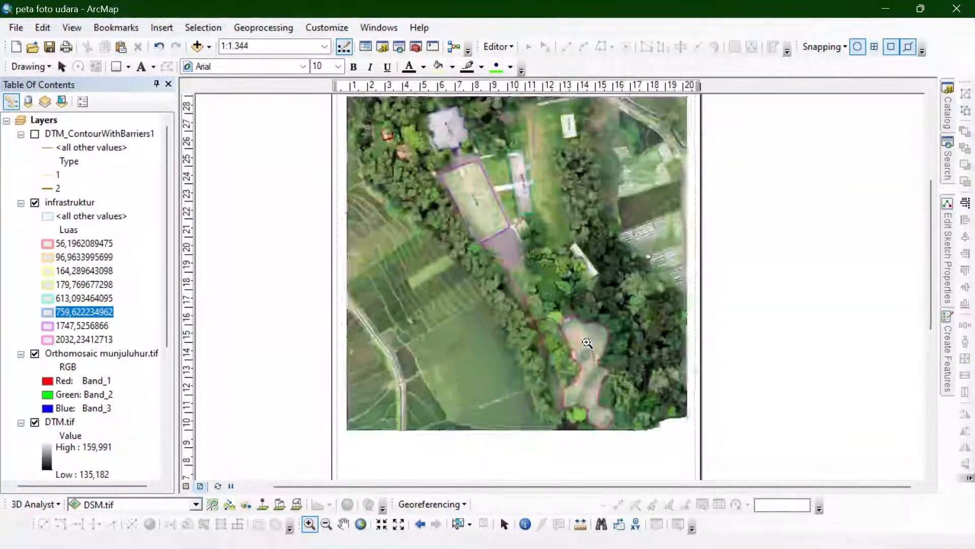
click(344, 523)
drag(464, 366, 488, 369)
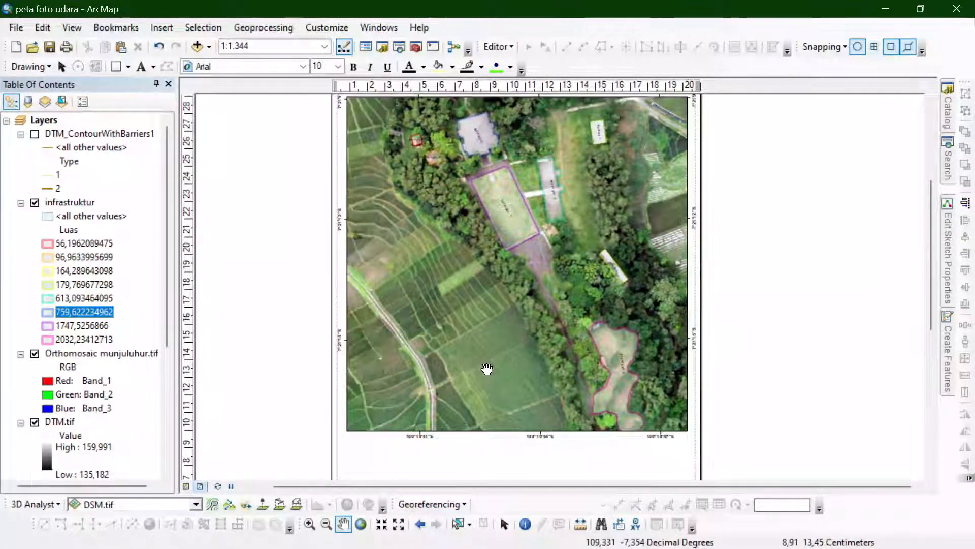
drag(932, 280, 925, 265)
drag(932, 219, 917, 235)
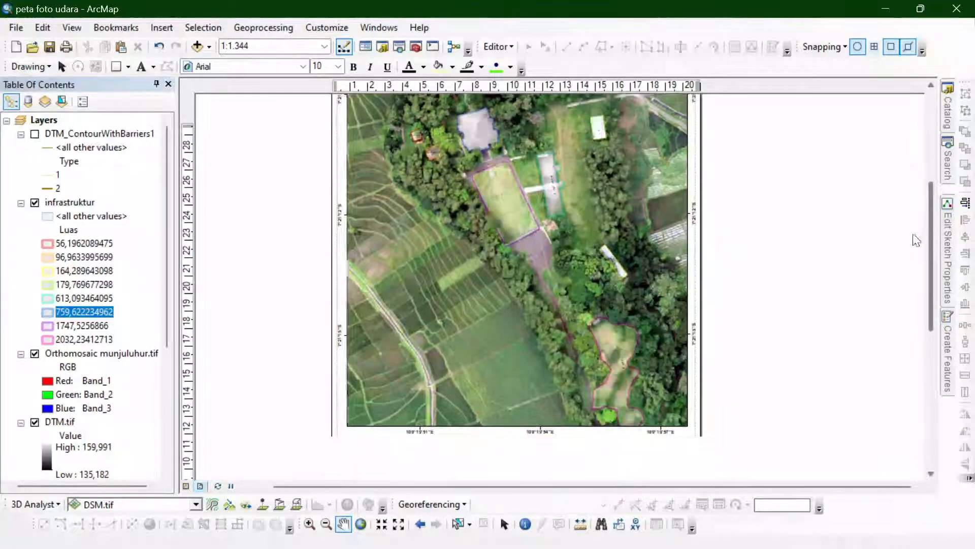
drag(541, 285, 555, 276)
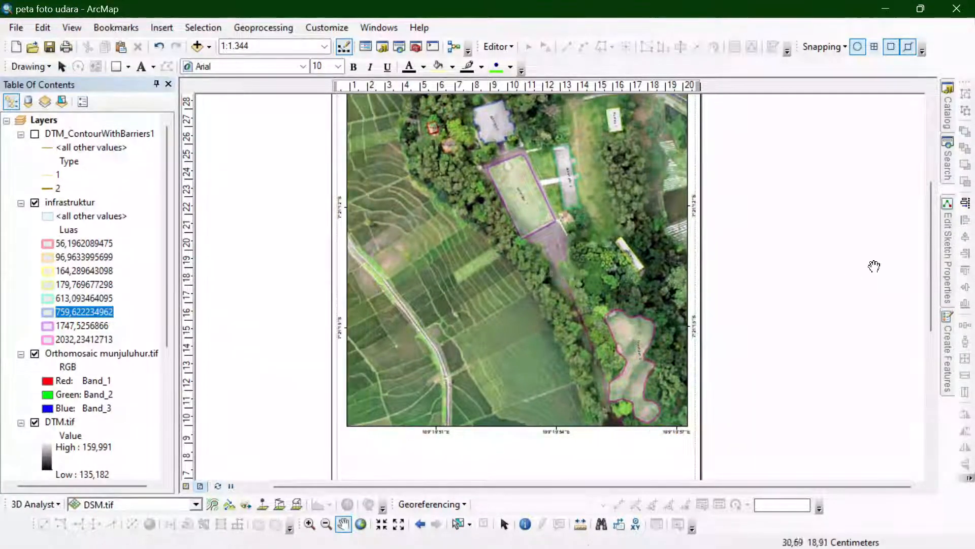
mouse_move(931, 249)
mouse_down()
mouse_move(927, 237)
mouse_move(930, 248)
mouse_up()
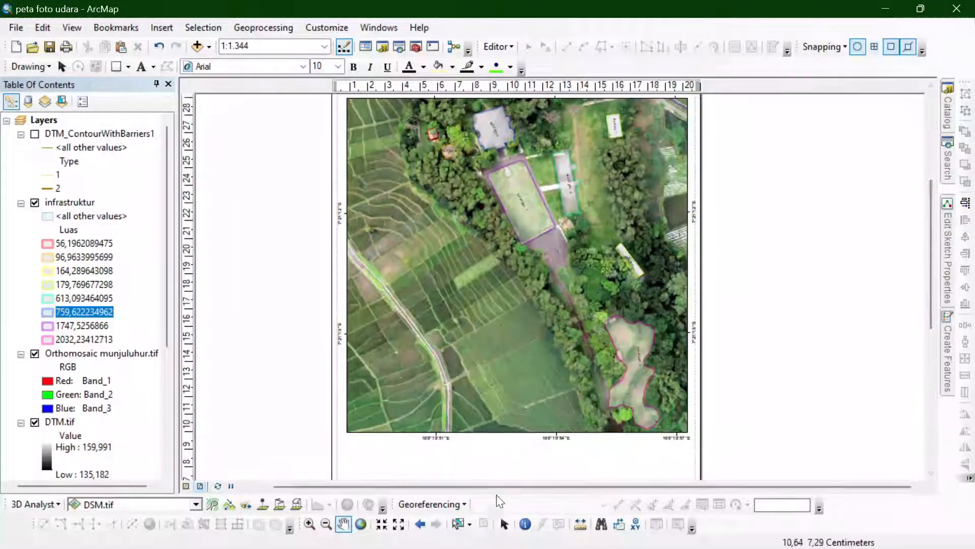
click(505, 523)
- Insert a legend that adds DTM_ContourWithBarriers1 to infrastruktur and leaves out the orthomosaic, DTM.tif and DSM.tif
click(161, 28)
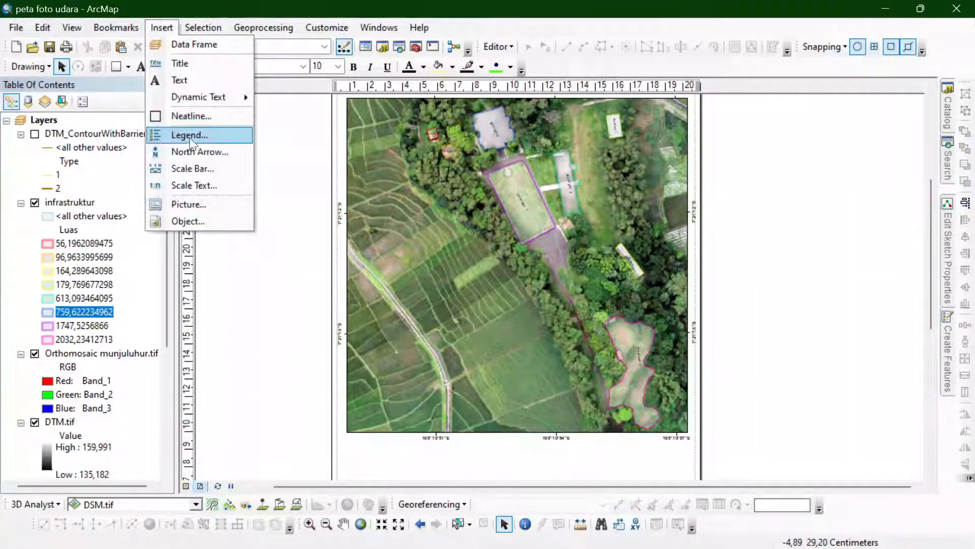
click(190, 133)
click(499, 197)
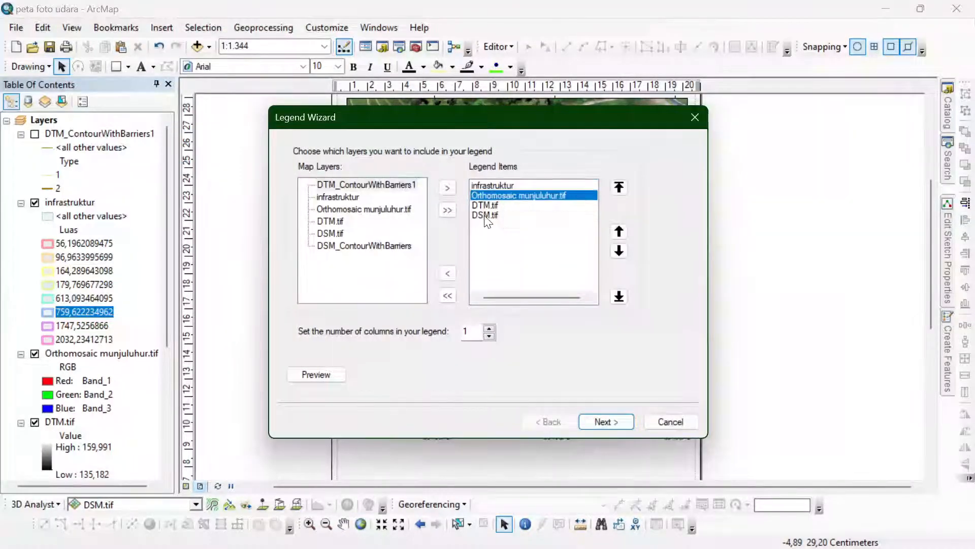
click(366, 184)
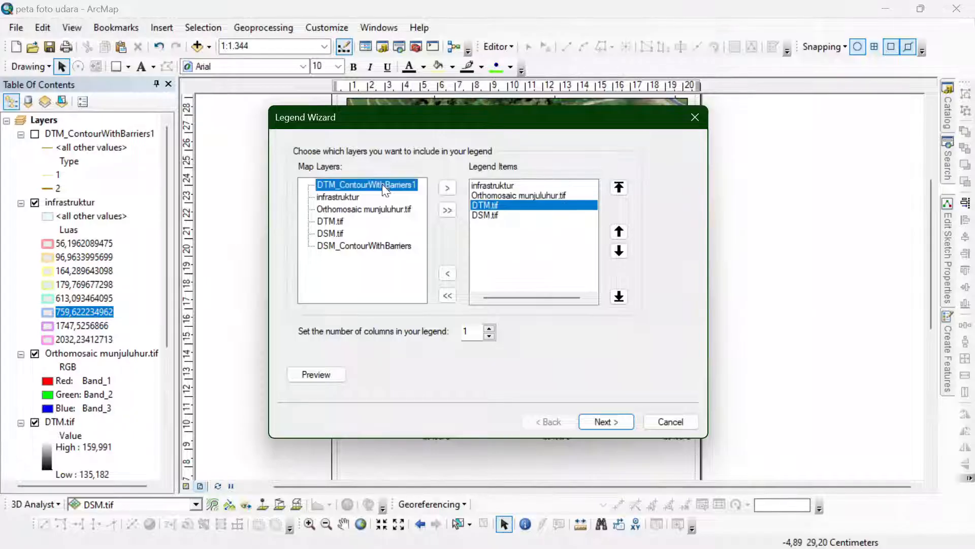
click(447, 188)
click(524, 196)
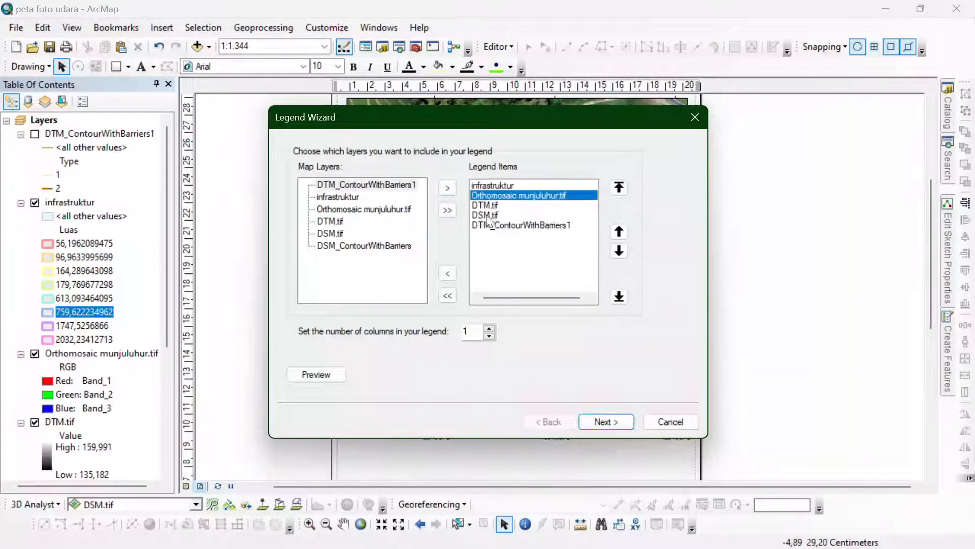
shift+click(487, 215)
click(442, 272)
click(616, 424)
click(616, 424)
click(616, 422)
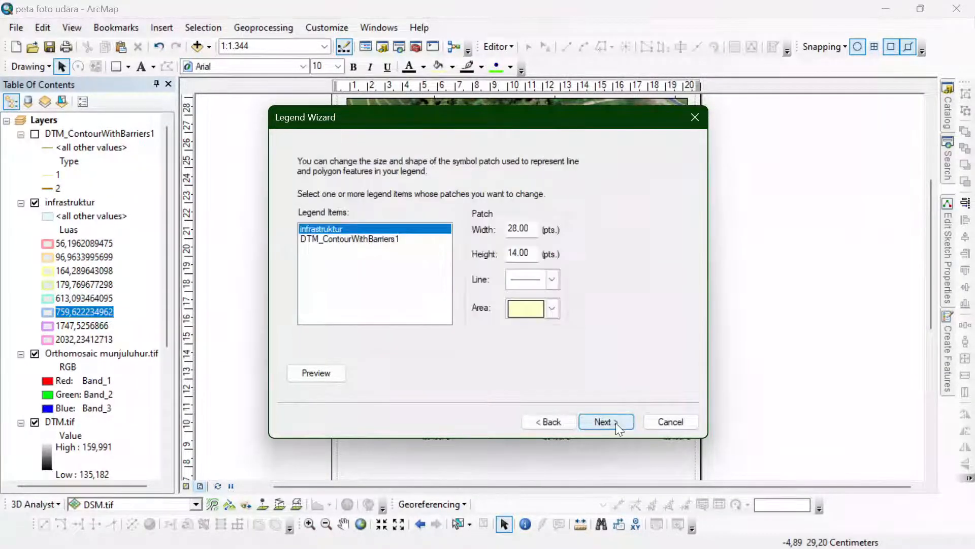
click(616, 423)
click(616, 422)
- Move the new legend off the map to the left of the page and delete it
drag(480, 283, 287, 305)
right_click(282, 298)
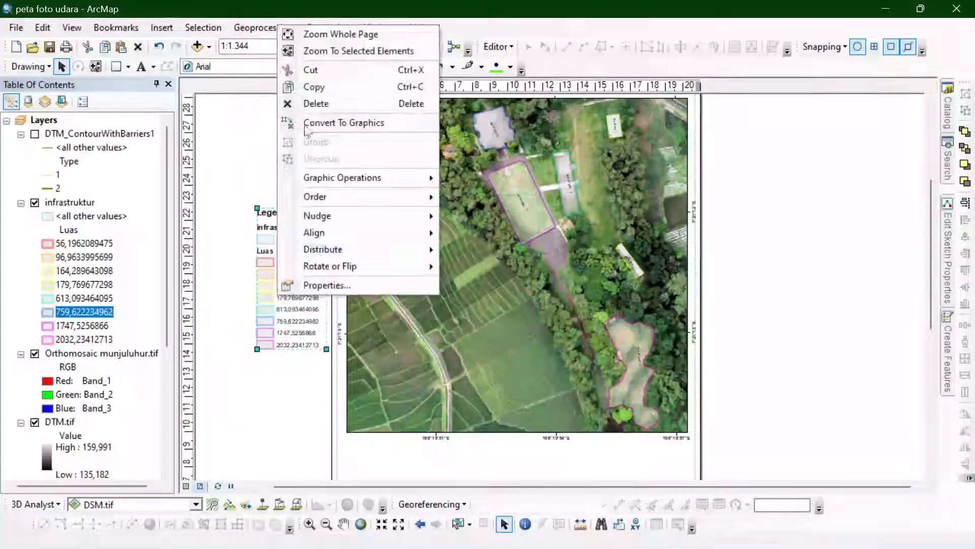
click(325, 105)
- Turn on the DTM_ContourWithBarriers1 layer and place the infrastruktur layer above it in the drawing order
click(35, 134)
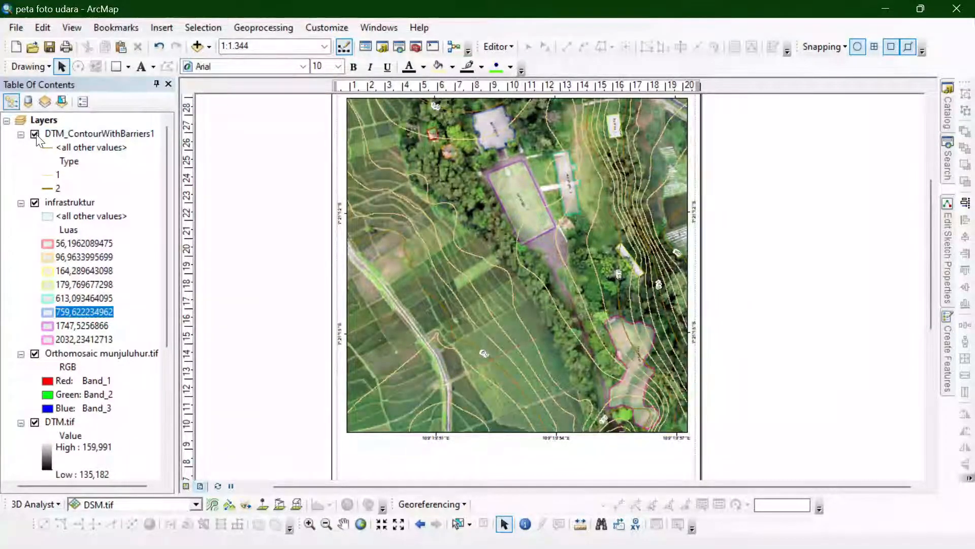
drag(91, 133, 91, 131)
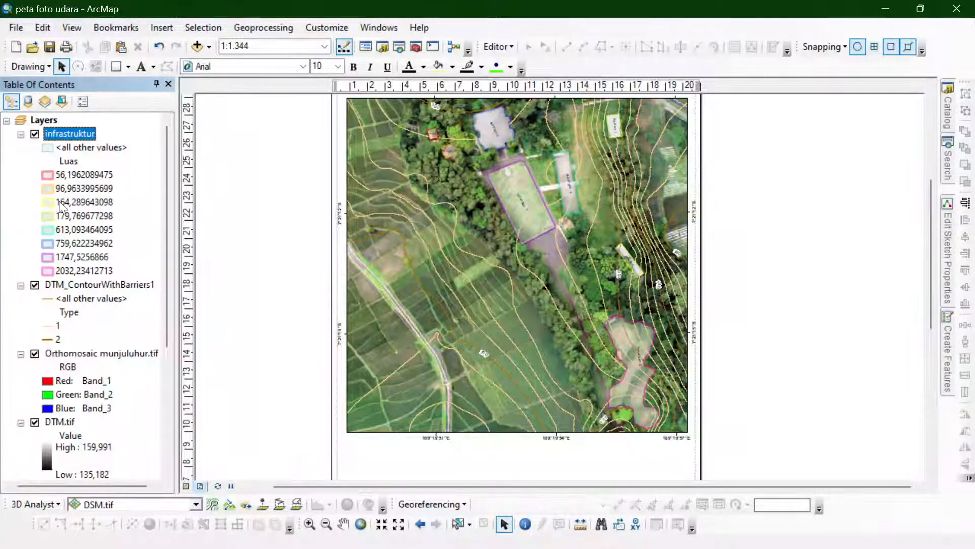
- Insert a legend with only infrastruktur and DTM_ContourWithBarriers1, removing the orthomosaic, DTM.tif and DSM.tif items
click(162, 28)
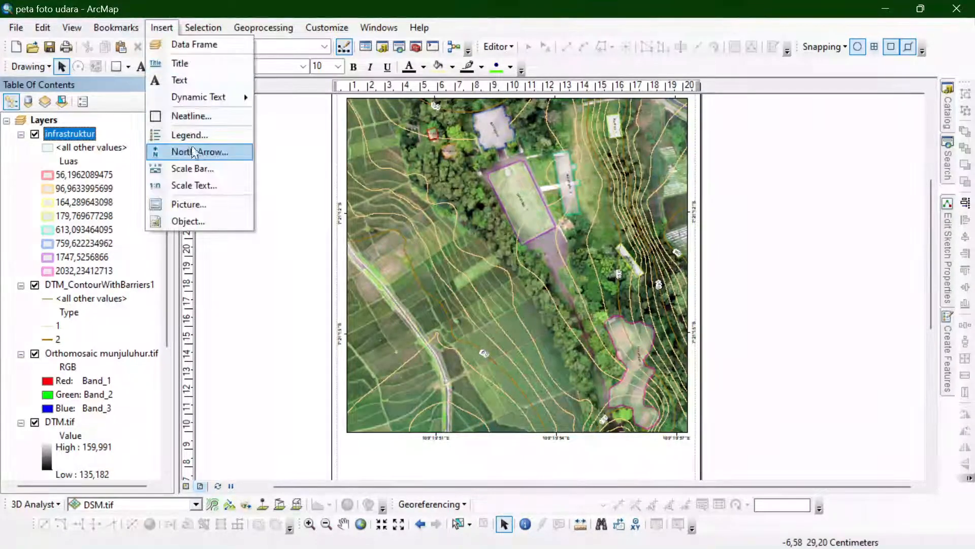
click(185, 133)
click(508, 205)
shift+click(485, 225)
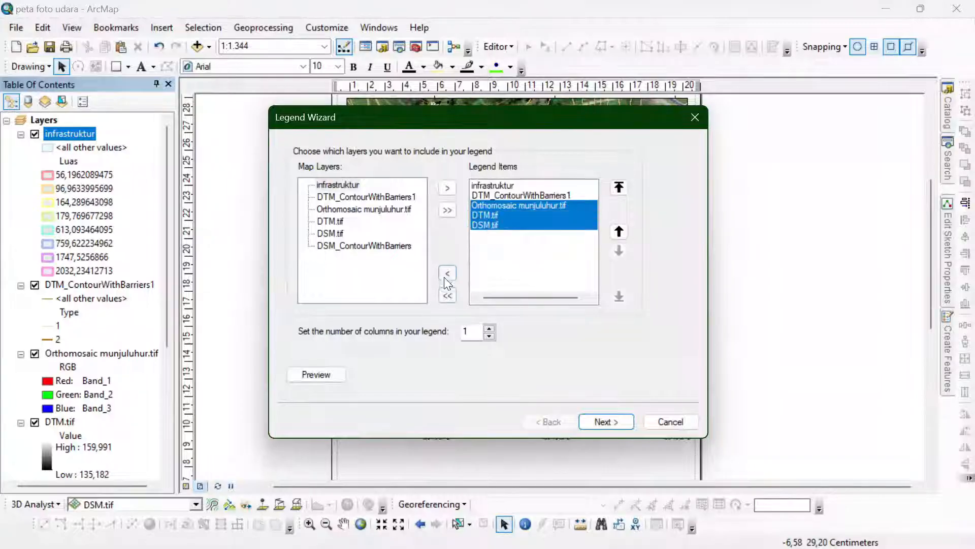
click(447, 273)
click(615, 422)
click(614, 421)
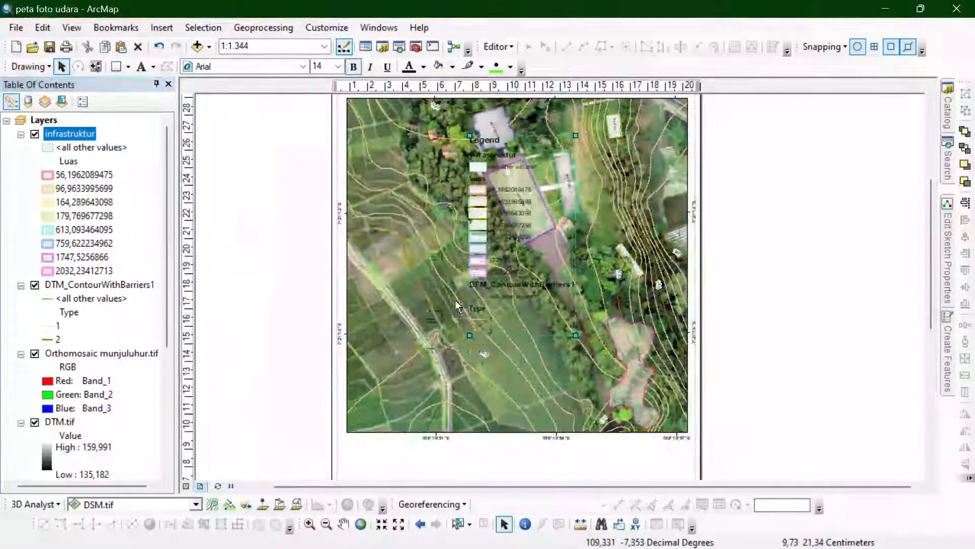
- Move the legend to the lower left of the map and delete it
drag(495, 243, 390, 321)
right_click(390, 321)
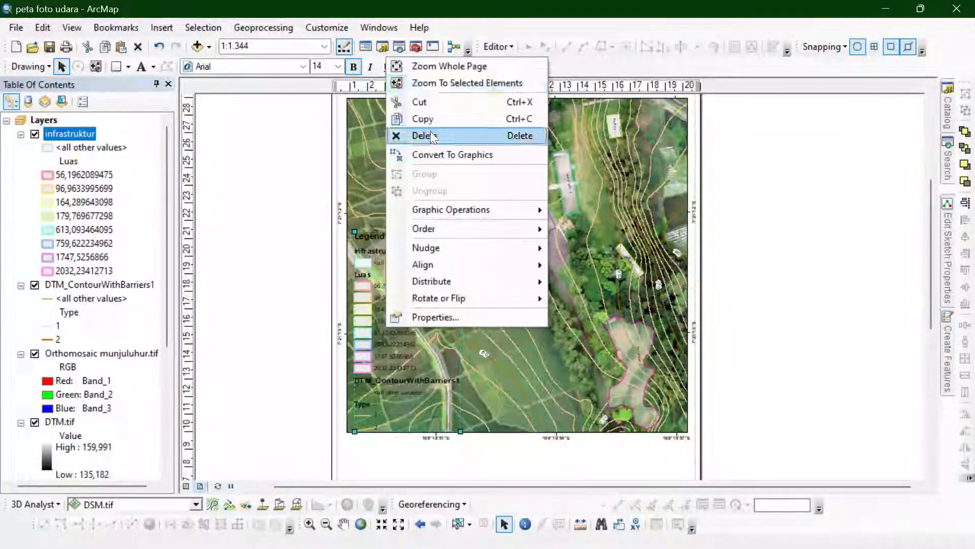
click(431, 133)
- Insert a legend containing only infrastruktur and DTM_ContourWithBarriers1, and place it beside the left edge of the page
click(79, 286)
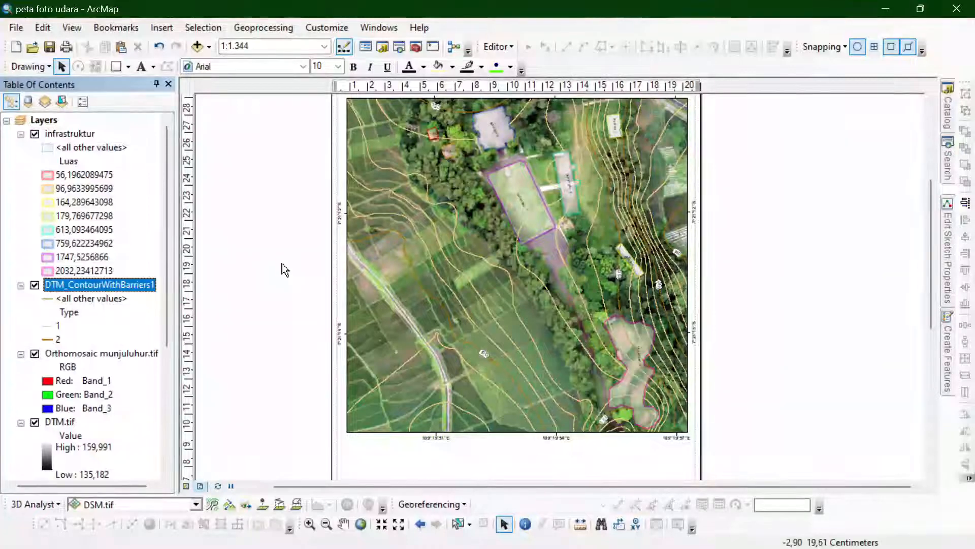
click(161, 27)
click(197, 136)
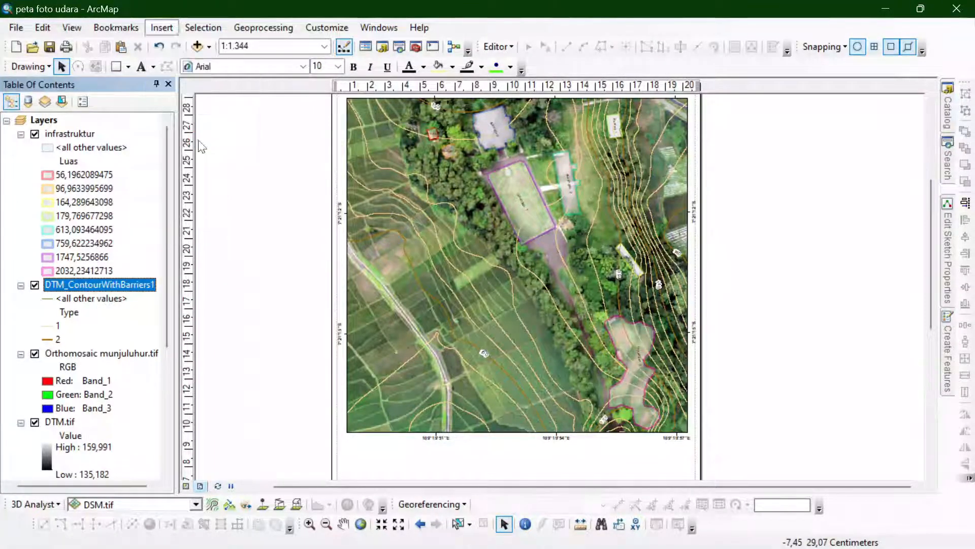
drag(489, 196, 484, 219)
click(447, 273)
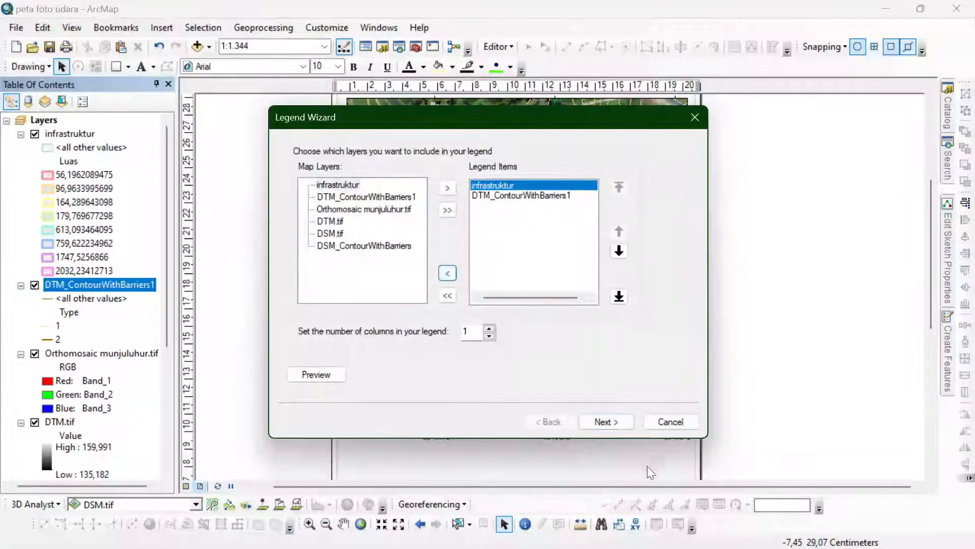
click(616, 419)
click(615, 419)
click(615, 419)
click(615, 419)
click(615, 419)
drag(500, 260, 275, 364)
- Nudge the legend slightly beside the page and convert it to graphics
right_click(385, 351)
scroll(226, 342, down, 1)
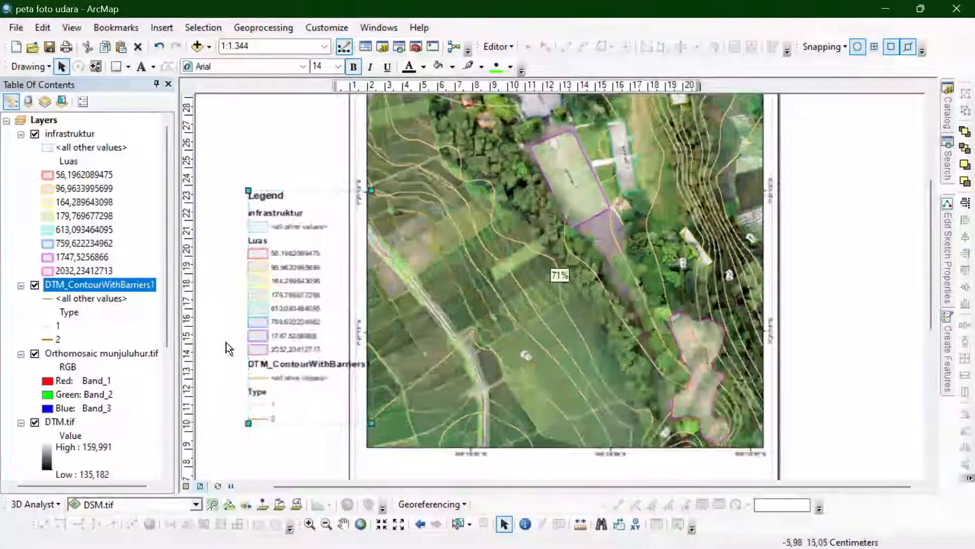
drag(270, 330, 267, 335)
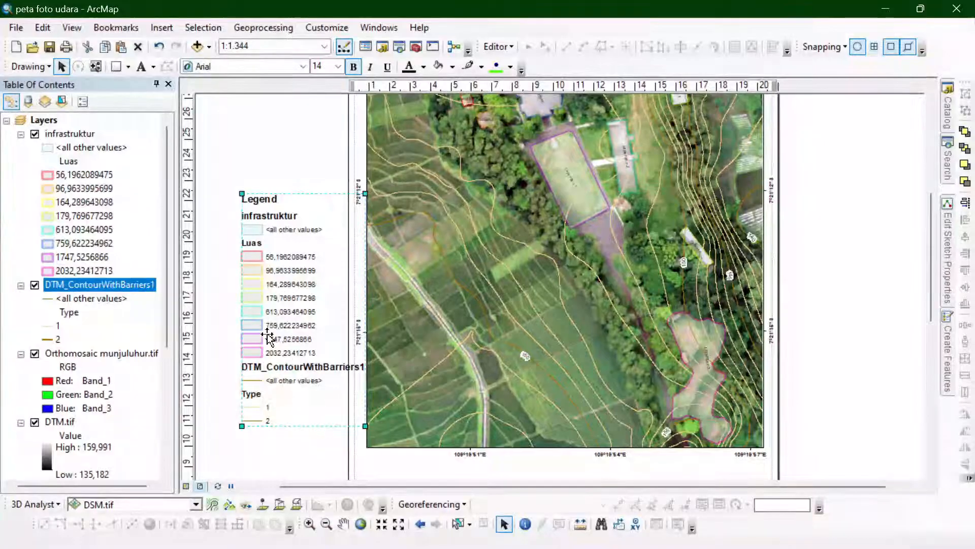
right_click(268, 338)
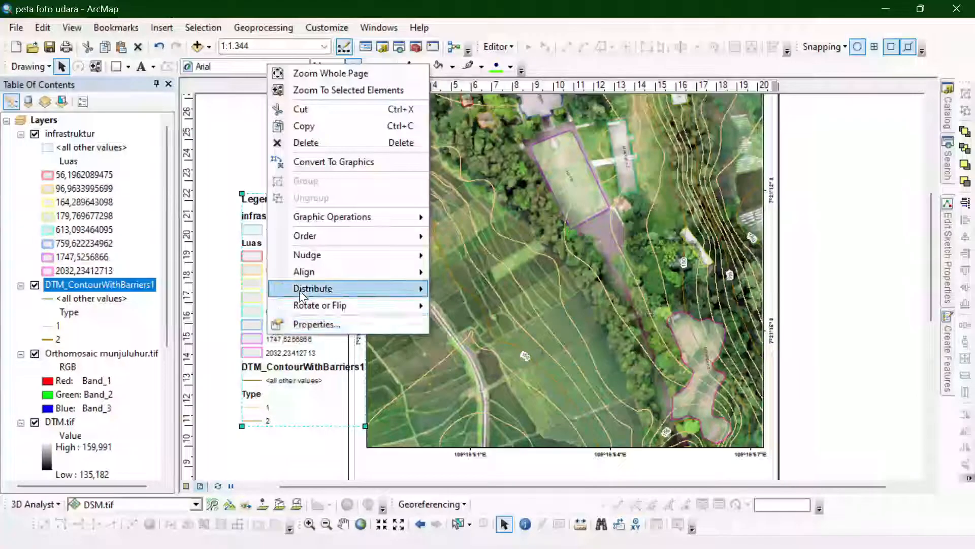
click(324, 163)
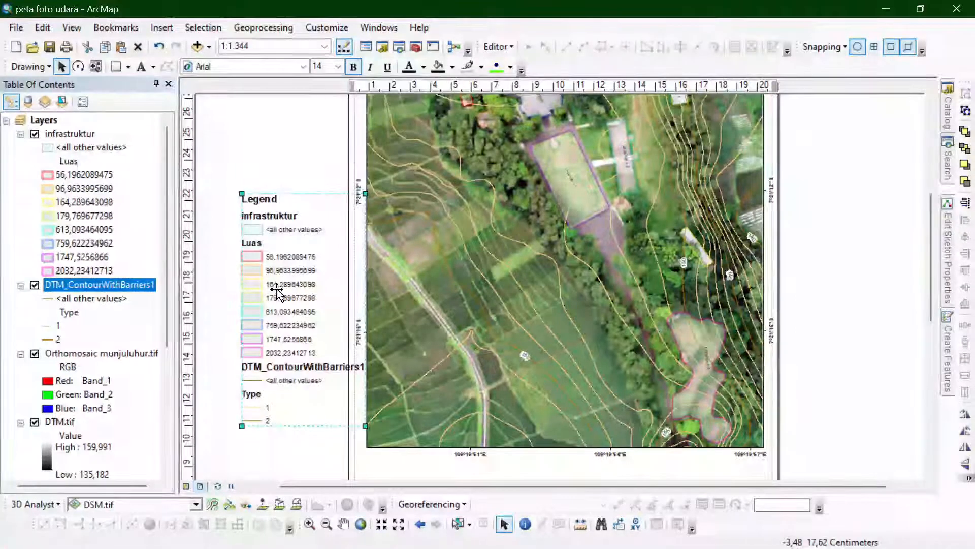
- Move the legend graphics onto the lower left part of the map and ungroup them
drag(274, 321, 405, 340)
right_click(405, 339)
click(440, 203)
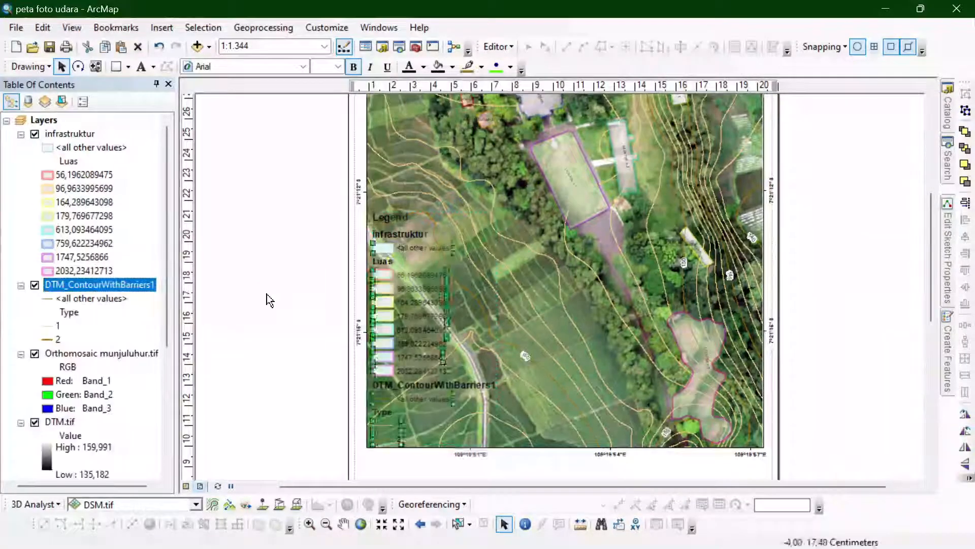
- Delete the DTM_ContourWithBarriers1 heading, both <all other values> entries and the Luas heading from the legend
click(396, 385)
key(Delete)
click(413, 397)
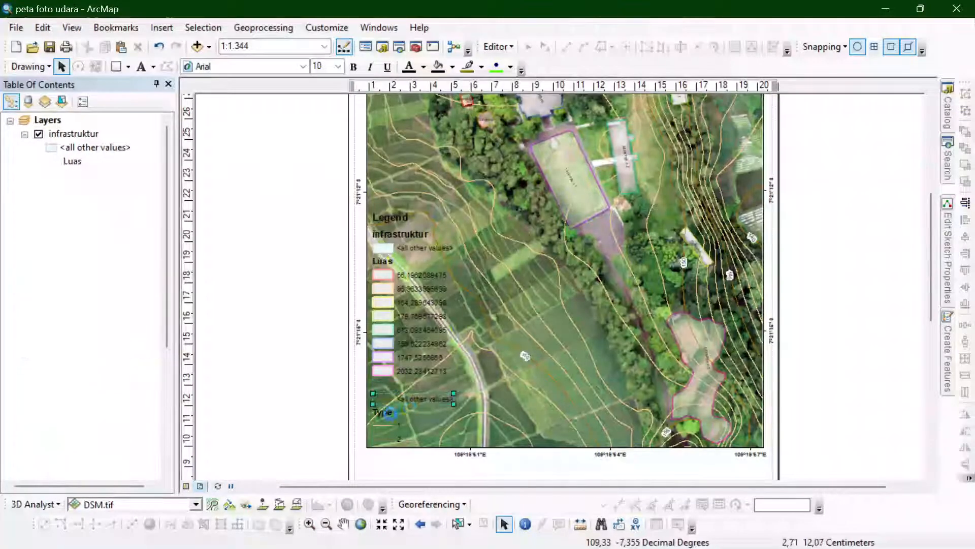
key(Delete)
click(390, 417)
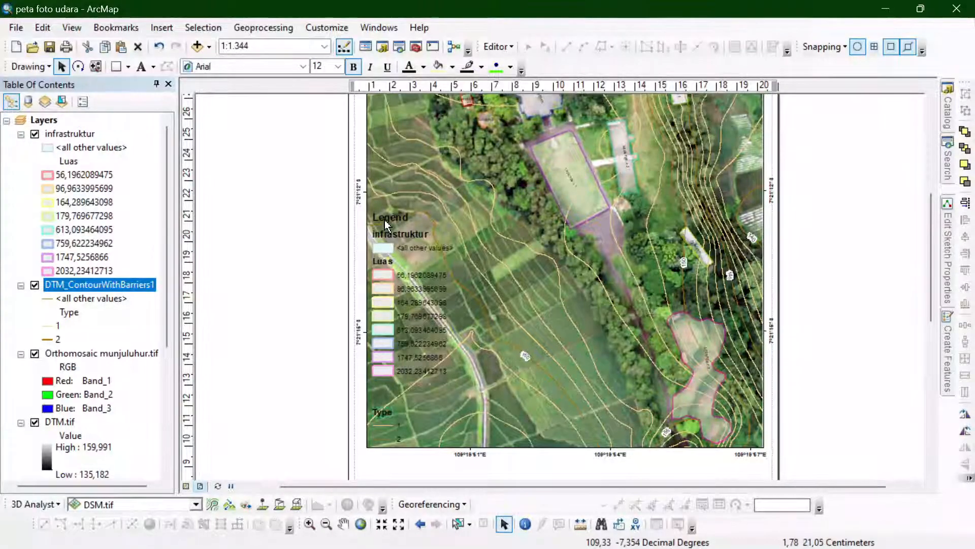
click(385, 248)
key(Delete)
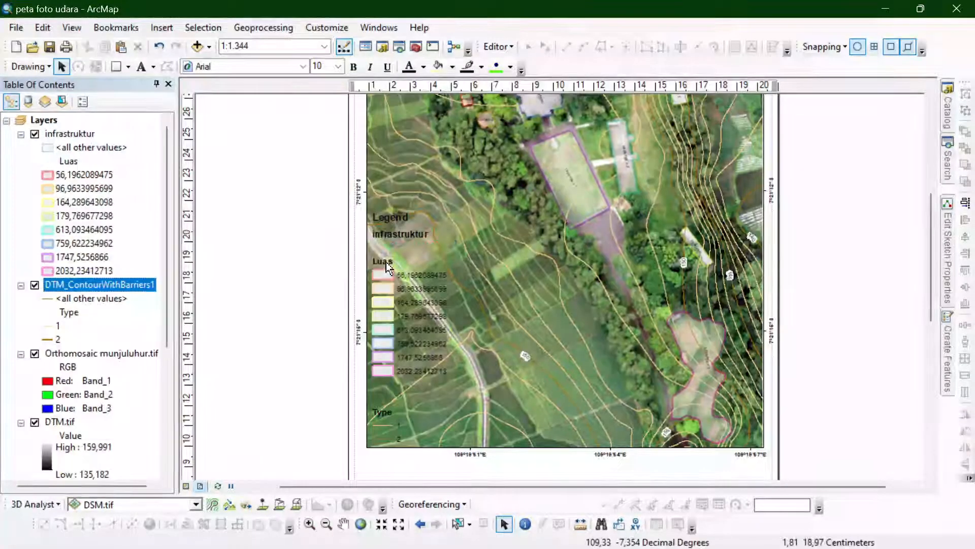
click(387, 265)
key(Delete)
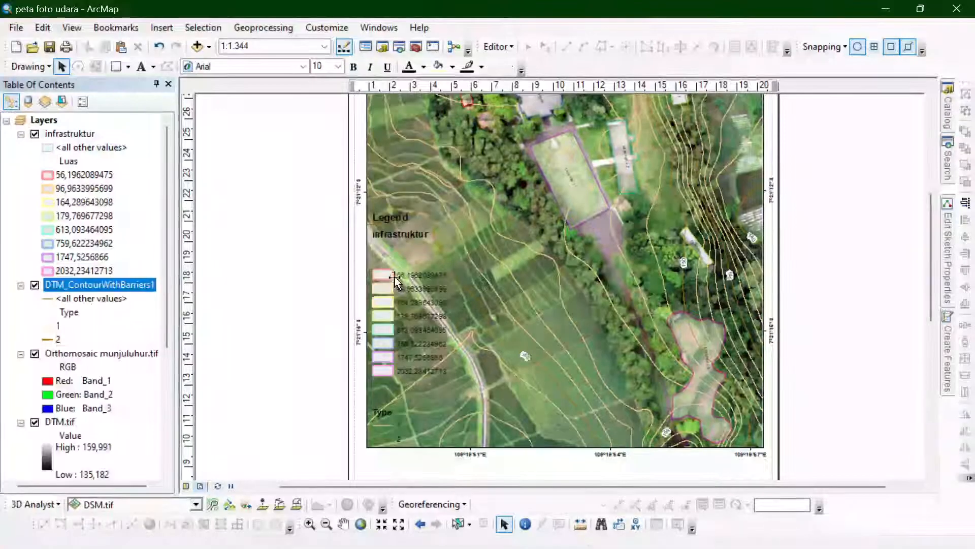
click(392, 290)
click(375, 414)
shift+click(381, 427)
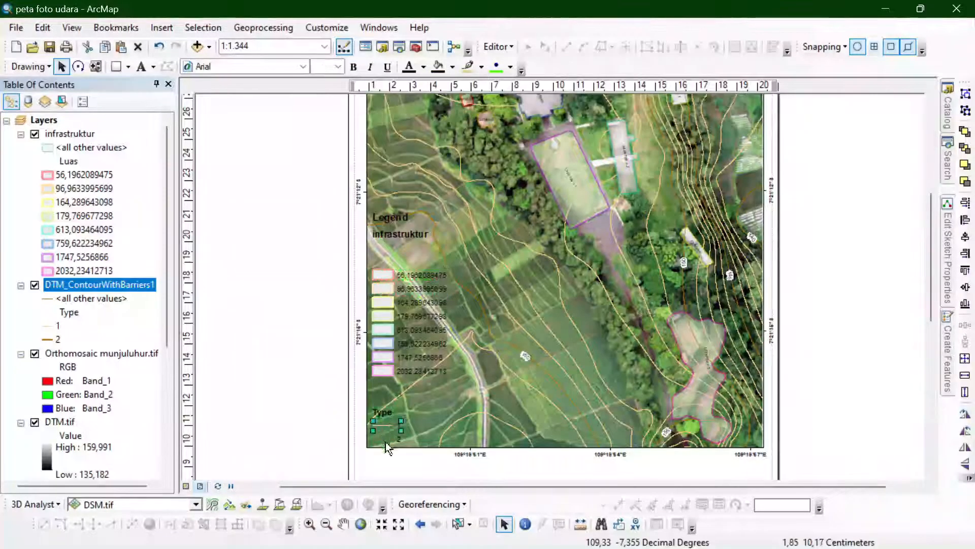
click(352, 417)
click(386, 413)
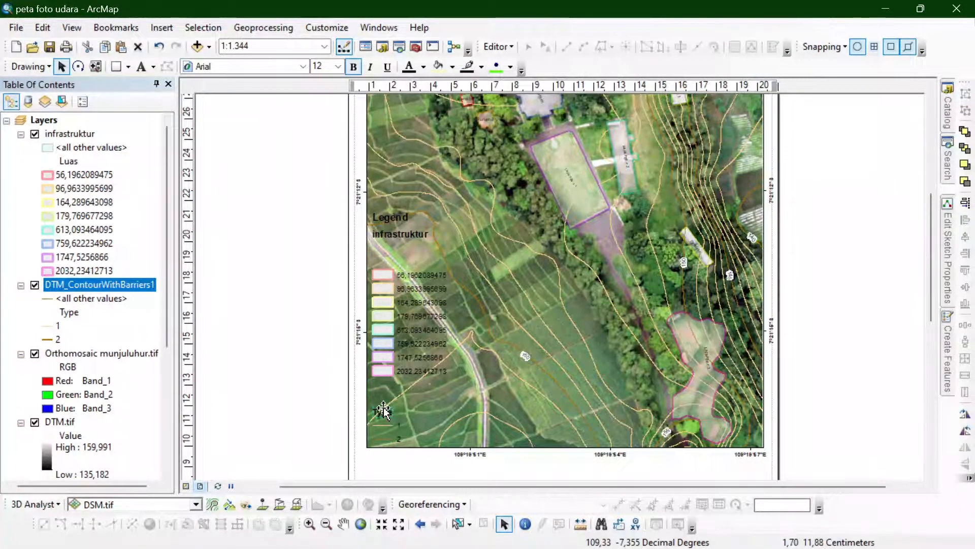
- Rename the infrastruktur legend heading as Keterangan and move it down to just above the area entries
click(397, 236)
double_click(396, 239)
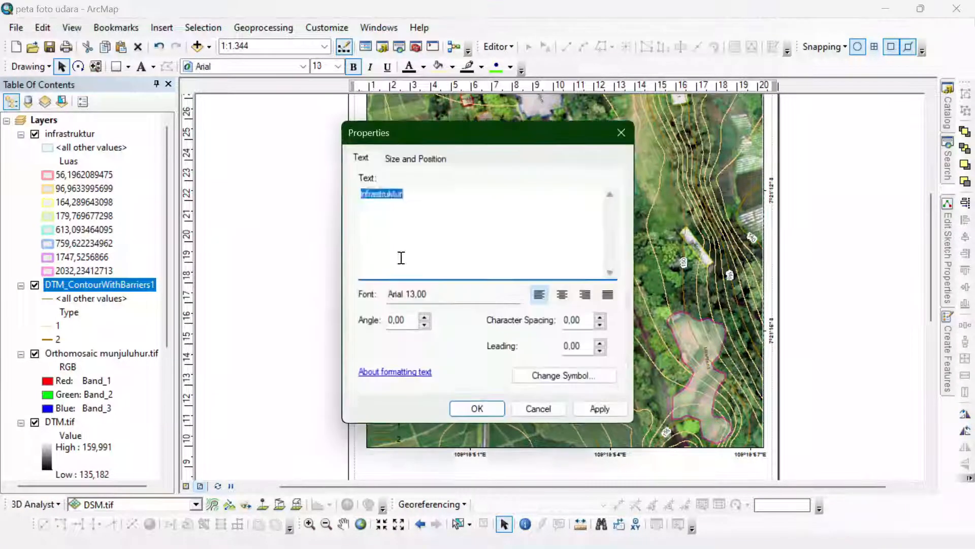
text(Keterangan)
click(464, 412)
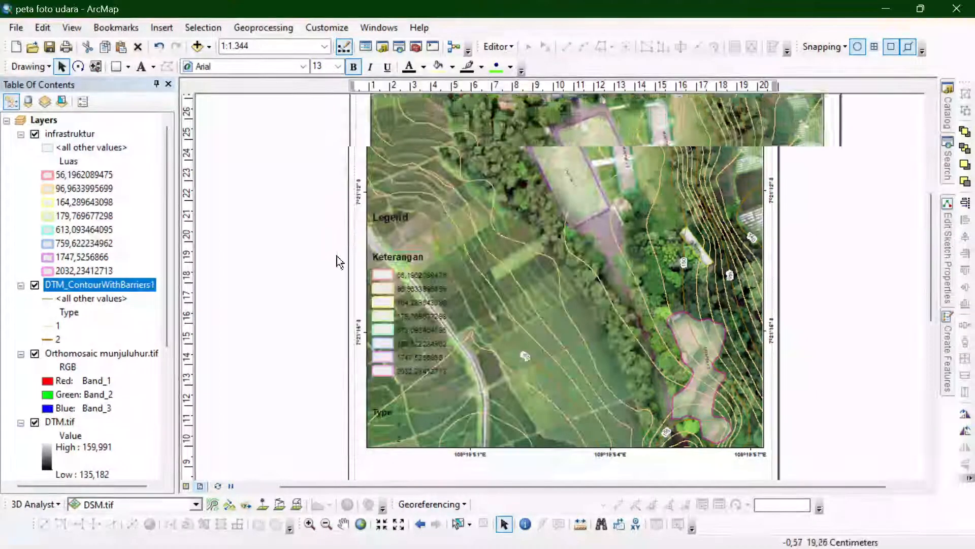
- Delete the Type heading and move the two contour entries up beneath the Legend title
scroll(337, 261, up, 3)
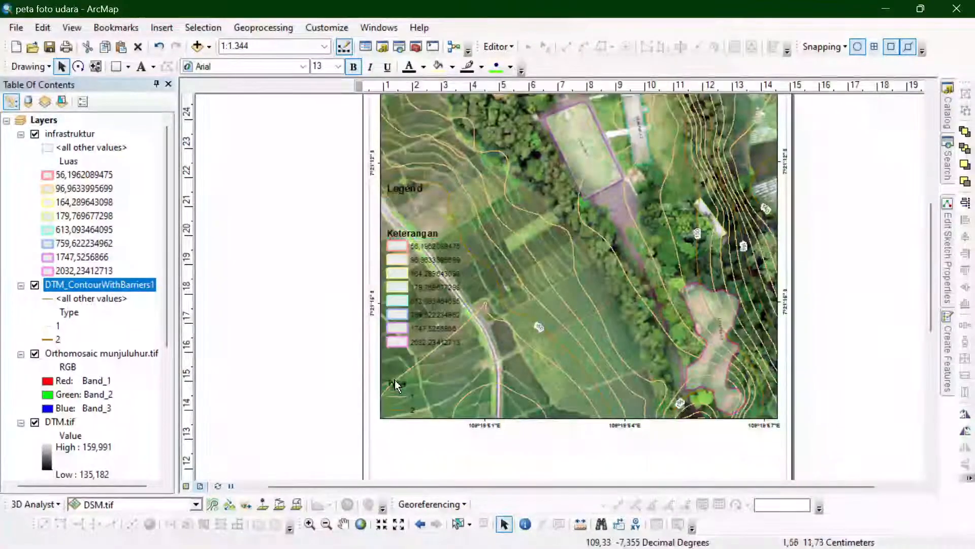
click(402, 400)
shift+click(401, 407)
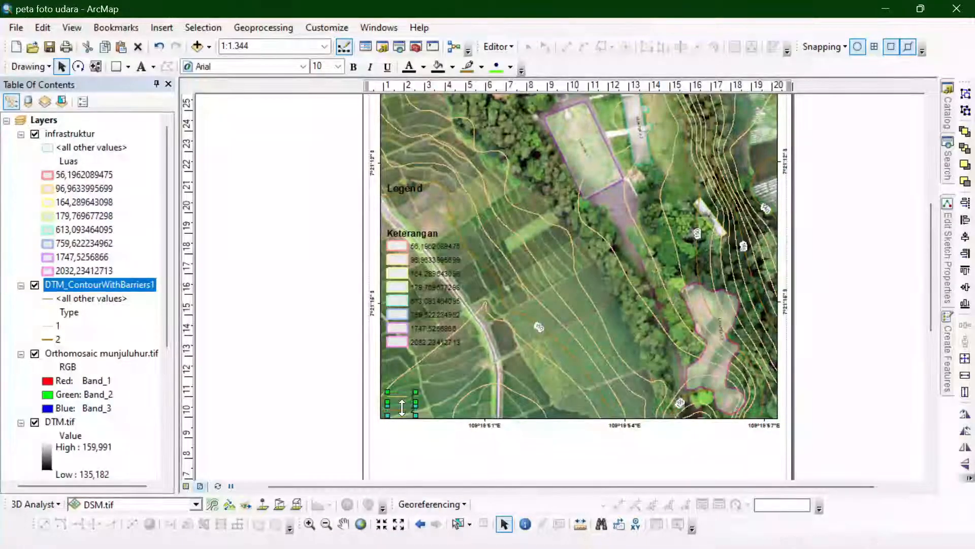
key(Up)
key(Up)
key(Up)
key(Up)
key(Up)
key(Up)
key(Up)
key(Up)
key(Up)
key(Up)
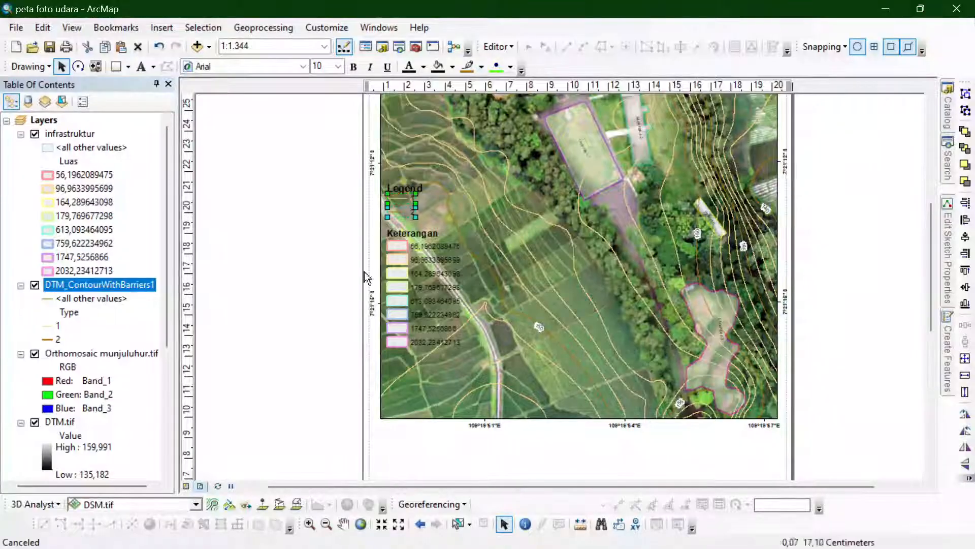
- Ungroup the contour and area entries into separate symbols and labels, and nudge the Keterangan heading slightly up
scroll(358, 197, up, 2)
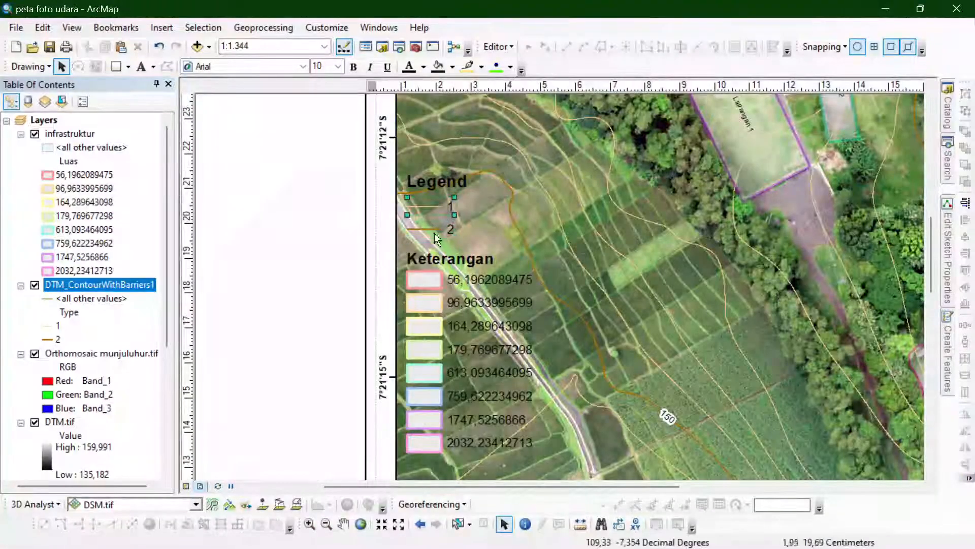
shift+click(432, 300)
shift+click(416, 397)
shift+click(420, 421)
shift+click(422, 442)
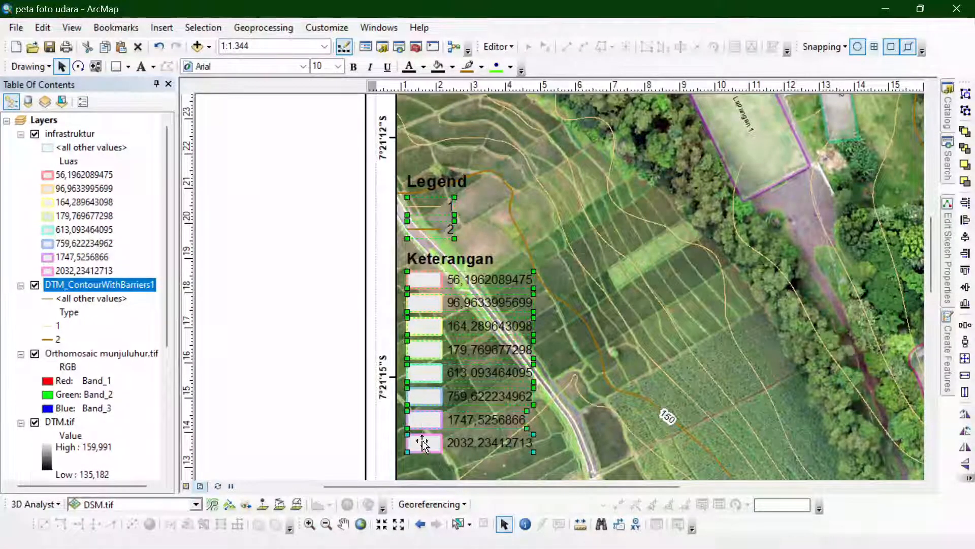
right_click(422, 442)
click(466, 306)
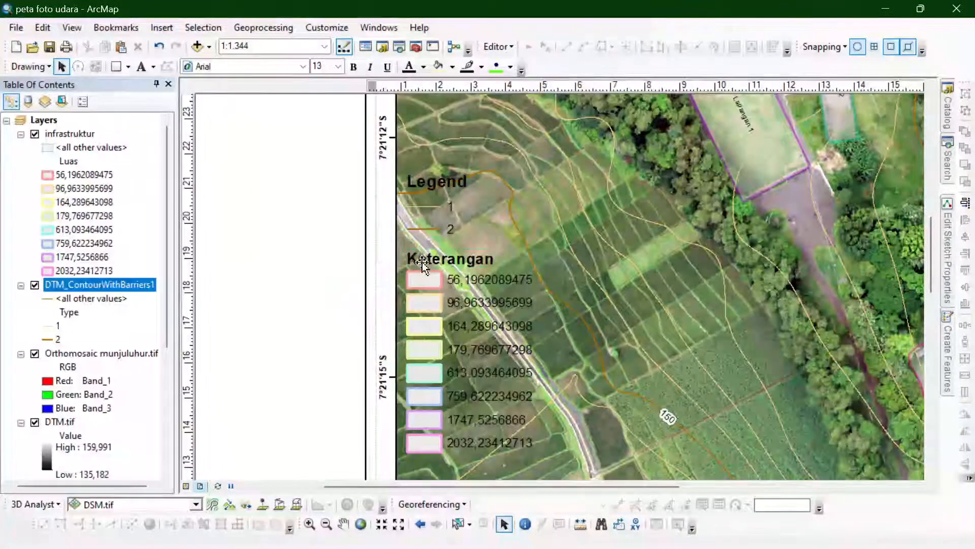
click(422, 262)
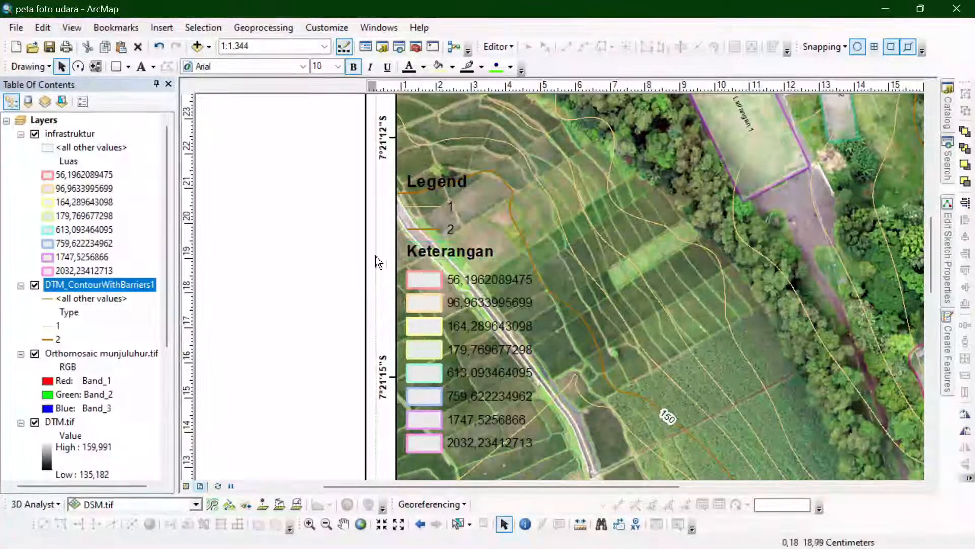
- Rename the contour legend labels 1 and 2 as Kontur Interval and Kontur Indeks
scroll(441, 251, up, 1)
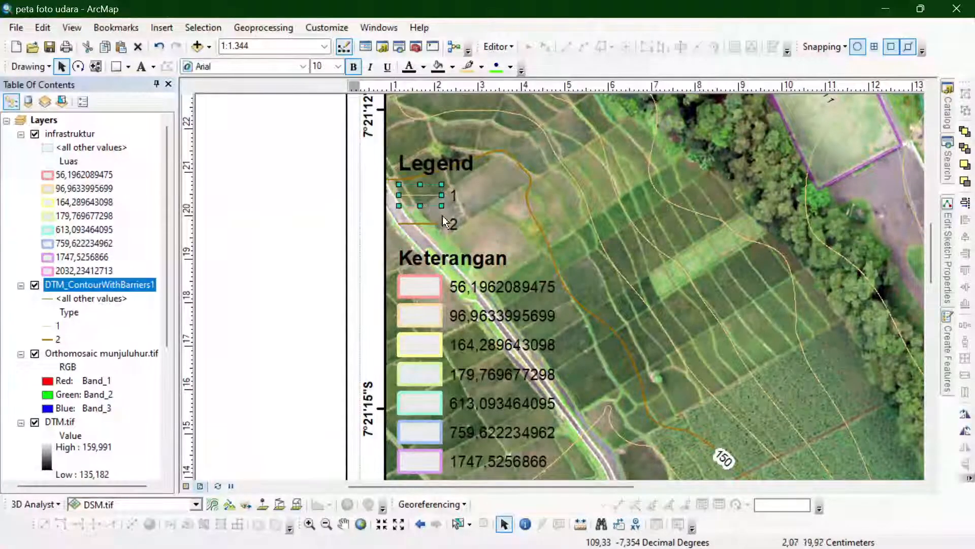
double_click(431, 201)
text(Kontur Interval)
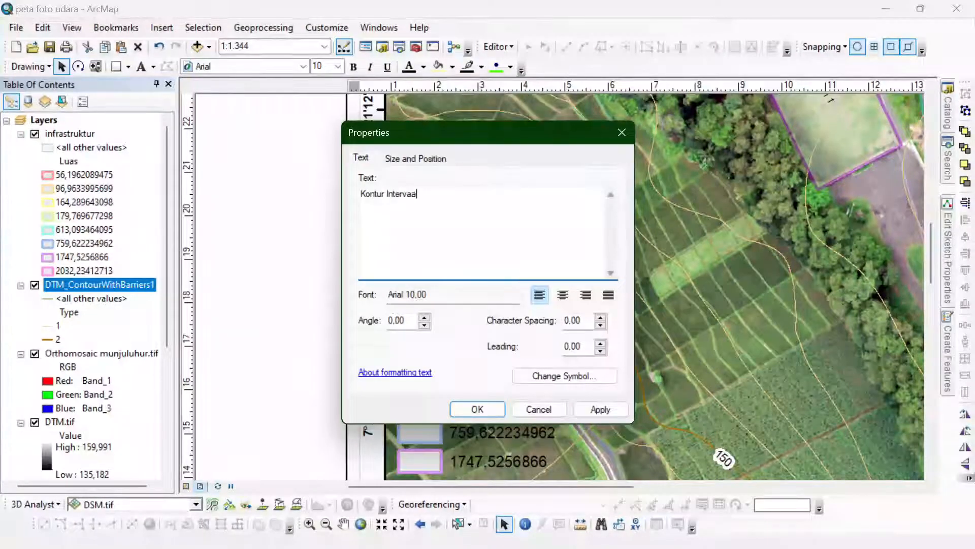
click(492, 407)
double_click(452, 220)
text(Ko)
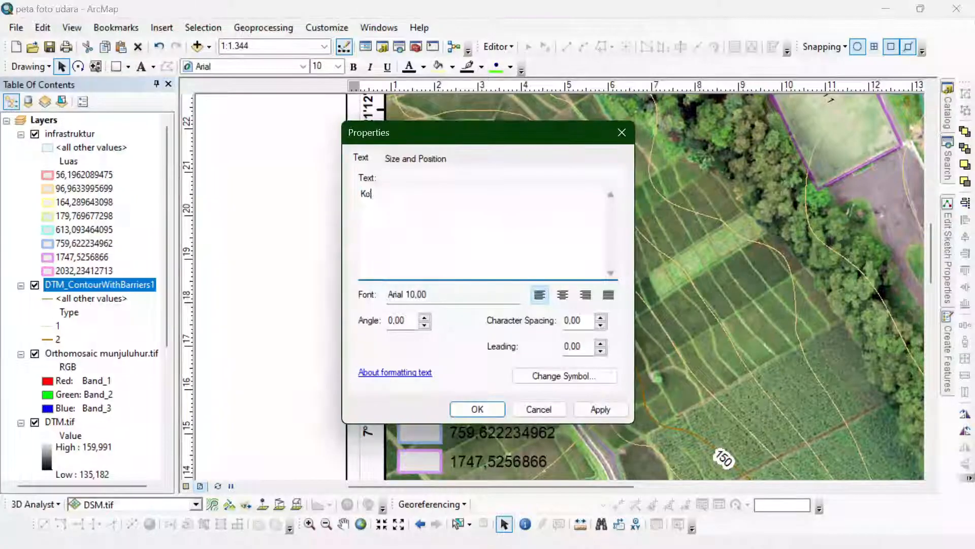
click(475, 408)
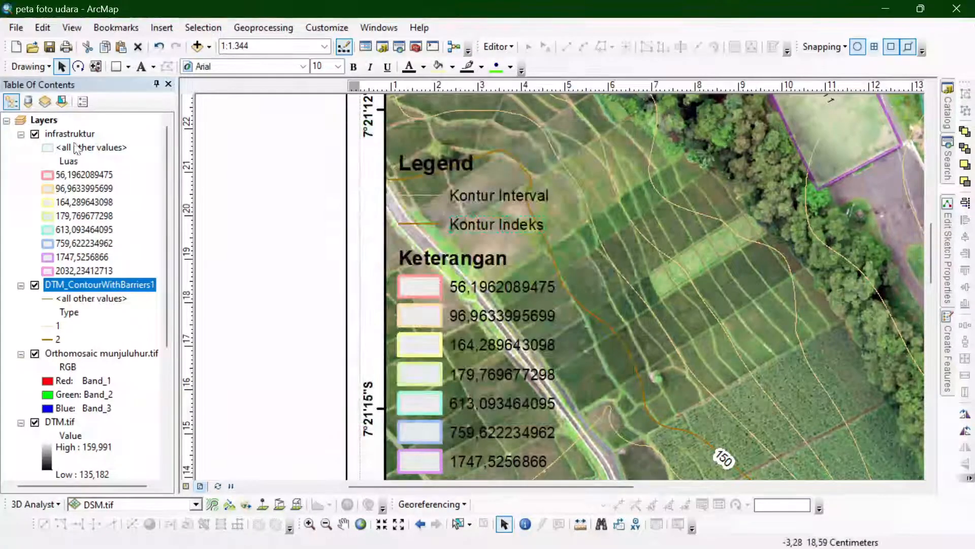
- Open the infrastruktur attribute table and move it clear of the legend
right_click(74, 134)
click(140, 172)
drag(392, 157, 719, 28)
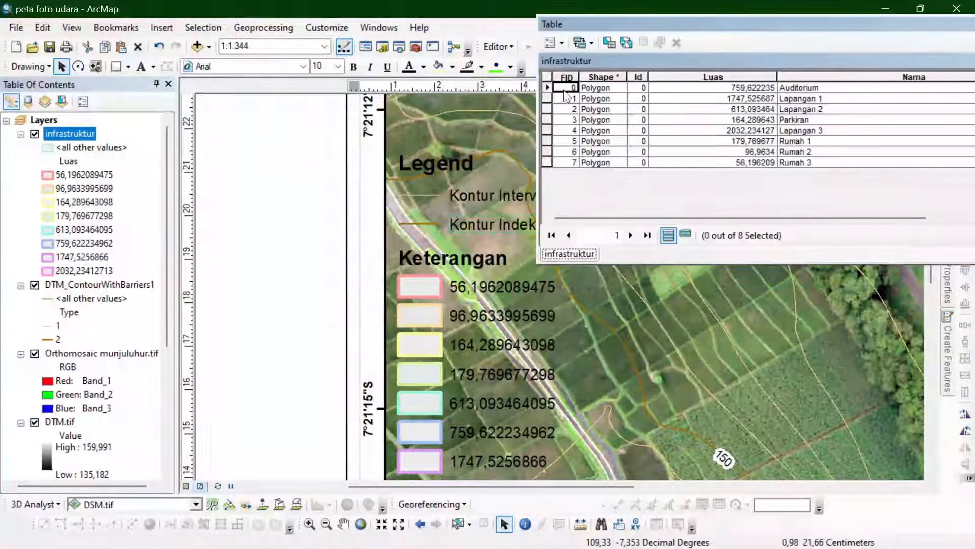
- Highlight the Auditorium polygon from its table row and relabel the 759,622234962 legend entry as "Auditorium (759,6 m2)"
click(548, 88)
scroll(317, 331, down, 5)
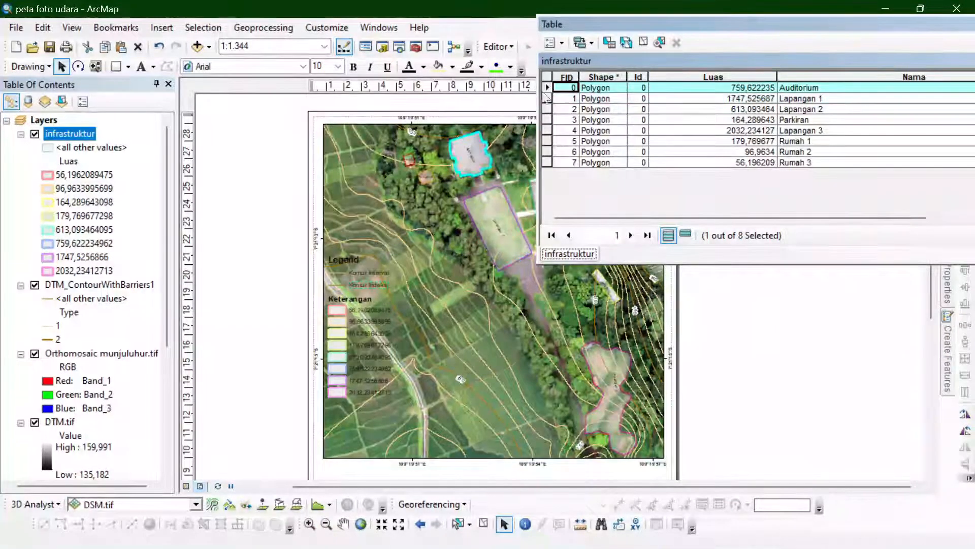
double_click(369, 369)
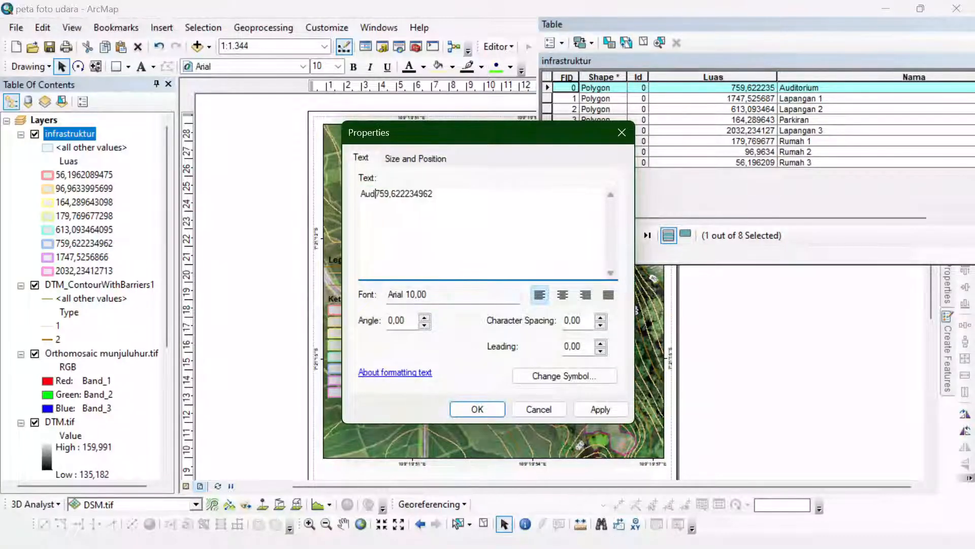
text(Auditorium ()
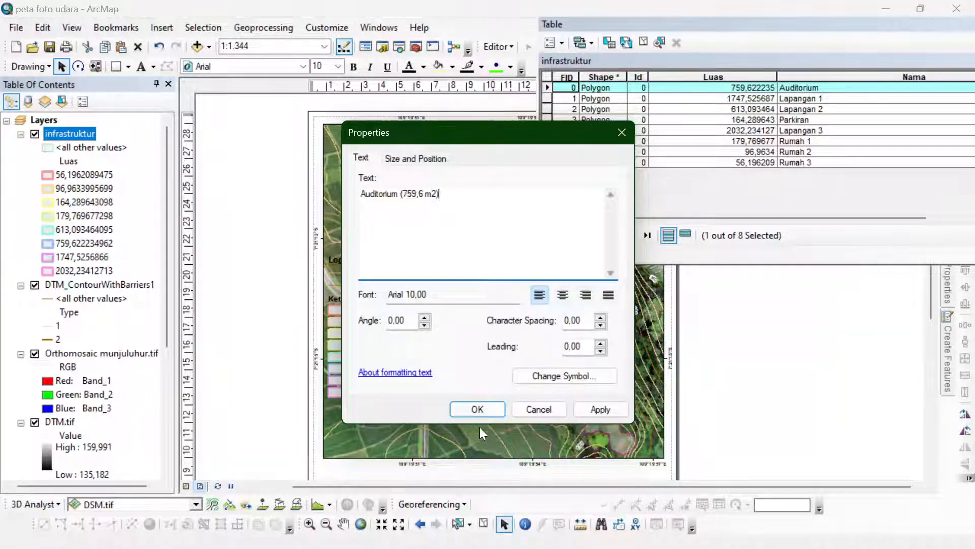
click(477, 409)
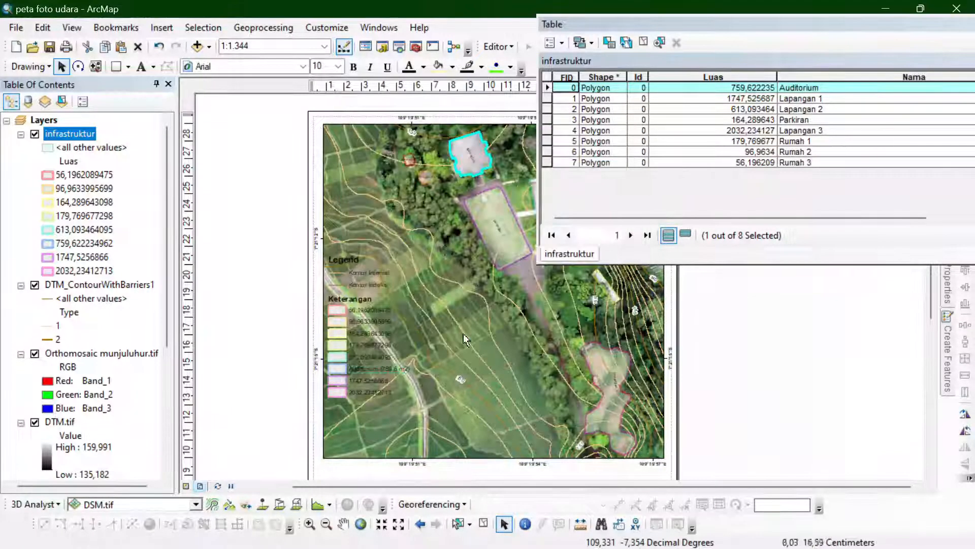
- Highlight the Lapangan 1 polygon from its table row and relabel the 1747,5256866 legend entry as "Lapangan 1 (1747,5 m2)"
click(547, 98)
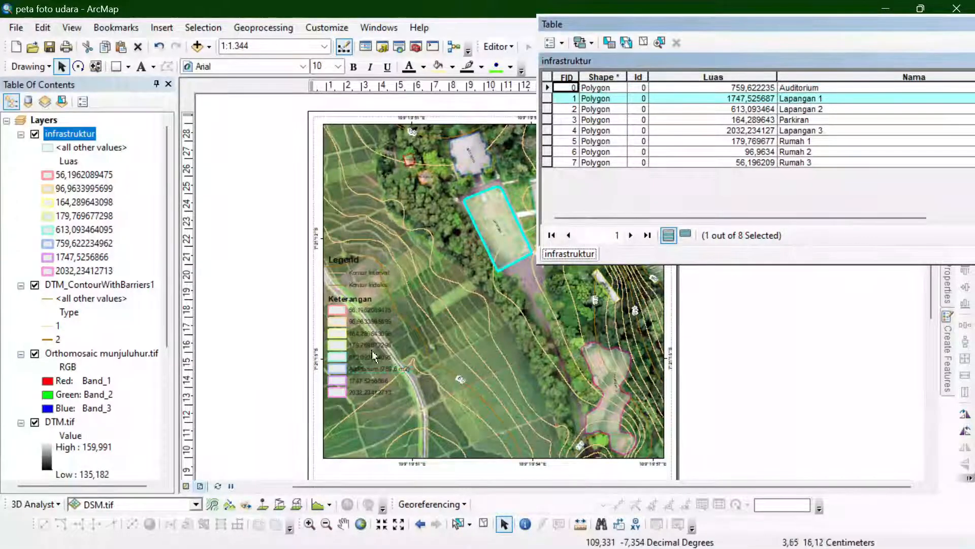
double_click(376, 385)
text(Lapan)
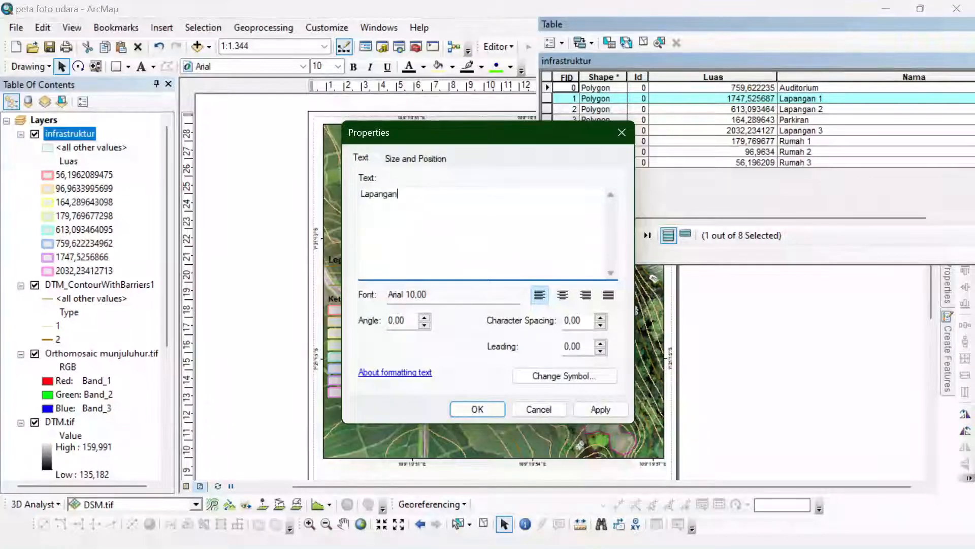
text(gan)
key(ctrl+z)
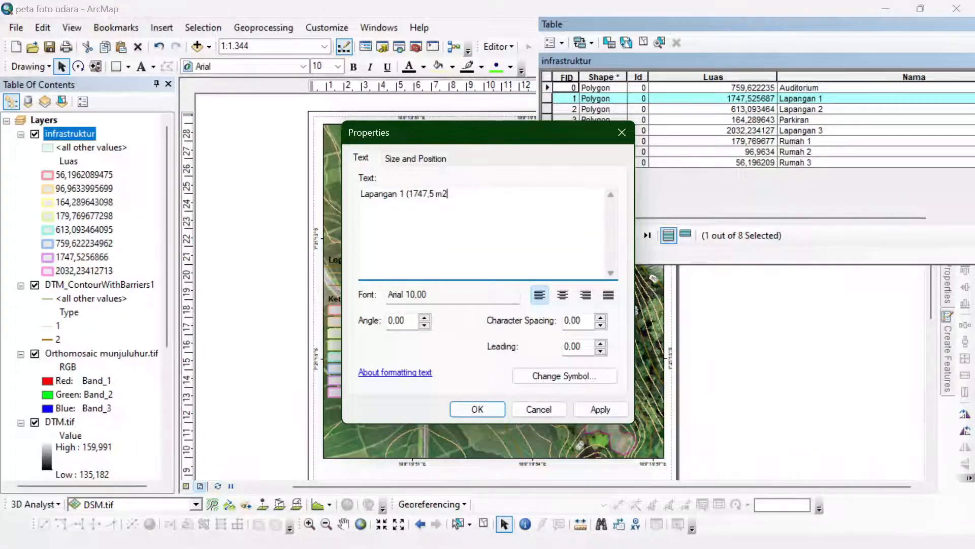
click(476, 410)
- Highlight the Lapangan 2 polygon from the table and relabel the 179,769677298 legend entry as Lapangan 2 with its shortened area in brackets
click(548, 109)
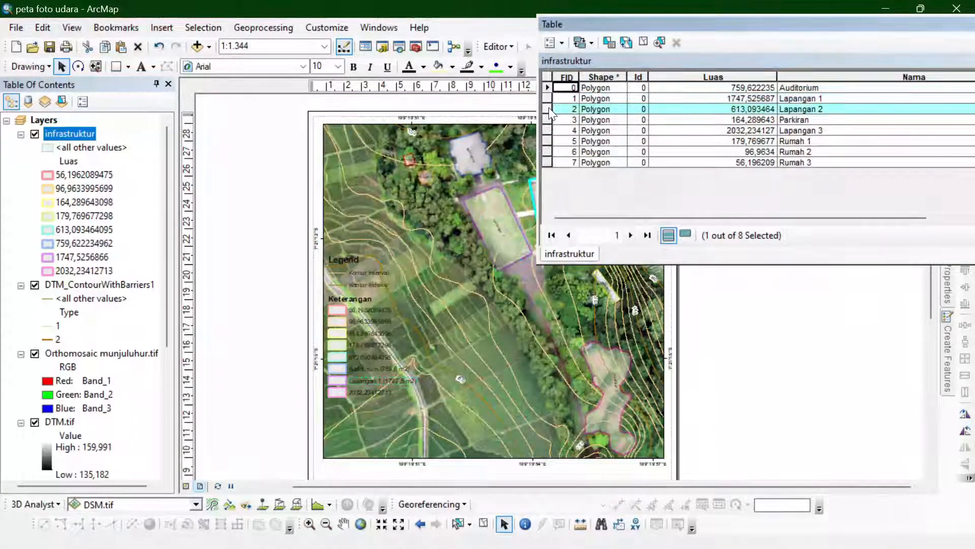
drag(619, 21, 673, 27)
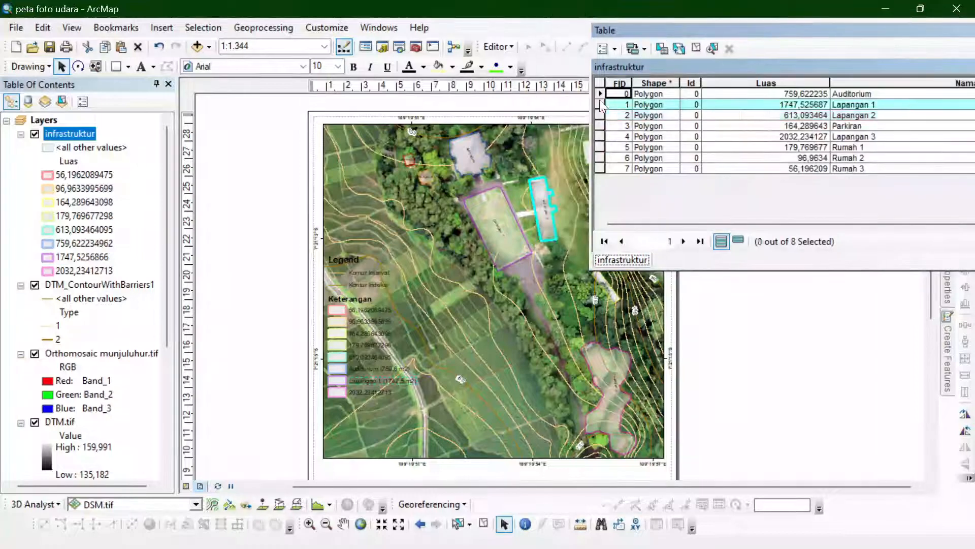
double_click(386, 340)
text(Lap)
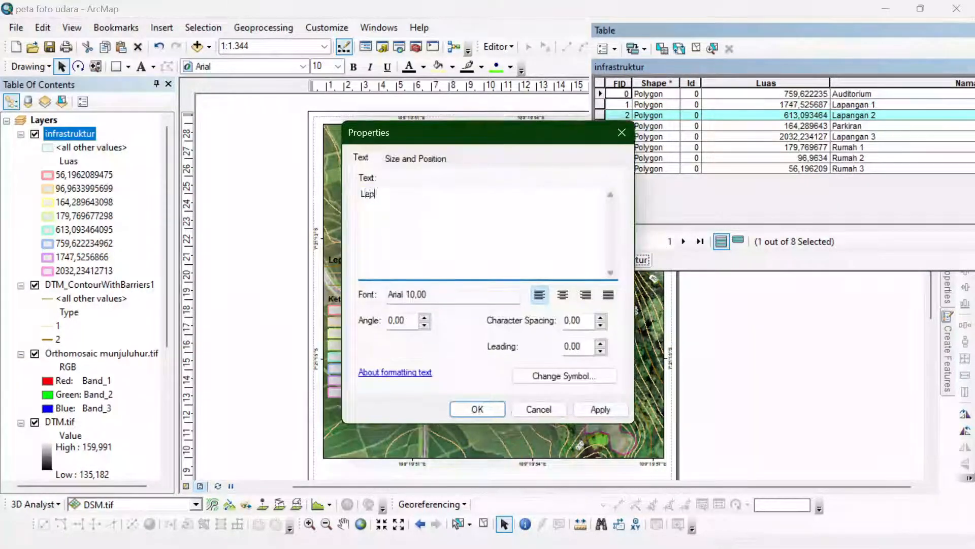
text(Lapangan 2 (179,76967729)
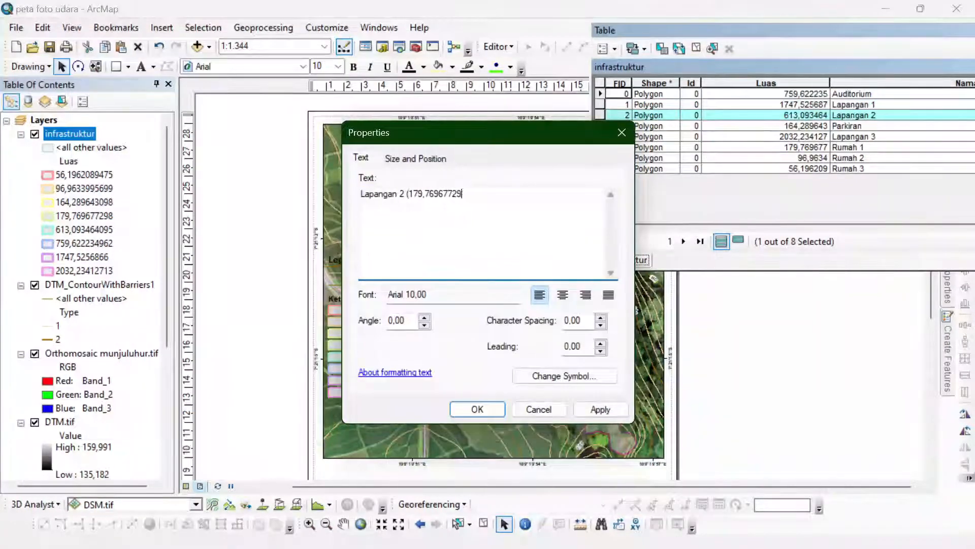
key(BackSpace)
key(BackSpace)
key(BackSpace)
key(BackSpace)
key(BackSpace)
key(BackSpace)
click(470, 409)
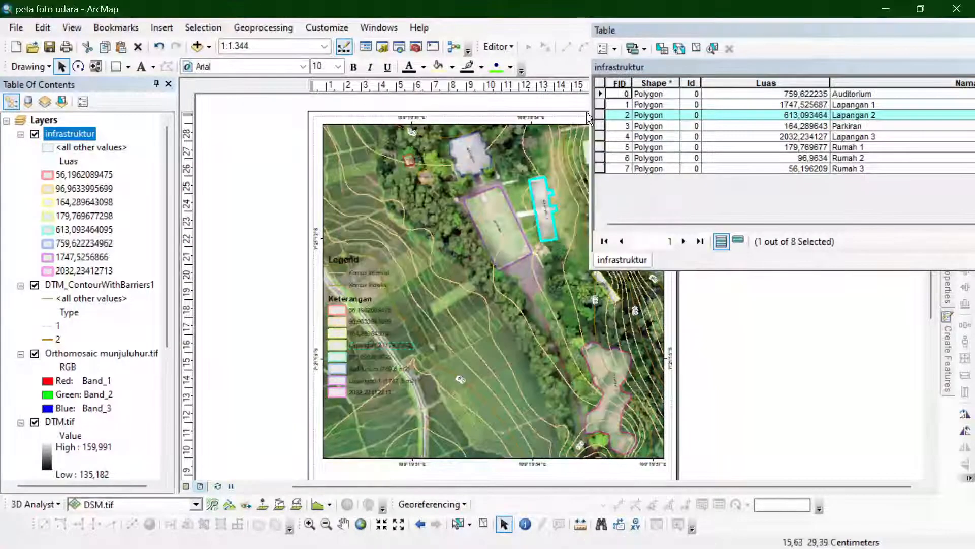
- Highlight the Parkiran polygon from its table row and relabel the 164,289643098 legend entry as "Parkiran (164,2 m2)"
click(600, 126)
click(602, 115)
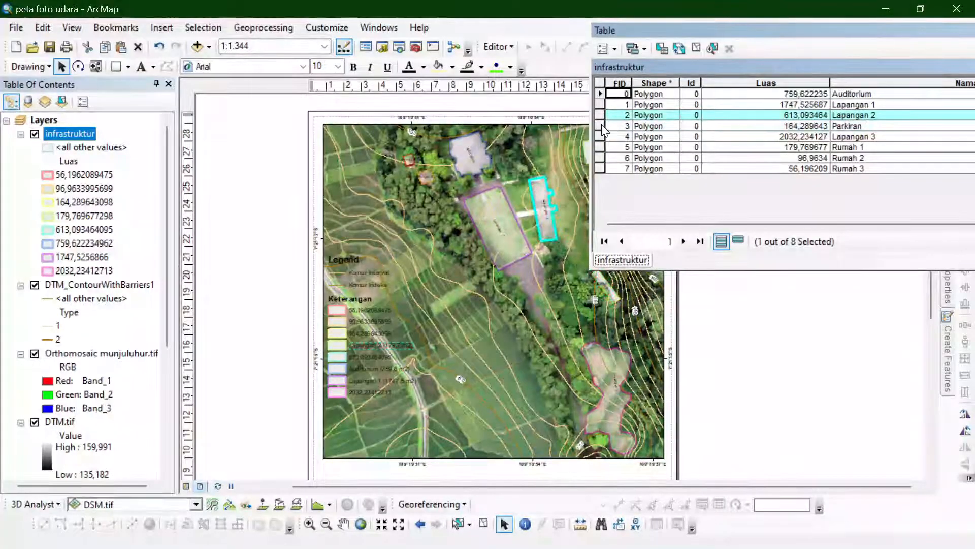
click(601, 126)
double_click(380, 333)
text(Parki)
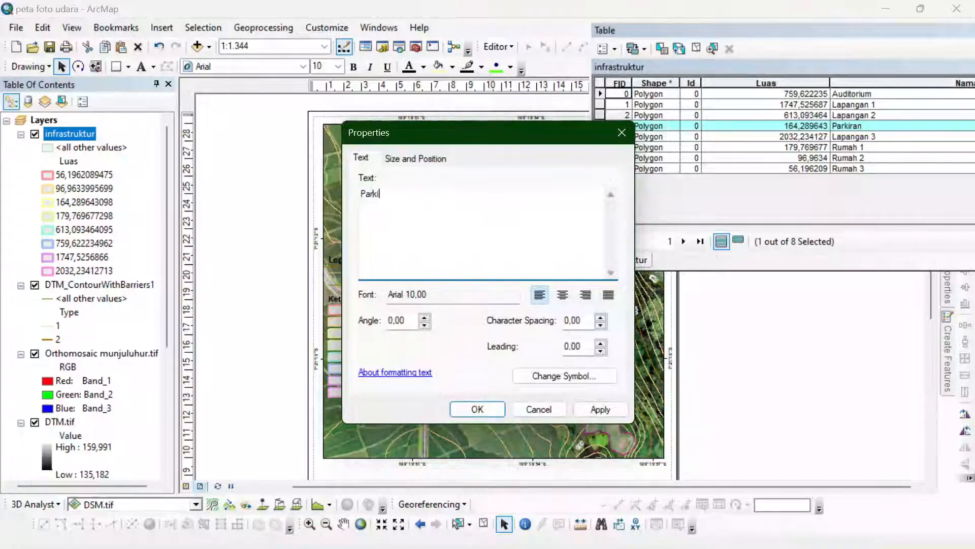
text(ran (164,2 m2)
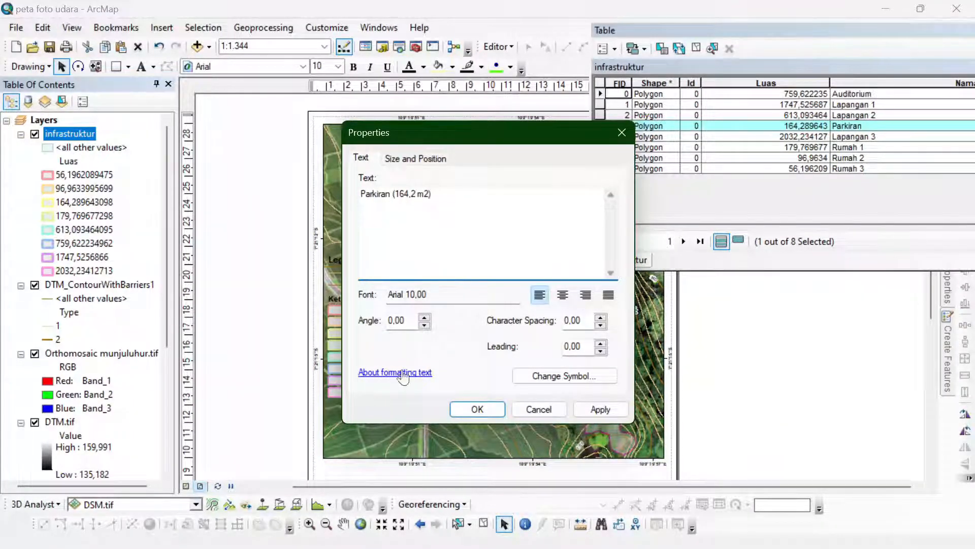
click(477, 408)
- Highlight the Lapangan 3 polygon from its table row and relabel the 2032,23412713 legend entry as "Lapangan 3 (2032,2 m2)"
click(600, 135)
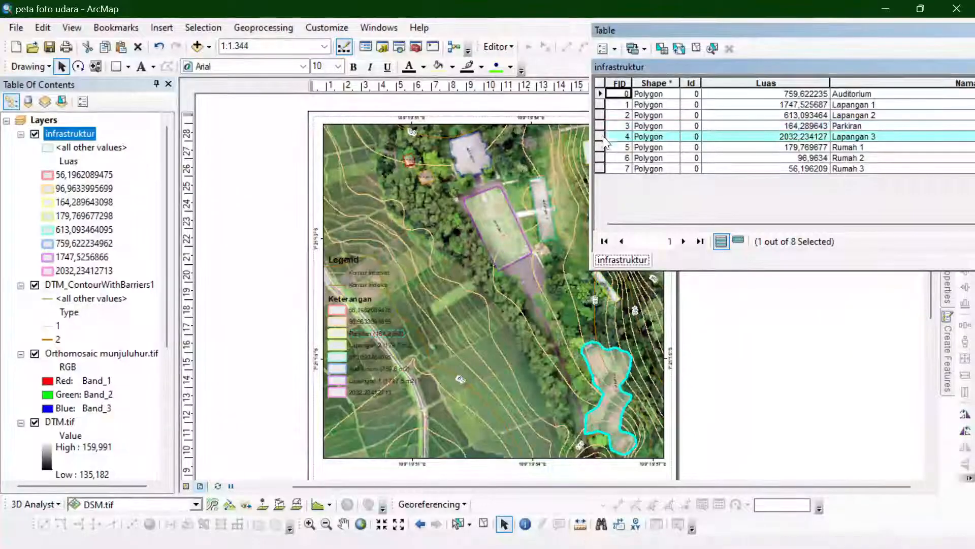
click(601, 126)
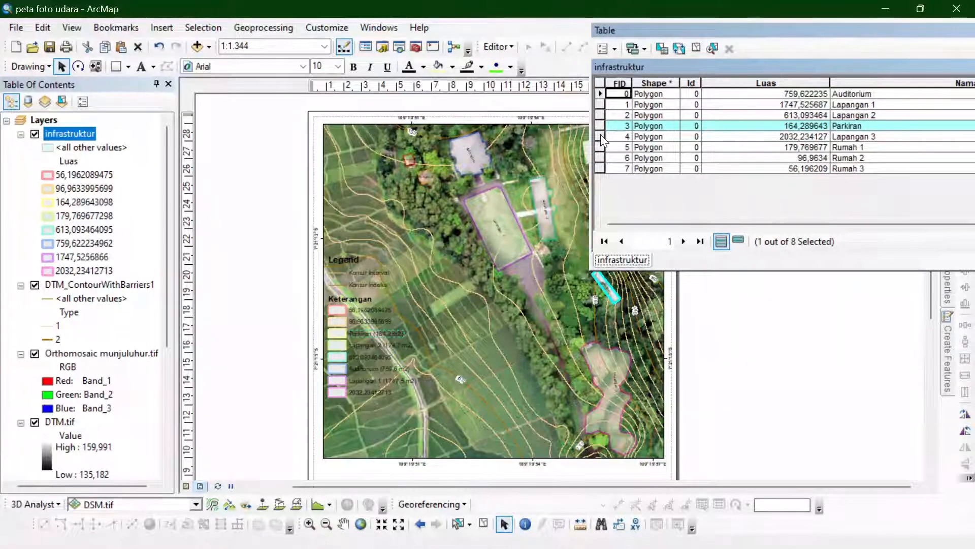
click(601, 134)
double_click(362, 394)
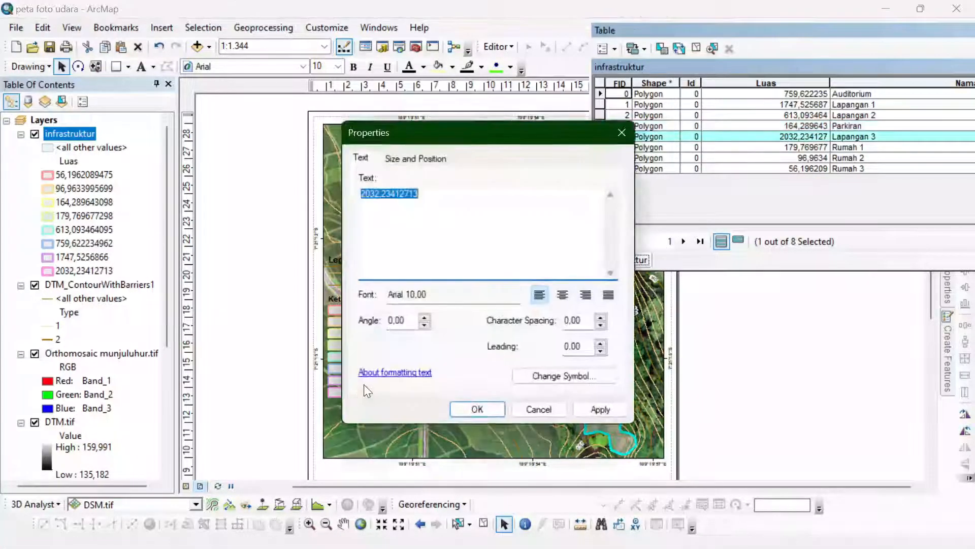
text(Lapangan 3)
key(ctrl+z)
key(Left)
text(L)
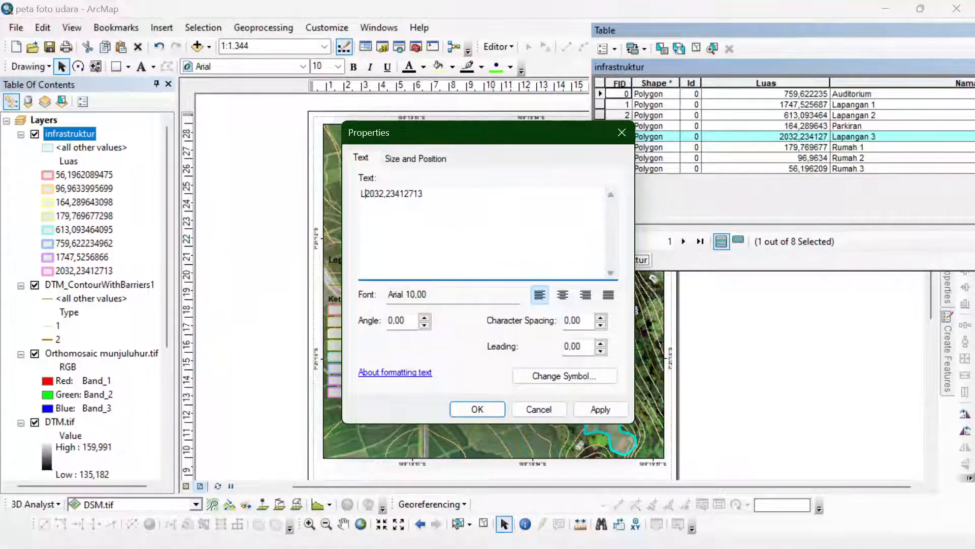
text(apangan 3 ()
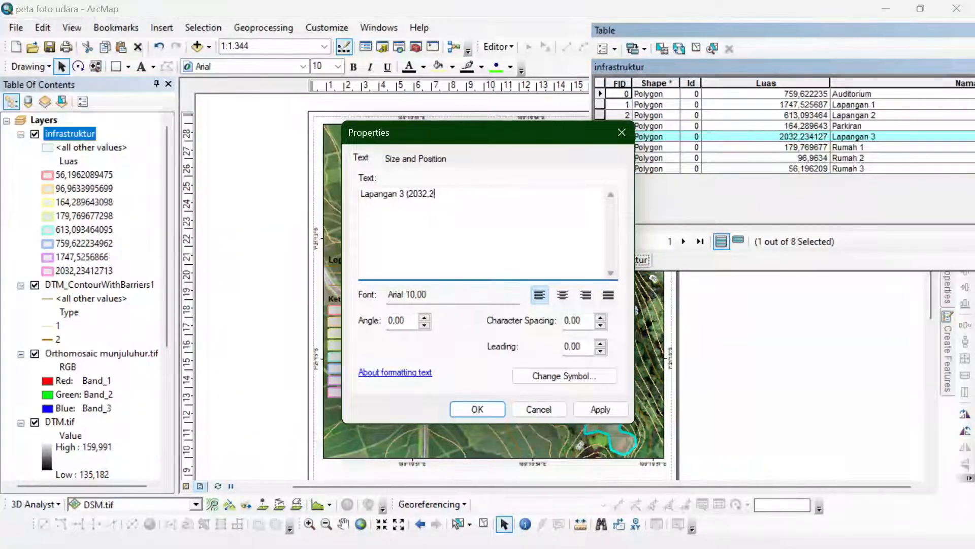
click(477, 408)
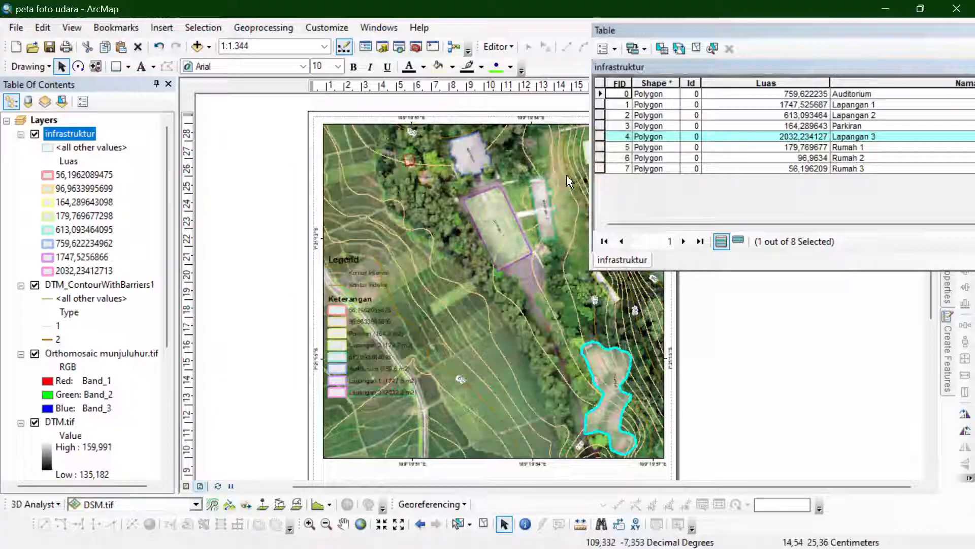
- Move the attribute table clear of the map and highlight the Rumah 1 polygon from its row
click(601, 147)
click(600, 158)
click(601, 147)
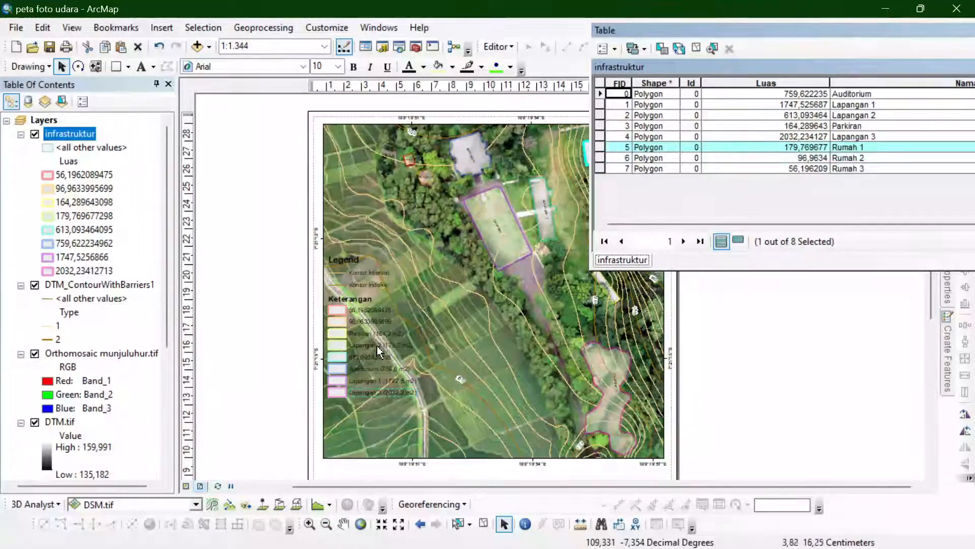
drag(685, 32, 760, 42)
click(675, 147)
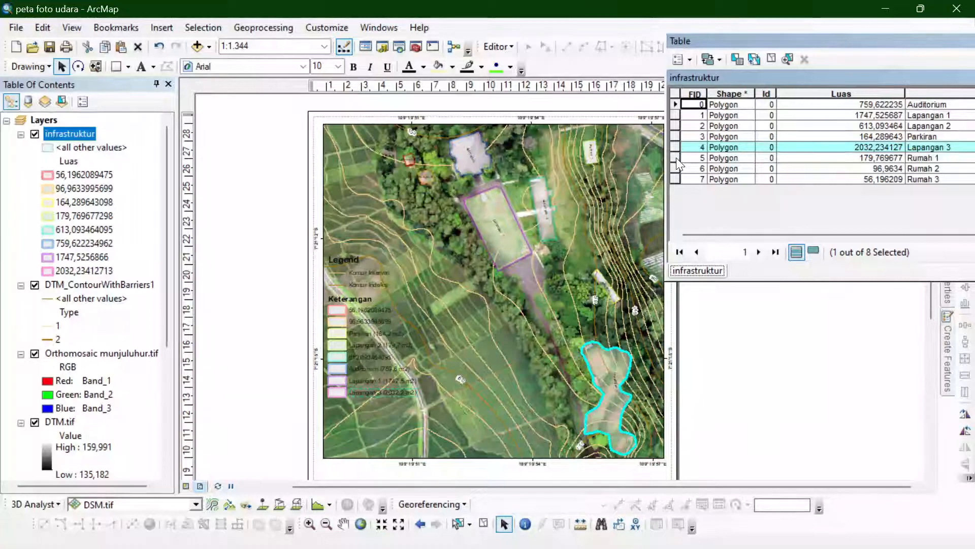
click(676, 158)
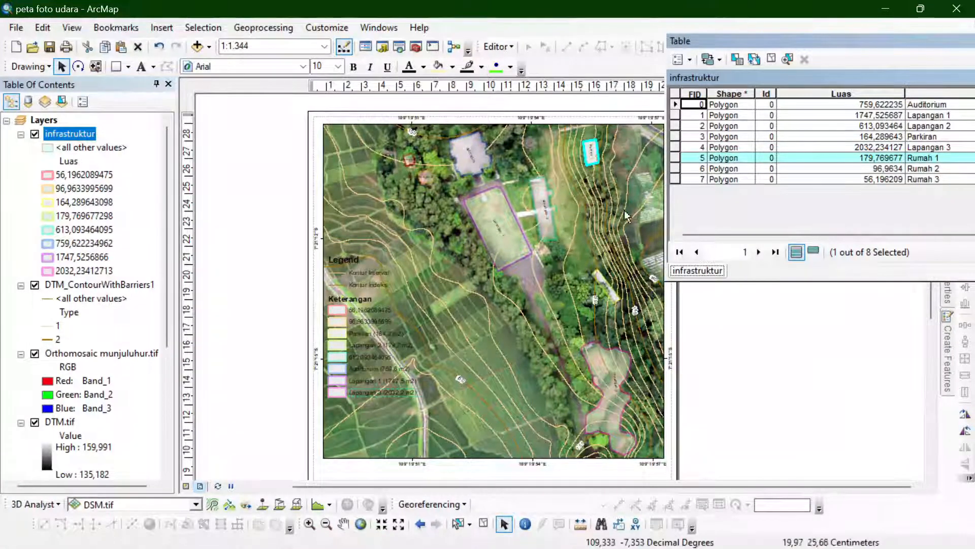
- Relabel the 613,093464095 legend entry as "Lapangan 2 (179,7 m2)"
double_click(369, 351)
key(ctrl+c)
click(540, 409)
double_click(380, 362)
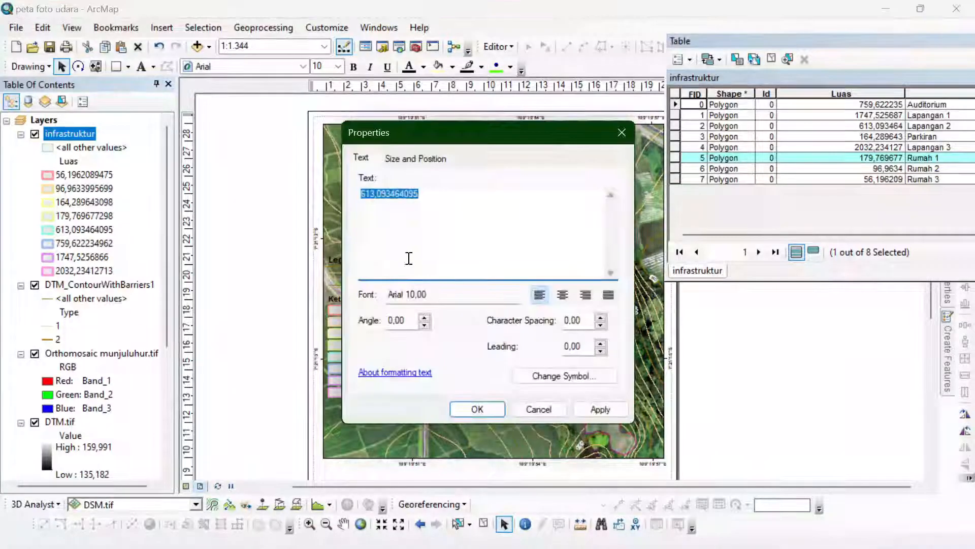
key(Home)
key(ctrl+v)
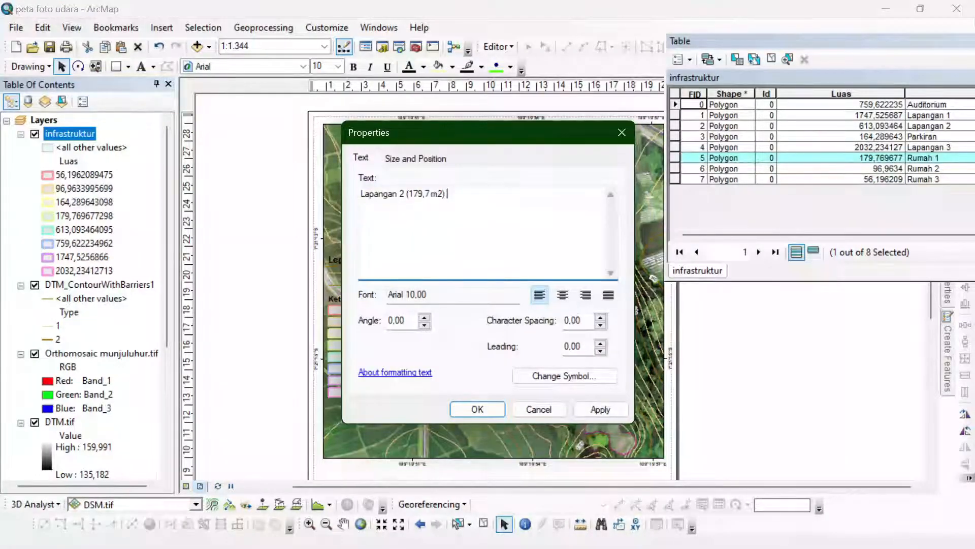
click(476, 409)
- Relabel the legend entry directly below Parkiran as "Rumah 1 (613 m2)"
double_click(369, 350)
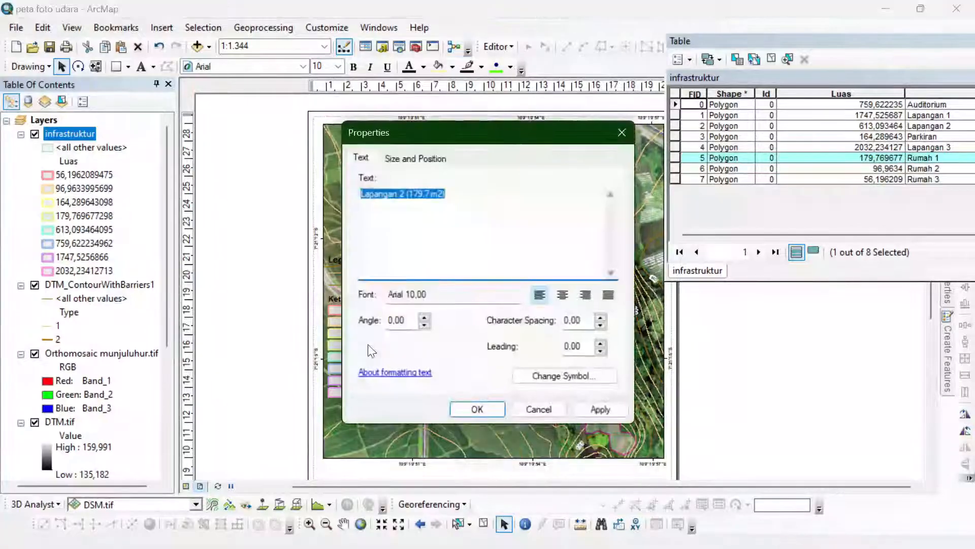
key(Home)
key(ctrl+shift+Right)
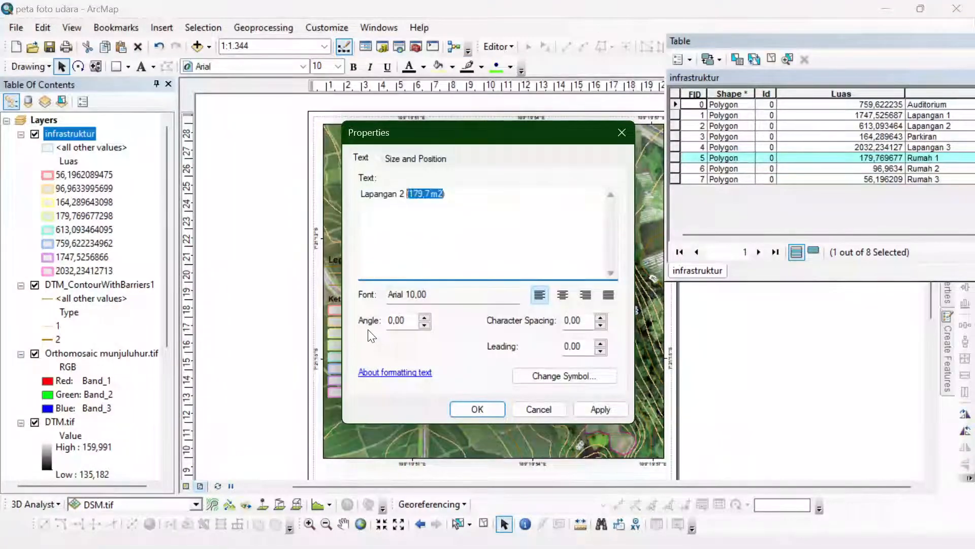
text((613,093464095))
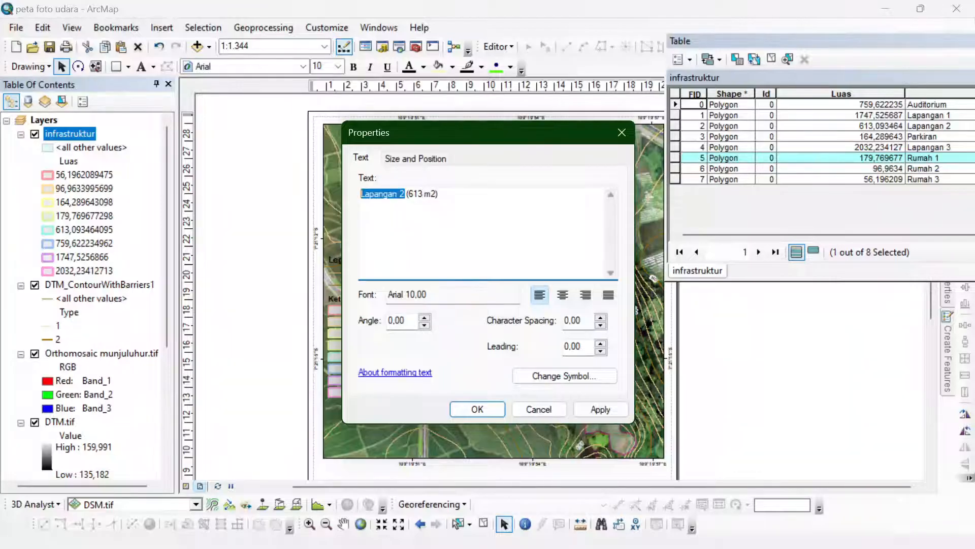
click(481, 411)
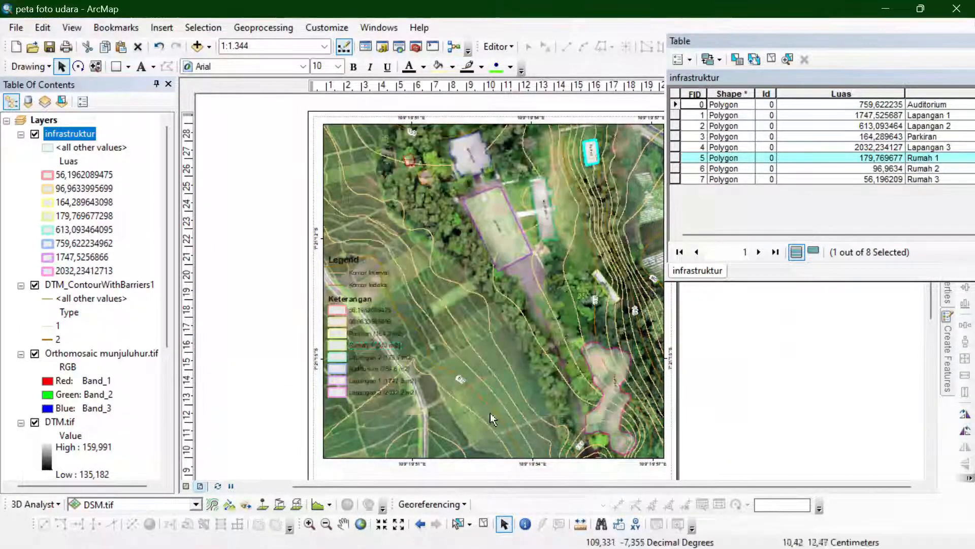
click(672, 170)
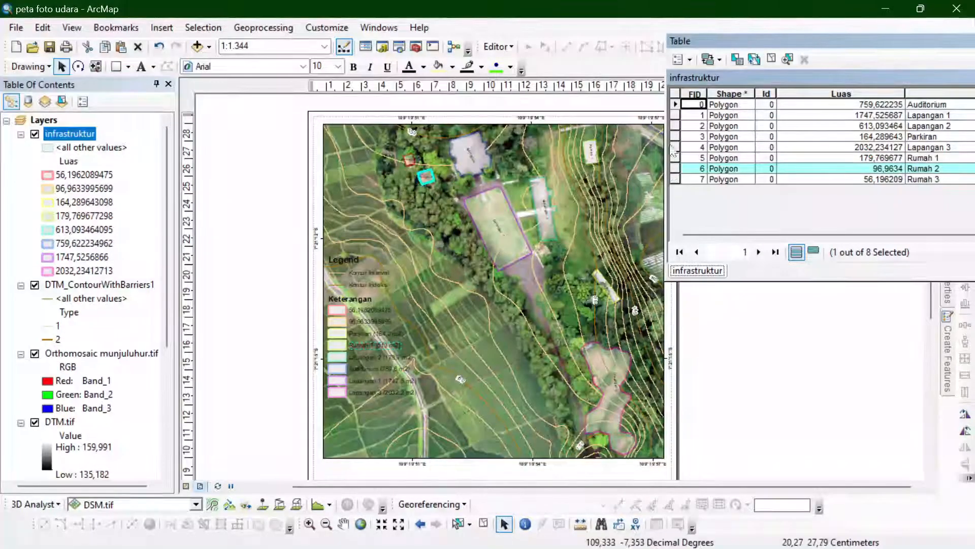
click(673, 158)
click(672, 168)
double_click(372, 322)
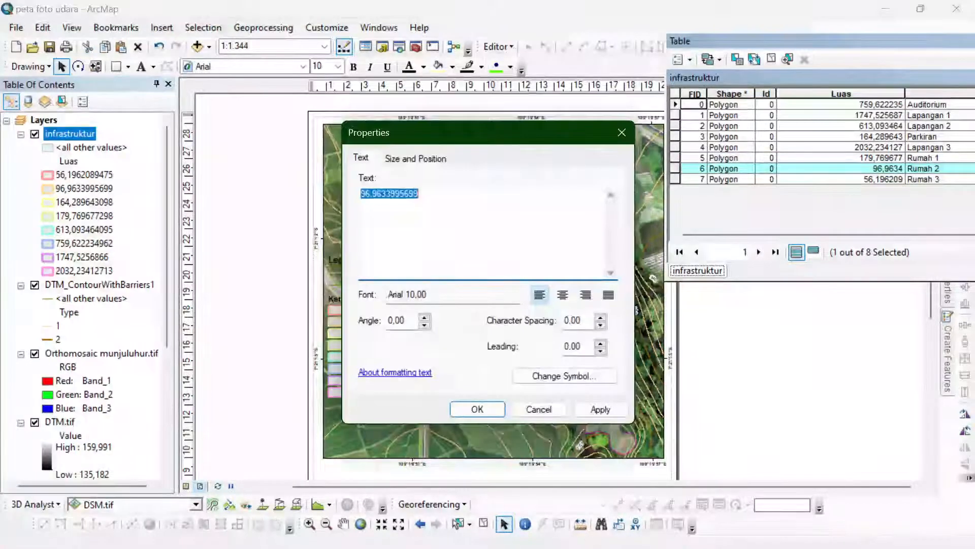
text(Rumah 2)
key(ctrl+z)
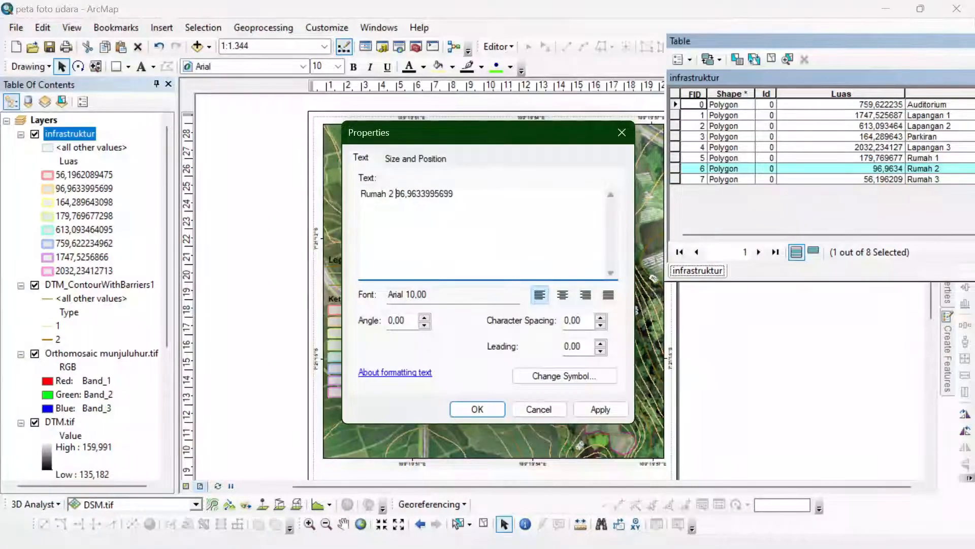
key(Return)
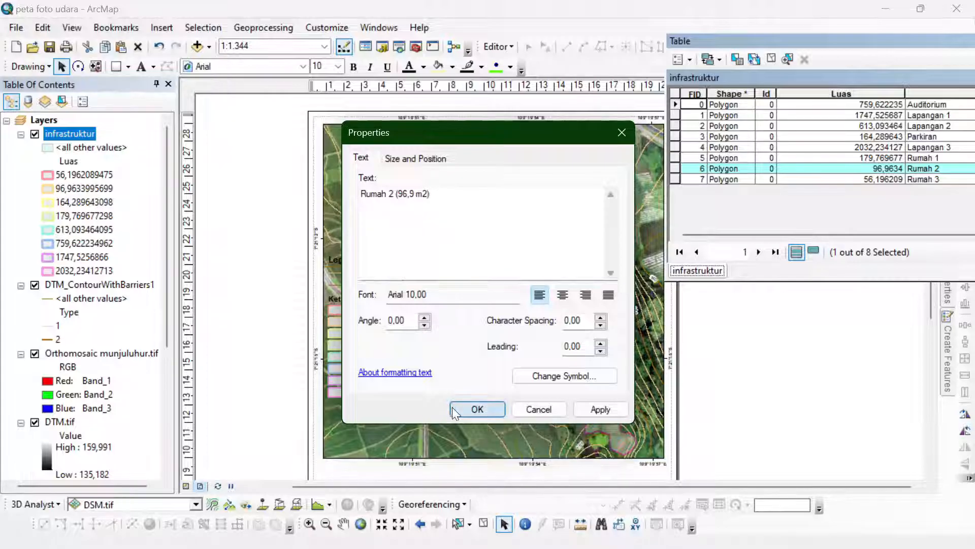
double_click(369, 311)
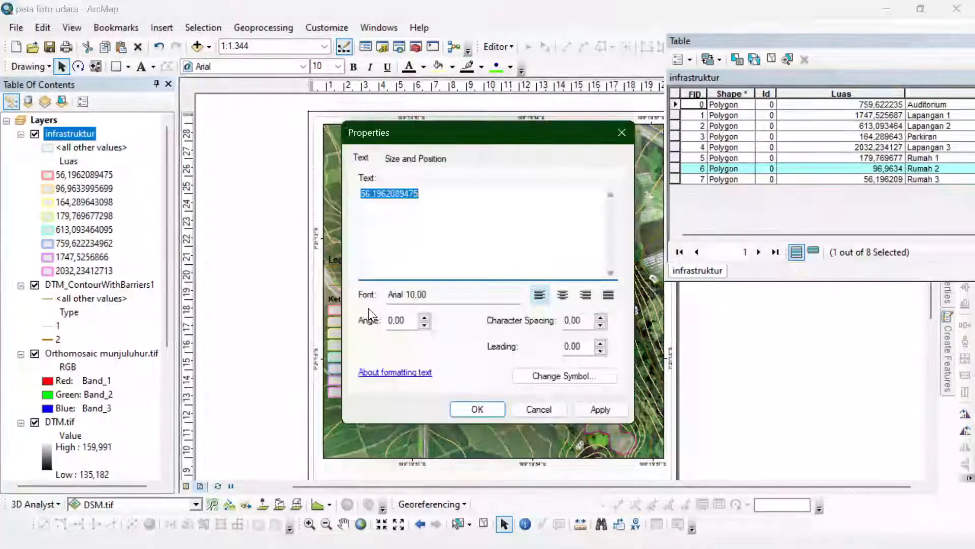
key(Home)
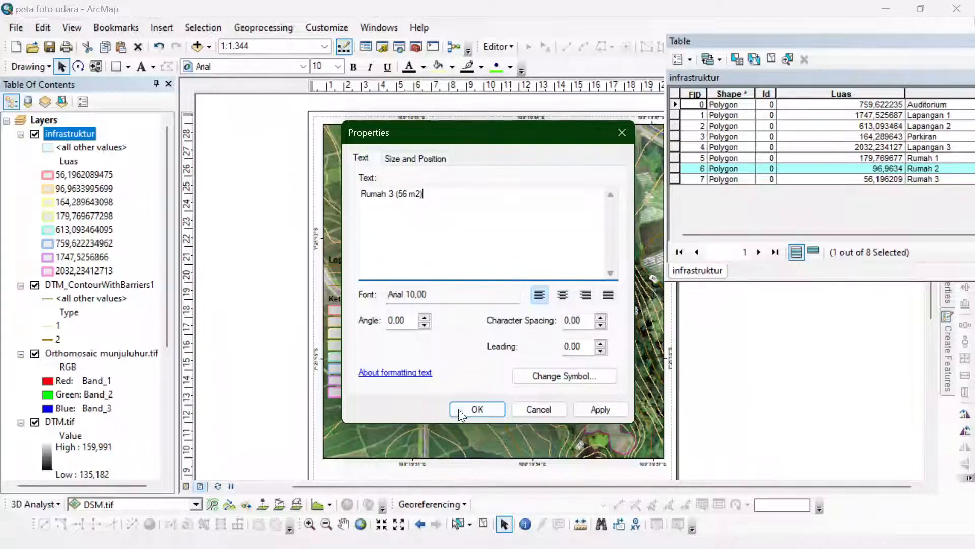
click(477, 408)
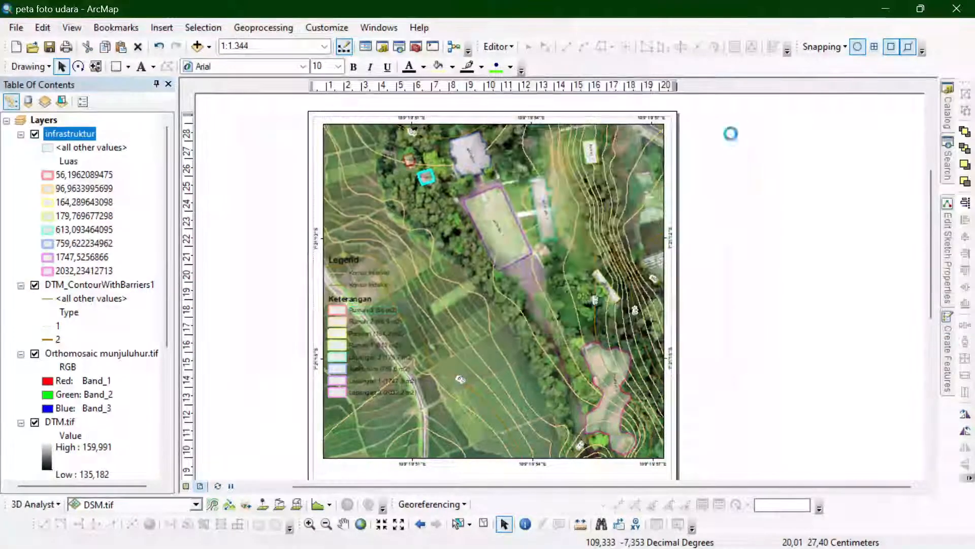
- Group all the legend's symbols and labels into one element and place it in the map frame's lower-left corner
scroll(290, 463, up, 1)
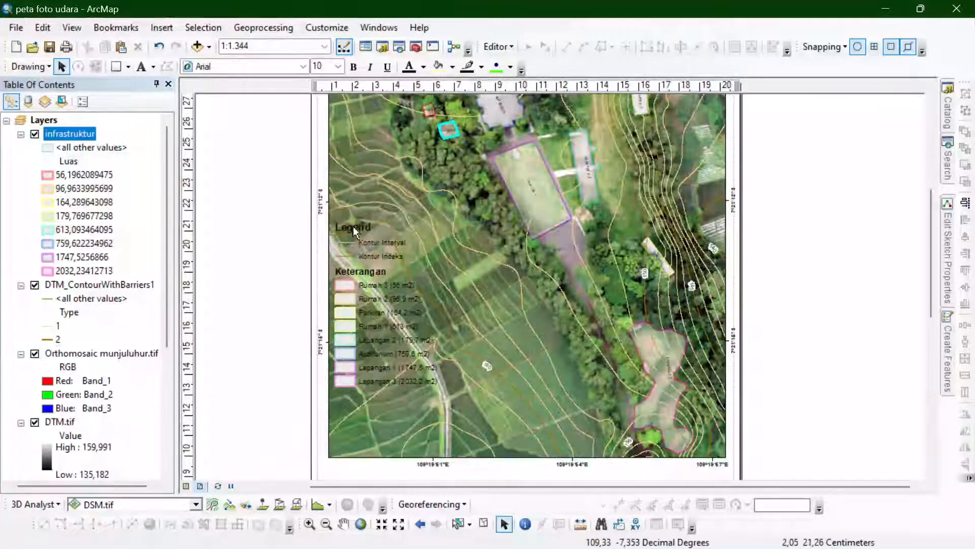
click(387, 241)
click(349, 248)
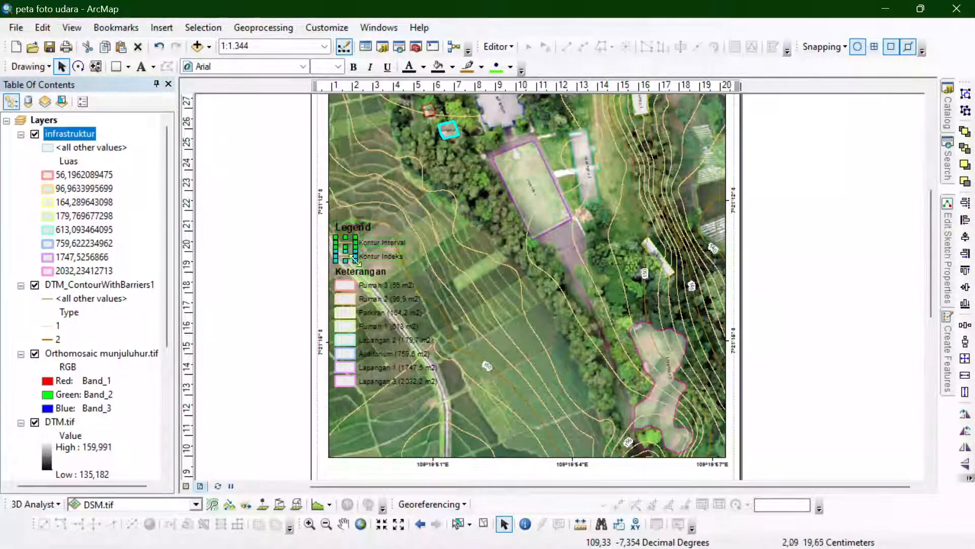
shift+click(344, 288)
shift+click(345, 299)
shift+click(345, 324)
shift+click(343, 314)
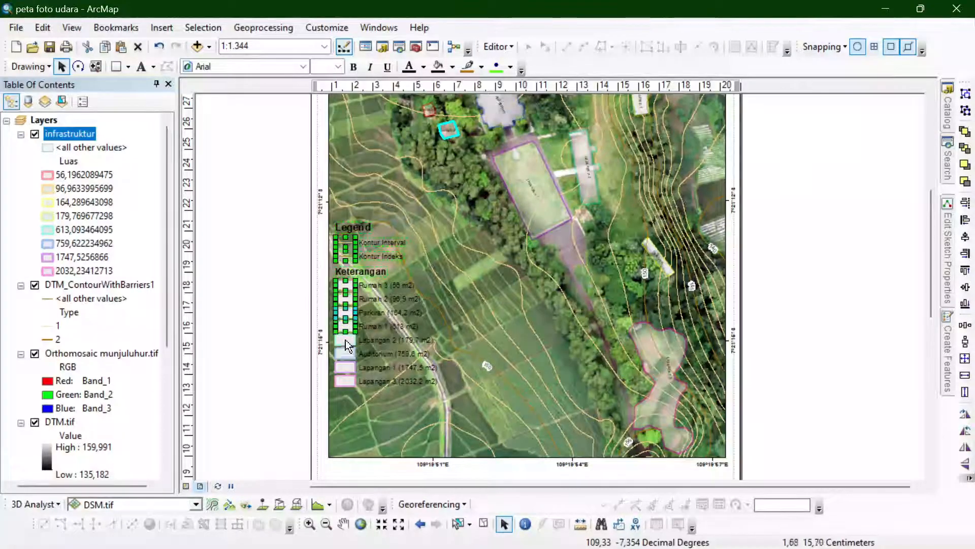
shift+click(345, 341)
shift+click(347, 372)
shift+click(346, 382)
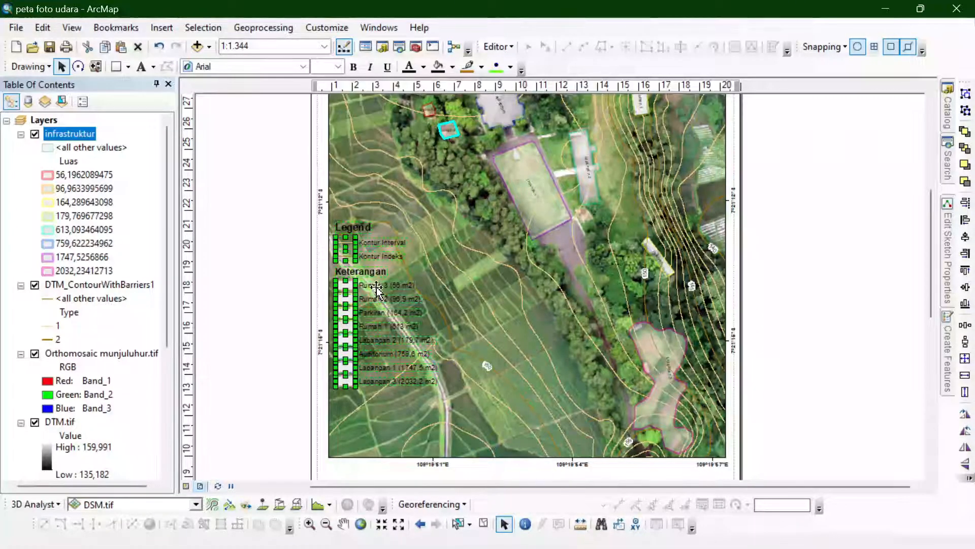
right_click(376, 302)
click(416, 133)
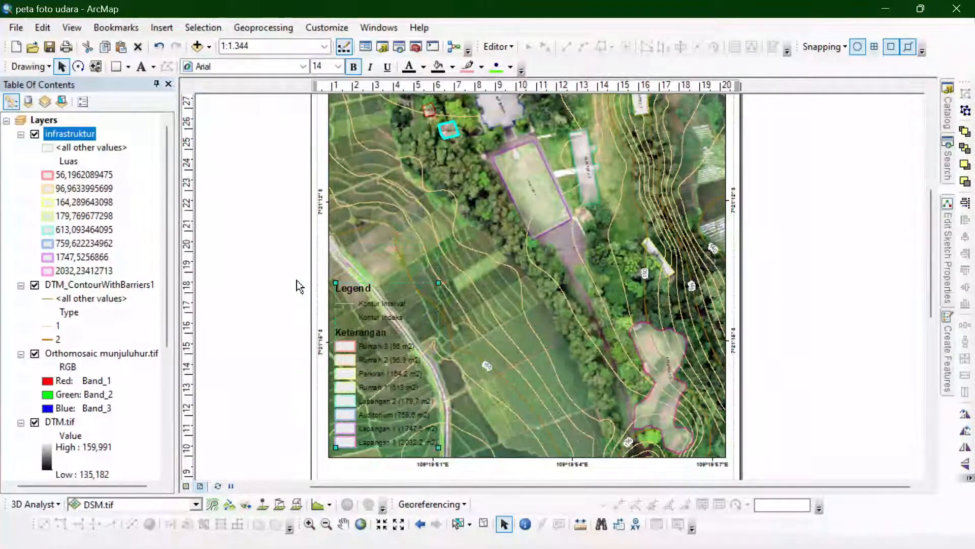
- Enlarge the grouped legend from its upper-right corner and check its entries against the map frame
drag(439, 244, 467, 236)
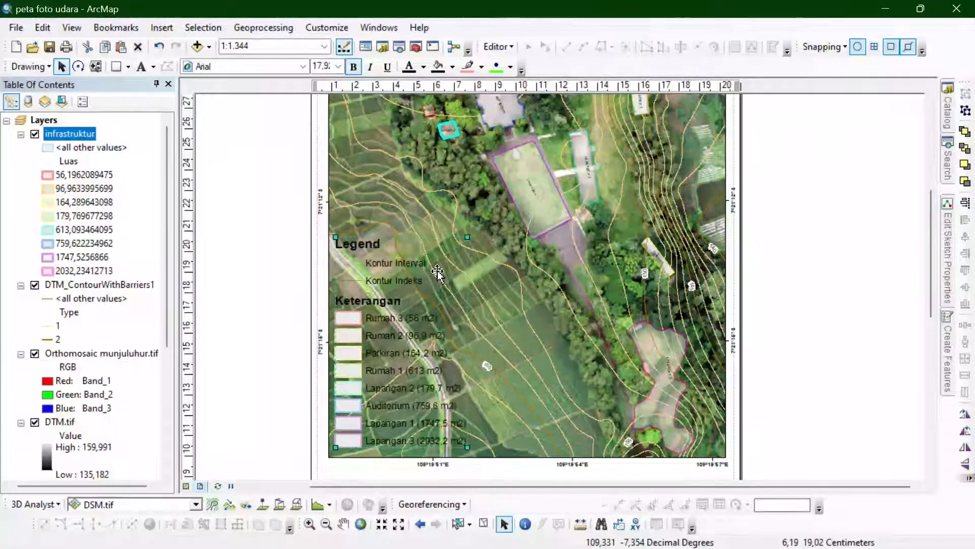
scroll(315, 478, down, 4)
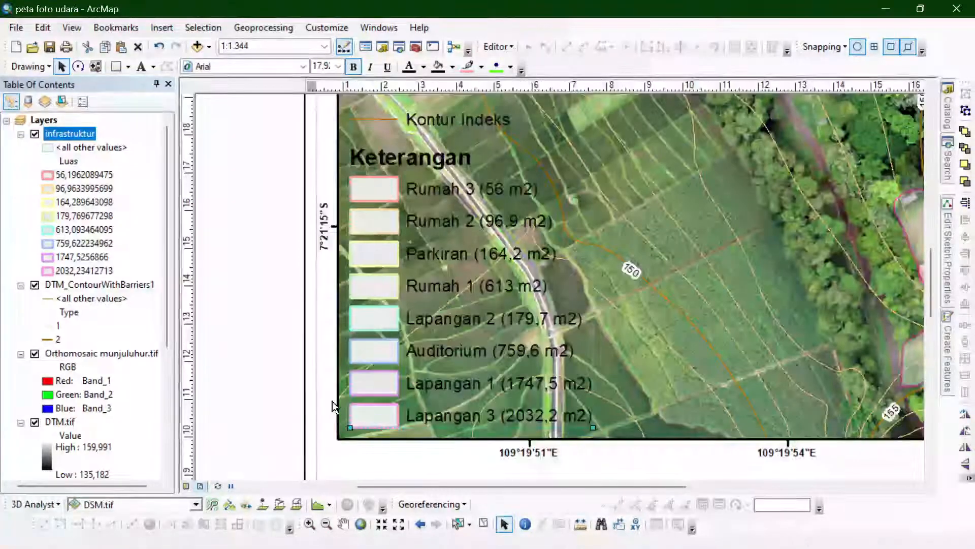
scroll(233, 373, up, 5)
scroll(234, 395, down, 4)
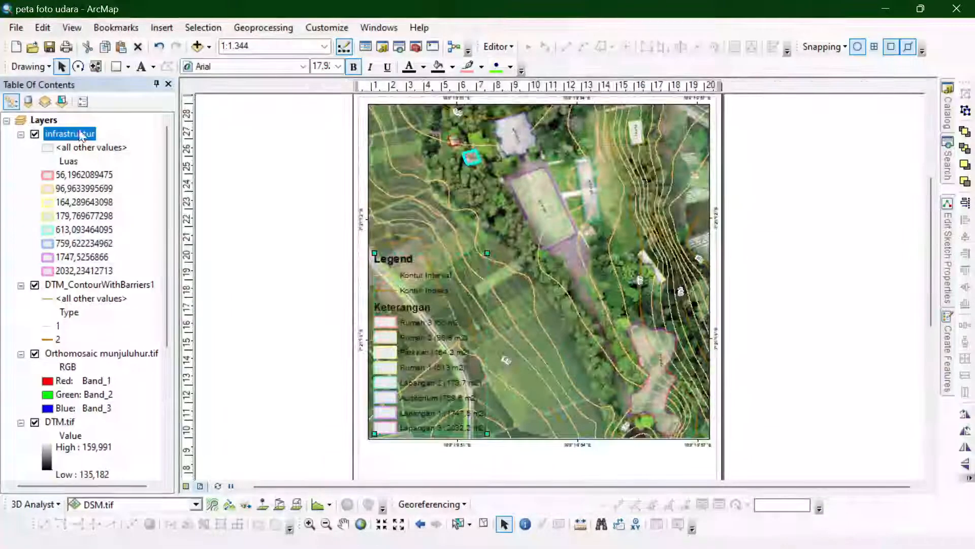
- Open the infrastruktur attribute table, clear the selection of the Rumah 2 polygon and close the table
double_click(80, 133)
click(732, 71)
right_click(82, 133)
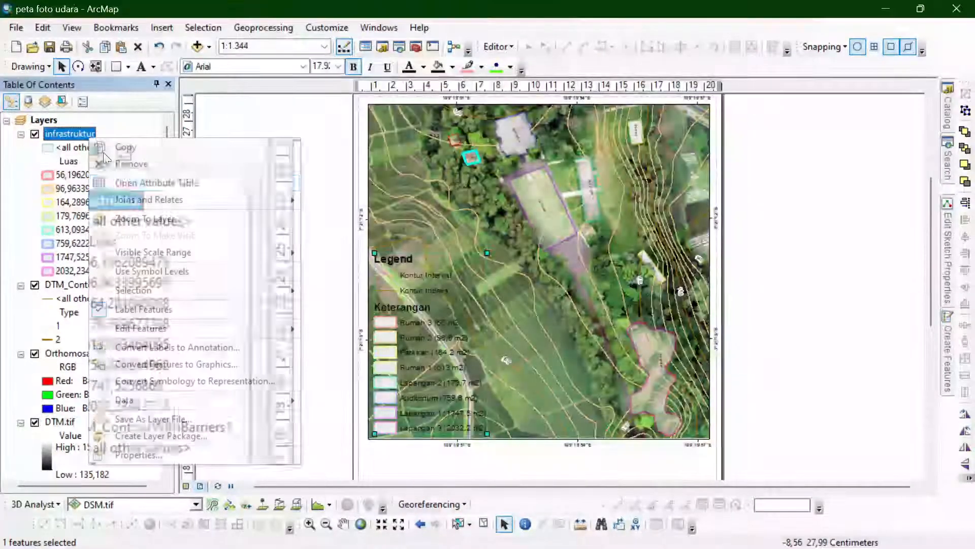
click(122, 174)
click(735, 130)
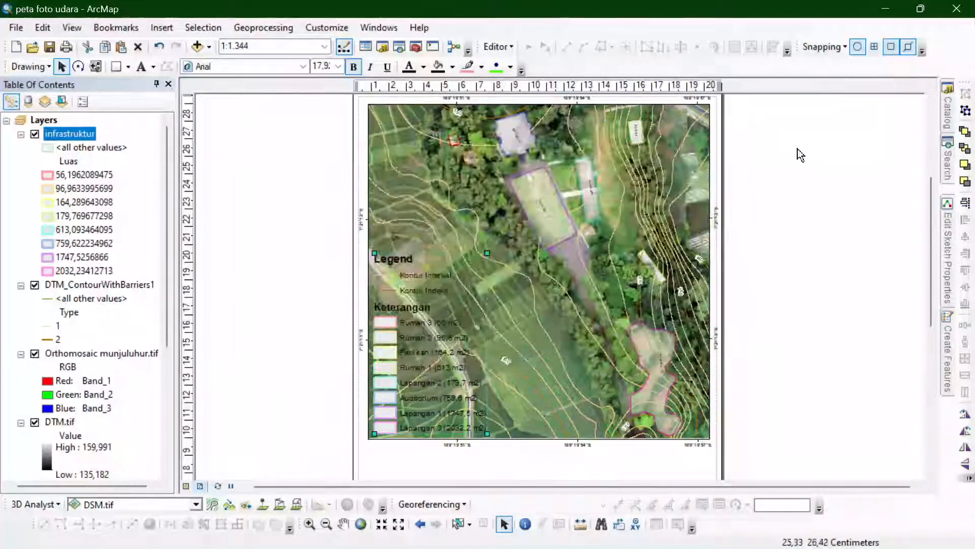
- Start a new shapefile named "shading" with the Polygon feature type in the connected practicum folder
click(943, 126)
right_click(766, 190)
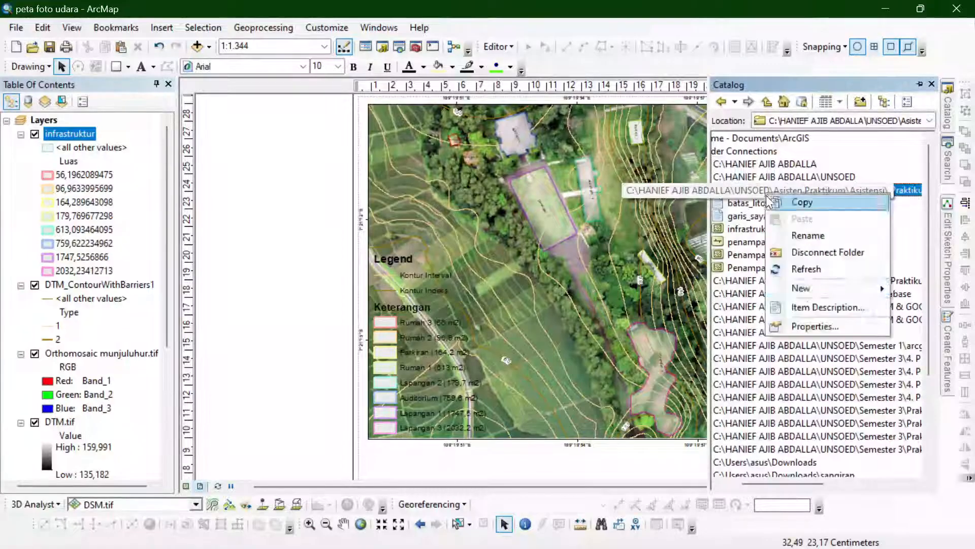
mouse_move(805, 287)
click(675, 413)
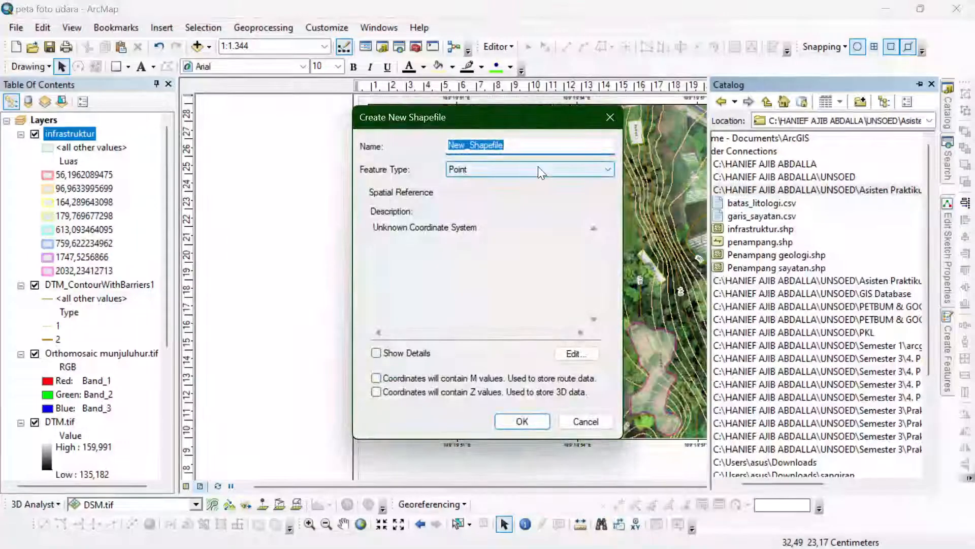
text(shading)
click(607, 169)
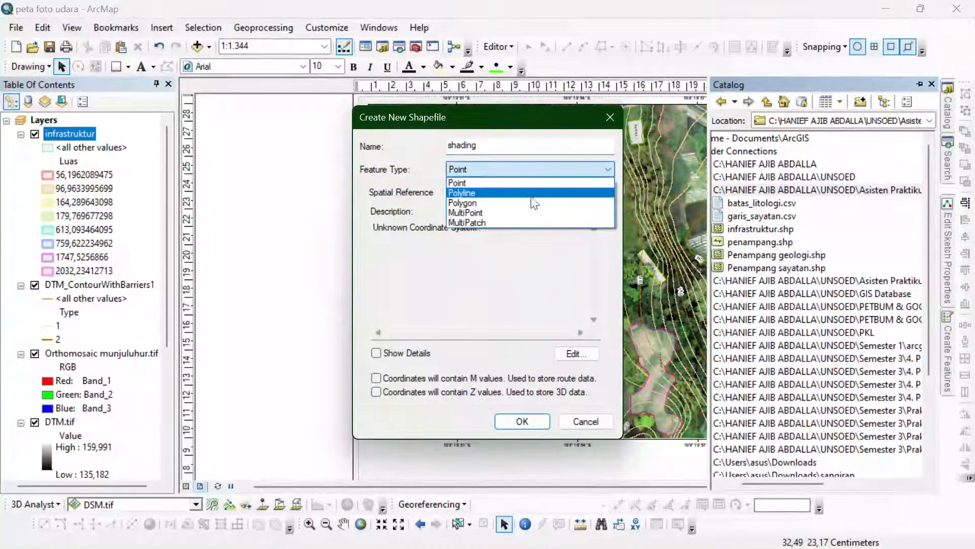
click(526, 200)
- Assign WGS 1984 UTM Zone 49S to the shading shapefile and create it
click(576, 354)
click(412, 176)
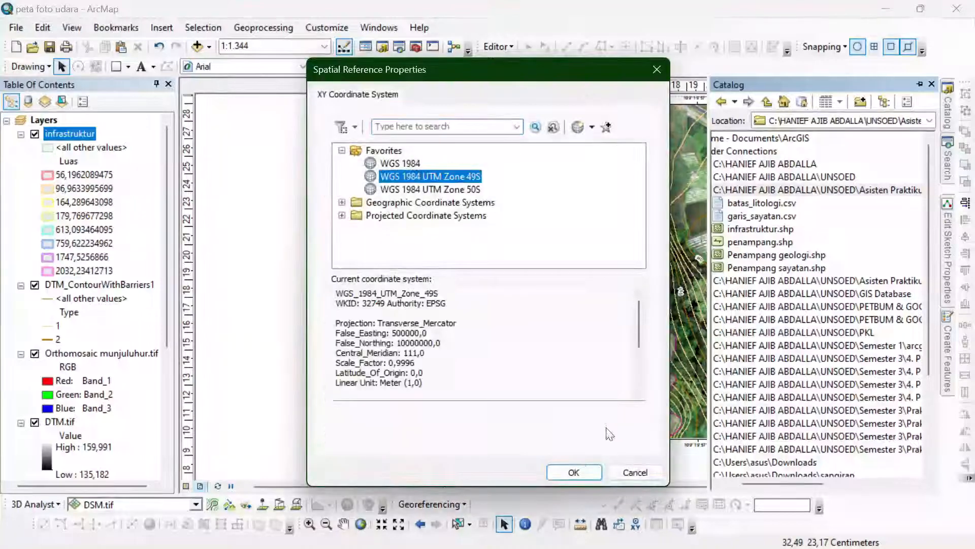
click(573, 471)
click(513, 421)
click(920, 85)
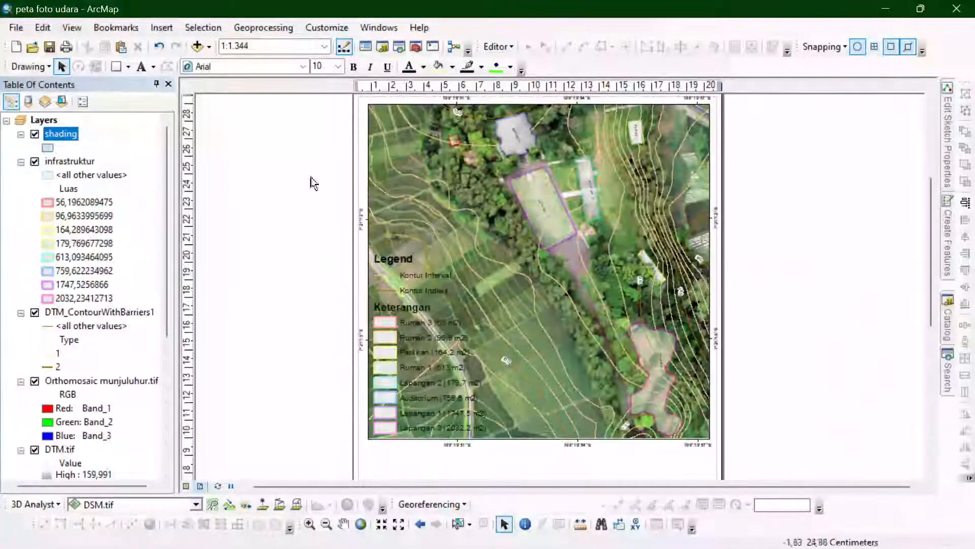
- Start editing the shading layer and draw a rectangle polygon behind the whole legend, down to the map frame's lower edge
right_click(62, 134)
mouse_move(133, 324)
click(320, 325)
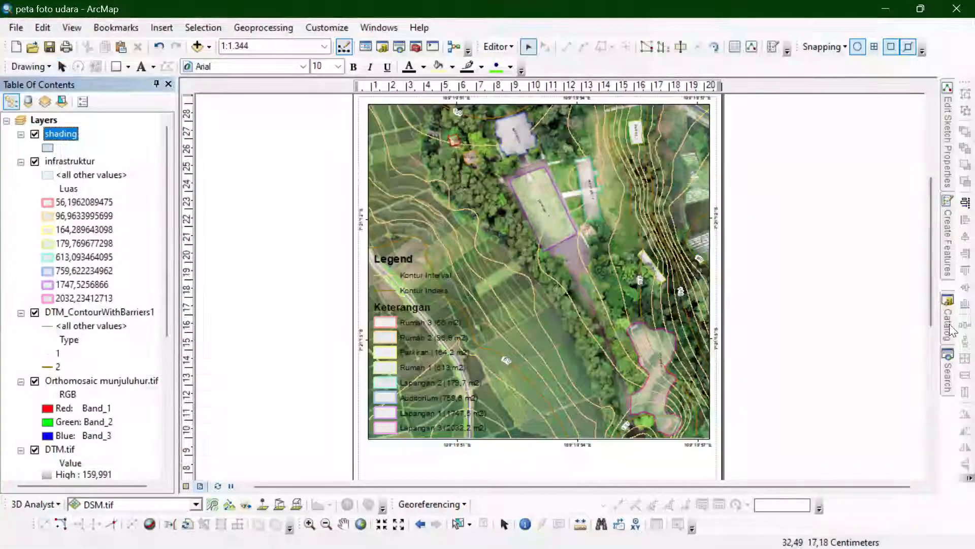
mouse_move(948, 233)
click(767, 166)
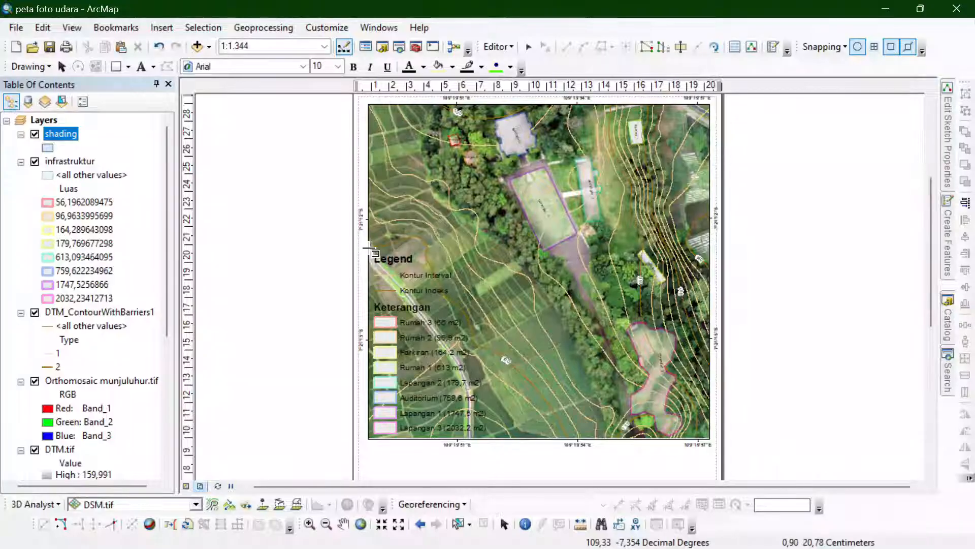
click(369, 248)
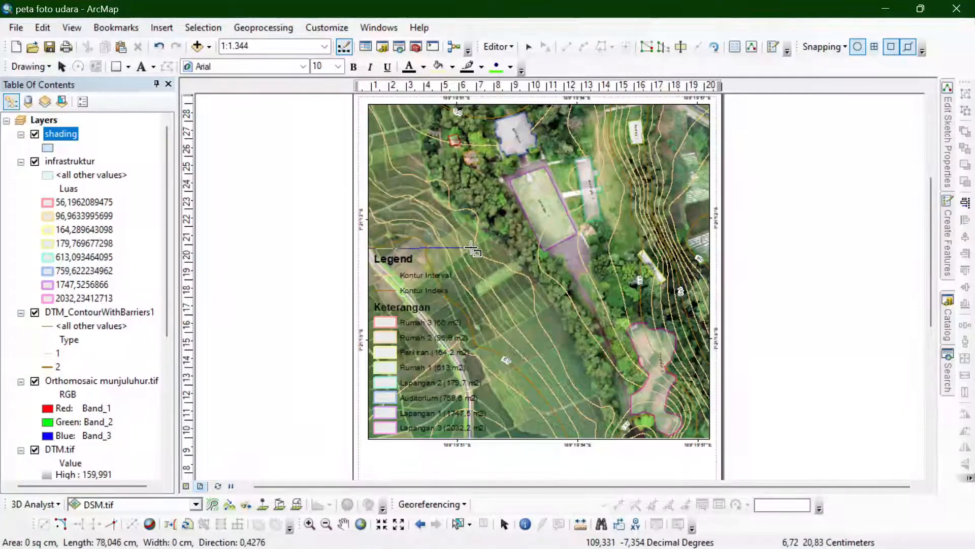
click(498, 249)
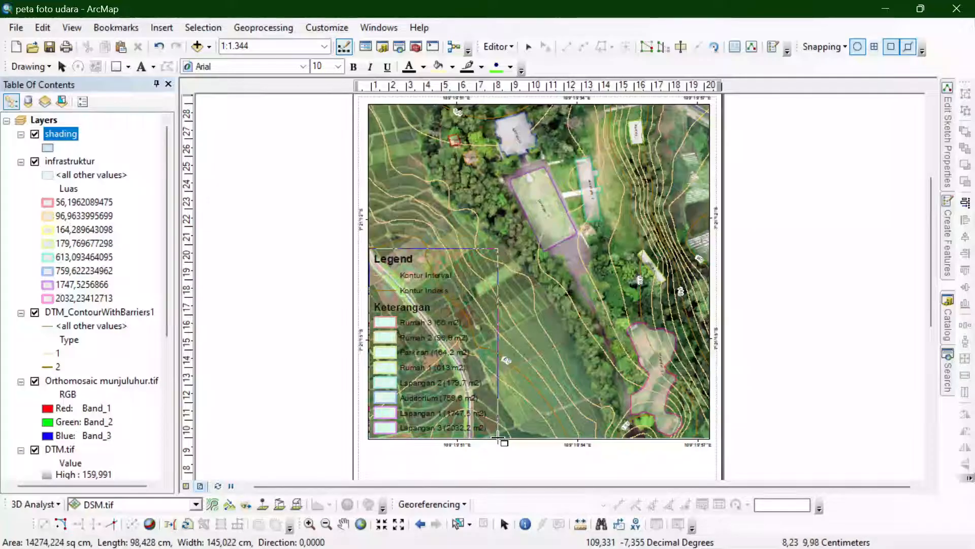
click(498, 437)
- Change the shading layer's single symbol to a grey fill
double_click(60, 133)
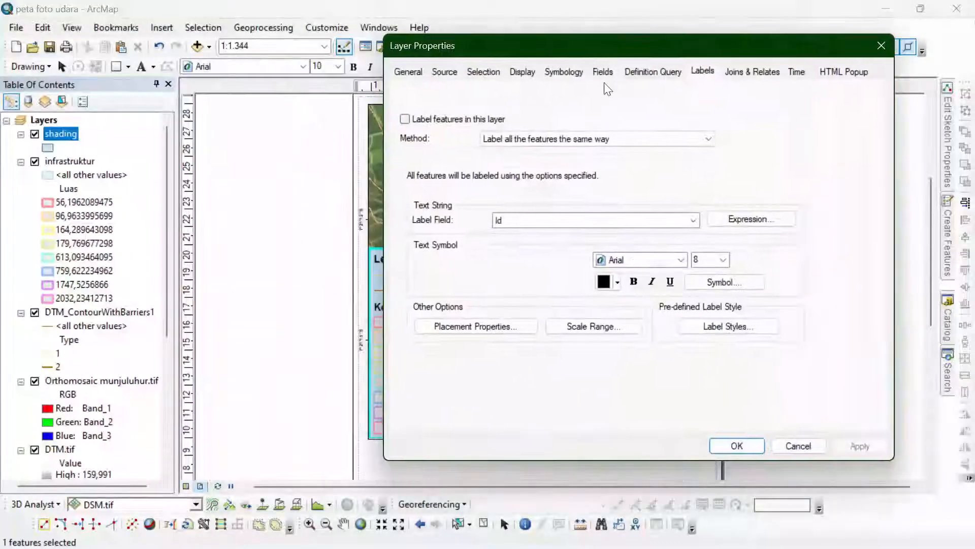
click(603, 73)
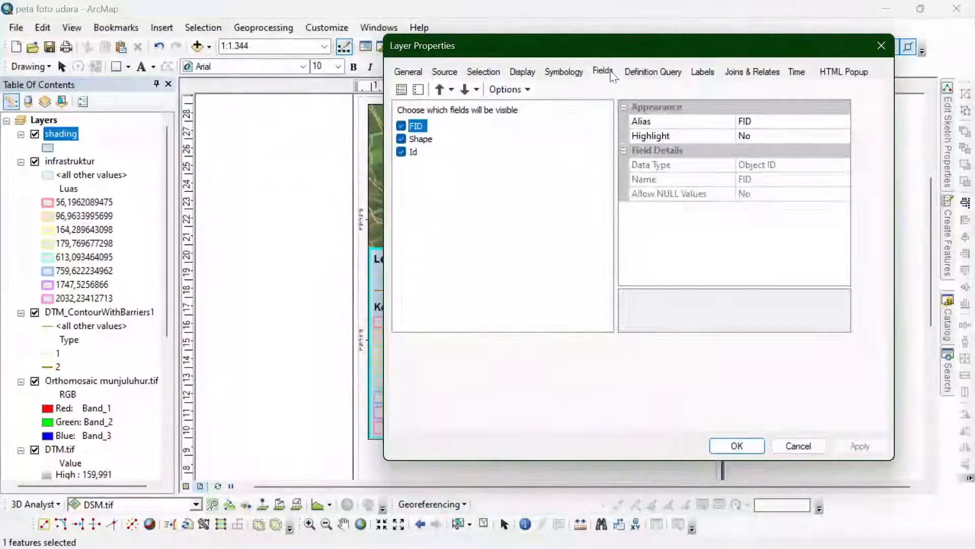
click(409, 71)
click(571, 74)
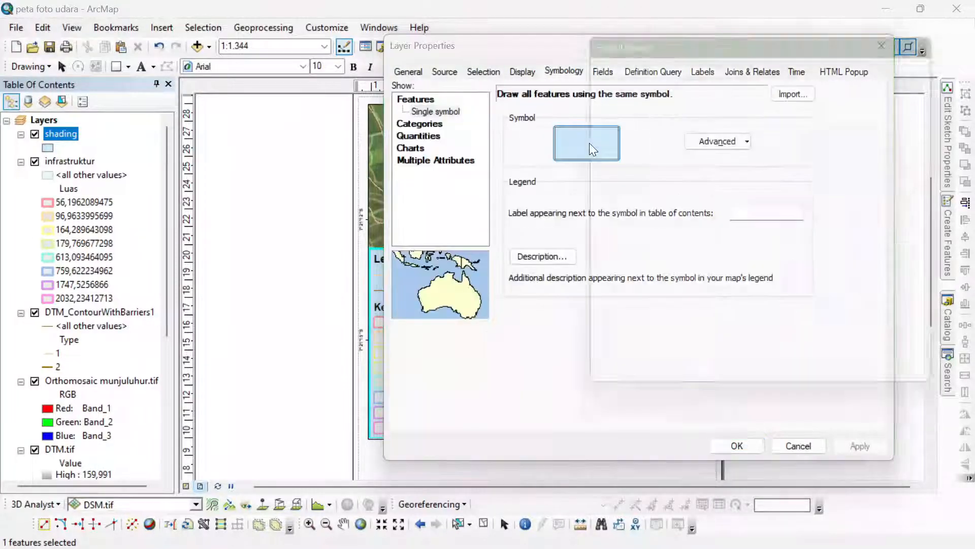
click(589, 142)
click(925, 165)
click(816, 230)
click(870, 395)
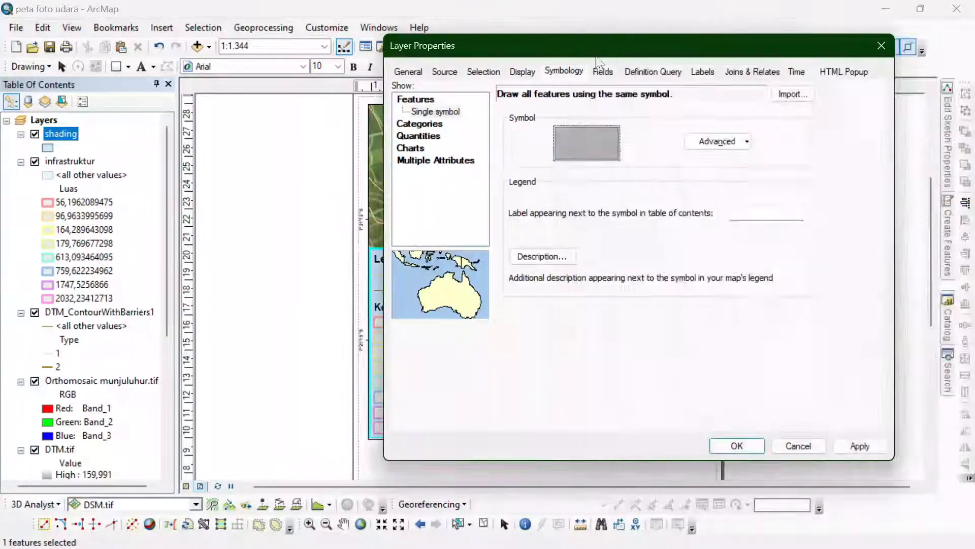
- Set the shading layer's transparency to 40% and apply it
click(522, 71)
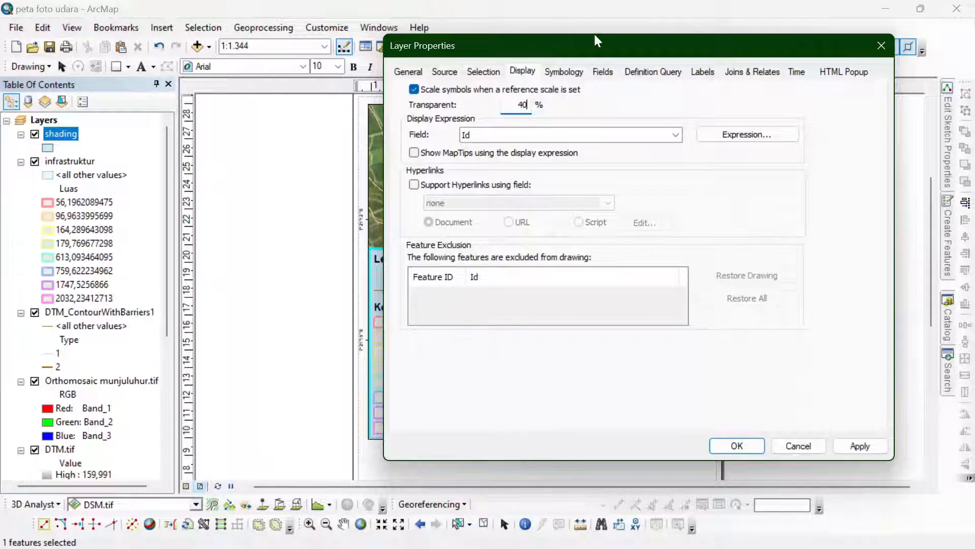
drag(597, 41, 681, 39)
click(943, 445)
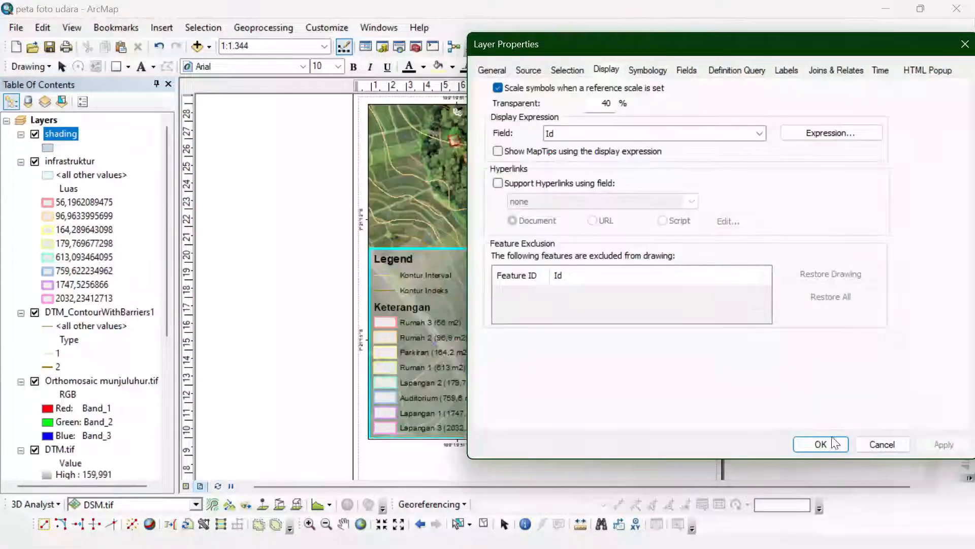
click(820, 444)
- Stop editing the shading layer and save the edits
right_click(60, 134)
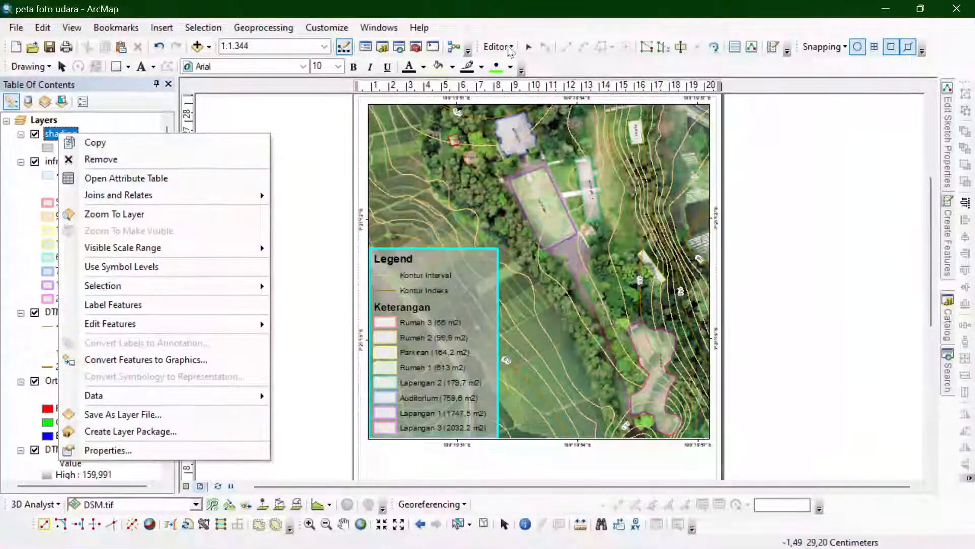
click(510, 51)
click(512, 80)
click(410, 319)
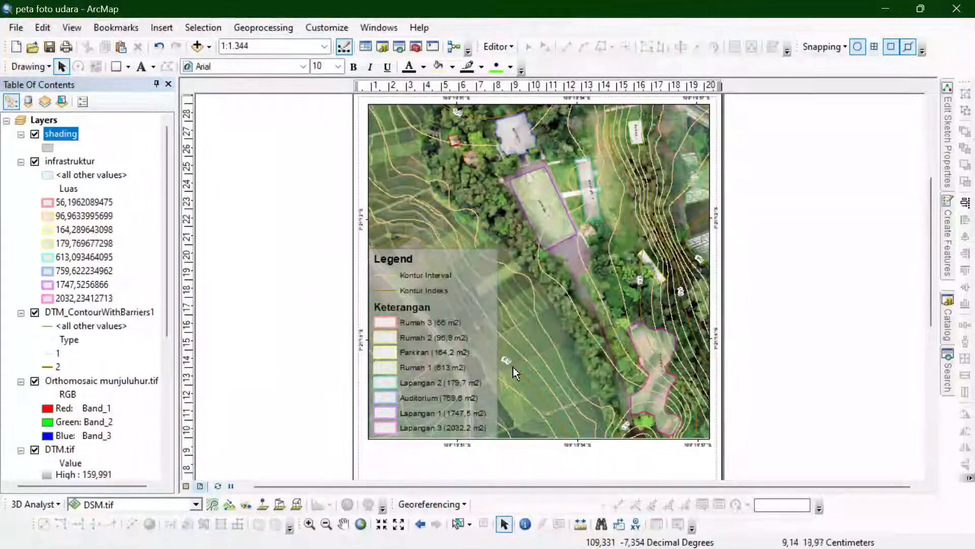
- Try to stretch the map frame's lower edge downward and undo the change
scroll(513, 367, down, 3)
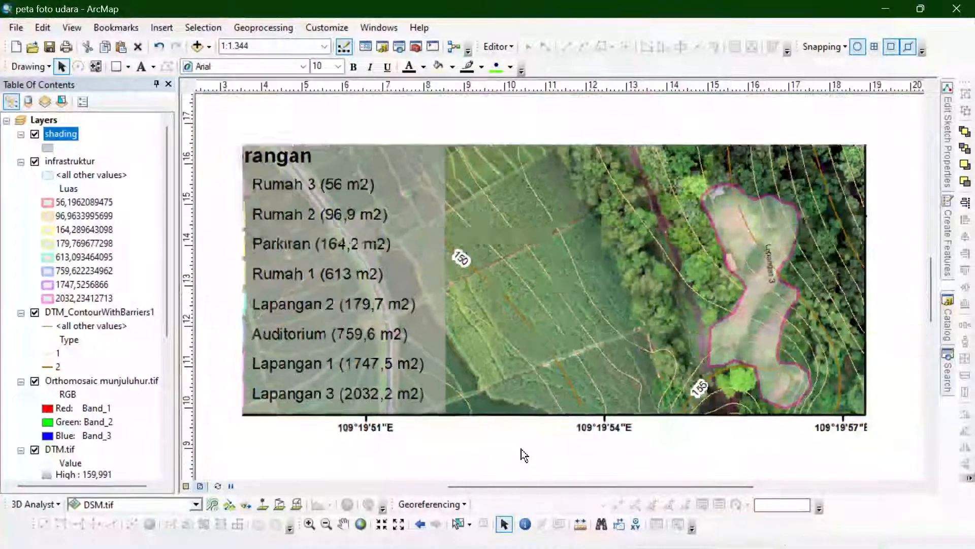
scroll(522, 449, up, 3)
drag(929, 250, 913, 313)
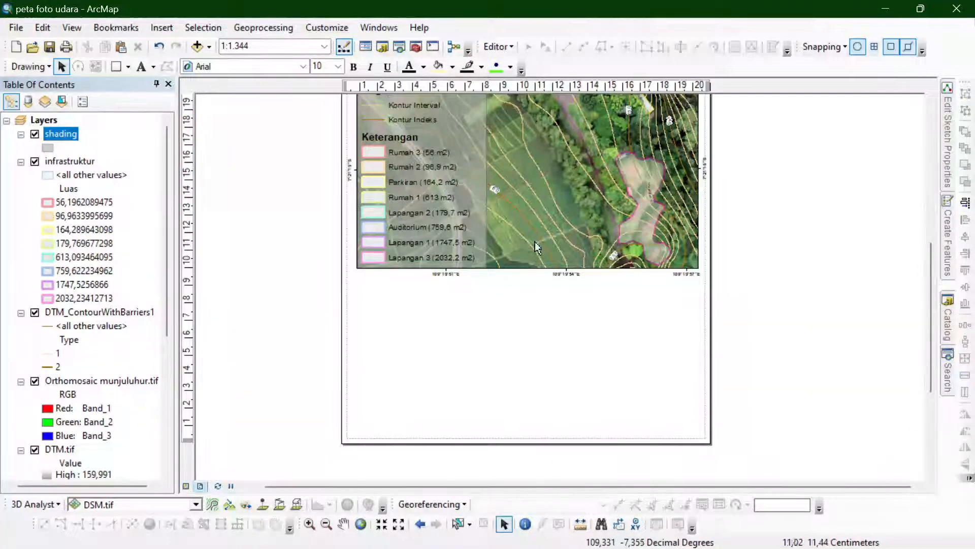
scroll(557, 432, up, 3)
drag(931, 221, 931, 193)
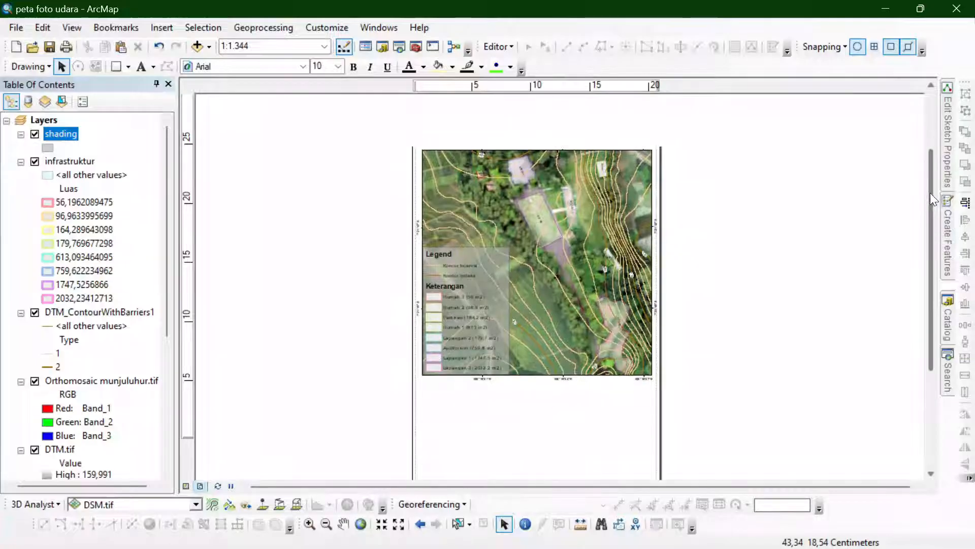
scroll(532, 358, down, 2)
click(599, 334)
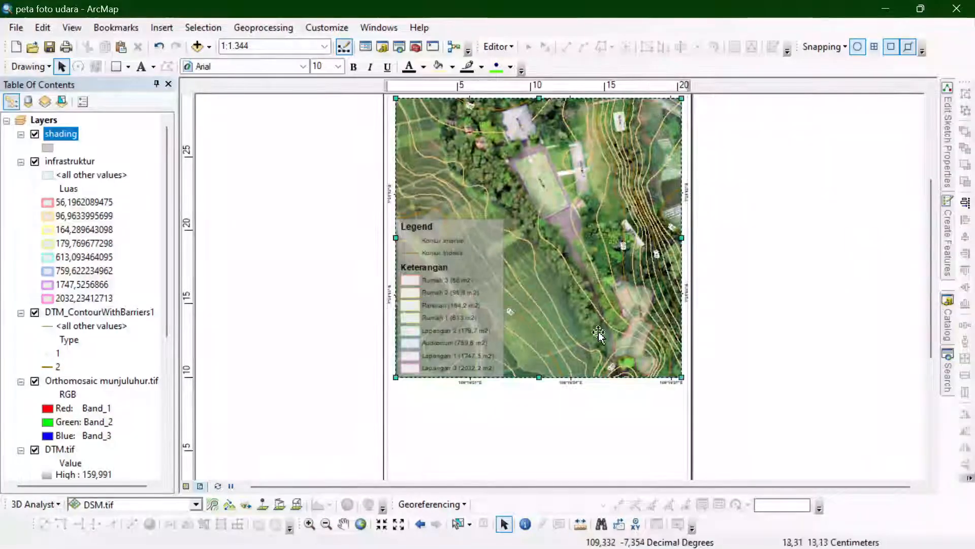
drag(931, 227, 931, 217)
drag(539, 397, 541, 441)
key(ctrl+z)
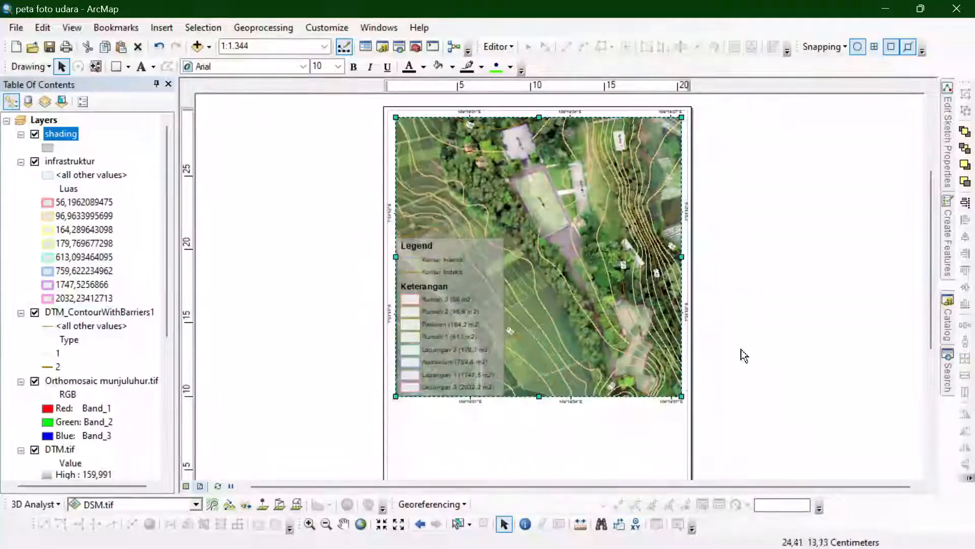
- Add a vertical guide along the map frame's left edge and horizontal guides just below the frame and at the page's lower margin
drag(930, 286, 914, 352)
click(395, 85)
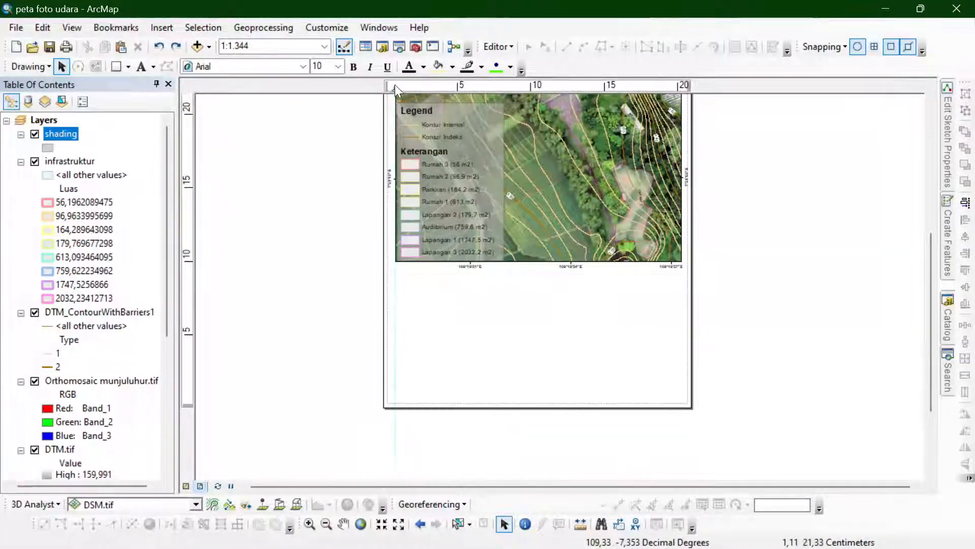
click(192, 282)
drag(192, 282, 192, 273)
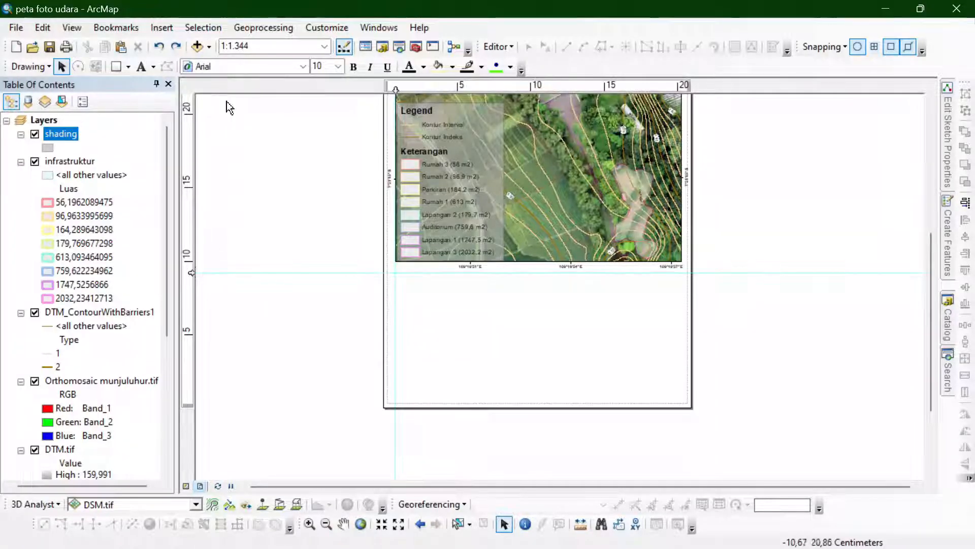
click(191, 386)
drag(191, 386, 189, 405)
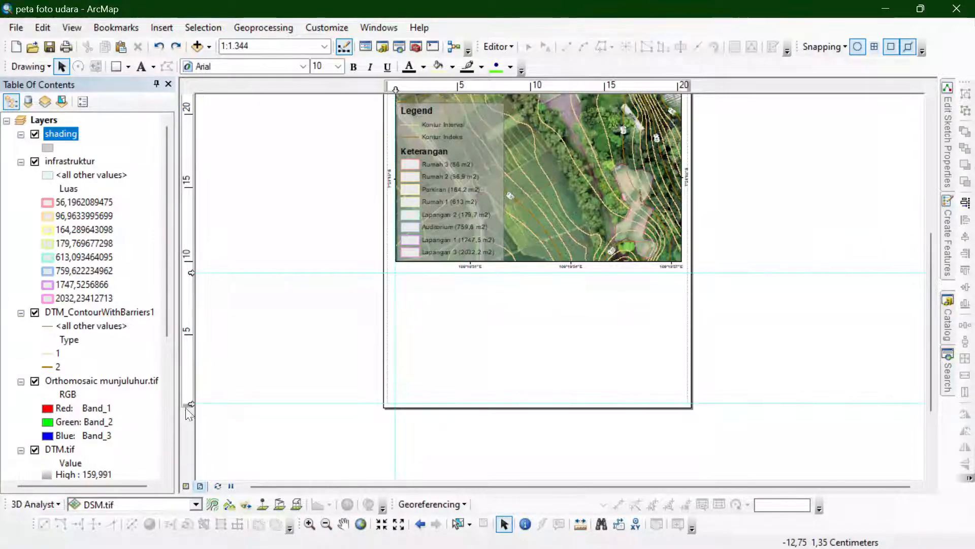
- Draw a rectangle about 7.6 by 8.9 cm between the guides below the map frame and place a copy to its right
click(116, 67)
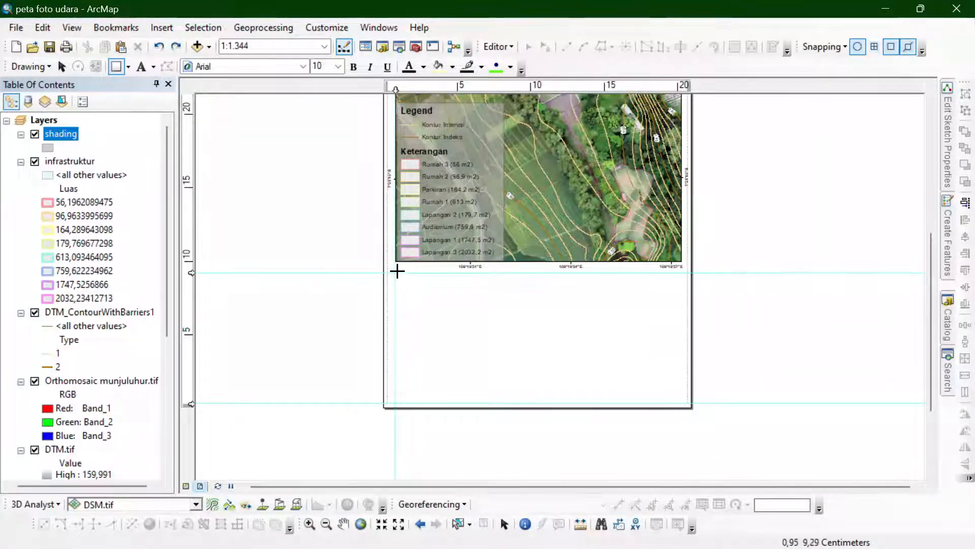
drag(397, 271, 507, 402)
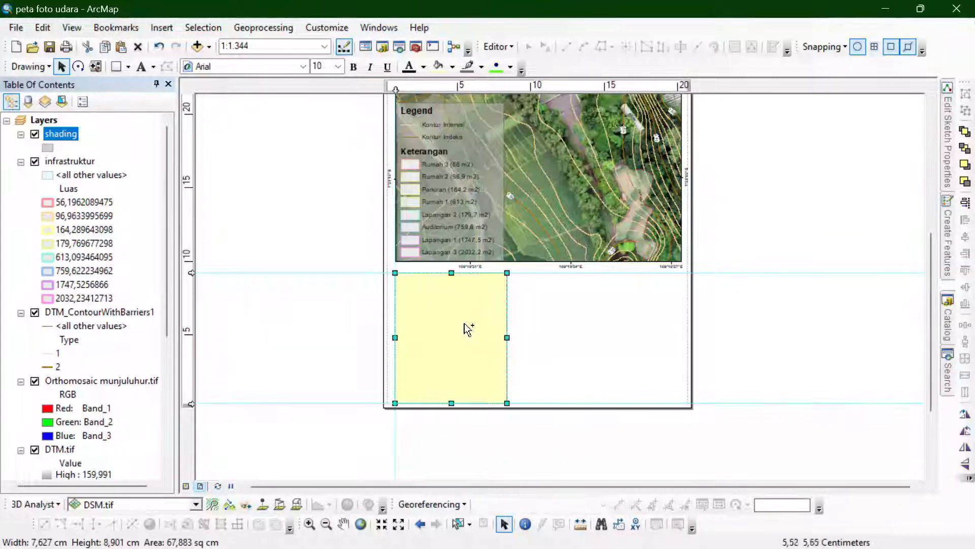
drag(472, 344, 584, 336)
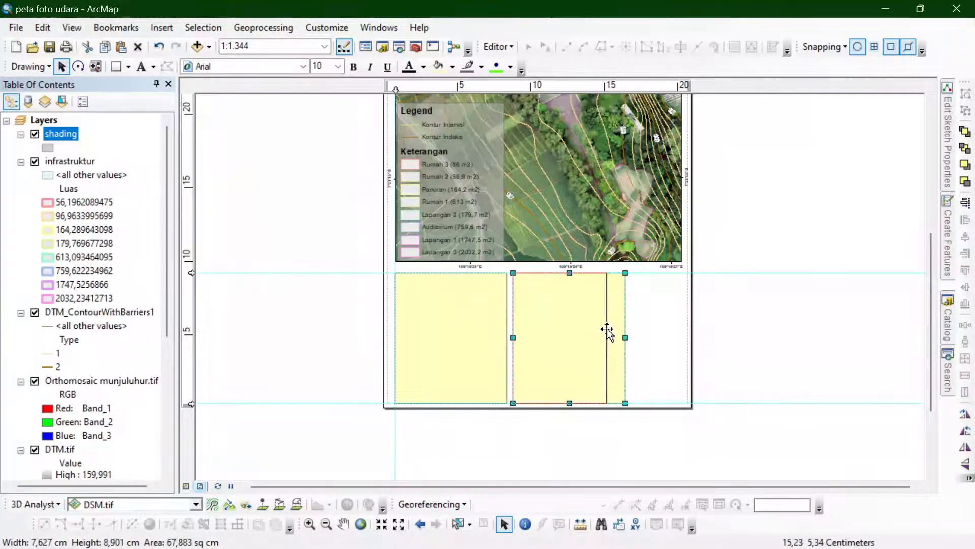
- Narrow both rectangles from their right sides and shift the copy left, leaving a small gap between them
drag(606, 330, 607, 330)
click(471, 342)
drag(507, 333, 499, 333)
click(557, 320)
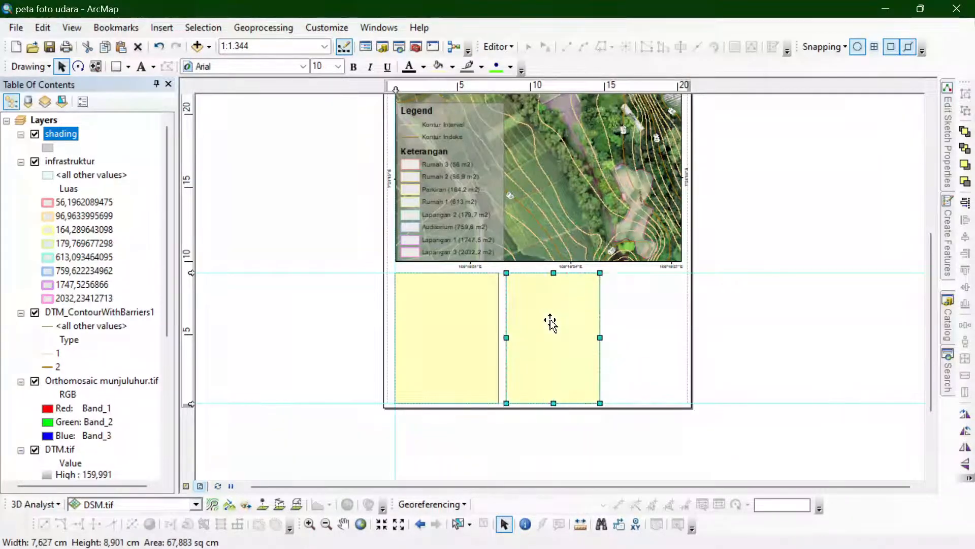
drag(611, 338, 588, 330)
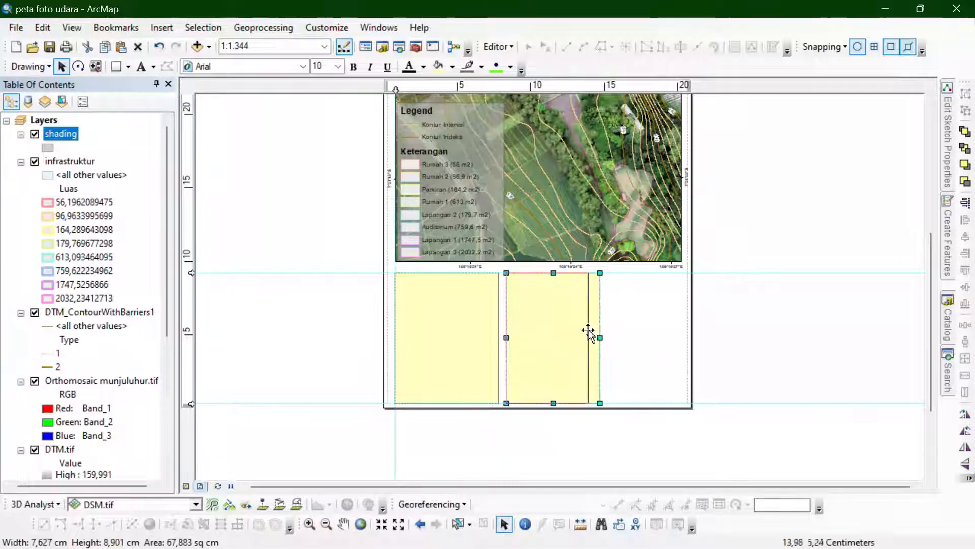
- Copy the first rectangle as a third box on the right and fit it up to a guide at the map frame's right edge
click(465, 341)
key(ctrl+c)
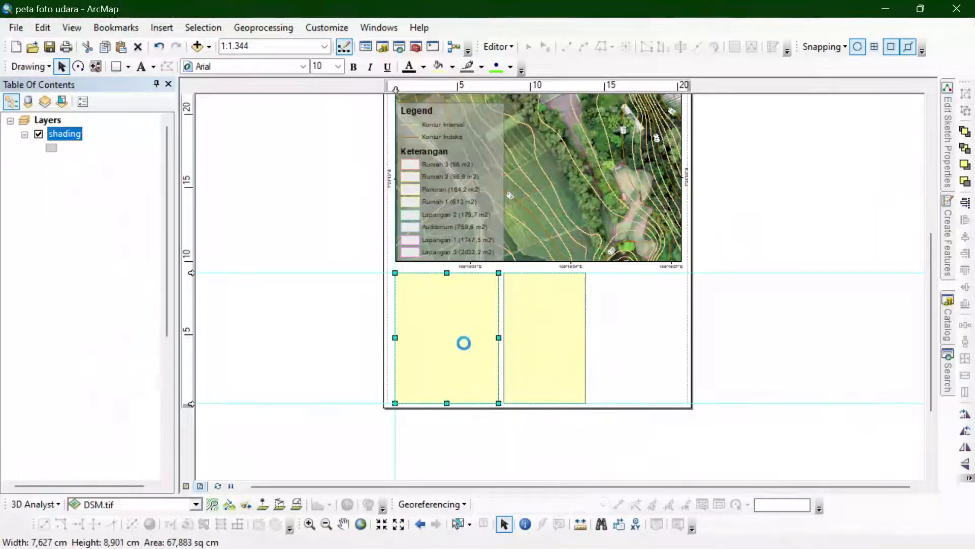
key(ctrl+v)
drag(473, 345, 681, 334)
click(721, 231)
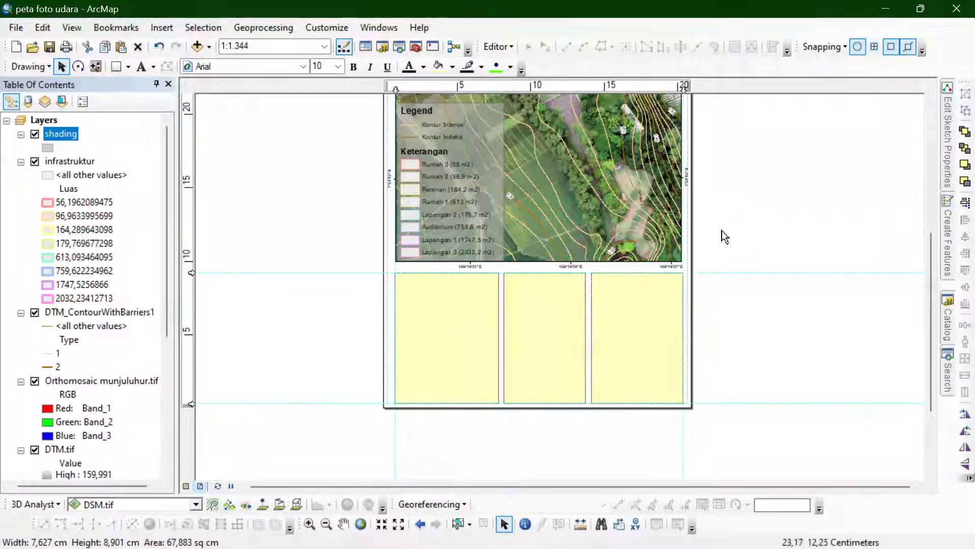
- Give all three boxes below the map no fill and a black outline of width 2
click(529, 354)
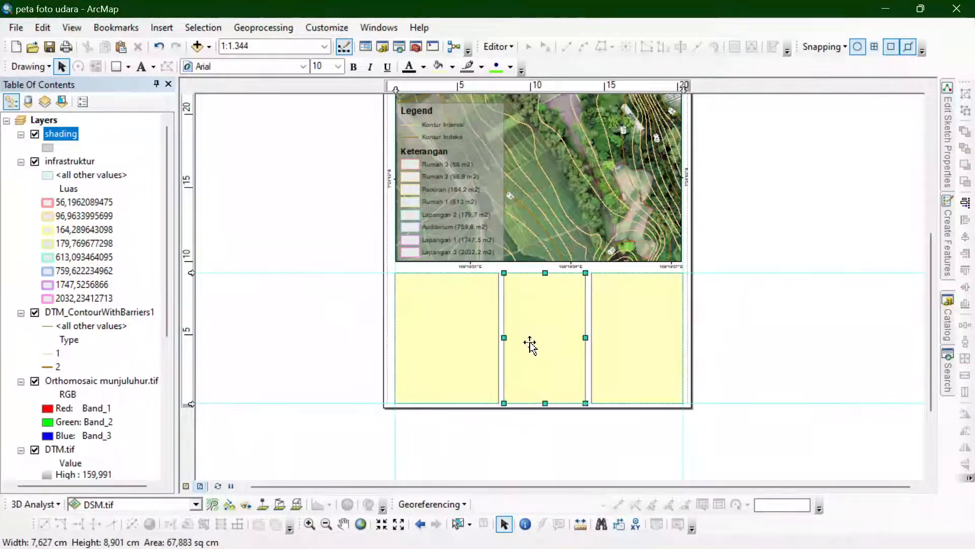
shift+click(463, 377)
shift+click(630, 327)
double_click(631, 327)
click(443, 214)
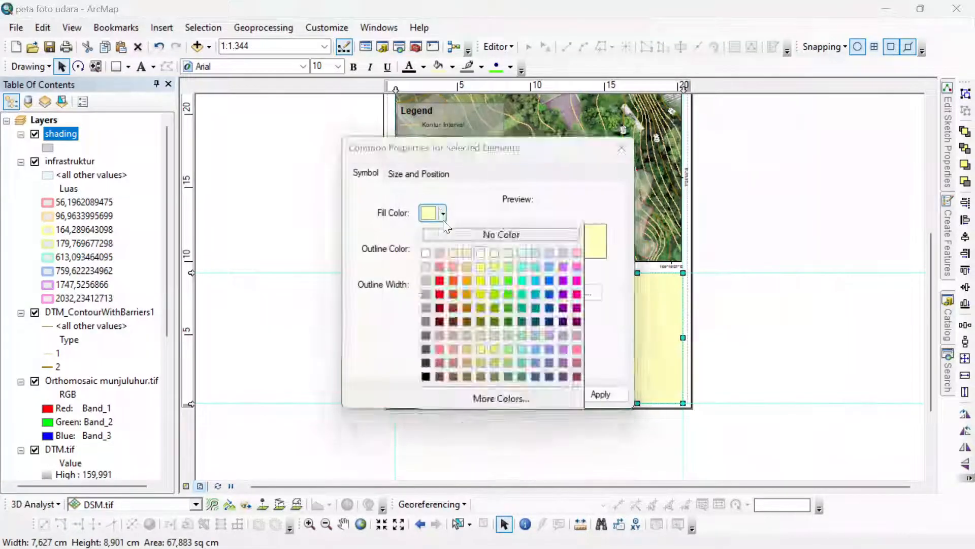
click(457, 235)
click(443, 248)
click(426, 412)
click(457, 281)
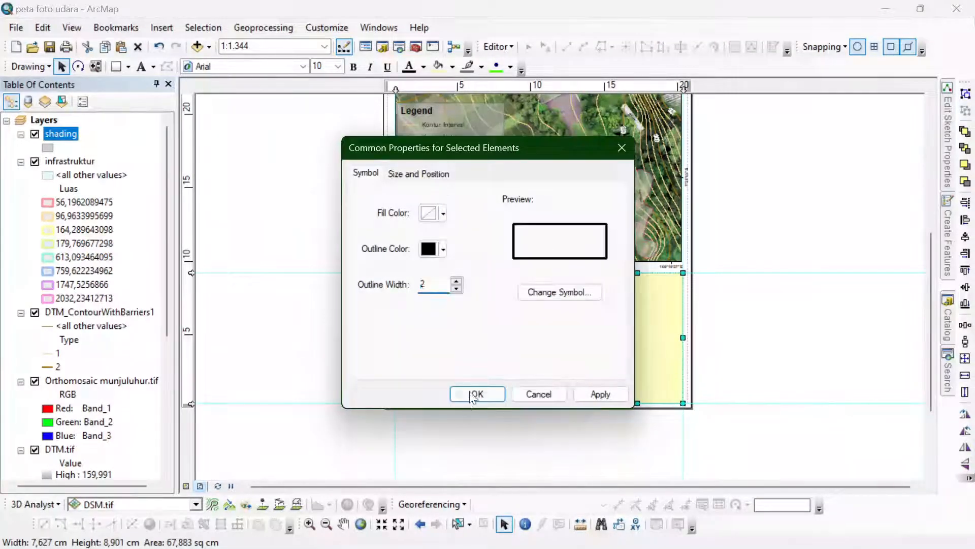
click(476, 394)
click(714, 228)
- Clear all vertical and horizontal guides from the layout
right_click(406, 85)
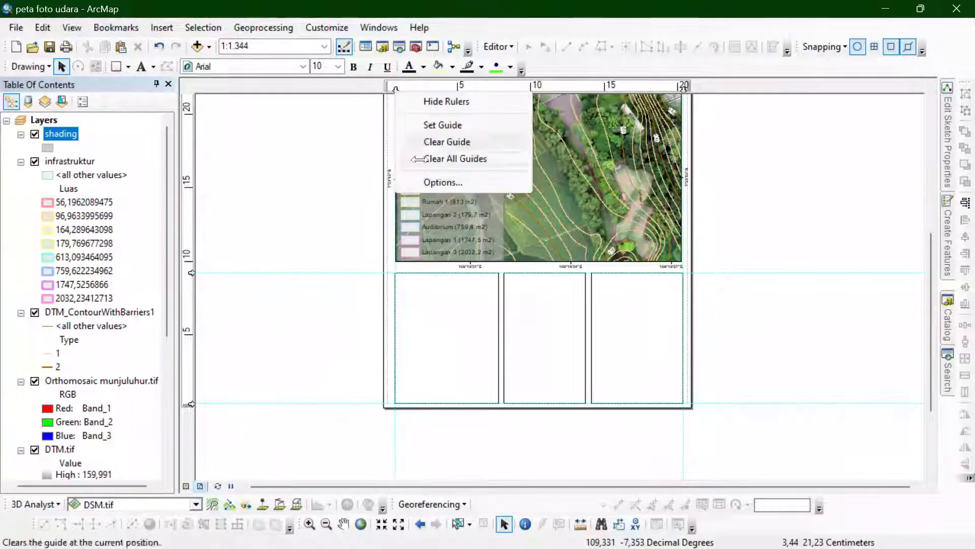
click(436, 157)
right_click(189, 283)
click(248, 340)
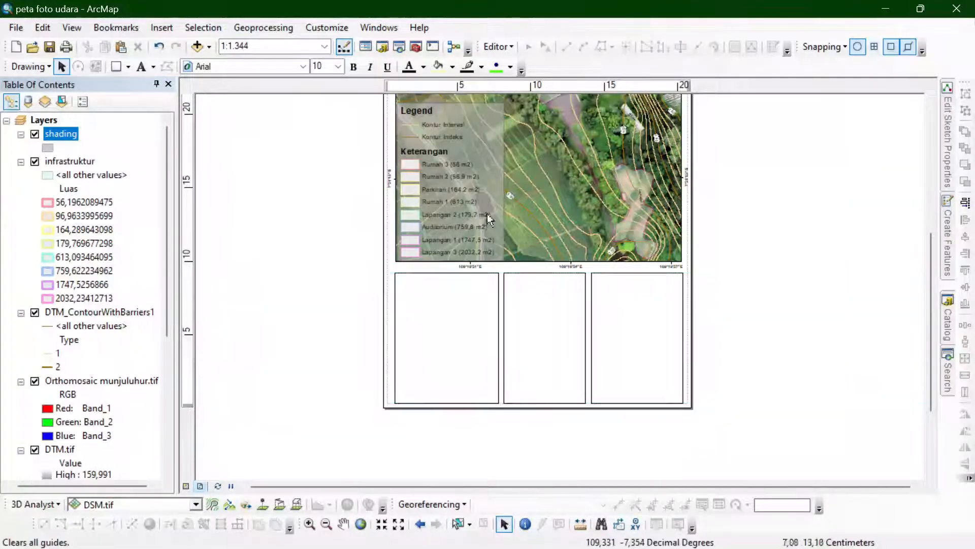
- Change the border of the map's data frame to a thicker line in its frame properties
right_click(558, 185)
click(630, 463)
click(563, 57)
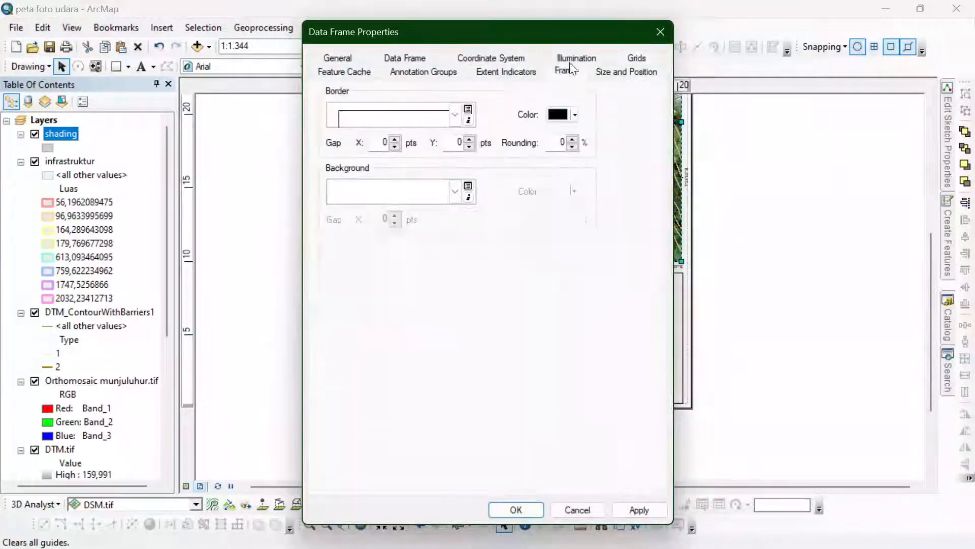
click(455, 114)
click(377, 143)
click(515, 509)
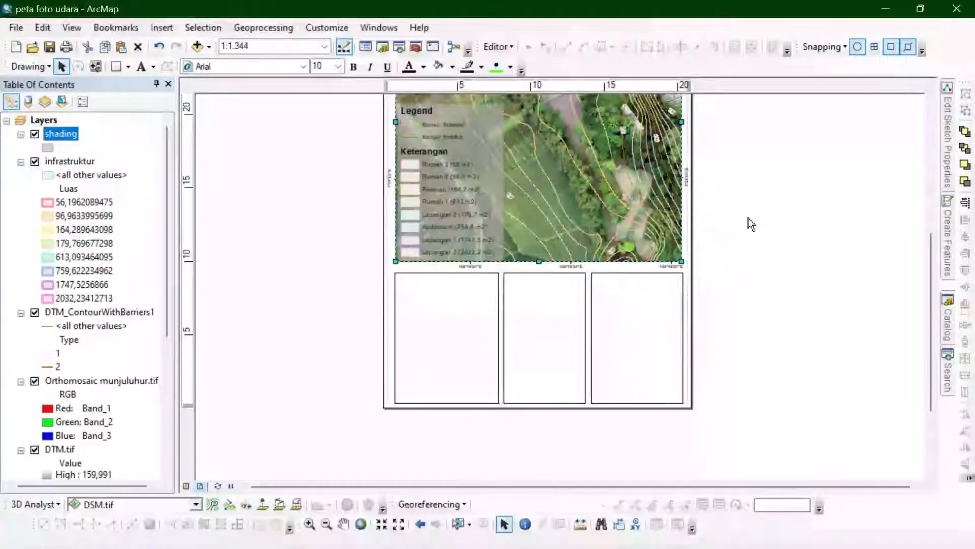
- Insert the text "PETA FOTO UDARA" as a title in the first box below the map
scroll(475, 384, down, 2)
click(141, 67)
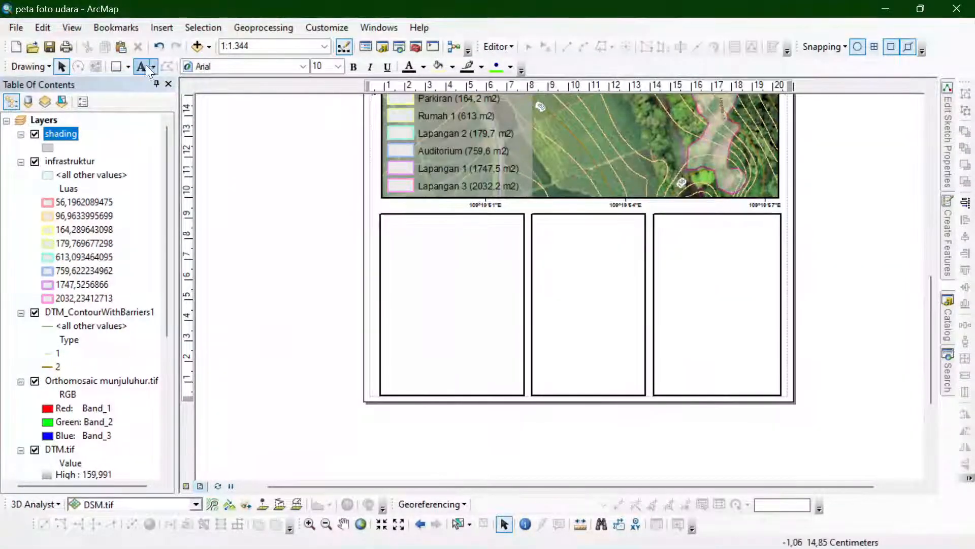
double_click(414, 230)
text(PE)
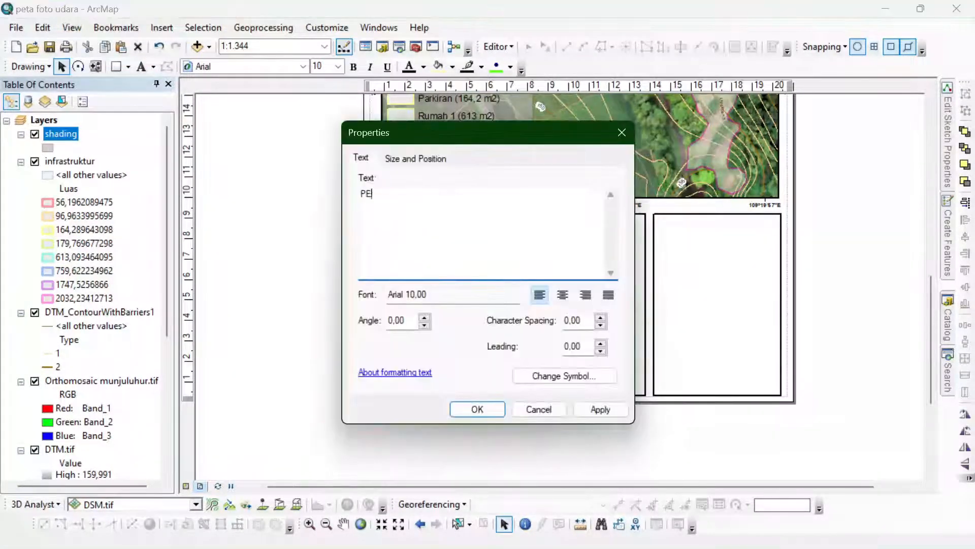
text(TA FOTO UDARA)
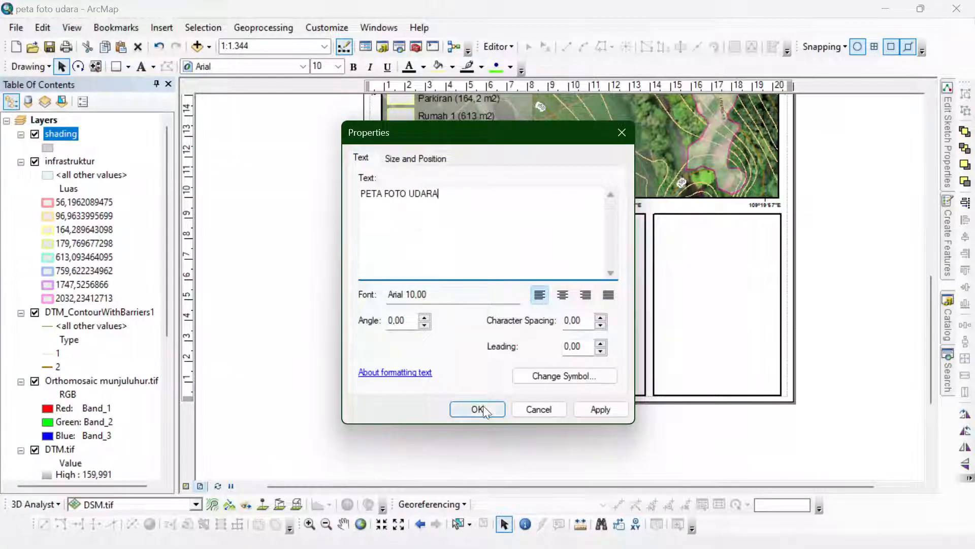
click(477, 409)
- Make the title bold at size 18 and centre it horizontally near the upper edge of the first box
click(354, 67)
click(338, 67)
click(324, 166)
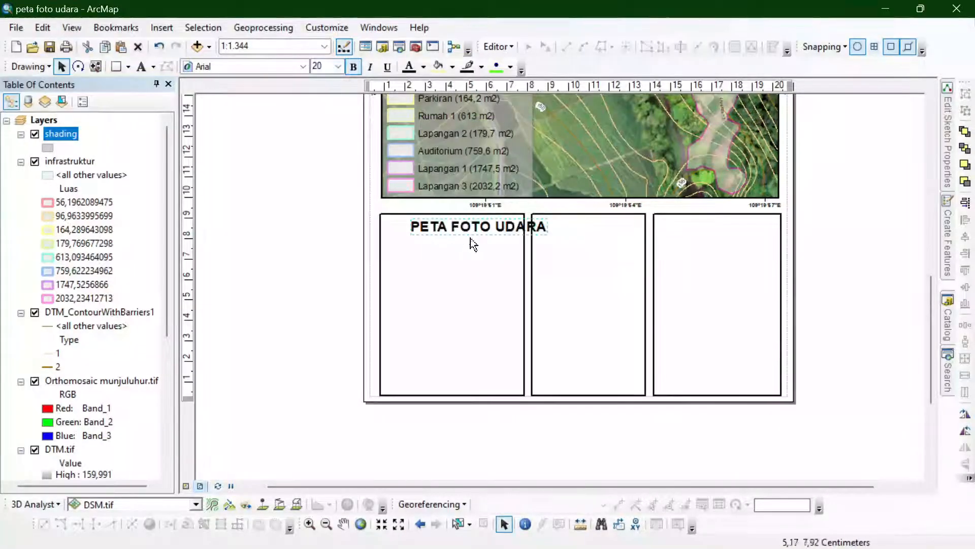
mouse_move(470, 238)
mouse_down()
mouse_move(444, 226)
mouse_move(455, 242)
mouse_up()
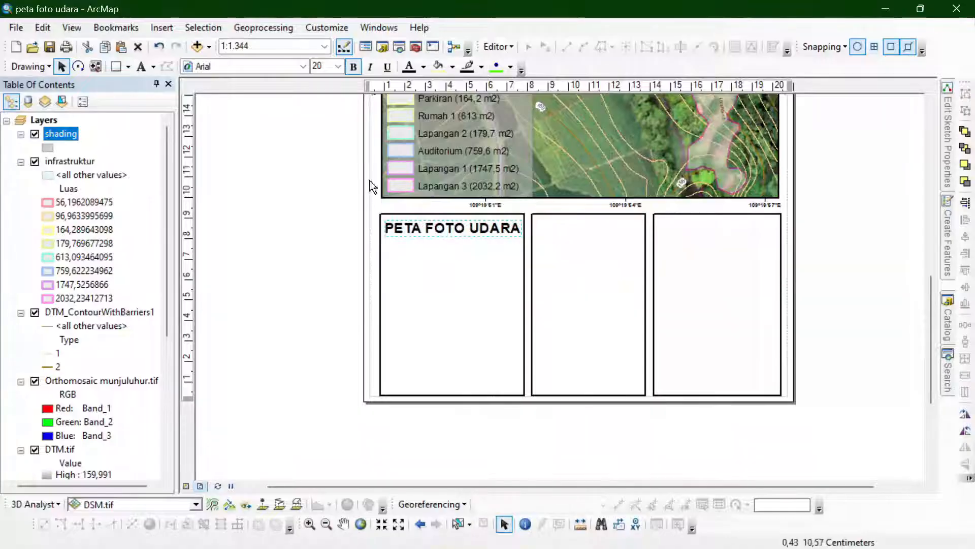
click(337, 67)
click(319, 159)
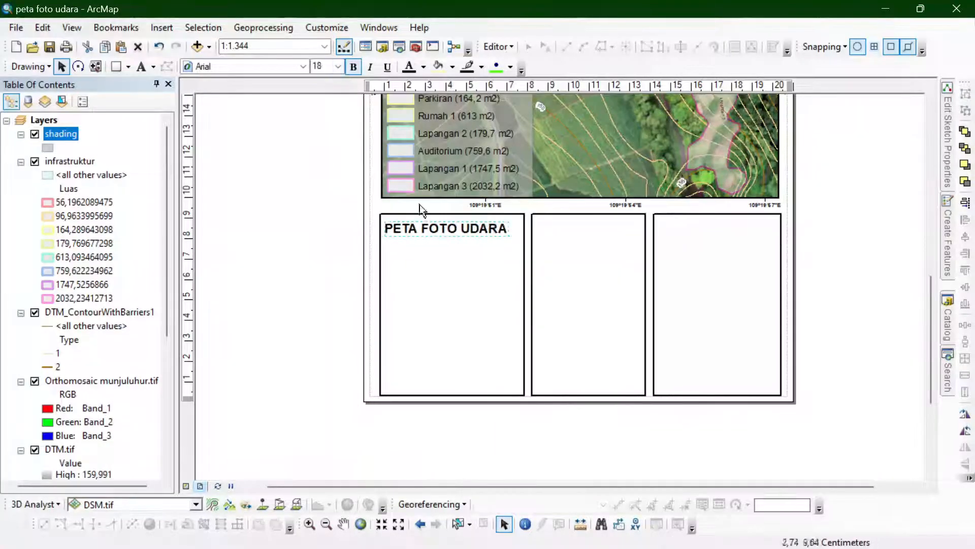
shift+click(465, 259)
click(965, 237)
click(859, 244)
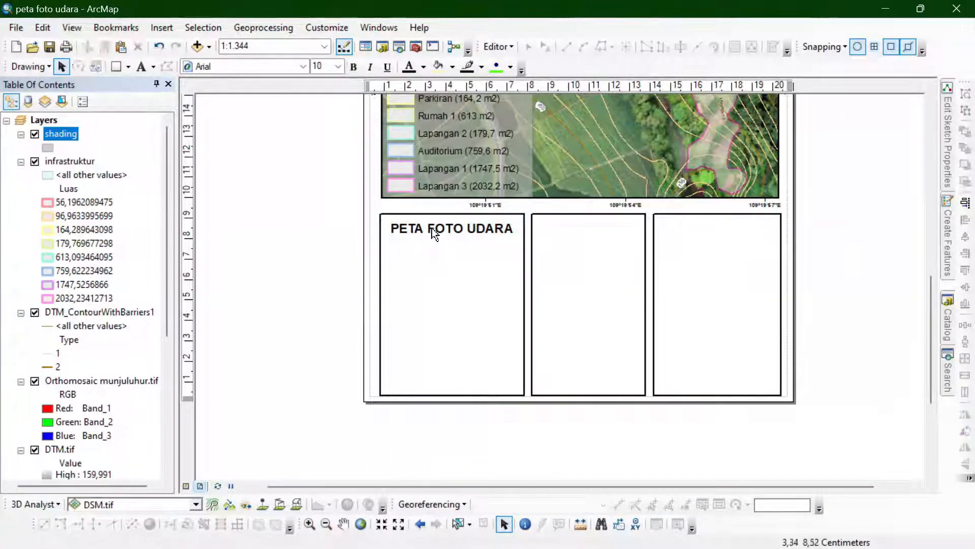
- Duplicate the title and change the copy to the centre-aligned lines "BUMI PERKEMAHAN MUNJULUHUR" and "KABUPATEN PURBALINGGA TAHUN 2021"
double_click(452, 243)
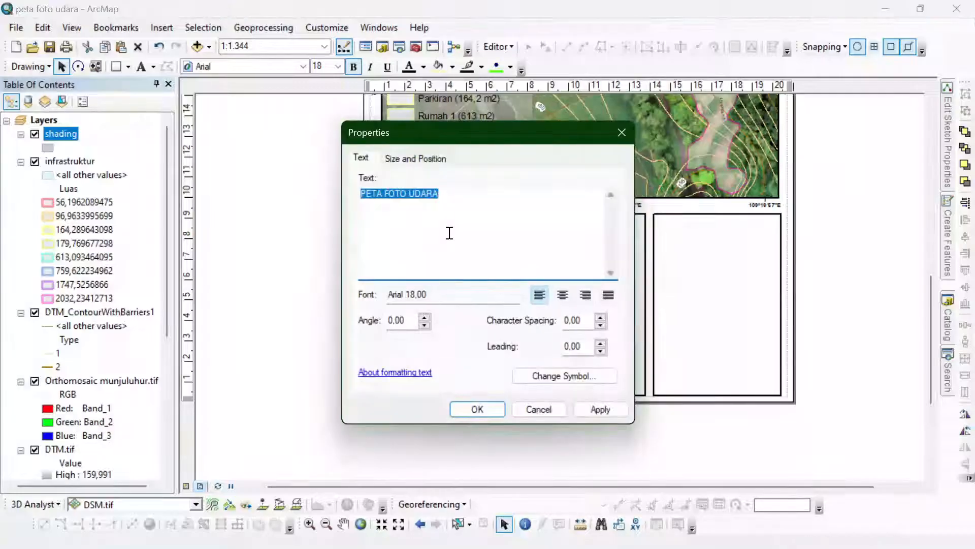
text(BUMI PERKEMAHAN MUNJULUHUR)
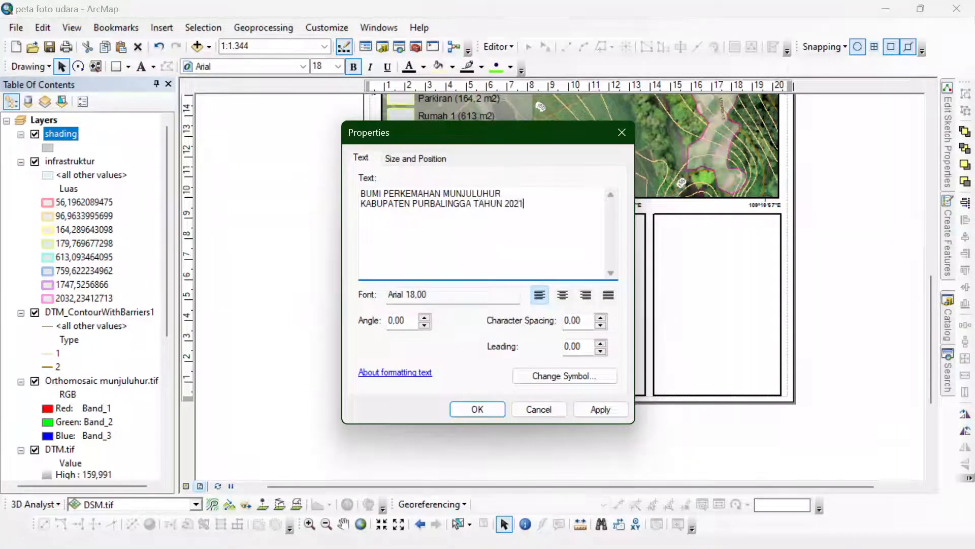
key(ctrl+a)
click(562, 294)
click(478, 409)
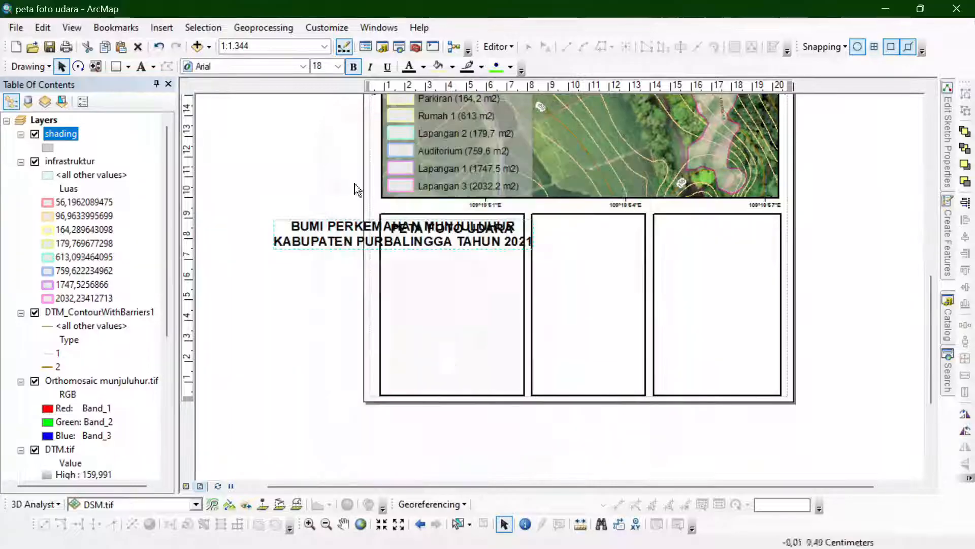
- Reduce the two-line subtitle to size 9 and position it directly beneath the title, inside the first box
click(338, 66)
click(321, 105)
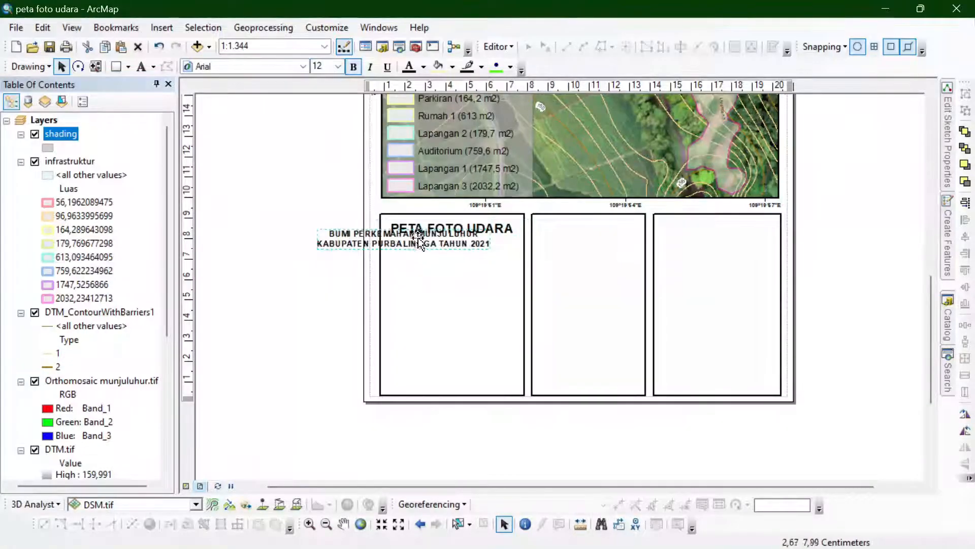
drag(435, 234, 456, 253)
click(338, 66)
click(325, 90)
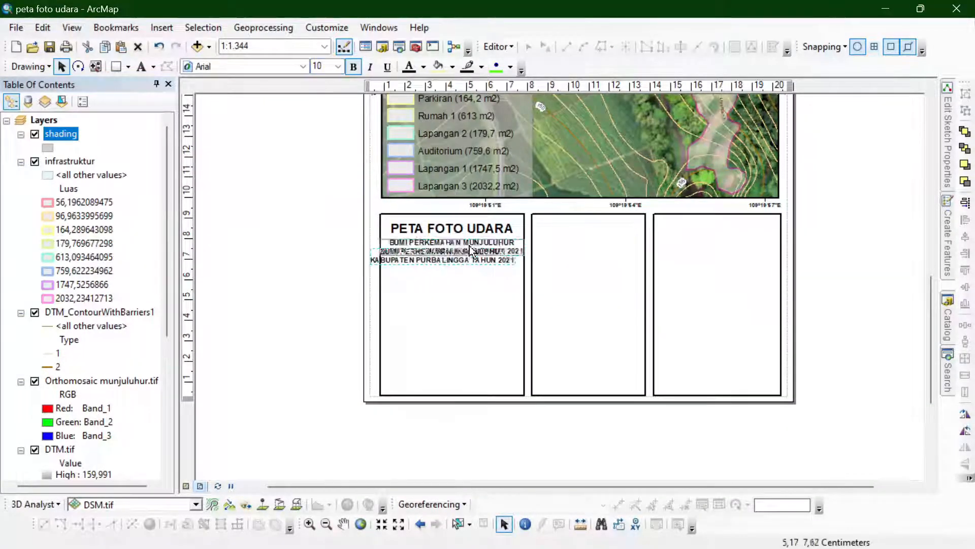
scroll(447, 287, down, 1)
click(338, 66)
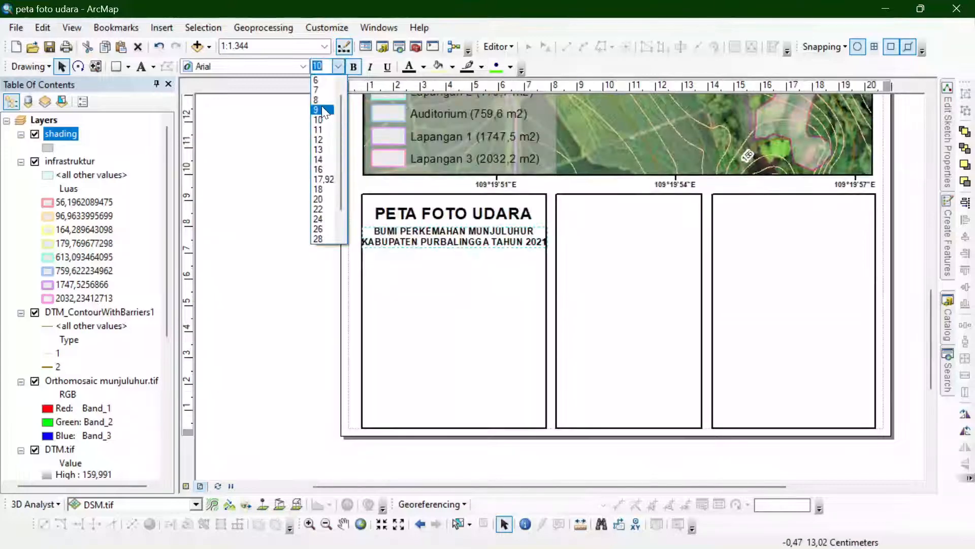
click(325, 82)
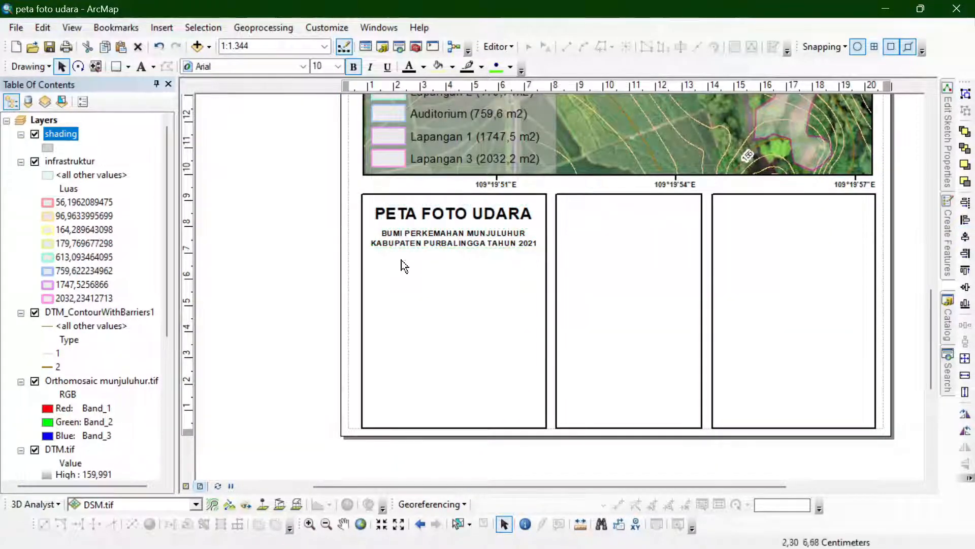
double_click(421, 245)
scroll(401, 244, down, 1)
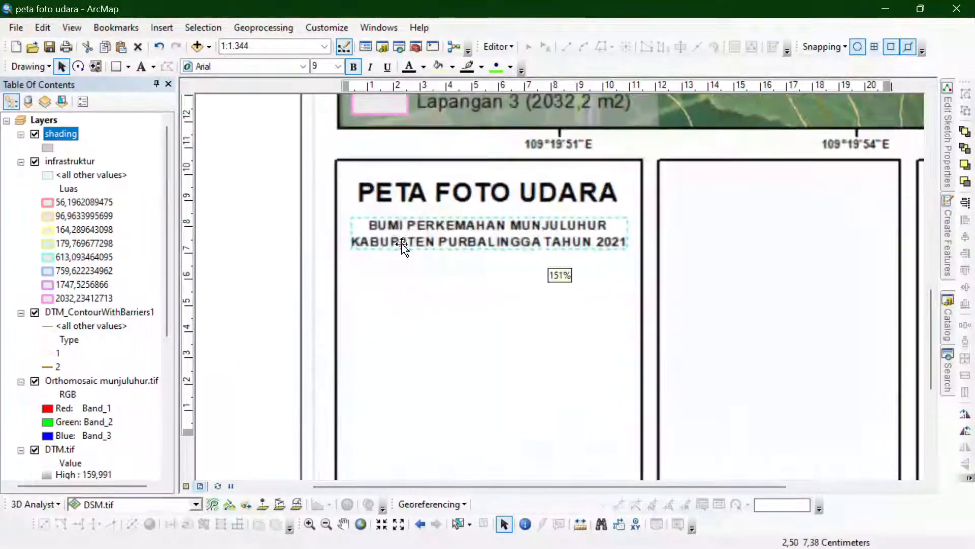
scroll(402, 244, up, 1)
scroll(326, 197, up, 1)
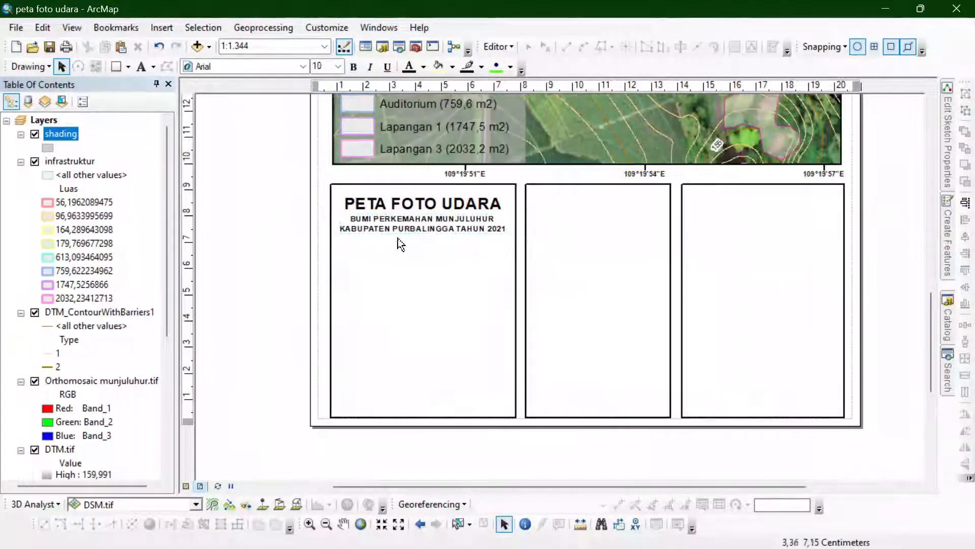
- Add the site's address as four centre-aligned lines of text and centre it in the first box below the subtitle
click(260, 149)
click(141, 67)
click(388, 246)
click(268, 260)
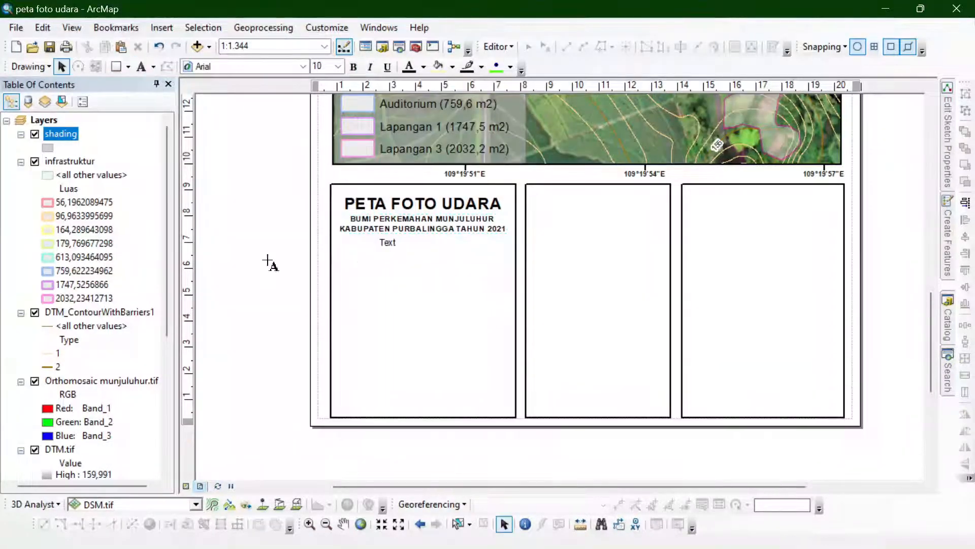
double_click(390, 244)
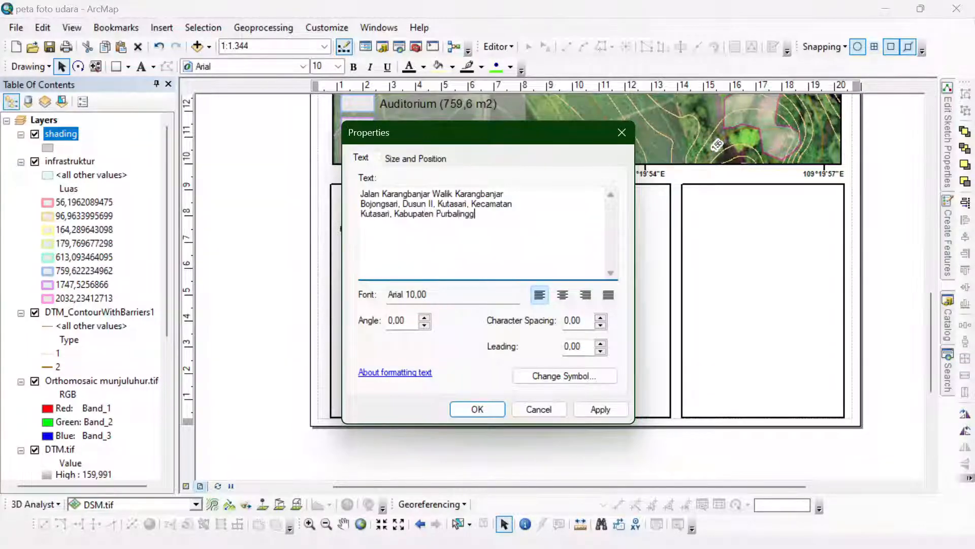
text(ngah)
key(ctrl+a)
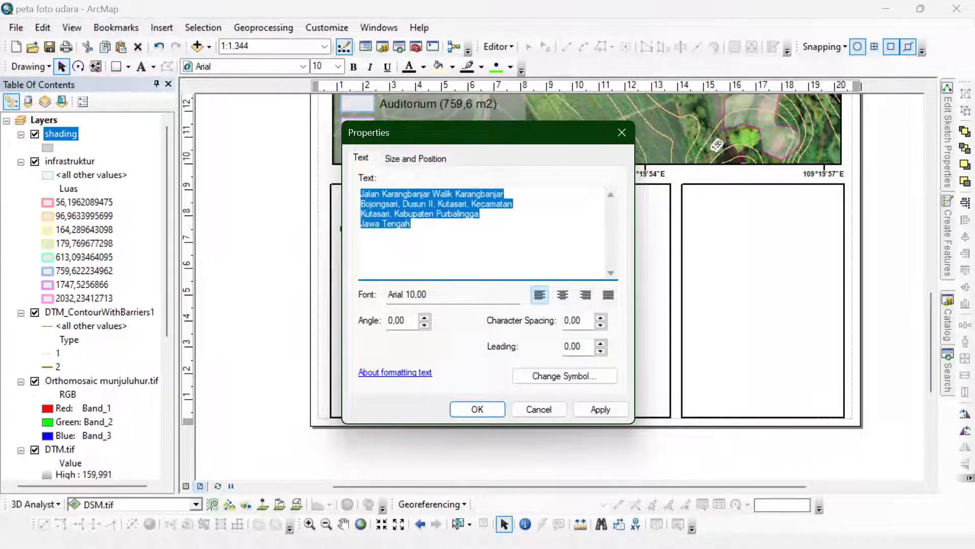
click(561, 296)
click(476, 408)
drag(381, 253, 426, 277)
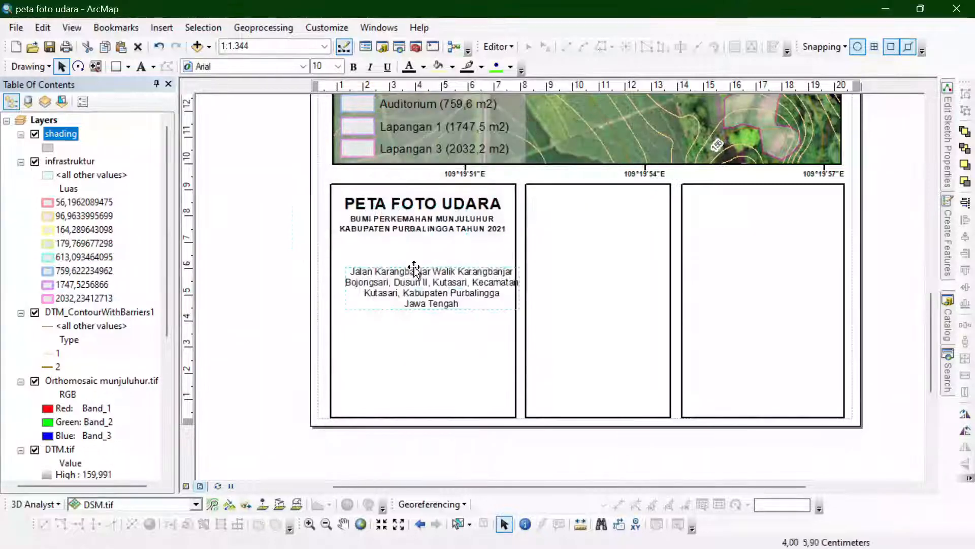
click(966, 237)
click(268, 277)
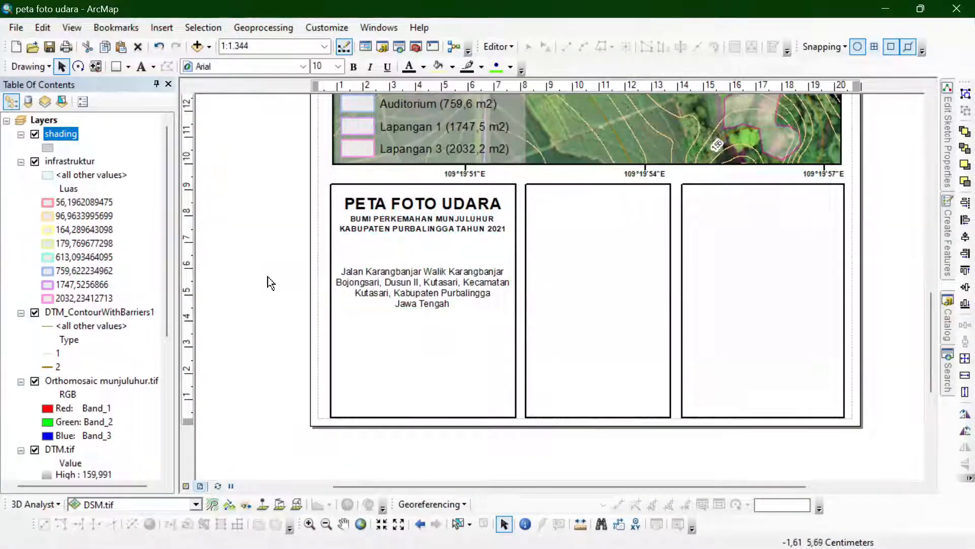
- Try the two-line subtitle at text size 10 and return it to size 9
click(422, 224)
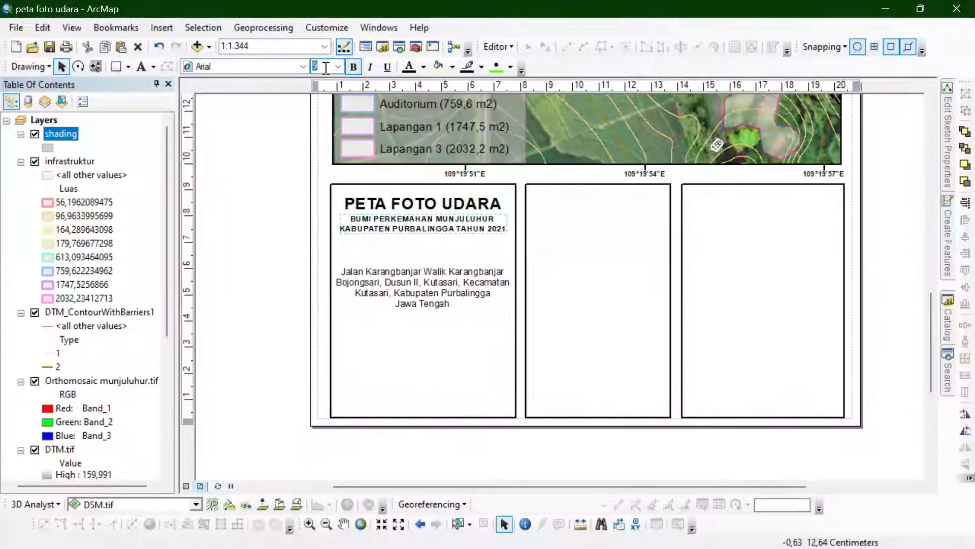
text(10)
key(Return)
click(421, 203)
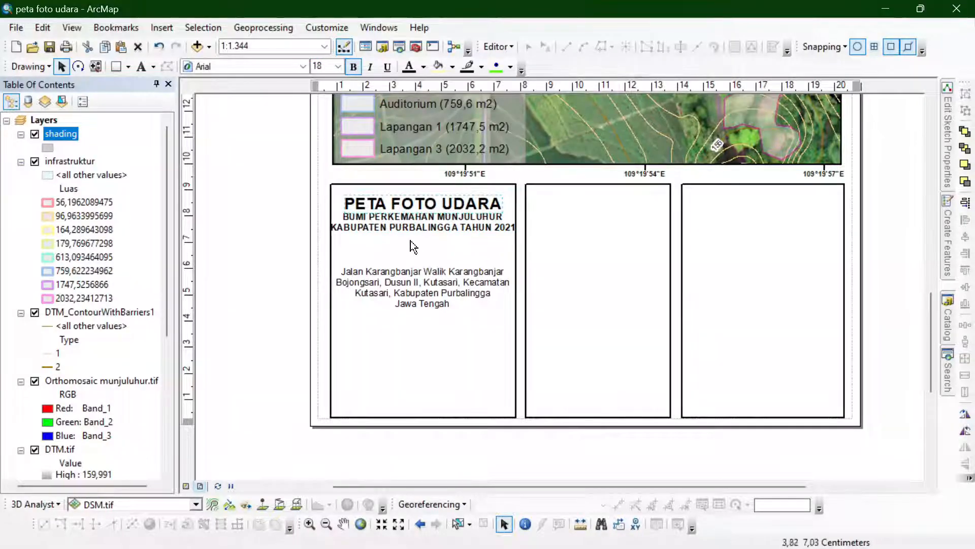
click(436, 226)
scroll(401, 269, up, 1)
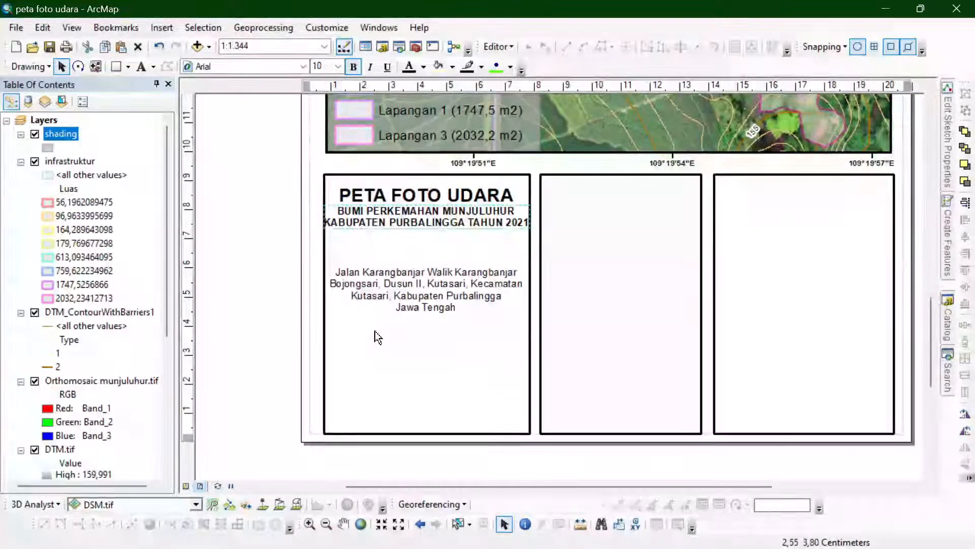
click(321, 67)
text(9)
key(Return)
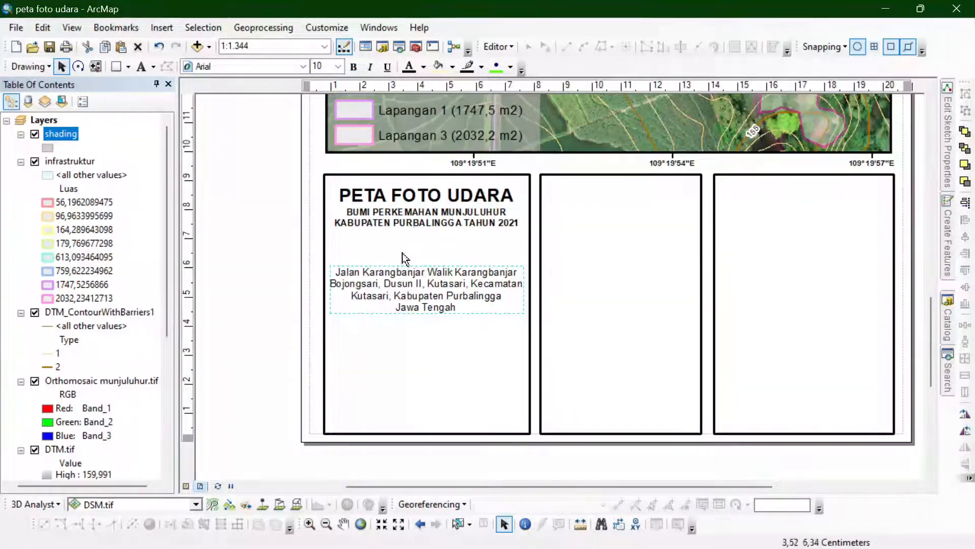
- Move the address text up to just beneath the subtitle and realign the texts on the box's vertical centre line
key(Up)
key(Up)
shift+click(419, 224)
click(963, 236)
click(285, 302)
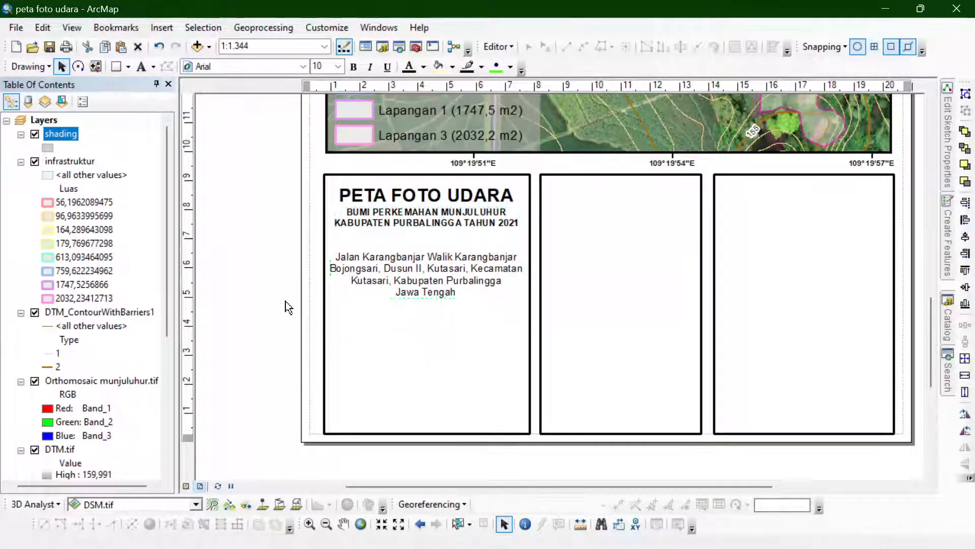
click(358, 281)
key(Up)
key(Up)
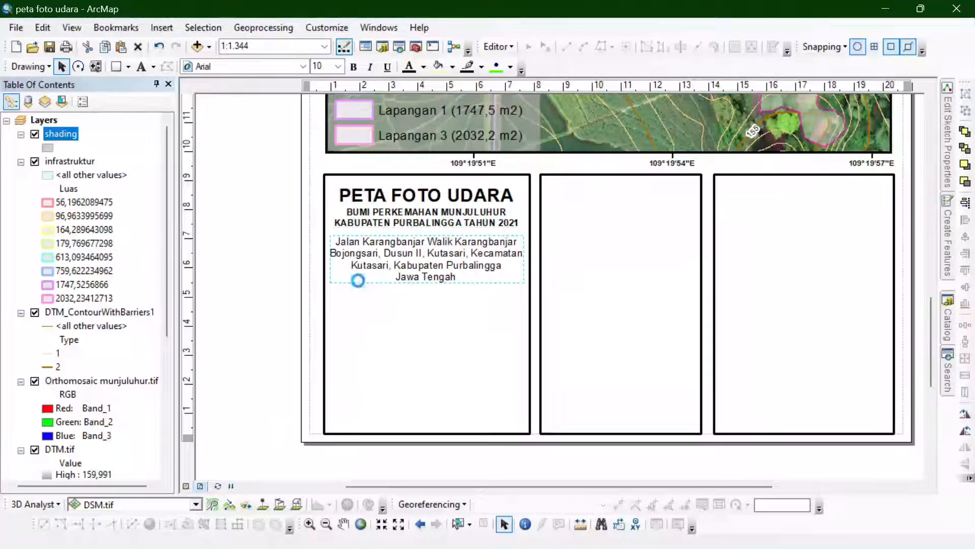
click(260, 304)
scroll(270, 310, up, 1)
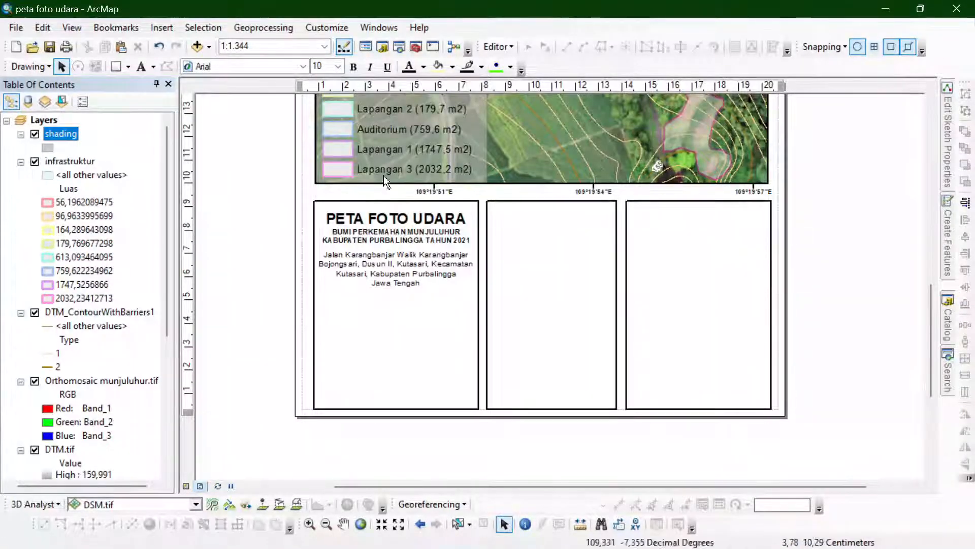
- Insert the ESRI North 51 north arrow into the layout
click(162, 28)
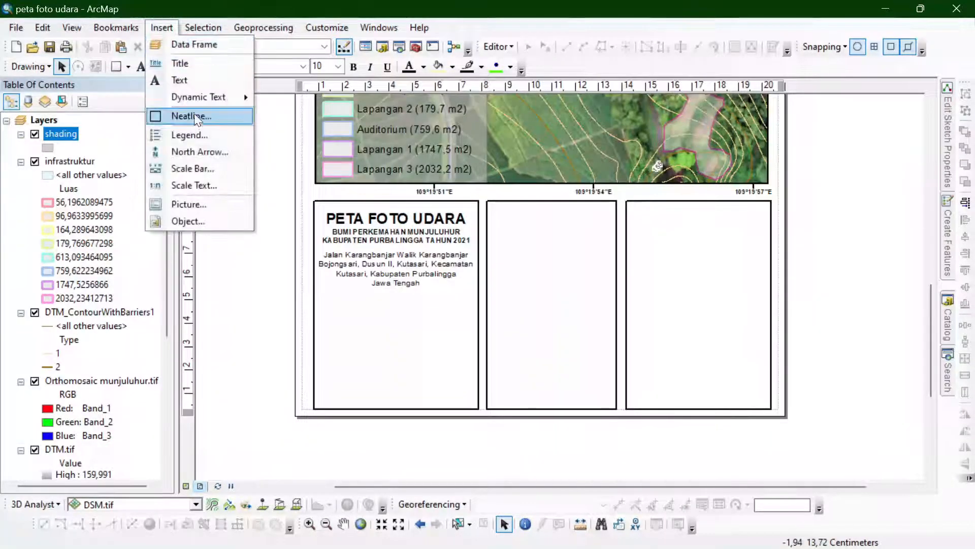
click(197, 152)
scroll(144, 217, down, 5)
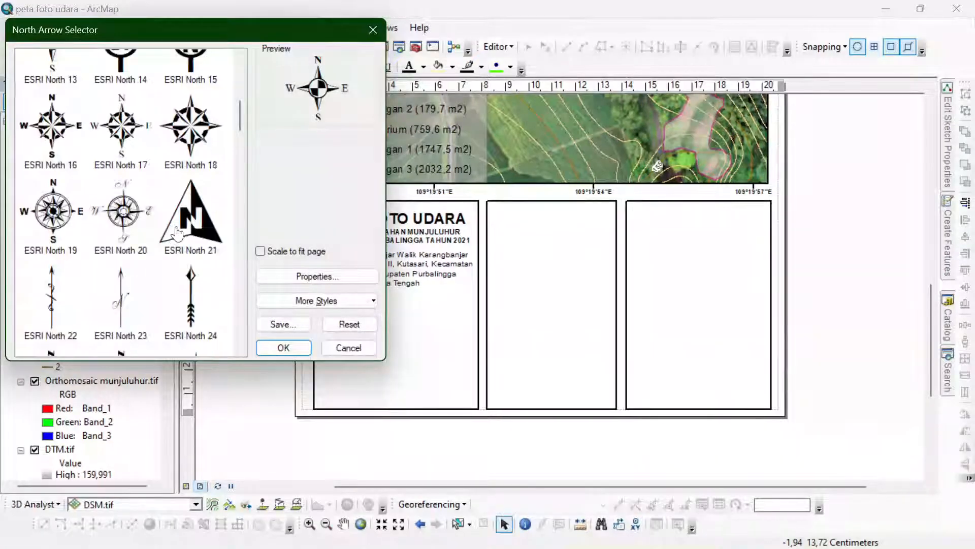
click(176, 233)
scroll(179, 300, down, 8)
scroll(144, 276, down, 5)
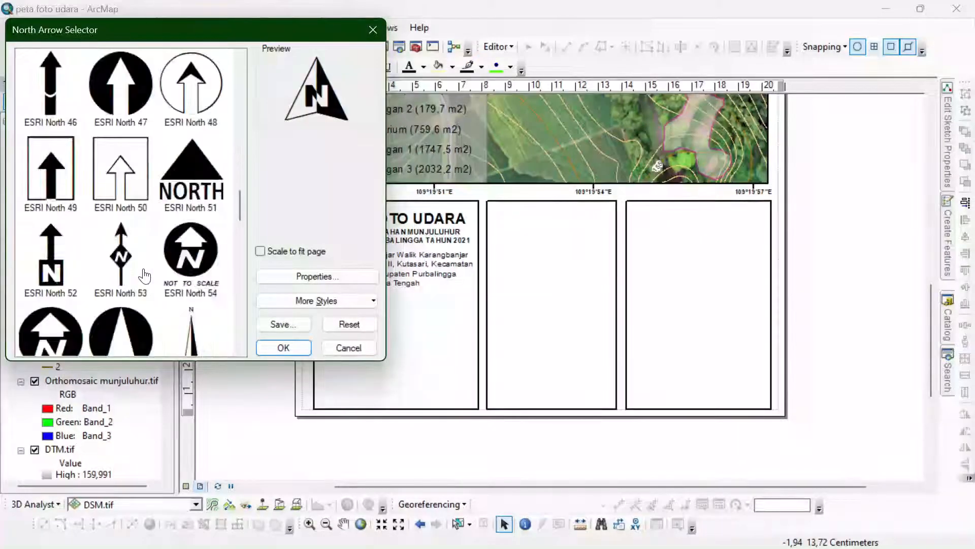
scroll(143, 276, up, 9)
scroll(132, 264, down, 10)
scroll(119, 249, up, 3)
click(191, 174)
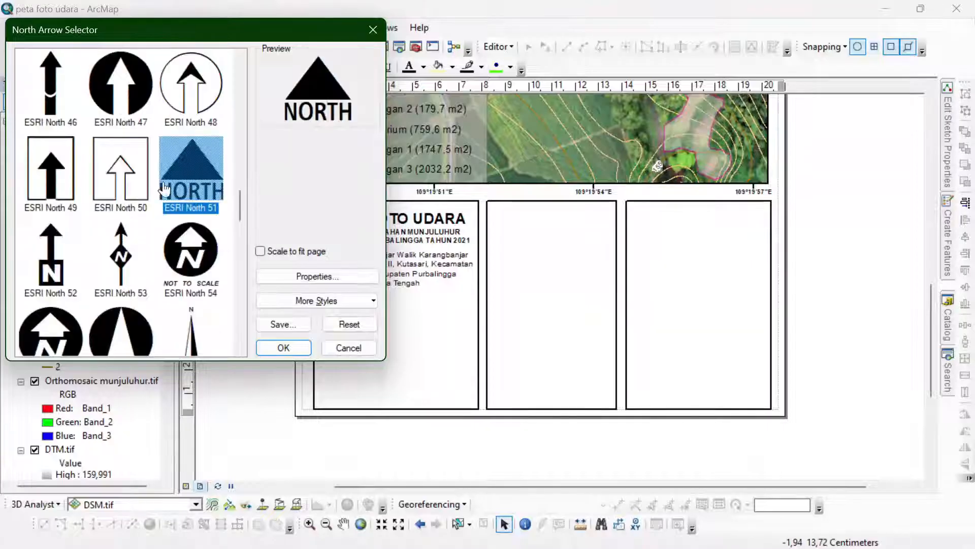
click(282, 347)
- Place the north arrow below the address text in the first box and centre it under that text
drag(483, 325, 431, 357)
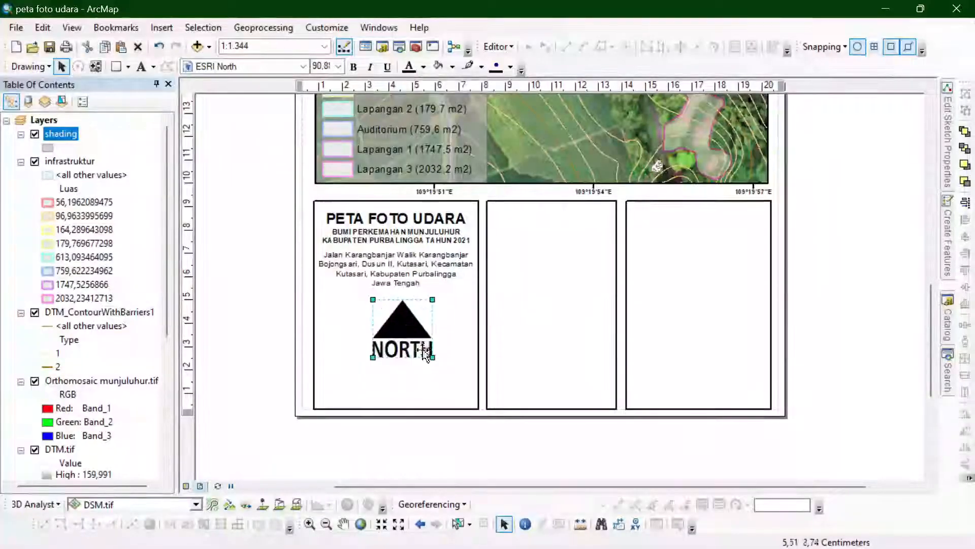
drag(405, 310, 393, 299)
shift+click(395, 278)
click(965, 237)
click(912, 264)
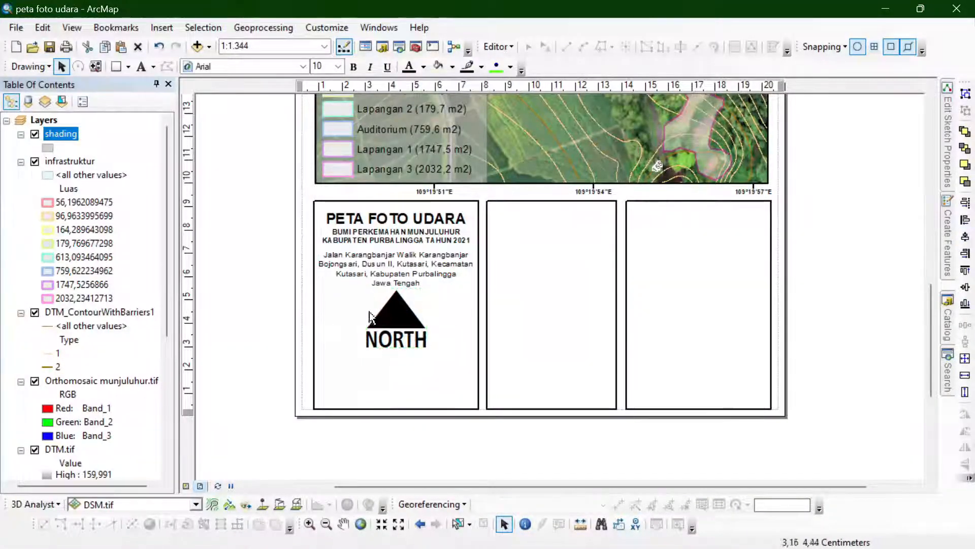
- Insert an alternating scale bar with 2 divisions, 2 subdivisions, Kilometers as division units and the unit label below center
click(171, 24)
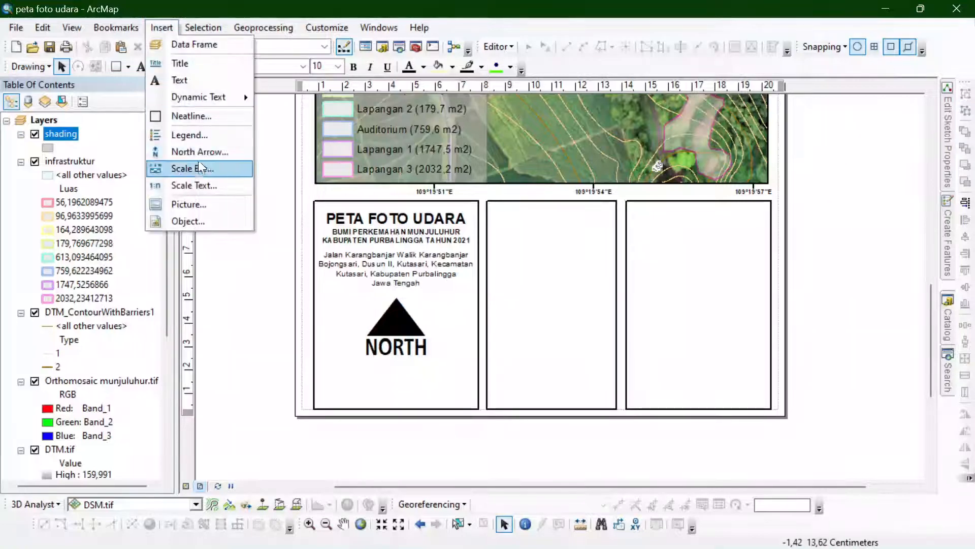
click(185, 166)
click(293, 352)
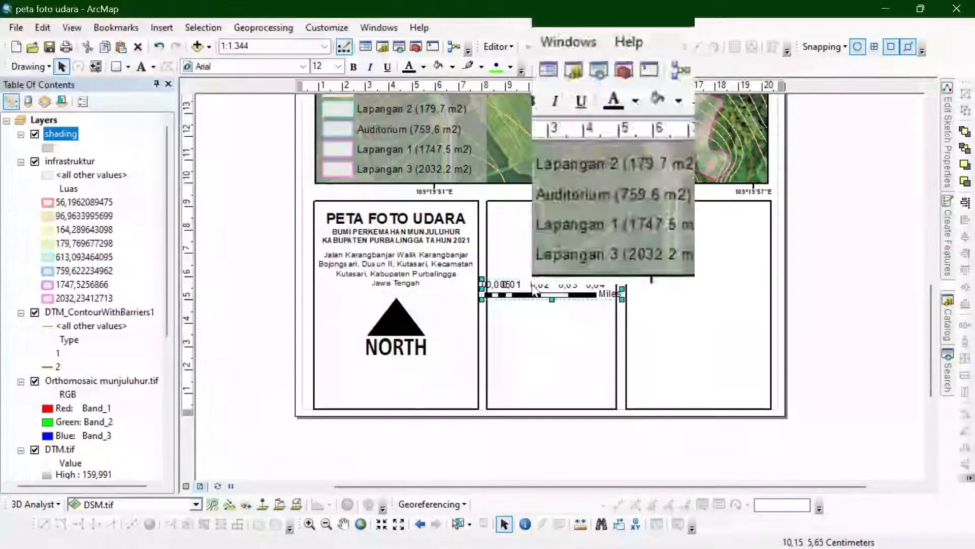
double_click(556, 279)
click(487, 194)
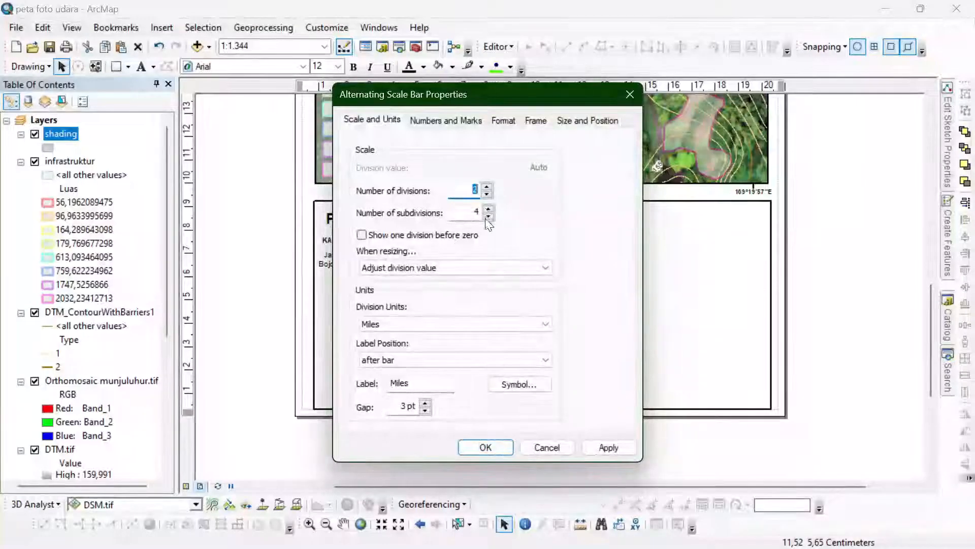
click(488, 215)
click(488, 215)
click(468, 324)
click(386, 385)
click(420, 359)
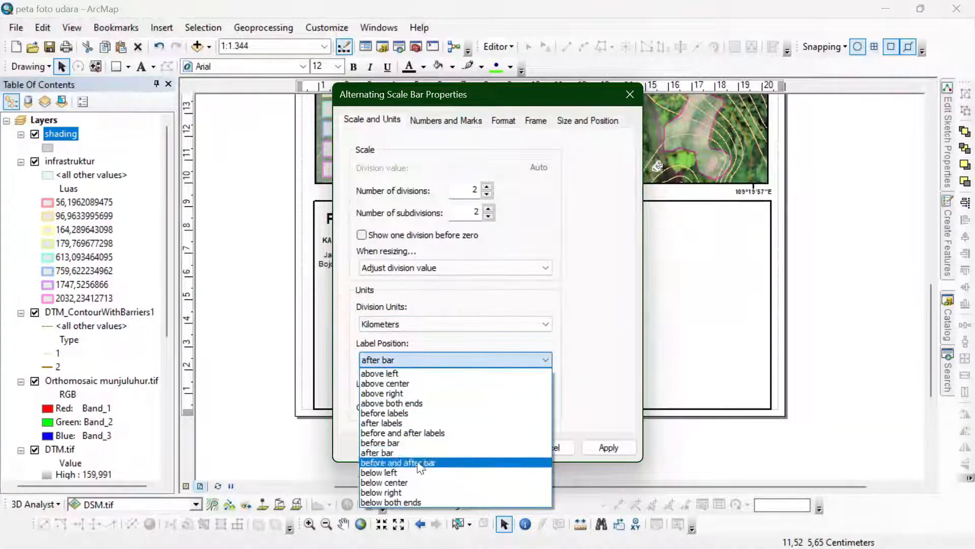
click(384, 482)
click(487, 447)
- Place the scale bar beneath the north arrow, widen it, and set its division units to Meters
drag(389, 391, 406, 379)
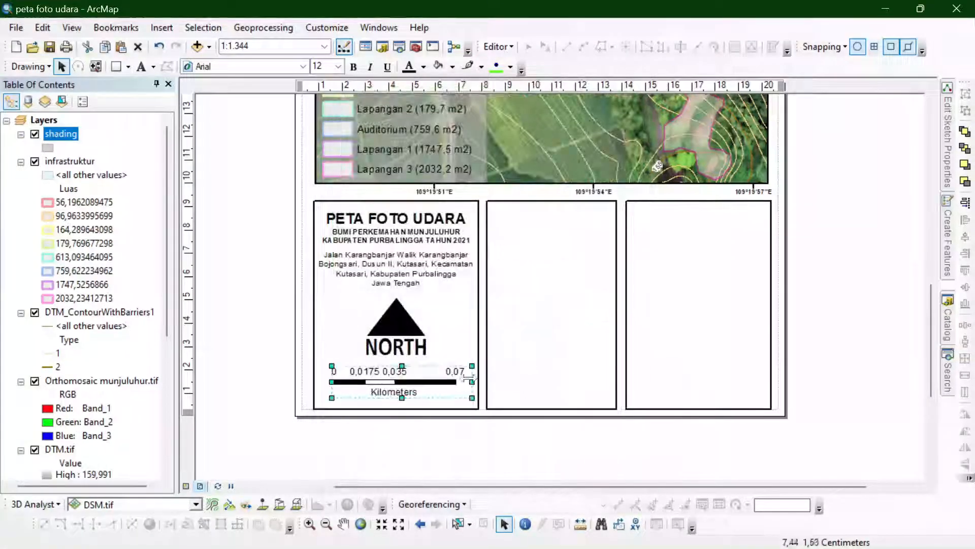
drag(472, 382, 485, 384)
right_click(456, 385)
click(472, 371)
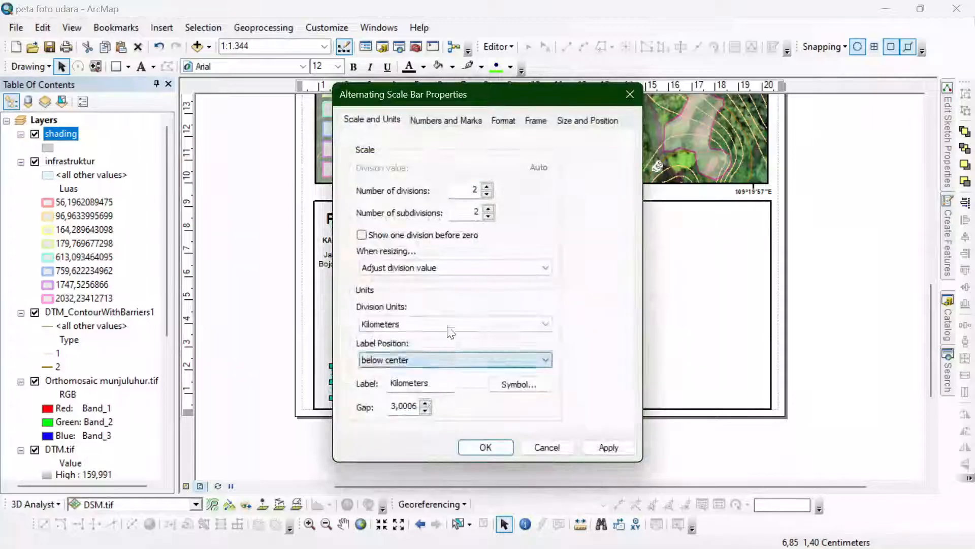
click(446, 324)
click(432, 395)
click(485, 446)
- Fit the scale bar inside the first box and centre it under the north arrow
mouse_move(487, 382)
mouse_down()
mouse_move(474, 384)
mouse_move(486, 386)
mouse_up()
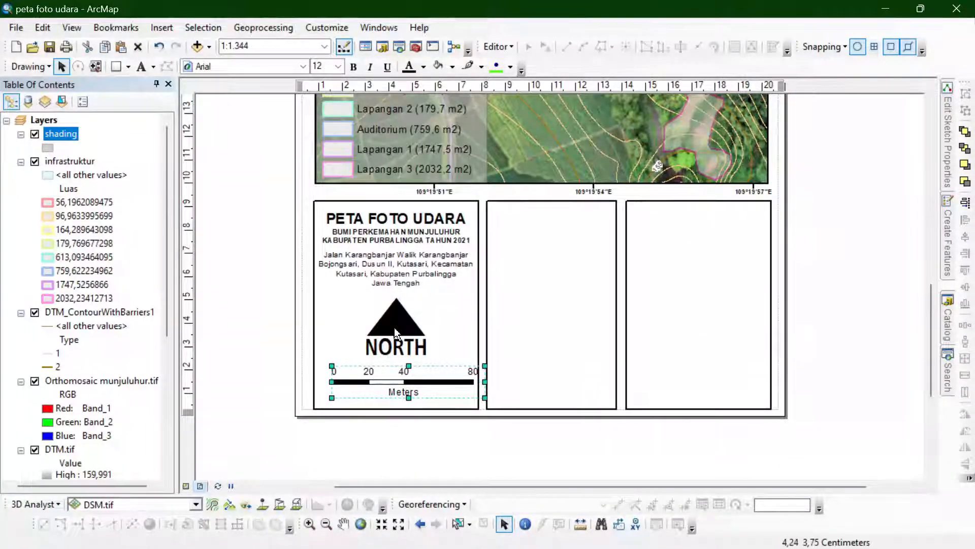
click(634, 357)
click(450, 381)
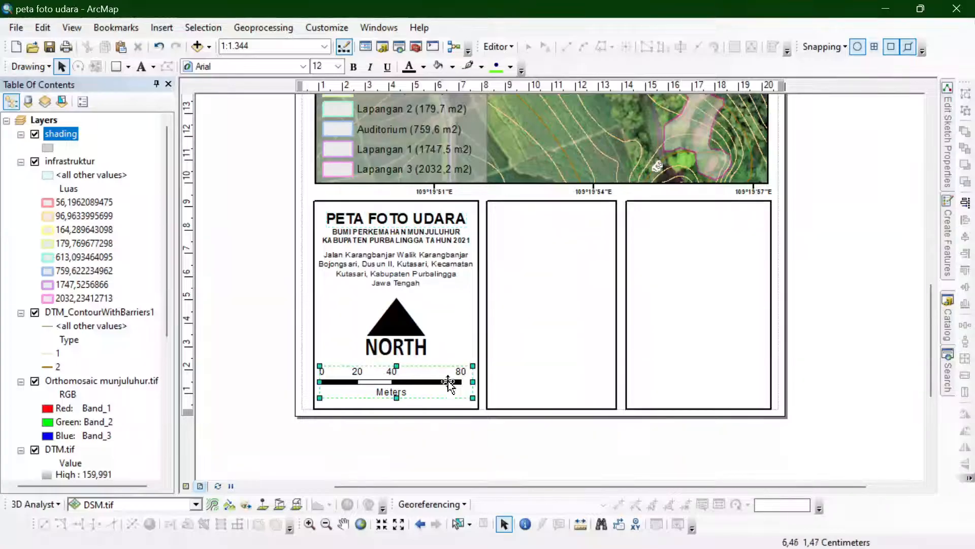
shift+click(411, 333)
click(967, 238)
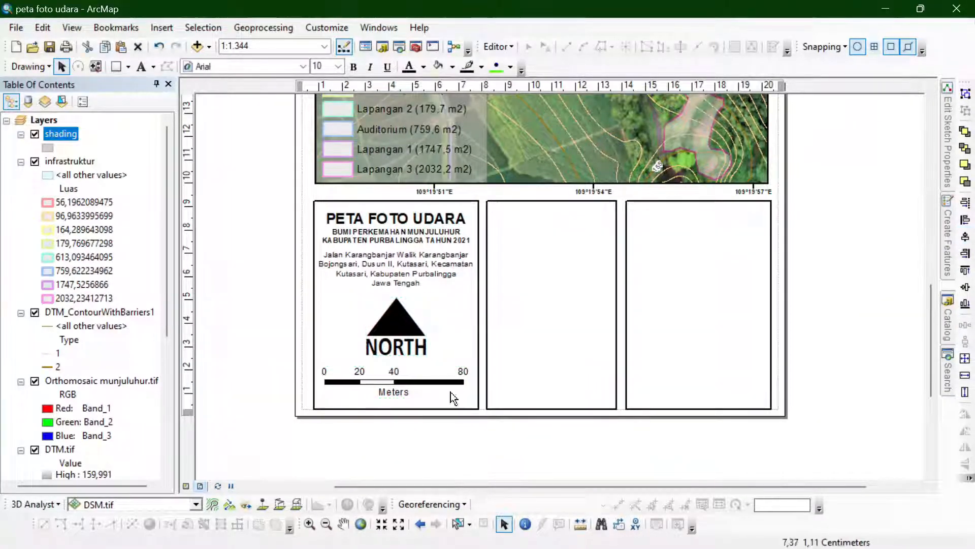
click(325, 363)
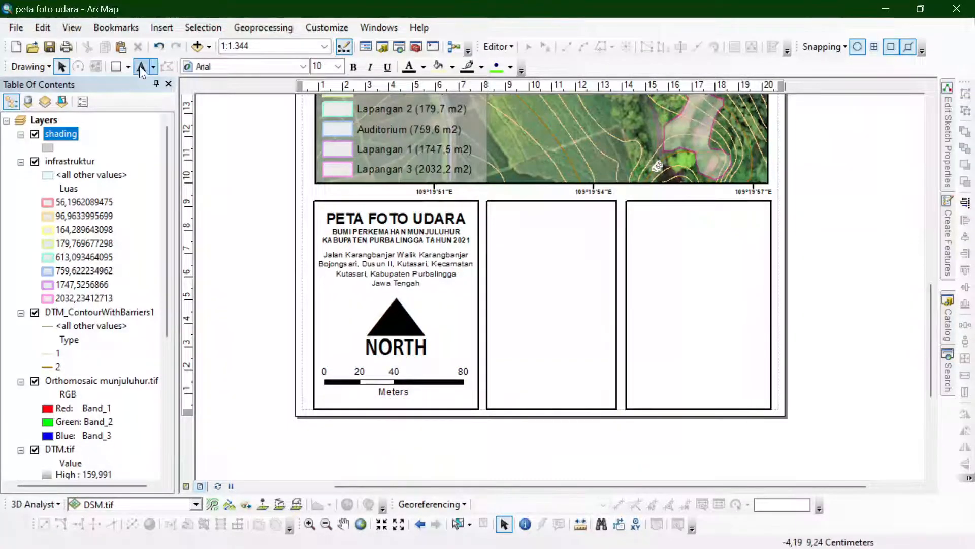
- Insert the coordinate system dynamic text and remove its lines from False Easting through Latitude Of Origin
click(162, 28)
mouse_move(200, 96)
click(327, 237)
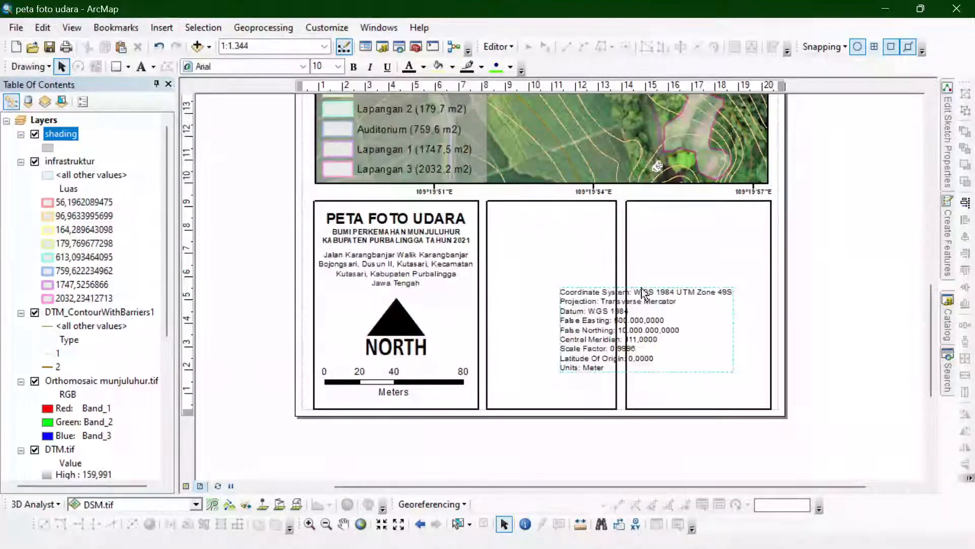
right_click(635, 345)
click(662, 335)
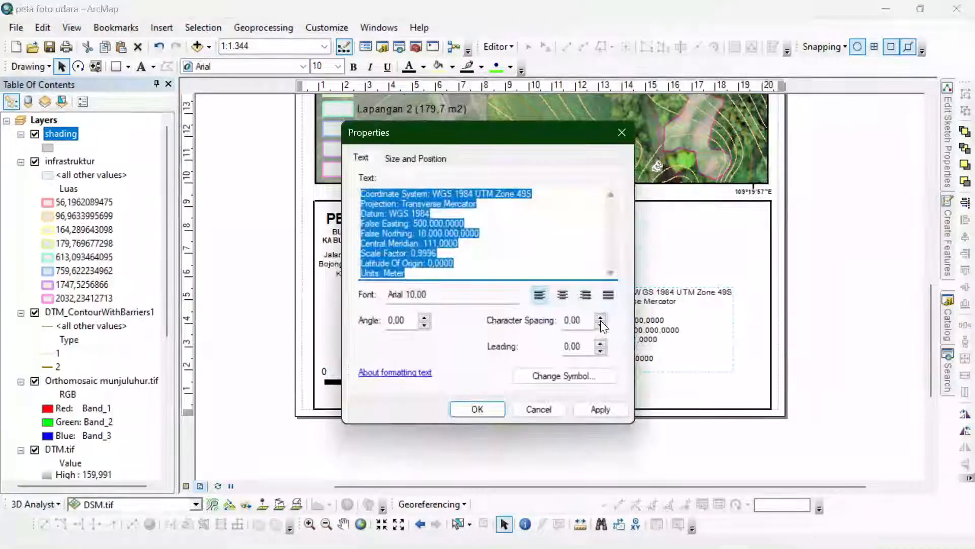
drag(464, 266, 358, 222)
key(BackSpace)
click(478, 409)
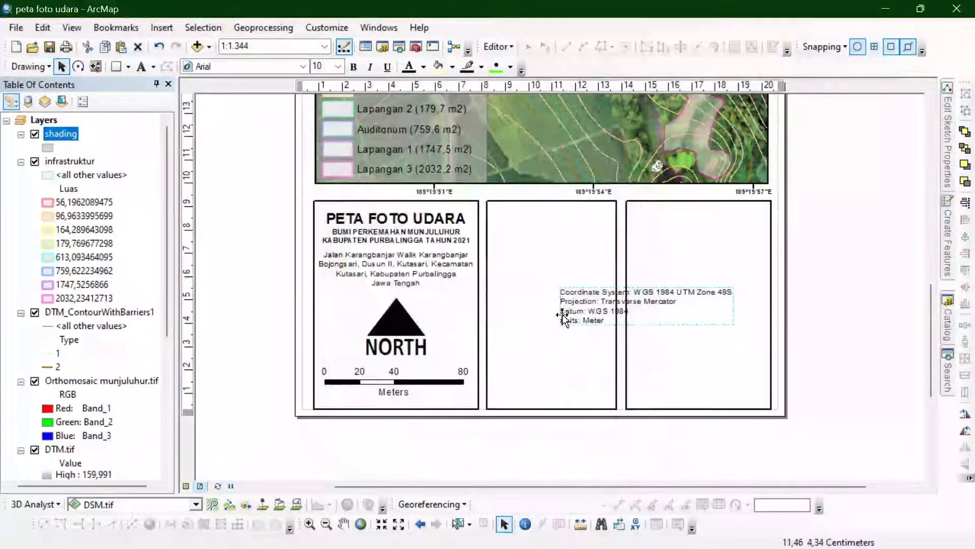
- Move the coordinate system text into the second box and break its first line before "UTM Zone 49S"
drag(627, 314, 530, 246)
double_click(559, 244)
click(478, 194)
key(Return)
click(477, 408)
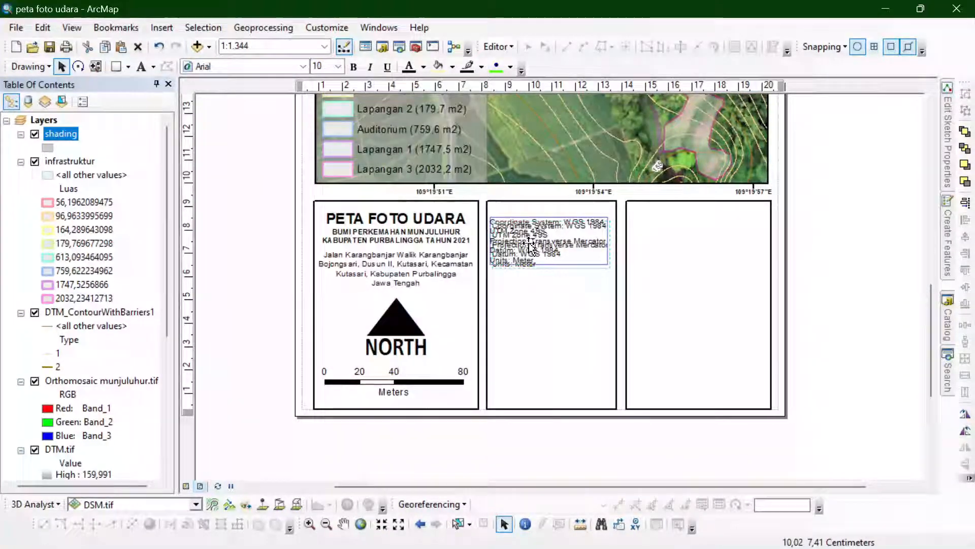
- Turn a copy of the subtitle into the heading "Sistem Koordinat", placed above the coordinate text at size 10
double_click(410, 242)
text(Sistem Koordinat)
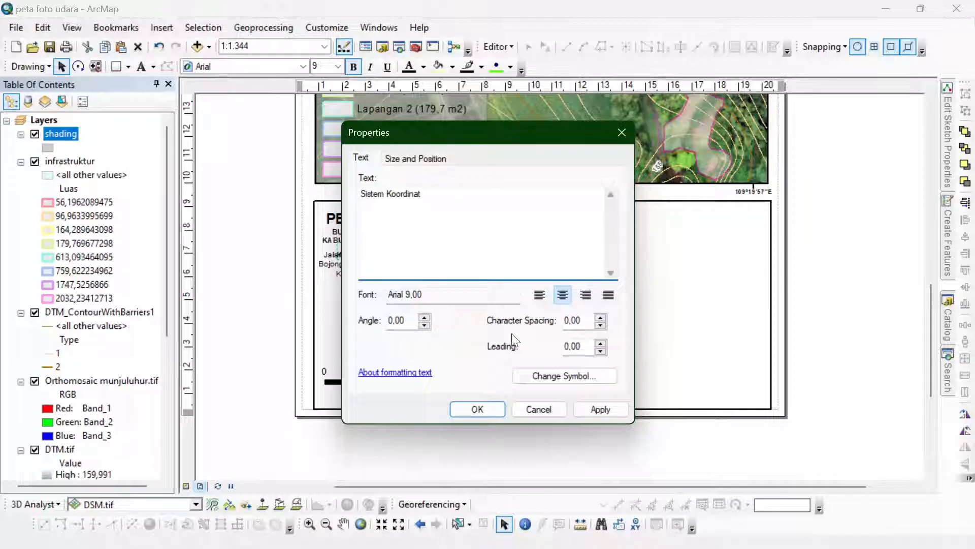
click(479, 408)
drag(420, 258, 532, 216)
click(339, 66)
click(322, 135)
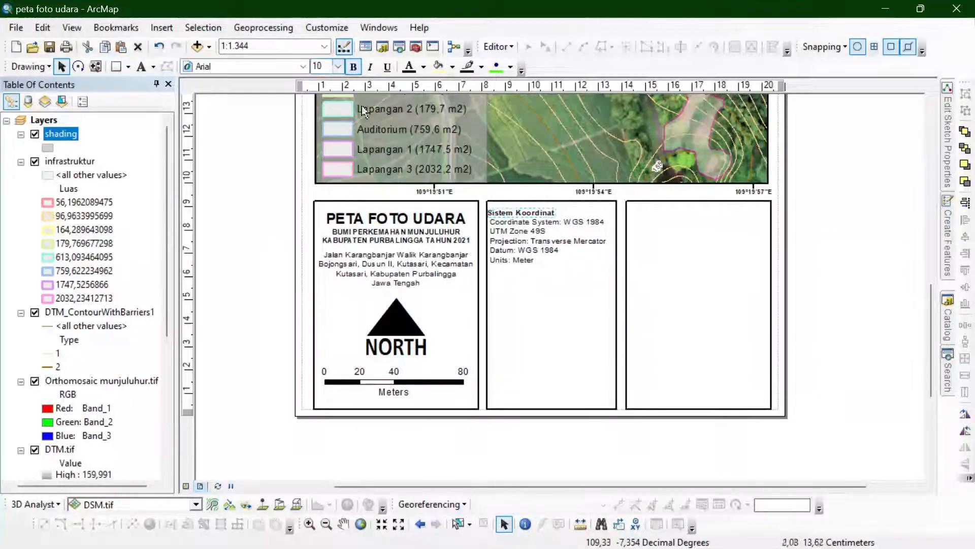
- Set the bold "Sistem Koordinat" heading to size 11 and move it up near the second box's top edge
click(512, 233)
click(353, 66)
click(338, 67)
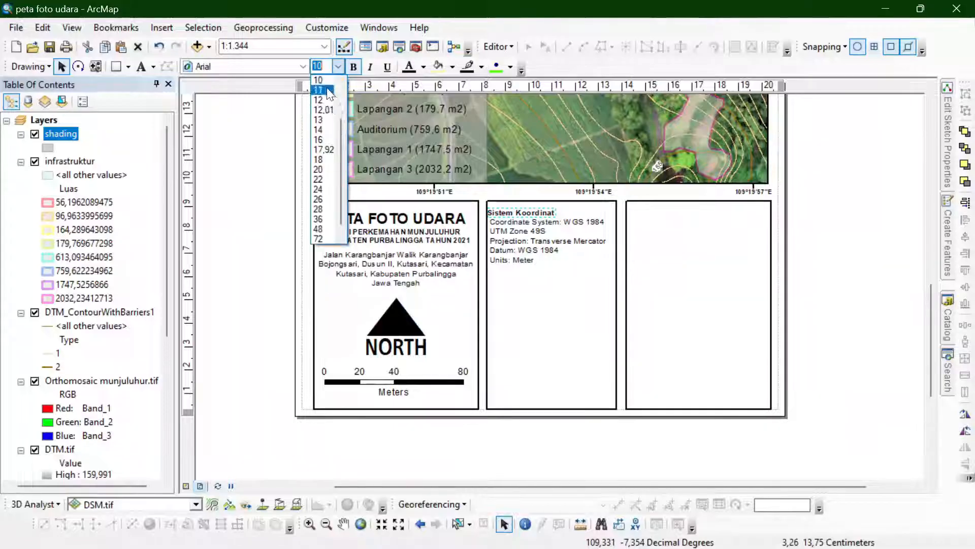
click(322, 144)
drag(528, 216, 533, 210)
- Left-align the coordinate text with its heading along the second box's left edge and close the gap between them
drag(510, 248, 522, 258)
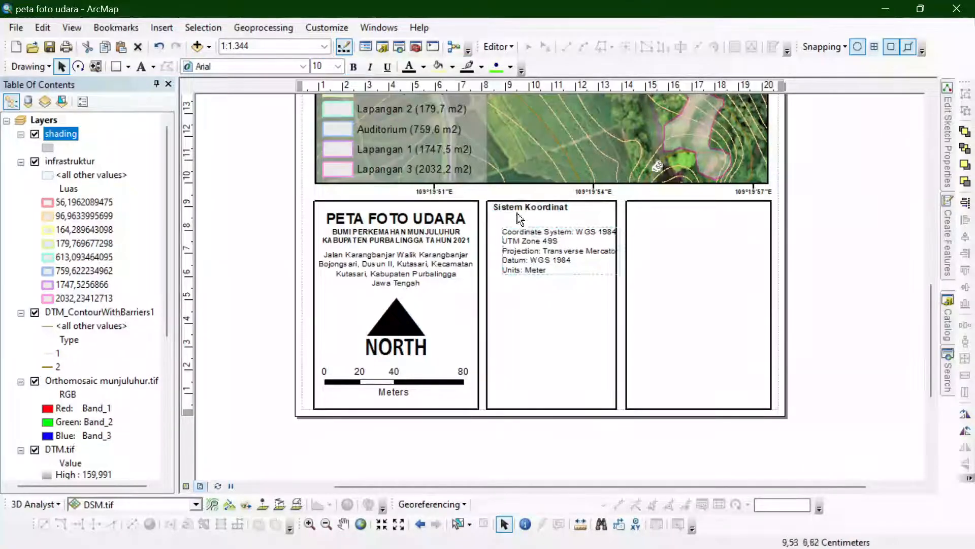
drag(516, 209, 512, 211)
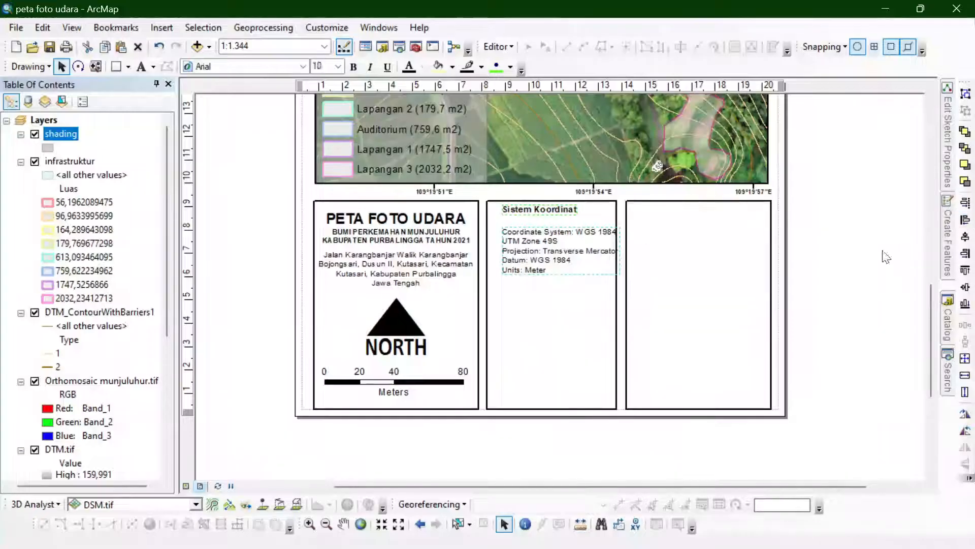
click(542, 237)
click(965, 220)
click(851, 262)
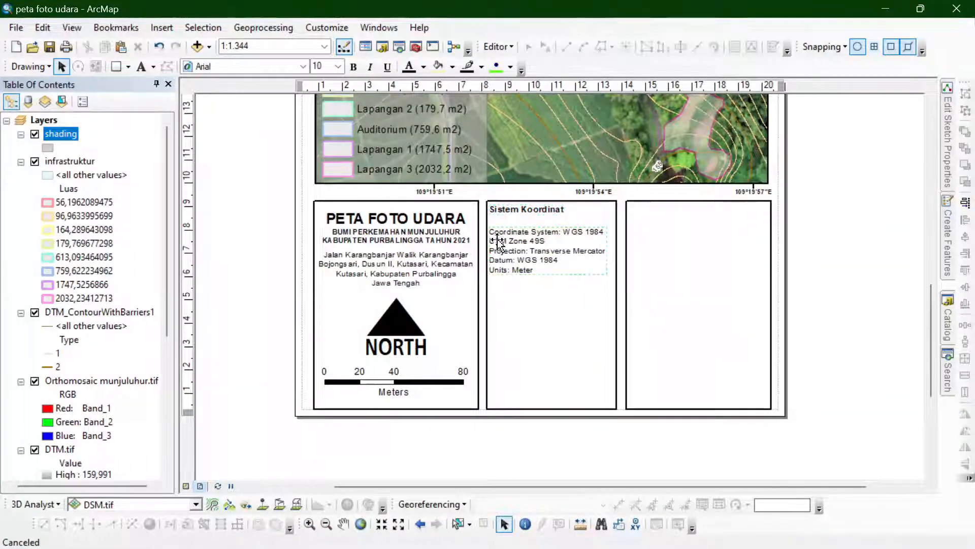
drag(511, 263, 510, 247)
- Place a horizontal guide below the coordinate text and draw a divider line about 5.5 cm long across the second box
scroll(549, 247, down, 3)
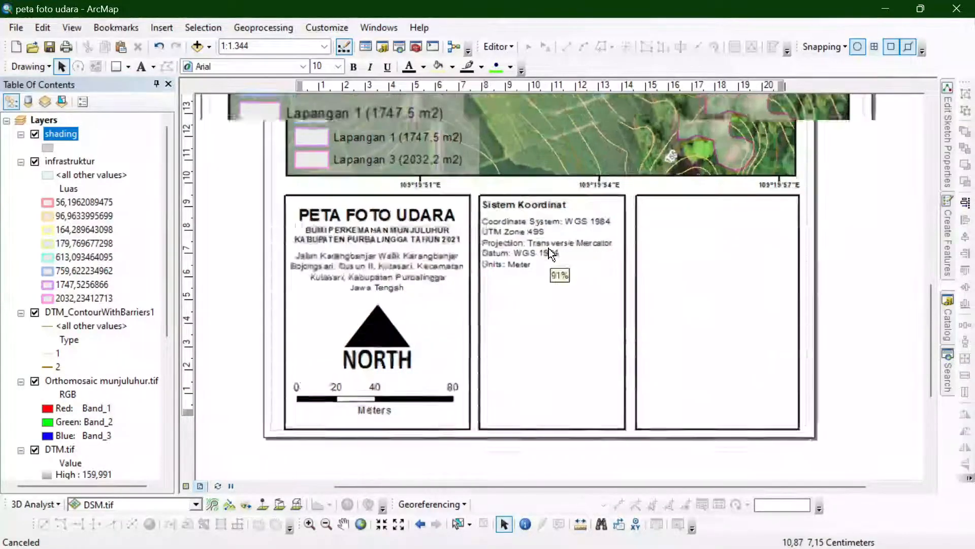
drag(191, 261, 191, 279)
click(128, 66)
click(135, 148)
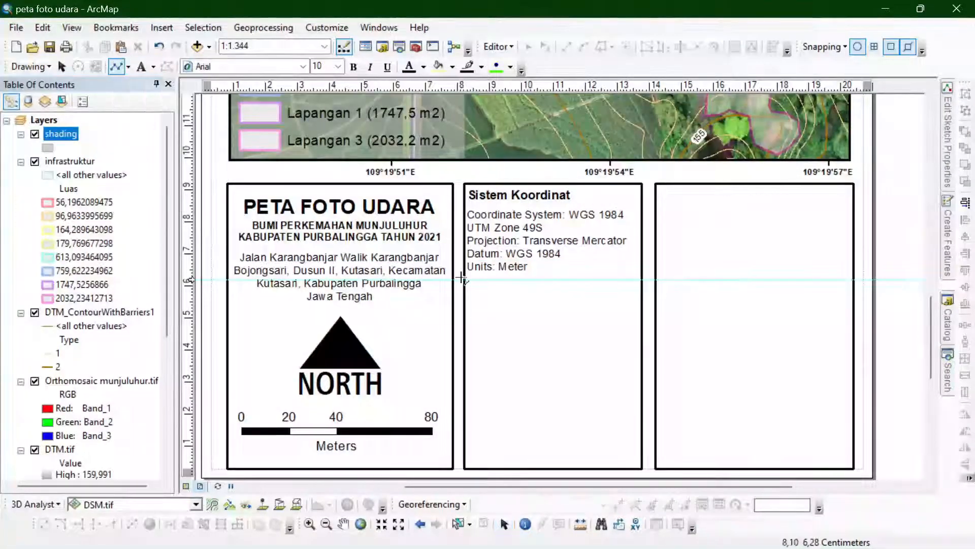
click(465, 279)
double_click(641, 279)
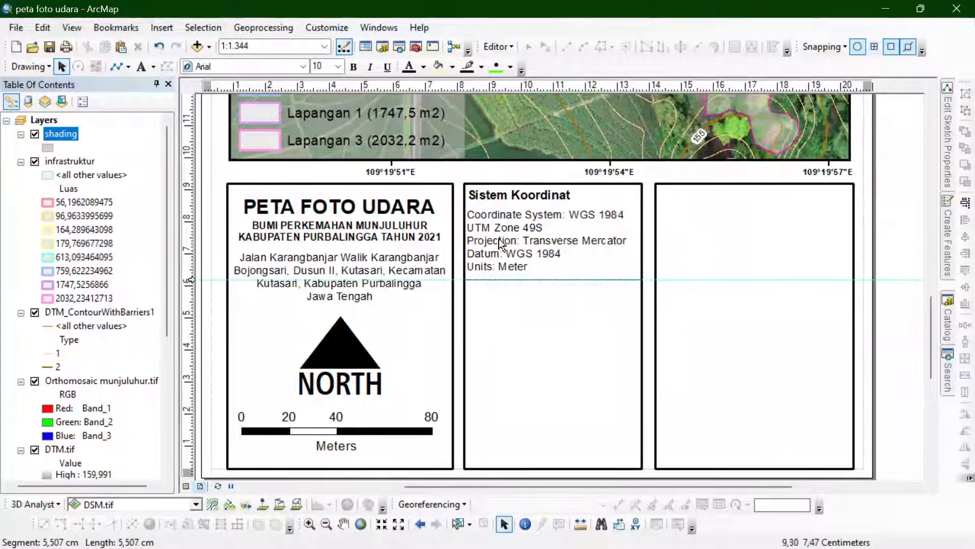
- Duplicate the "Sistem Koordinat" heading, place the copy below the divider line, and clear the horizontal guide
click(495, 195)
key(ctrl+c)
key(ctrl+v)
drag(512, 214, 498, 317)
right_click(194, 279)
click(245, 329)
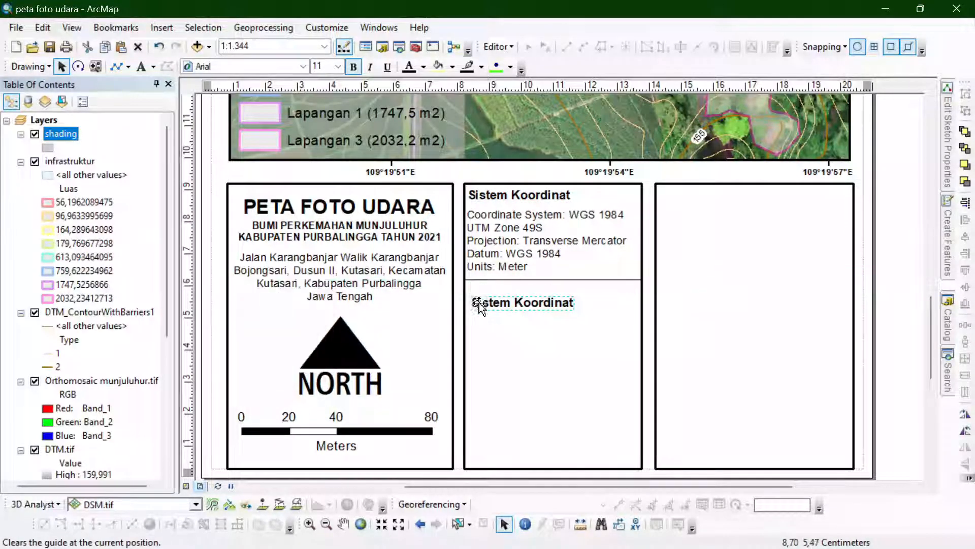
- Change the copied heading to "Sumber Foto" and left-align it with the "Sistem Koordinat" heading
double_click(480, 303)
text(Sumber fo)
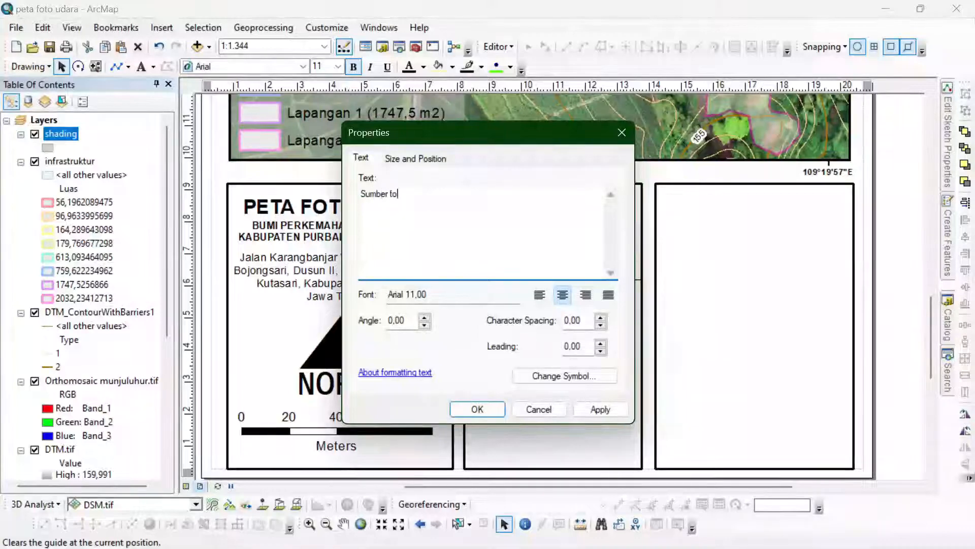
text(to)
key(Return)
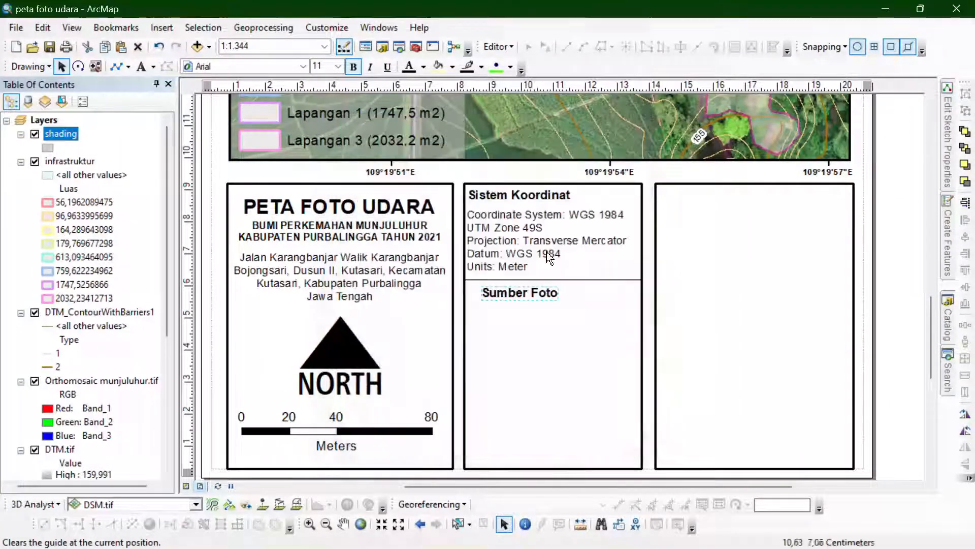
shift+click(501, 197)
click(965, 219)
click(759, 234)
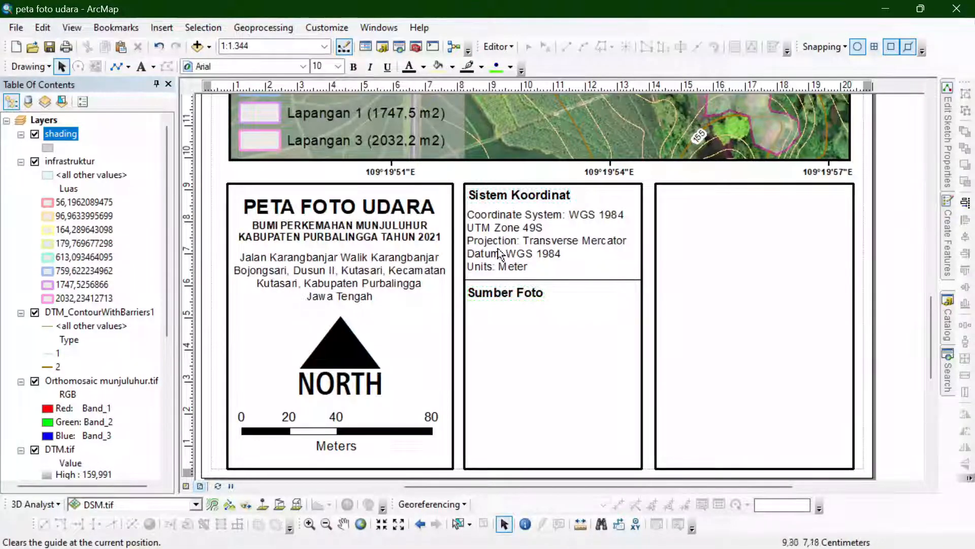
- Duplicate the coordinate text block, place the copy beneath "Sumber Foto", and left-align it with that heading
click(502, 241)
key(ctrl+c)
key(ctrl+v)
drag(508, 255, 490, 331)
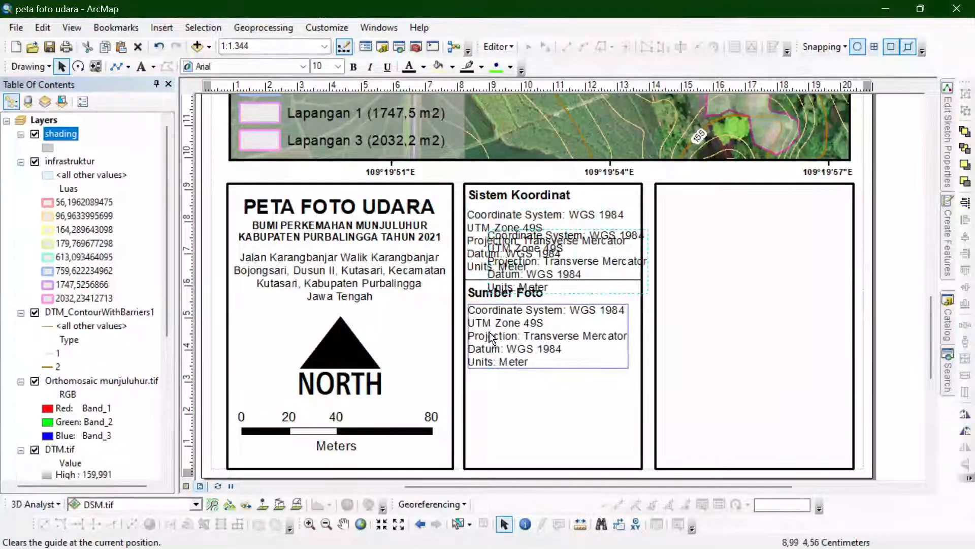
shift+click(491, 298)
click(965, 220)
click(909, 245)
scroll(508, 229, up, 3)
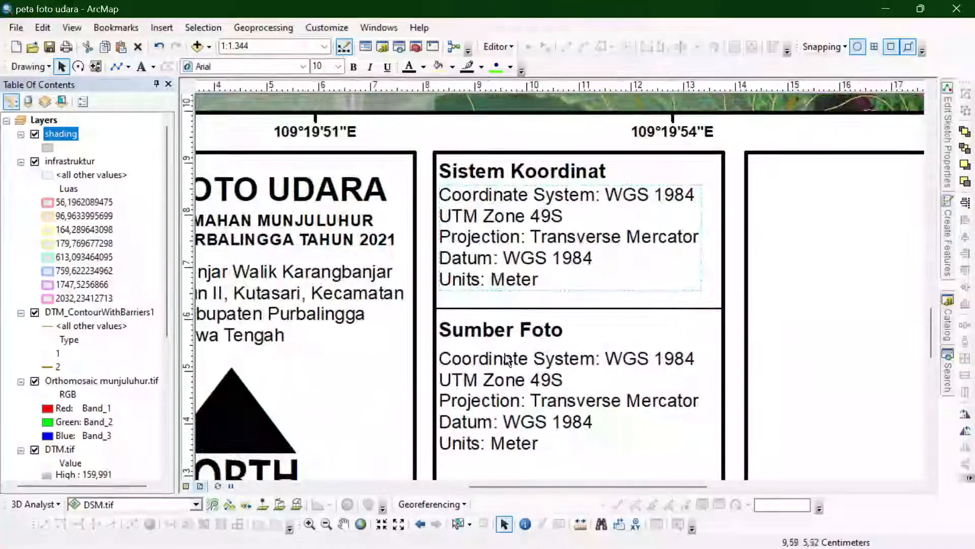
- Replace the text under "Sumber Foto" with Drone: DJI Phantom 4 Pro, Tanggal akuisisi: 10 Sept 2021, Jumlah foto: 48, Ketinggian: 100 meter, Overlap: 75%, Resolusi GSD: 3,56 cm/pix
scroll(567, 244, down, 3)
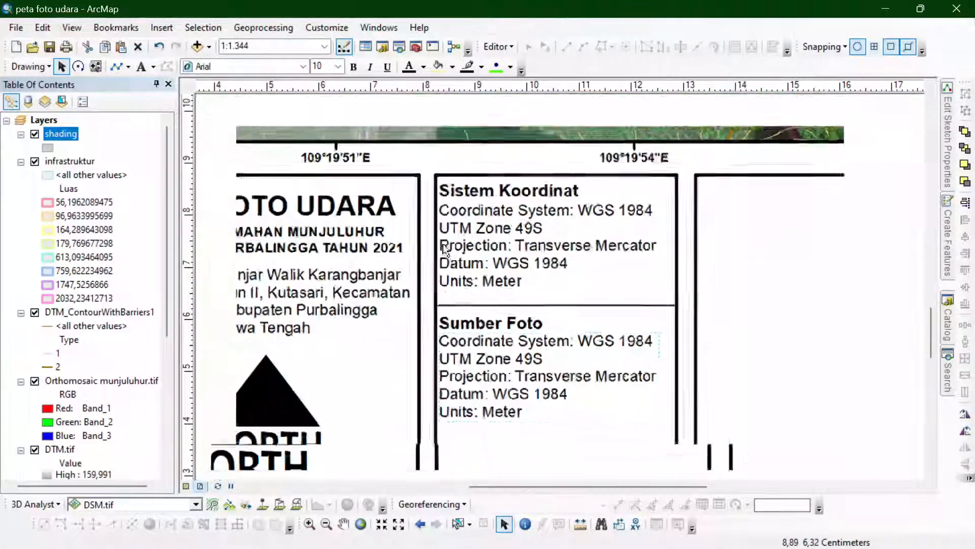
scroll(479, 264, up, 3)
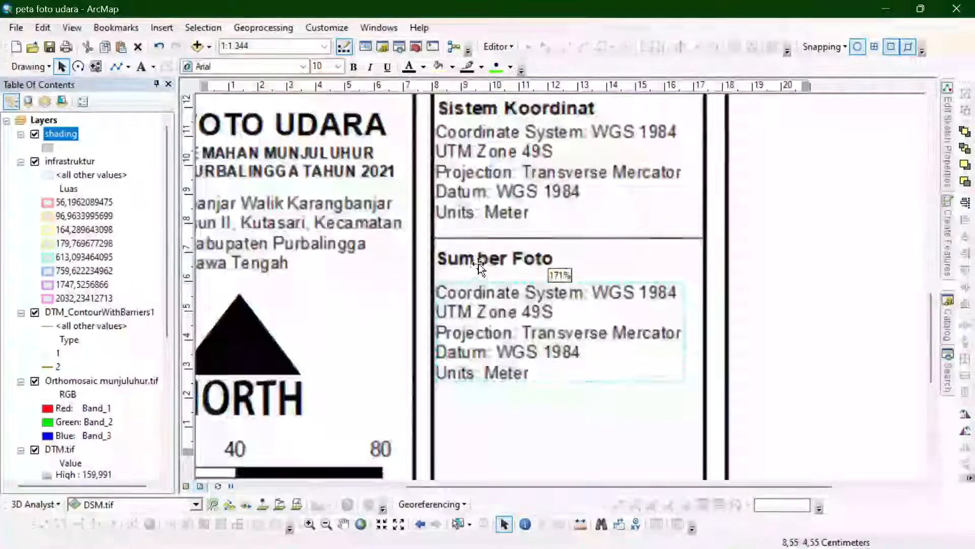
double_click(487, 204)
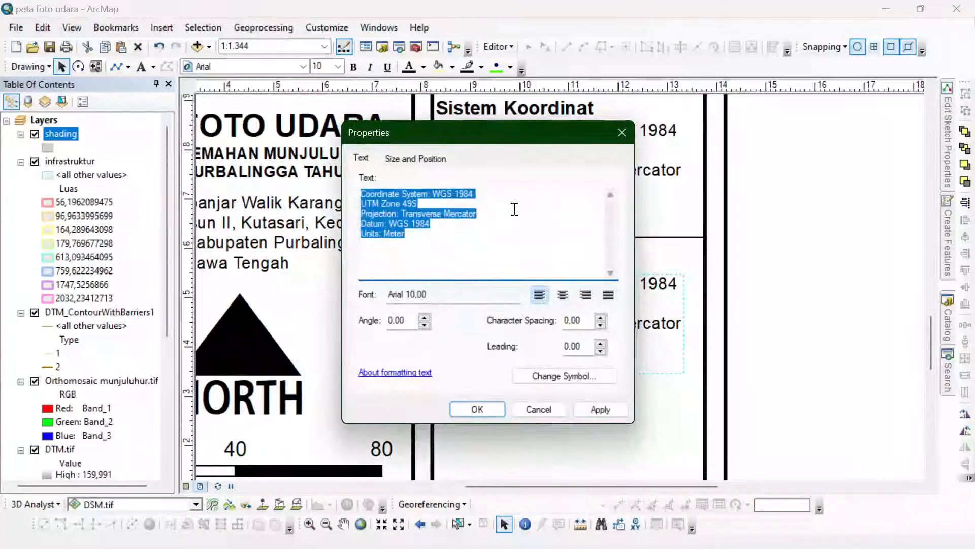
text(Drone: DJI Phantom 4 Pro)
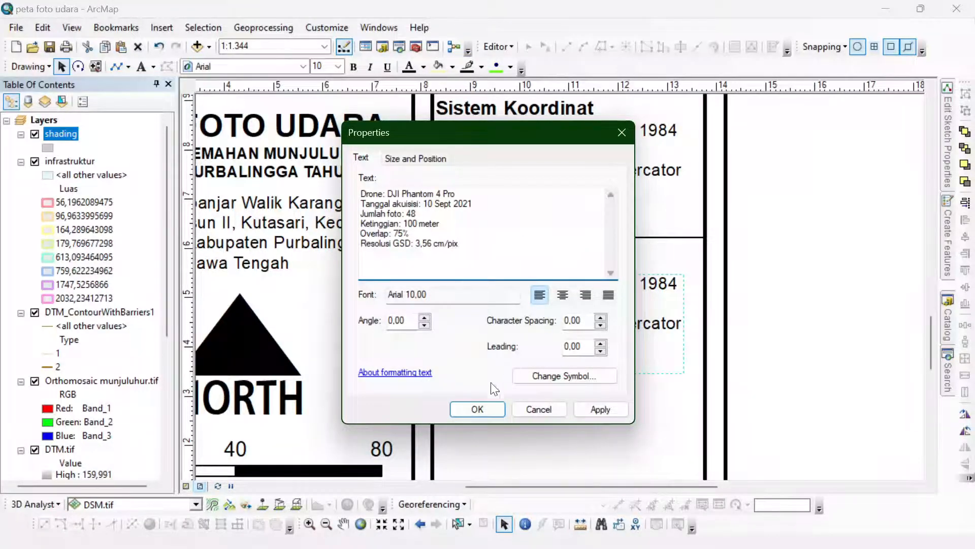
click(476, 409)
scroll(461, 144, down, 1)
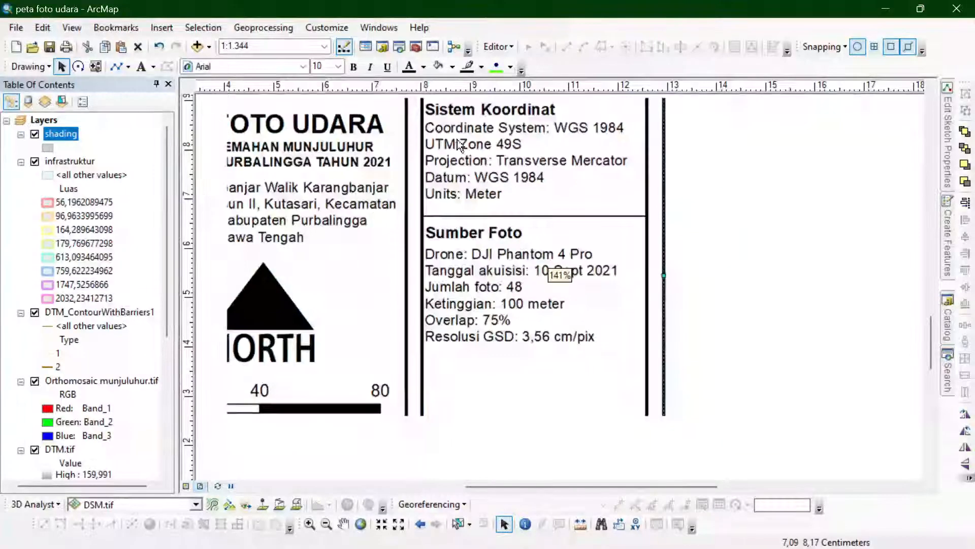
scroll(423, 164, up, 2)
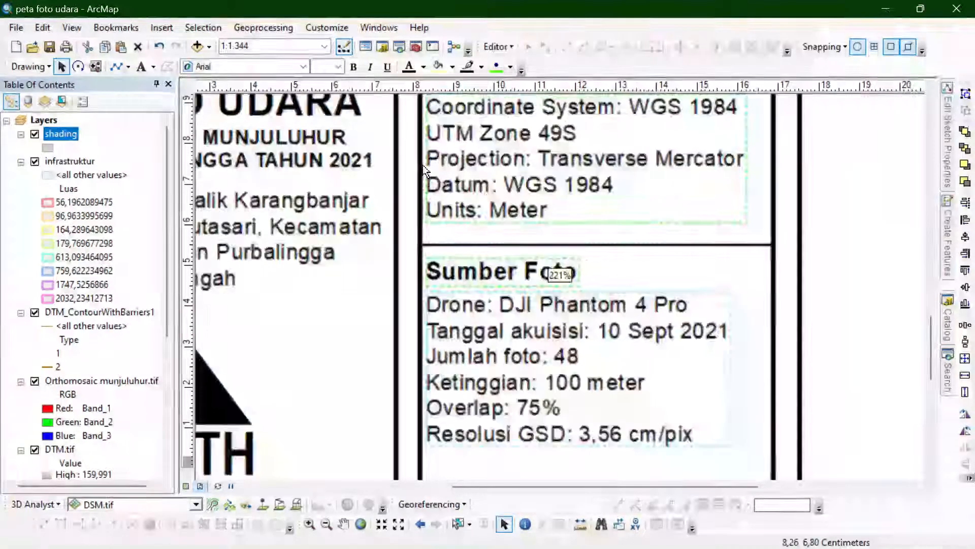
- Duplicate the divider line and place the copy just below the "Resolusi GSD" line in the second box
scroll(422, 164, down, 2)
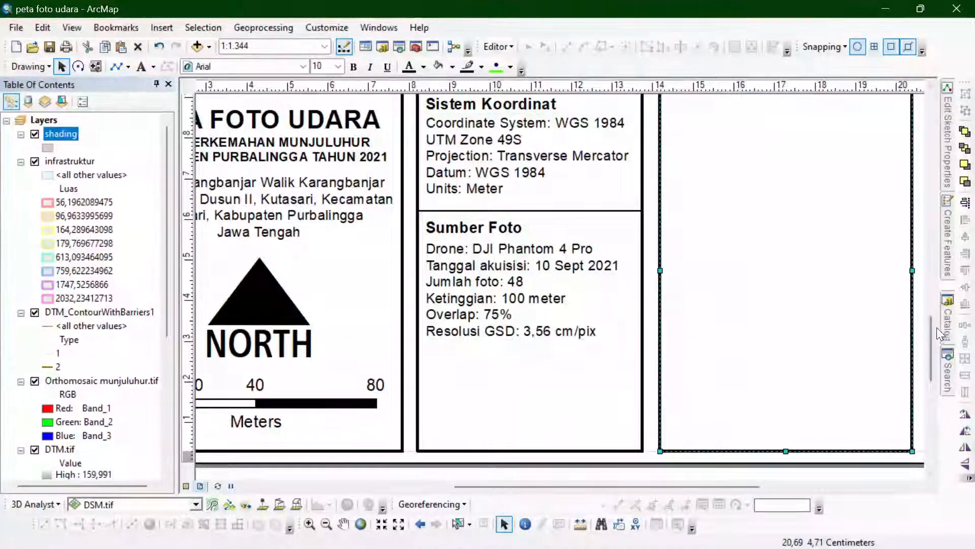
drag(937, 331, 937, 338)
drag(553, 123, 542, 267)
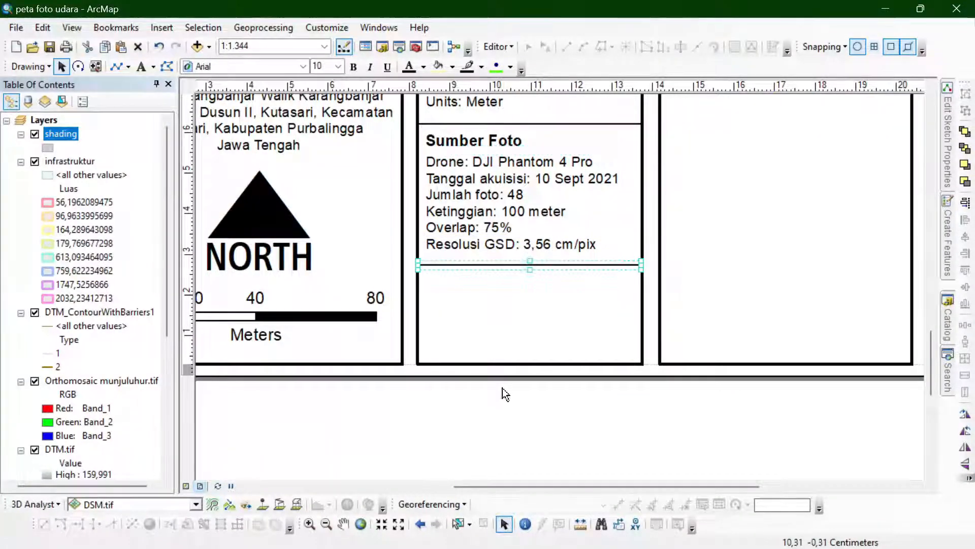
click(502, 388)
- Duplicate the "Sumber Foto" heading below the new divider, left-align the copy with the original, and change its text to "Pembuat Peta"
drag(444, 142, 447, 282)
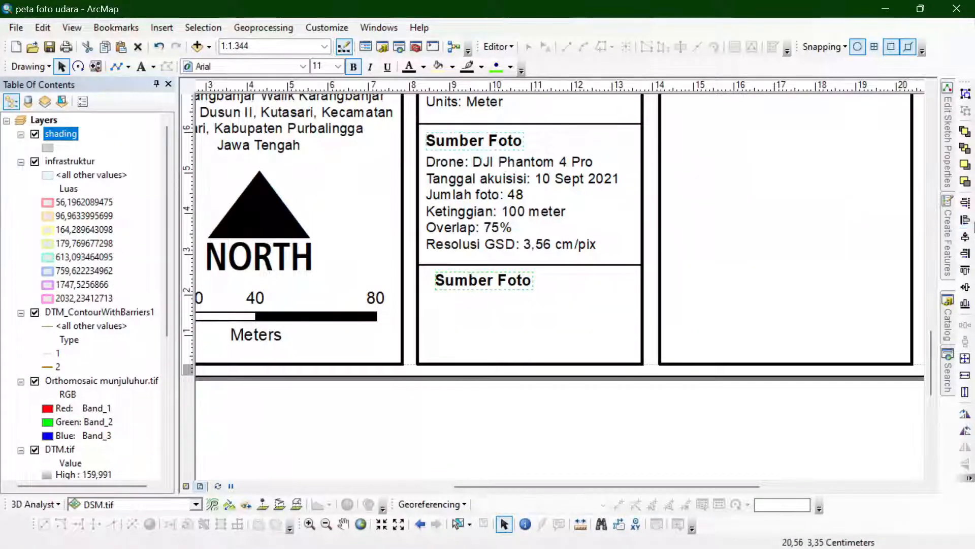
double_click(508, 284)
text(Pembuat Peta)
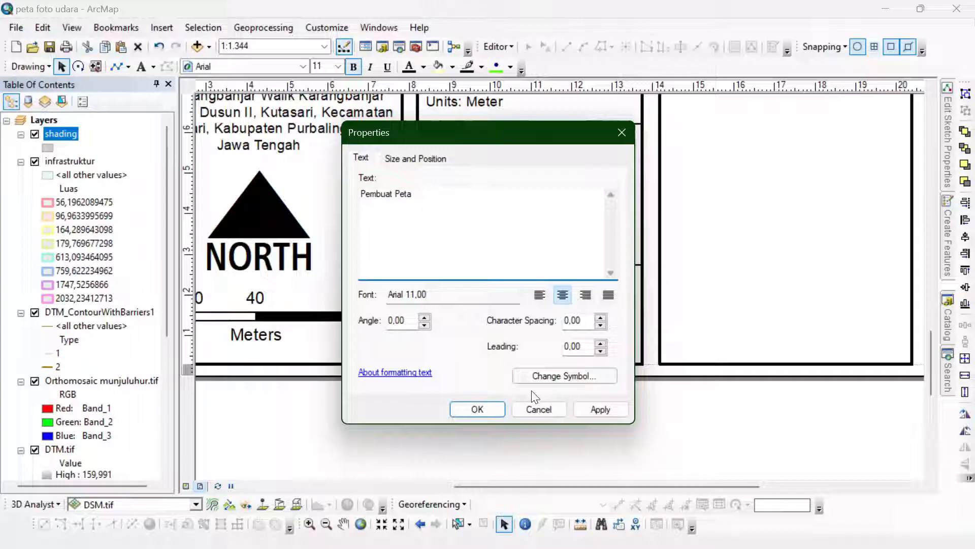
click(477, 409)
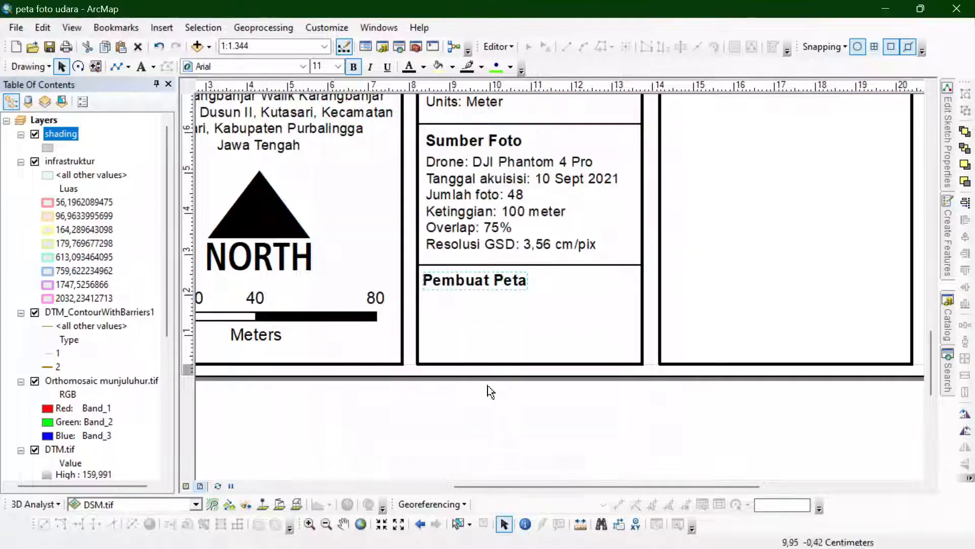
- Duplicate the photo details text block, place the copy beneath "Pembuat Peta", and left-align it with that heading
key(ctrl+c)
key(ctrl+v)
drag(474, 223, 465, 335)
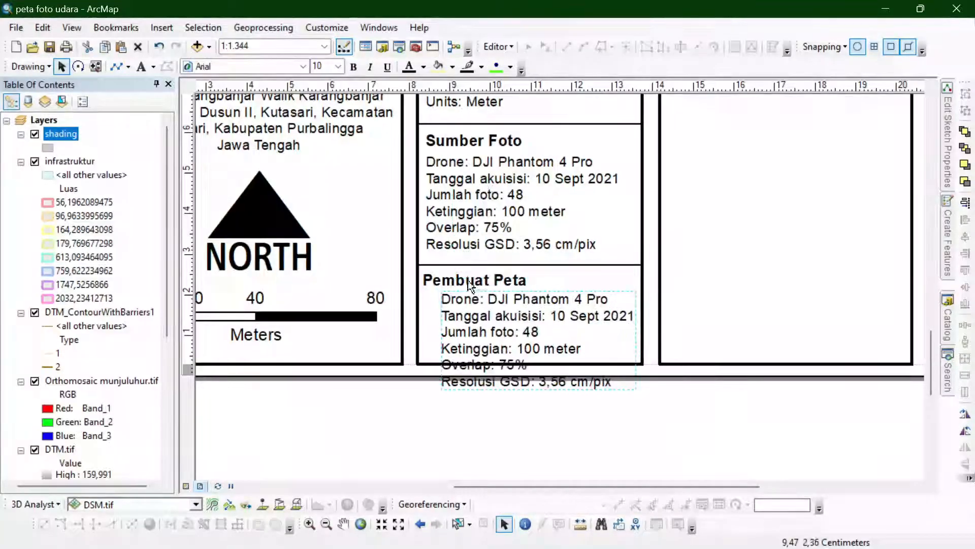
shift+click(468, 280)
click(965, 221)
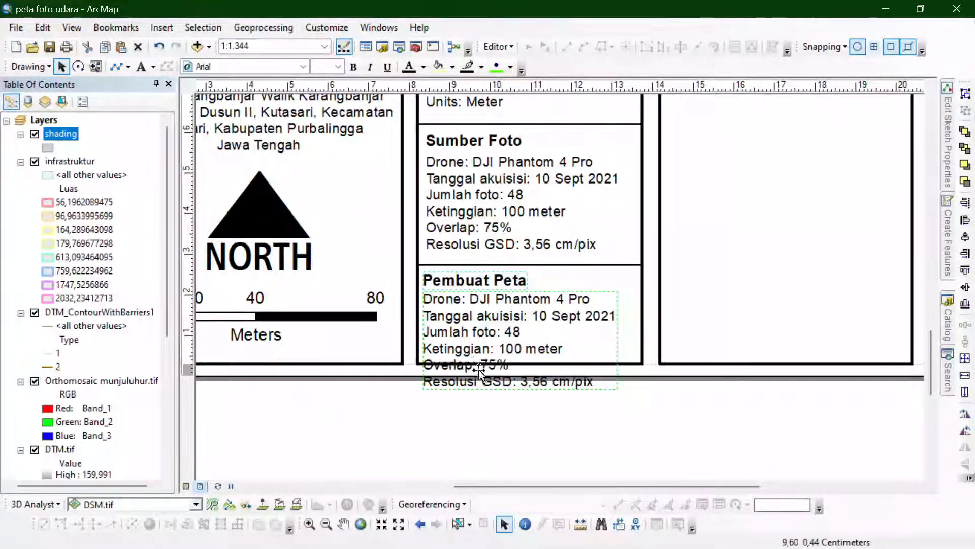
- Replace the copied text under "Pembuat Peta" with the map maker's full name followed by the student number (NIM) in parentheses
click(437, 327)
double_click(437, 325)
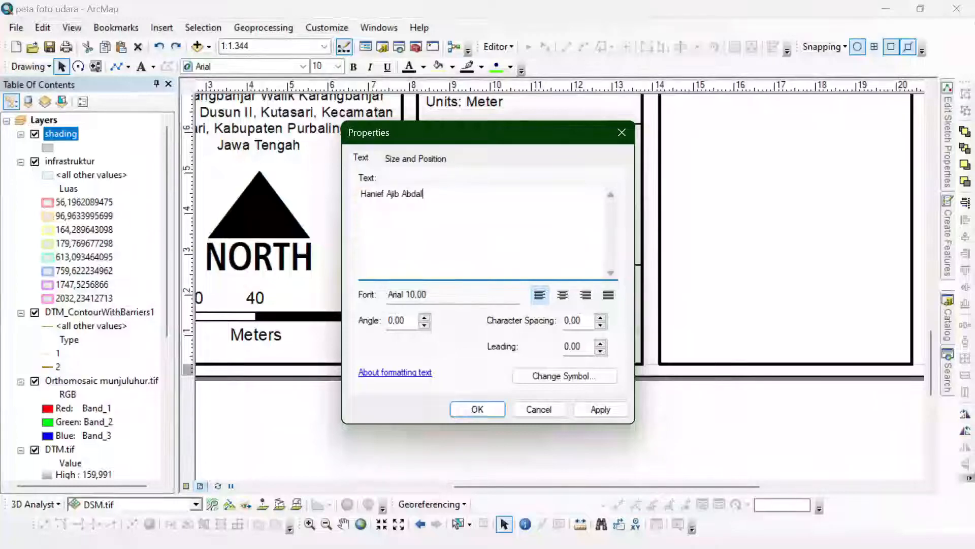
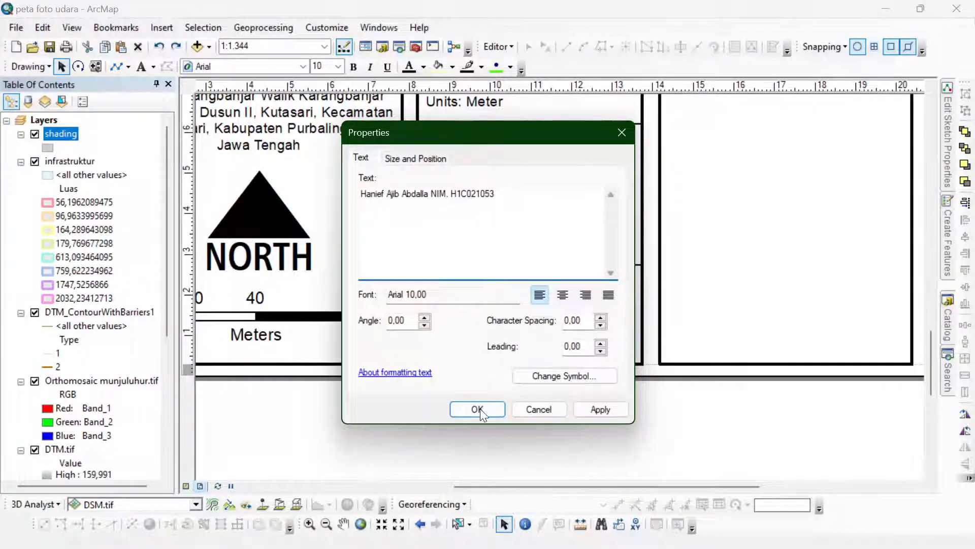
text(()
key(End)
text())
click(478, 408)
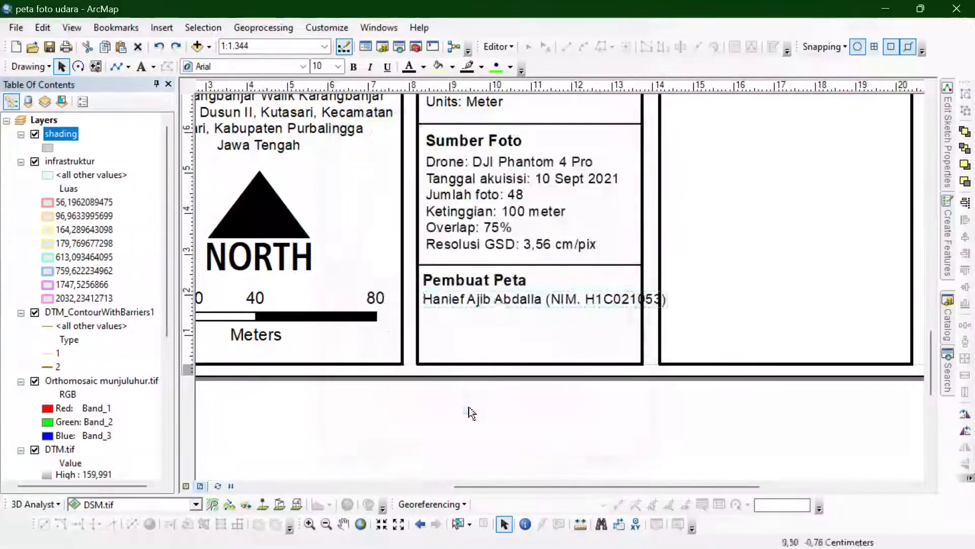
- Break the map maker text so the bracketed student number sits on its own line below the name
double_click(532, 300)
click(433, 192)
key(Return)
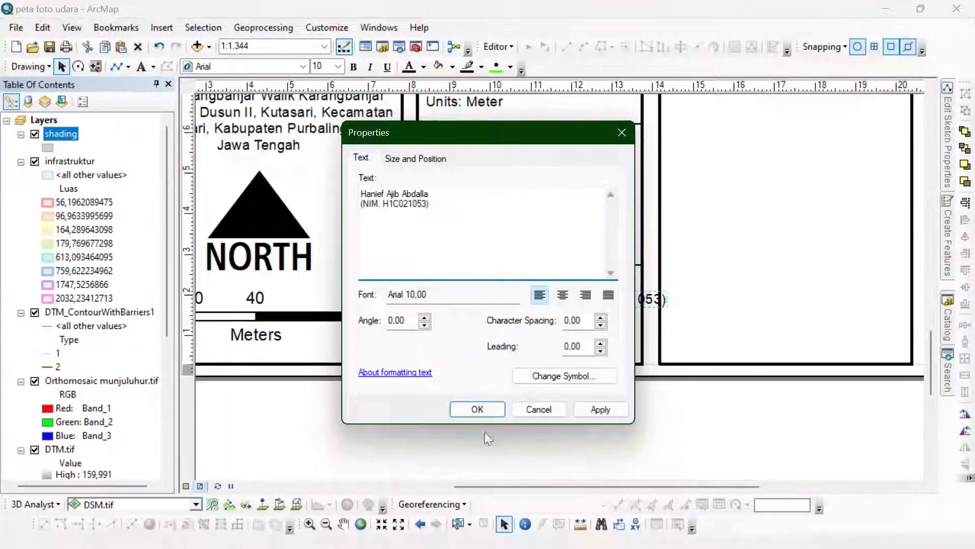
click(475, 408)
click(394, 433)
- Duplicate the "Sistem Koordinat" heading into the upper part of the empty third box and change its text to "Peta Indeks"
scroll(286, 411, down, 3)
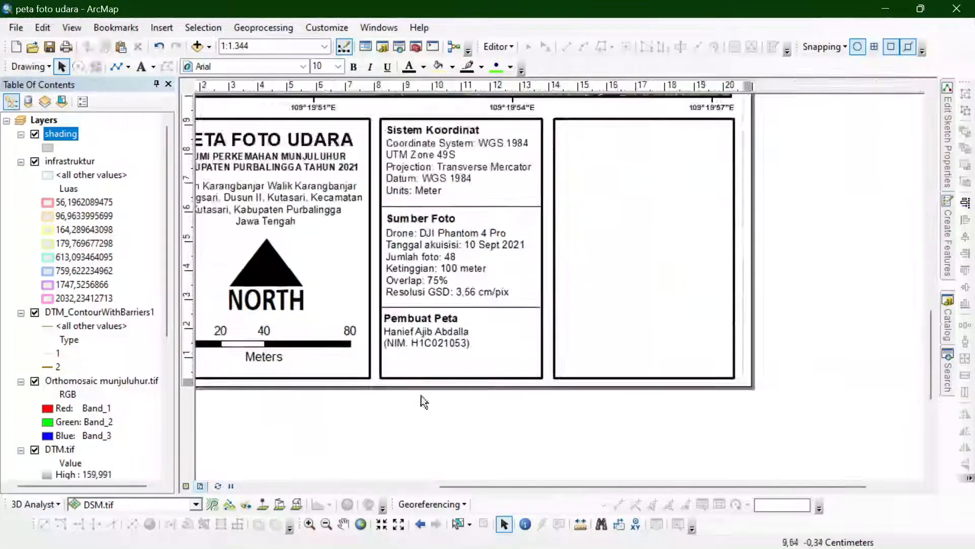
scroll(513, 389, down, 1)
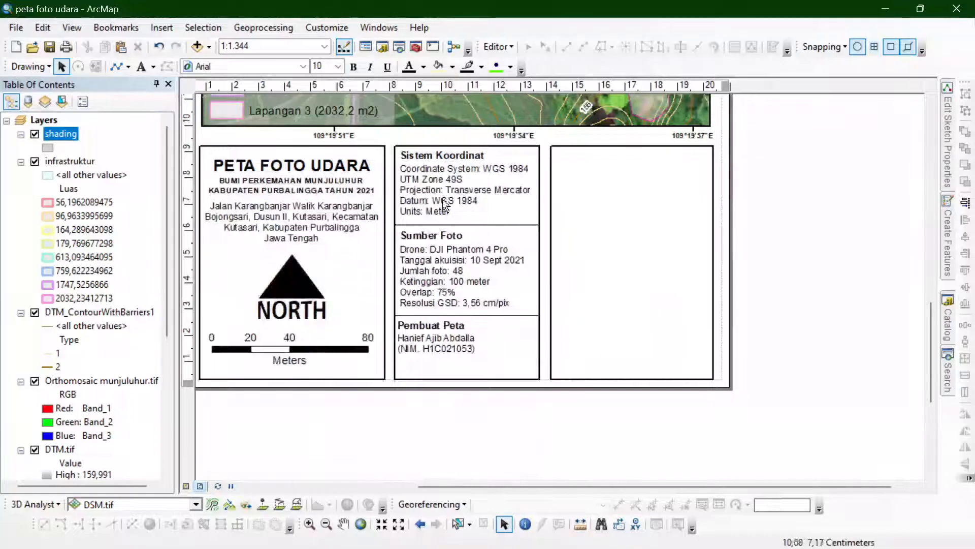
click(461, 156)
key(ctrl+c)
key(ctrl+v)
drag(473, 172, 609, 156)
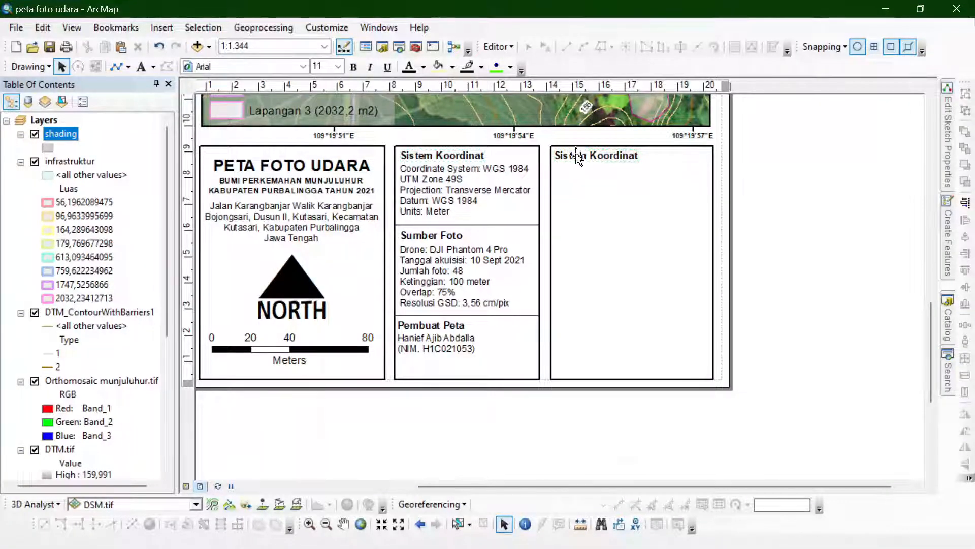
double_click(576, 154)
text(Peta Indeks)
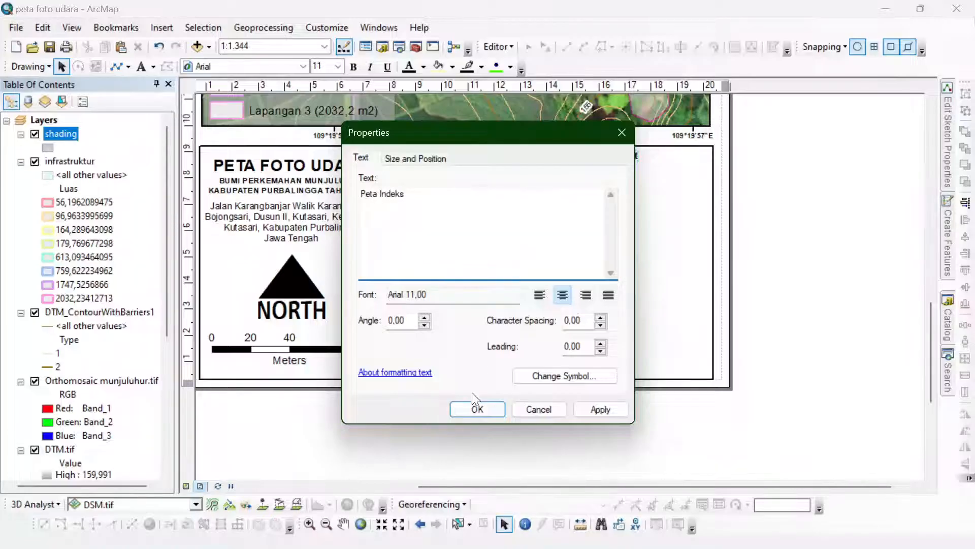
click(476, 408)
- Insert a new data frame and fit it inside the third box beneath "Peta Indeks", about 5.6 cm wide and 7.6 cm high
scroll(592, 160, down, 1)
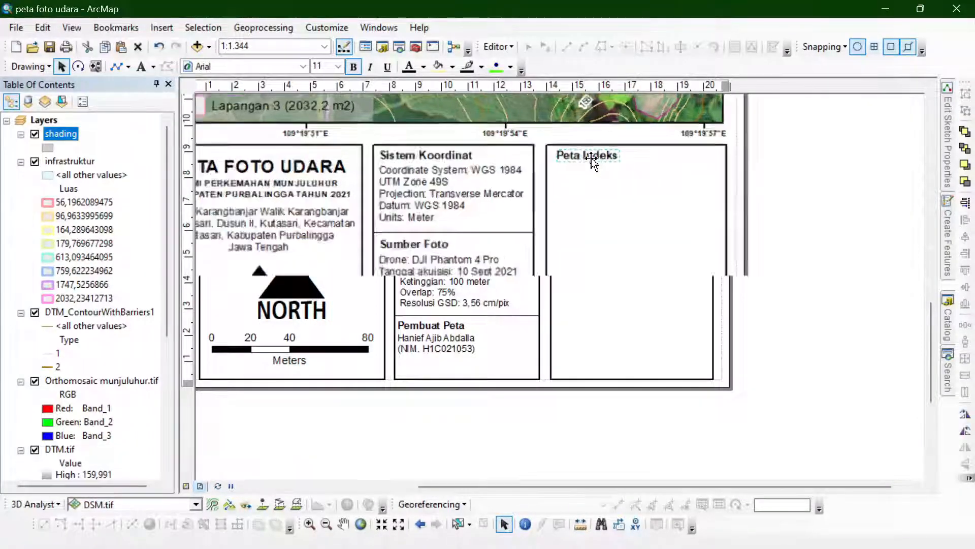
scroll(592, 157, down, 2)
scroll(591, 158, up, 3)
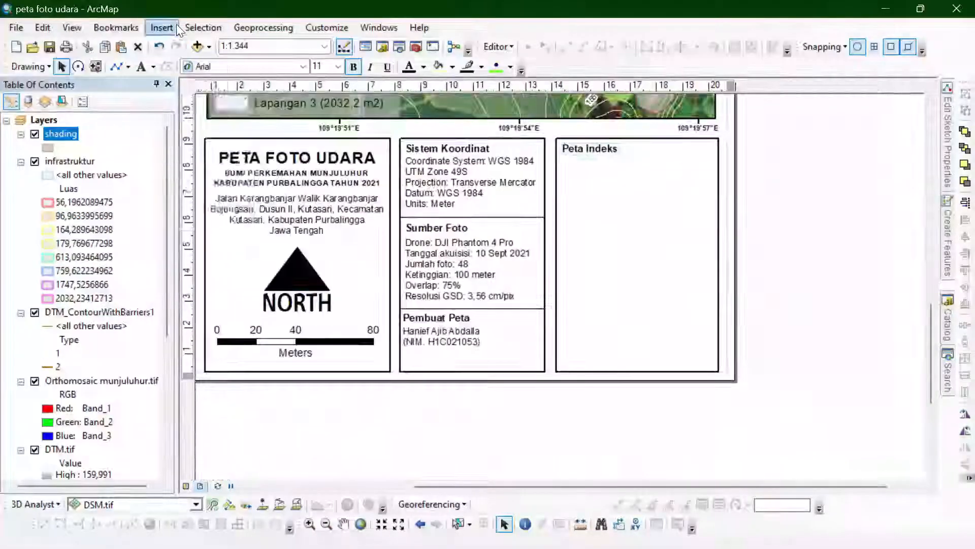
click(178, 30)
click(190, 41)
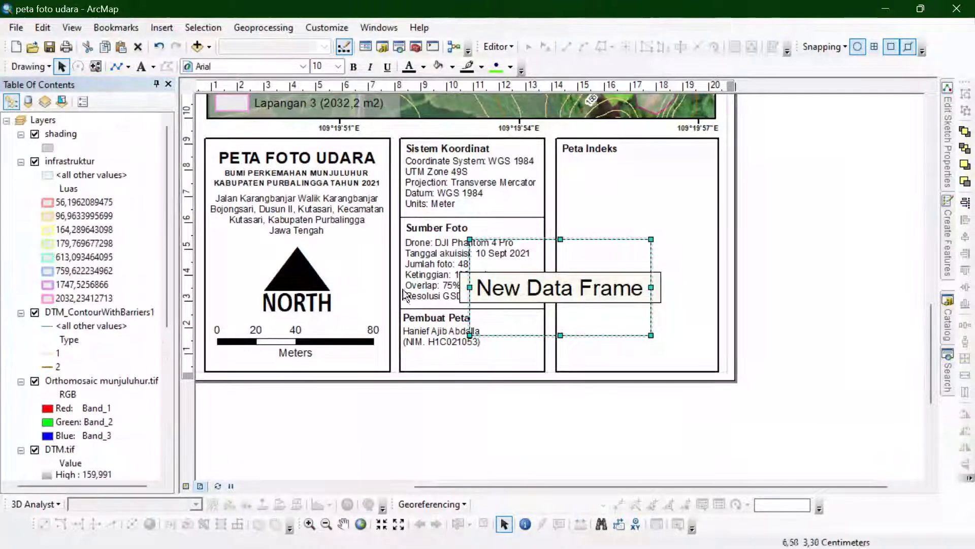
drag(525, 293, 712, 212)
drag(638, 257, 613, 361)
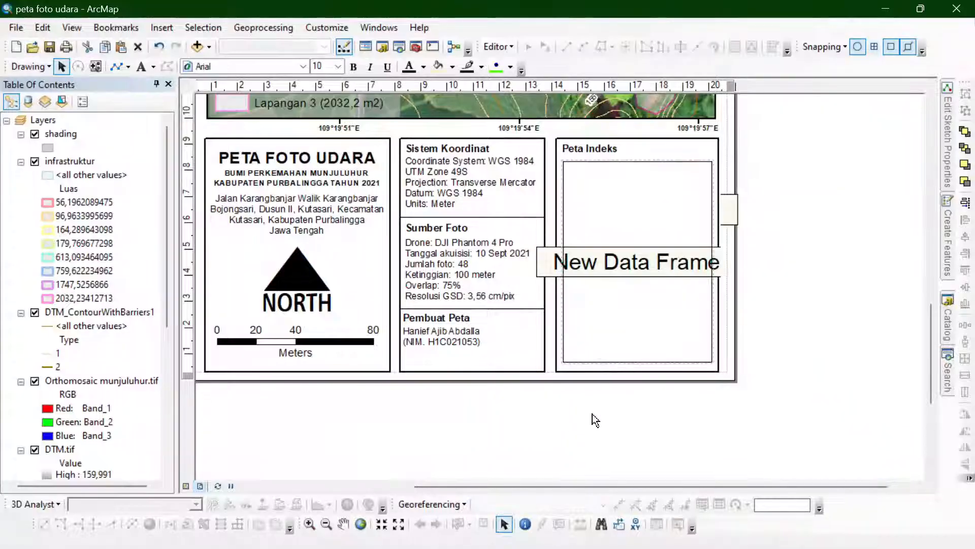
click(630, 302)
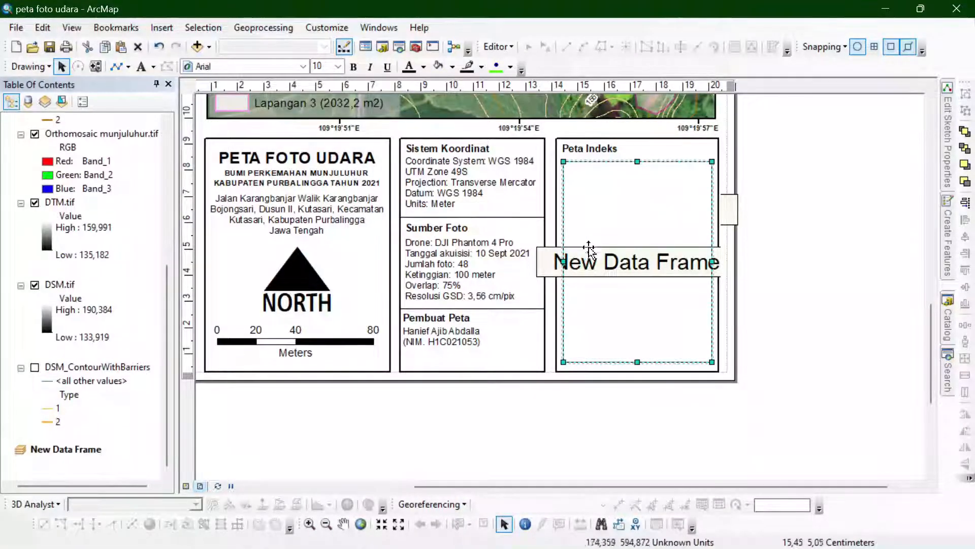
click(63, 449)
click(161, 28)
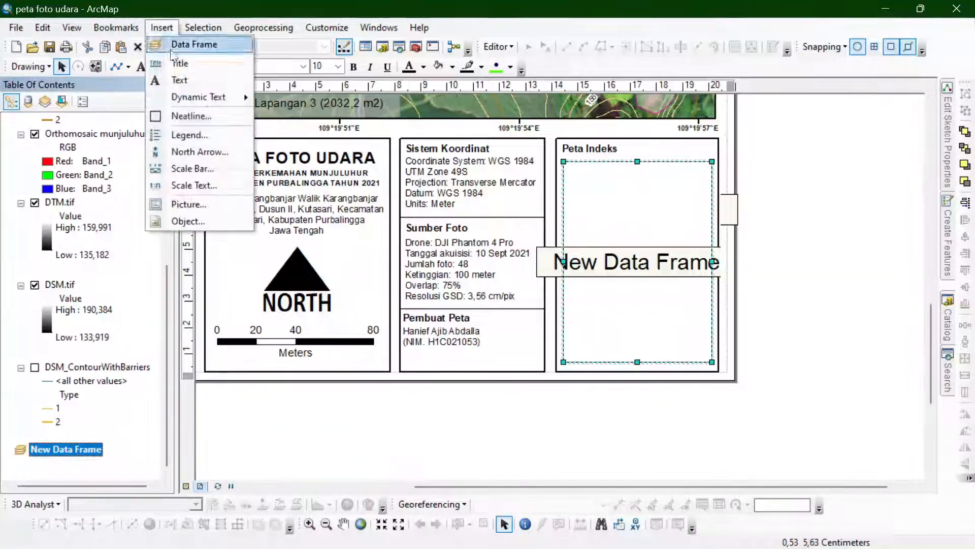
click(60, 285)
key(alt+Tab)
key(alt+Tab)
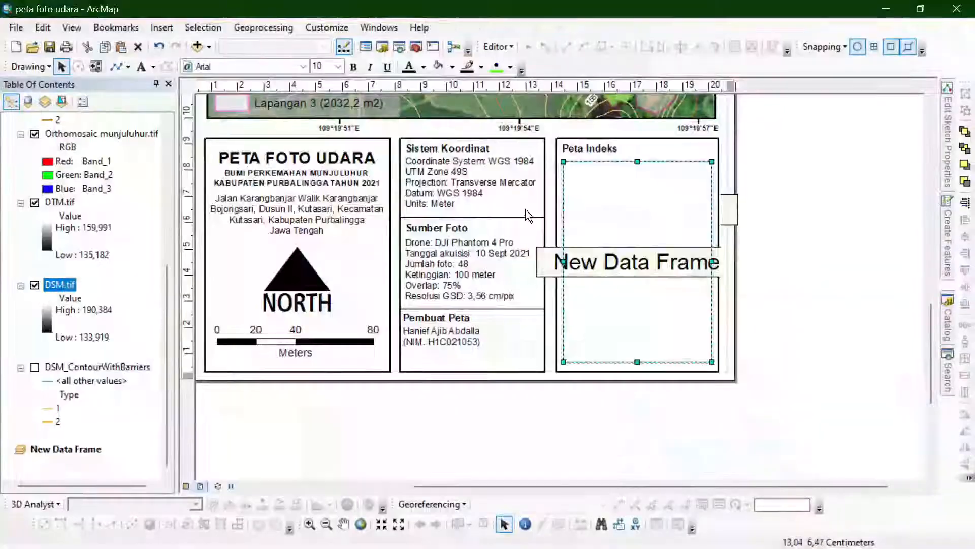
key(alt+Tab)
key(alt+Tab)
key(alt+Tab)
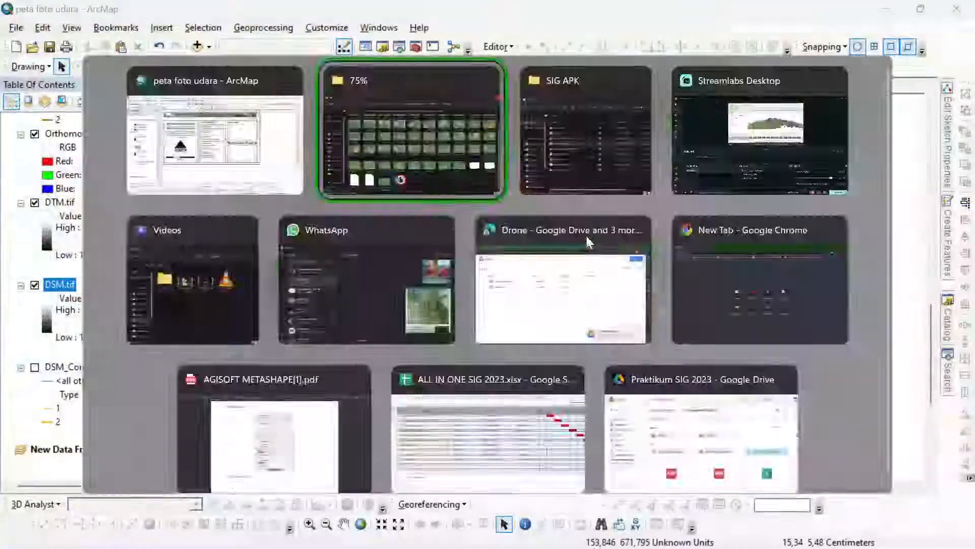
key(Escape)
click(162, 27)
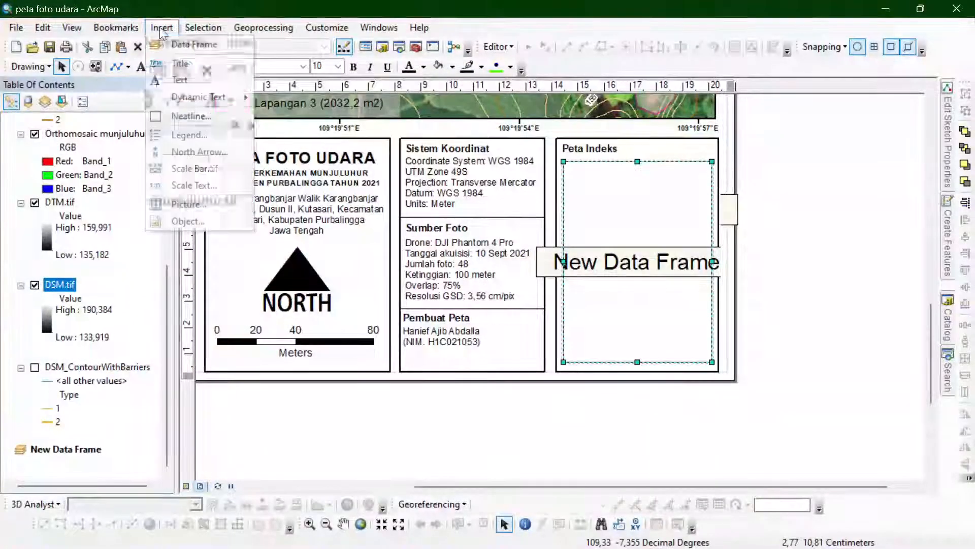
click(244, 7)
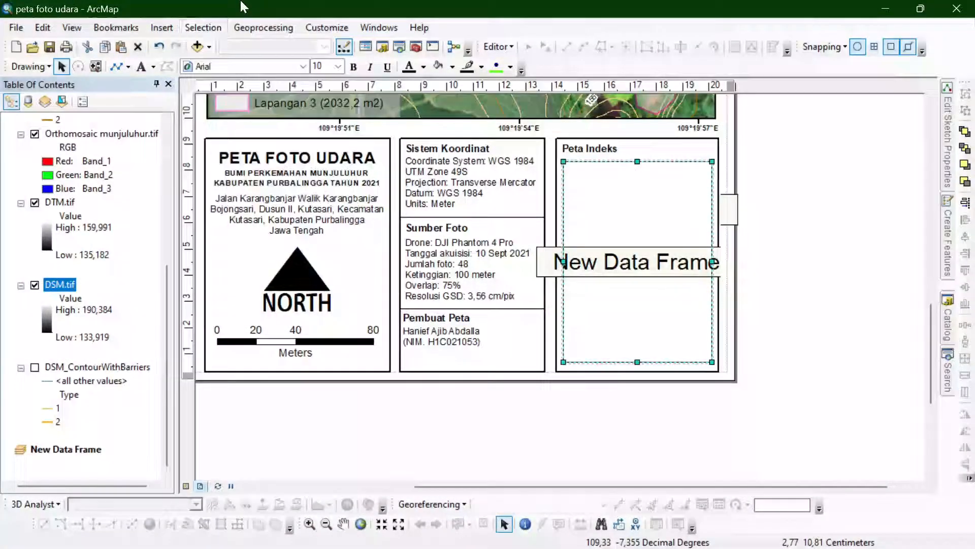
click(158, 28)
click(174, 11)
click(165, 28)
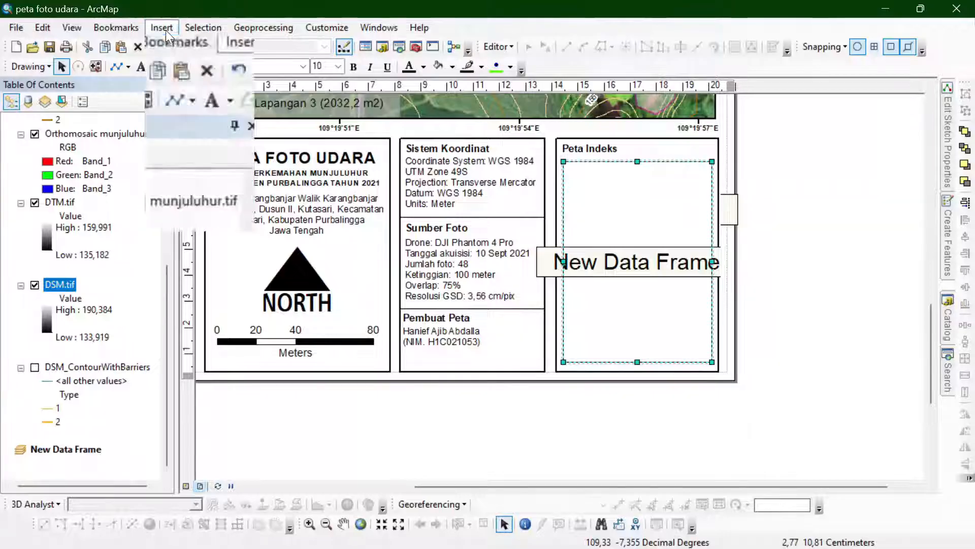
click(765, 191)
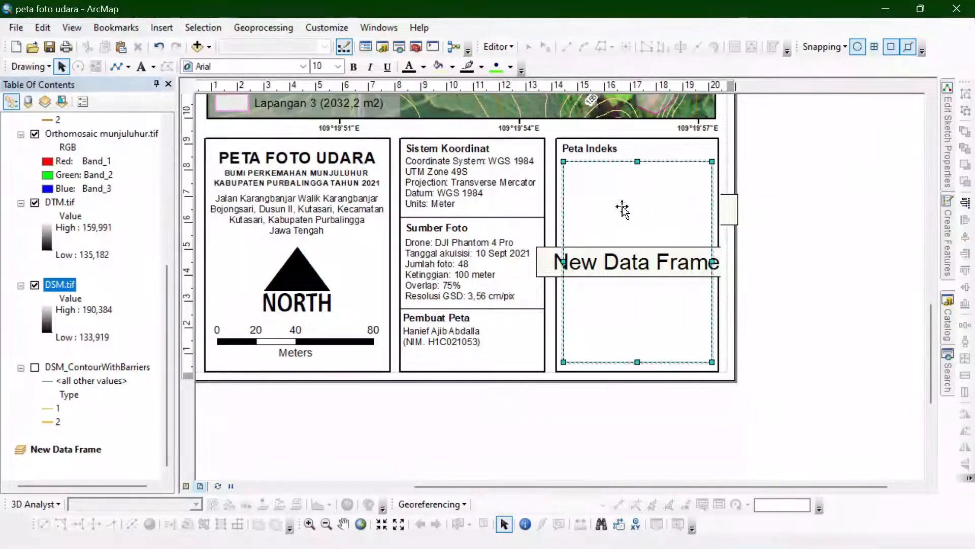
click(209, 47)
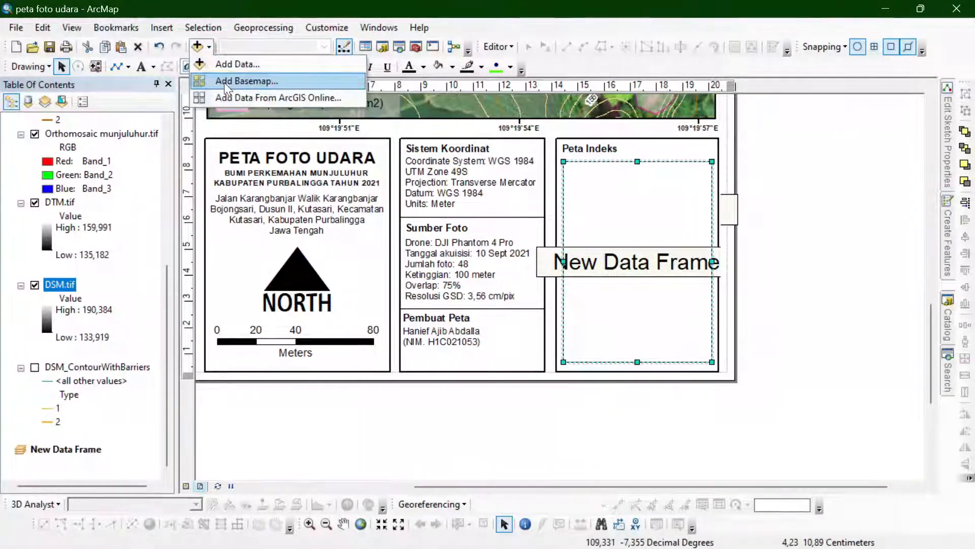
click(791, 191)
scroll(91, 284, up, 3)
scroll(92, 304, down, 3)
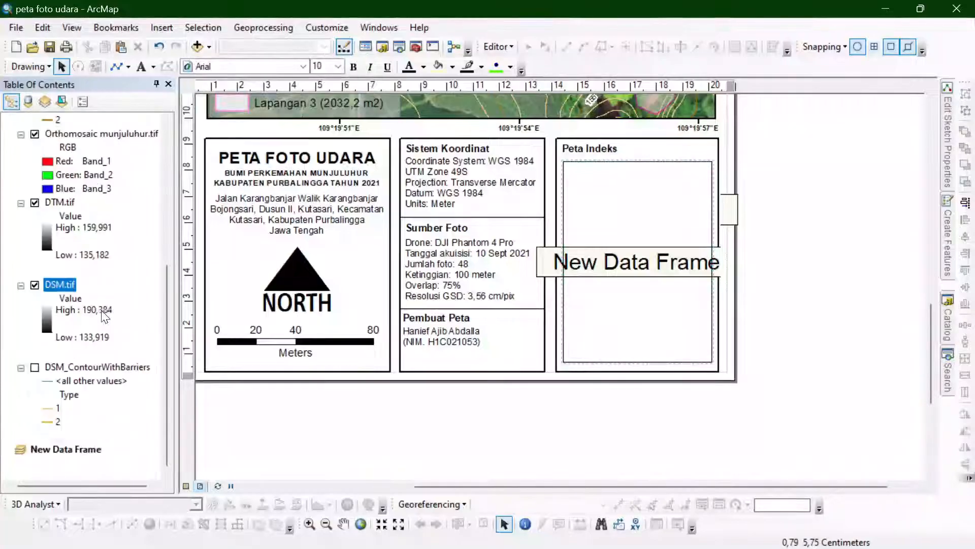
- Copy the DSM_ContourWithBarriers layer from the main map and paste it into New Data Frame
right_click(54, 283)
click(93, 364)
right_click(87, 366)
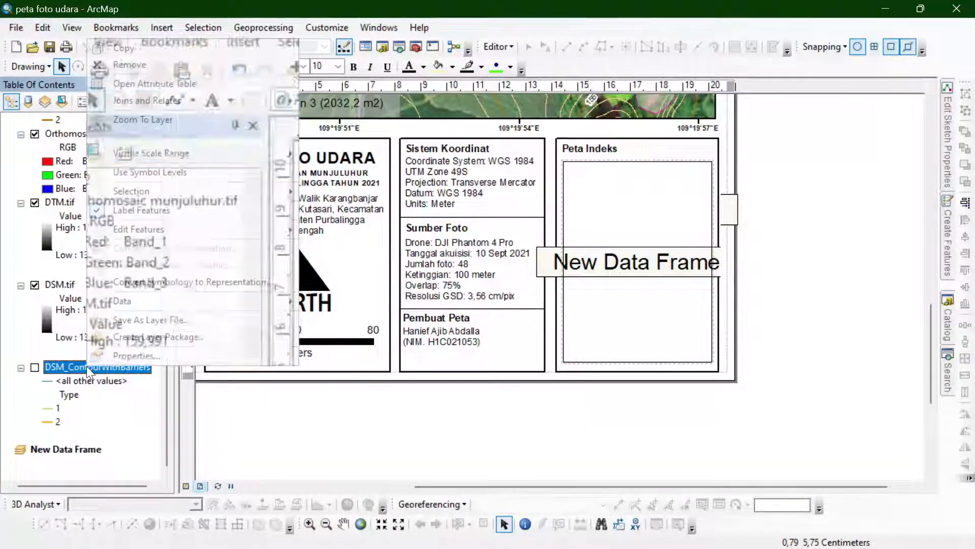
click(130, 66)
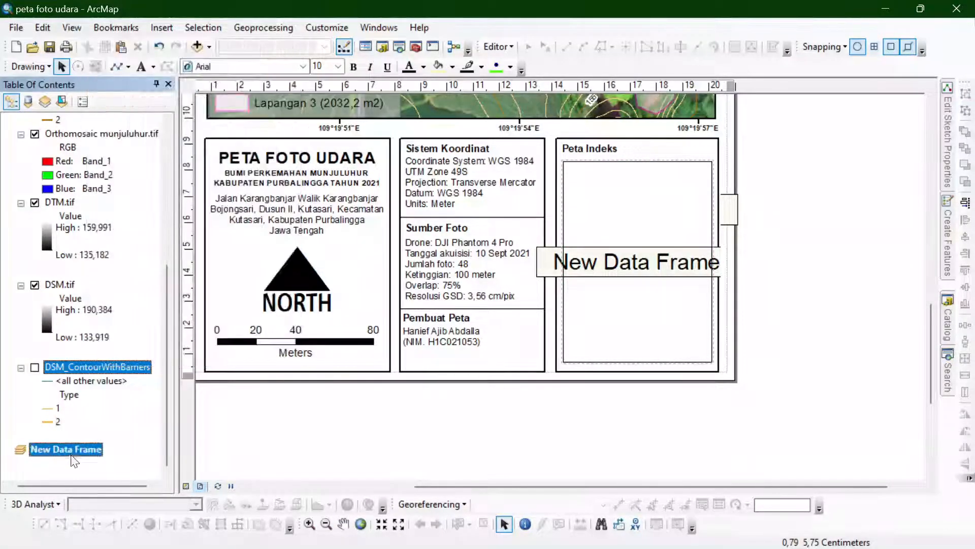
right_click(66, 449)
click(110, 189)
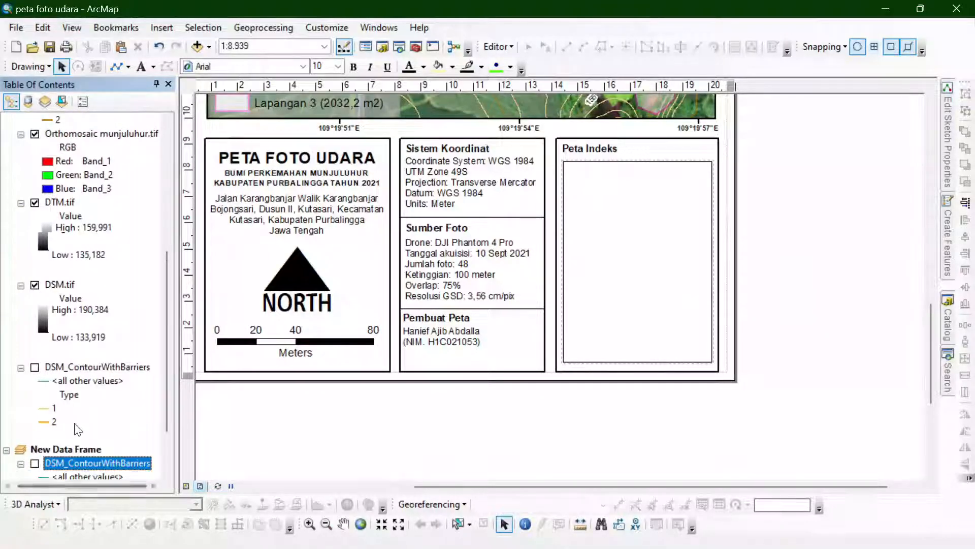
- Add the Imagery basemap to New Data Frame
scroll(76, 427, down, 2)
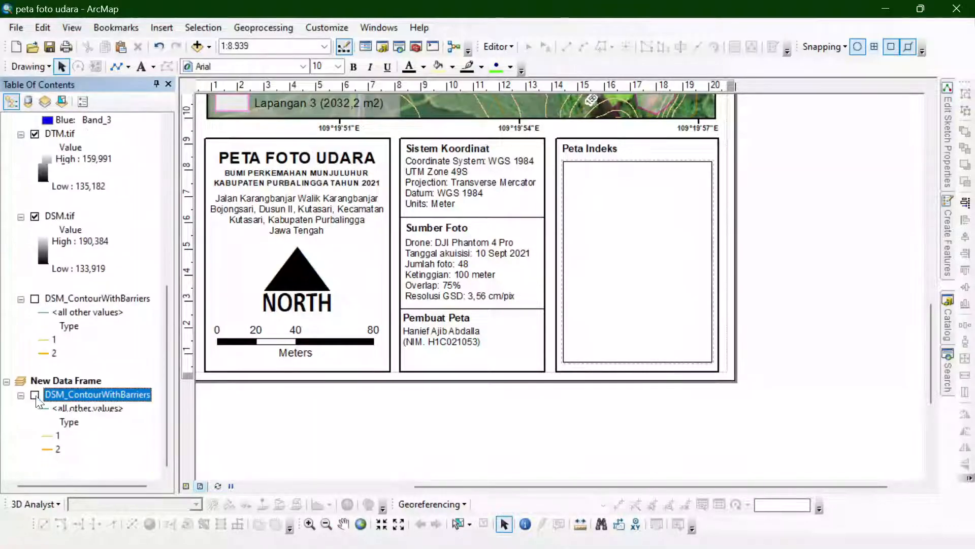
click(209, 51)
click(221, 111)
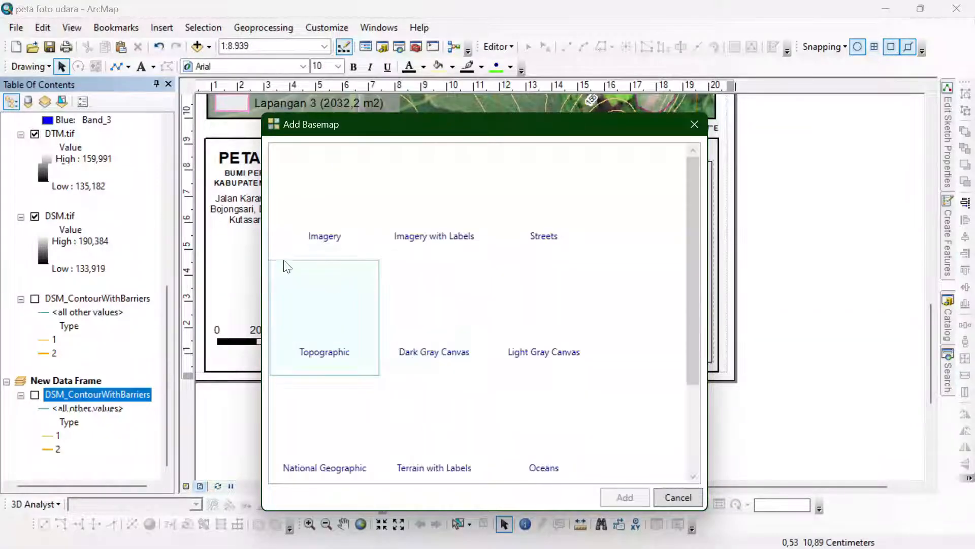
click(322, 203)
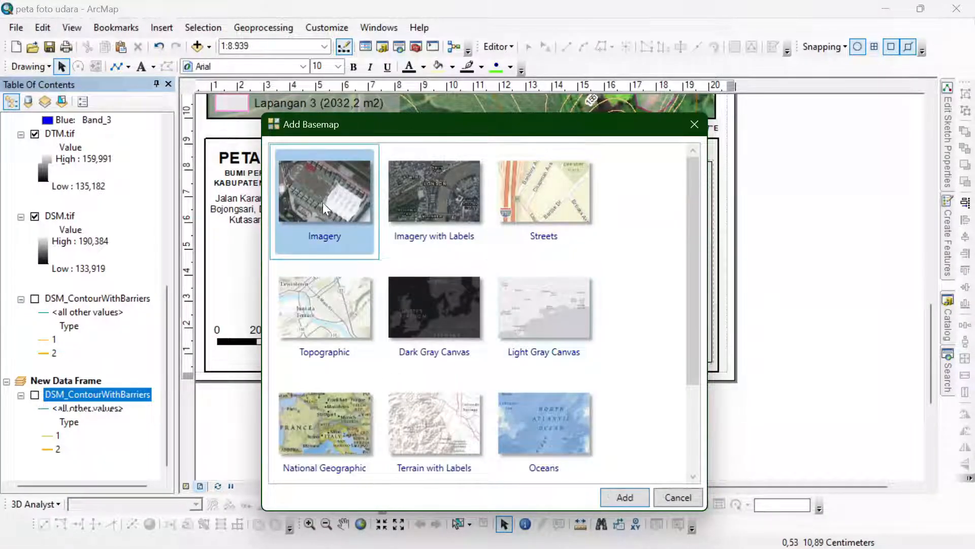
click(626, 498)
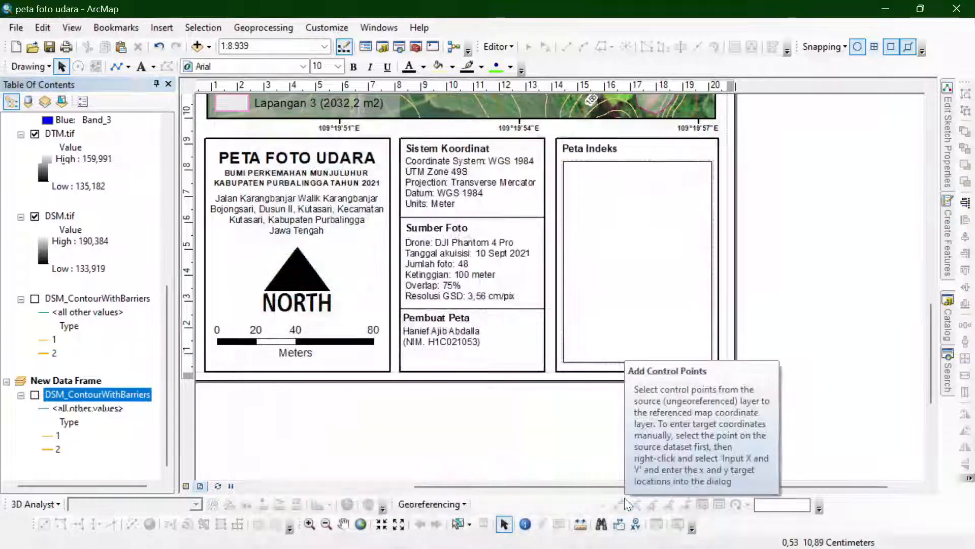
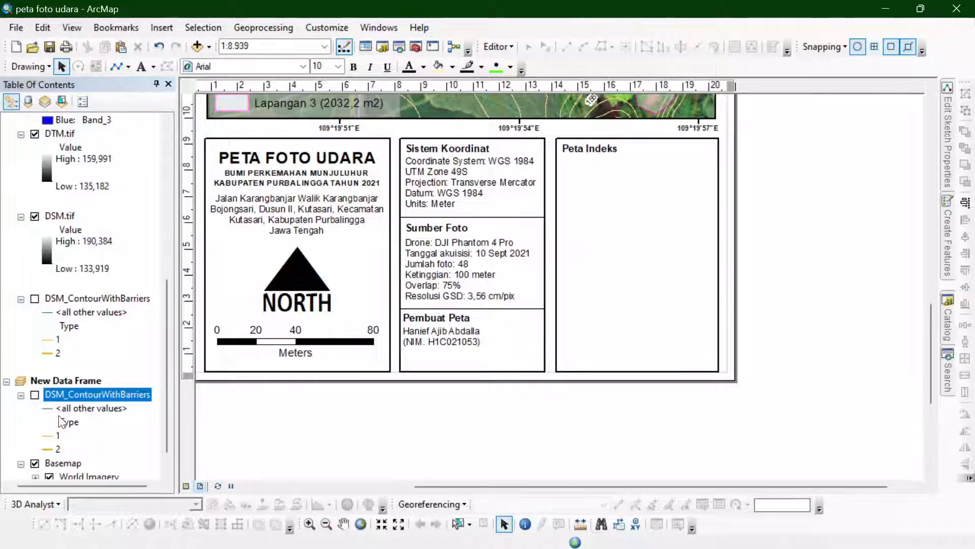
- Turn on the DSM_ContourWithBarriers layer in New Data Frame
scroll(692, 300, down, 2)
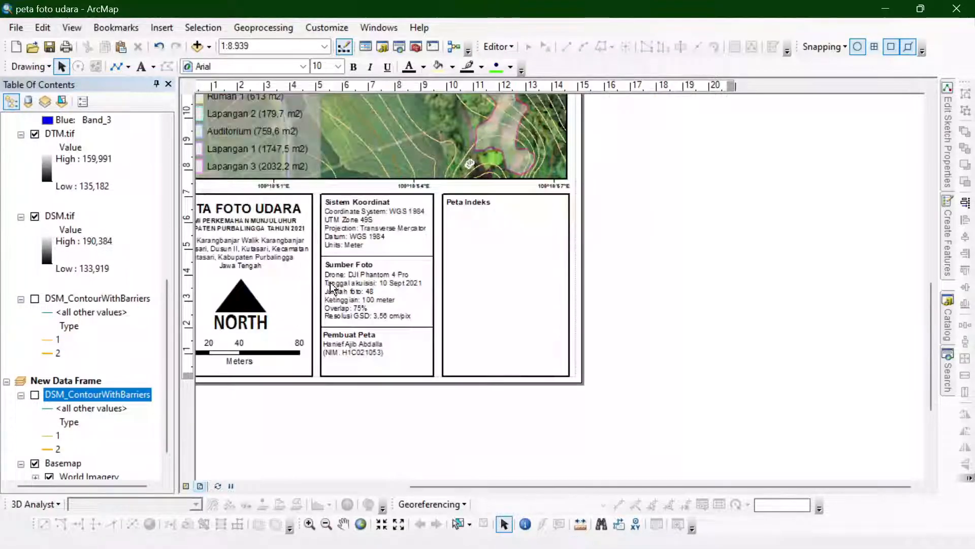
scroll(307, 270, up, 2)
scroll(302, 282, up, 2)
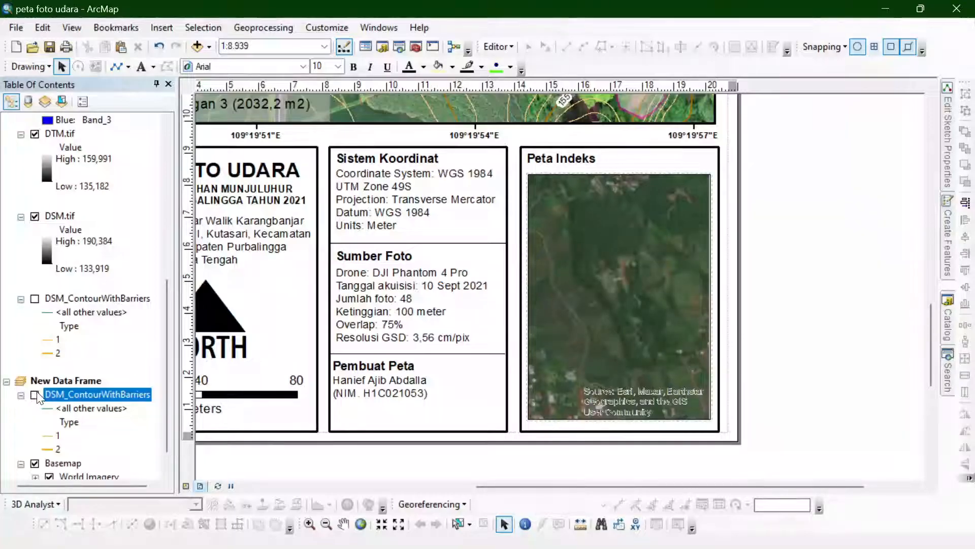
click(35, 395)
click(128, 66)
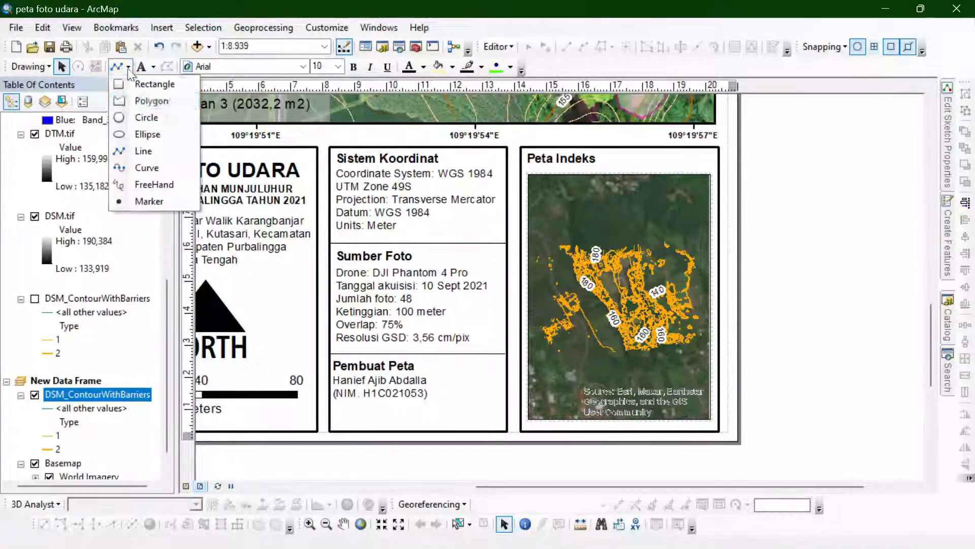
click(143, 86)
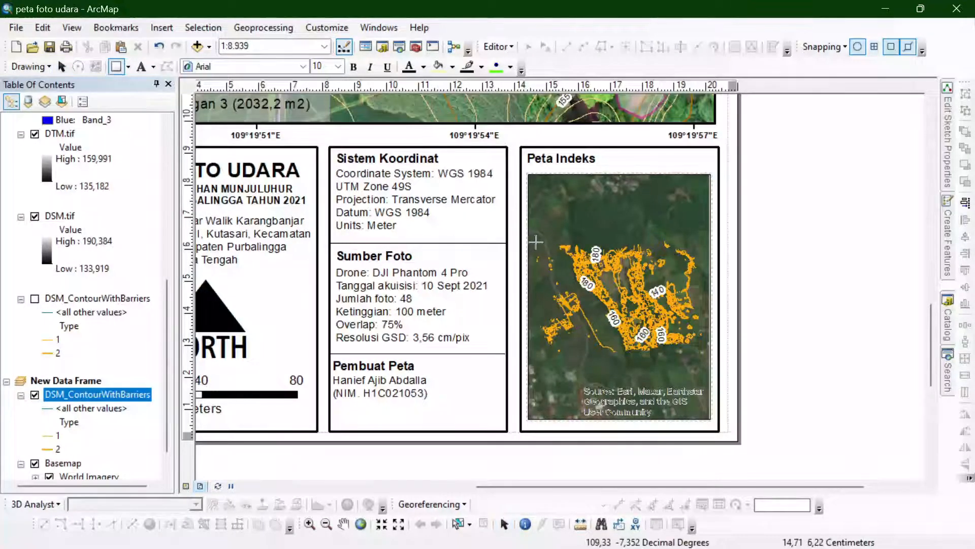
drag(536, 241, 700, 358)
key(Delete)
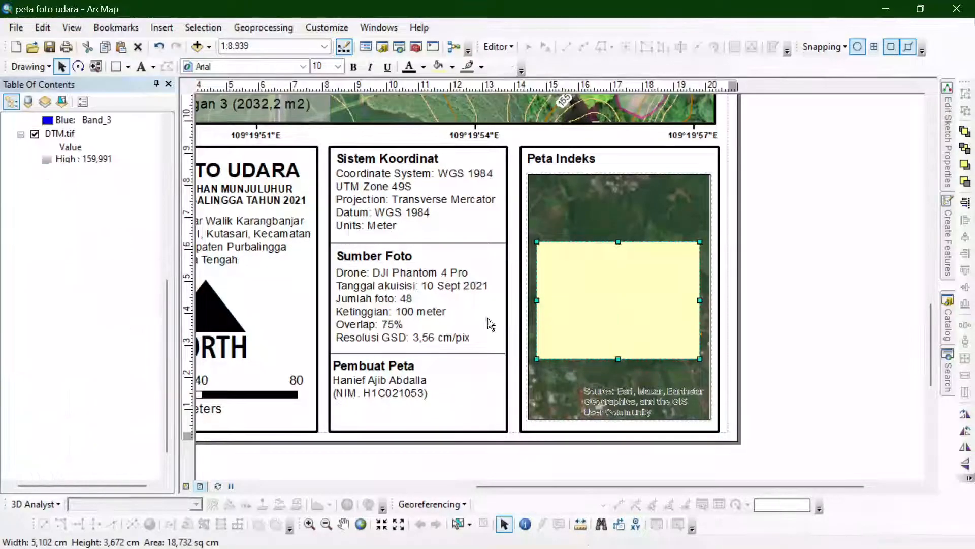
- Make the main map's Layers data frame the active one
scroll(85, 373, down, 1)
click(82, 358)
click(84, 364)
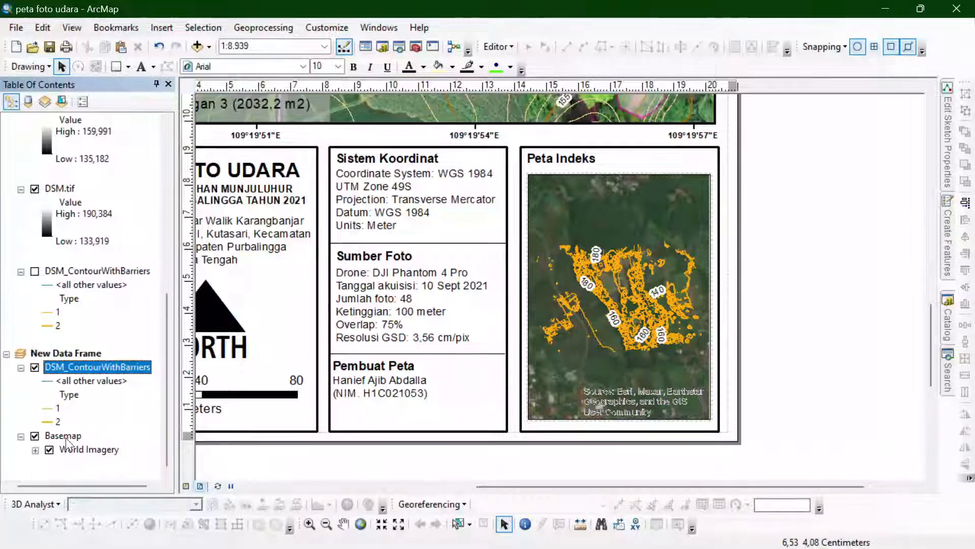
click(66, 436)
right_click(66, 436)
click(60, 305)
scroll(61, 304, up, 8)
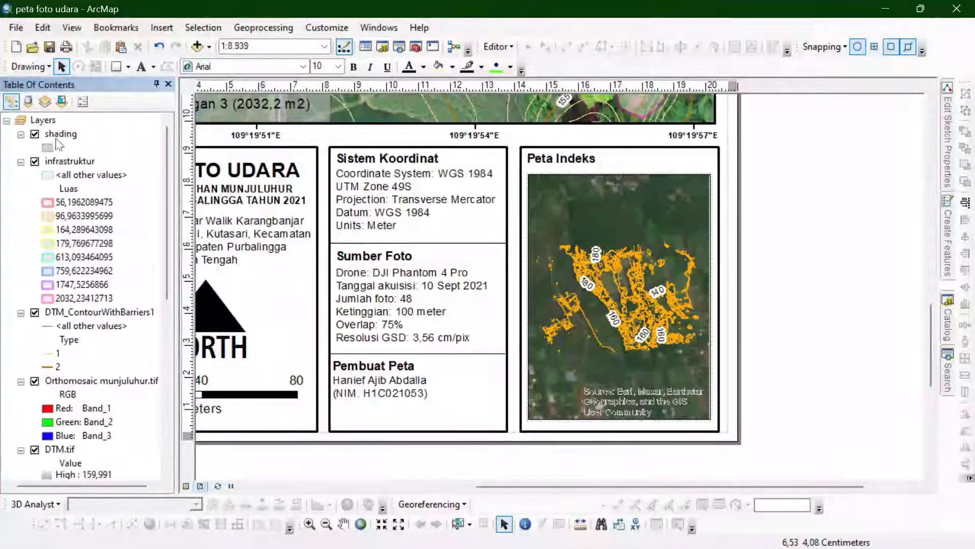
right_click(46, 119)
click(82, 429)
- Add an extent indicator to New Data Frame that shows the extent of the Layers data frame
scroll(77, 374, down, 5)
scroll(76, 386, down, 3)
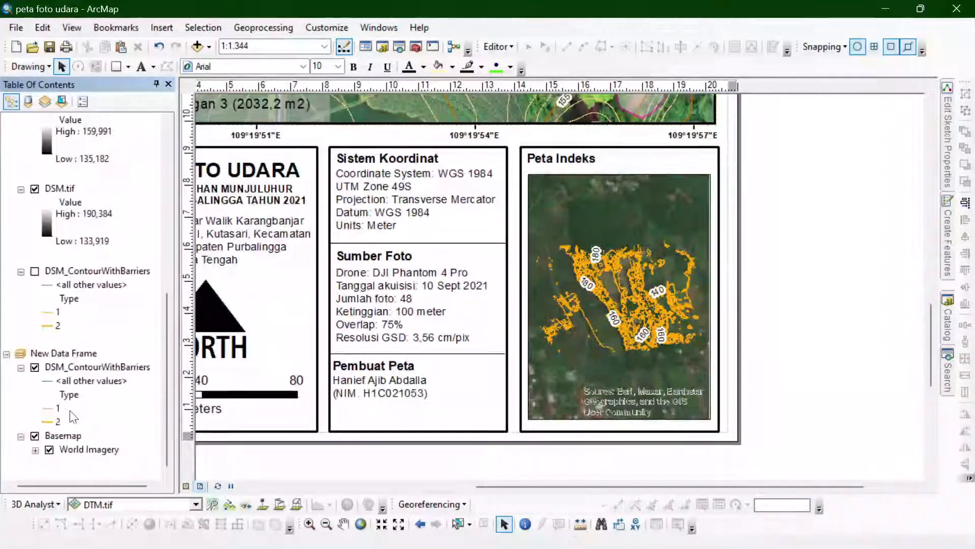
double_click(57, 353)
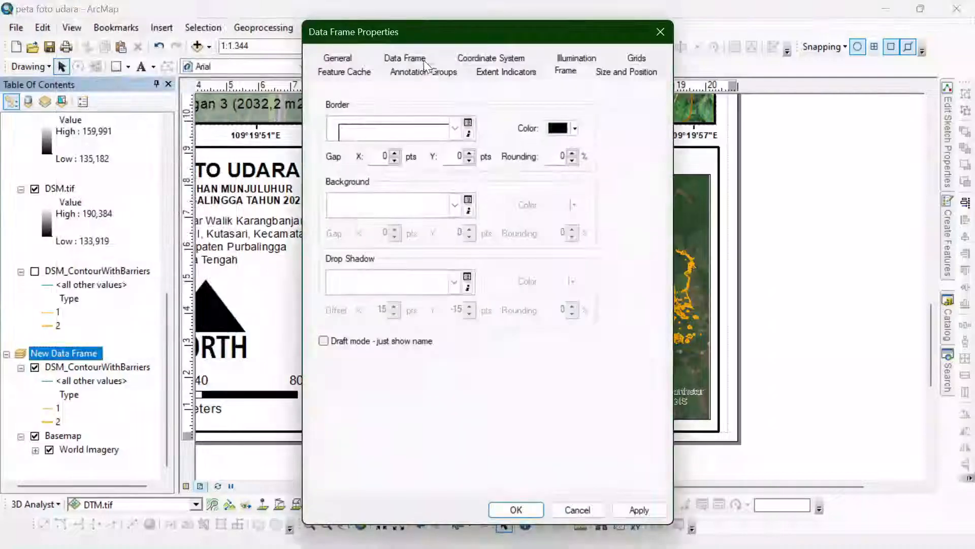
click(423, 60)
click(522, 58)
click(342, 157)
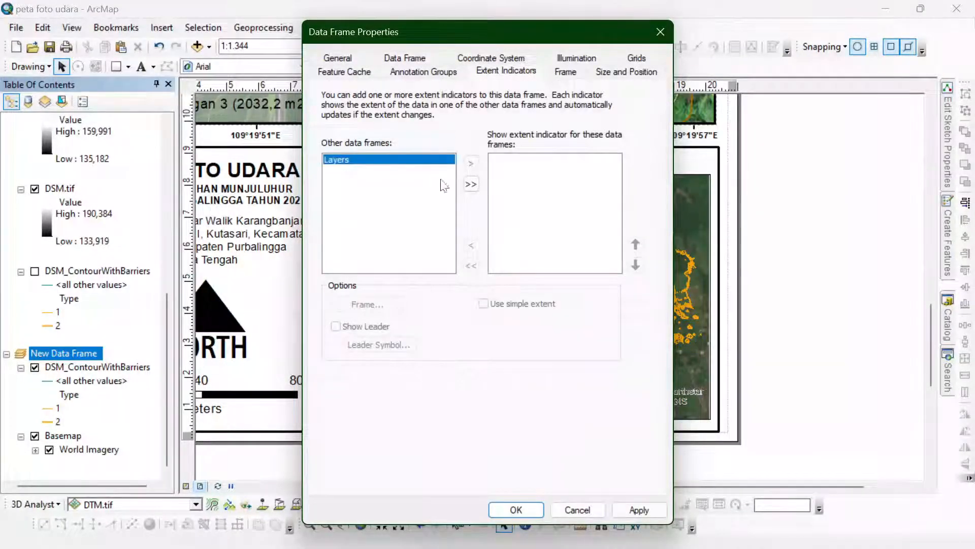
click(471, 184)
click(516, 510)
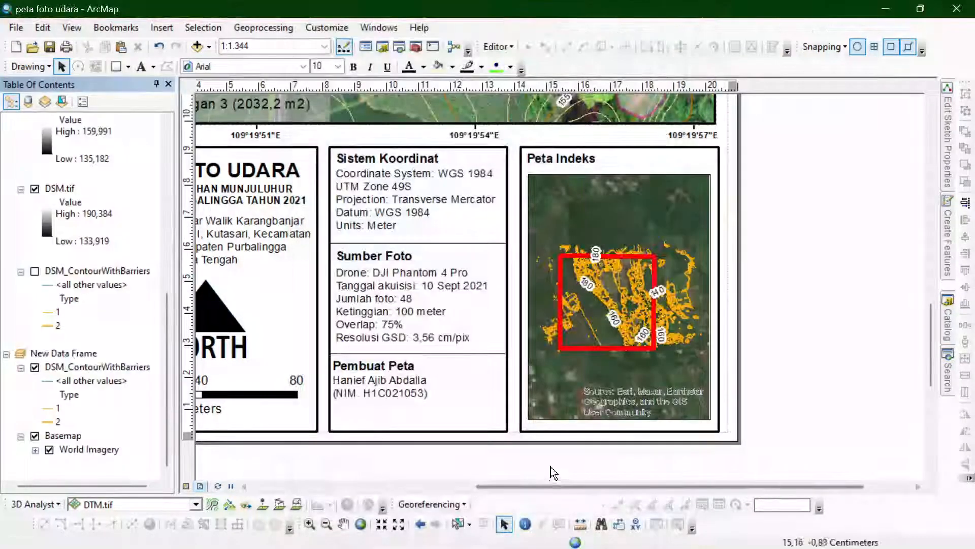
- Turn off the DSM_ContourWithBarriers layer in New Data Frame and remove it from that frame
click(34, 366)
click(61, 367)
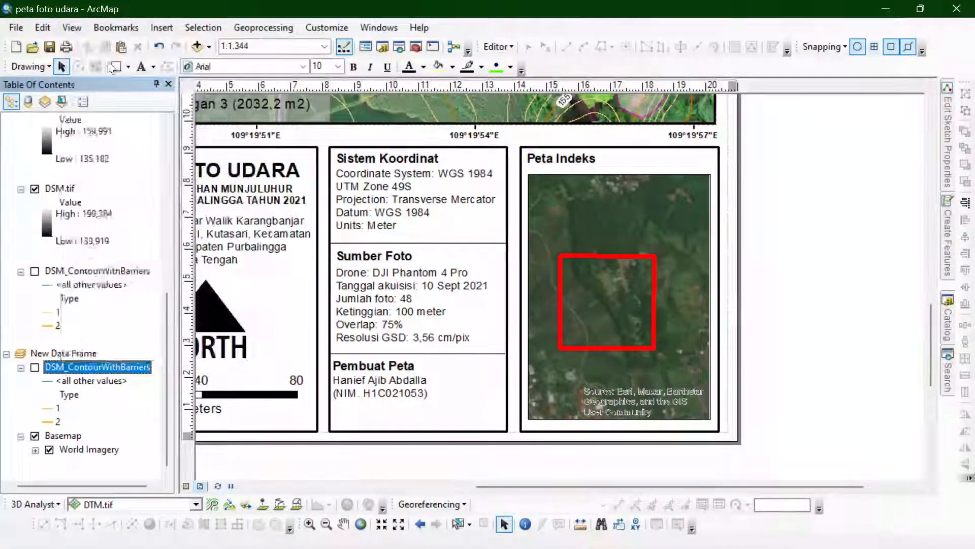
key(Delete)
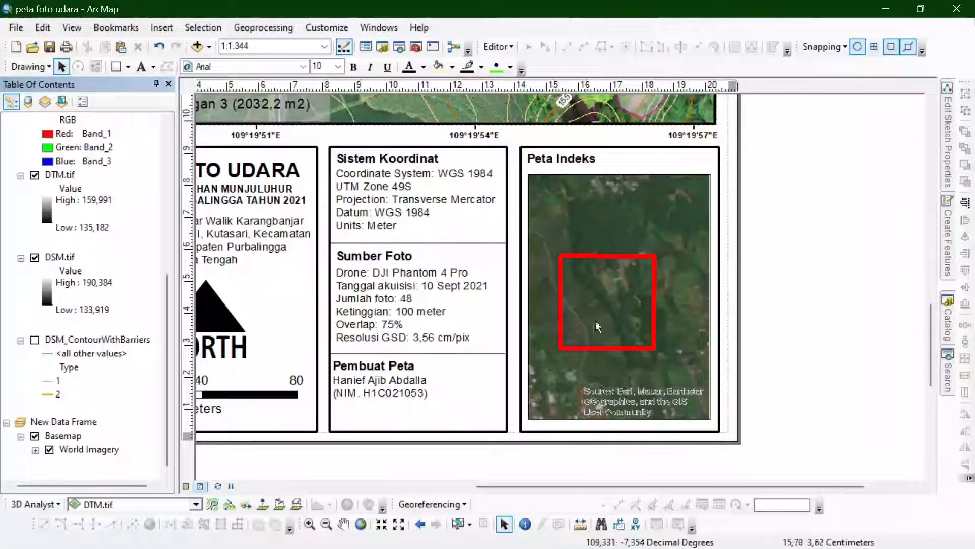
- Zoom the index map out to a scale of 1:20.000, keeping the red extent box near the frame's centre
scroll(829, 332, up, 1)
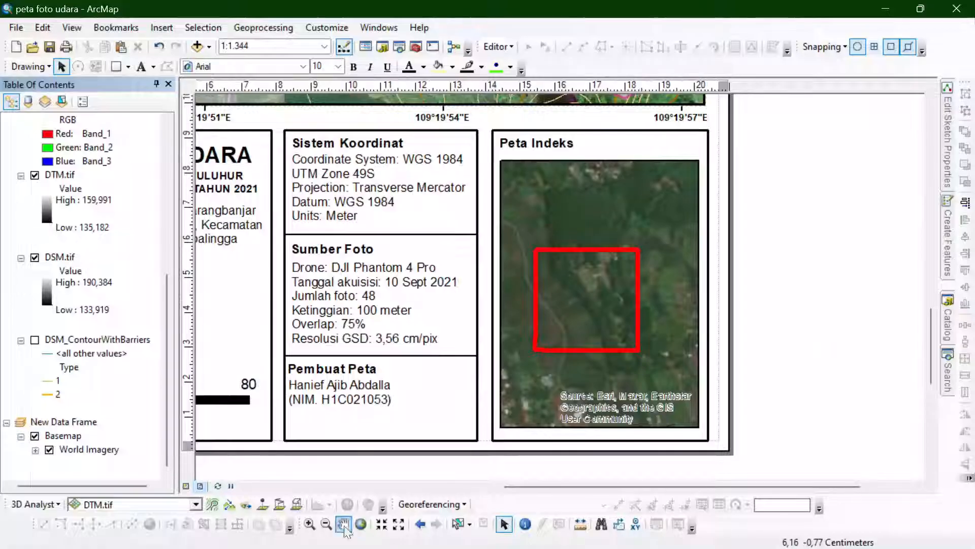
click(589, 306)
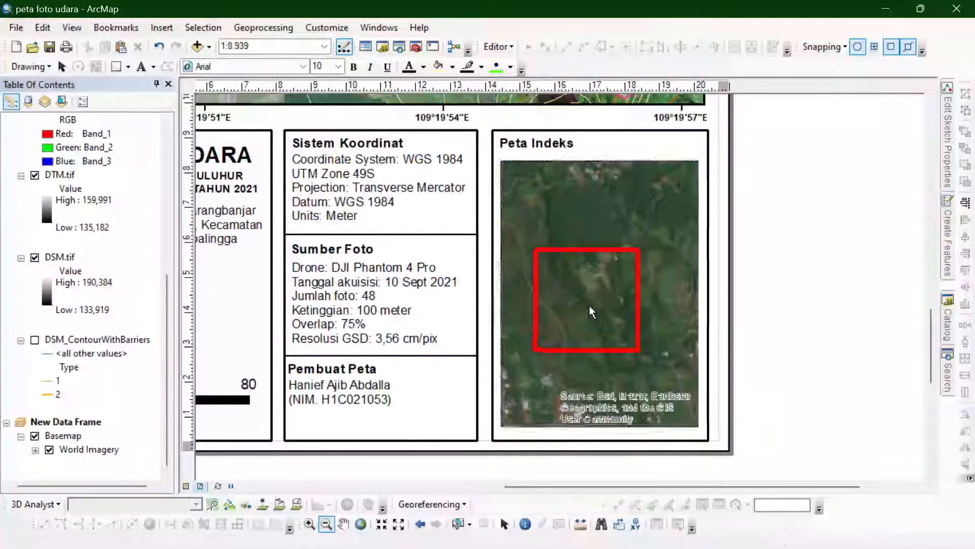
click(326, 523)
click(563, 296)
click(643, 294)
click(612, 289)
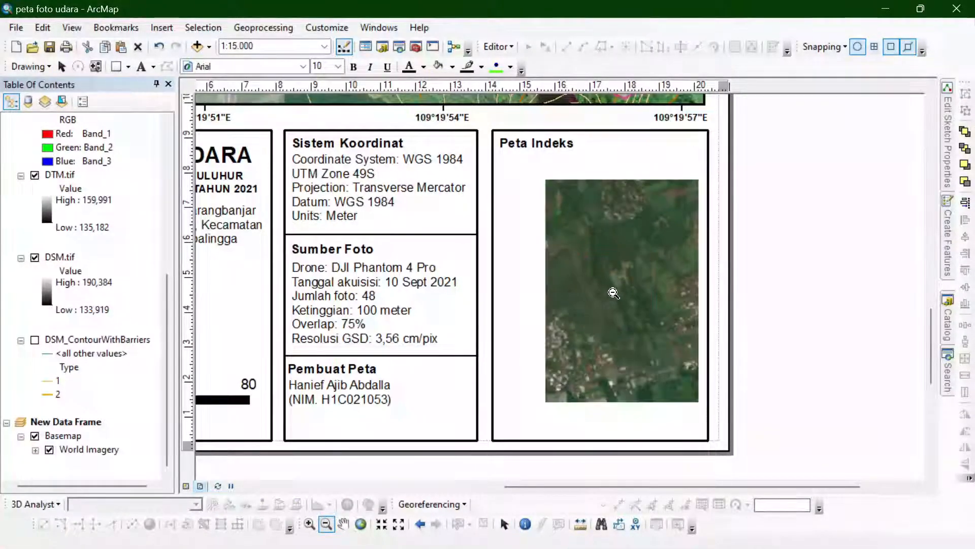
click(614, 288)
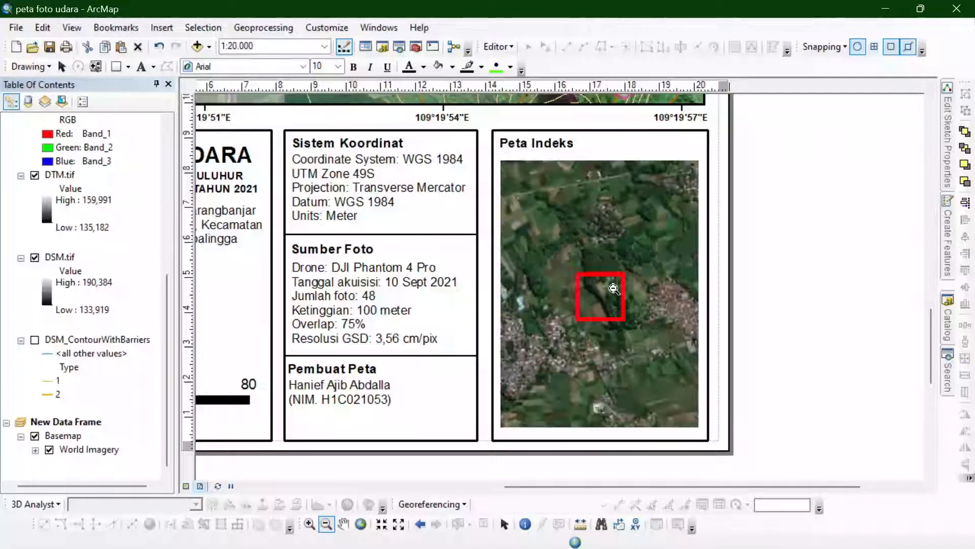
click(505, 524)
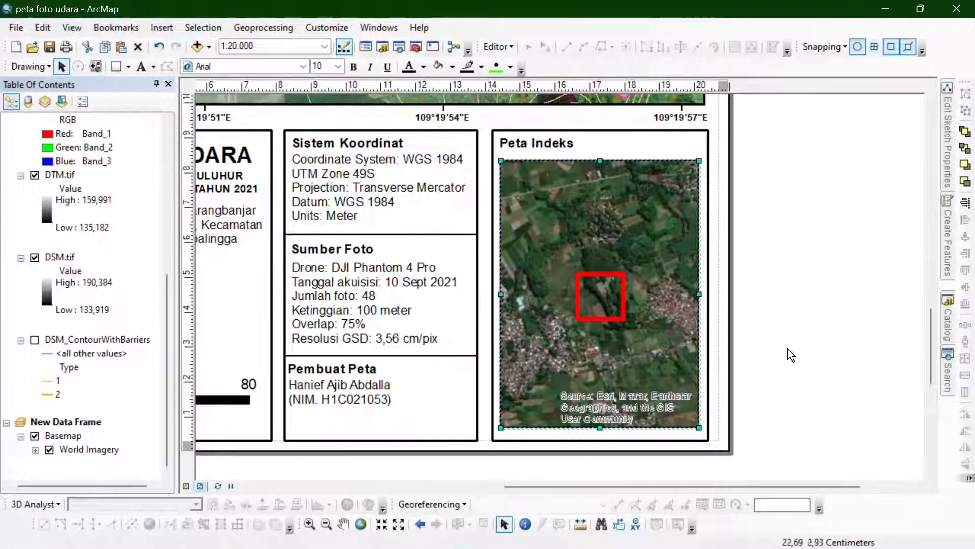
click(788, 349)
- Create a new graticule of meridians and parallels for the index map's data frame
scroll(803, 428, down, 2)
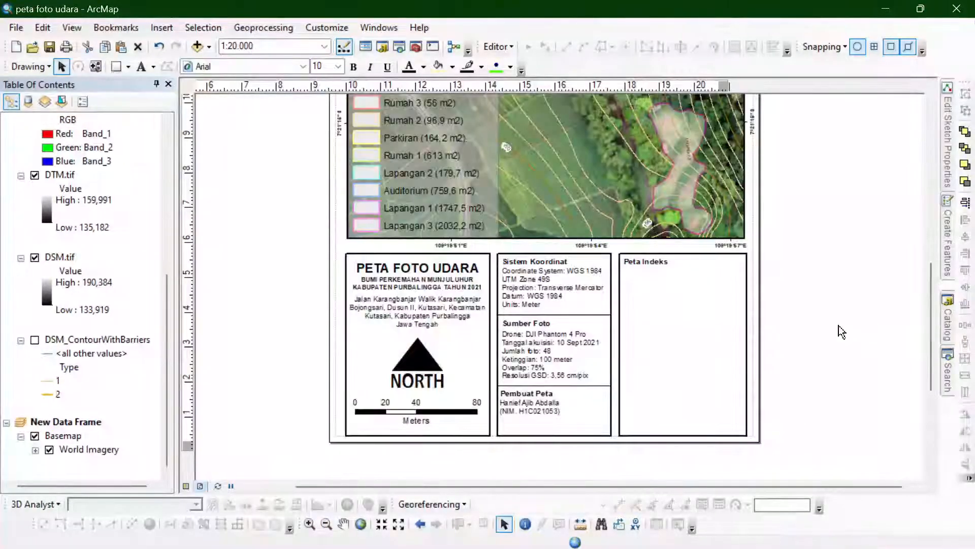
right_click(678, 359)
click(683, 354)
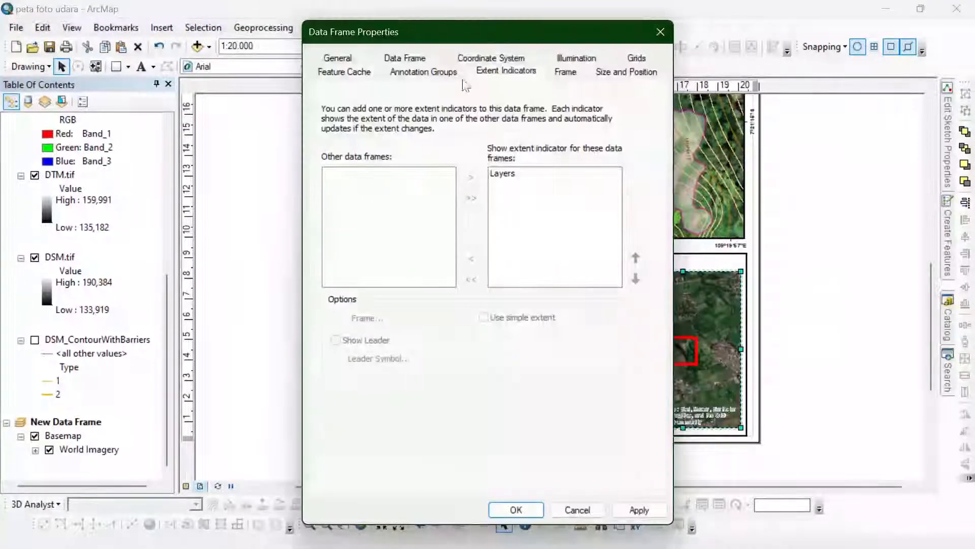
click(566, 71)
click(636, 57)
click(579, 121)
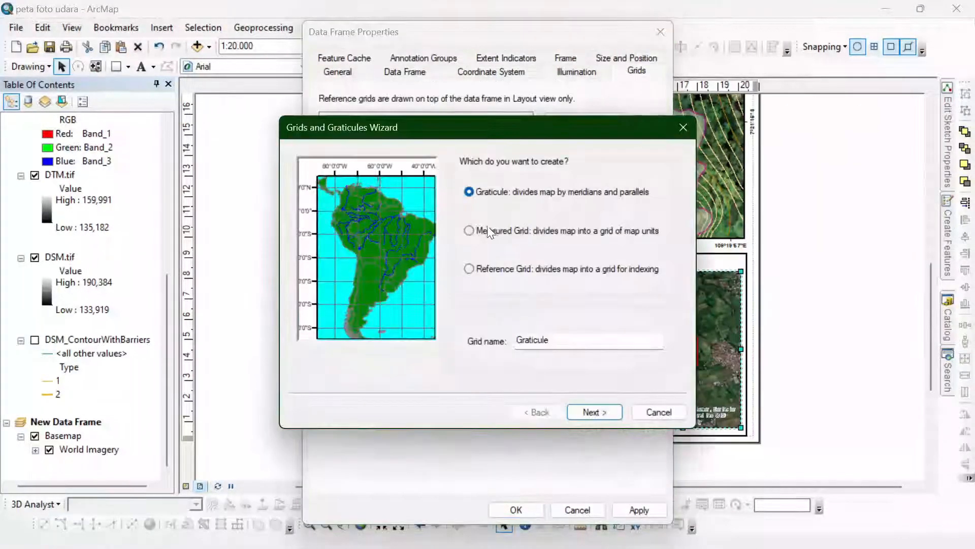
click(606, 407)
click(606, 406)
click(605, 407)
click(605, 407)
- Set the index map graticule's left and right labels to vertical orientation and apply the change
click(579, 197)
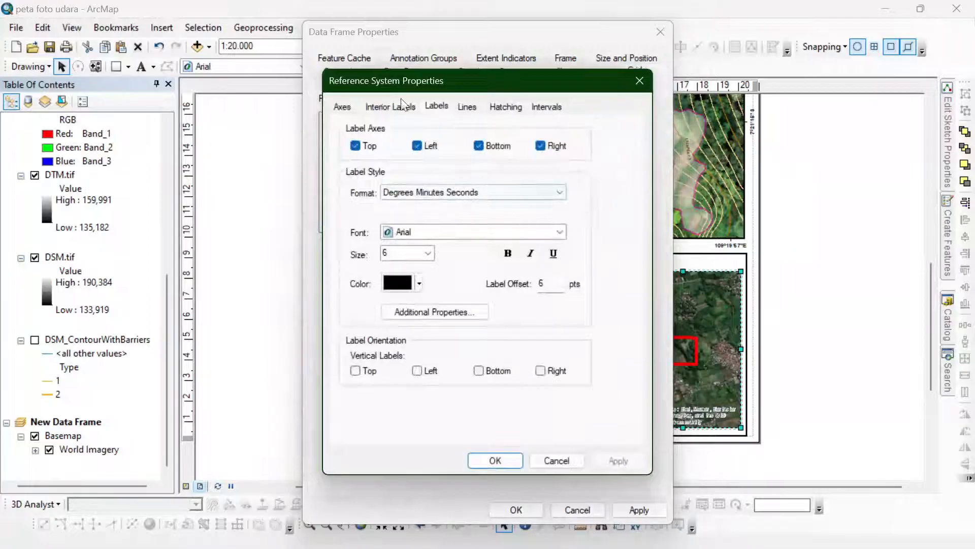
click(351, 106)
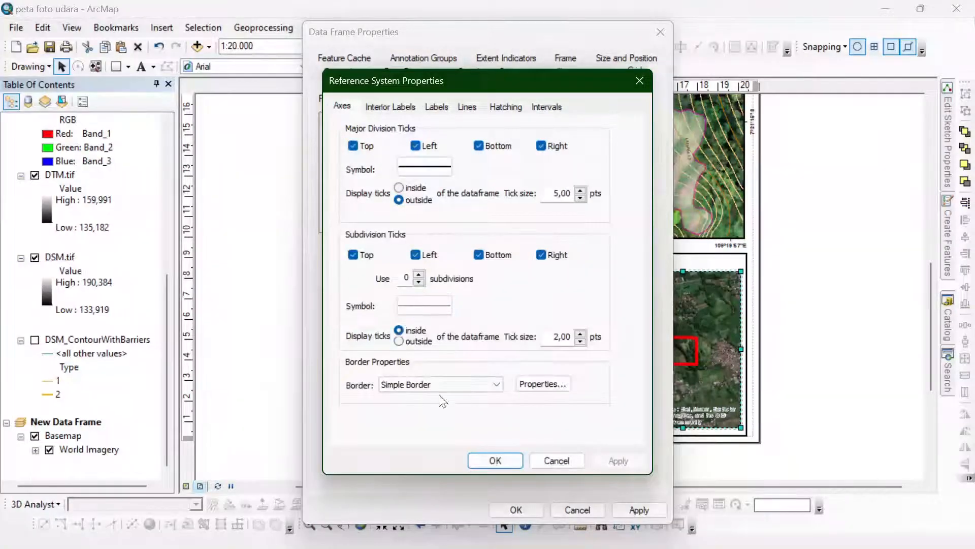
click(414, 107)
click(534, 107)
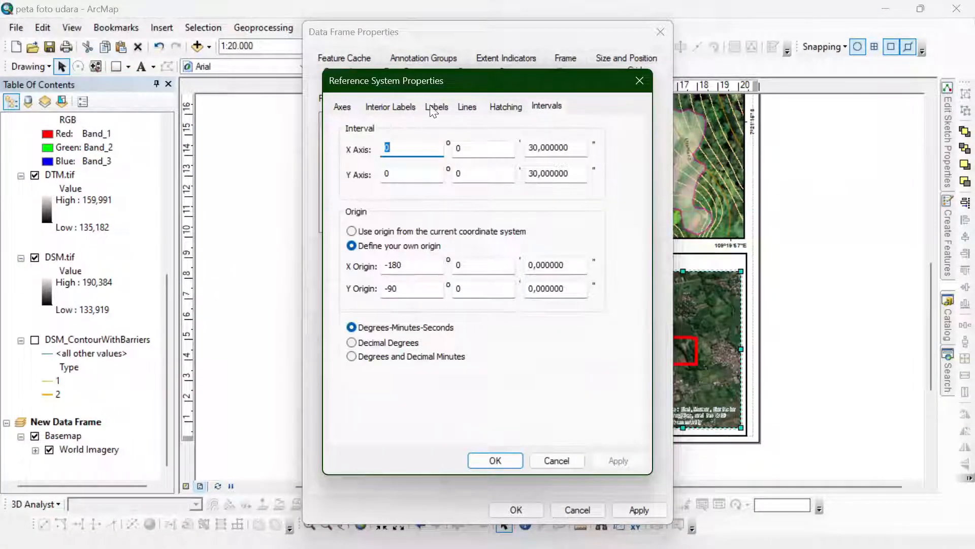
click(505, 107)
click(467, 107)
click(437, 106)
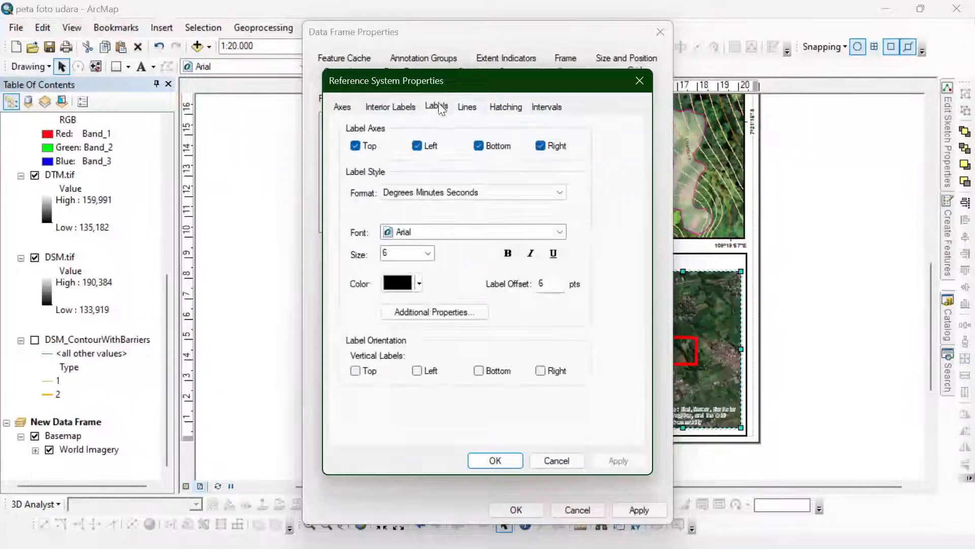
click(495, 460)
click(625, 510)
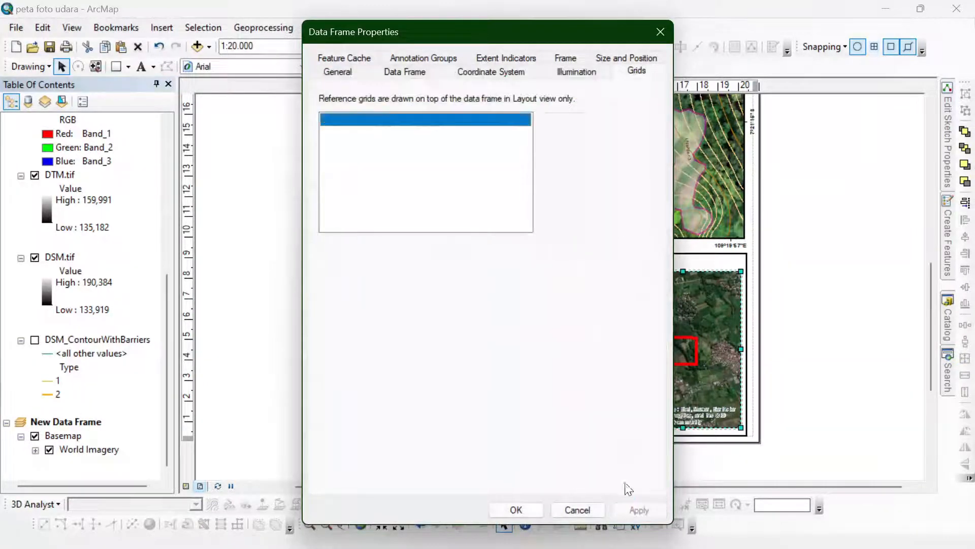
- Set the index map graticule's major division ticks to display inside the data frame and apply the change
drag(523, 37, 321, 66)
click(382, 227)
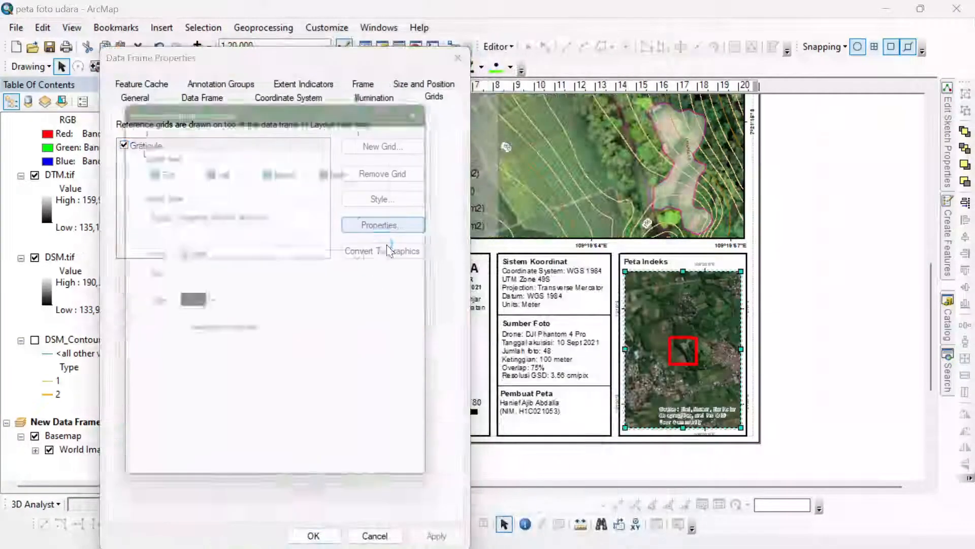
click(140, 132)
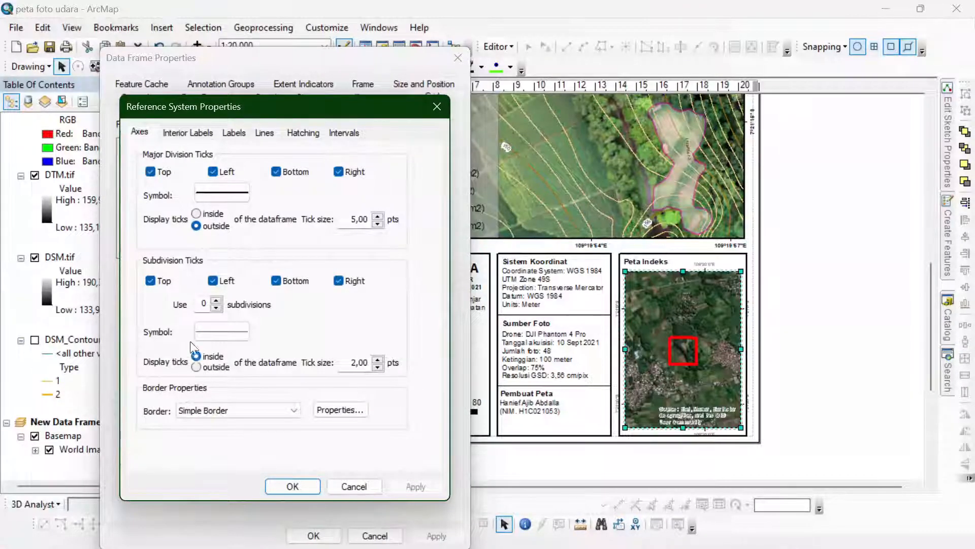
click(293, 486)
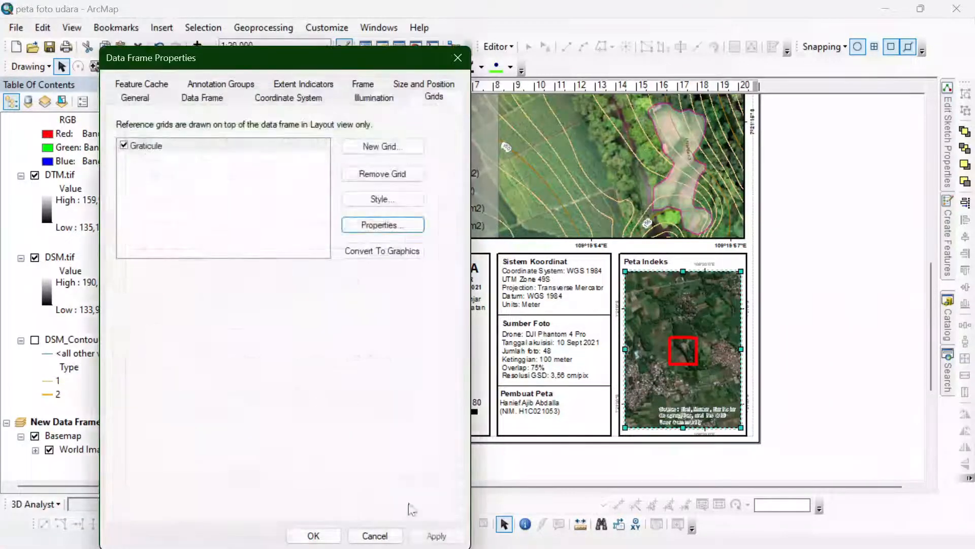
click(433, 536)
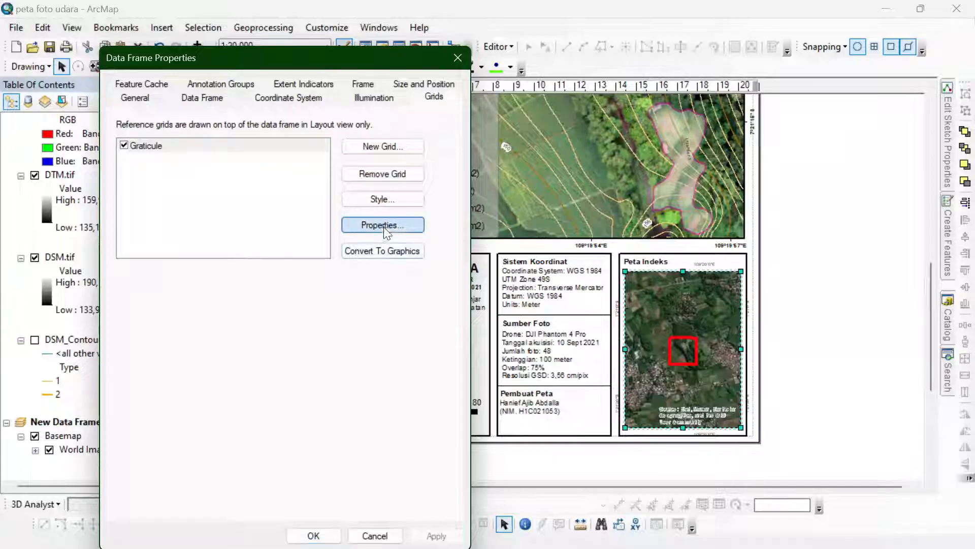
click(383, 225)
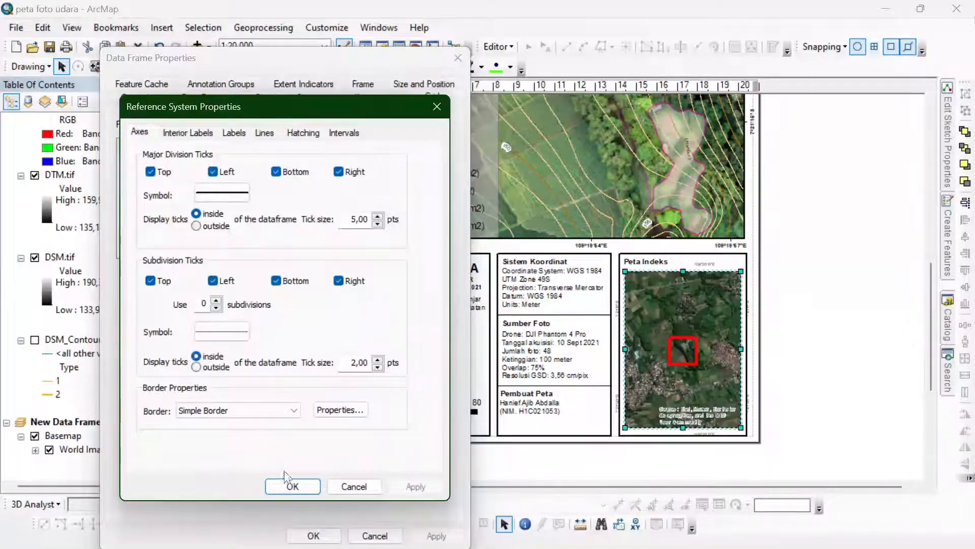
click(293, 486)
click(433, 536)
- Look through the index map graticule's axis, interior label, label, interval, hatching and line settings, including the additional label properties
click(396, 224)
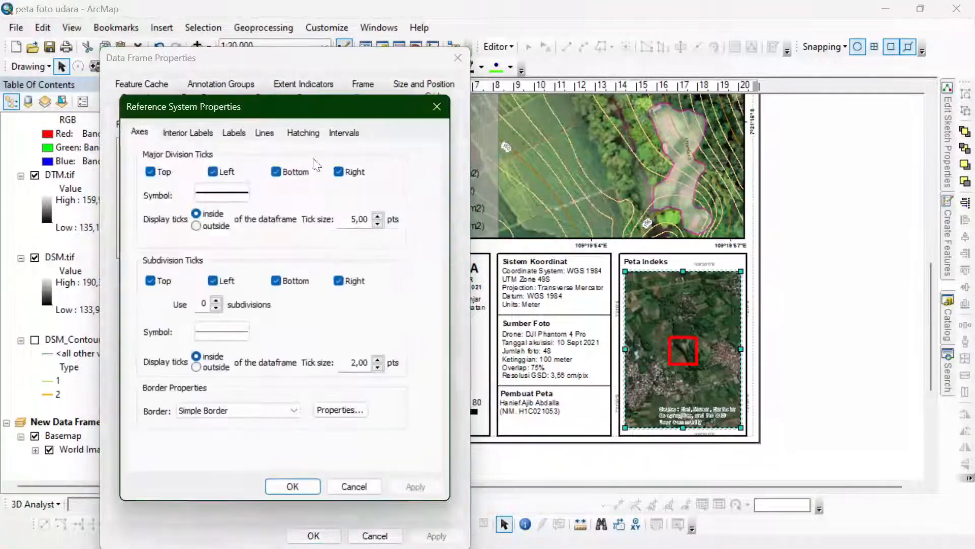
click(234, 133)
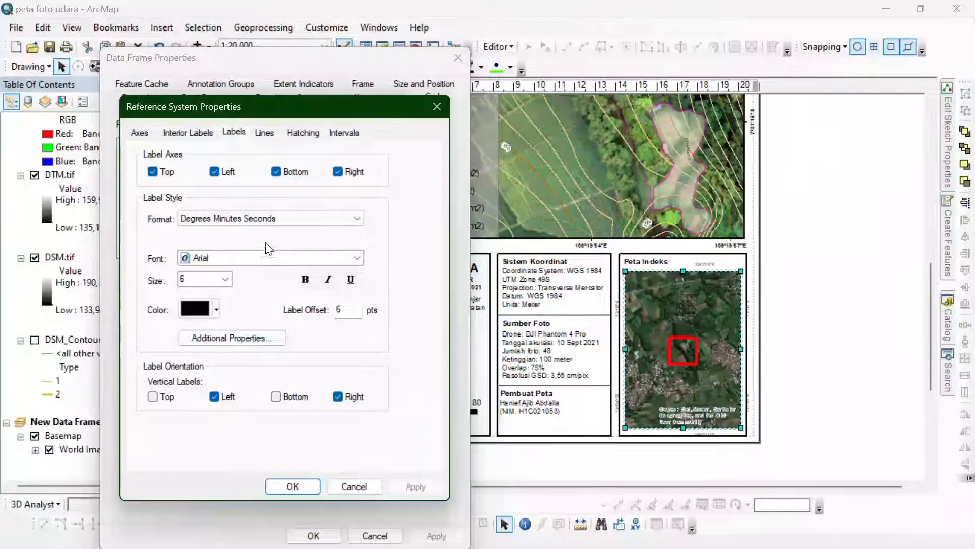
click(189, 135)
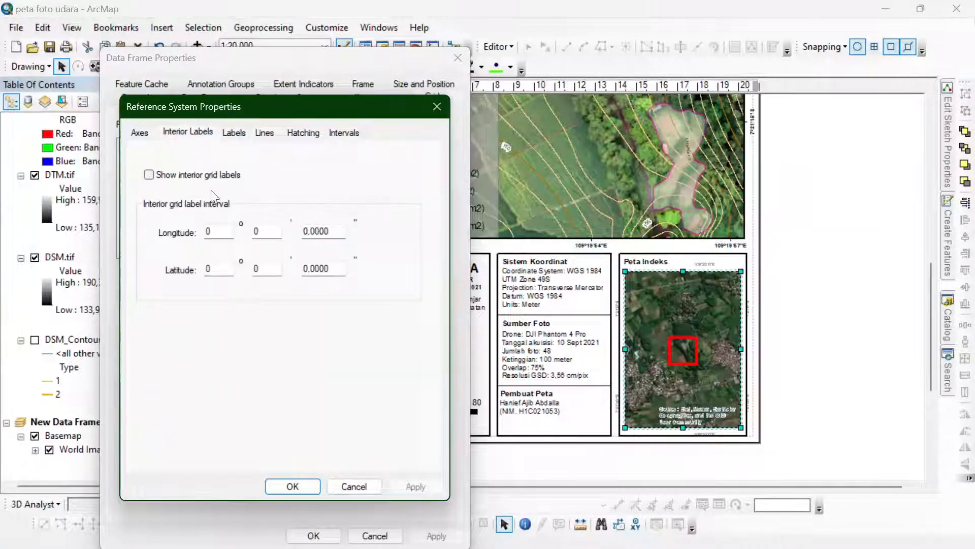
click(142, 137)
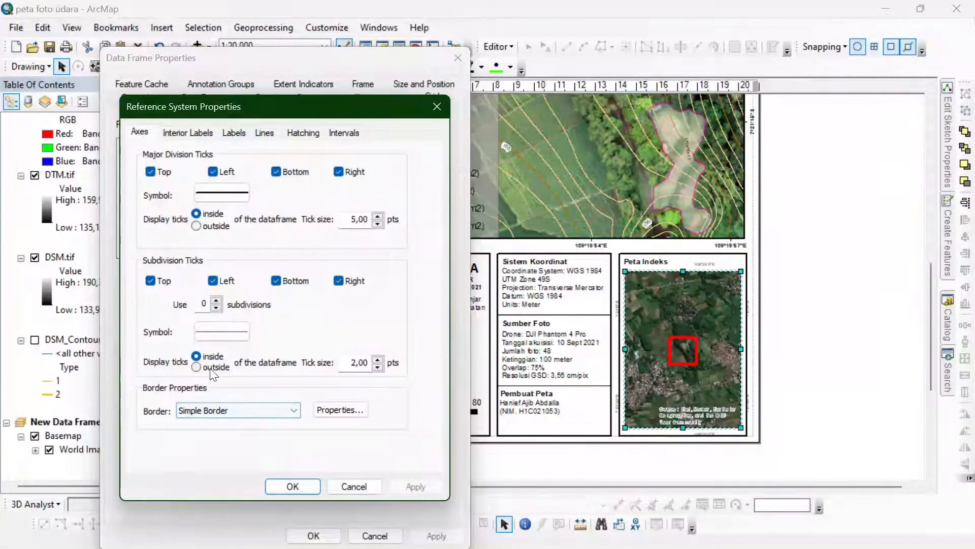
click(234, 133)
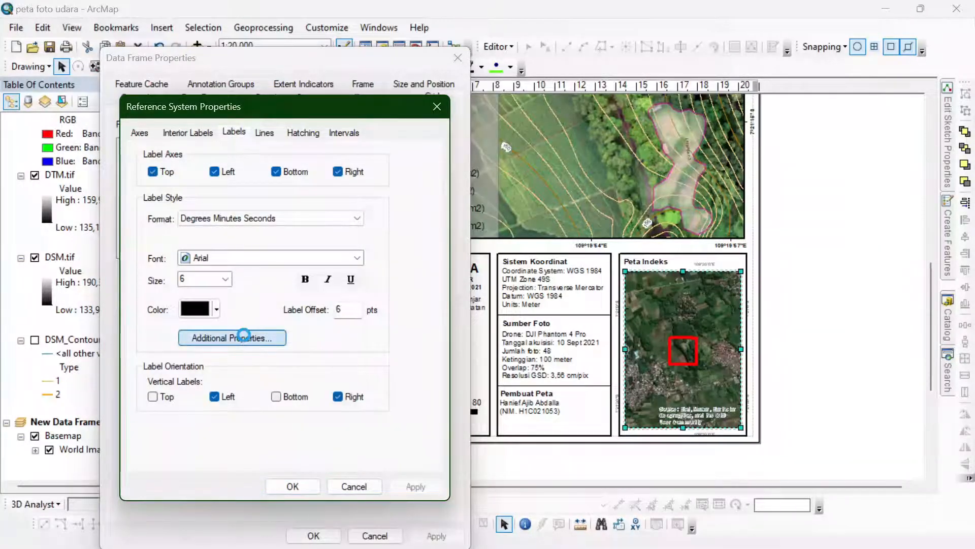
click(267, 337)
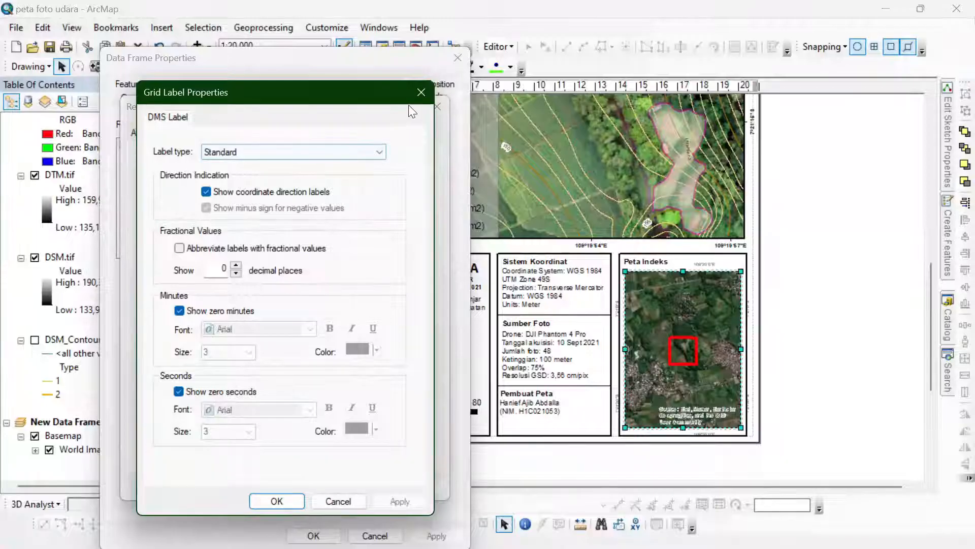
click(421, 92)
click(342, 133)
click(300, 134)
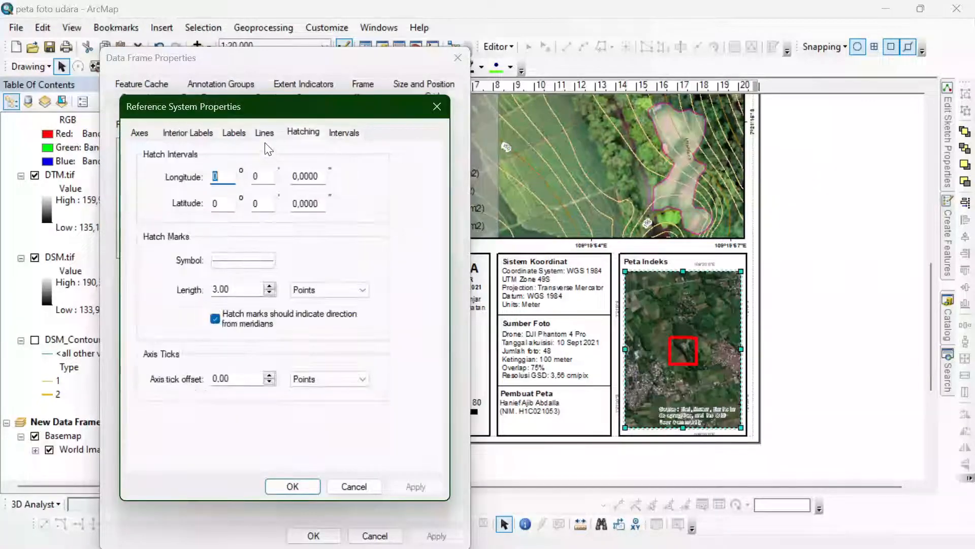
click(265, 138)
- Set the label offset of the index map's graticule to 0 pts and apply the change
click(243, 137)
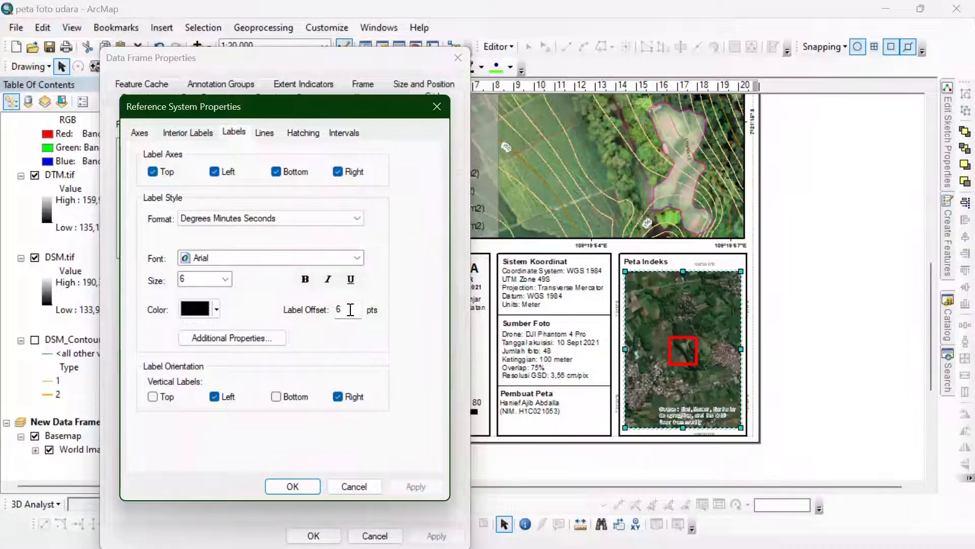
click(293, 486)
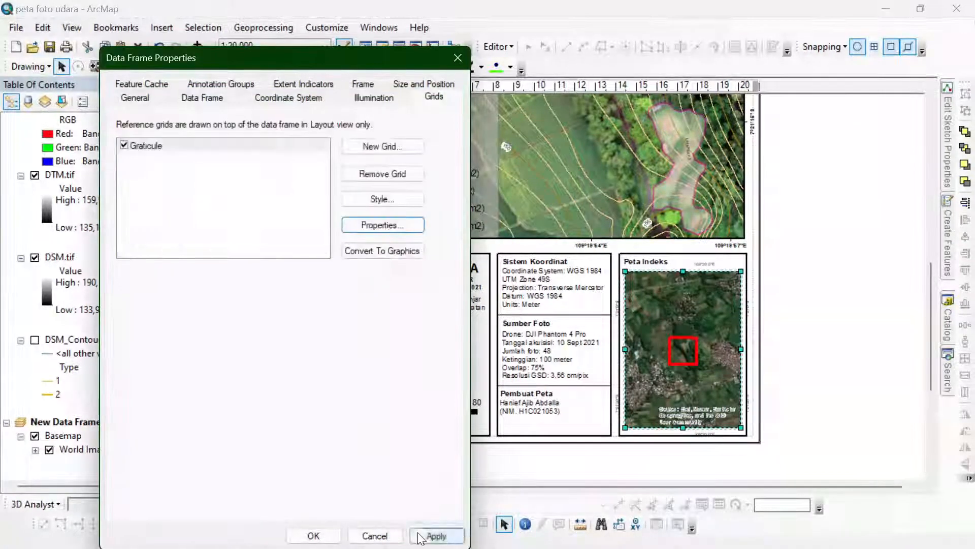
click(437, 535)
- Set the index map graticule's label offset to -5 pts so the labels fall inside the frame, and apply it
click(392, 230)
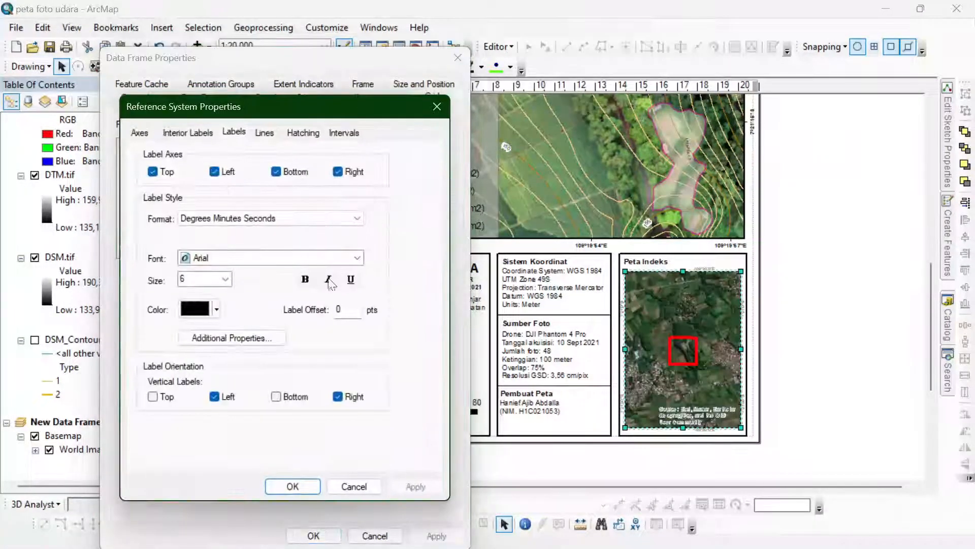
drag(349, 310, 296, 308)
click(292, 486)
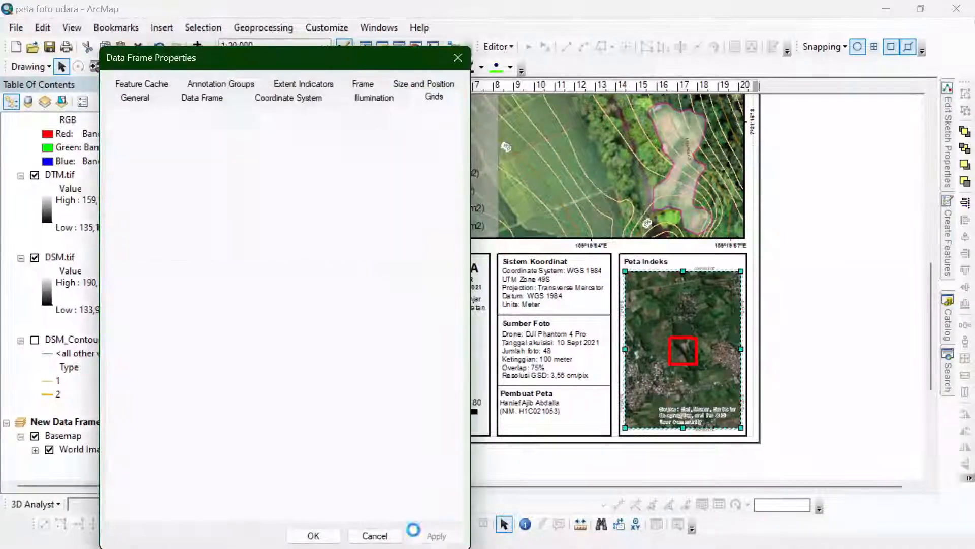
click(437, 536)
- Change the index map graticule's label colour to white and apply the change
click(403, 224)
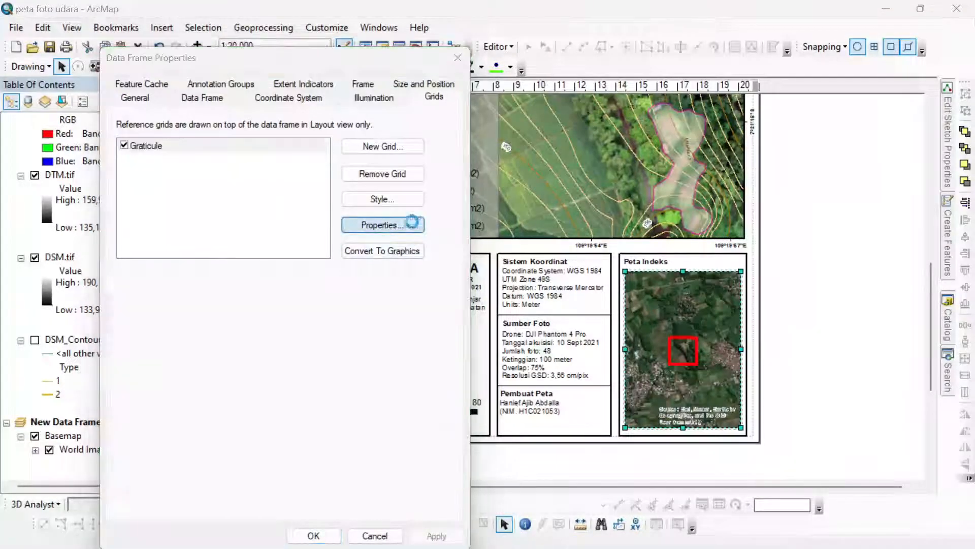
click(195, 308)
click(186, 348)
click(293, 487)
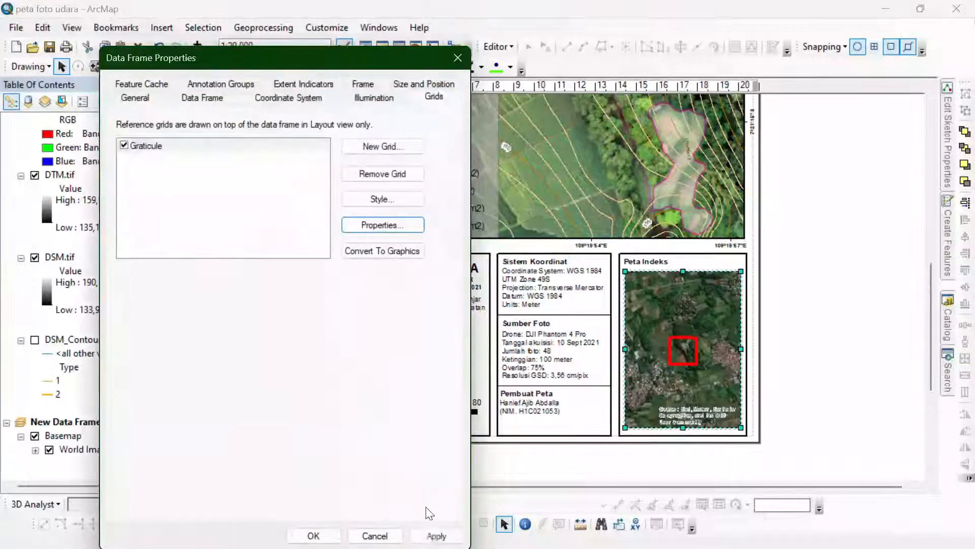
click(436, 535)
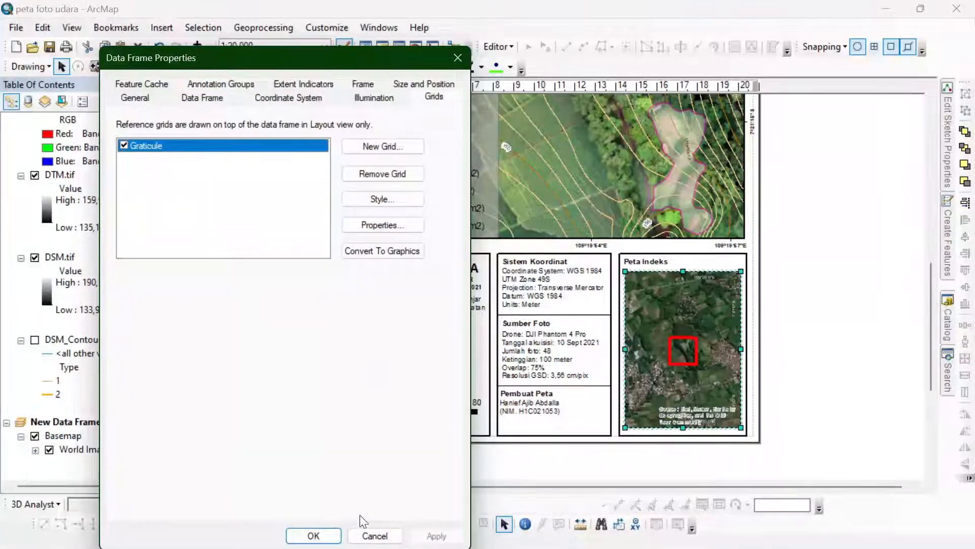
- Make the index map's graticule labels bold at size 7, then apply and close the data frame properties
click(387, 224)
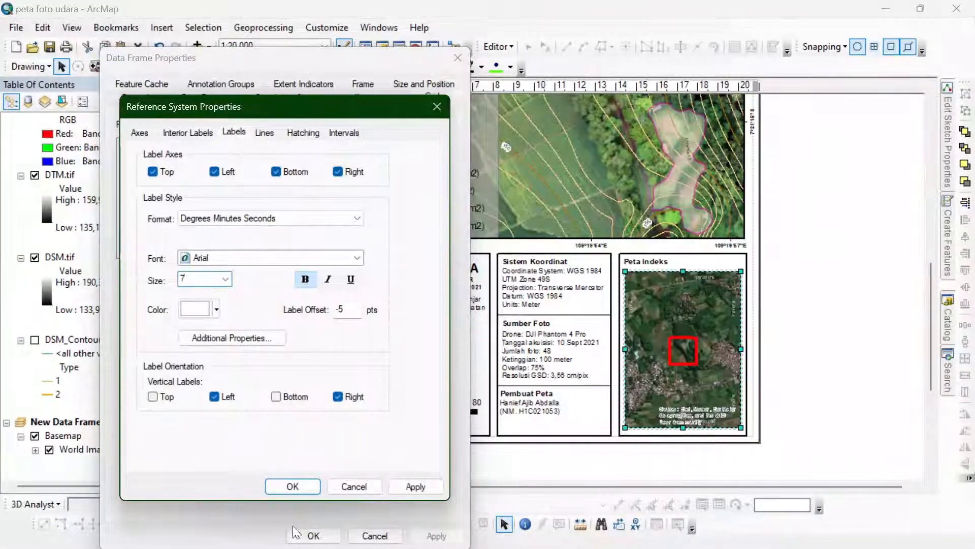
click(293, 488)
click(430, 536)
click(322, 536)
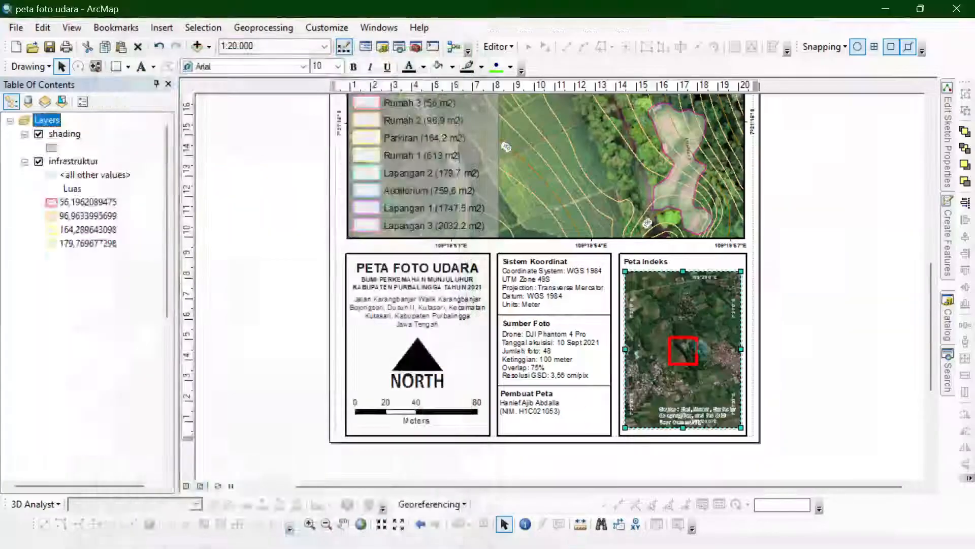
- Export the finished map layout as a JPEG named peta foto udara into the UNSOED folder
click(793, 317)
drag(931, 304, 927, 231)
scroll(575, 295, down, 2)
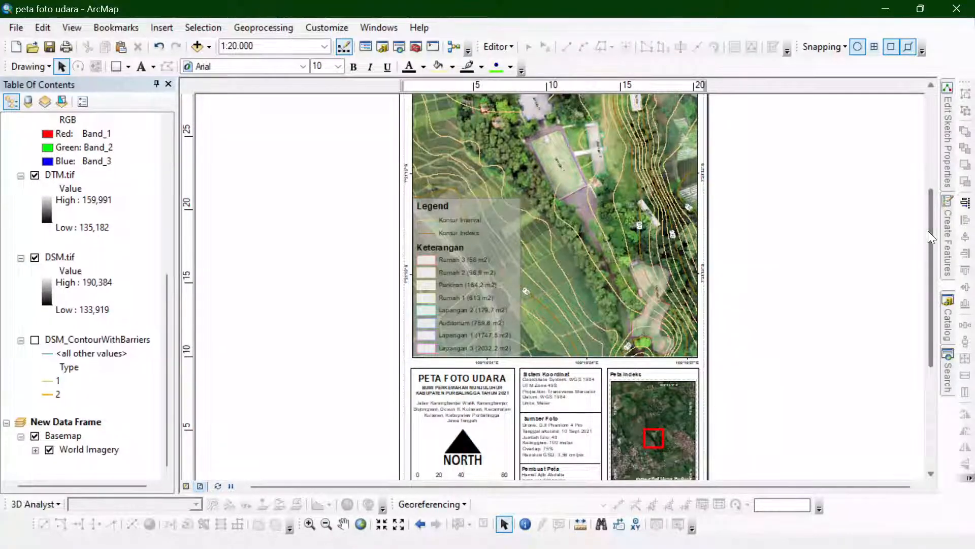
scroll(629, 266, down, 1)
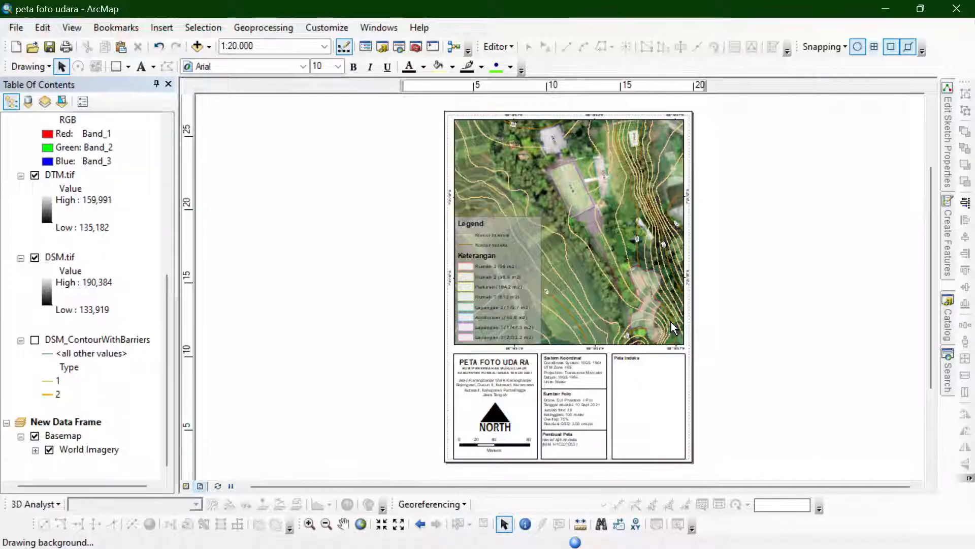
scroll(674, 327, up, 1)
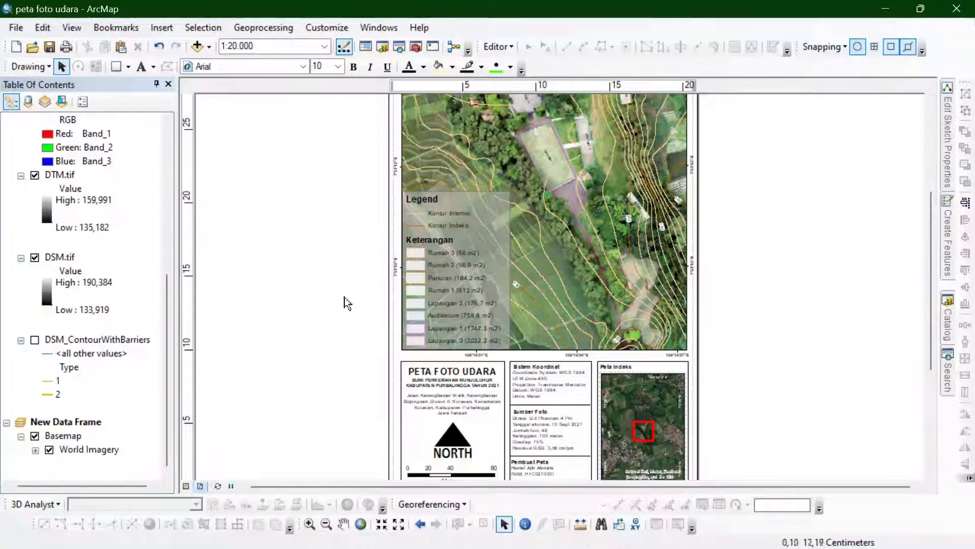
click(14, 27)
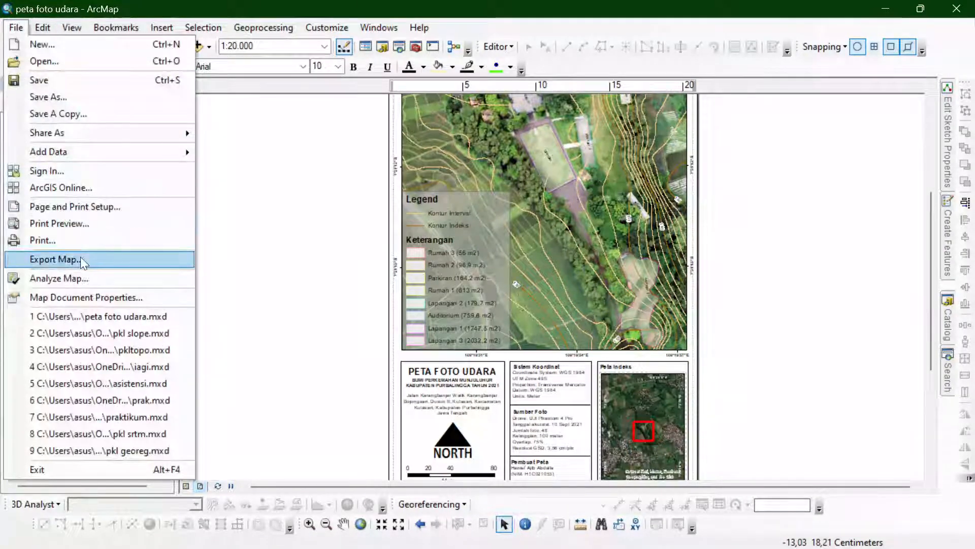
click(80, 257)
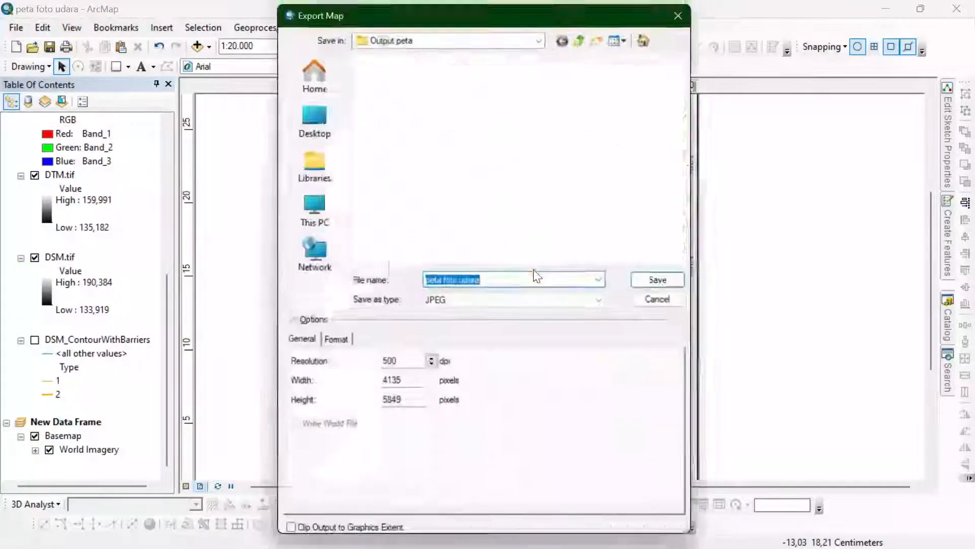
click(545, 39)
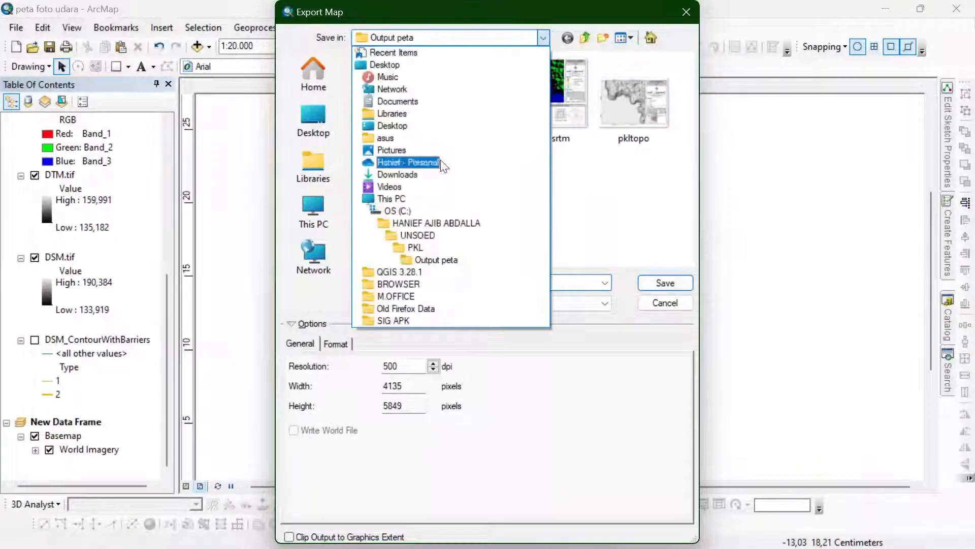
click(417, 235)
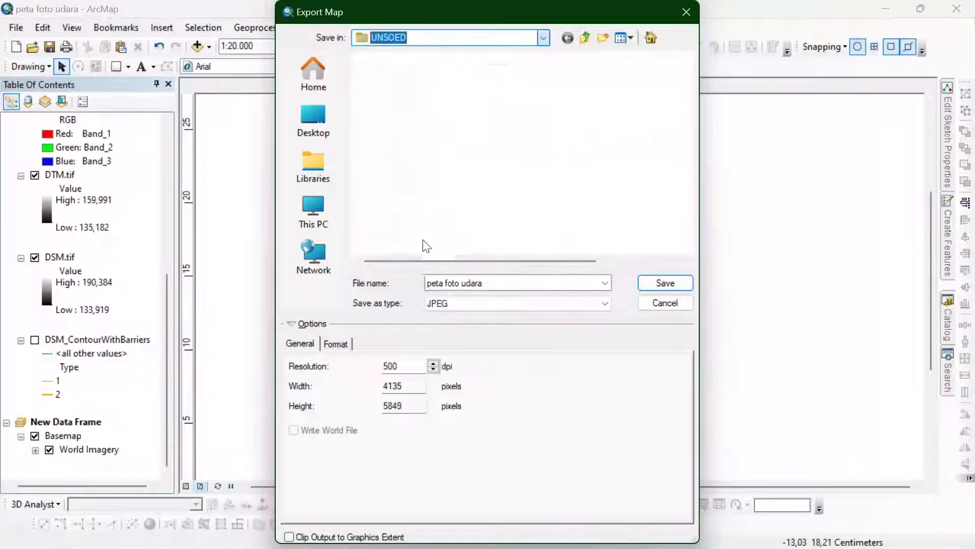
click(670, 283)
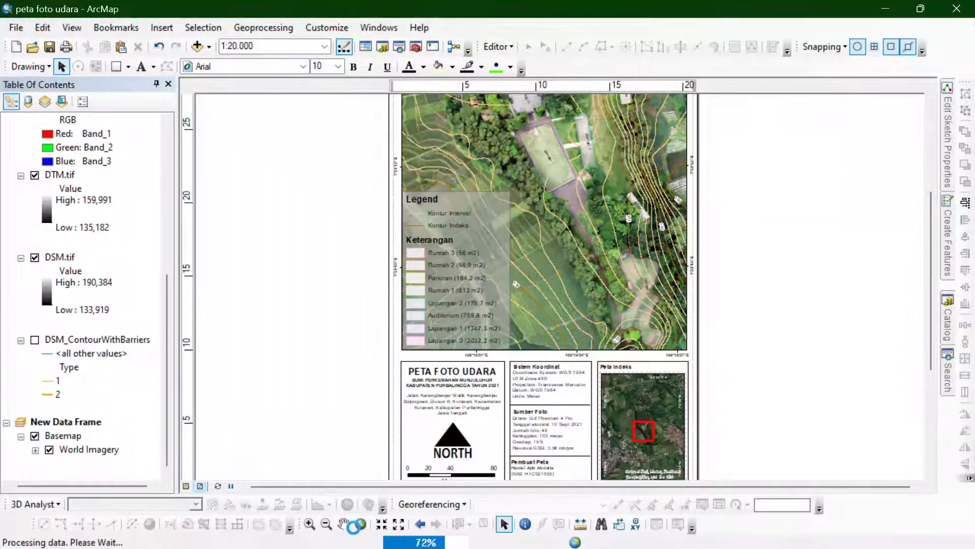
- Switch to File Explorer and open the exported image peta foto udara from the UNSOED folder
mouse_move(372, 512)
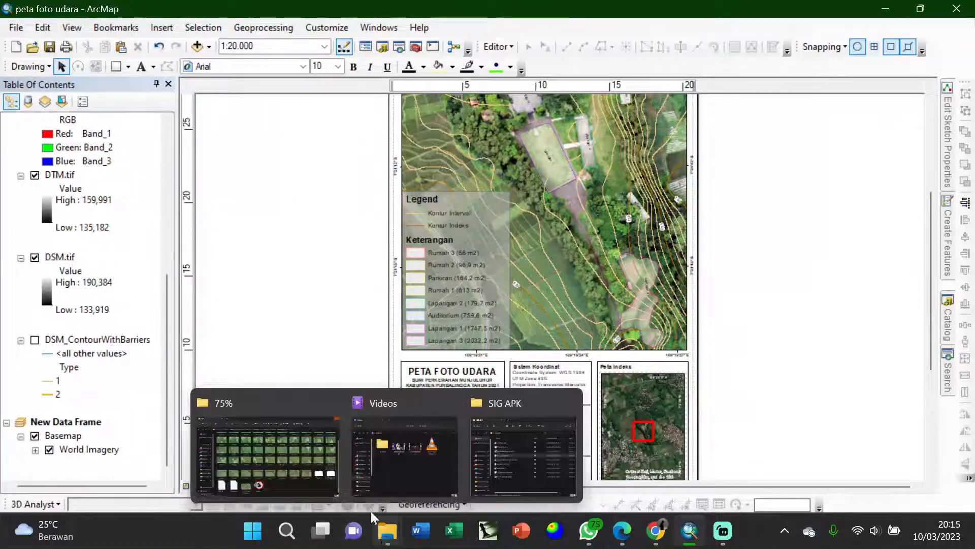
click(314, 468)
click(356, 86)
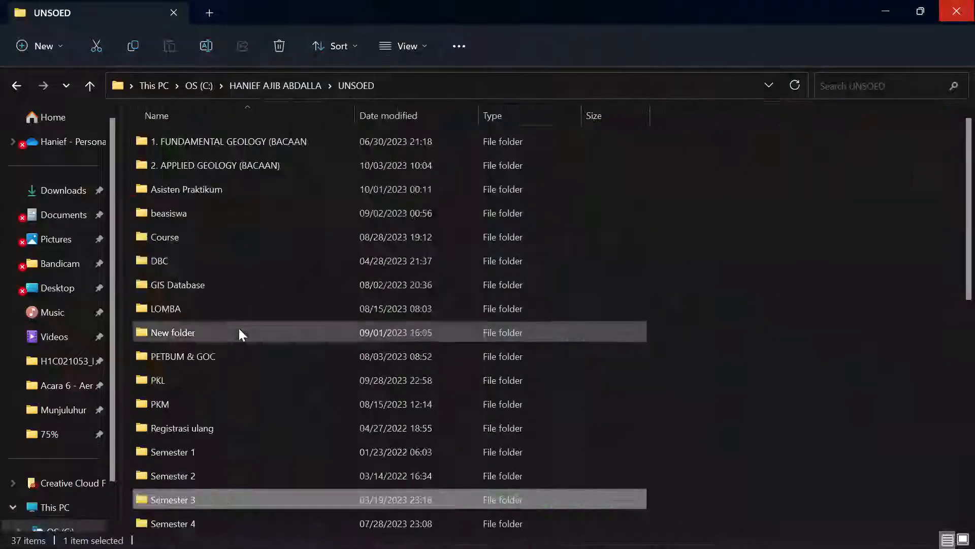
scroll(239, 346, down, 7)
click(213, 472)
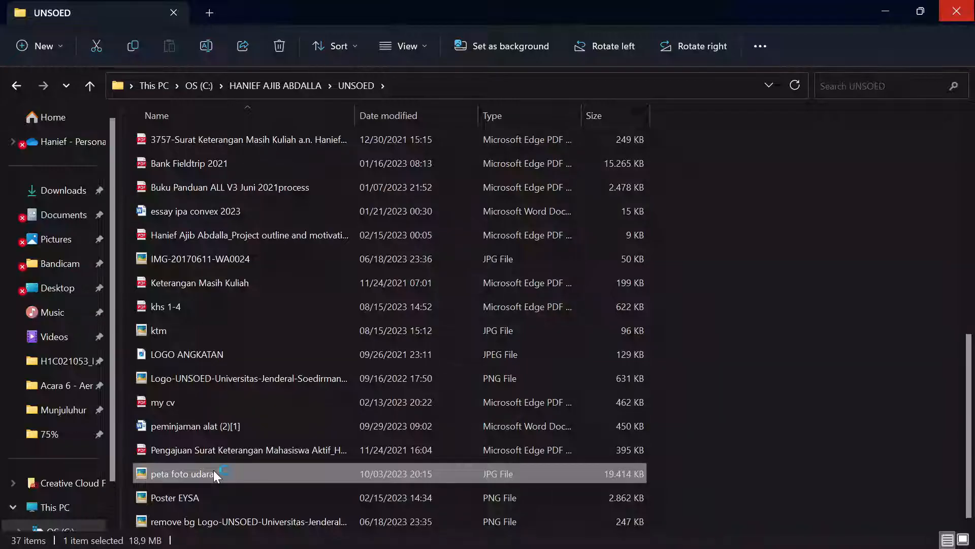
double_click(214, 472)
- Inspect the exported map image up close, covering the aerial photo, contour labels, legend, information panels and index map
scroll(530, 386, up, 5)
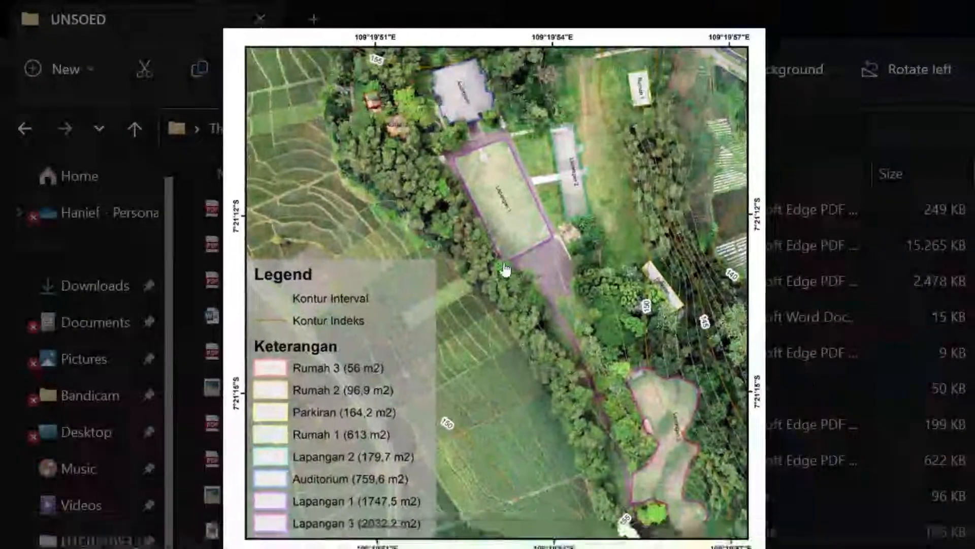
scroll(600, 399, up, 4)
scroll(584, 333, up, 2)
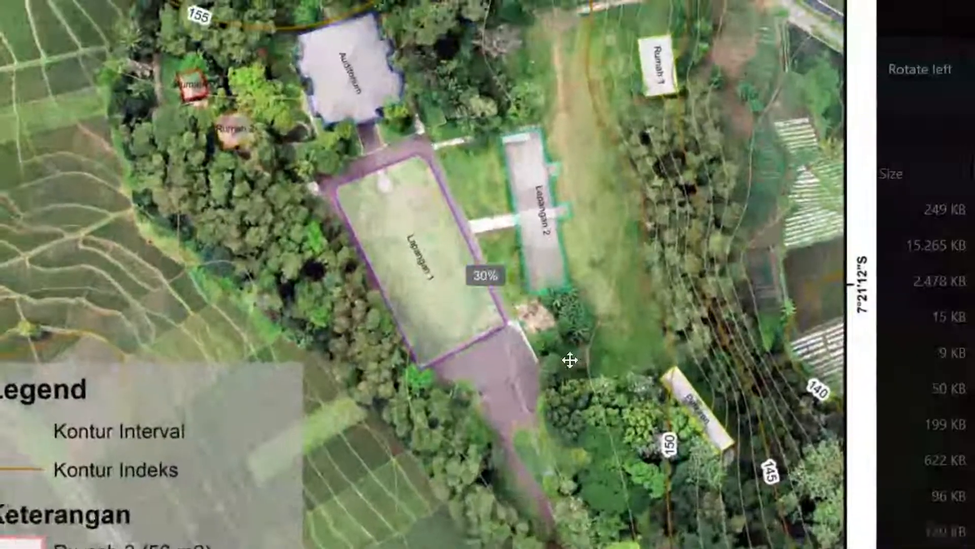
scroll(565, 374, down, 3)
drag(544, 465, 526, 270)
drag(552, 349, 544, 285)
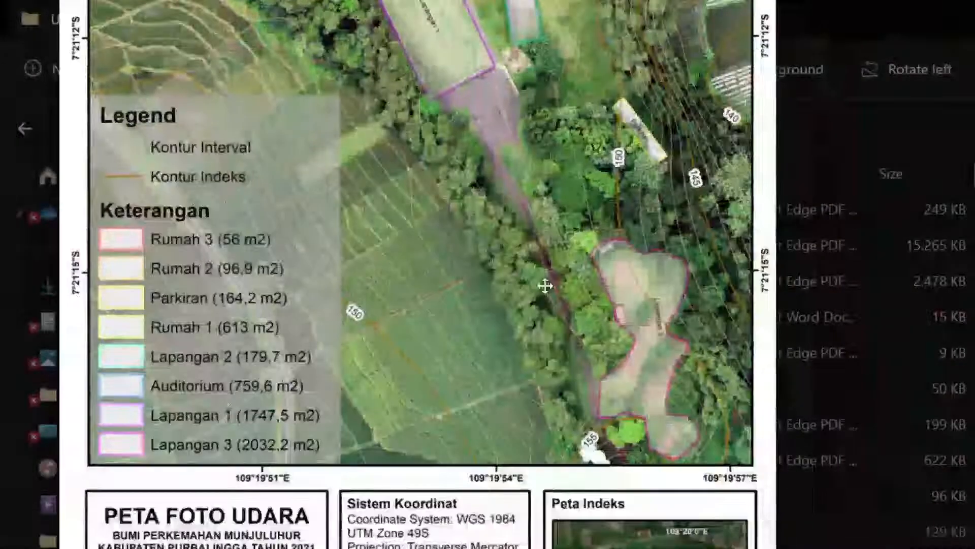
drag(389, 452, 391, 321)
scroll(522, 316, down, 5)
drag(522, 316, 520, 288)
scroll(543, 254, up, 2)
scroll(543, 229, down, 3)
drag(542, 224, 503, 324)
scroll(526, 292, up, 1)
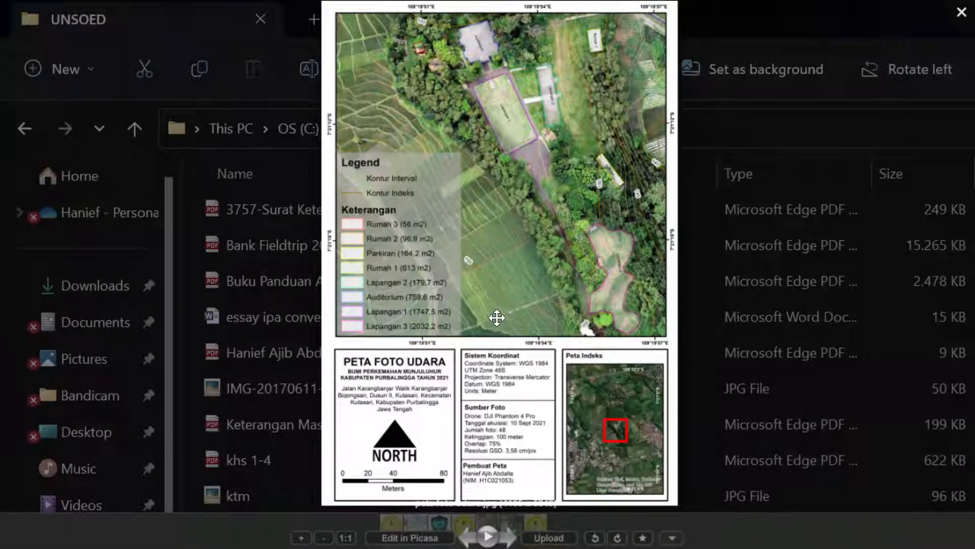
drag(512, 308, 501, 323)
key(alt+Tab)
key(alt+Tab)
key(alt+Tab)
key(alt+Tab)
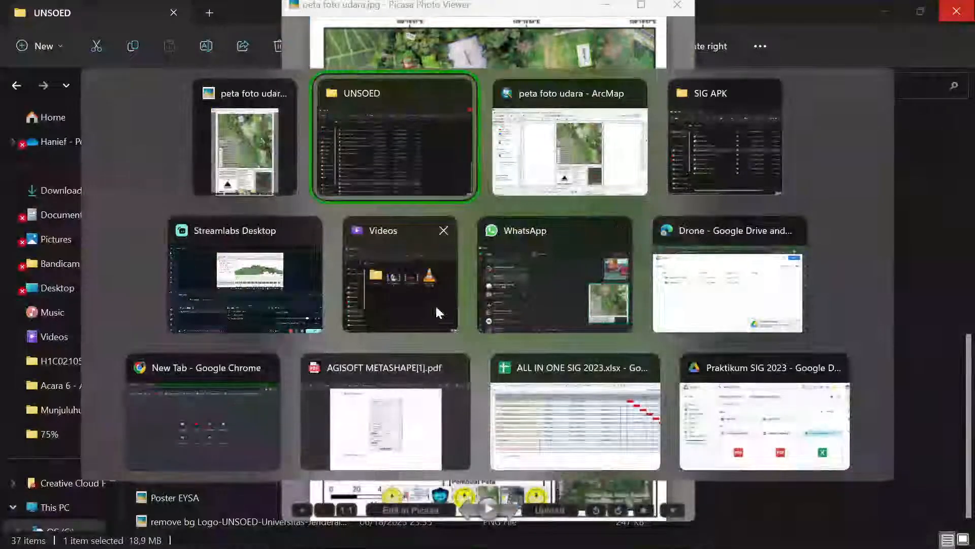